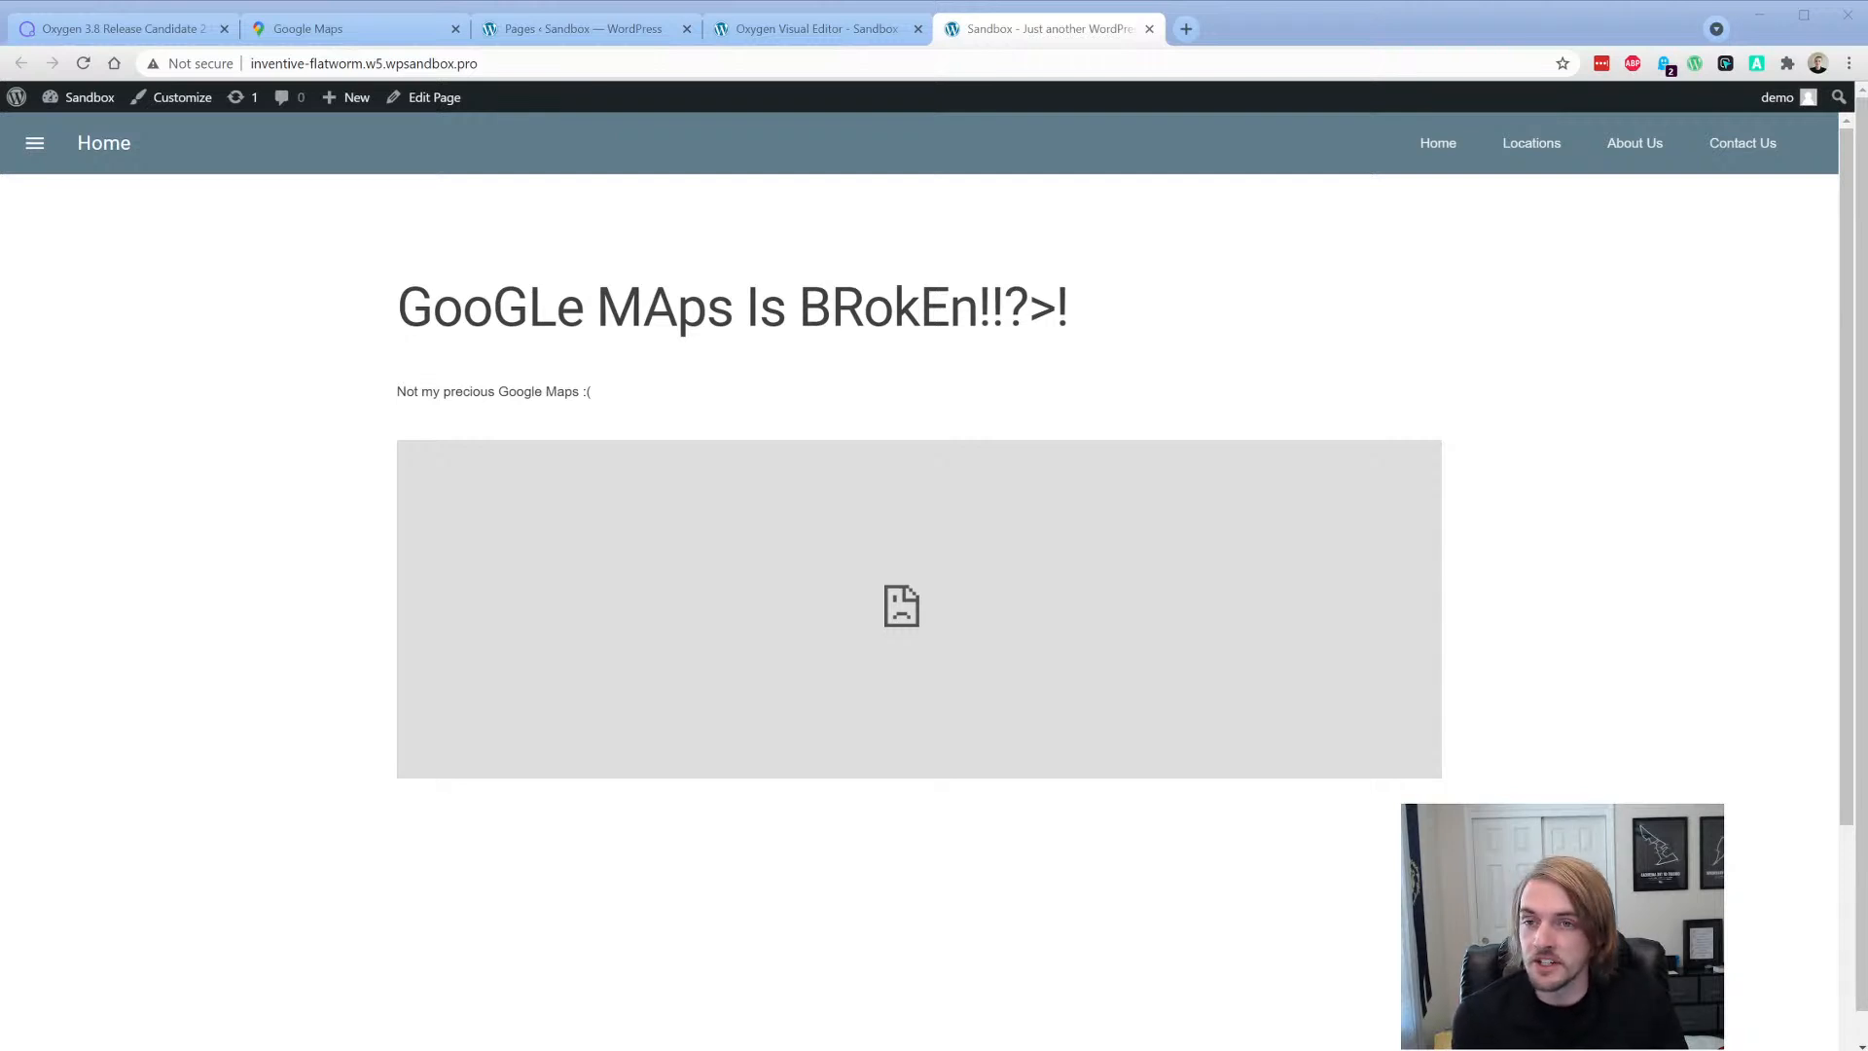
- Read the Oxygen 3.8 Release Candidate 2 blog post about the Google Maps element fix
{"action": "left_click", "coordinate": [141, 35]}
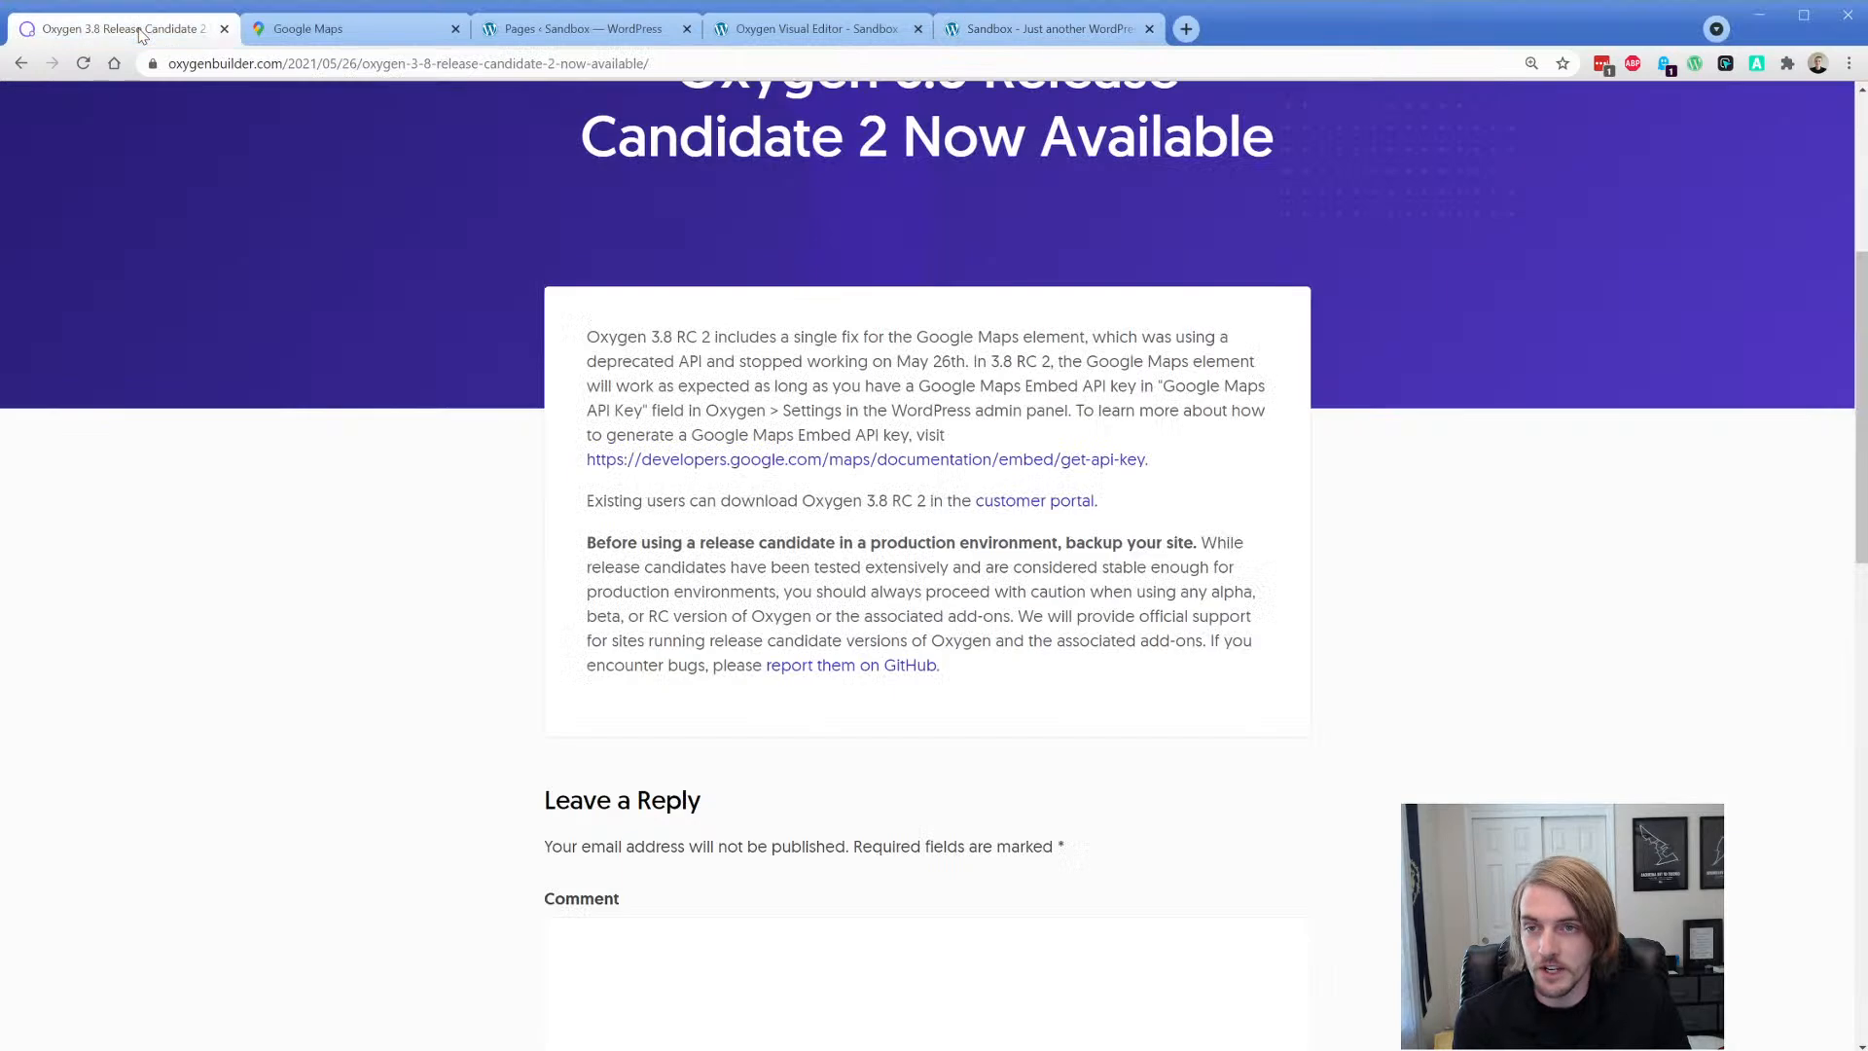
{"action": "scroll", "coordinate": [382, 359], "scroll_direction": "up", "scroll_amount": 5}
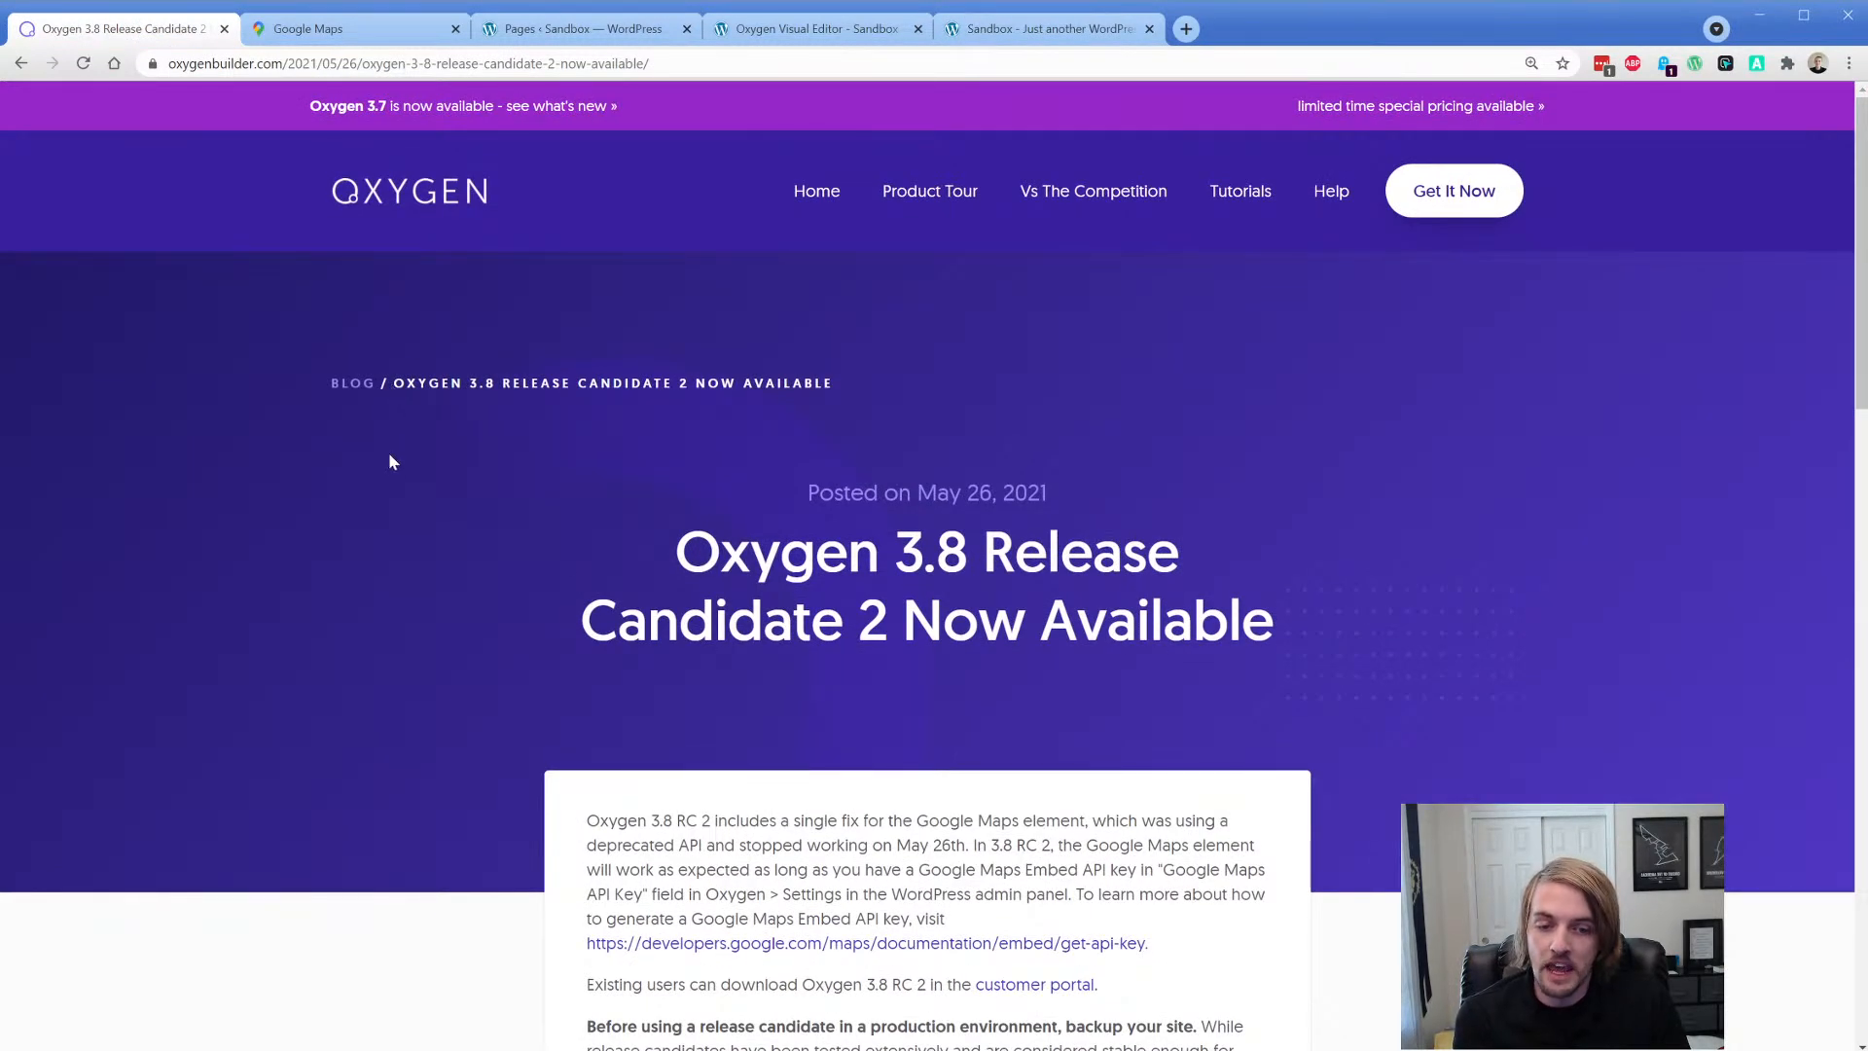
{"action": "scroll", "coordinate": [390, 461], "scroll_direction": "down", "scroll_amount": 4}
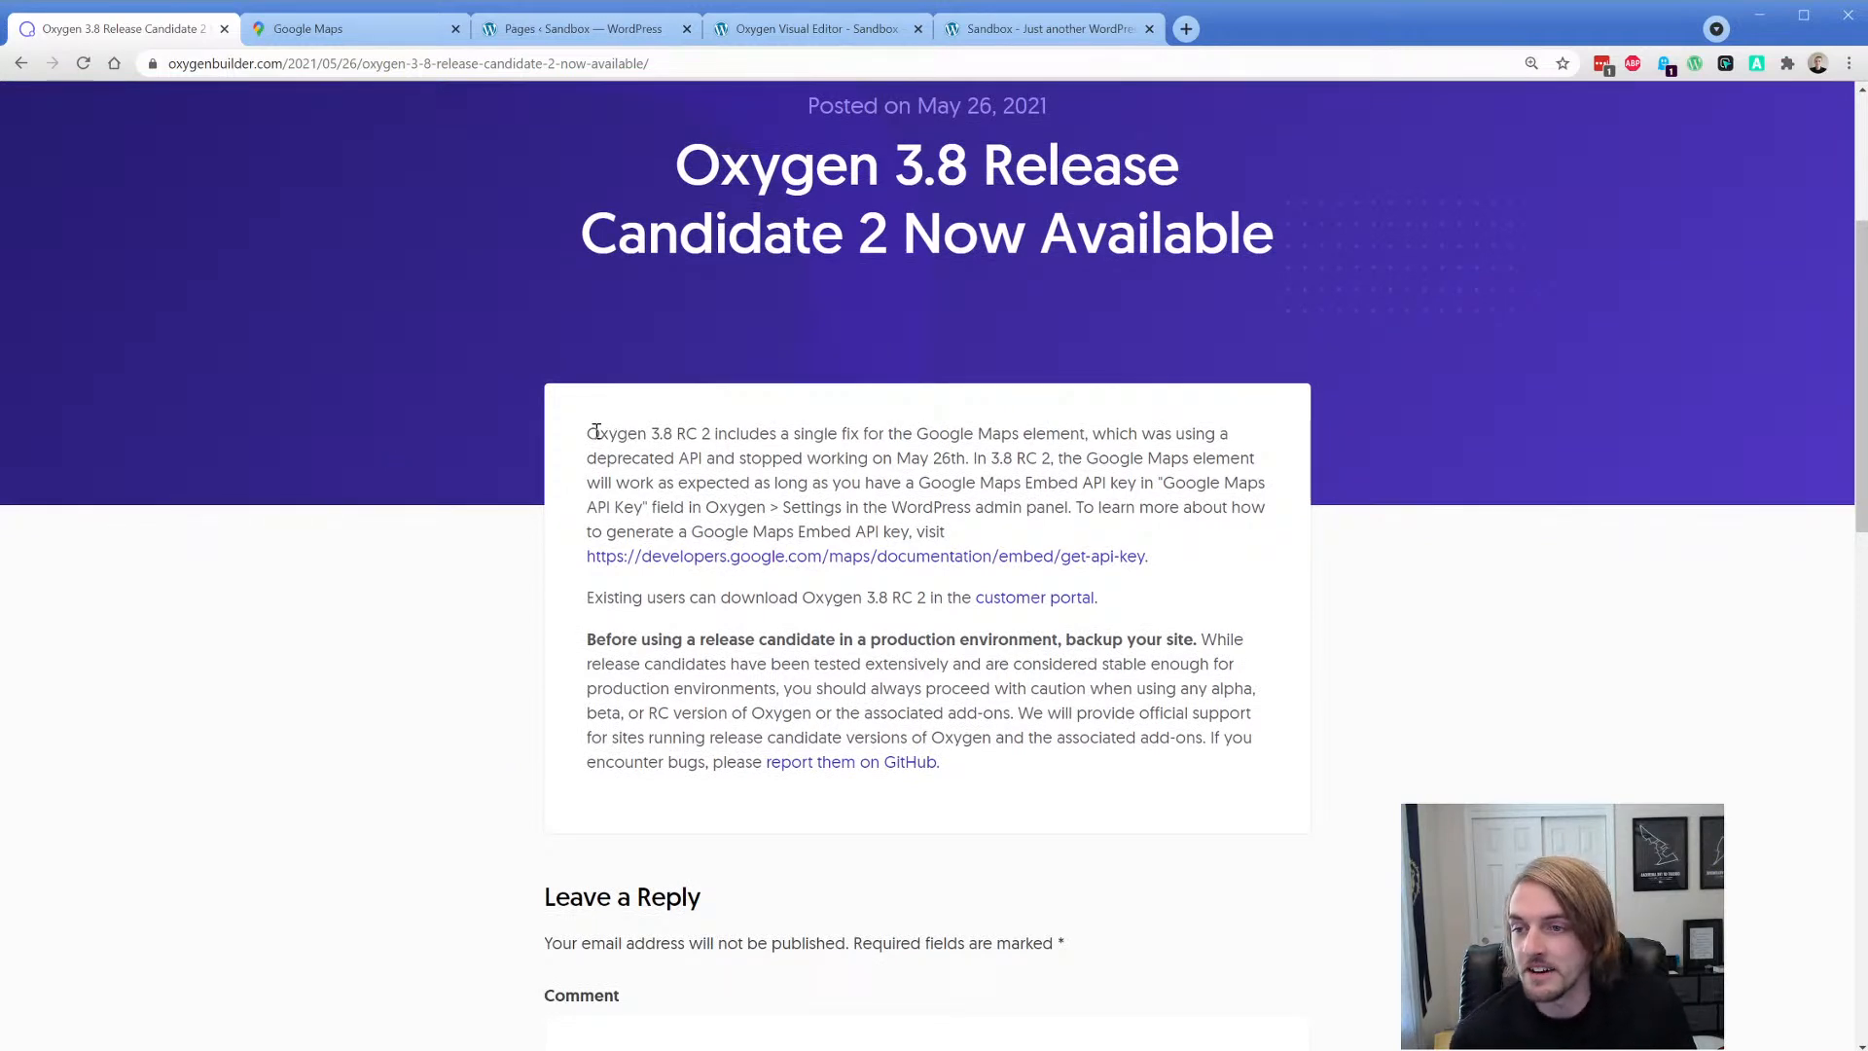
- Review the broken map on the live sandbox page and inspect the Google Maps element's address setting in the Oxygen editor
{"action": "left_click", "coordinate": [1026, 27]}
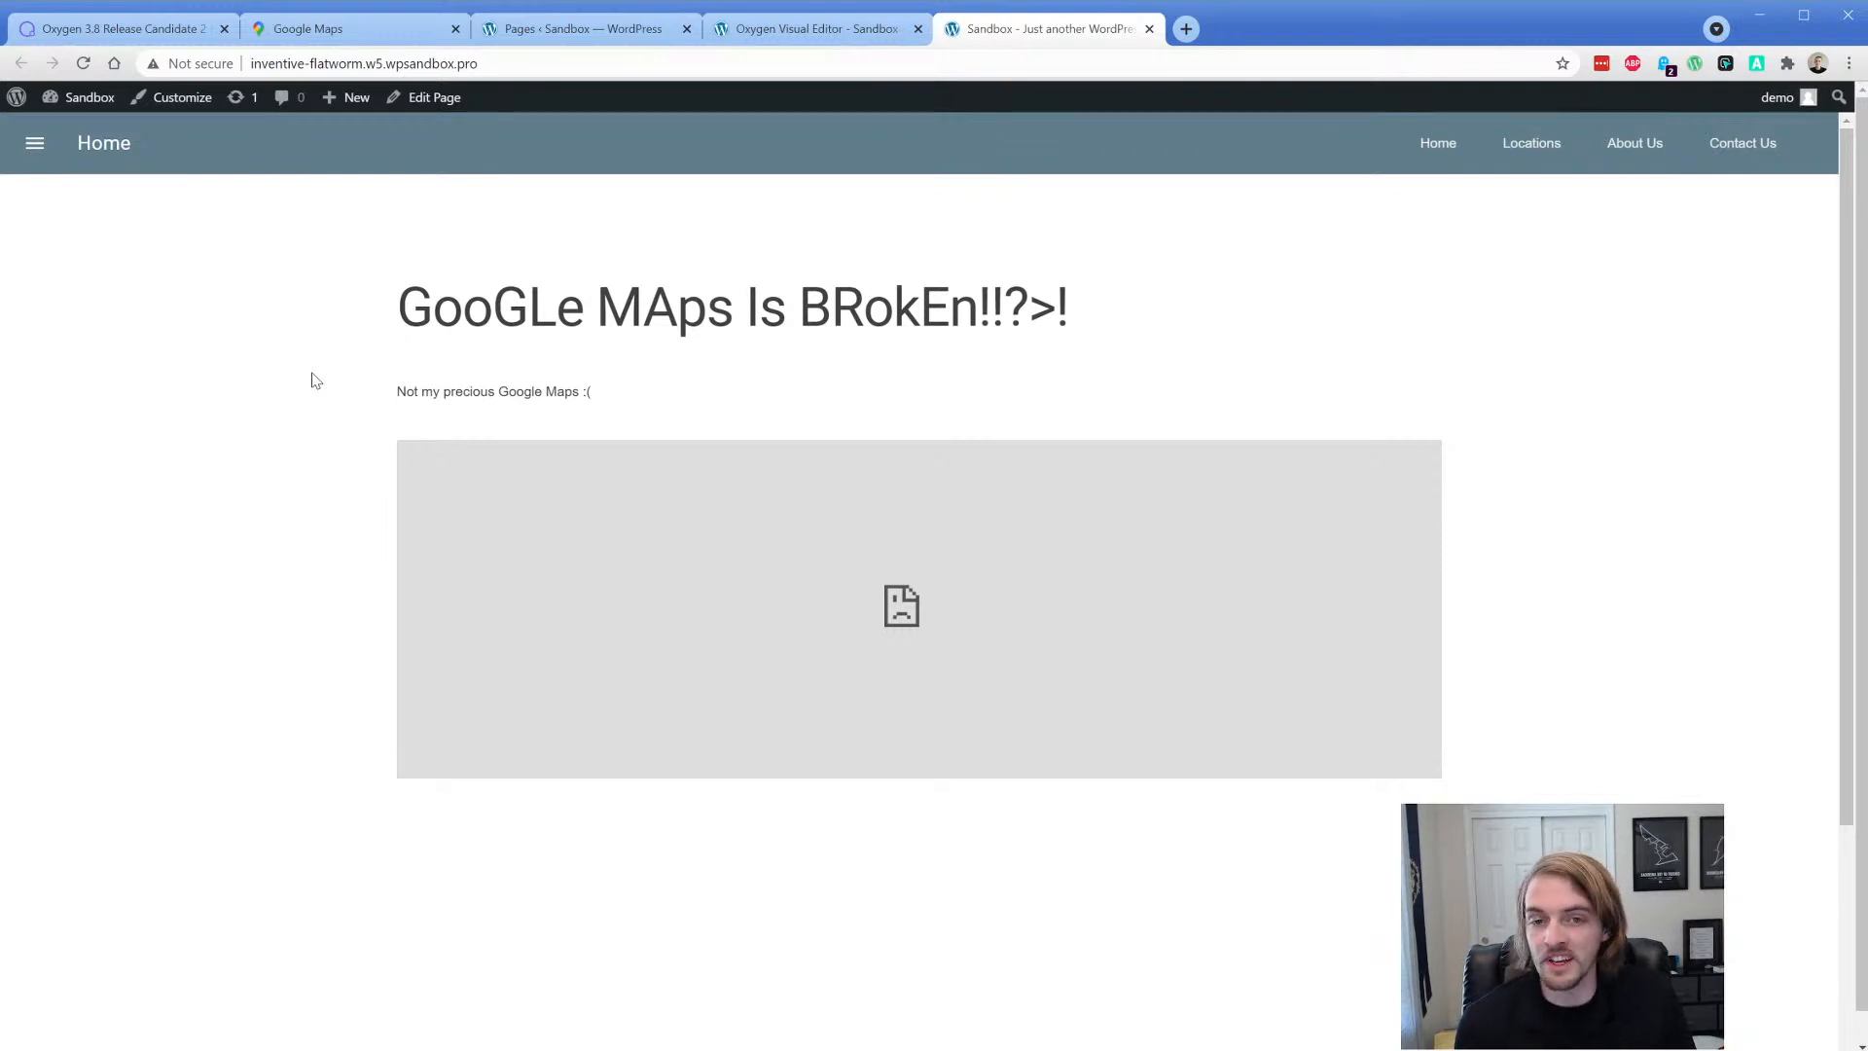
{"action": "left_click", "coordinate": [837, 31]}
{"action": "left_click", "coordinate": [518, 580]}
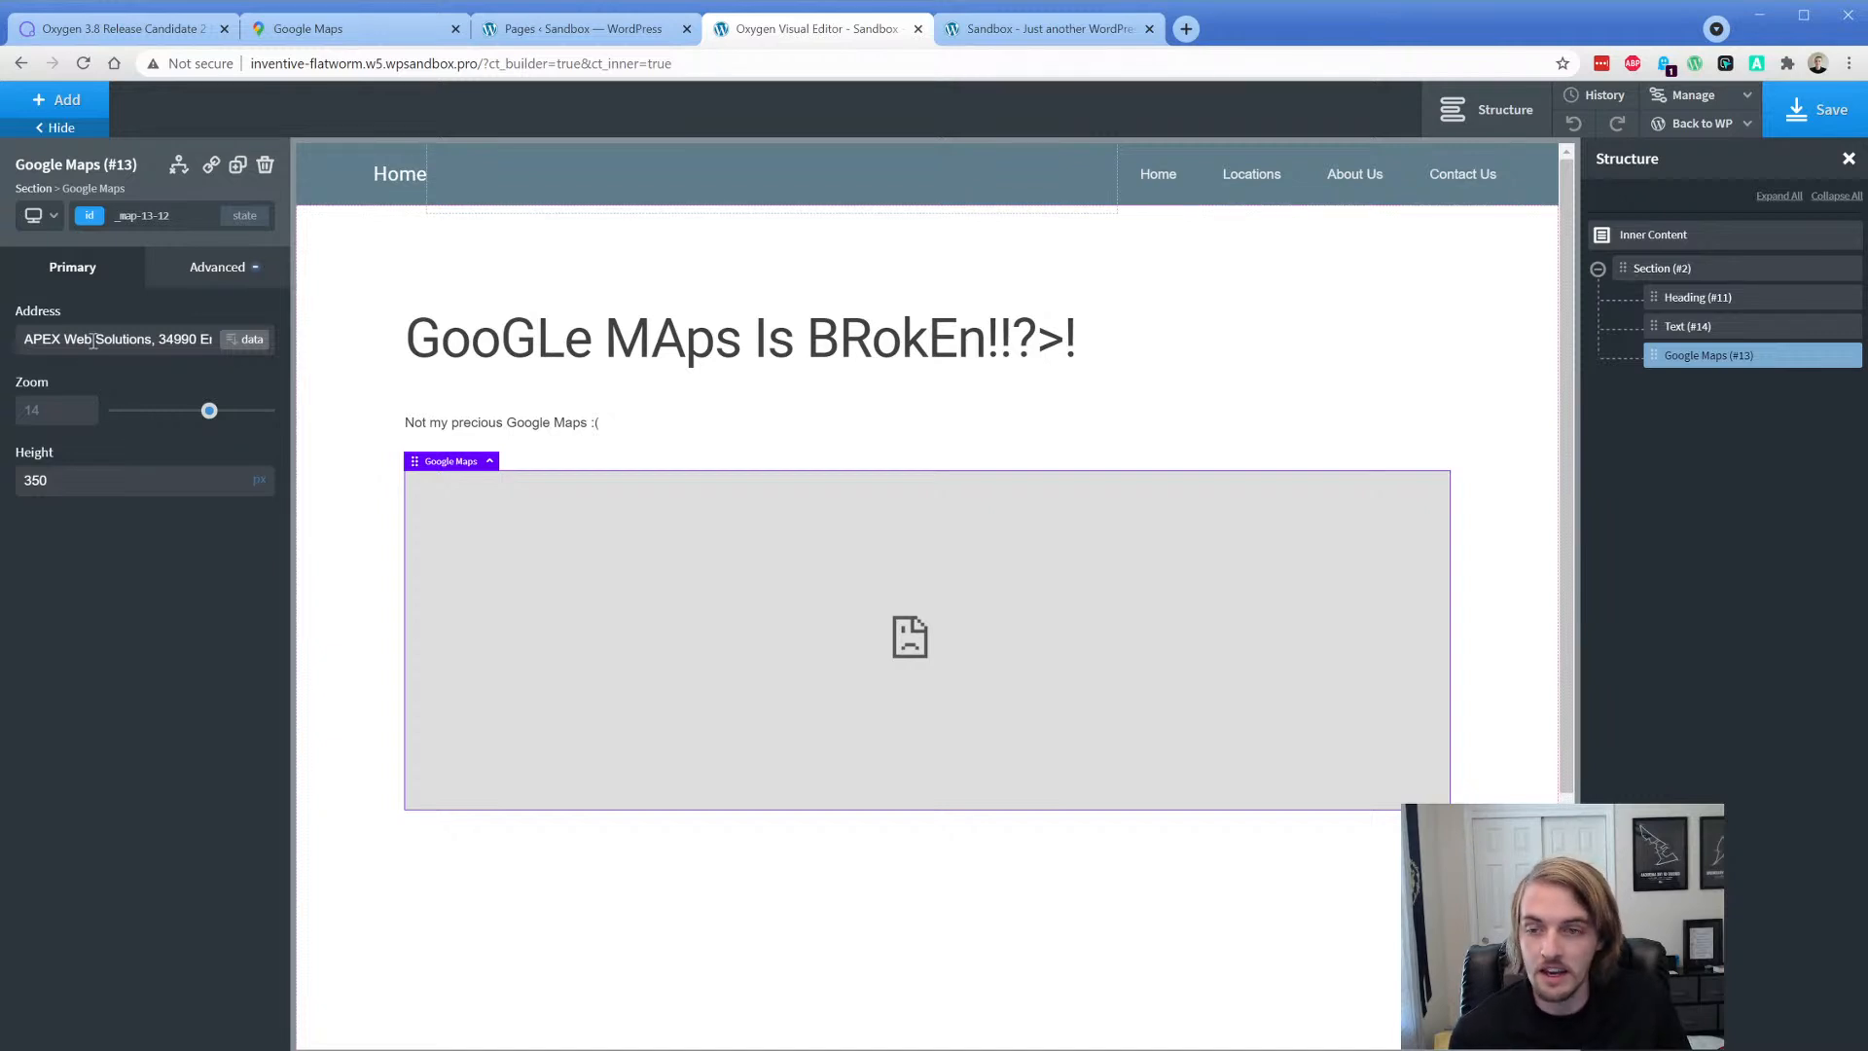
{"action": "left_click_drag", "start_coordinate": [48, 338], "coordinate": [152, 340]}
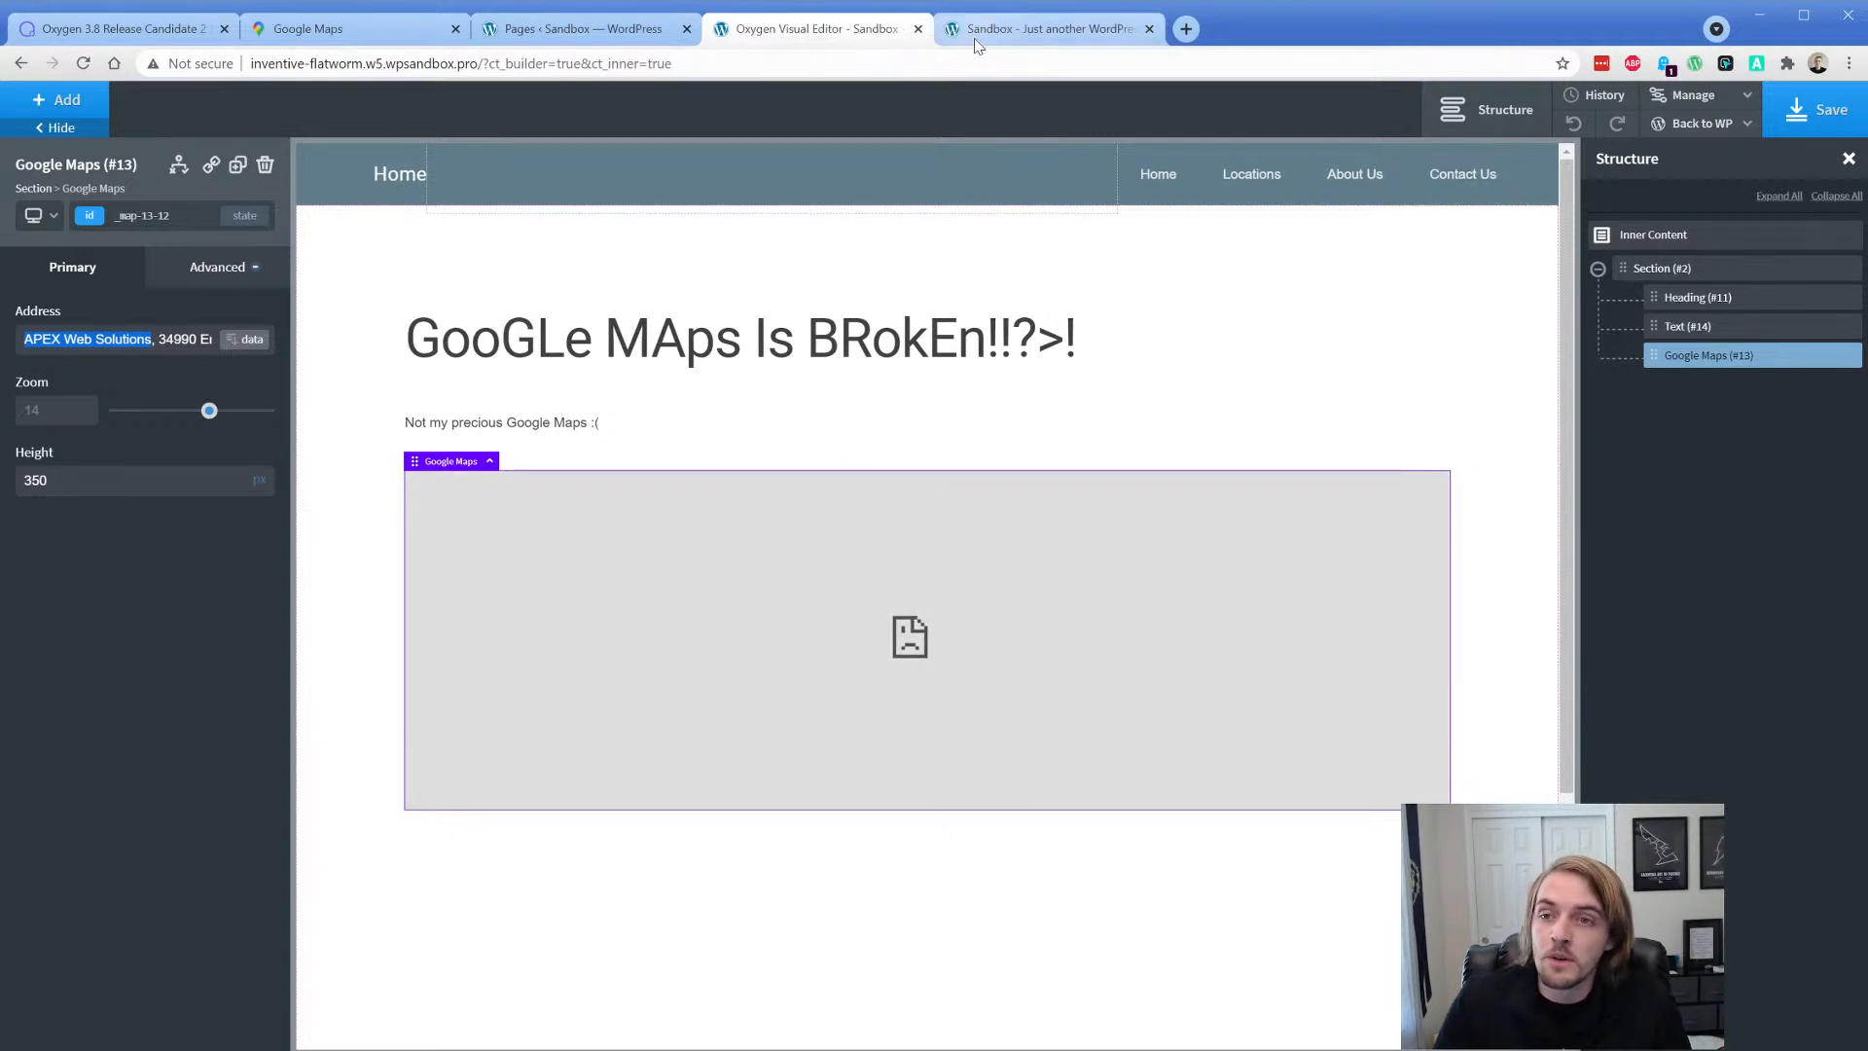
- Open the Maps Embed API key guide linked in the Oxygen release post and review how to create a key
{"action": "left_click", "coordinate": [144, 34]}
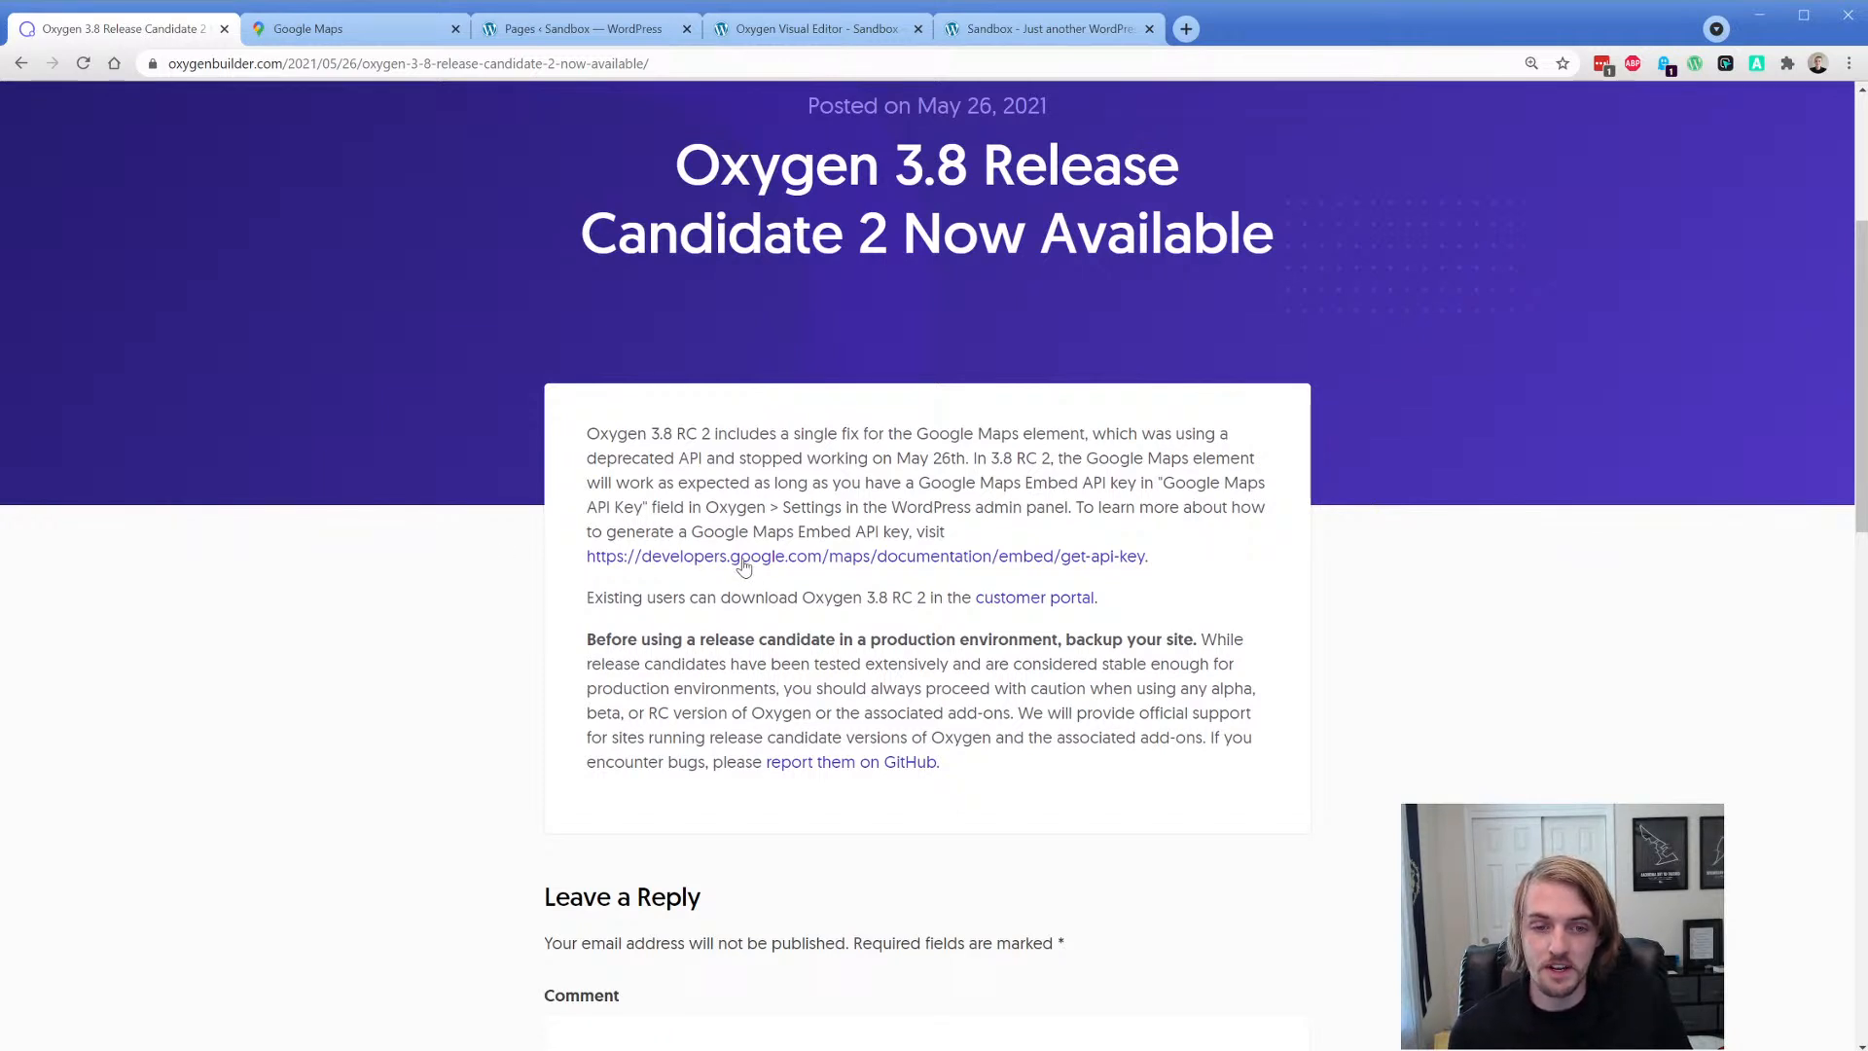
{"action": "left_click", "coordinate": [892, 562]}
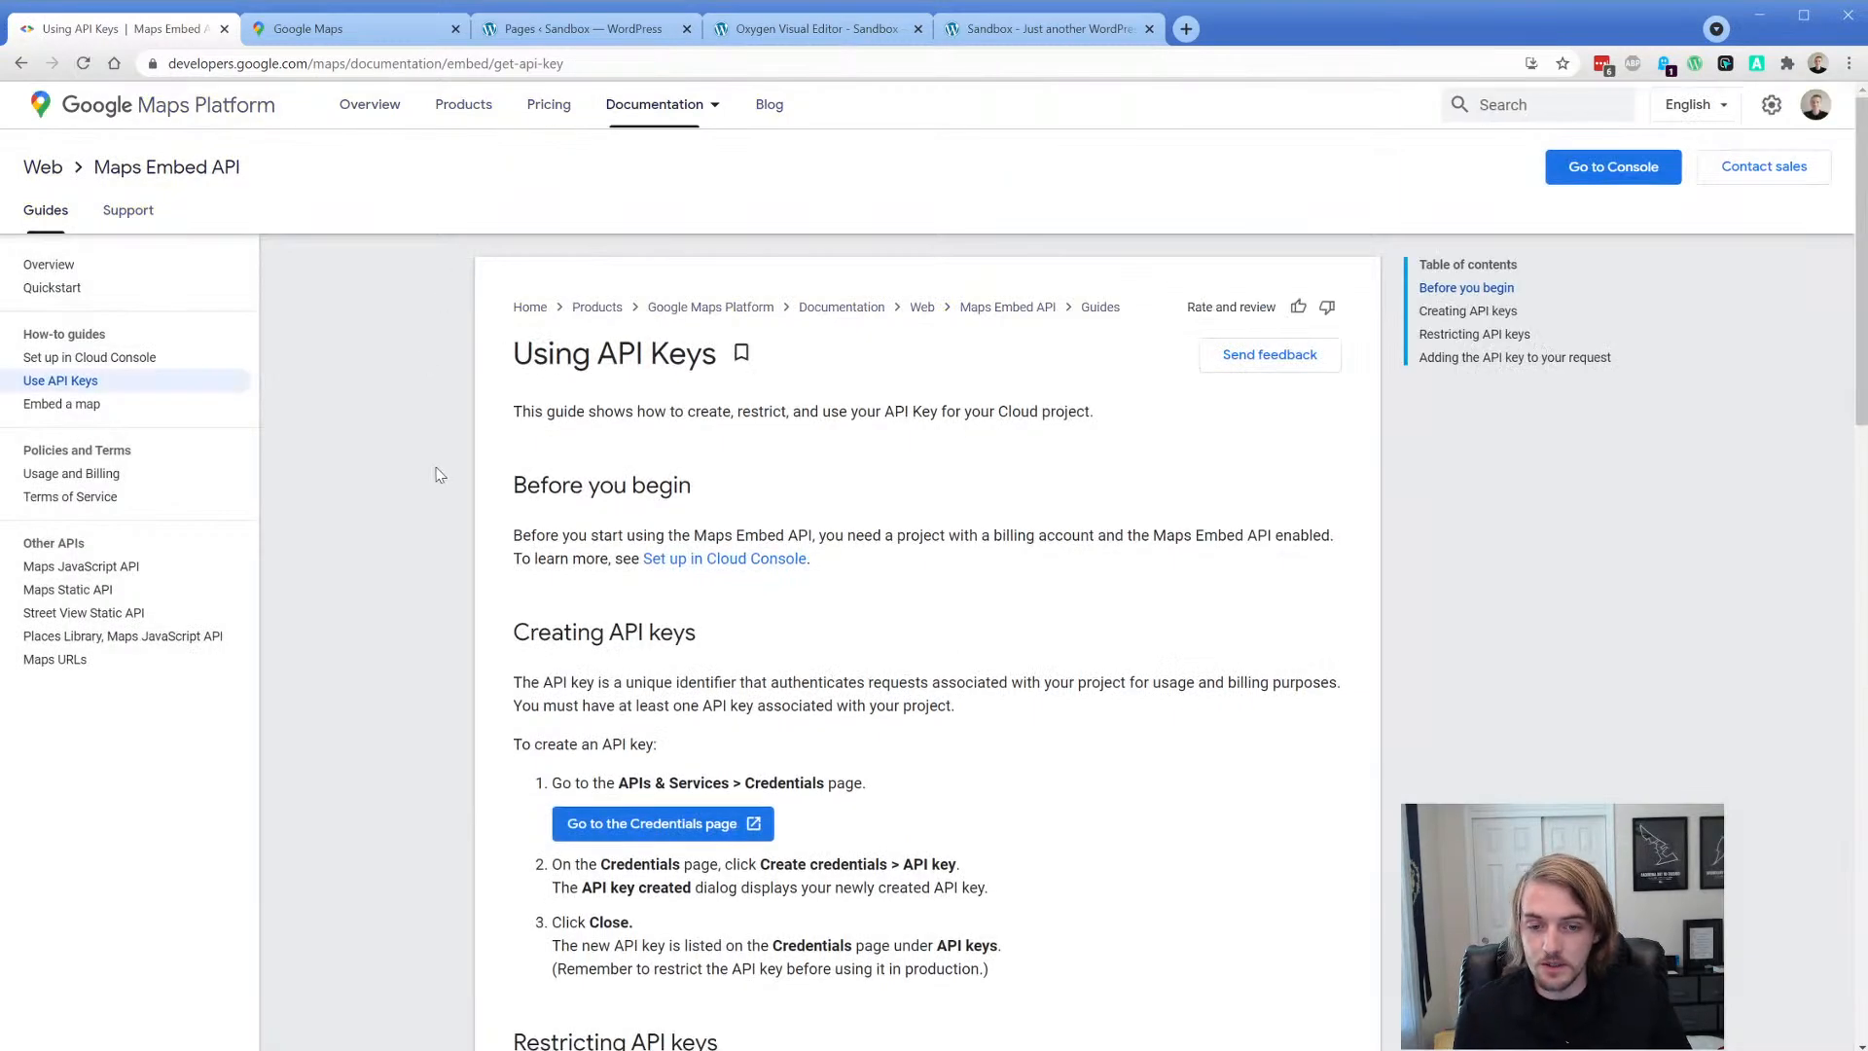
{"action": "scroll", "coordinate": [438, 474], "scroll_direction": "down", "scroll_amount": 1}
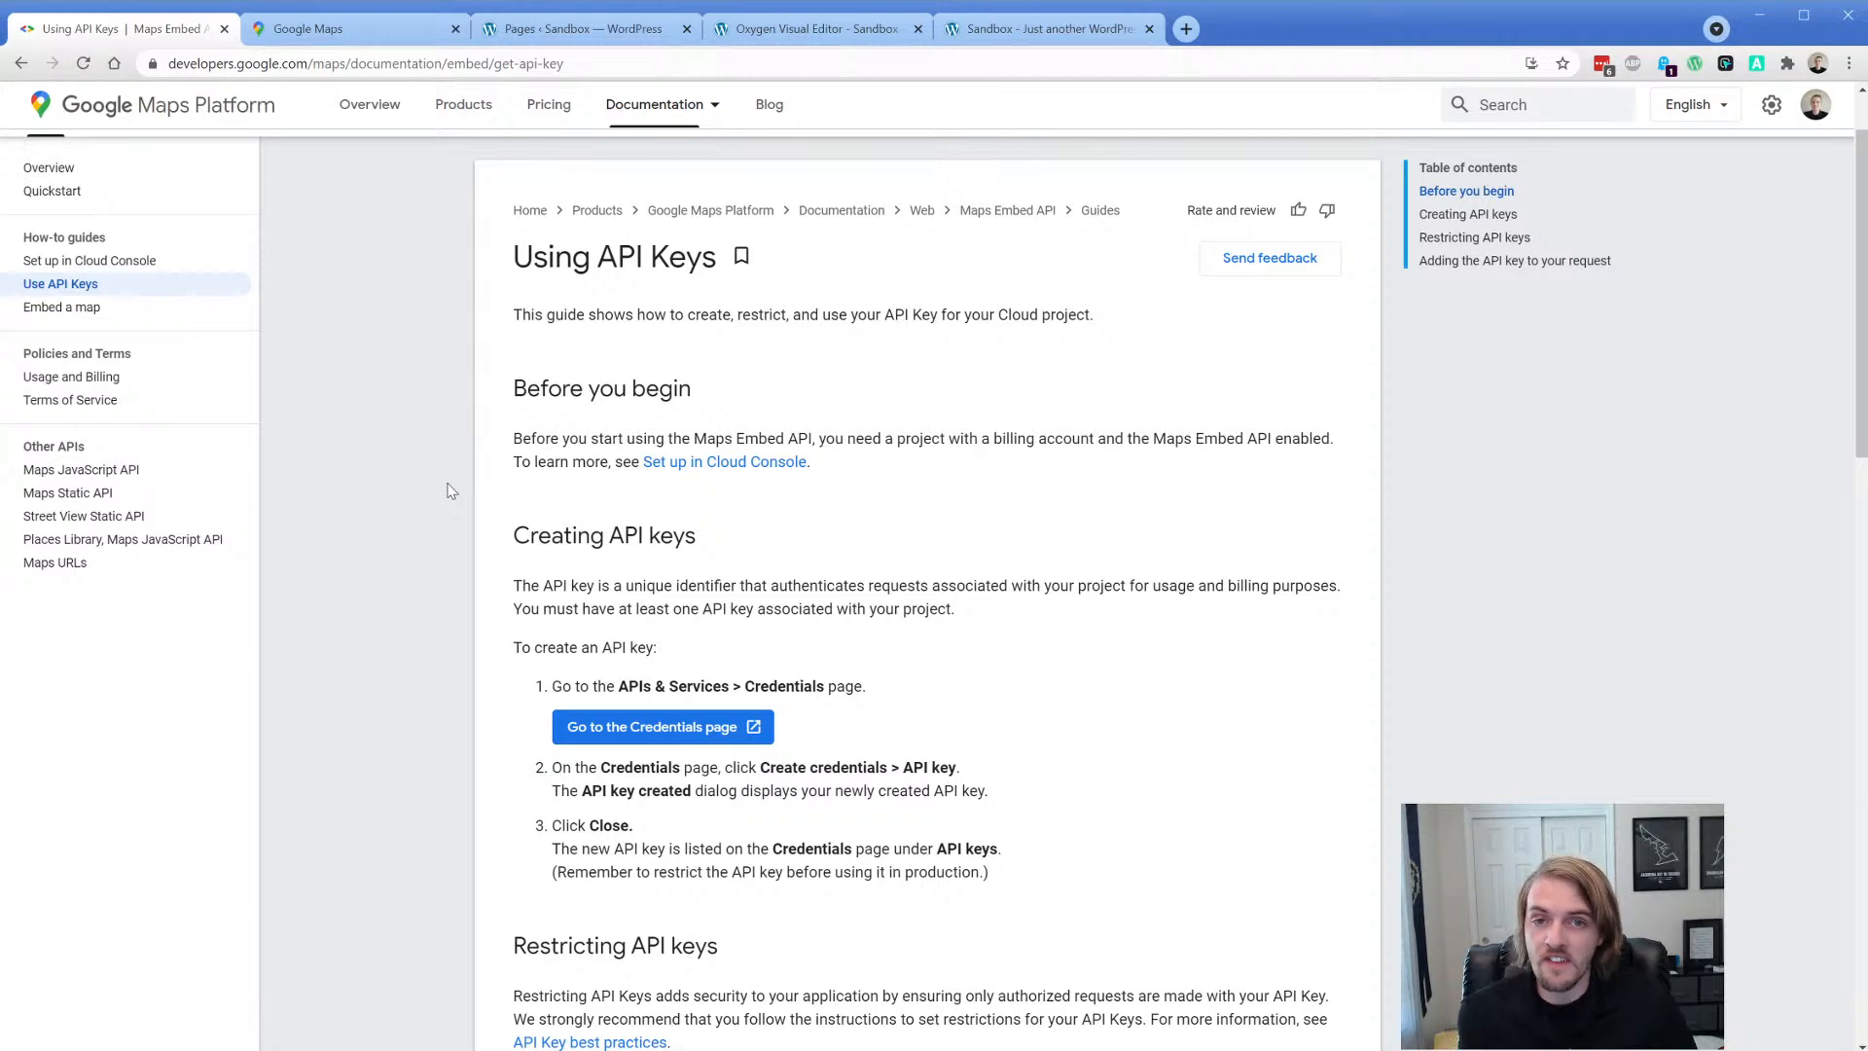
- Copy the full business address from the Google Maps element in the Oxygen editor and search Google for it in a new tab
{"action": "left_click", "coordinate": [771, 29]}
{"action": "left_click", "coordinate": [133, 341]}
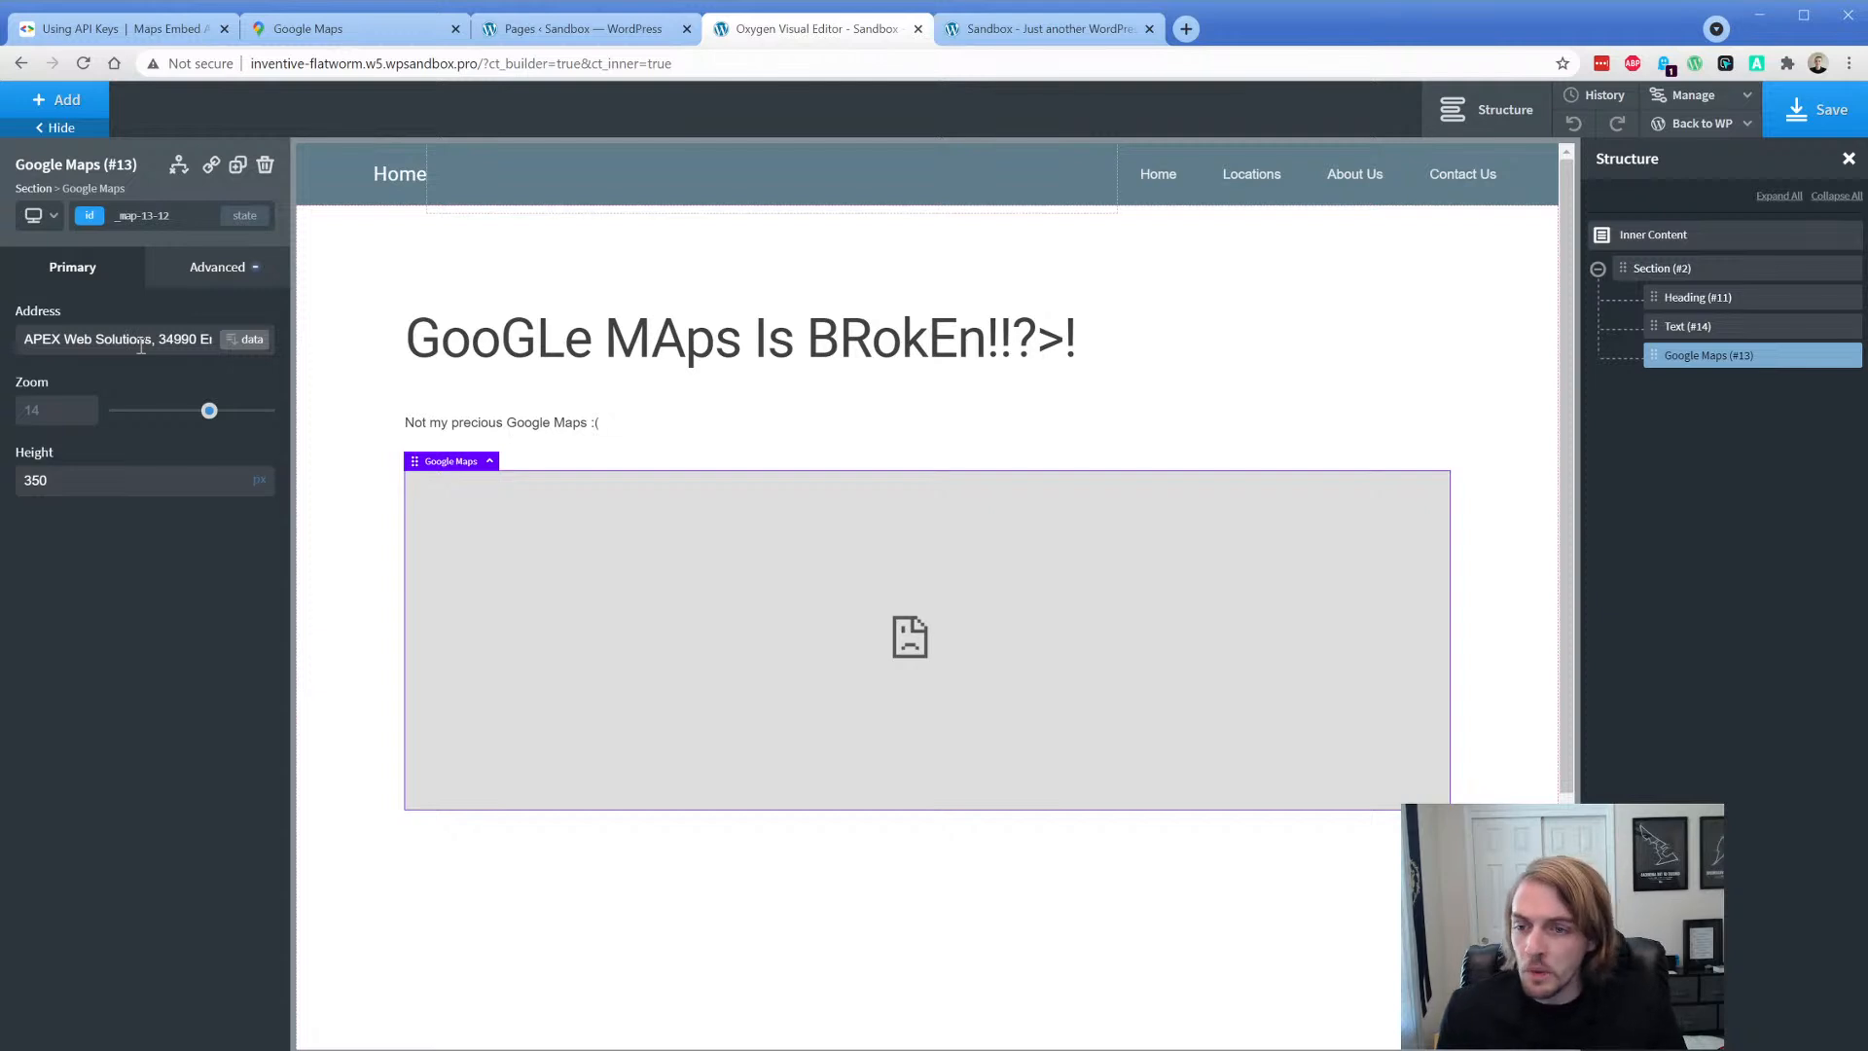
{"action": "triple_click", "coordinate": [141, 340]}
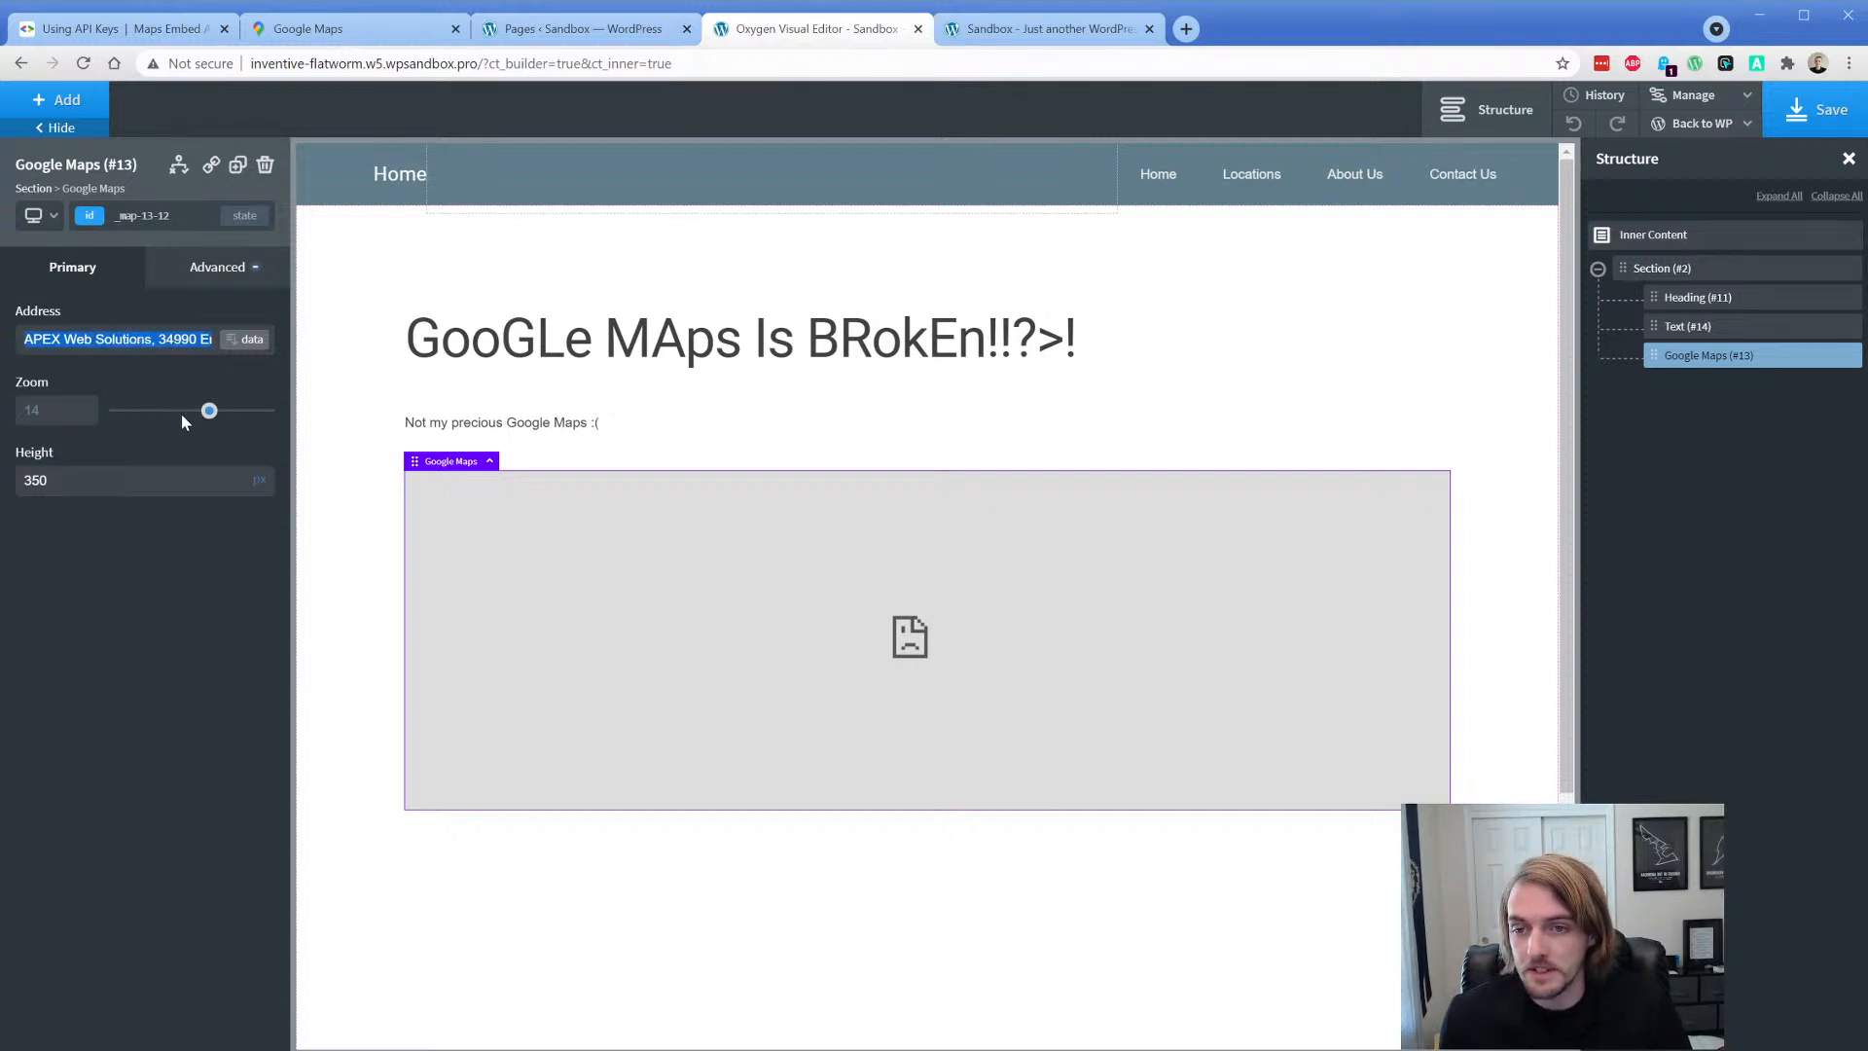
{"action": "key", "text": "ctrl+t"}
{"action": "type", "text": "APEX Web Solutions, 34990 Emerald Coast Parkway, Suite 310, Destin, FL 32541"}
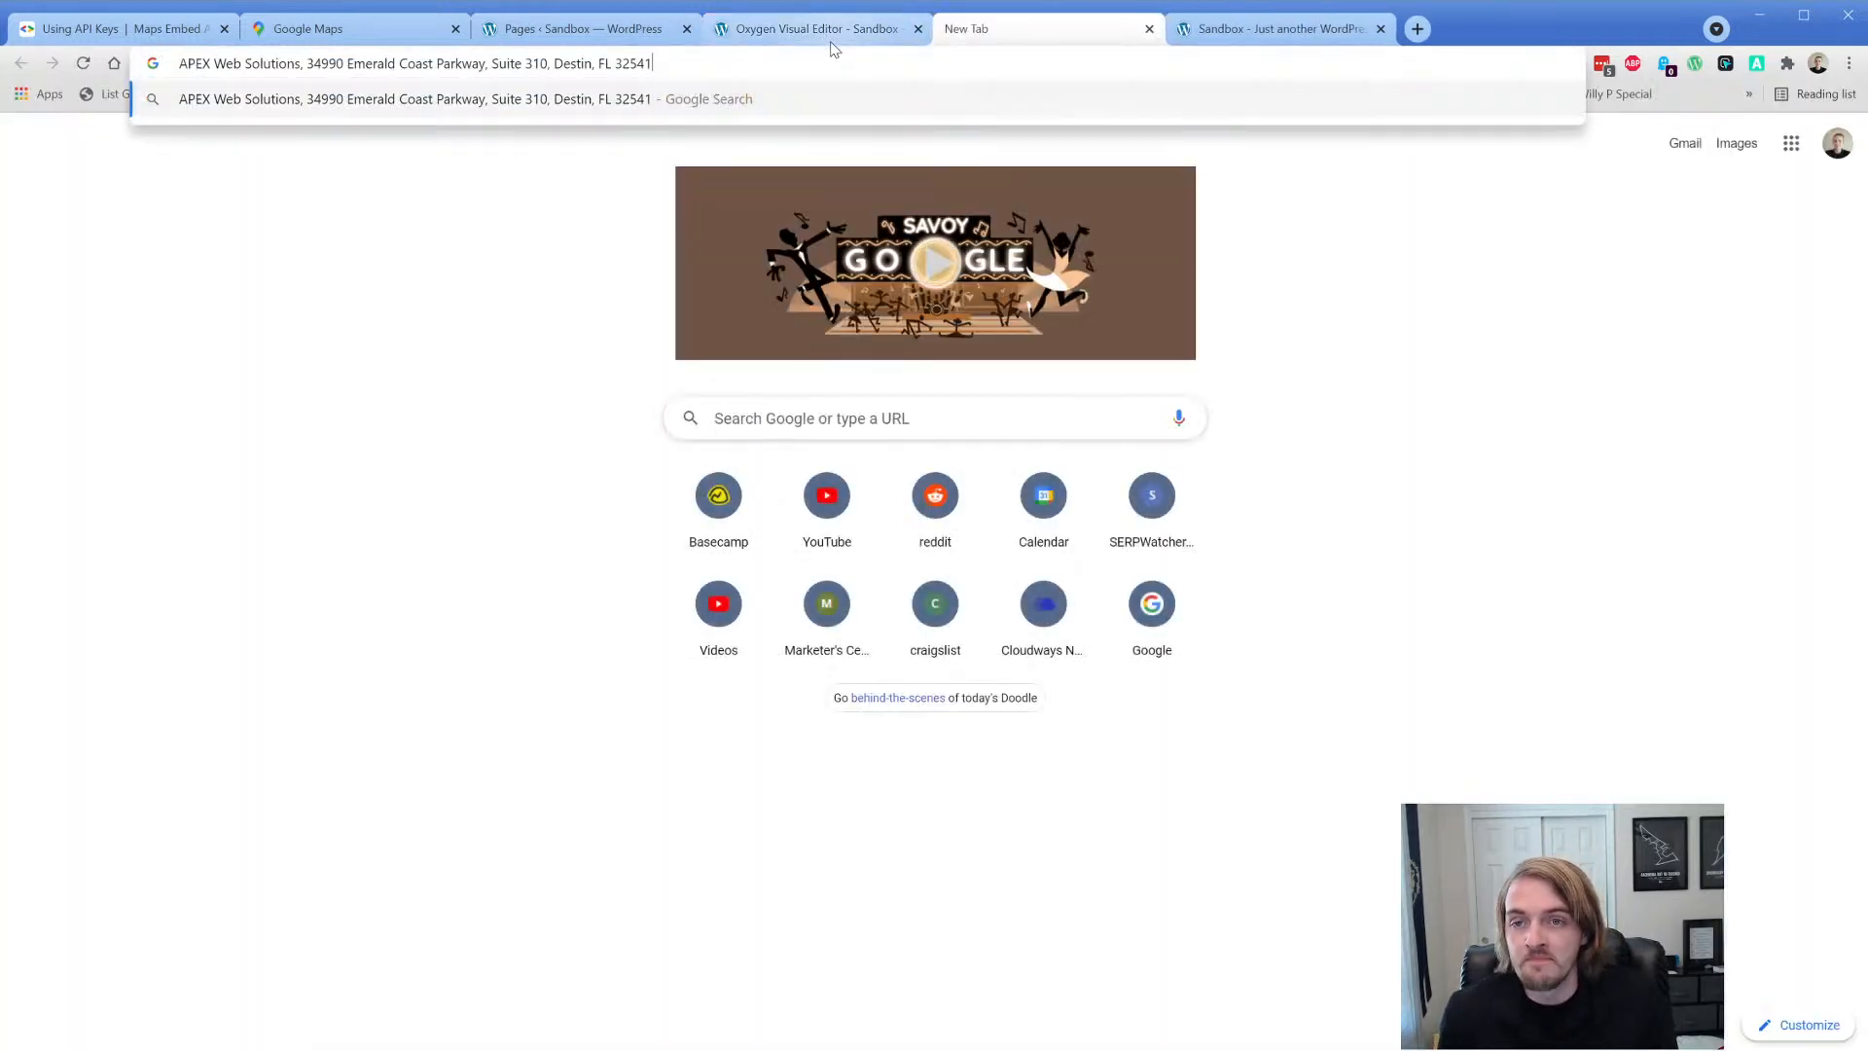
{"action": "key", "text": "Return"}
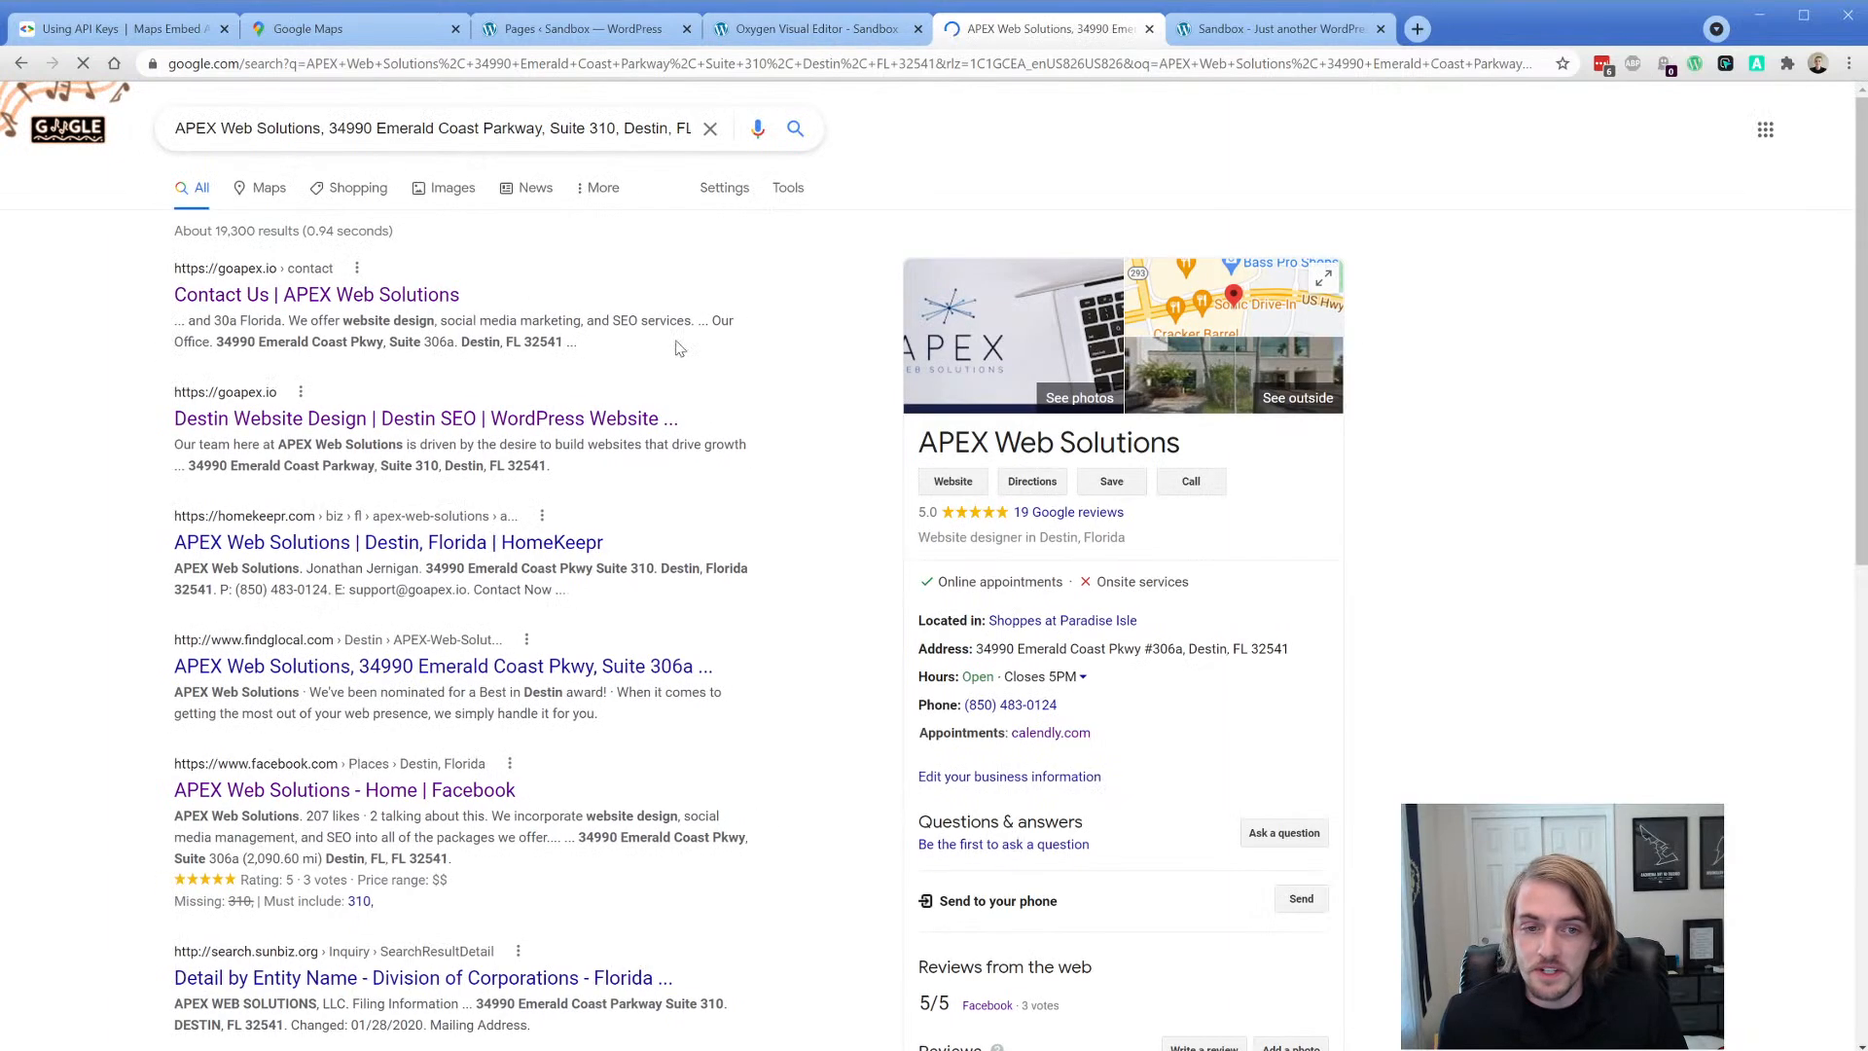
- Open the APEX Web Solutions listing in Google Maps and copy its medium-size map embed HTML
{"action": "left_click", "coordinate": [1203, 311]}
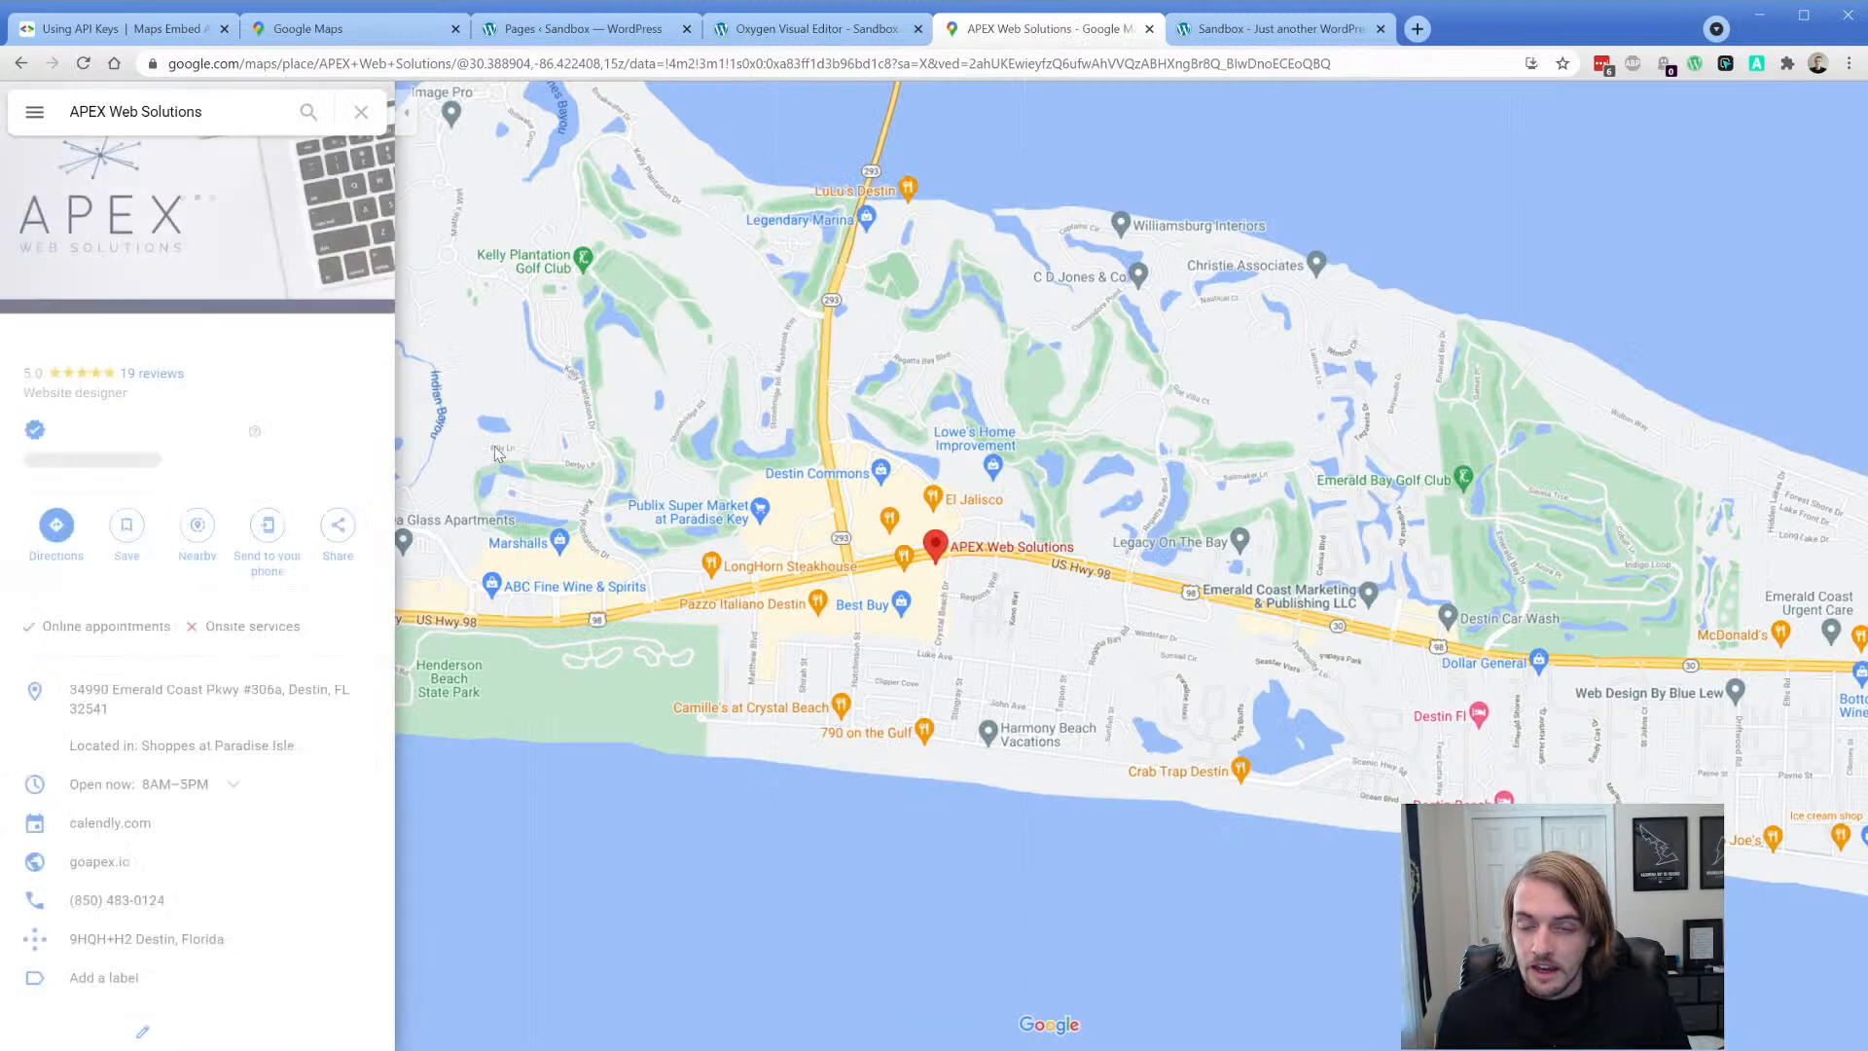
{"action": "left_click", "coordinate": [340, 538]}
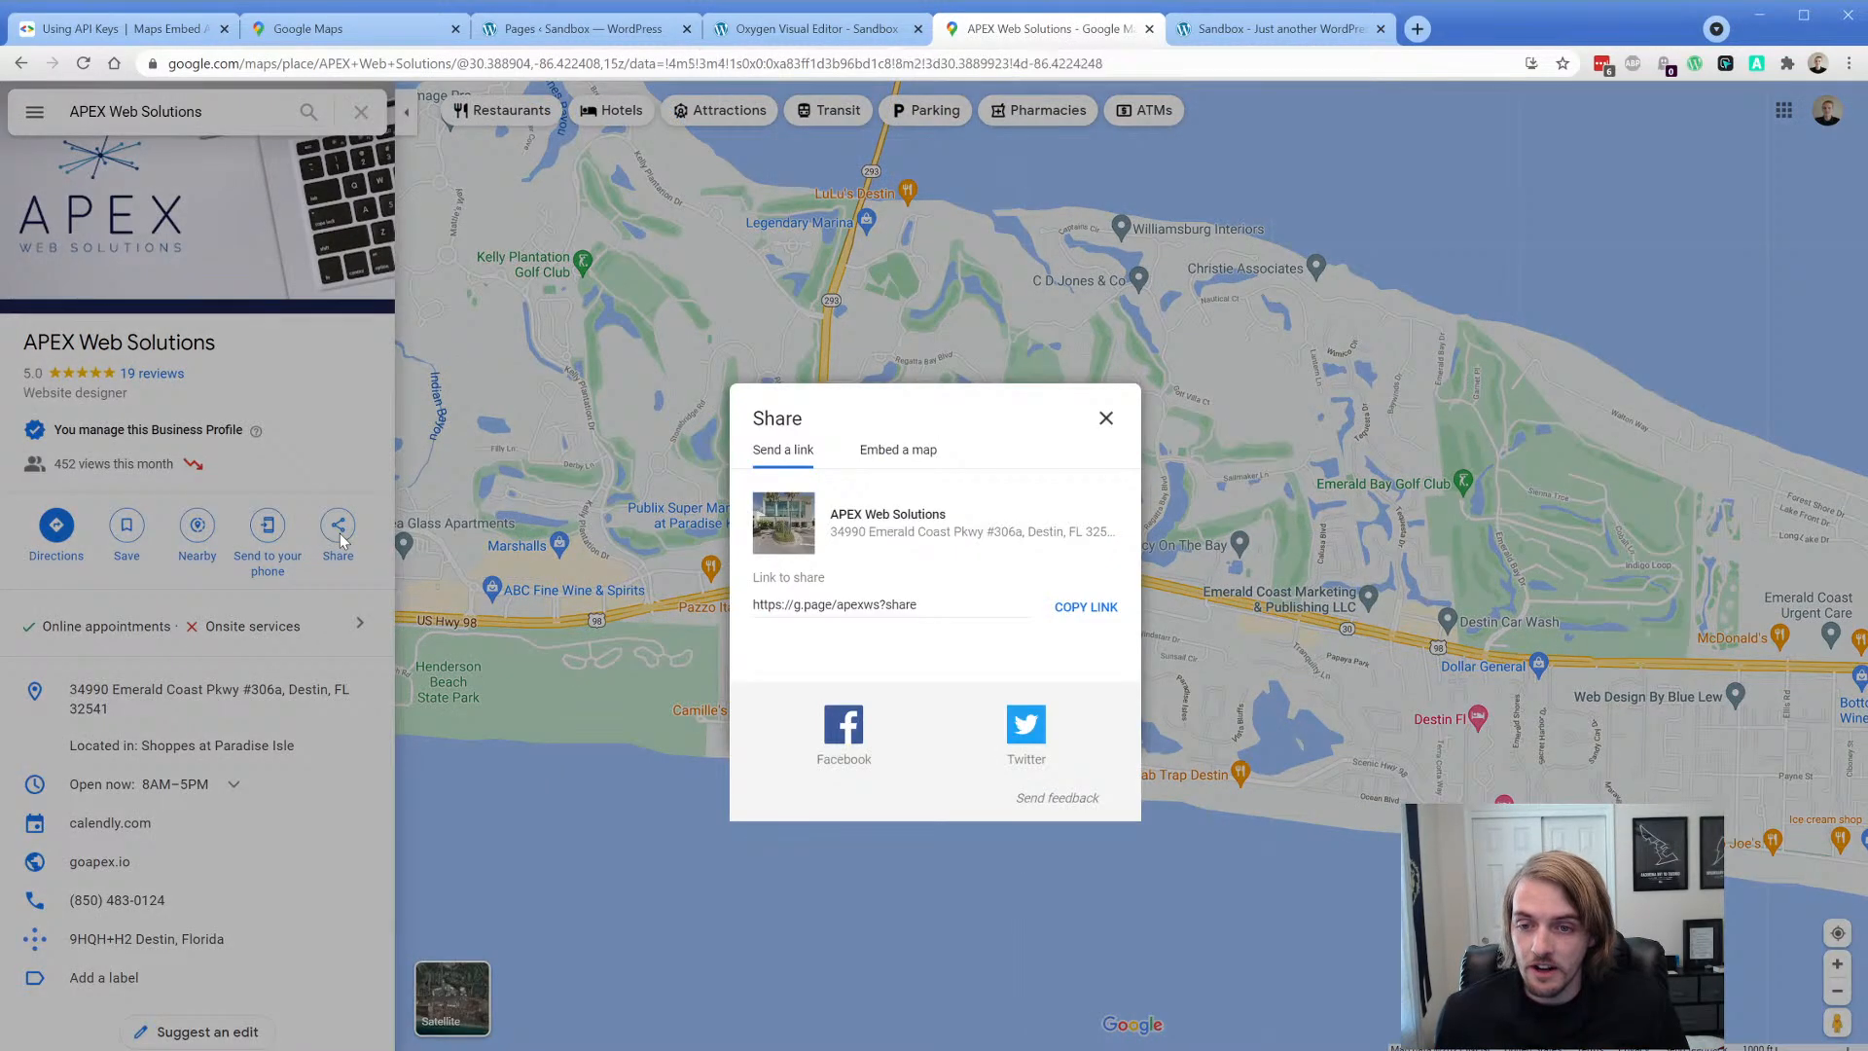
{"action": "left_click", "coordinate": [895, 450]}
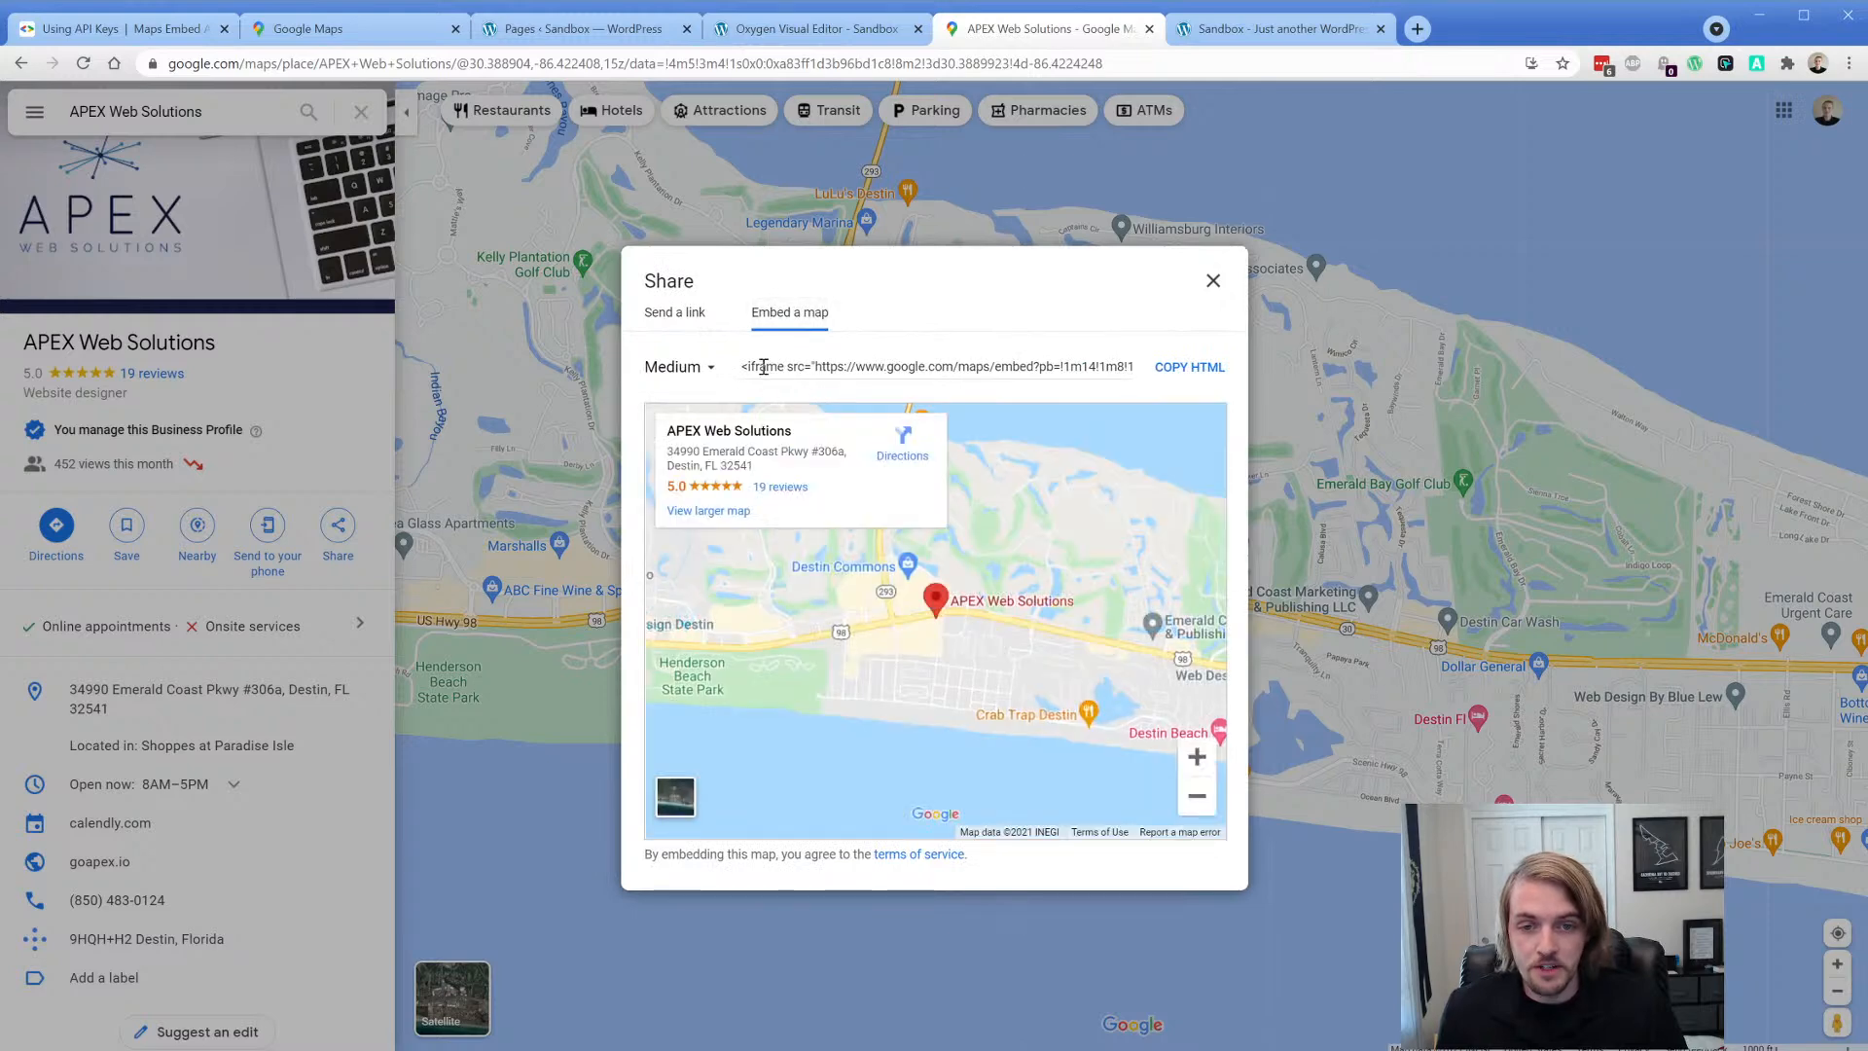
{"action": "left_click", "coordinate": [1180, 368]}
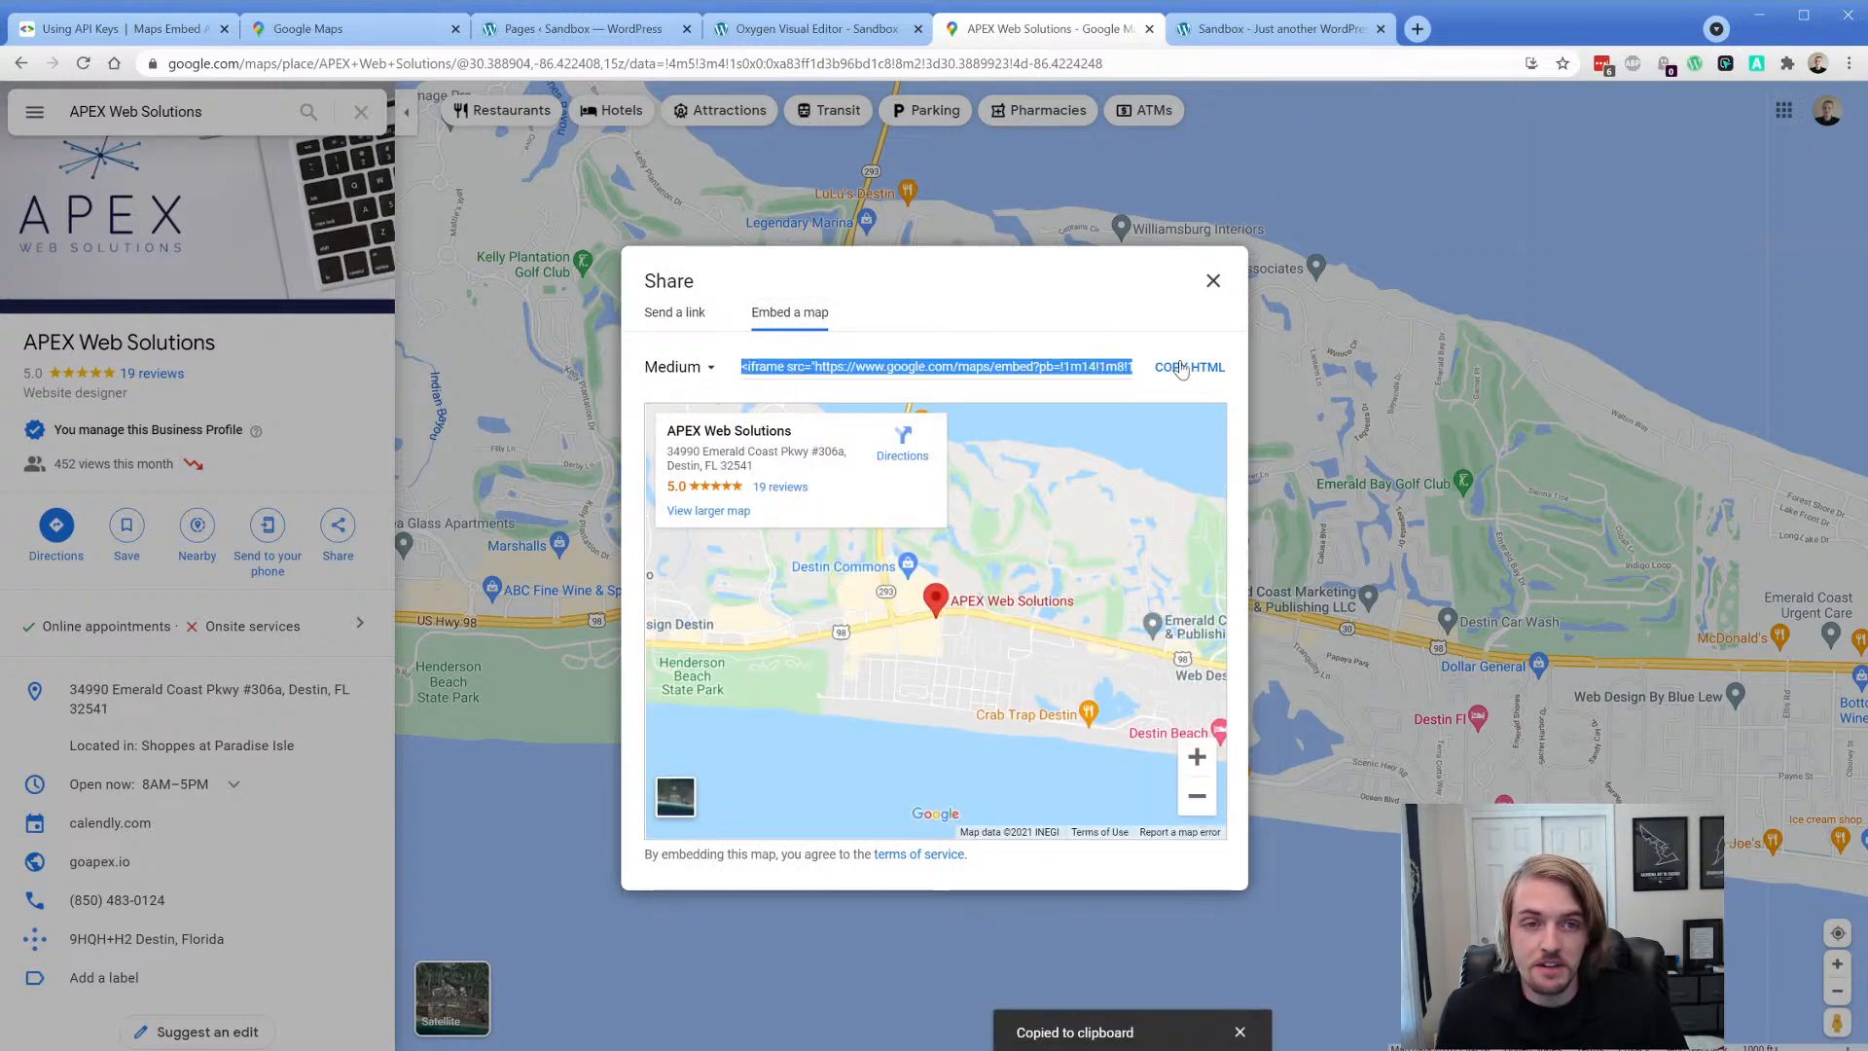
- Add a Code Block to the page in the Oxygen editor and replace its default PHP & HTML code with the copied iframe
{"action": "left_click", "coordinate": [817, 29]}
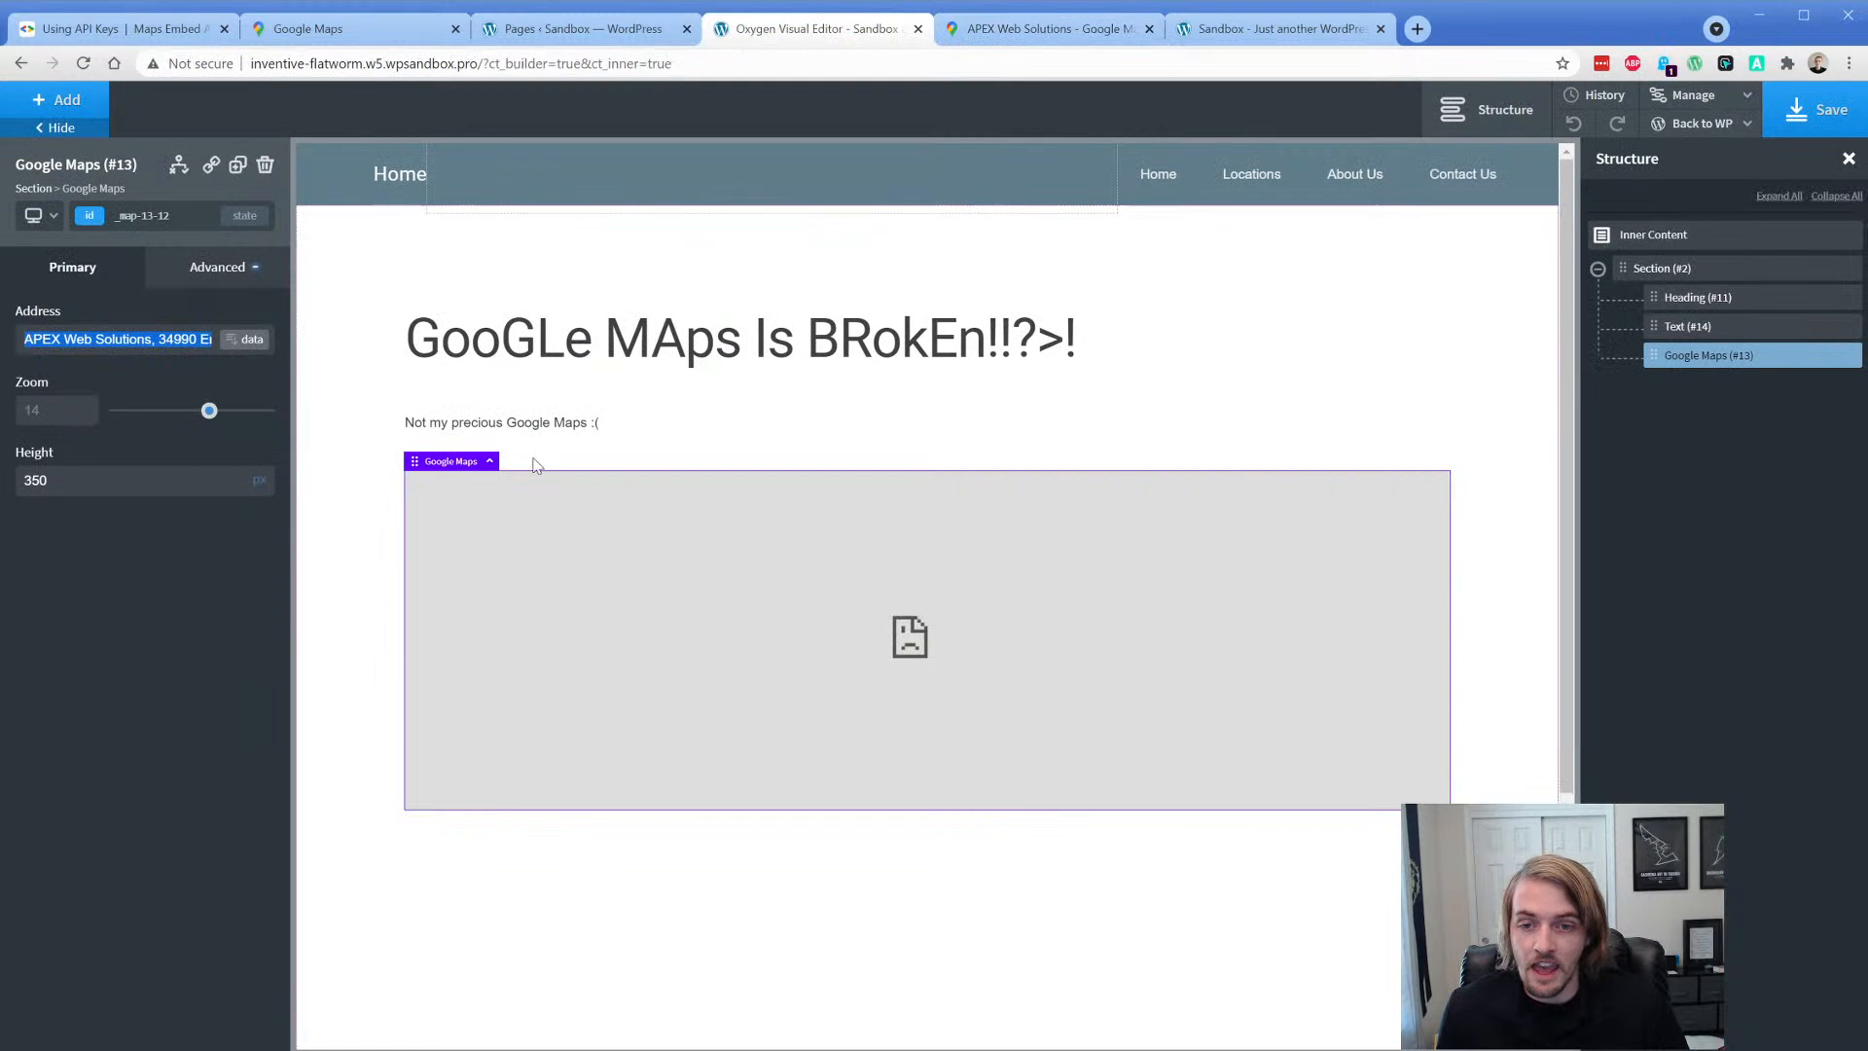
{"action": "left_click", "coordinate": [66, 101]}
{"action": "type", "text": "code"}
{"action": "key", "text": "Return"}
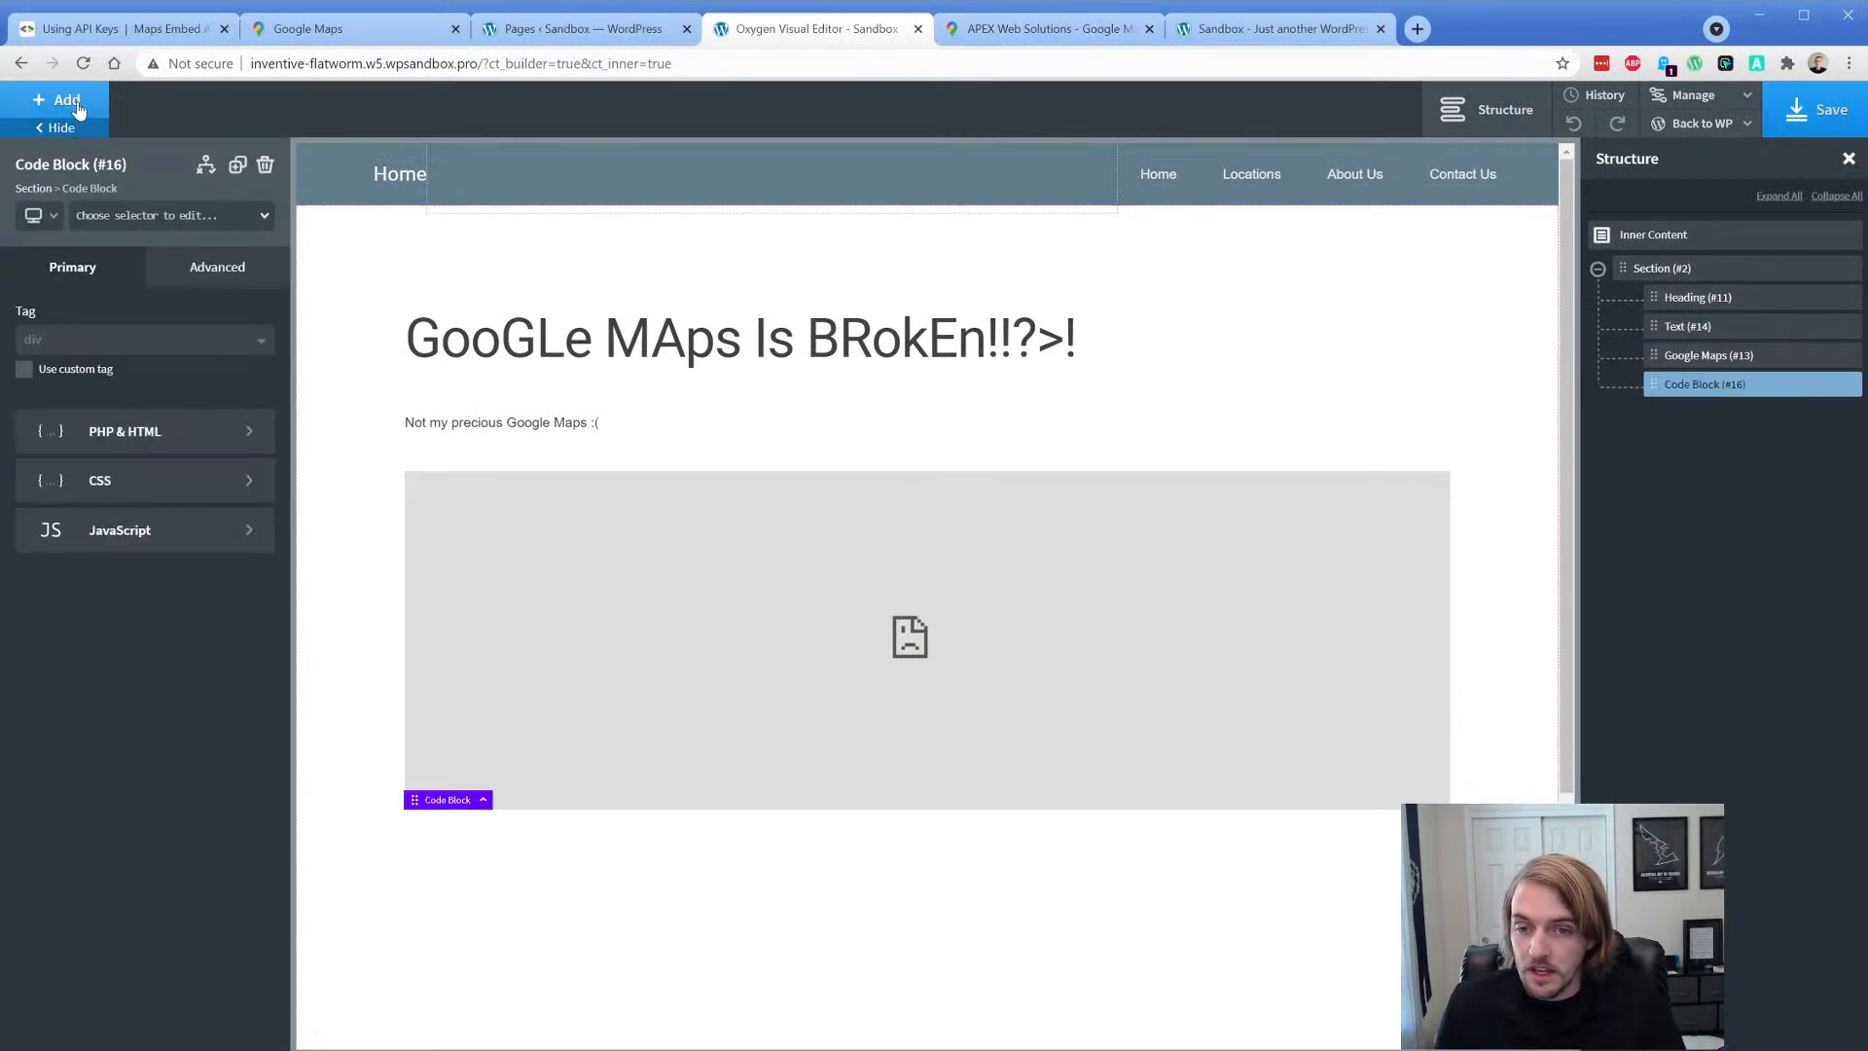
{"action": "left_click", "coordinate": [148, 443]}
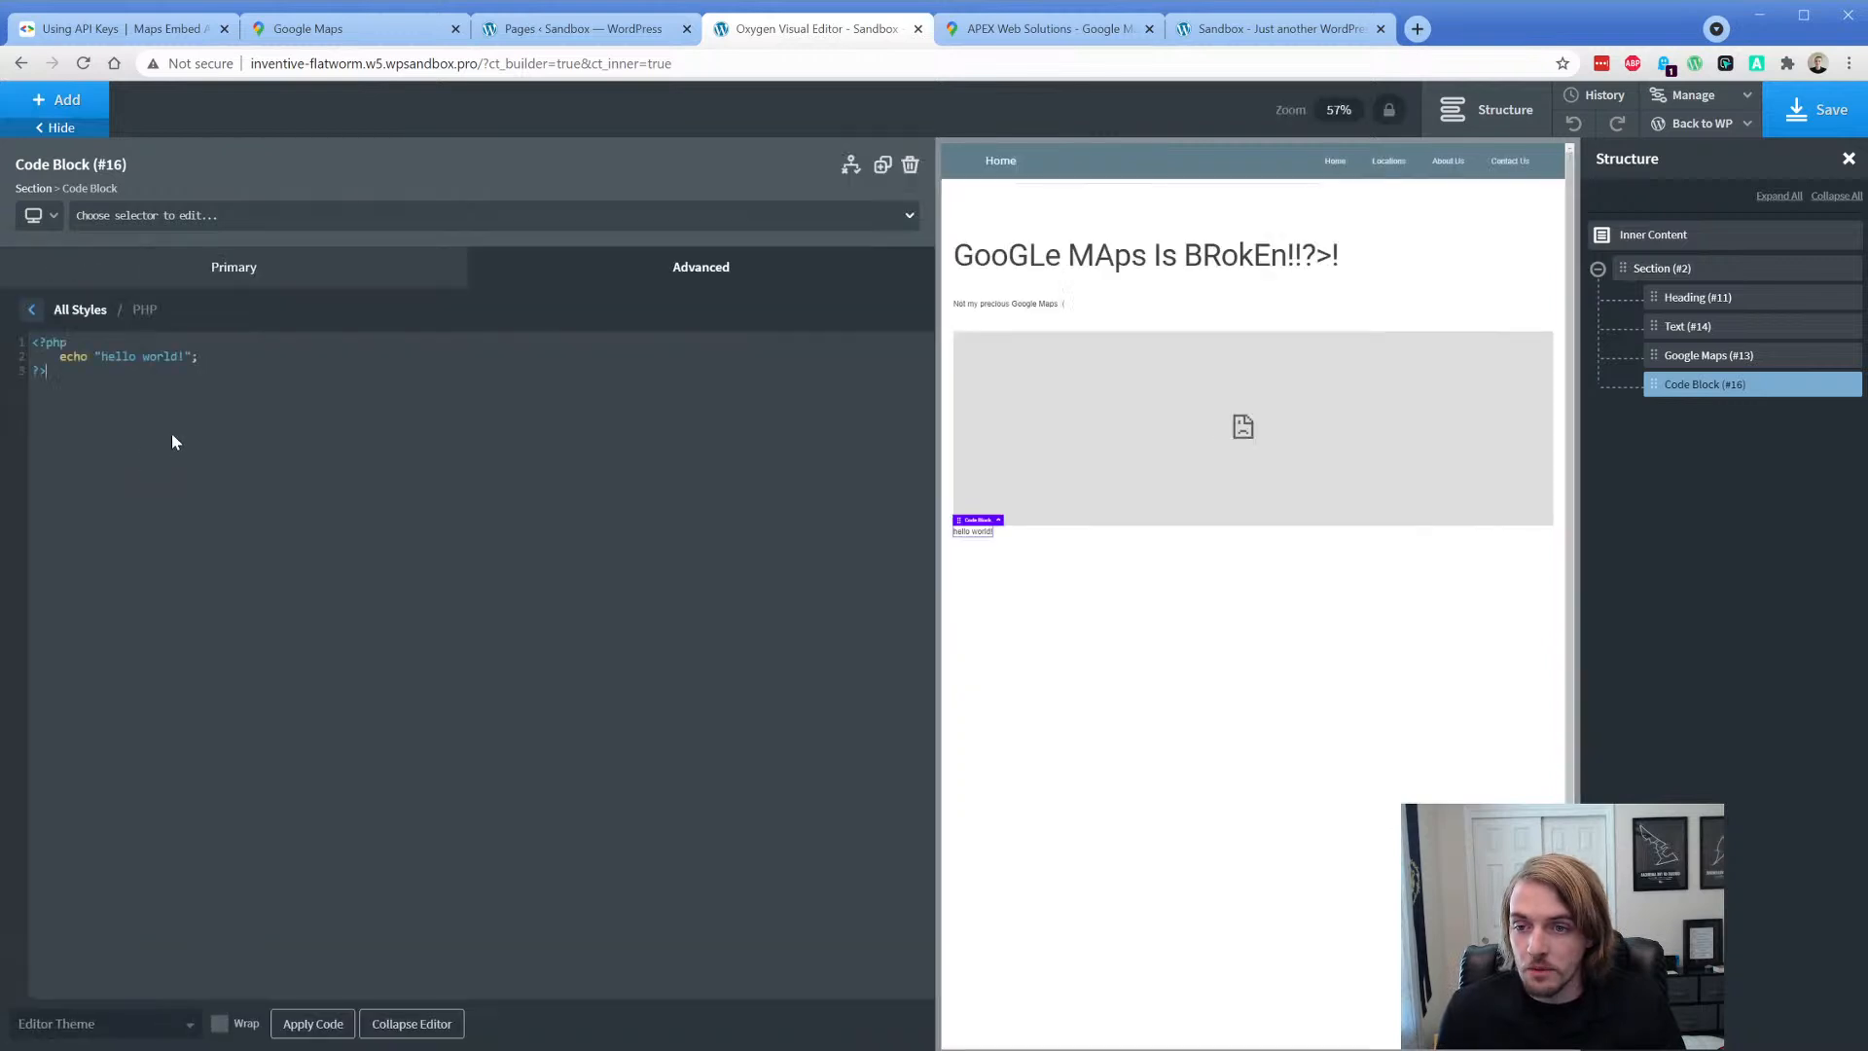
{"action": "key", "text": "ctrl+a"}
{"action": "key", "text": "ctrl+v"}
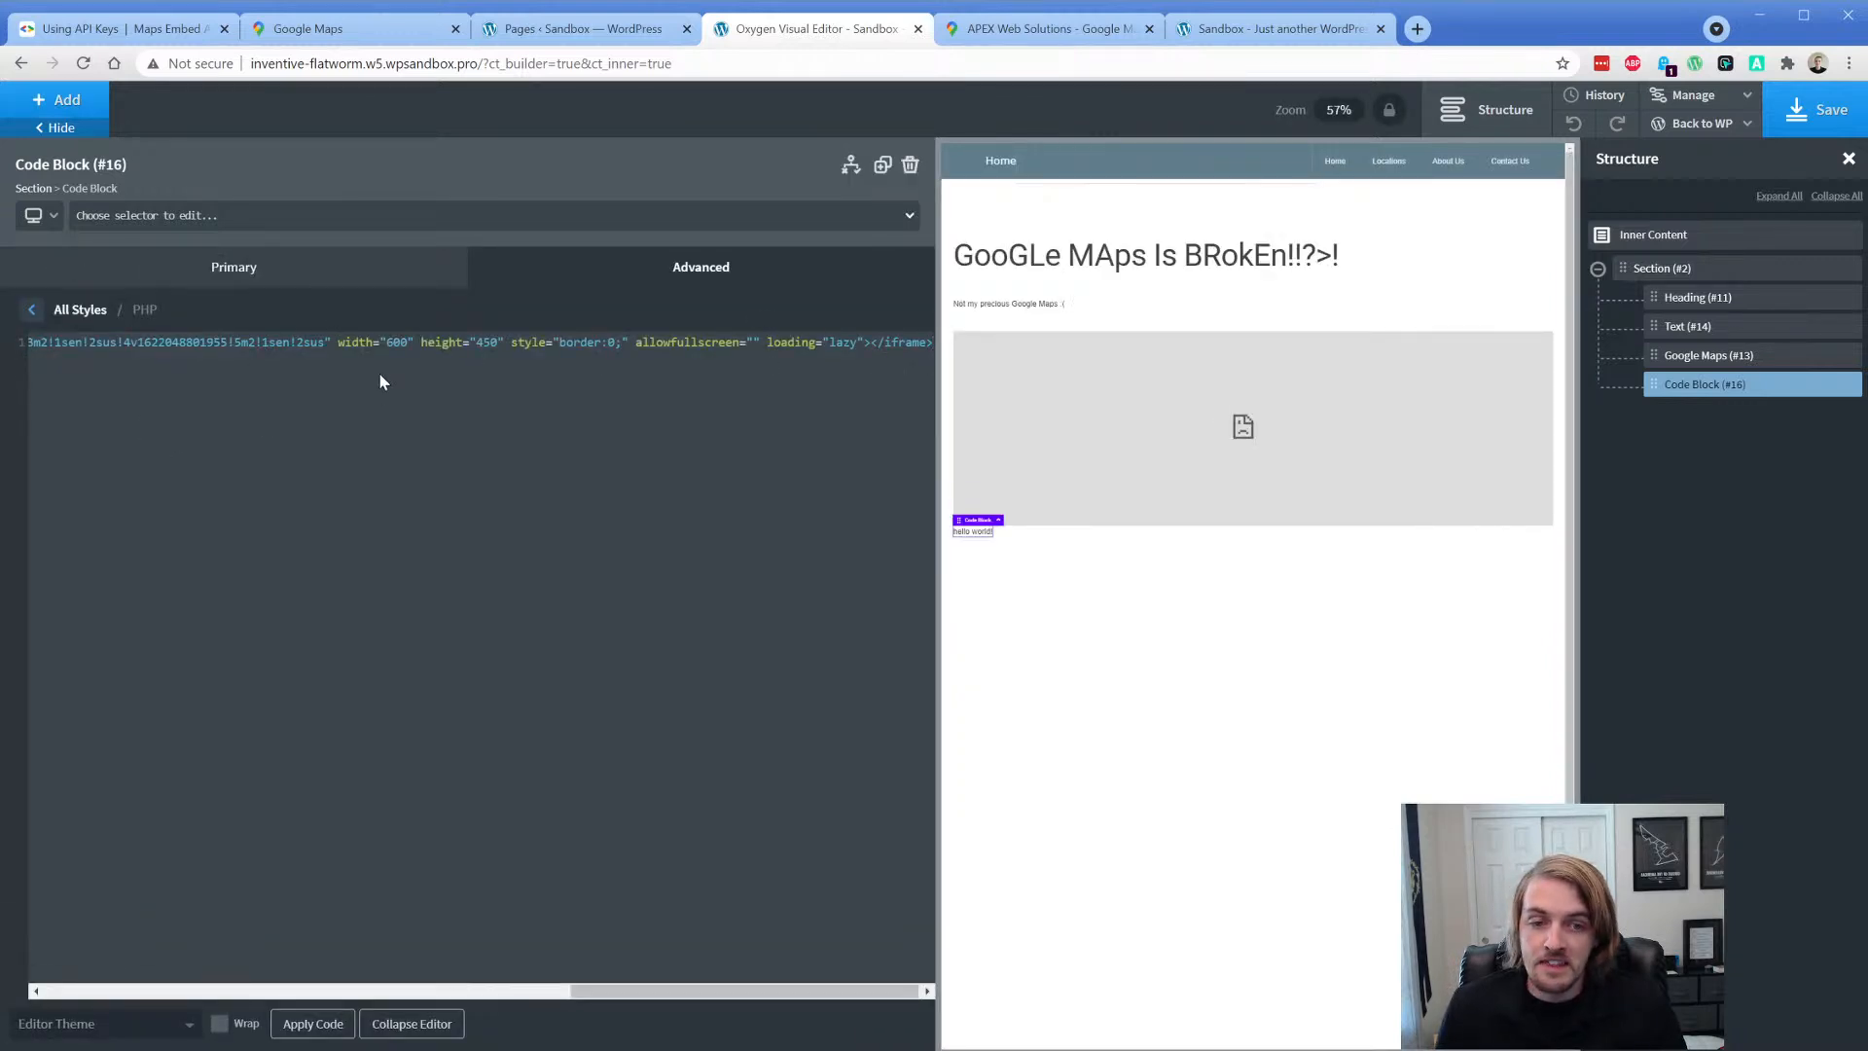
- Set the iframe's width to 100% and height to 350, turn on code wrapping, and apply the code
{"action": "double_click", "coordinate": [397, 342]}
{"action": "type", "text": "100"}
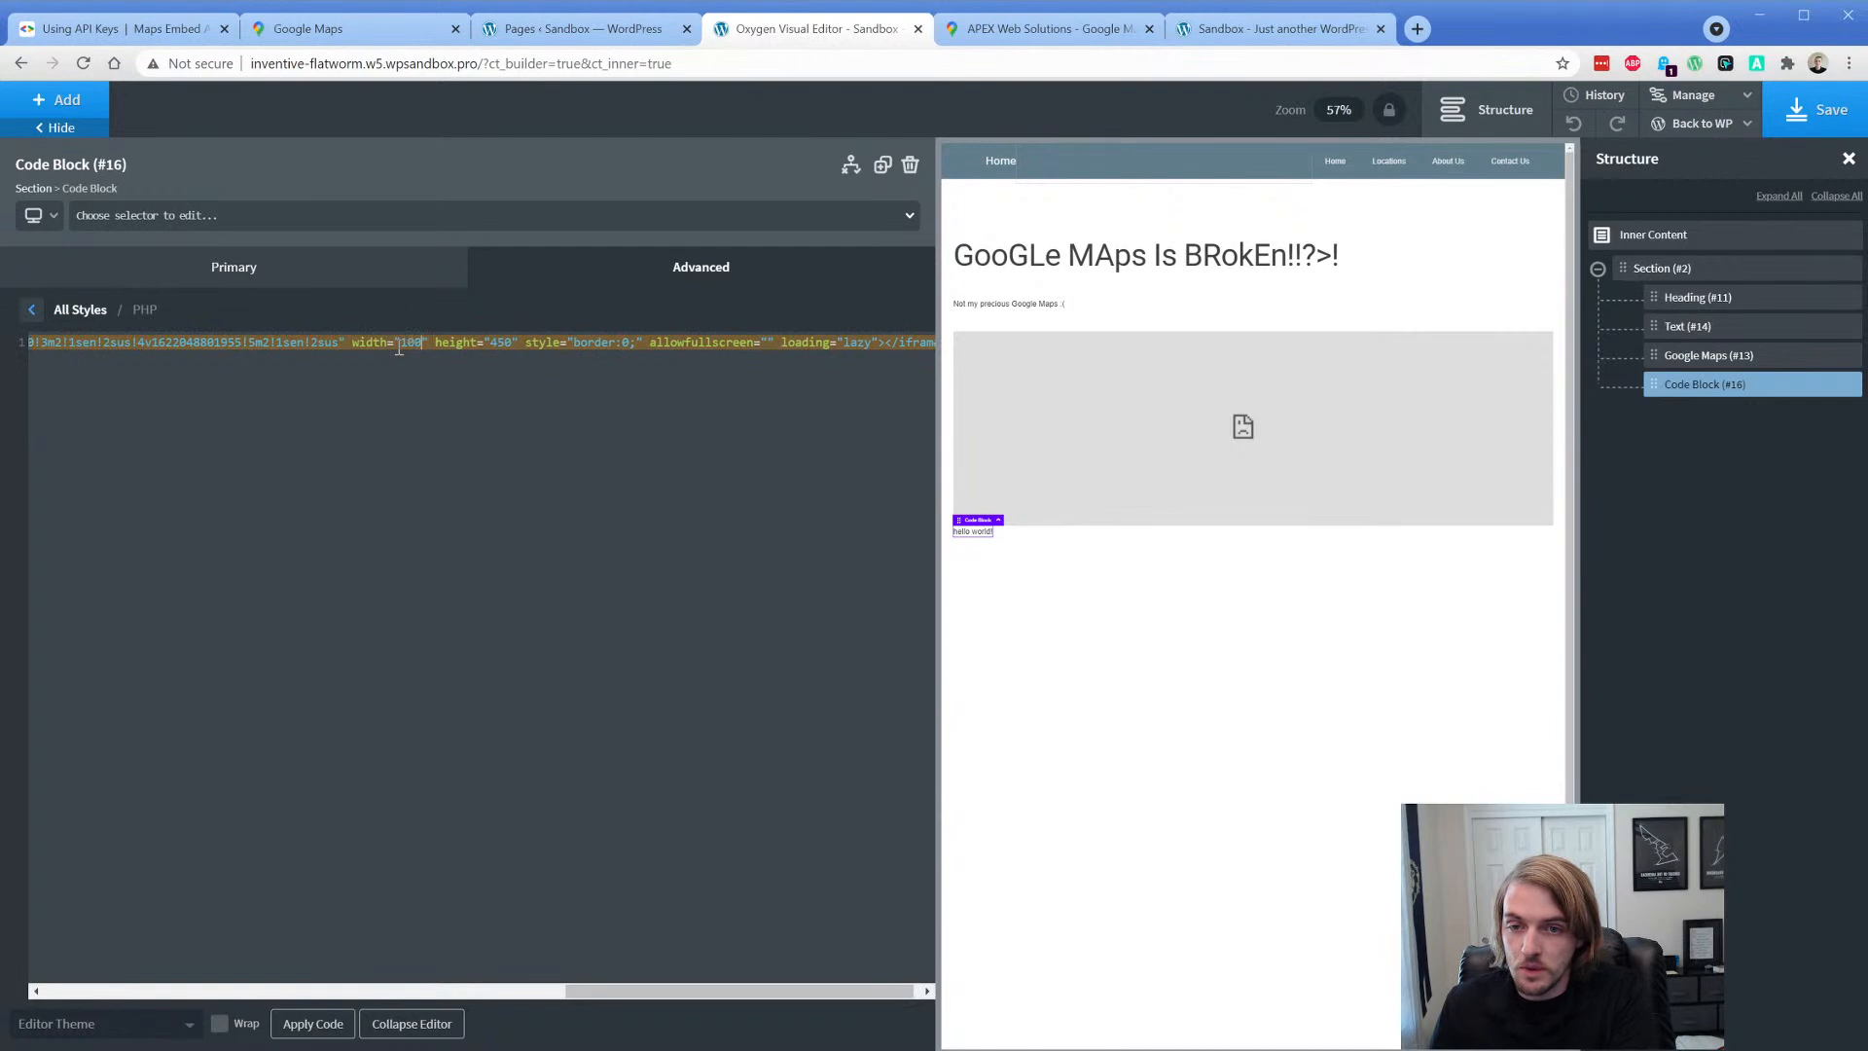
{"action": "type", "text": "%"}
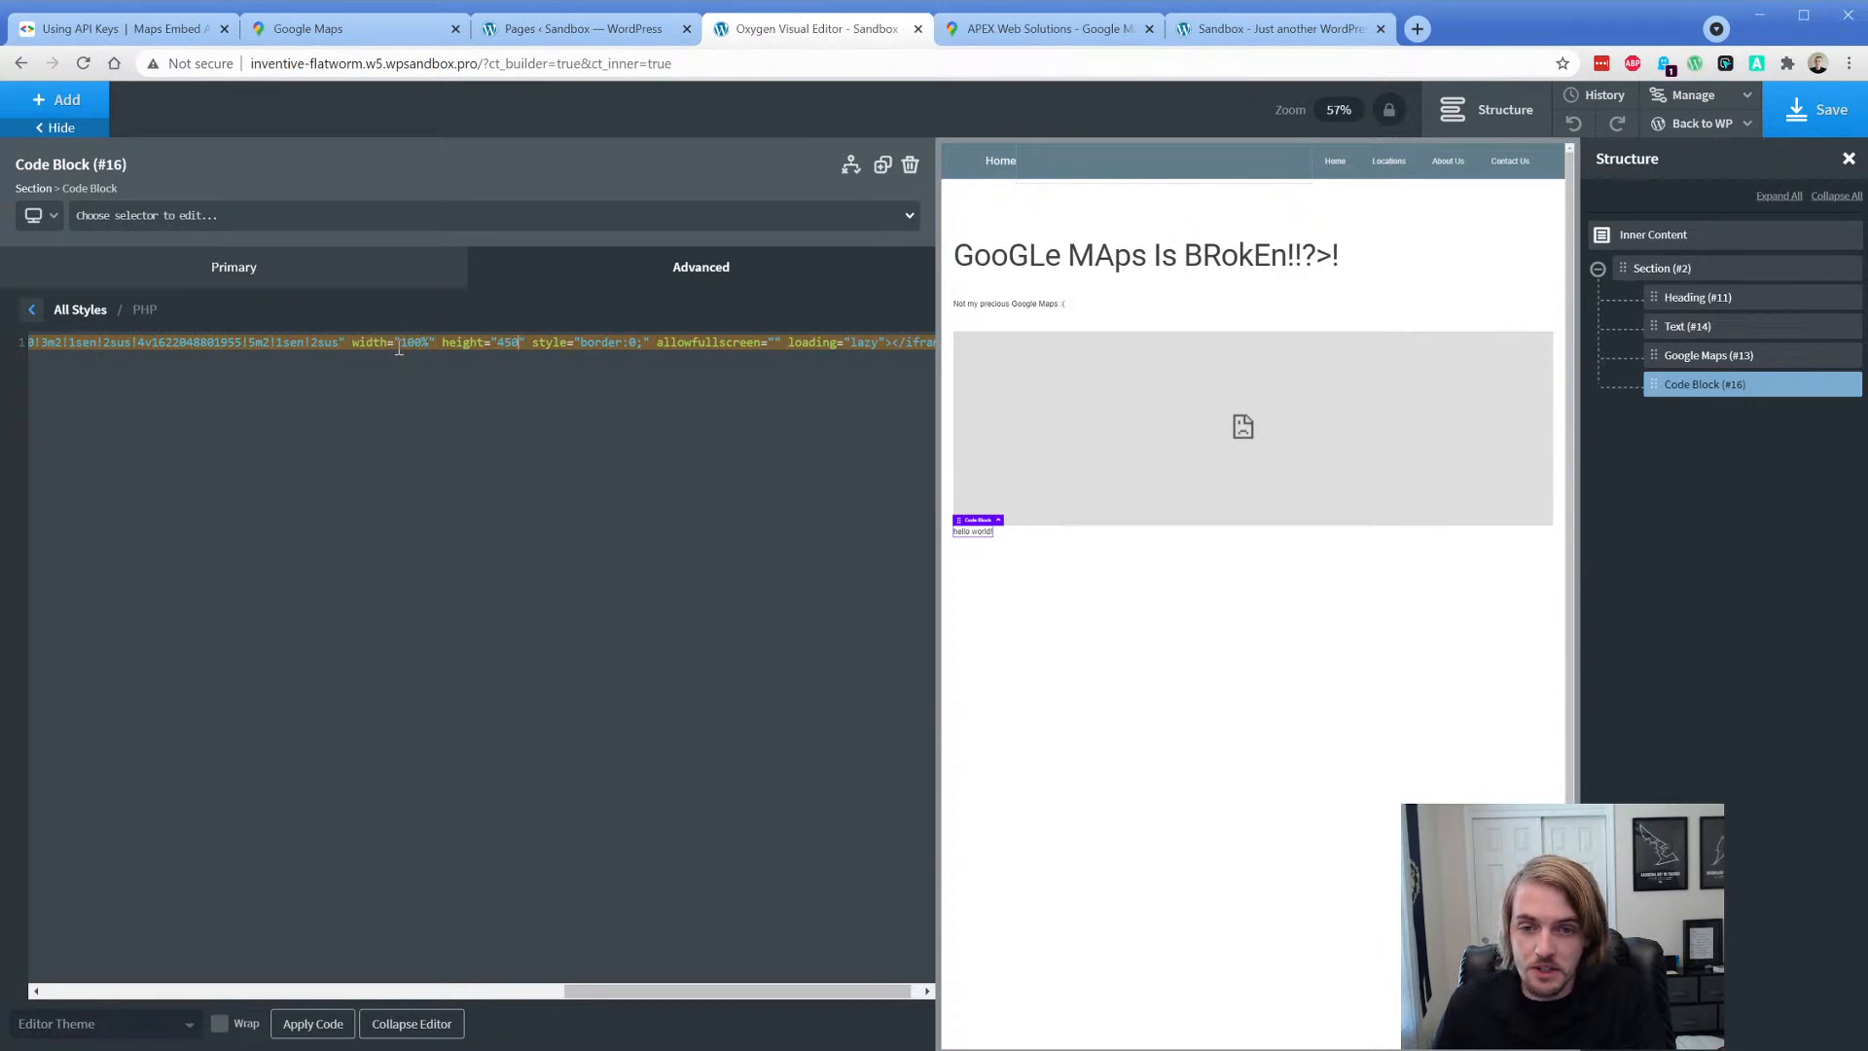
{"action": "key", "text": "BackSpace"}
{"action": "key", "text": "BackSpace"}
{"action": "key", "text": "BackSpace"}
{"action": "type", "text": "350"}
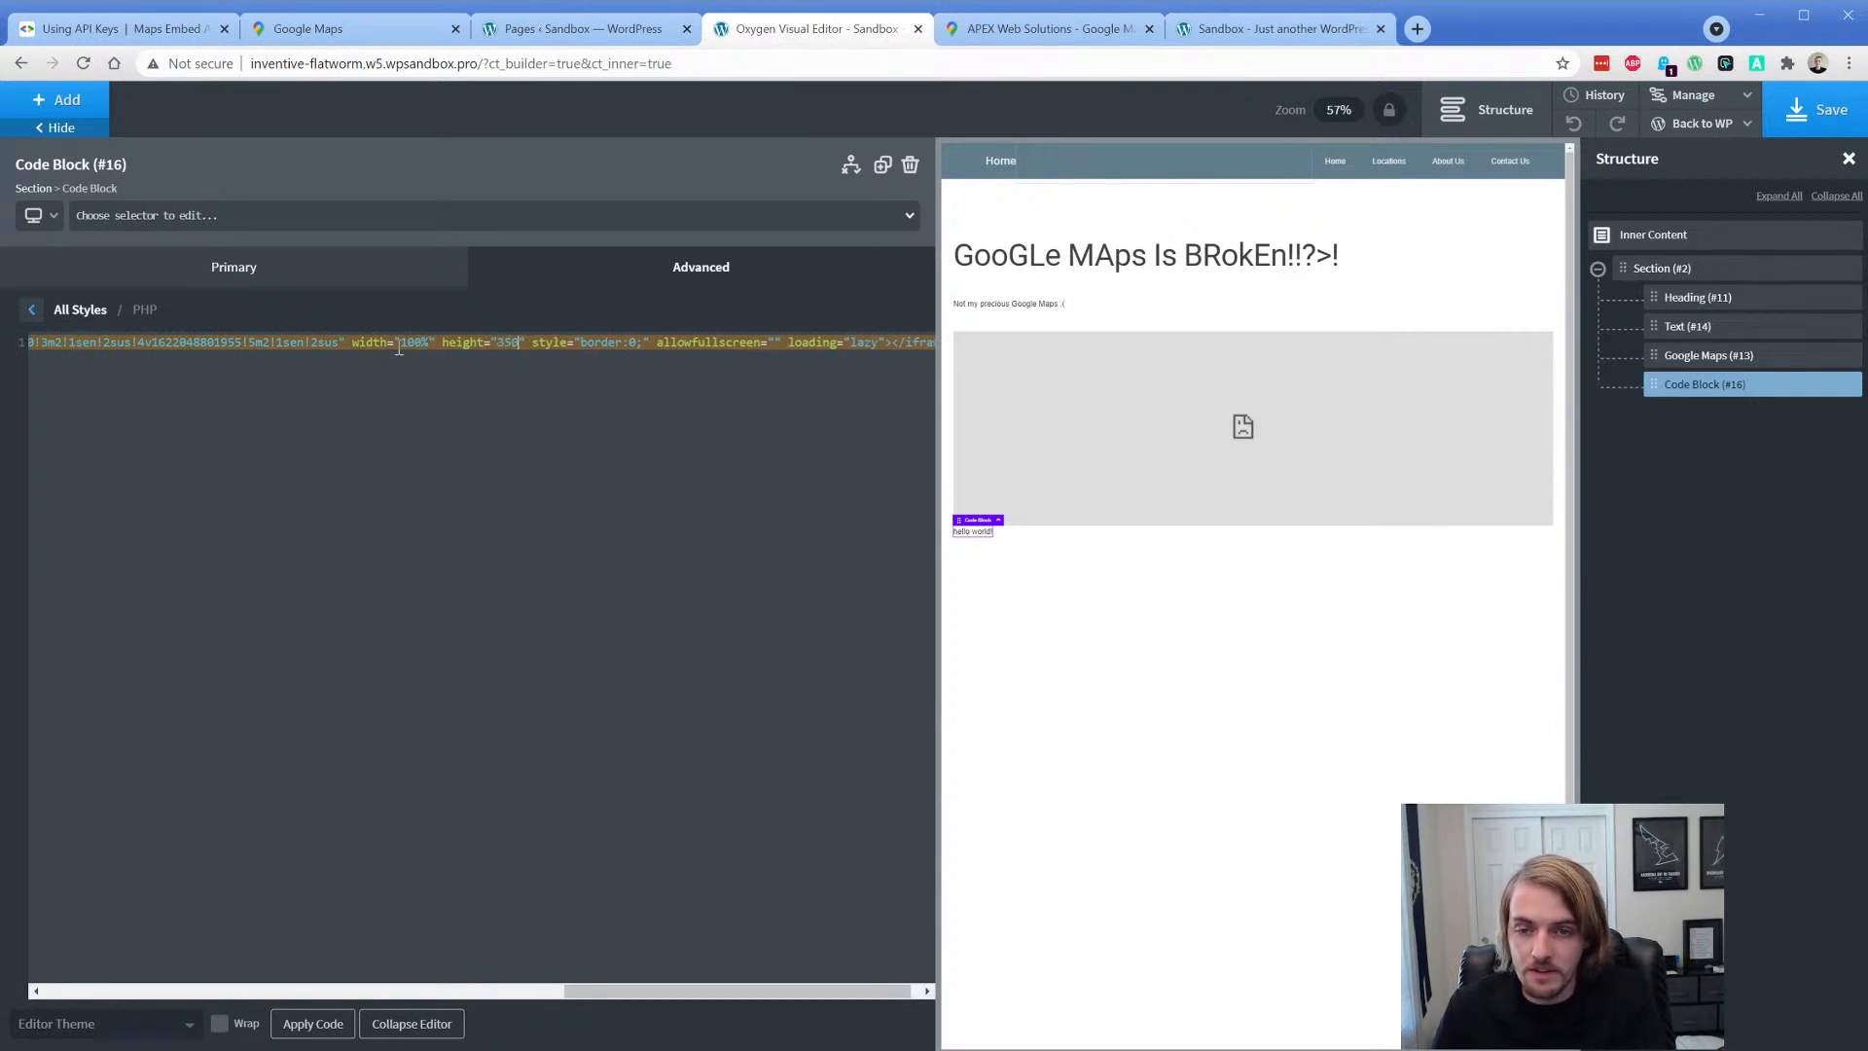
{"action": "left_click", "coordinate": [219, 1024]}
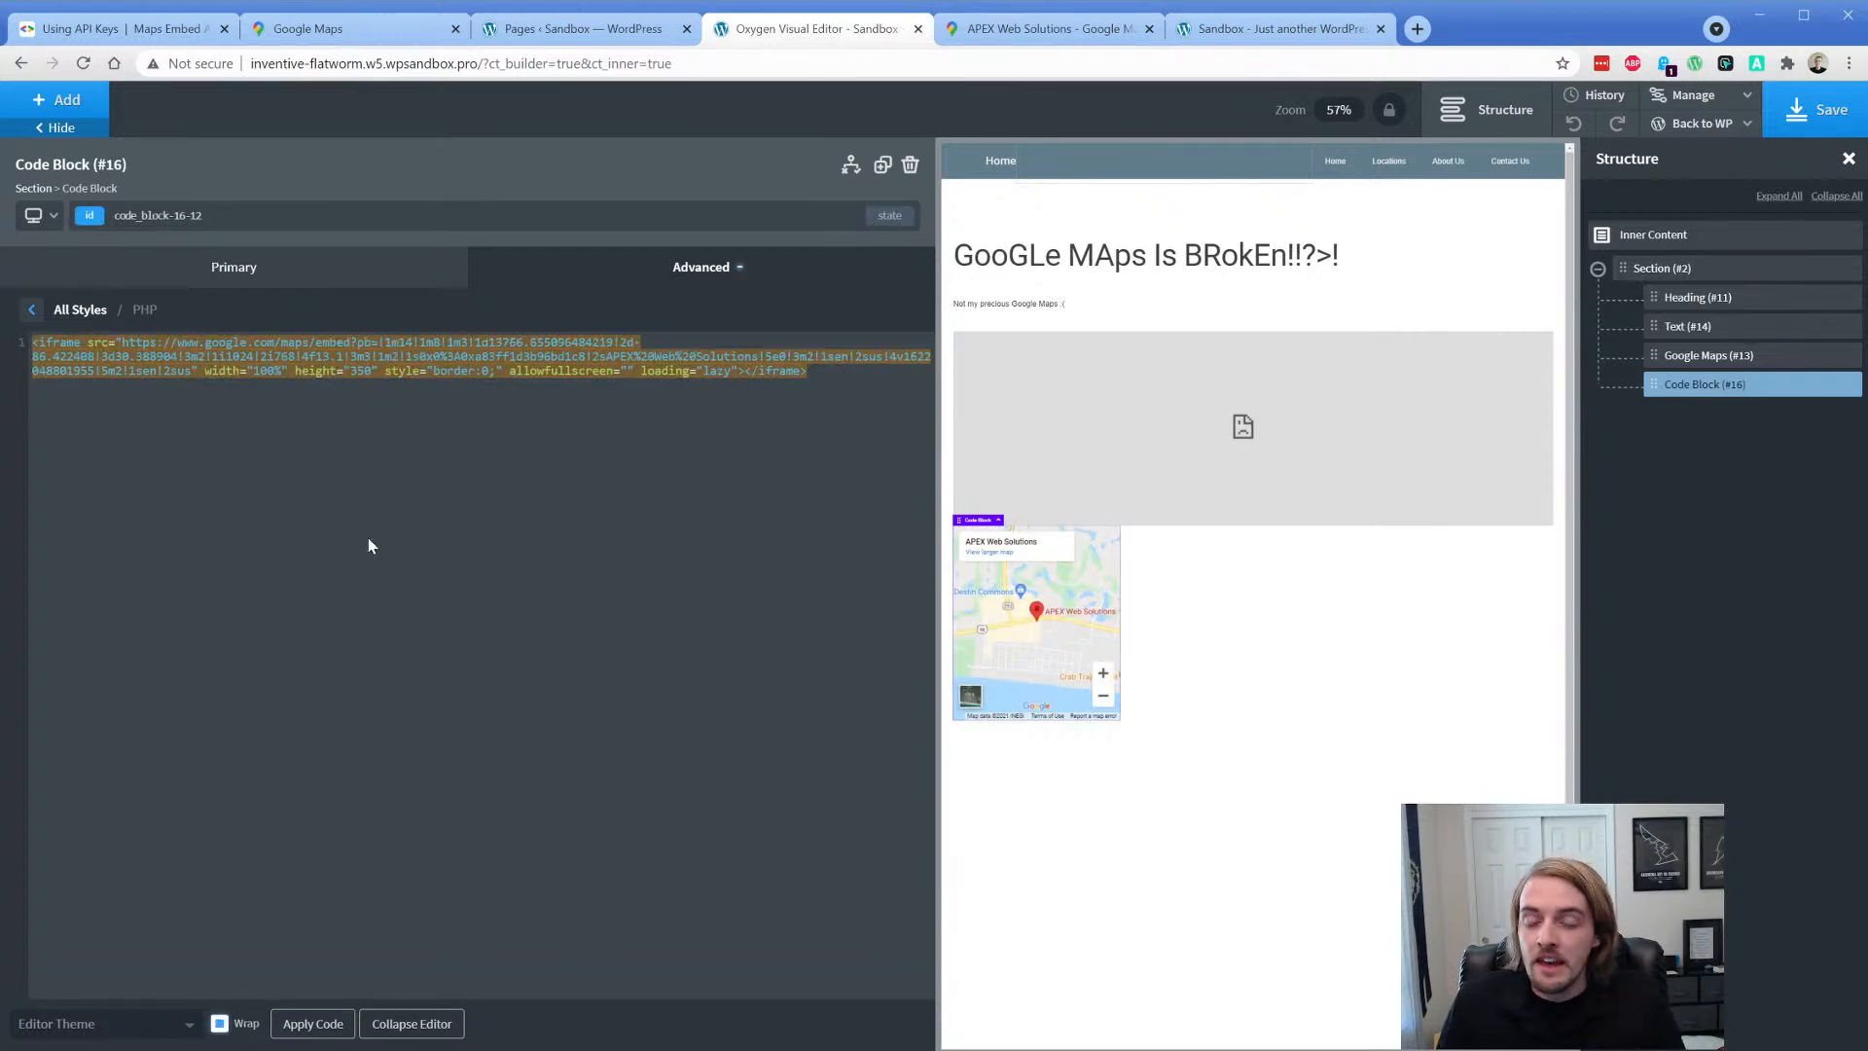
- Set the Code Block's width to 100% in its Size & Spacing settings
{"action": "left_click", "coordinate": [574, 268]}
{"action": "left_click", "coordinate": [201, 374]}
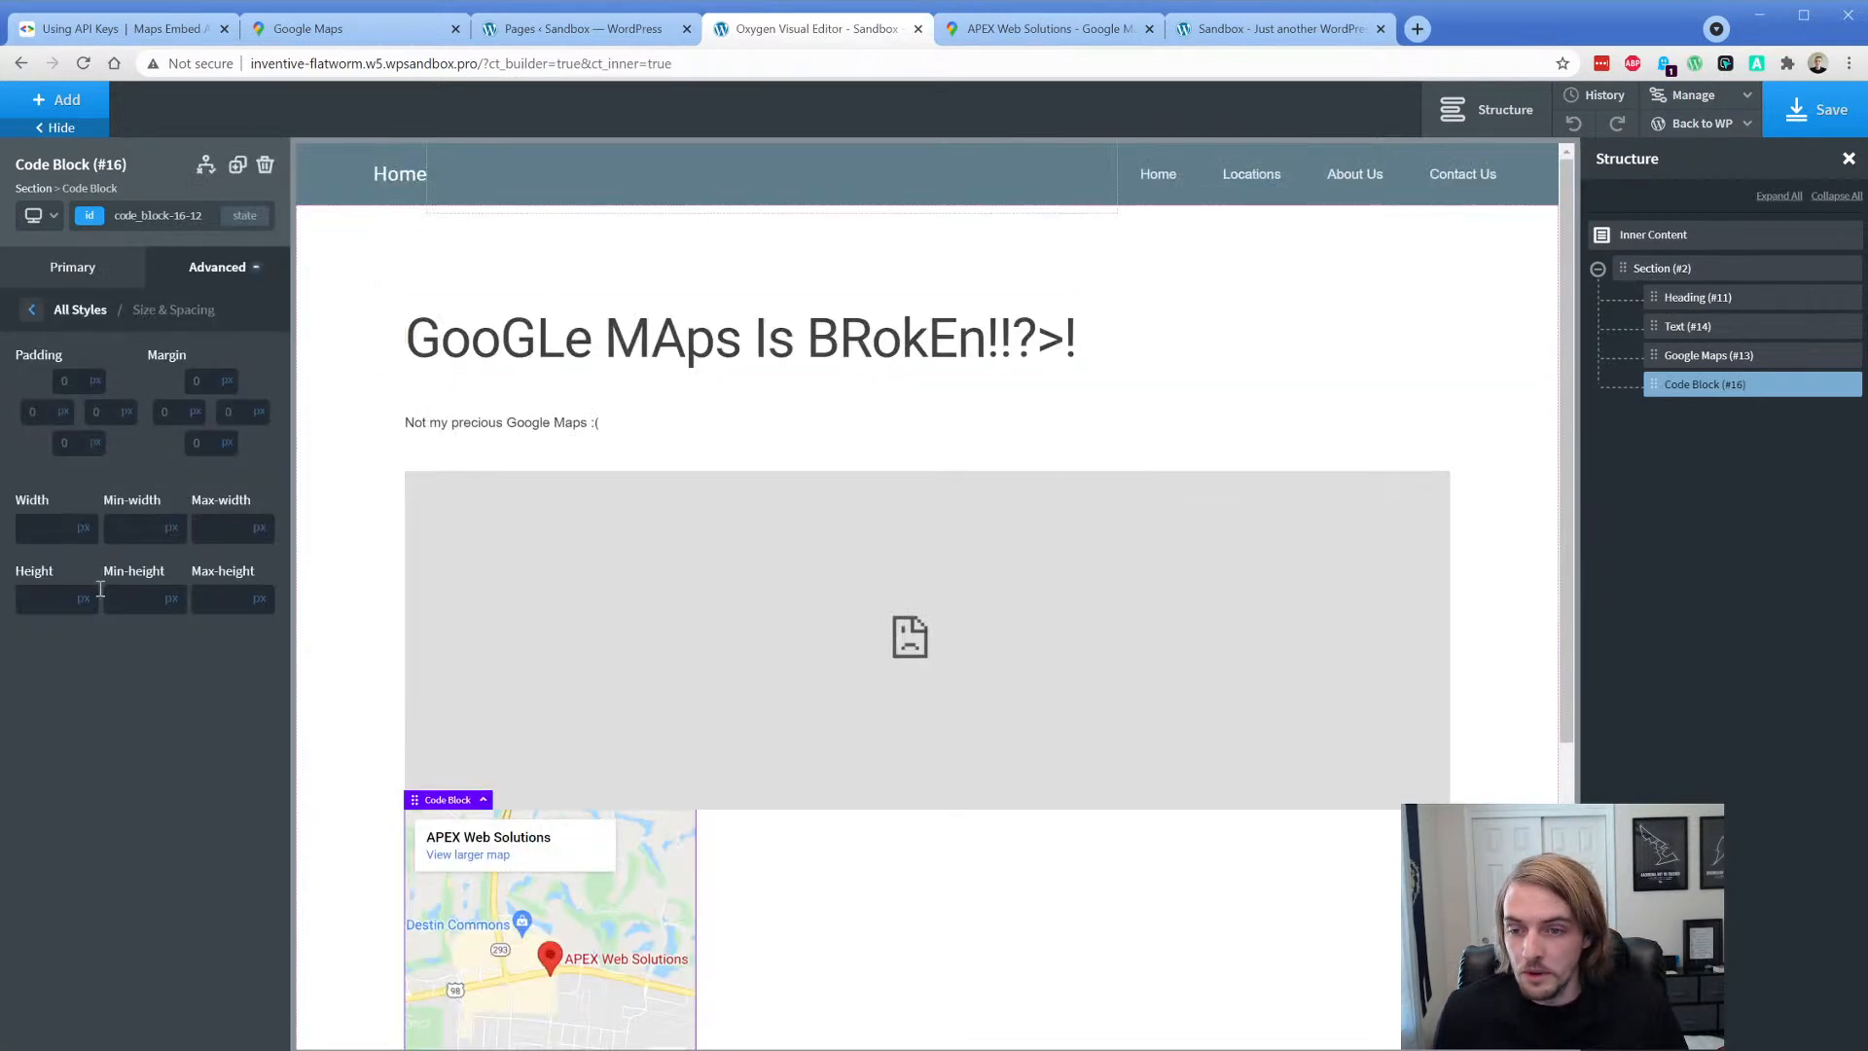
{"action": "left_click", "coordinate": [84, 526]}
{"action": "left_click", "coordinate": [84, 554]}
{"action": "left_click", "coordinate": [27, 526]}
{"action": "type", "text": "100"}
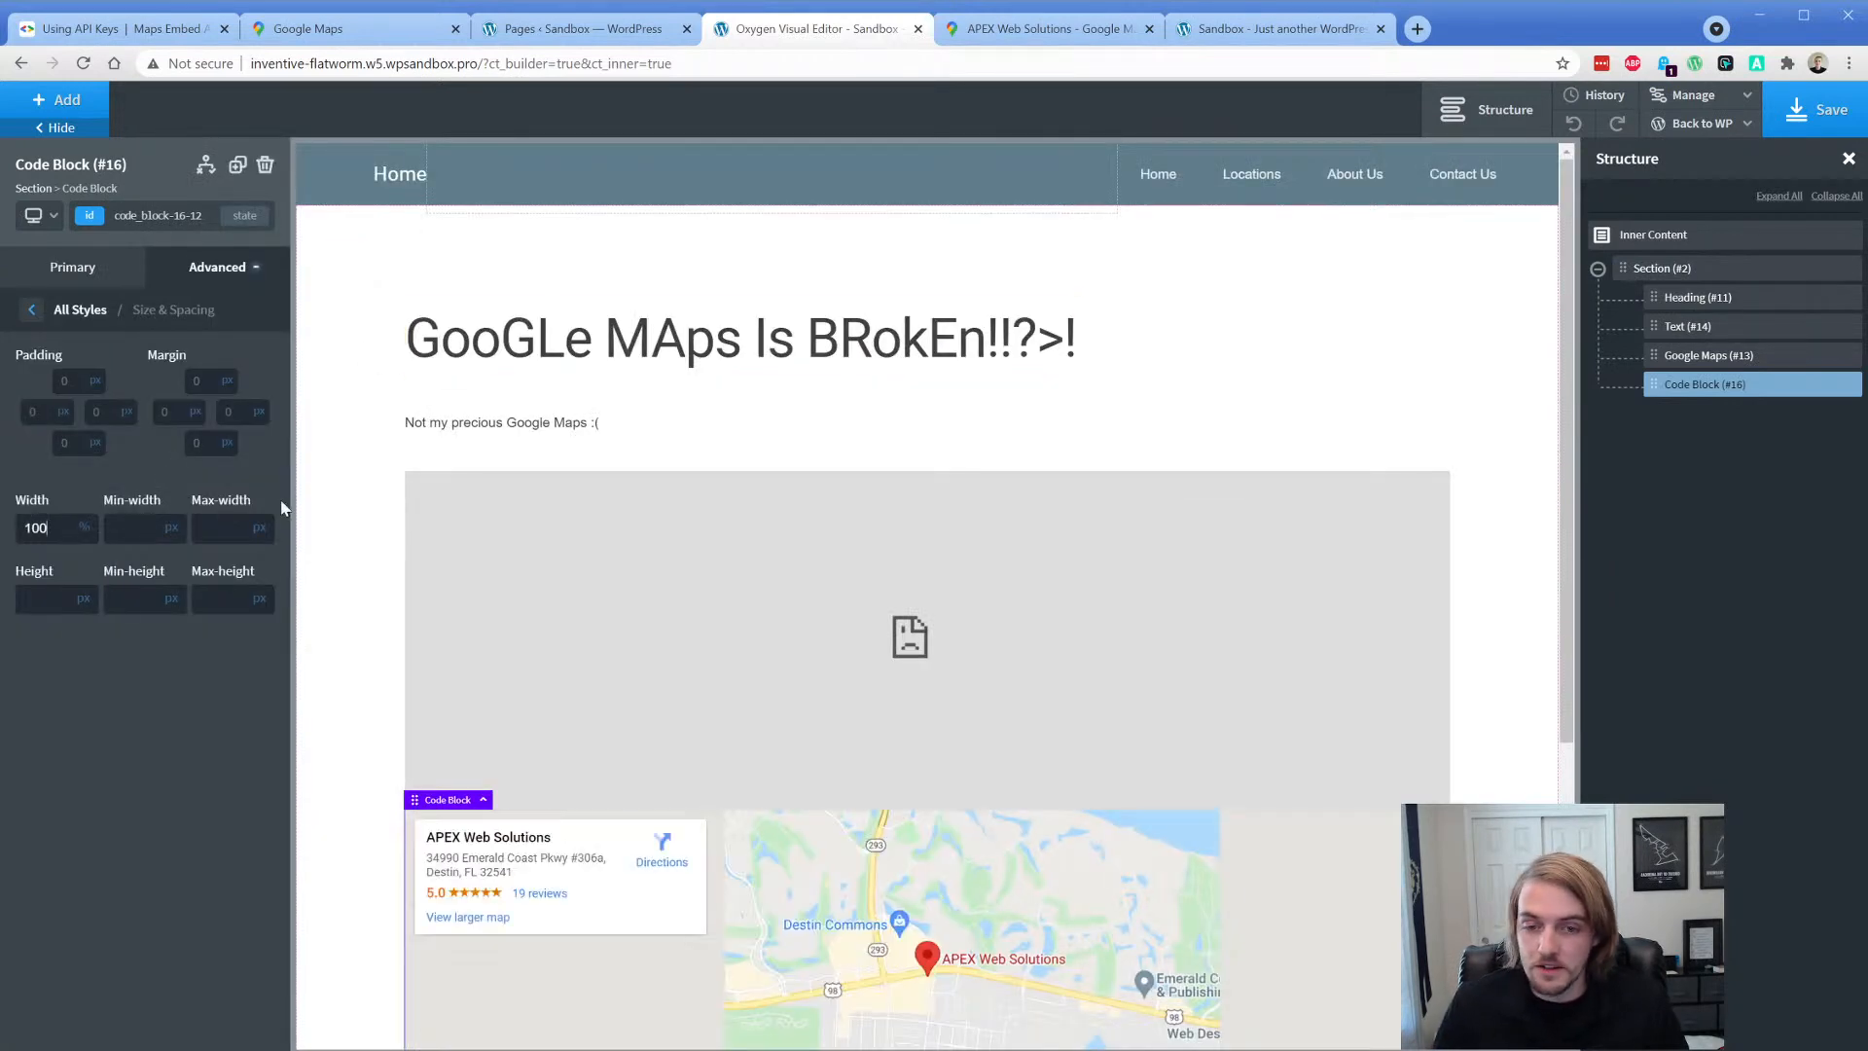
{"action": "scroll", "coordinate": [351, 506], "scroll_direction": "down", "scroll_amount": 3}
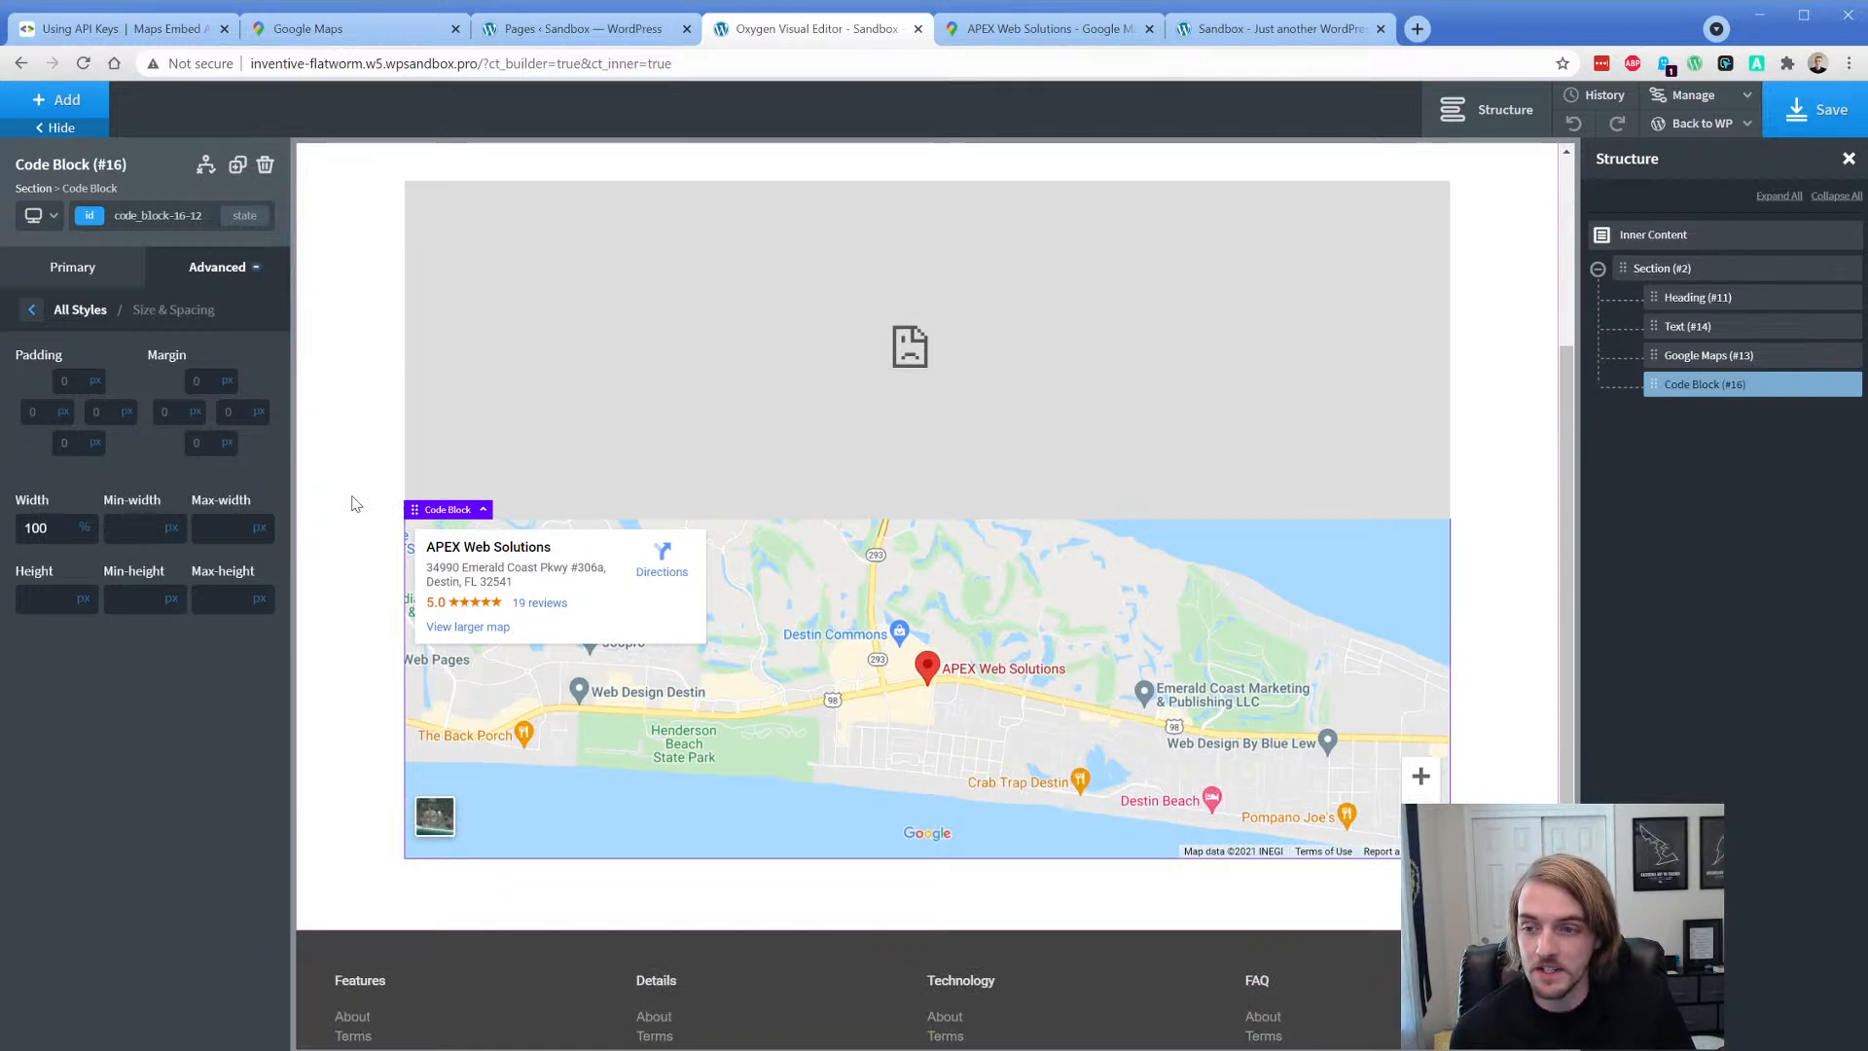
- Give the broken Google Maps element a 40 px bottom margin to separate it from the embedded map below
{"action": "left_click", "coordinate": [493, 425]}
{"action": "left_click", "coordinate": [224, 269]}
{"action": "left_click", "coordinate": [185, 372]}
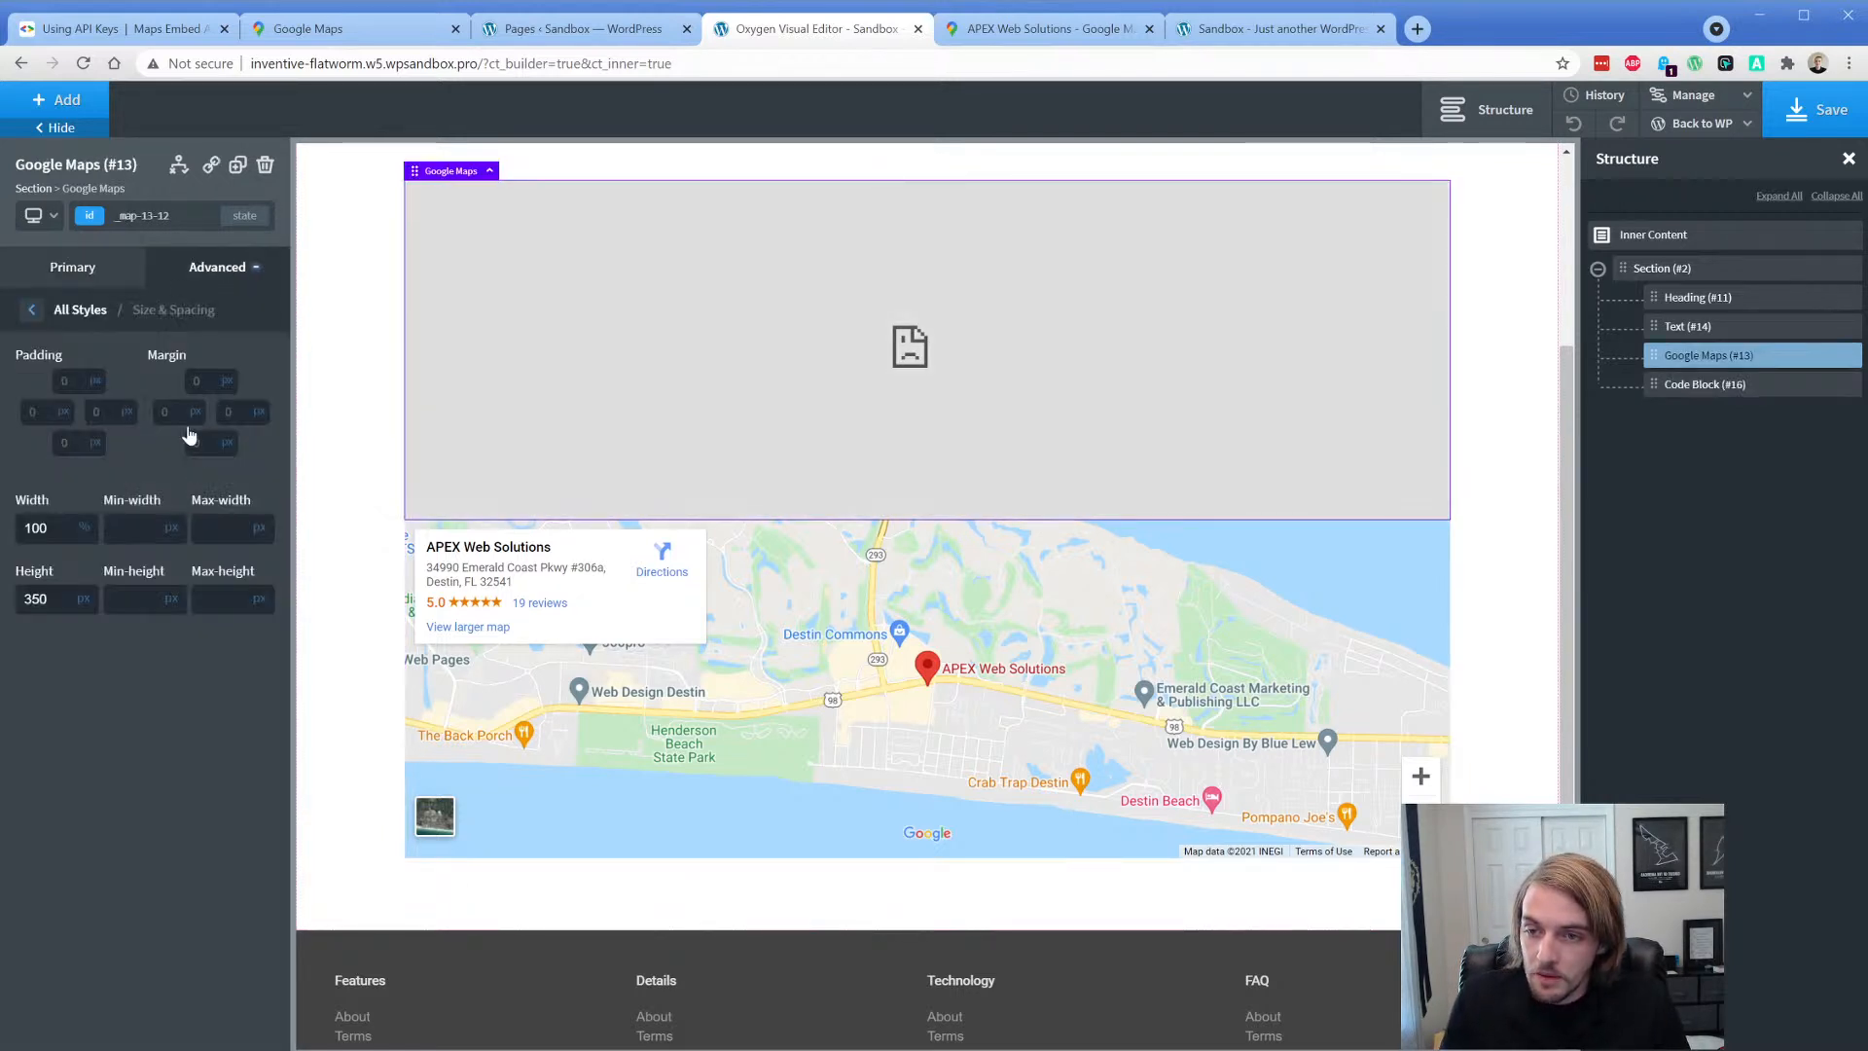
{"action": "left_click", "coordinate": [200, 445]}
{"action": "type", "text": "40"}
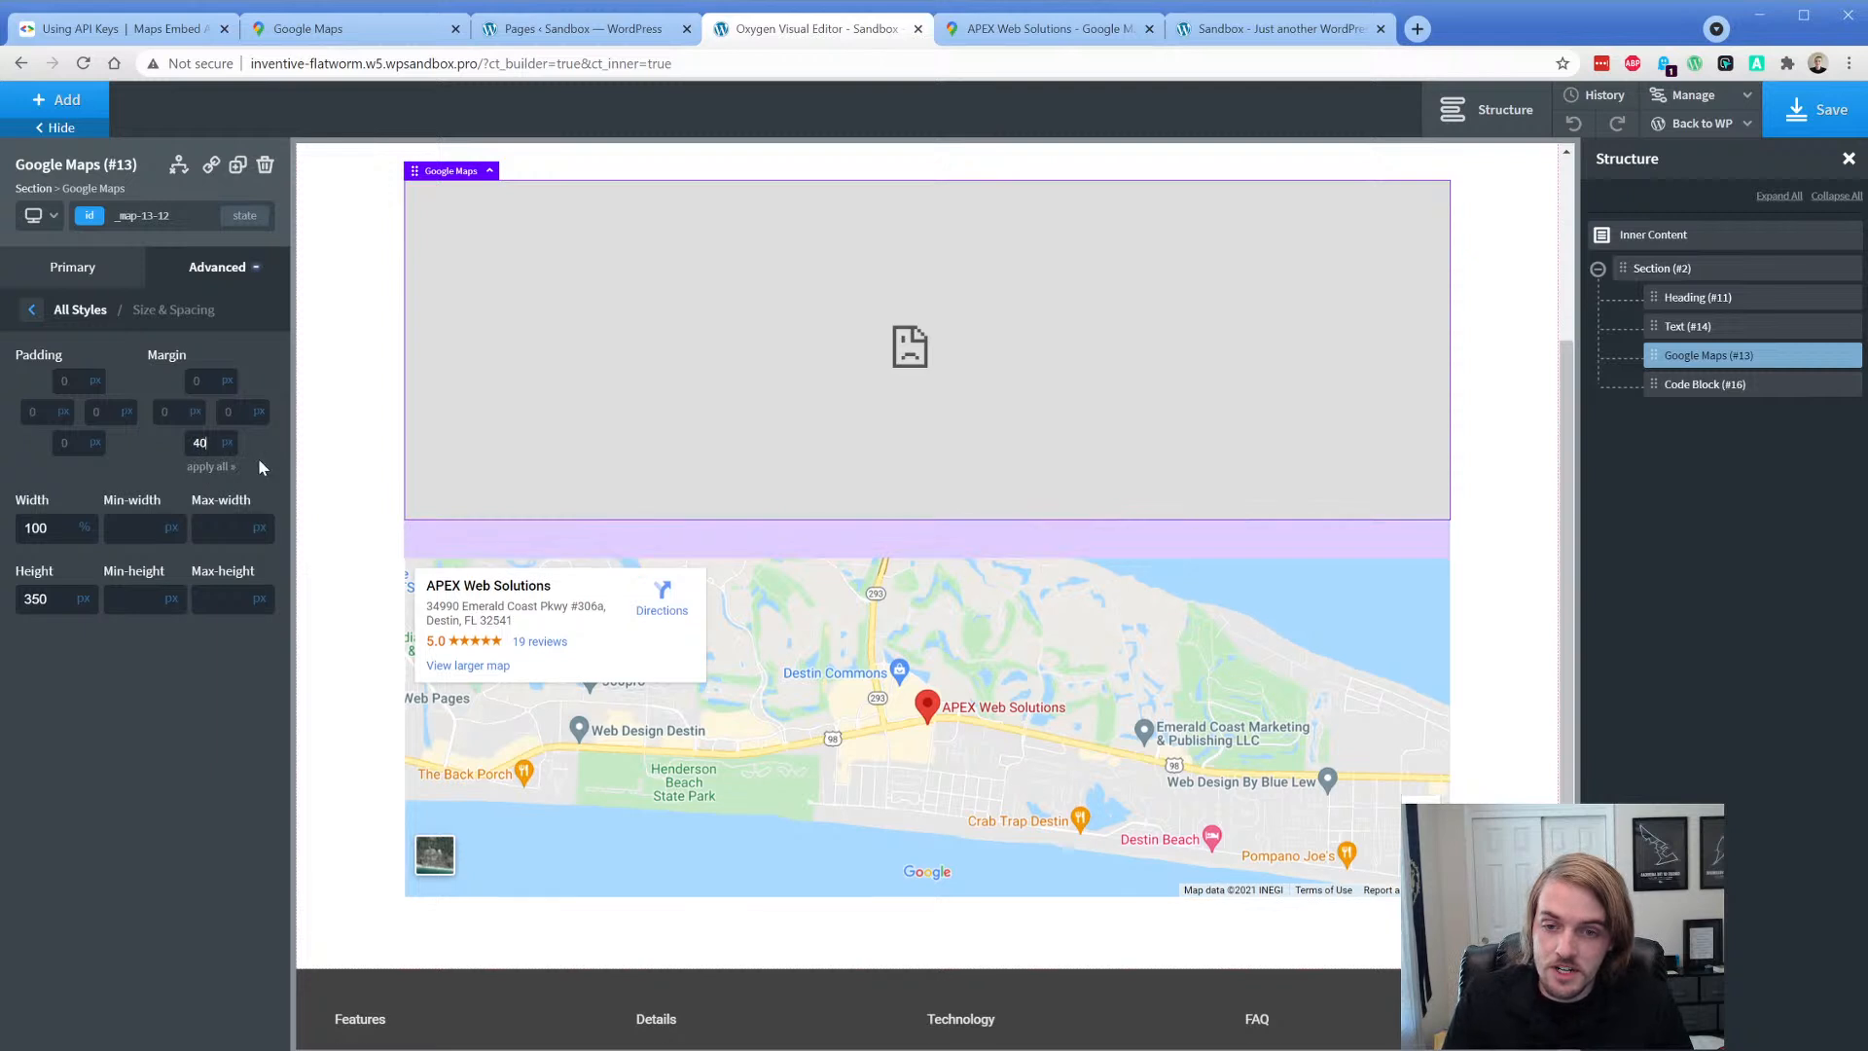
{"action": "left_click", "coordinate": [360, 460]}
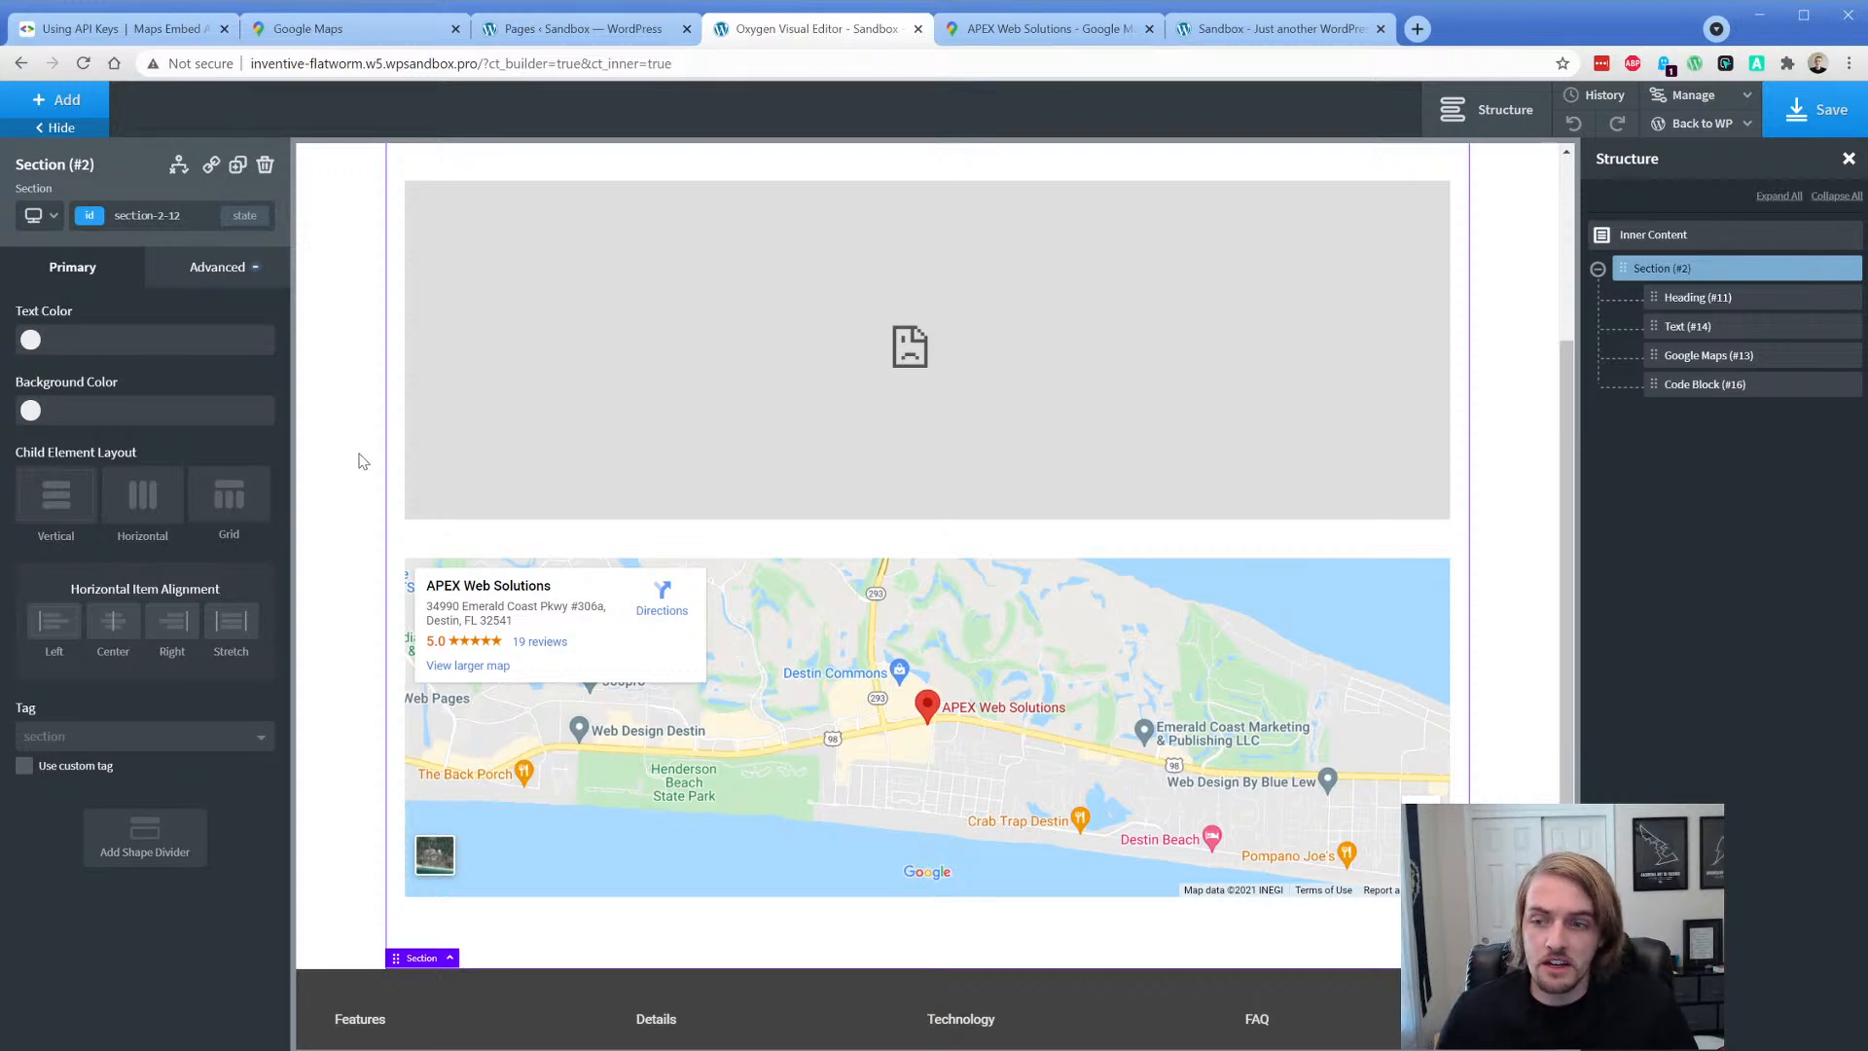
- Copy the APEX Web Solutions map embed HTML again from Google Maps and return to the Oxygen editor
{"action": "left_click", "coordinate": [1031, 28]}
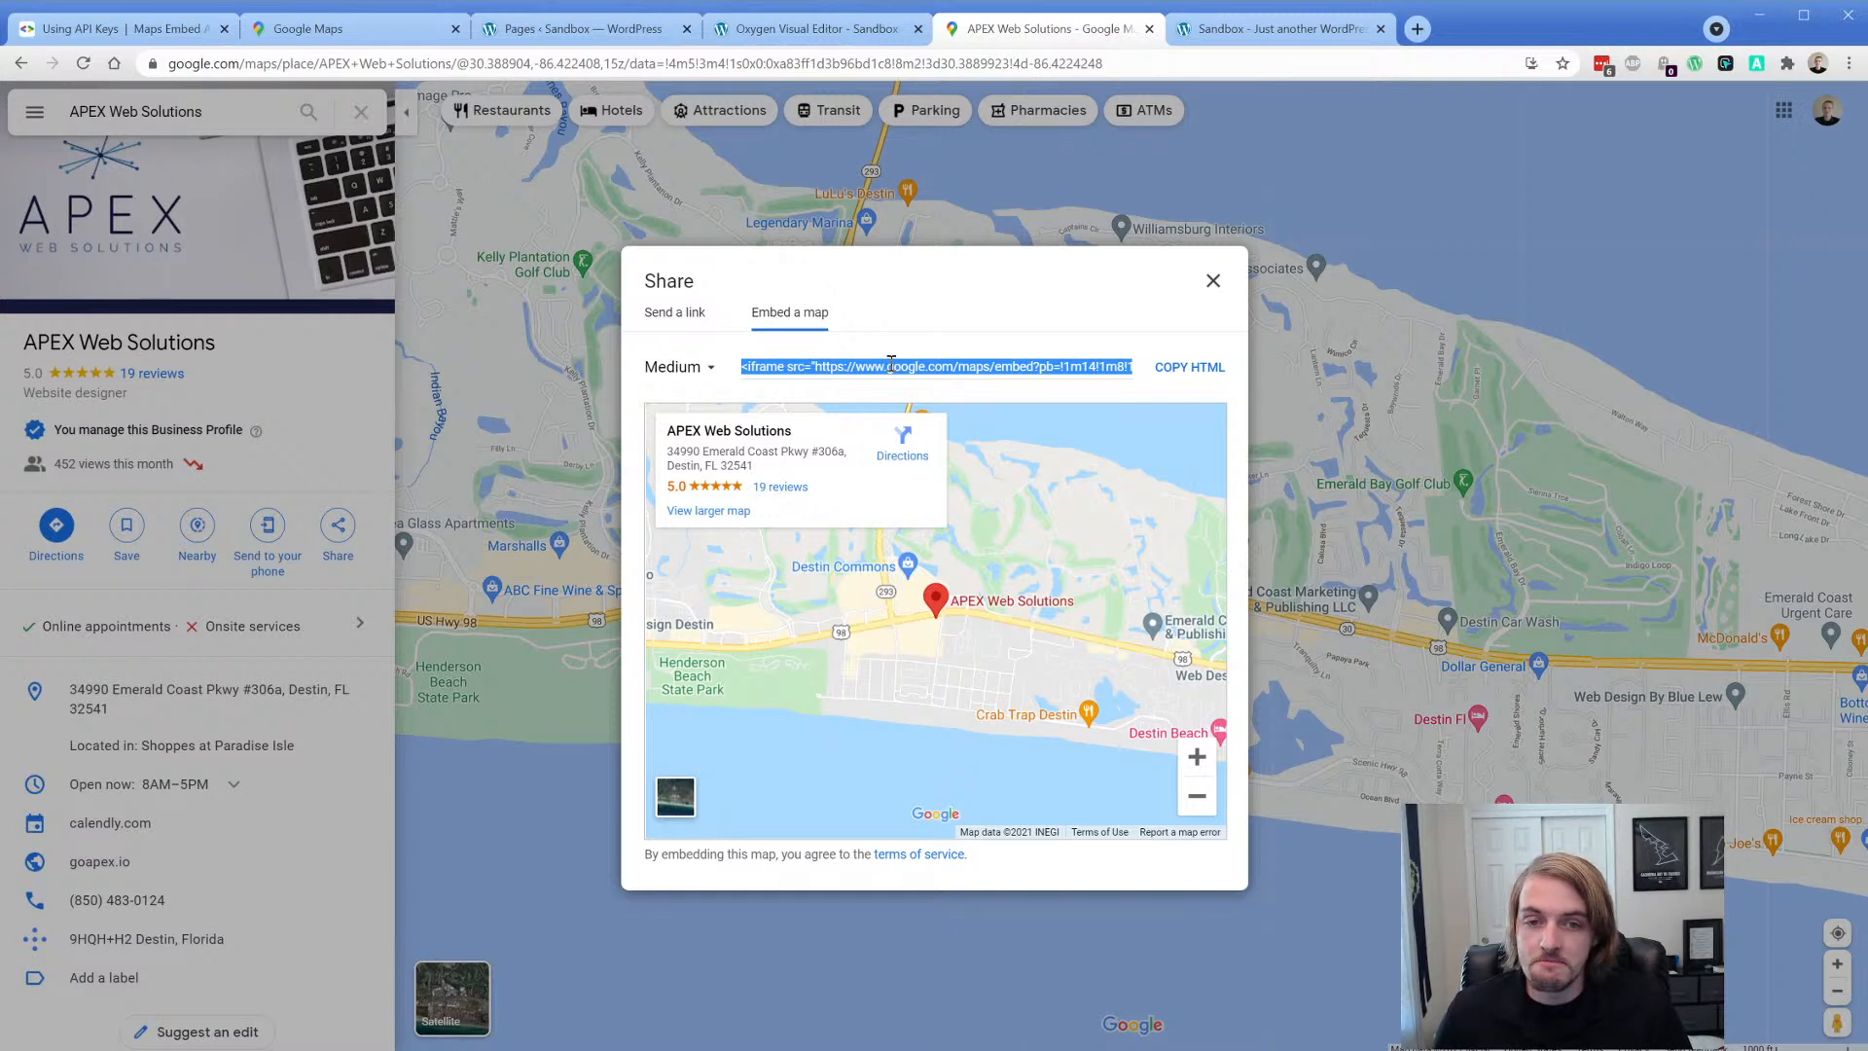
{"action": "left_click", "coordinate": [738, 379]}
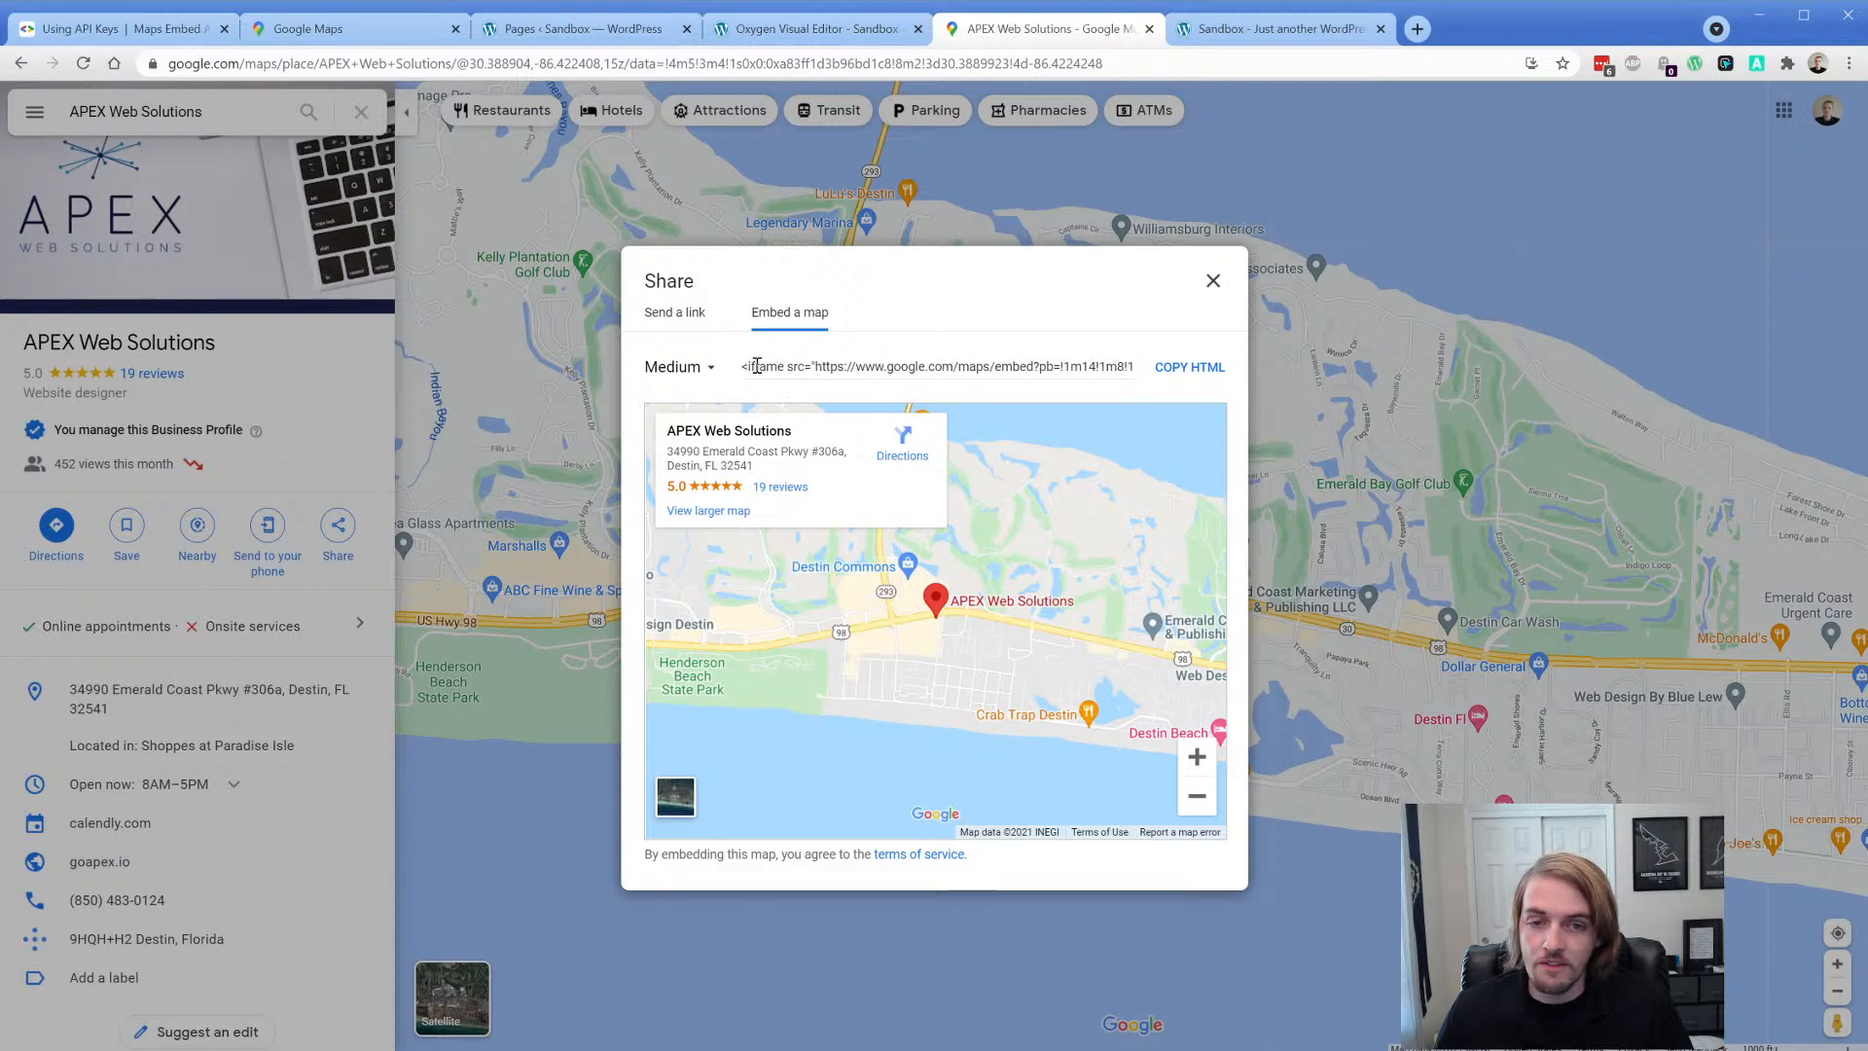
{"action": "left_click_drag", "start_coordinate": [757, 366], "coordinate": [1128, 365]}
{"action": "left_click", "coordinate": [808, 316]}
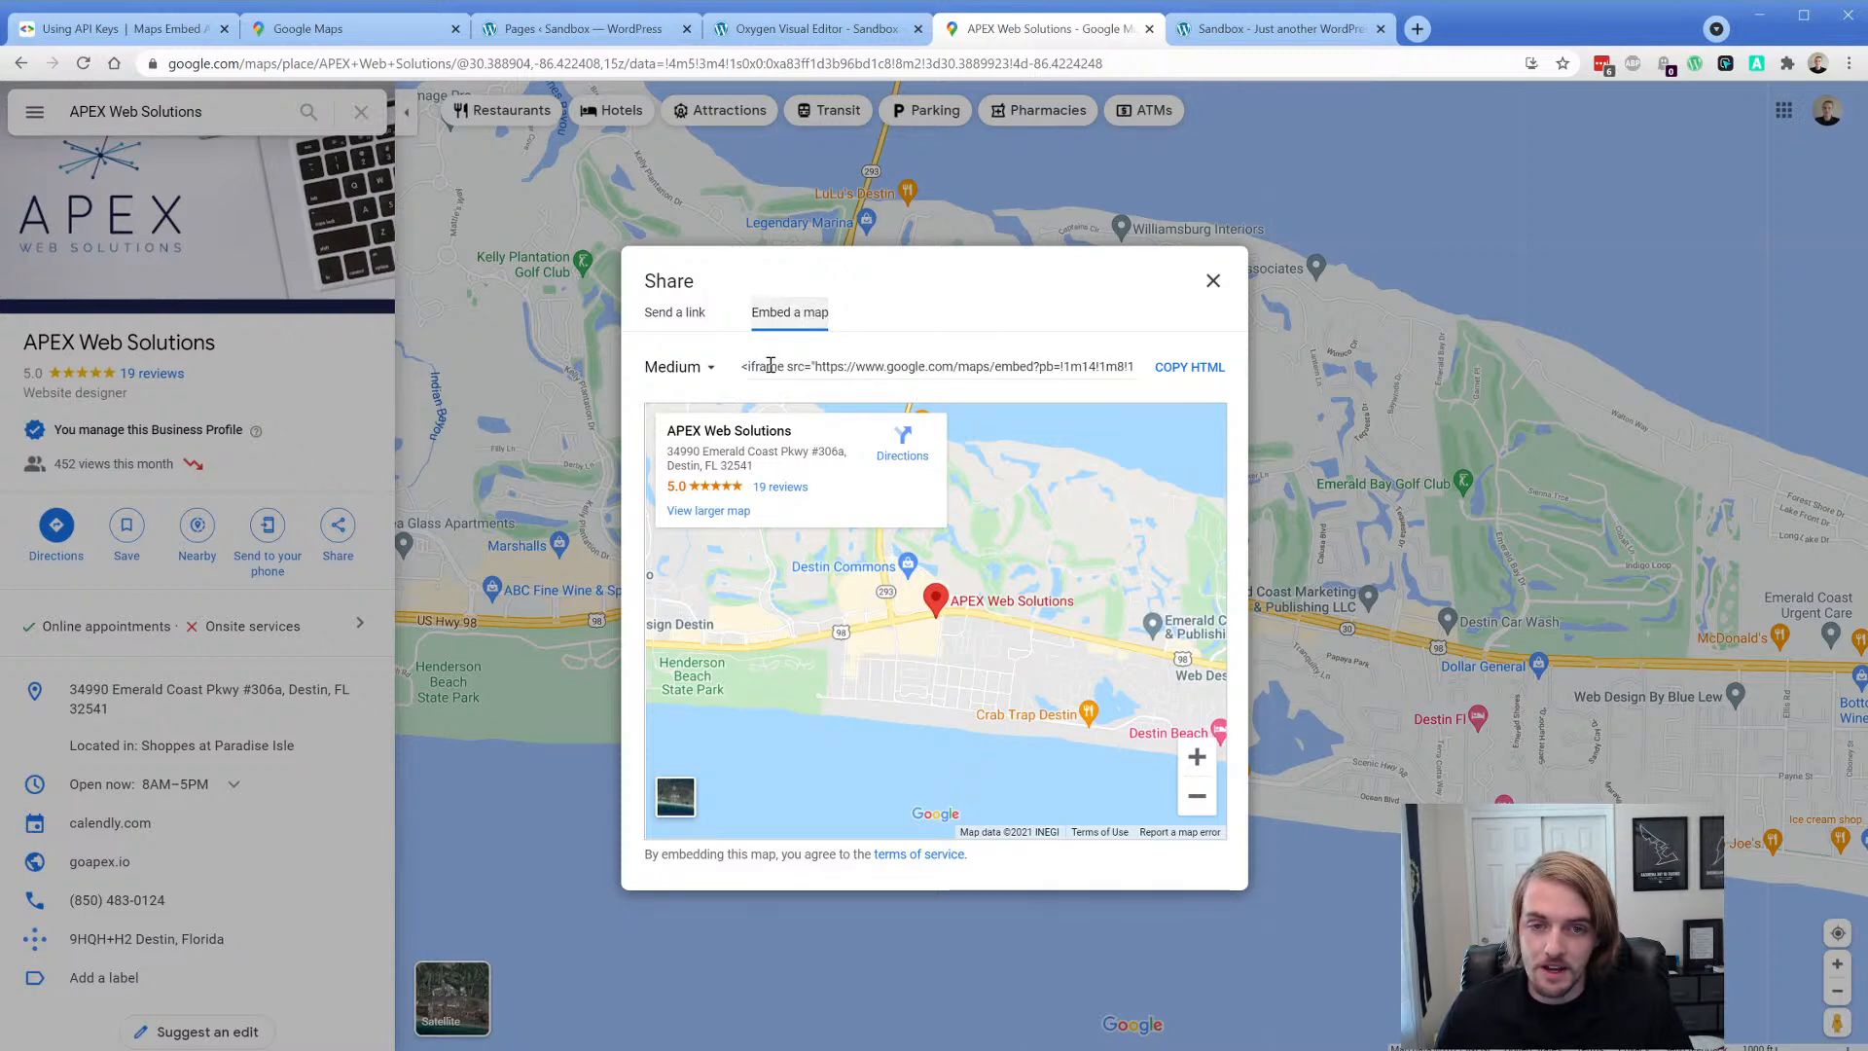
{"action": "left_click", "coordinate": [1189, 367]}
{"action": "left_click", "coordinate": [815, 28]}
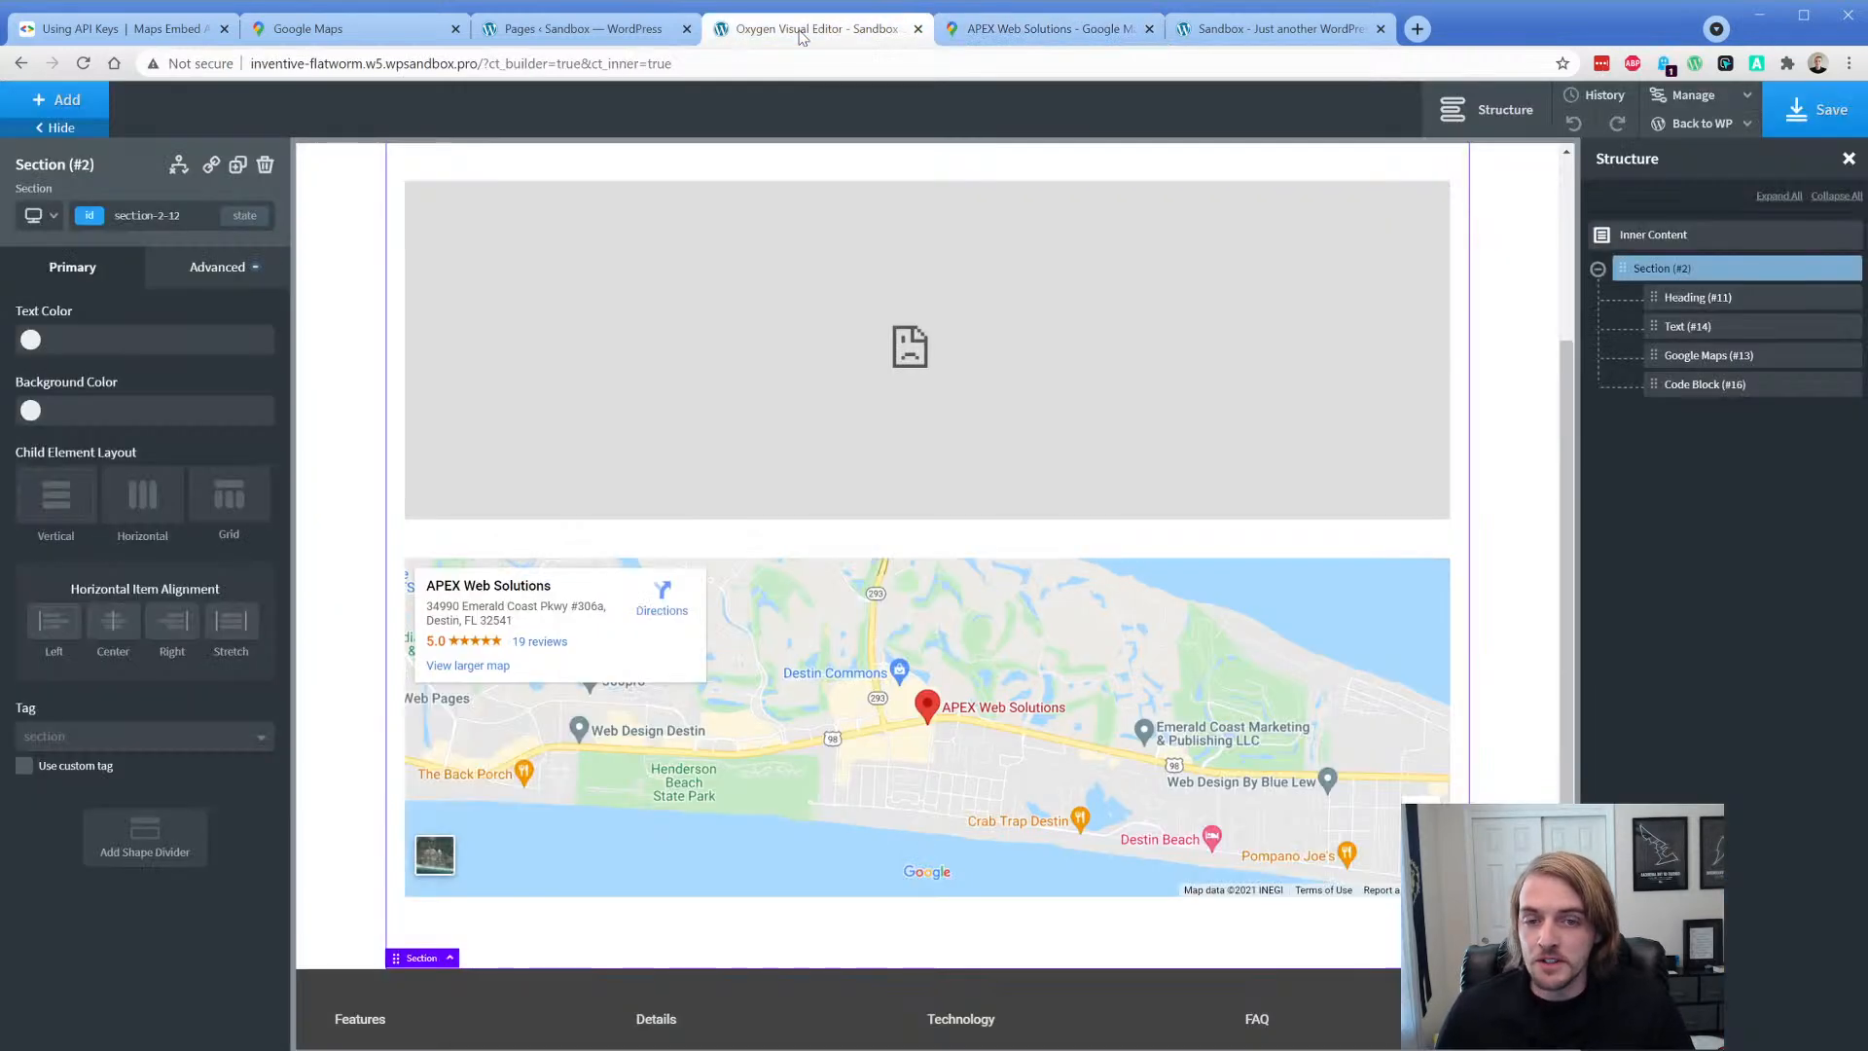
- Switch to Google Maps, close the Share dialog, collapse the place details, and zoom the map out around APEX Web Solutions
{"action": "left_click", "coordinate": [755, 380]}
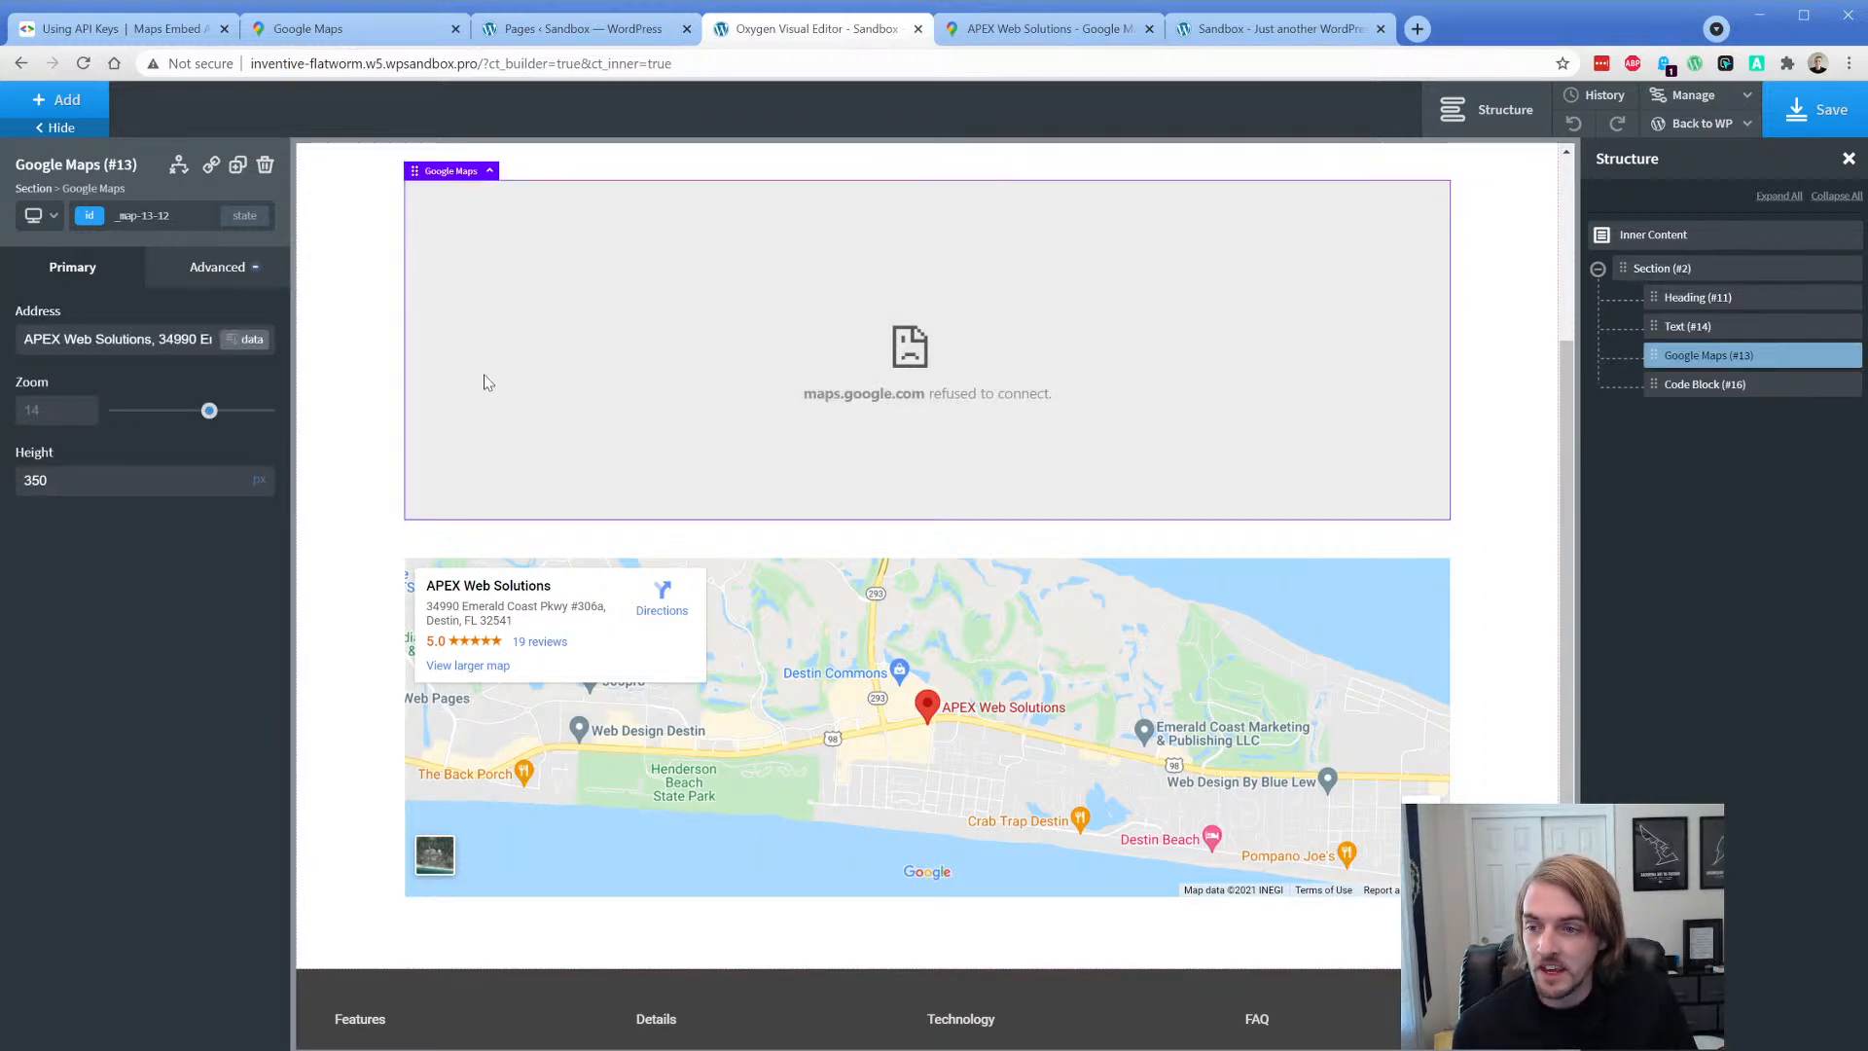
{"action": "key", "text": "ctrl+Tab"}
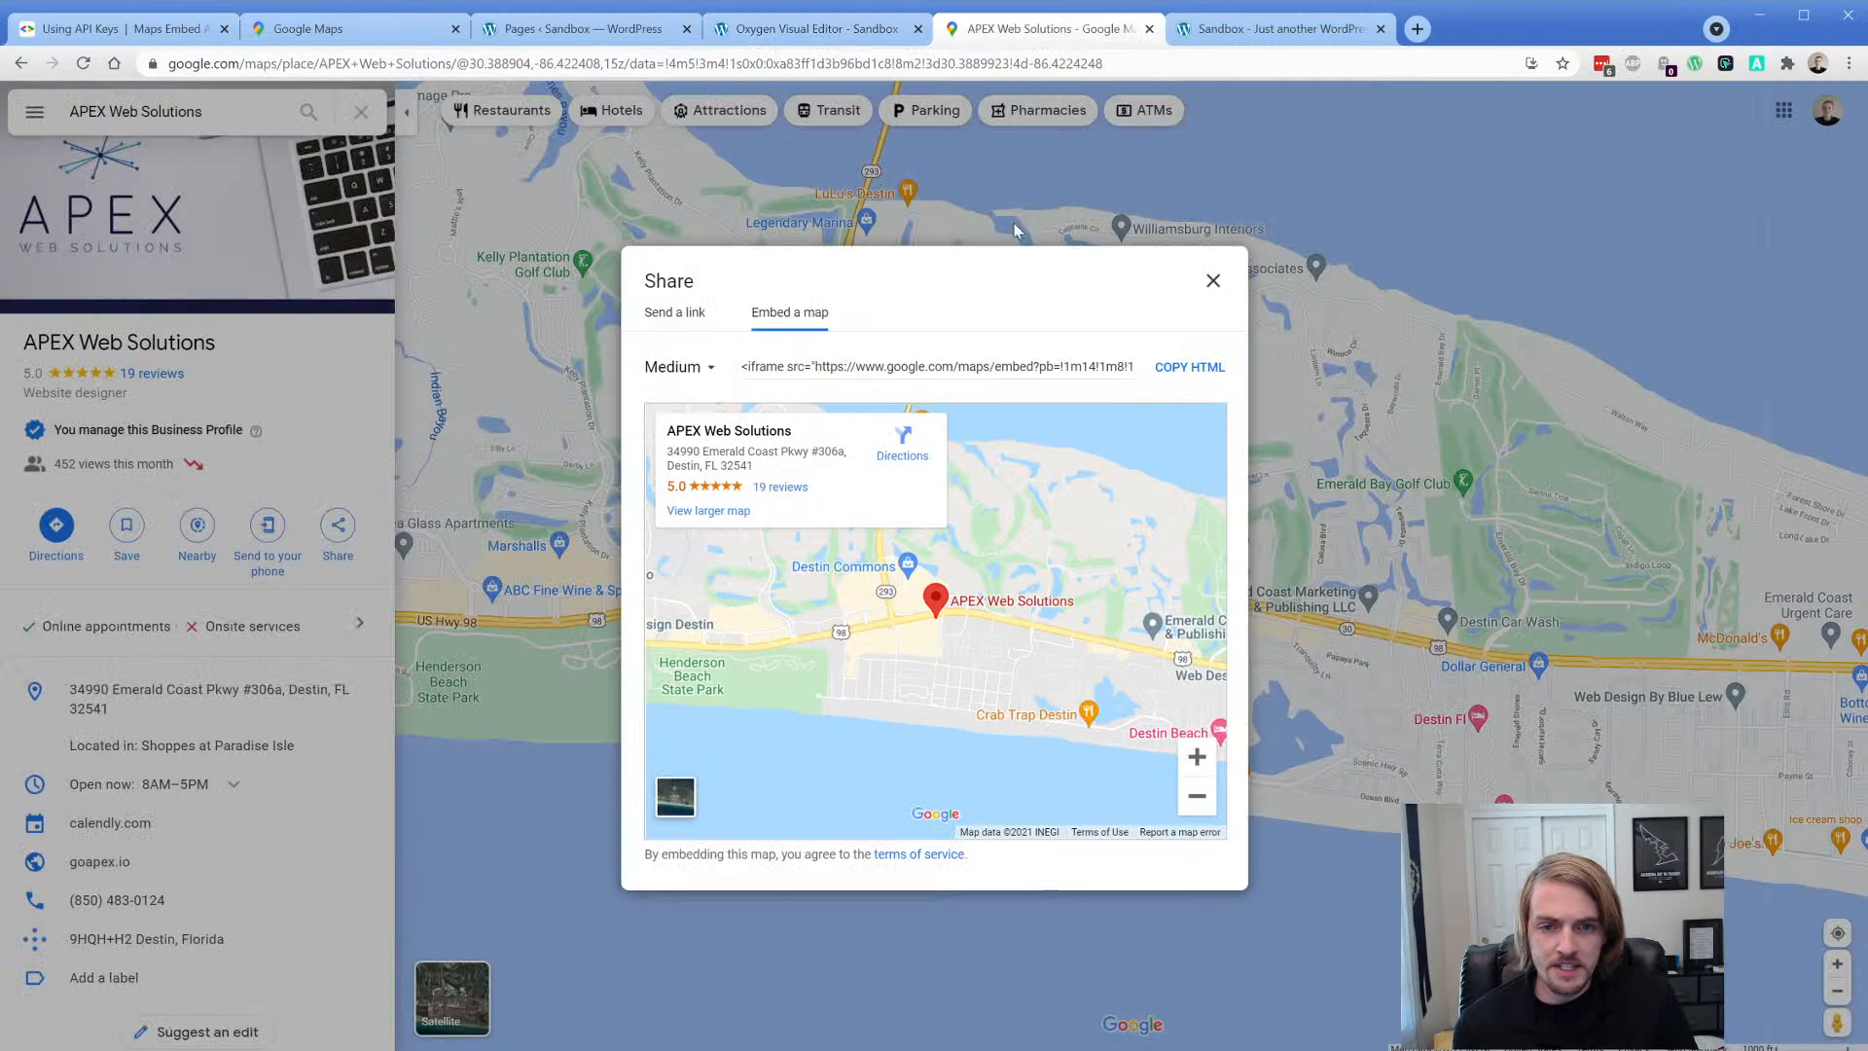
{"action": "left_click", "coordinate": [1213, 284]}
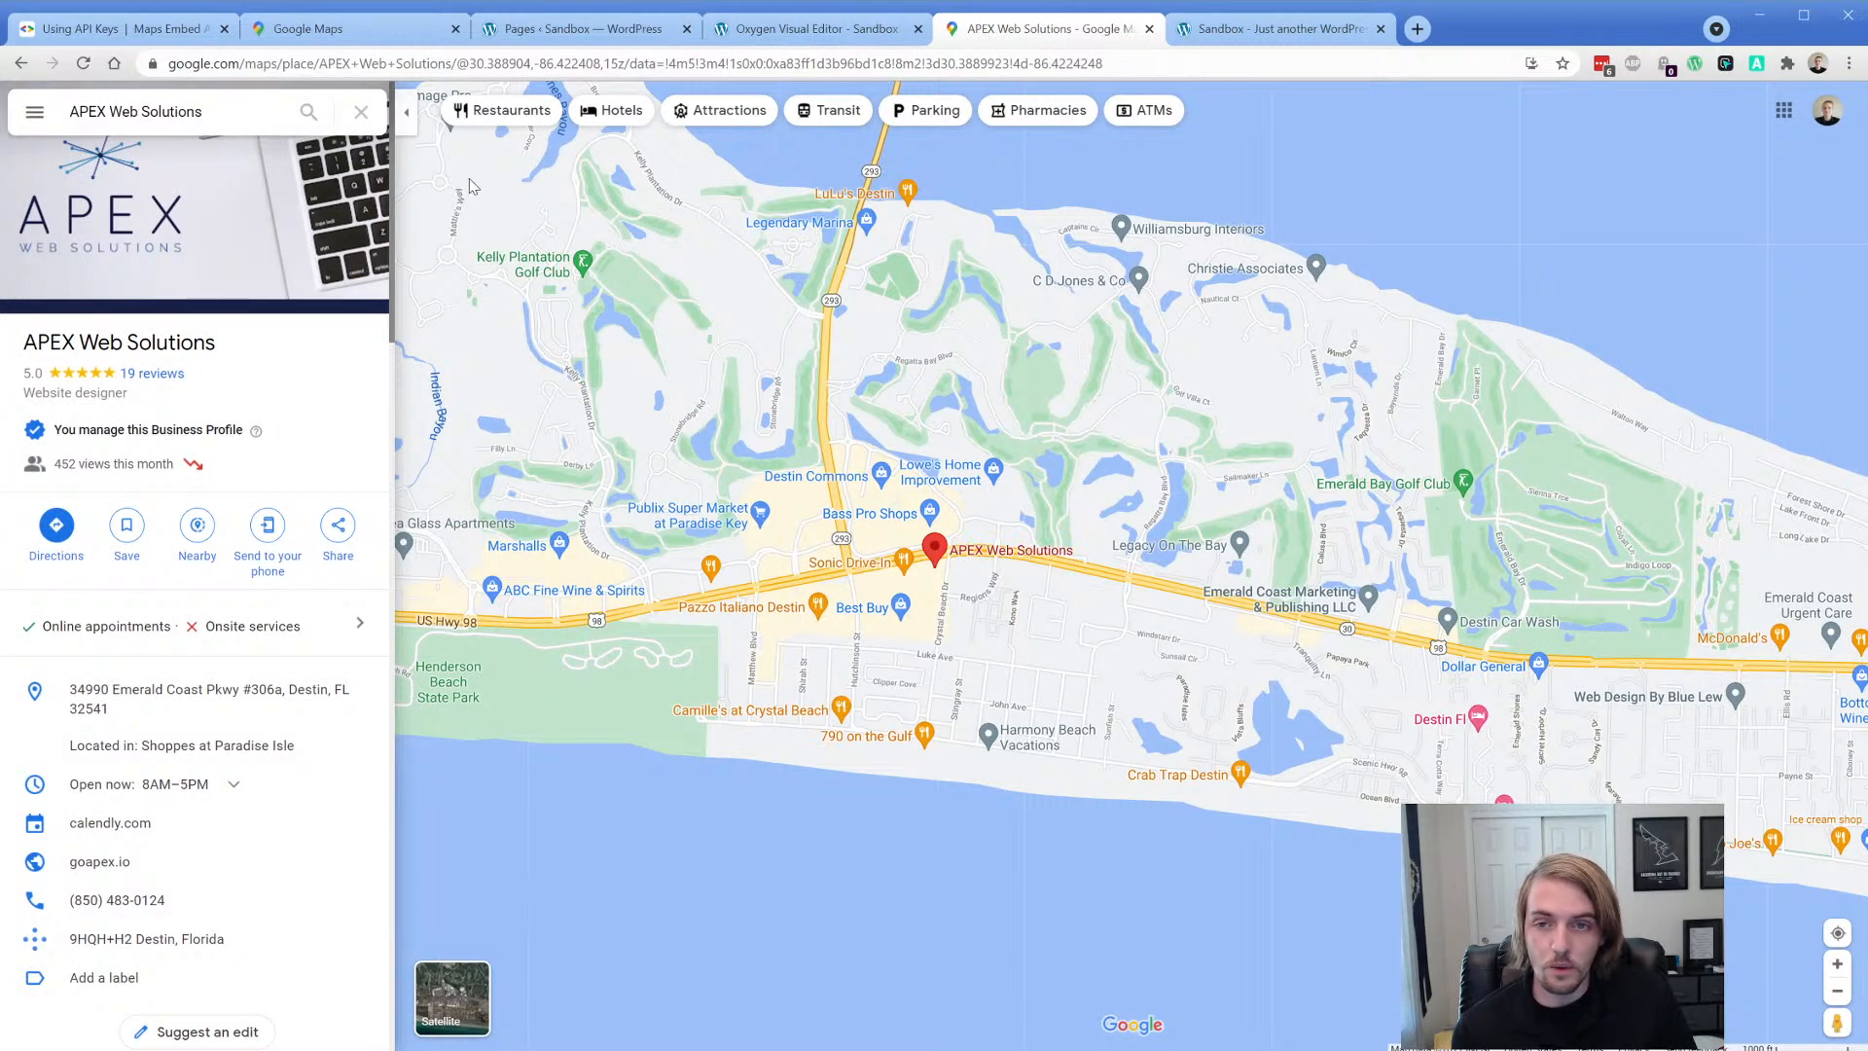
{"action": "left_click", "coordinate": [406, 117]}
{"action": "scroll", "coordinate": [936, 590], "scroll_direction": "down", "scroll_amount": 3}
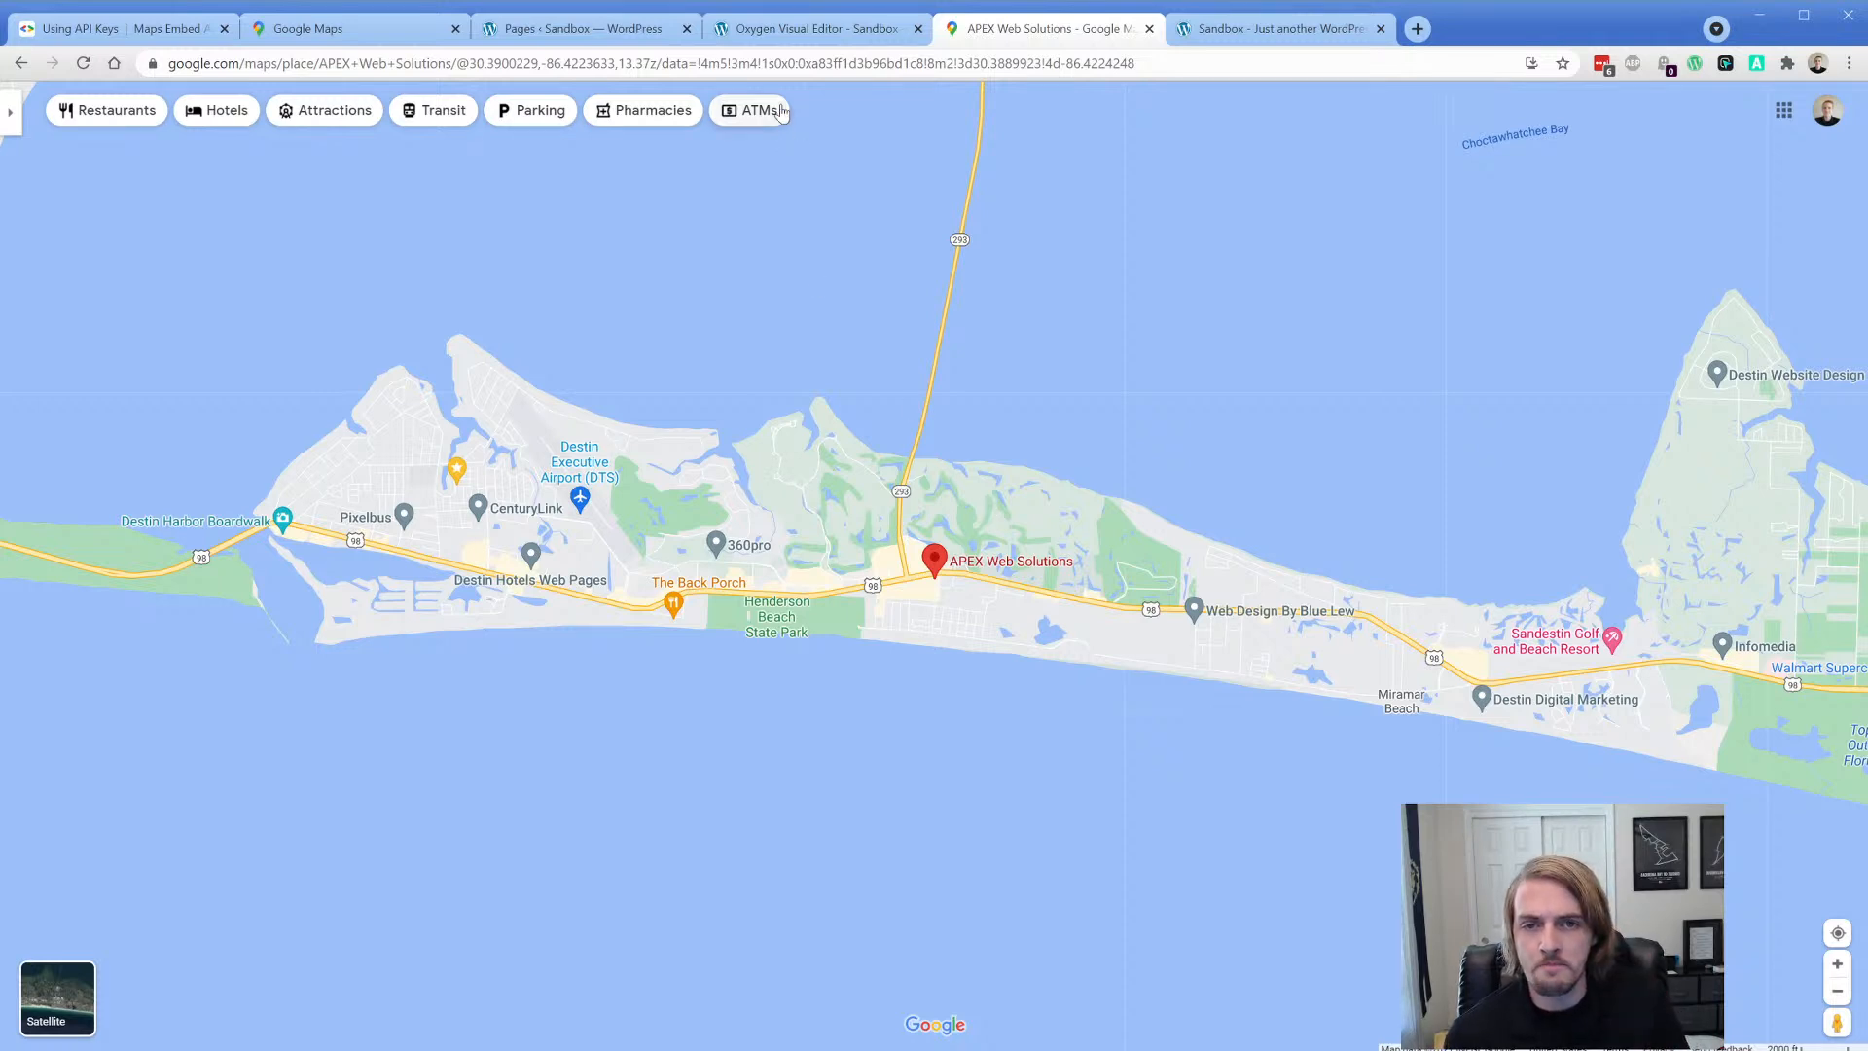
- Return to the Oxygen editor, open the Code Block's PHP & HTML code, and examine the iframe's embed URL parameters against the Google Maps view
{"action": "left_click", "coordinate": [764, 30]}
{"action": "left_click", "coordinate": [474, 665]}
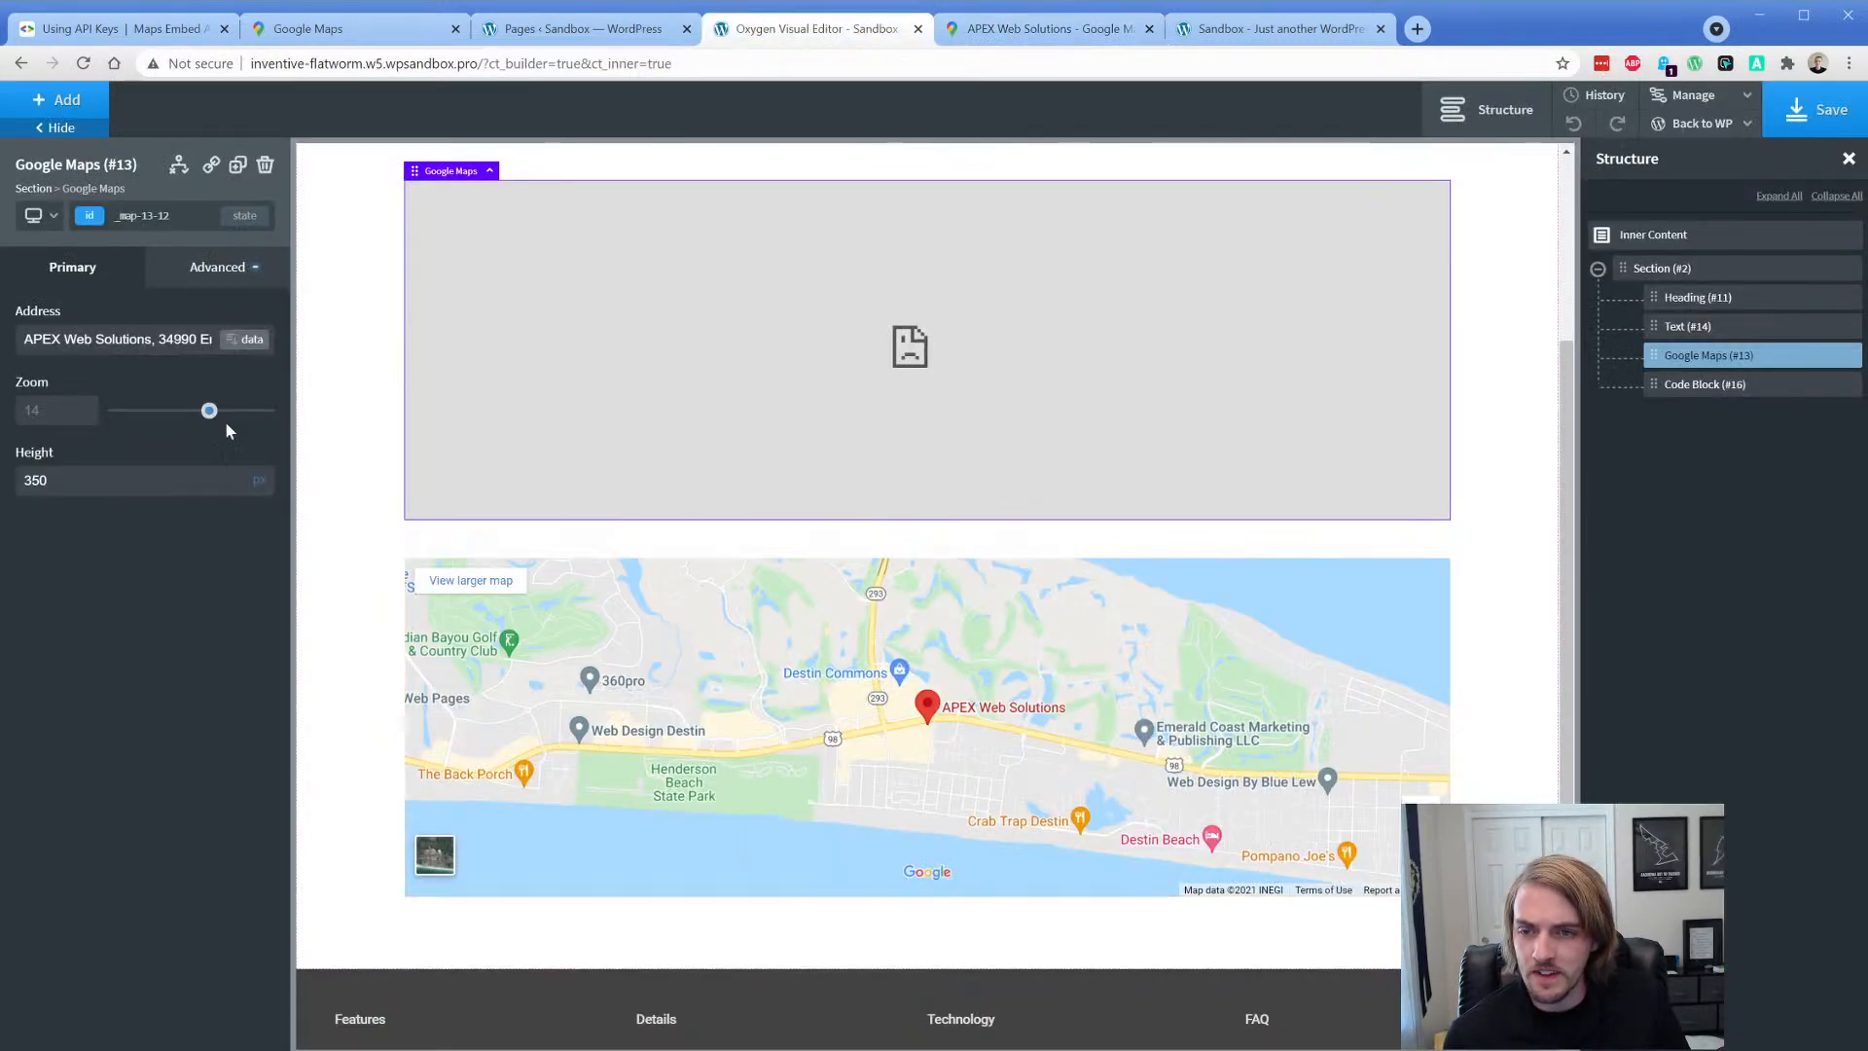
{"action": "left_click", "coordinate": [1692, 392]}
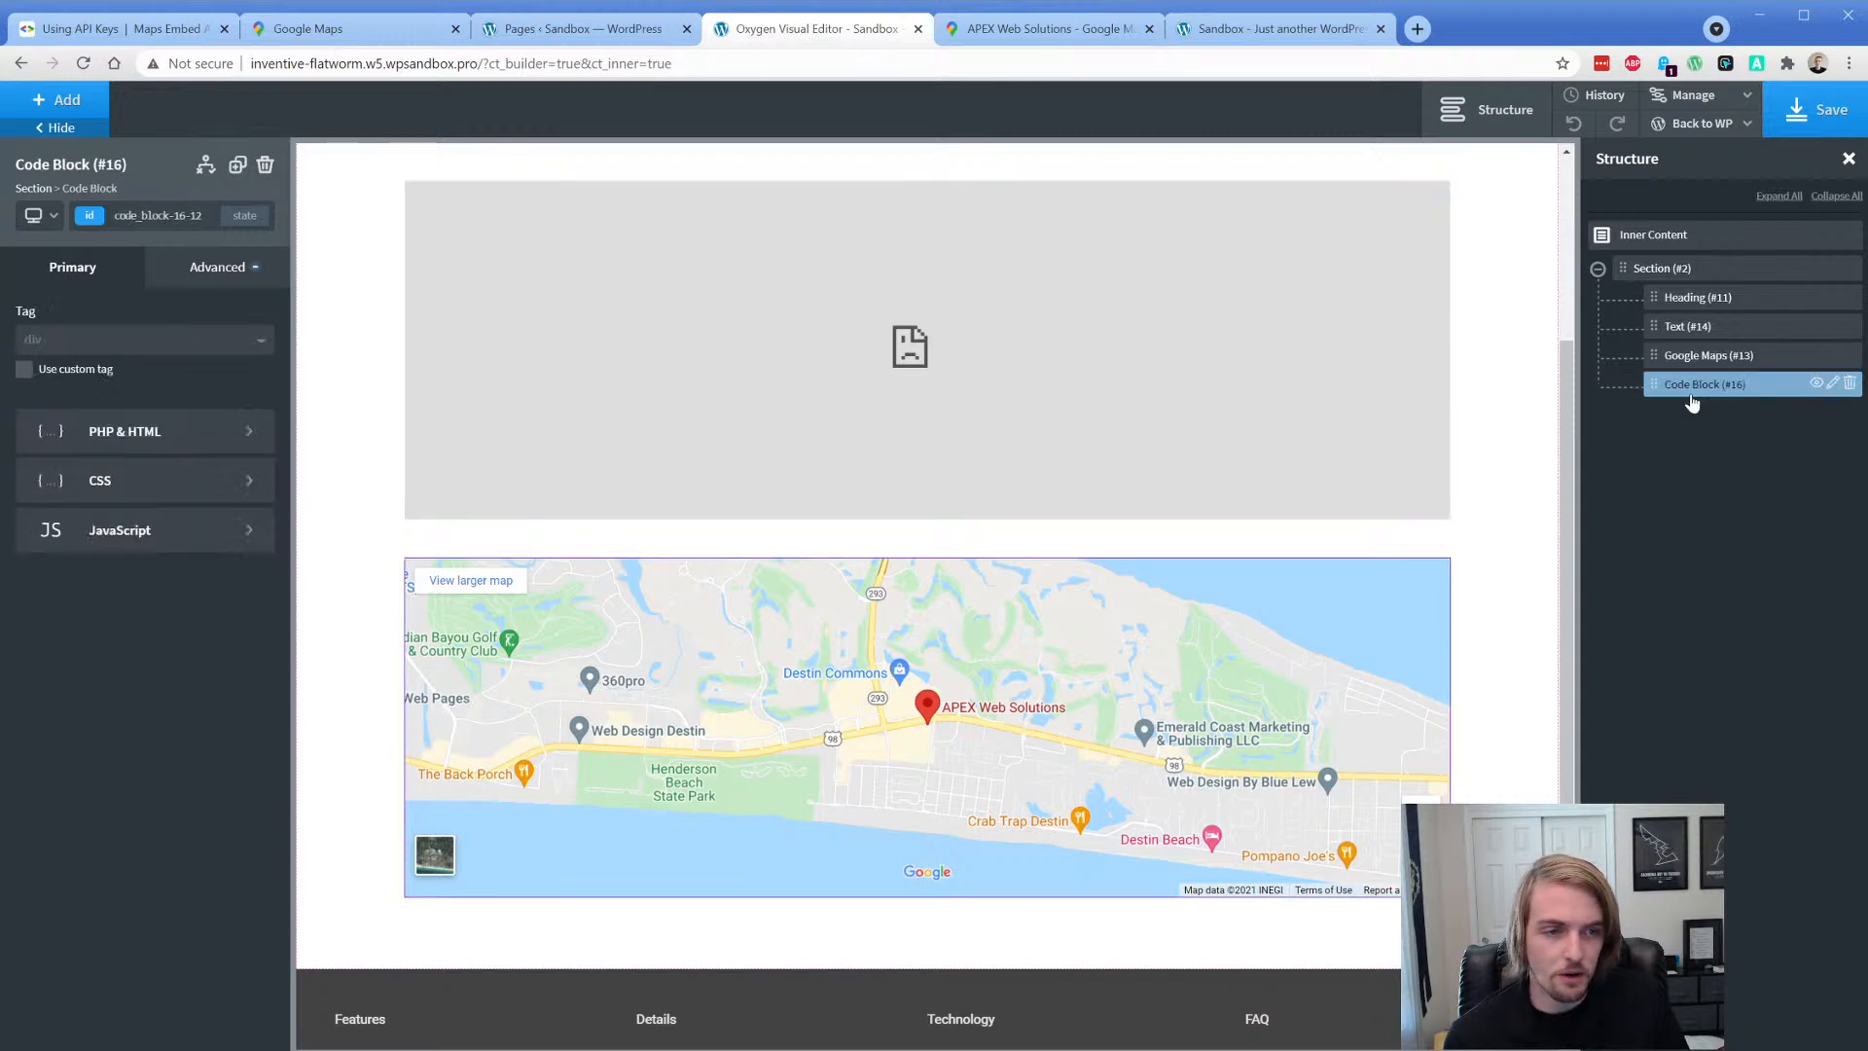
{"action": "left_click", "coordinate": [163, 434]}
{"action": "left_click", "coordinate": [335, 396]}
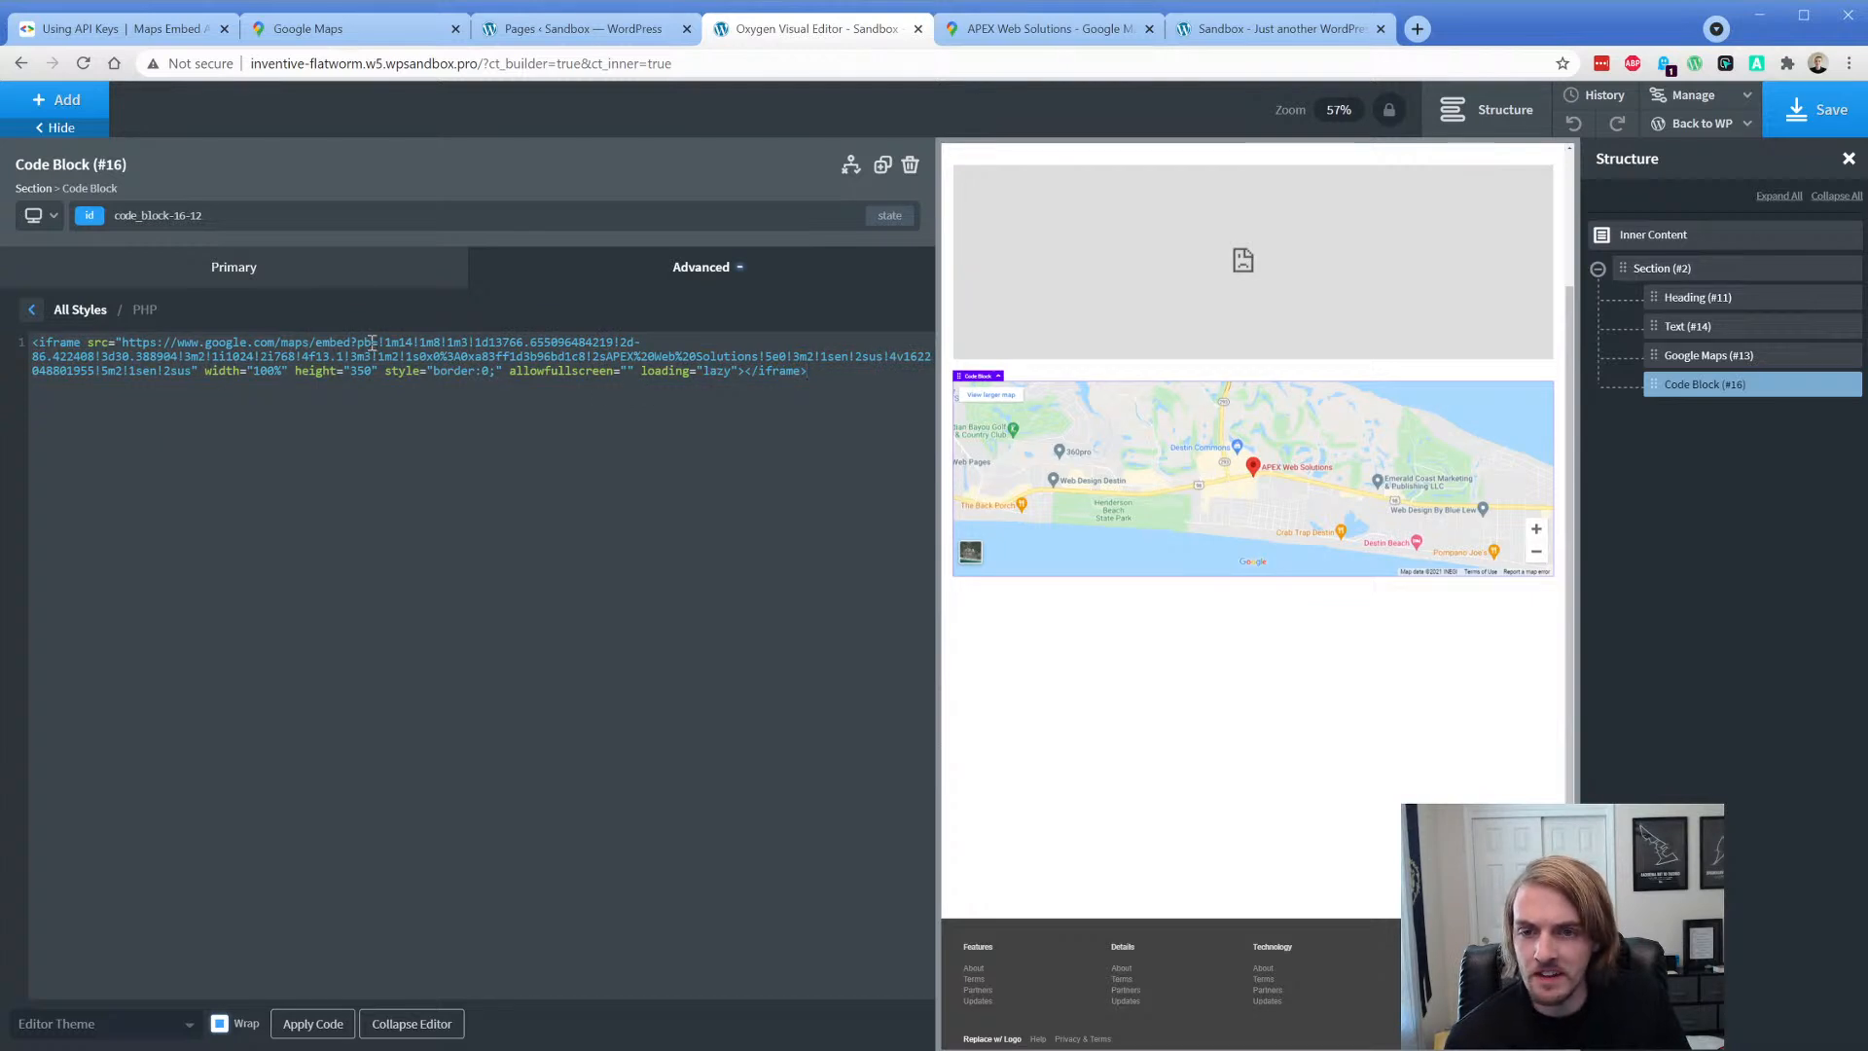
{"action": "left_click_drag", "start_coordinate": [383, 343], "coordinate": [347, 364]}
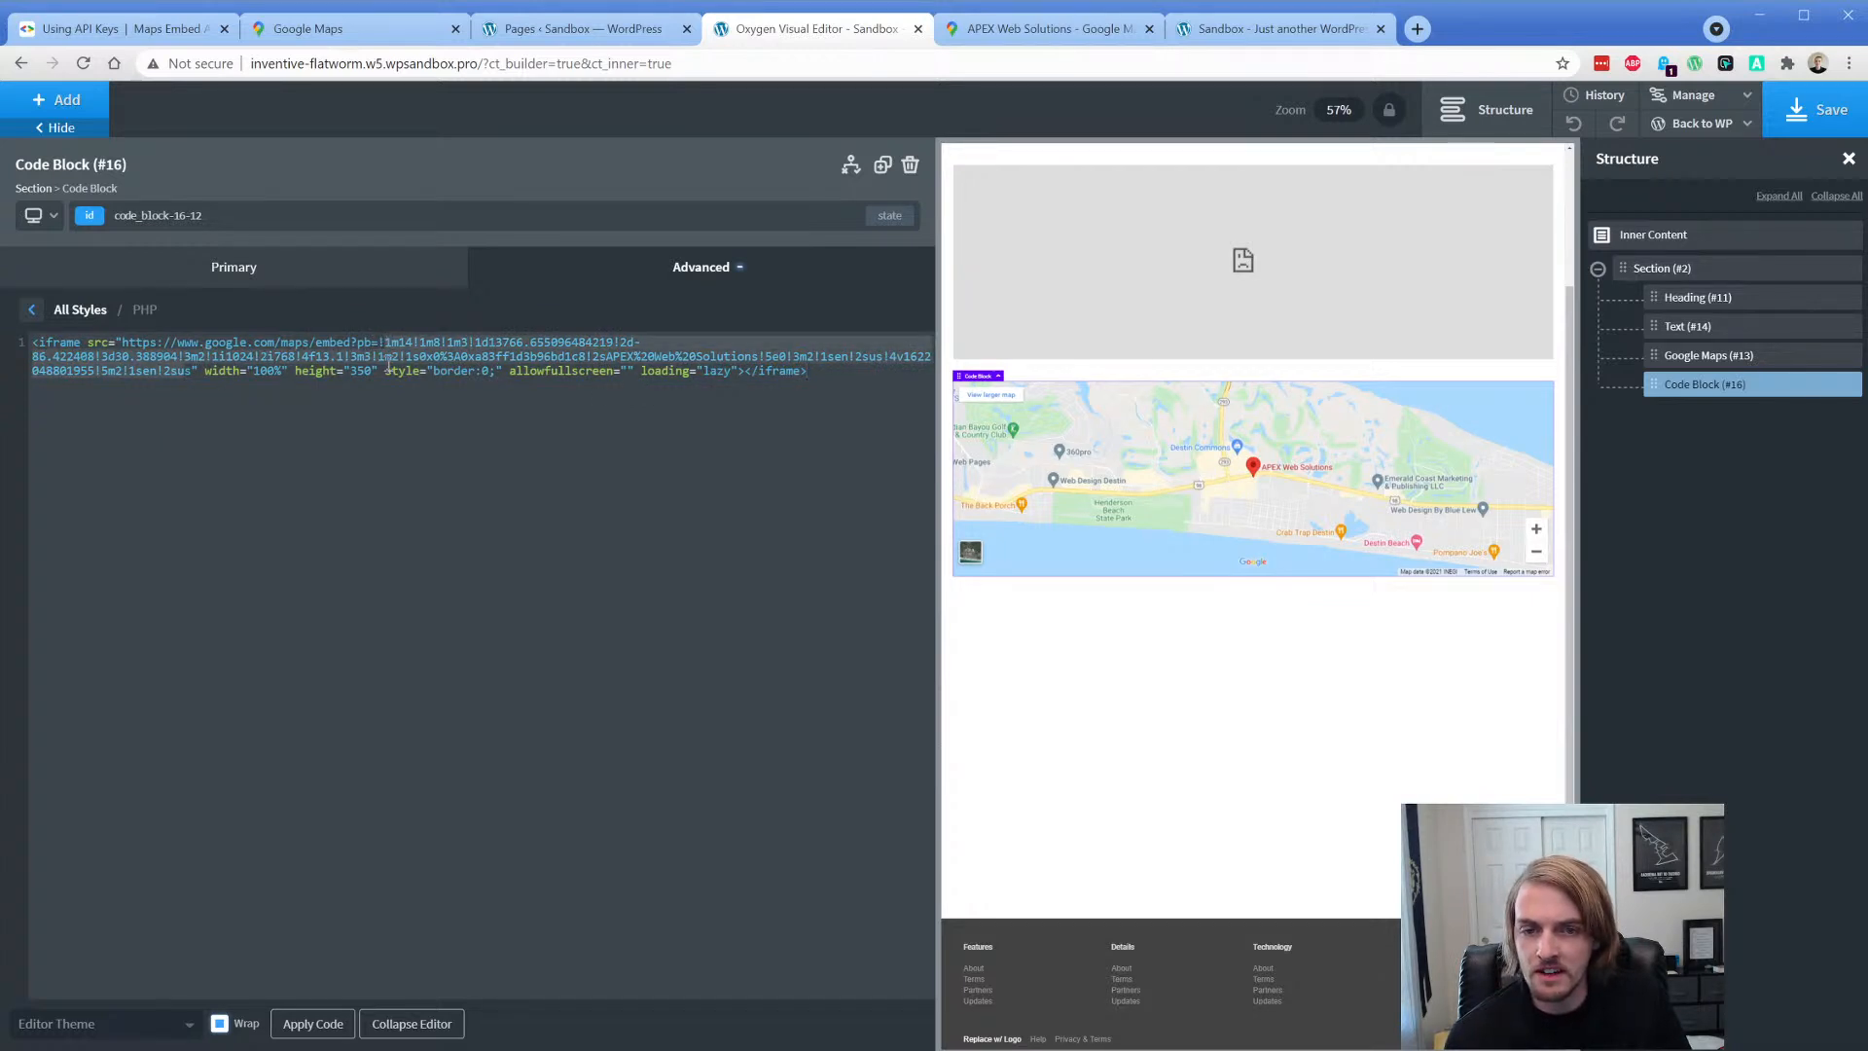
{"action": "key", "text": "ctrl+a"}
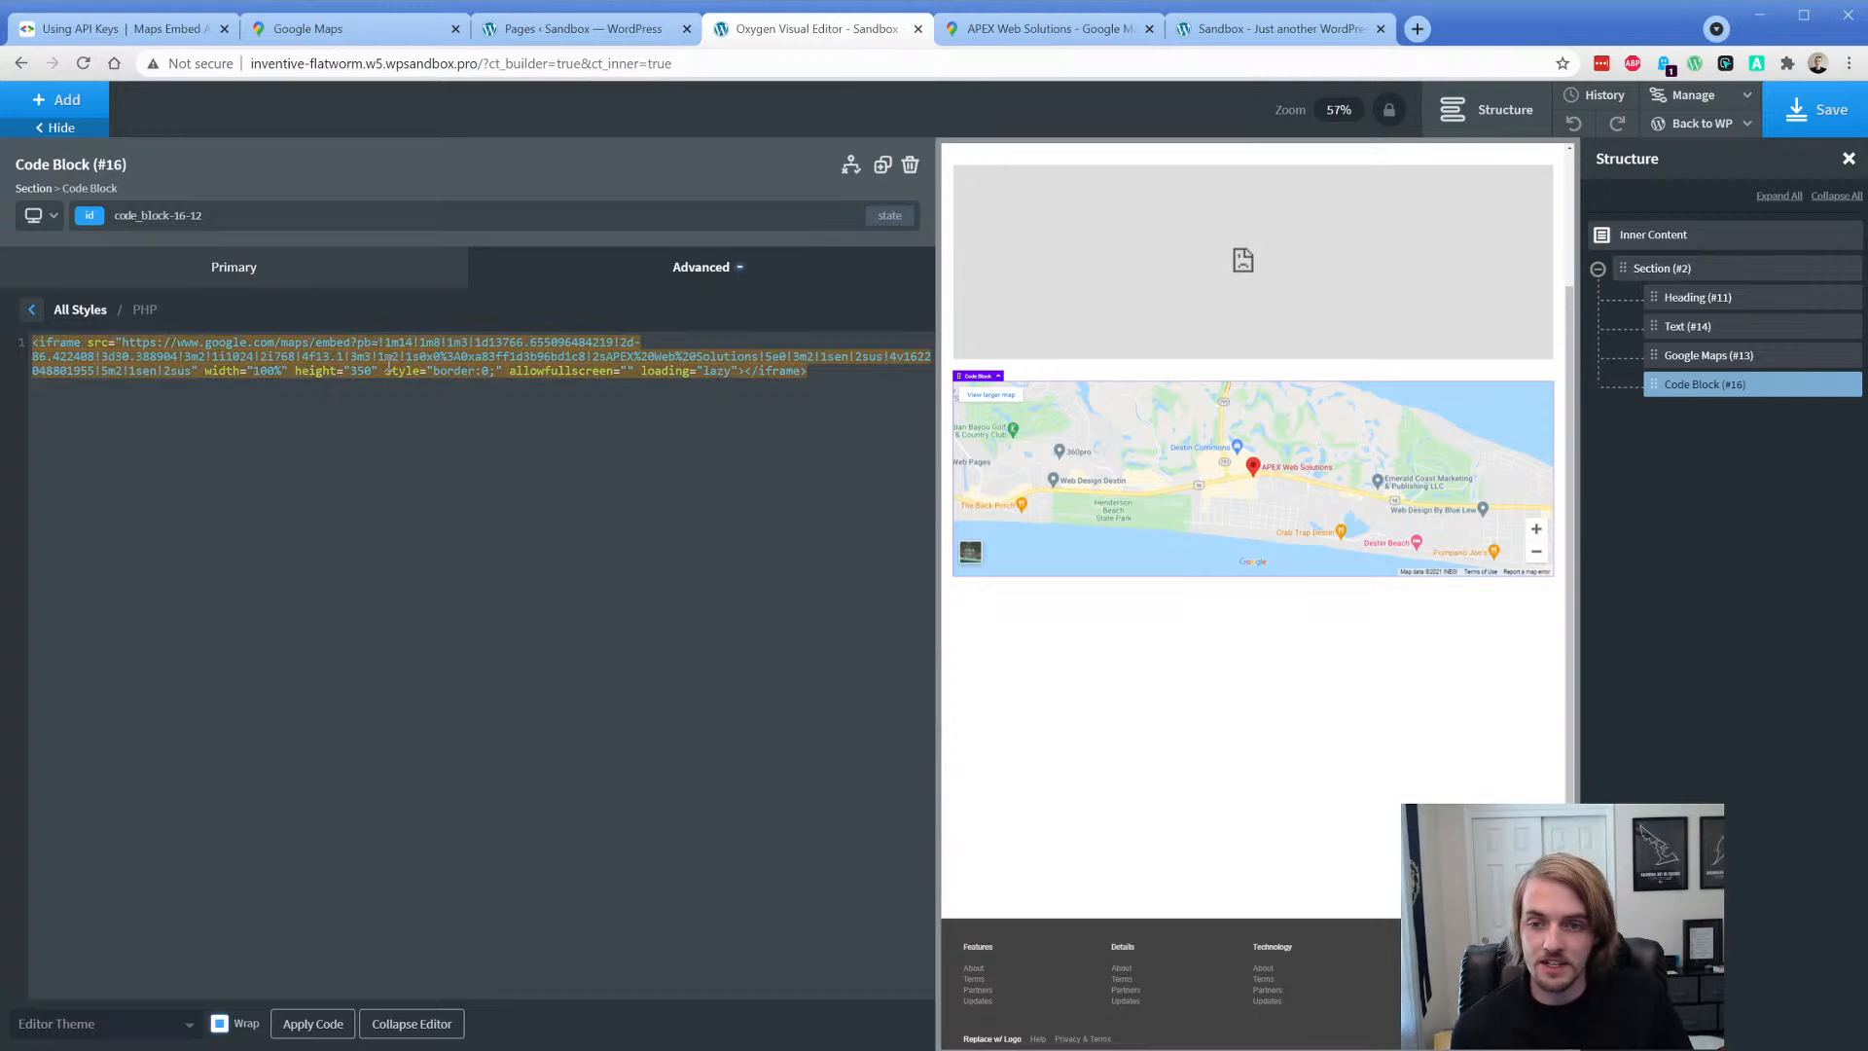
{"action": "left_click", "coordinate": [1028, 28]}
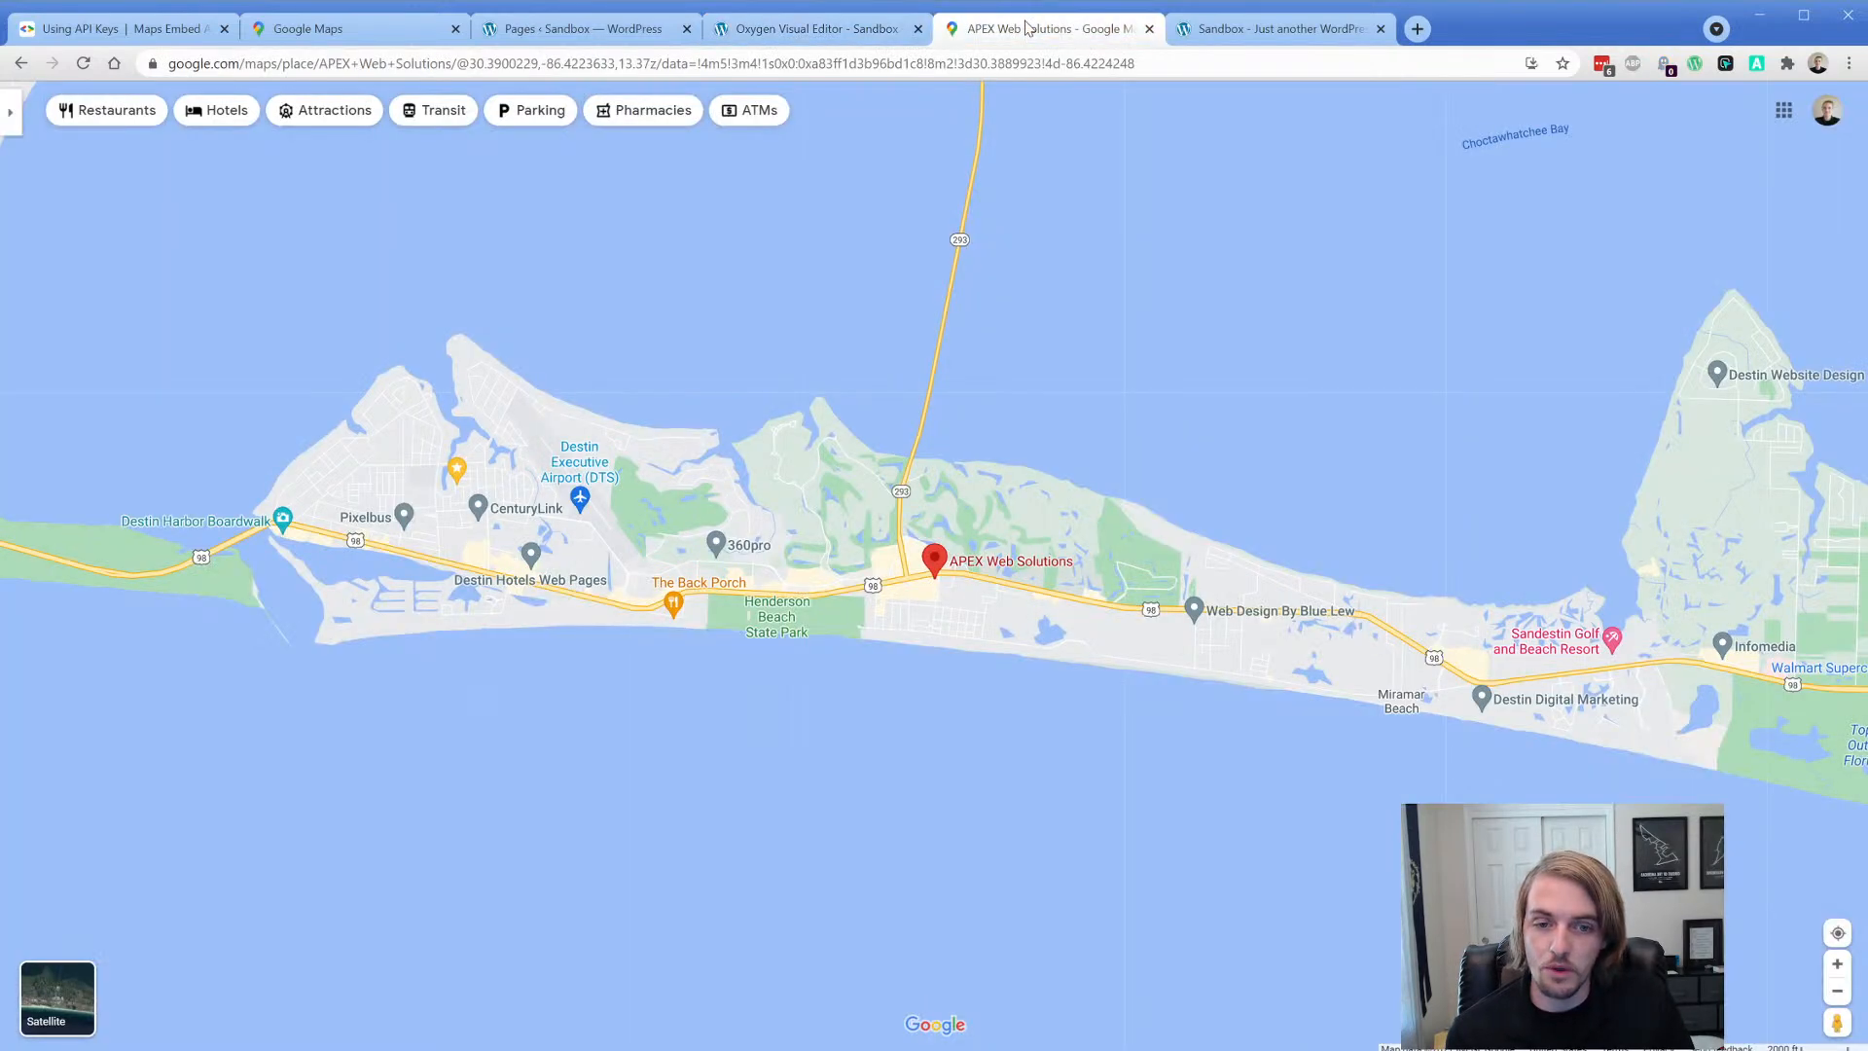
{"action": "left_click", "coordinate": [813, 30]}
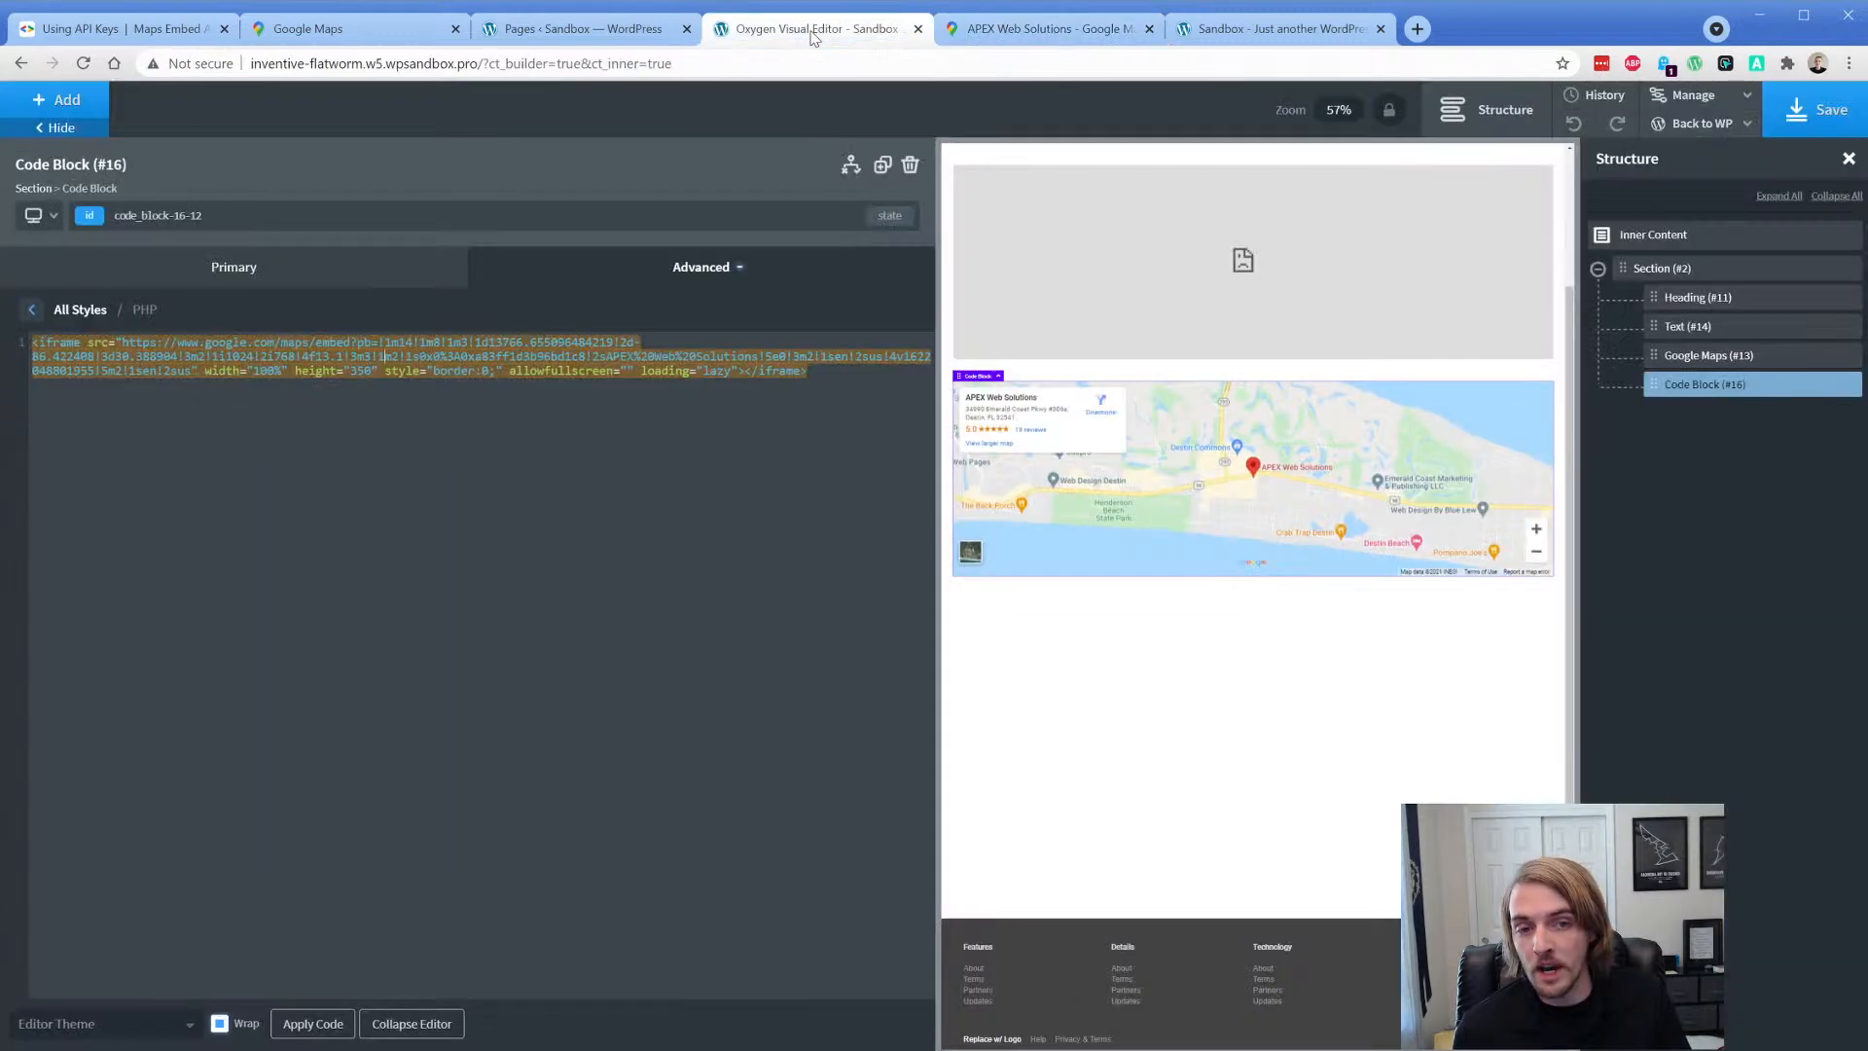
{"action": "left_click", "coordinate": [838, 375]}
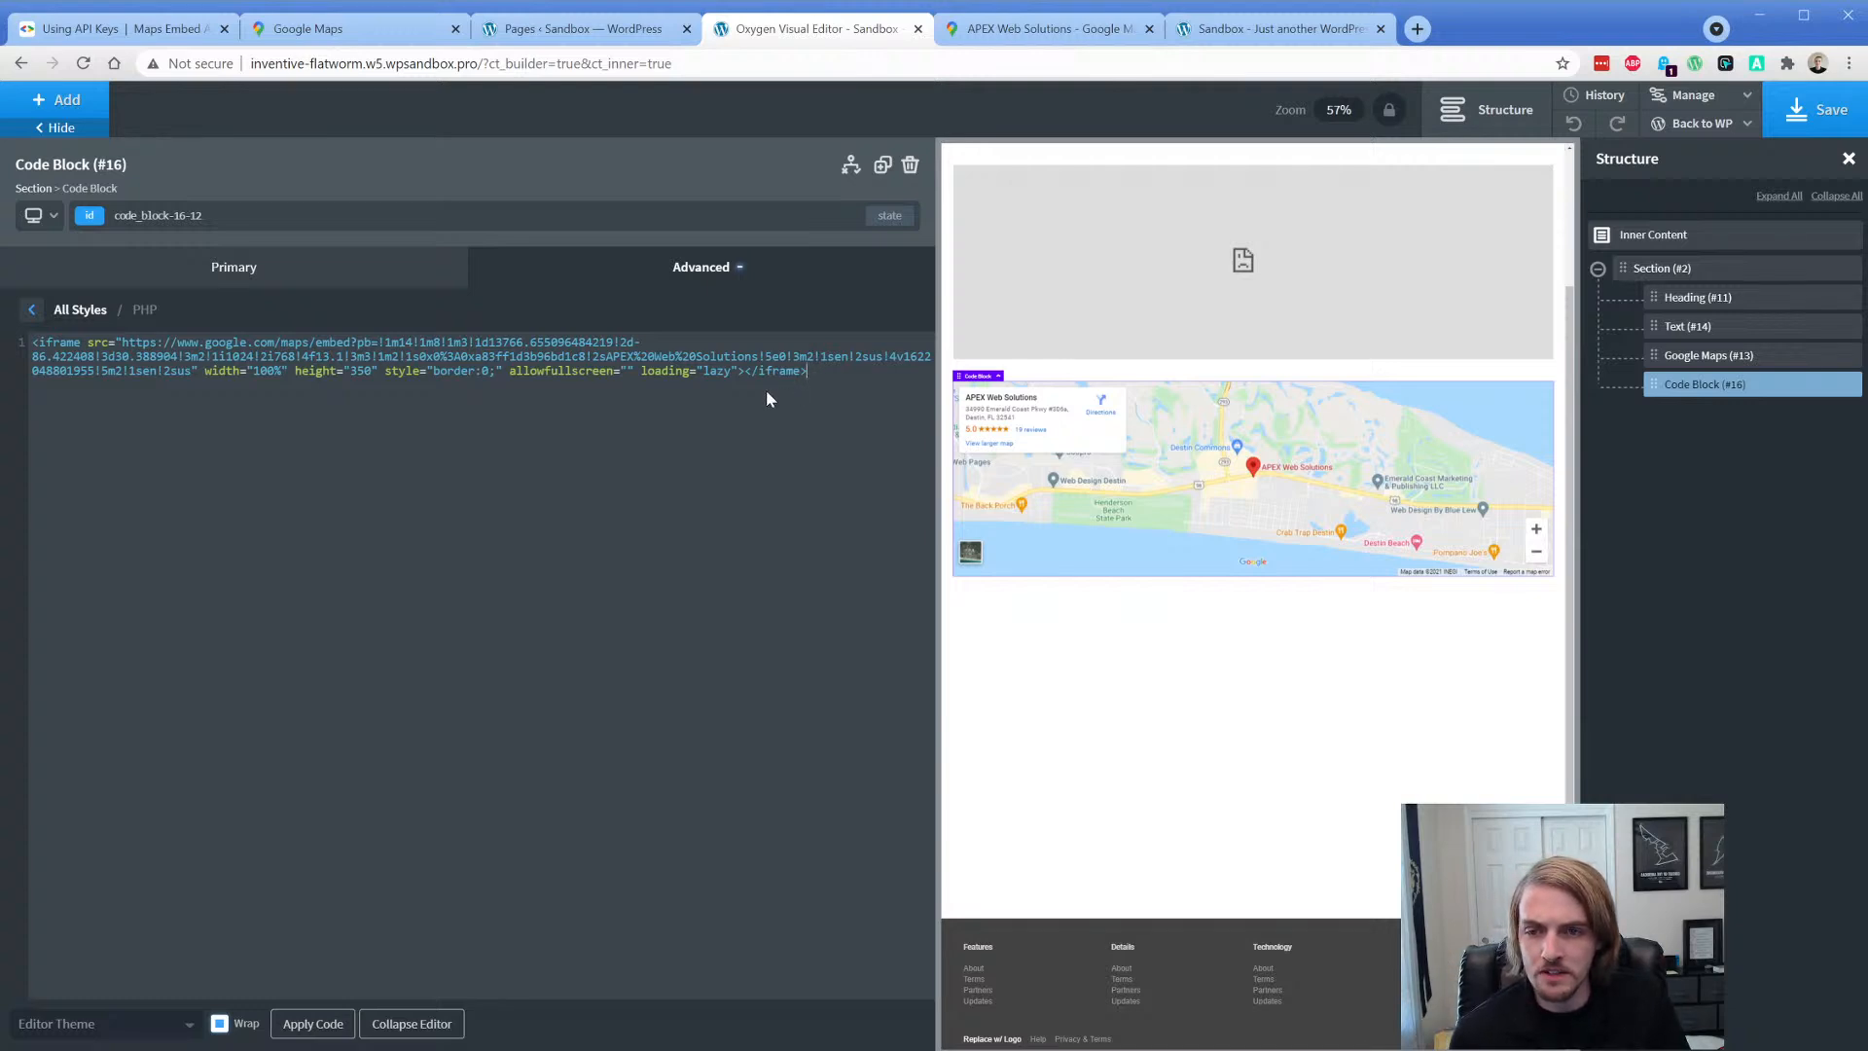
- In Google Maps, zoom out further around APEX Web Solutions and copy the embed HTML for that view
{"action": "key", "text": "ctrl+Tab"}
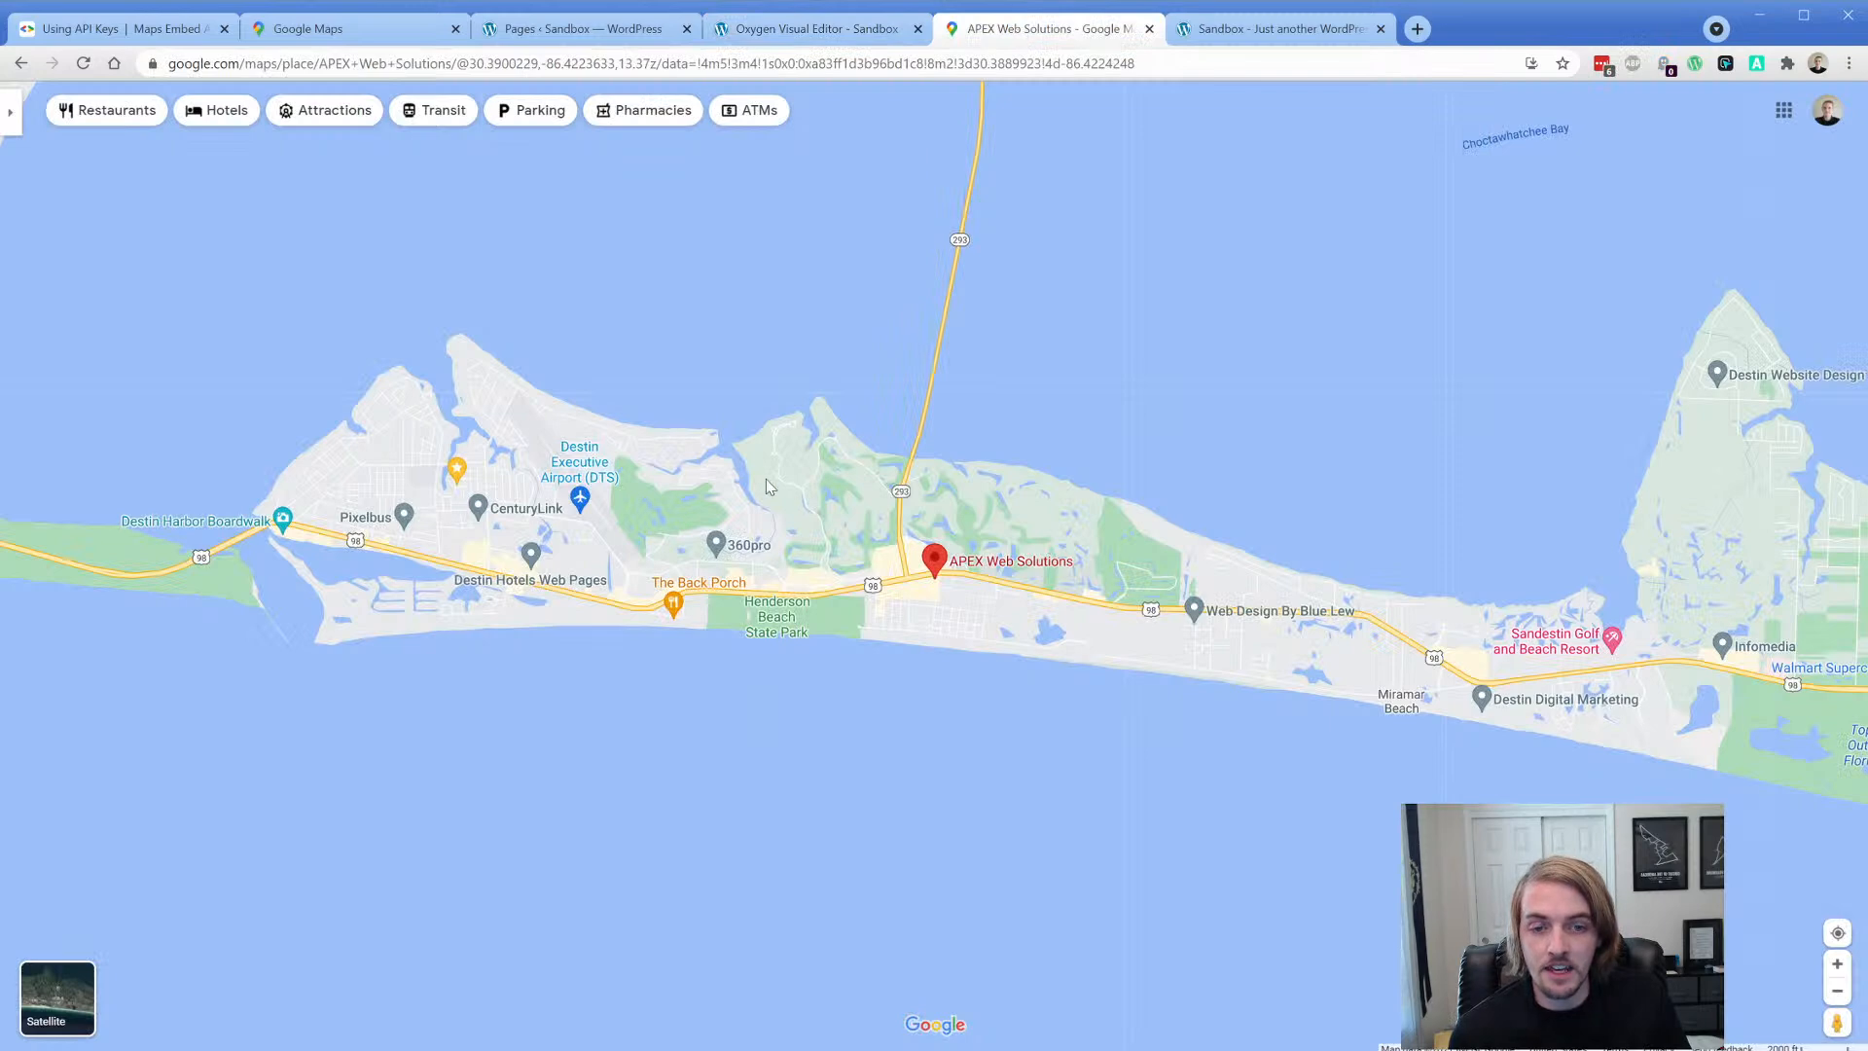
{"action": "scroll", "coordinate": [769, 486], "scroll_direction": "down", "scroll_amount": 2}
{"action": "left_click", "coordinate": [11, 113]}
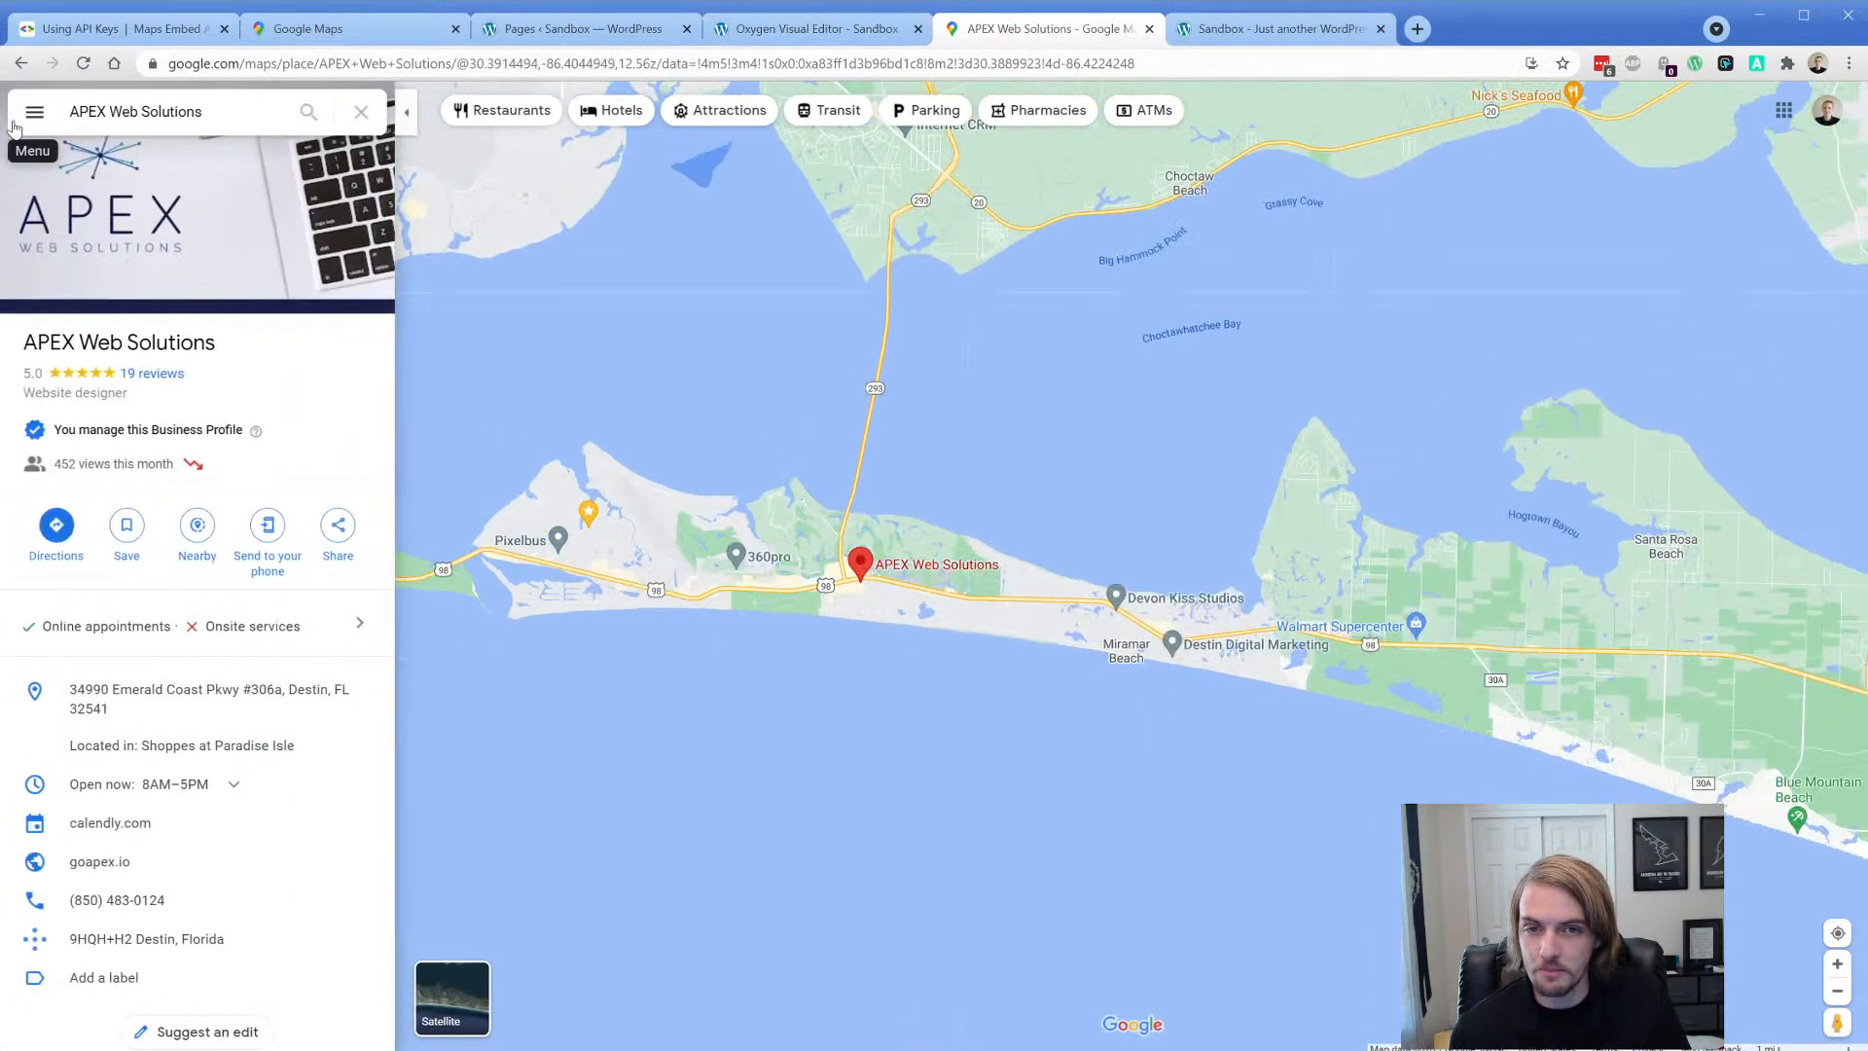
{"action": "left_click", "coordinate": [337, 525]}
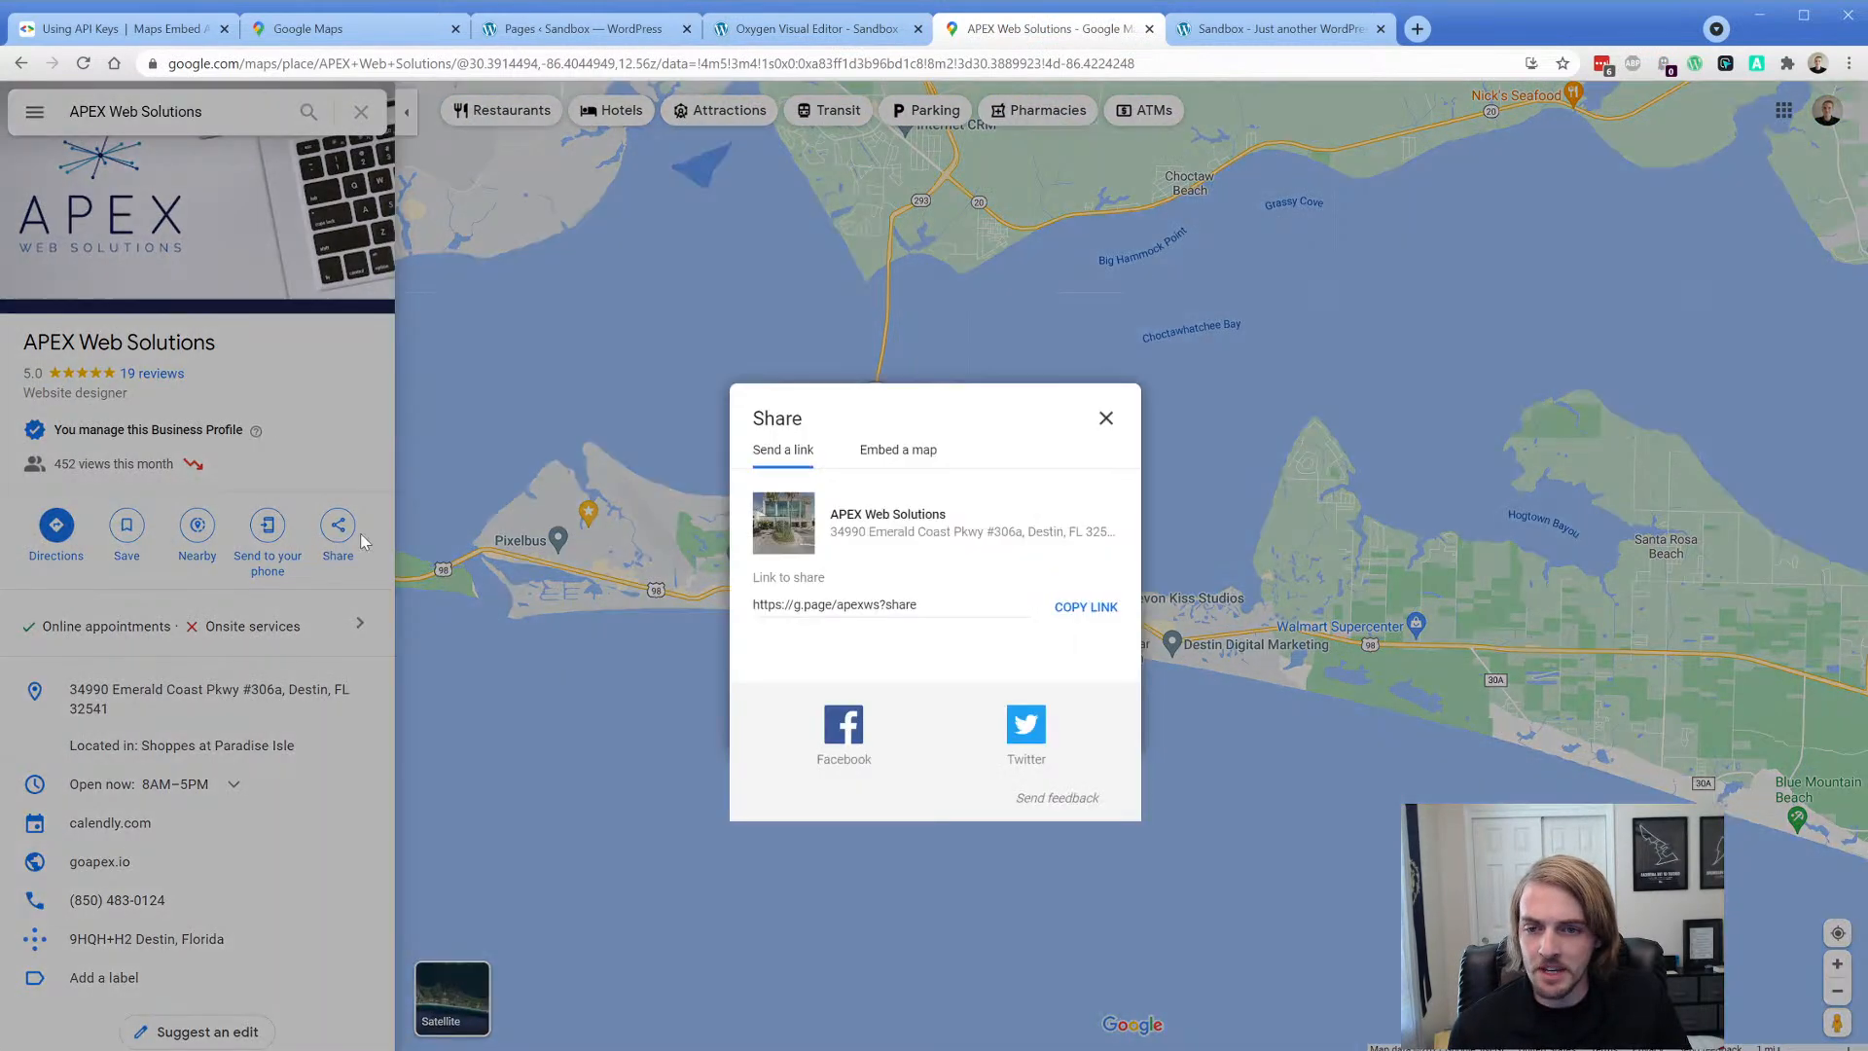
{"action": "left_click", "coordinate": [866, 459]}
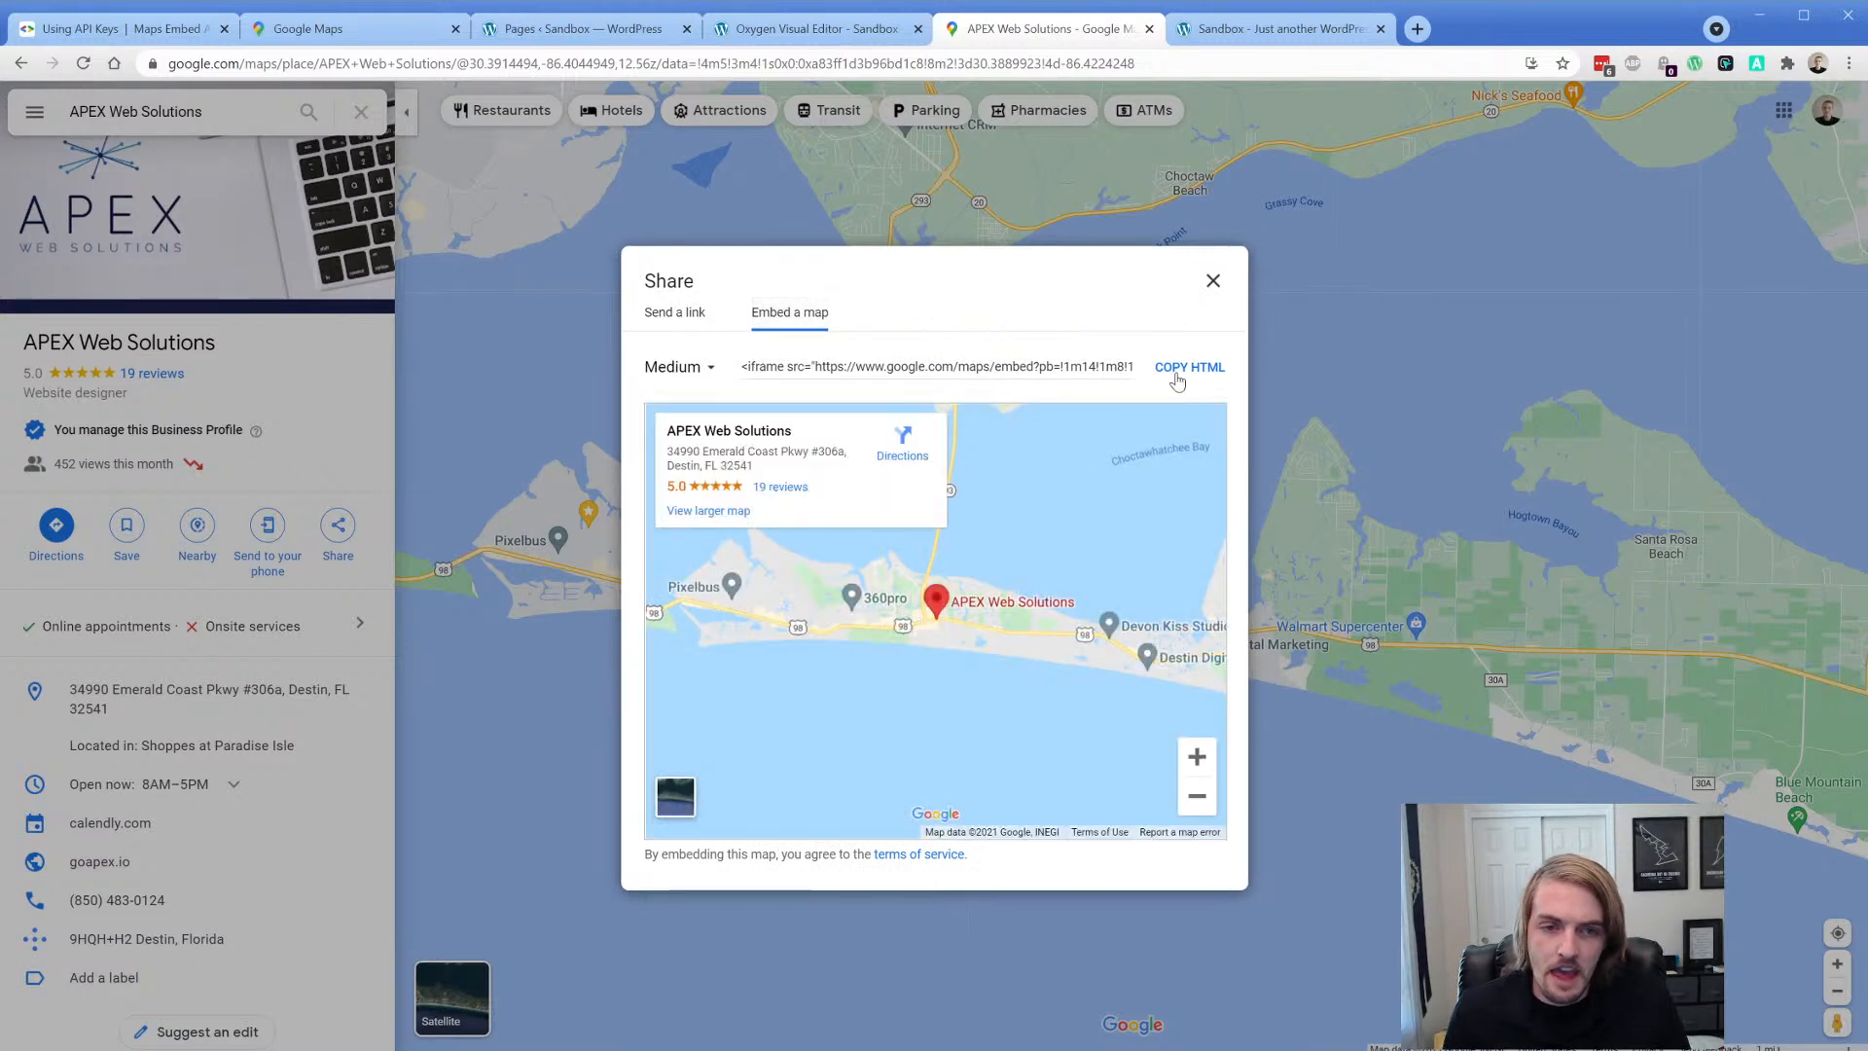
{"action": "left_click", "coordinate": [1177, 379]}
- Back in the Oxygen editor, replace the Code Block's existing code with the newly copied iframe HTML and apply it
{"action": "left_click", "coordinate": [808, 28]}
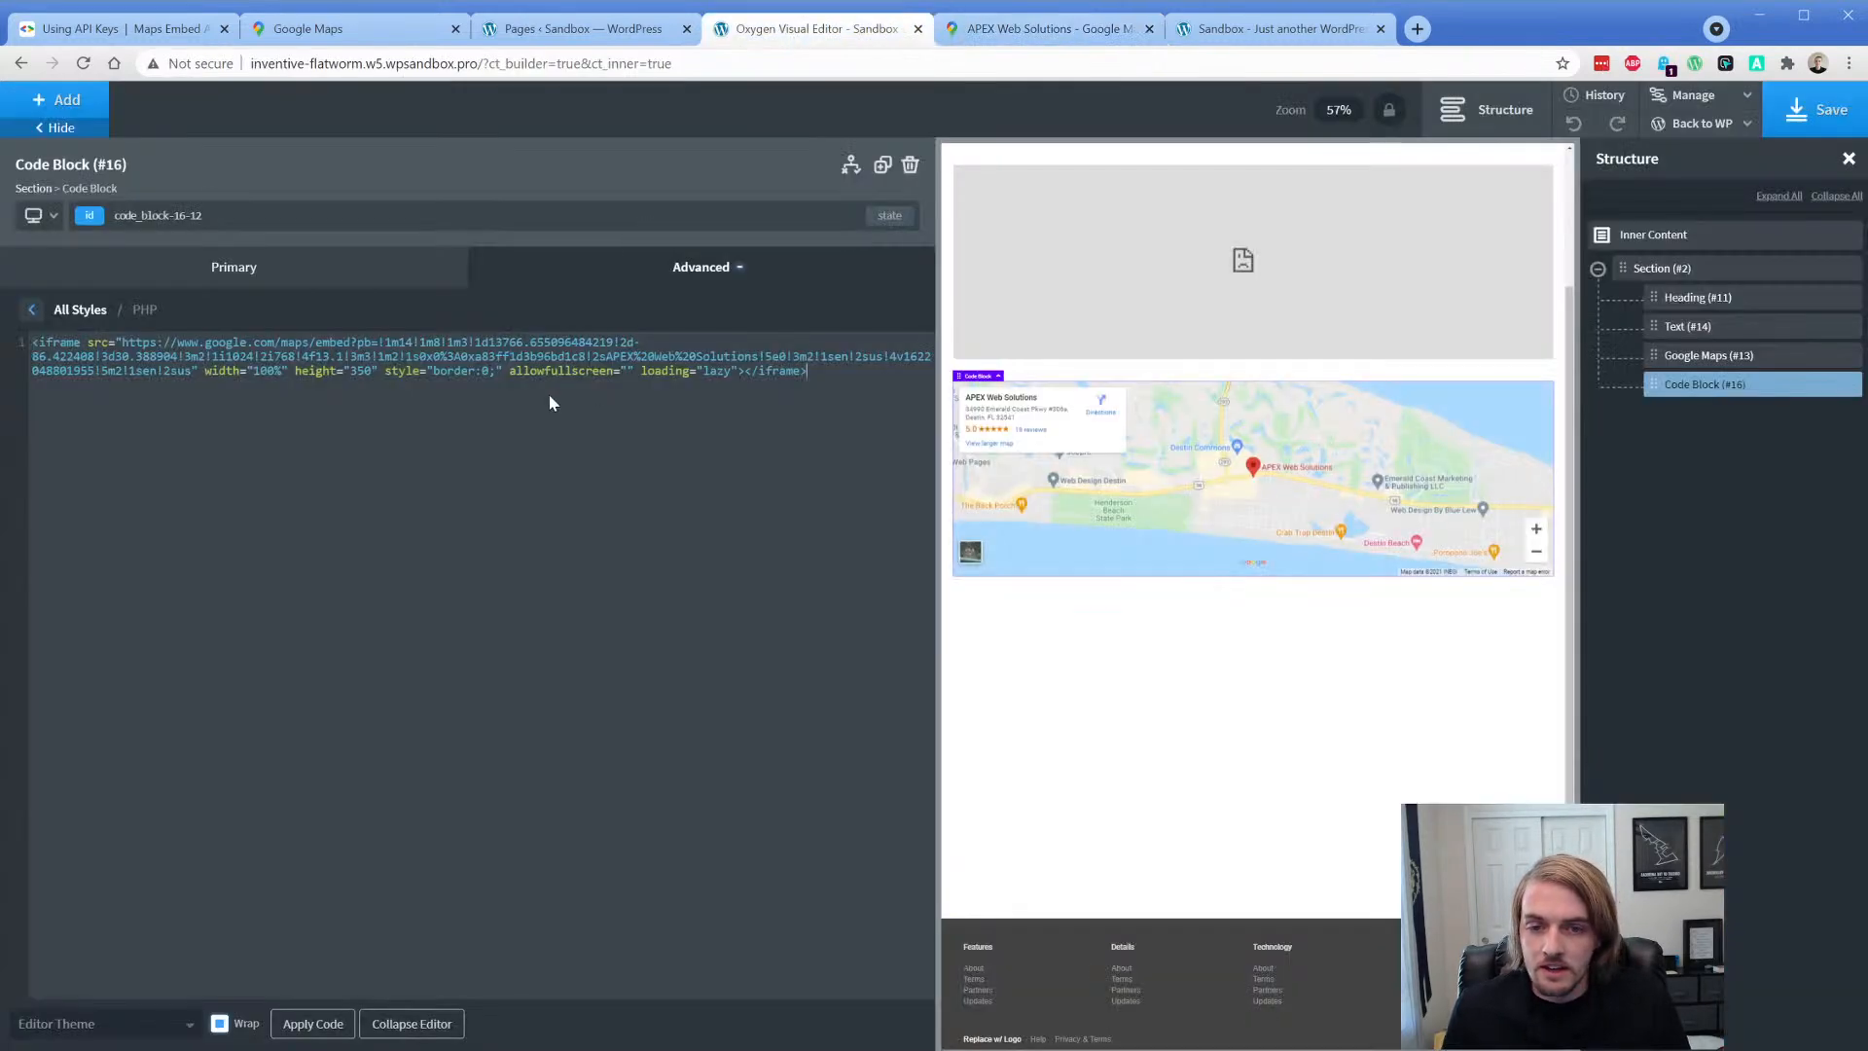
{"action": "key", "text": "ctrl+a"}
{"action": "key", "text": "ctrl+v"}
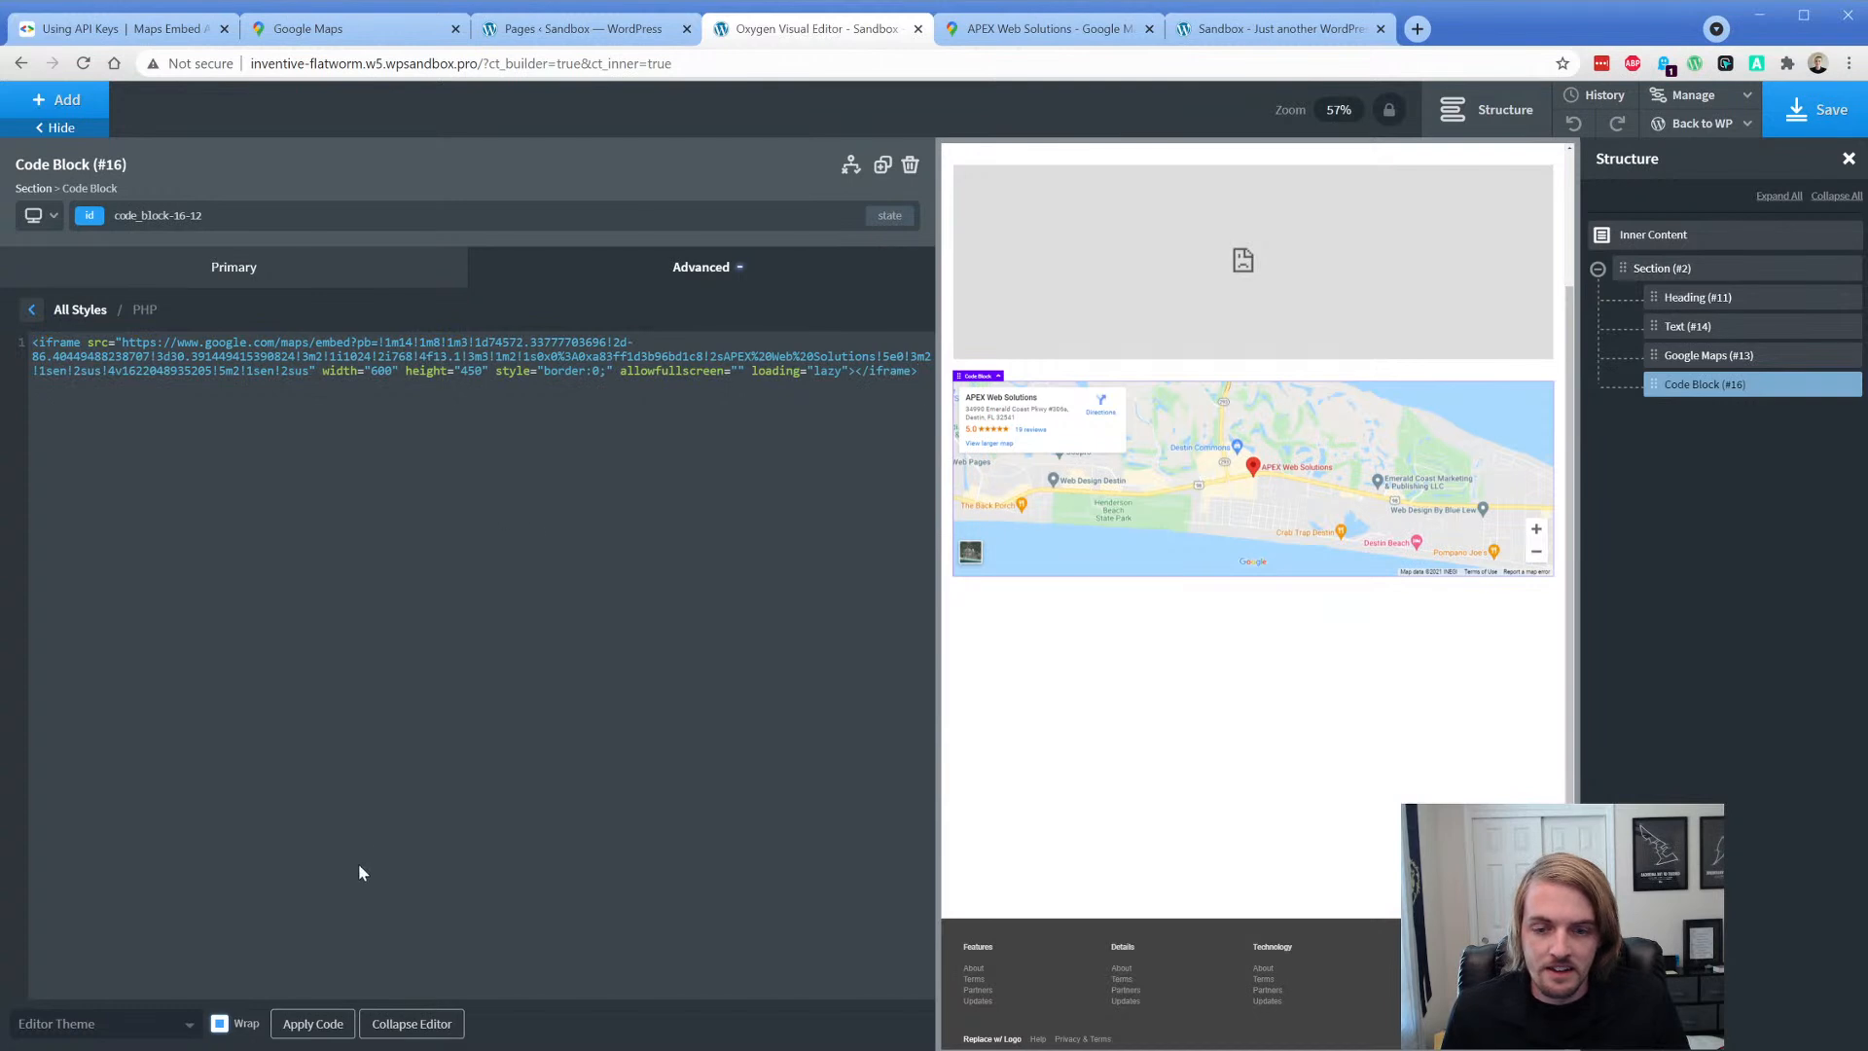
{"action": "left_click", "coordinate": [313, 1024]}
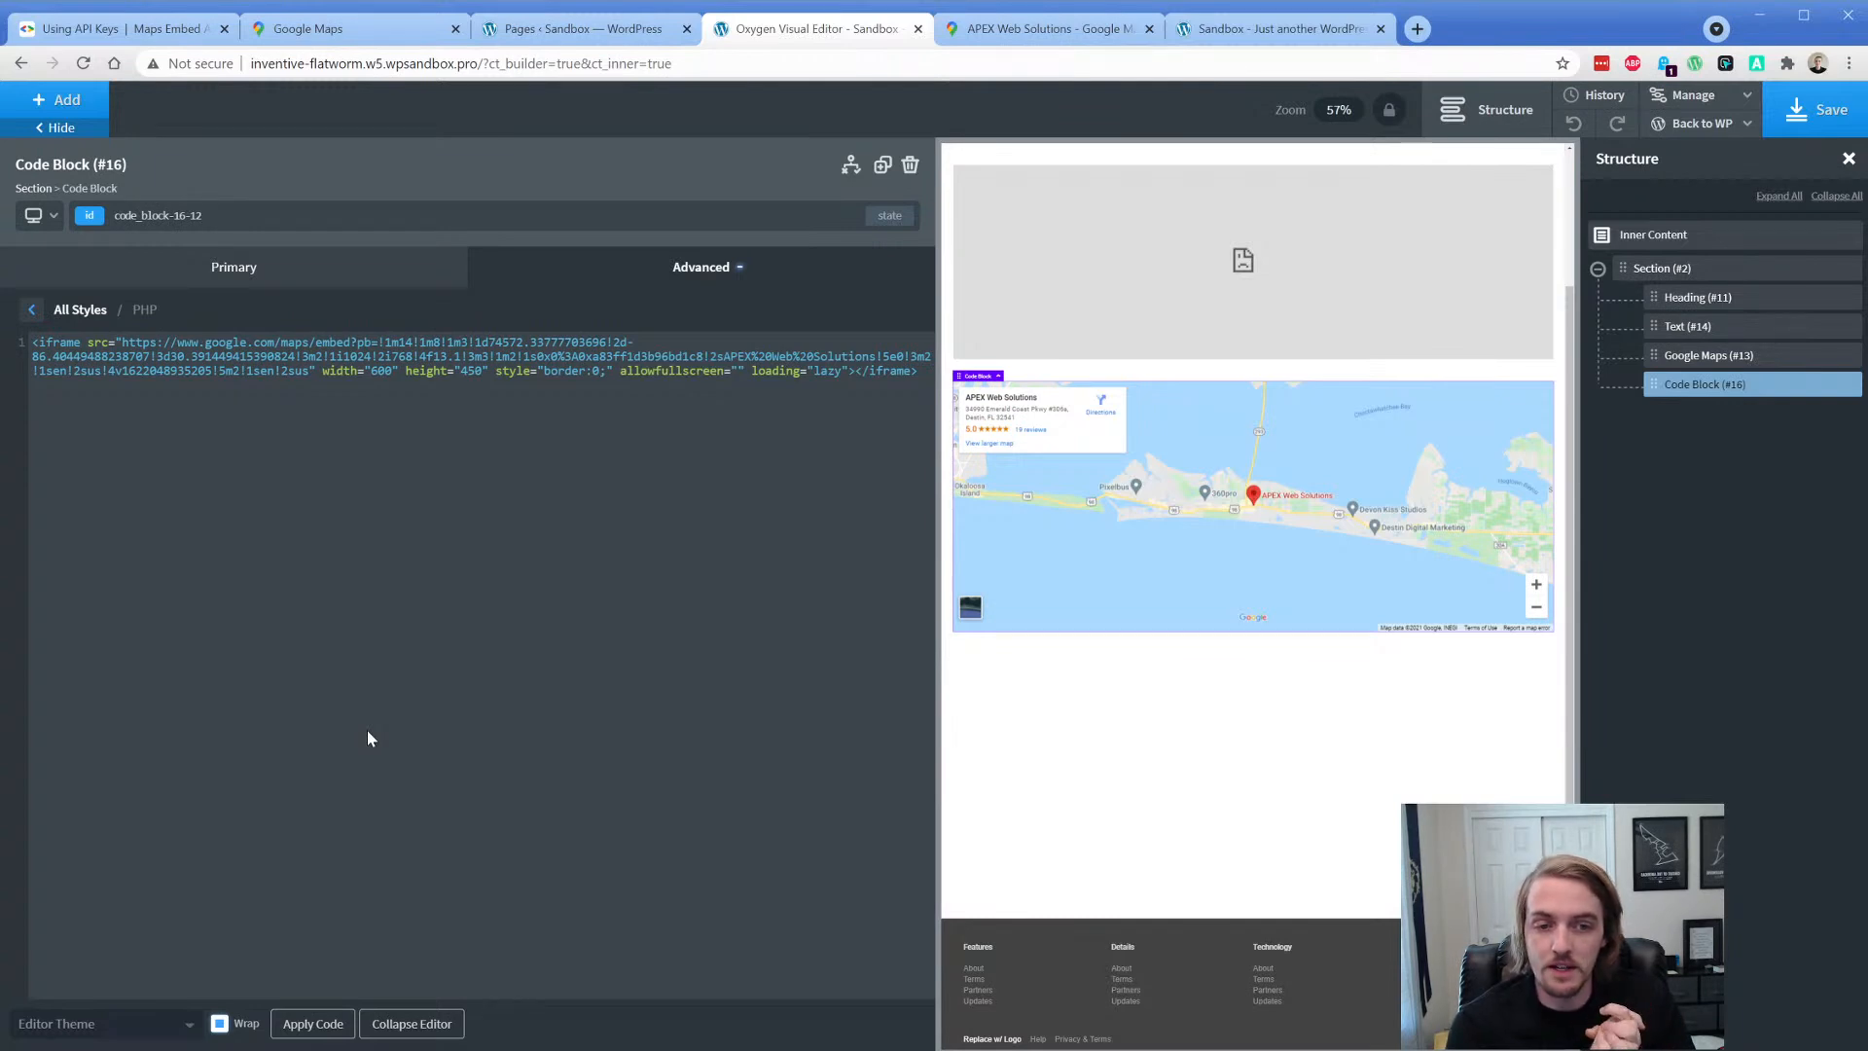
- Compare the updated map embed with the broken Google Maps element on the page, and select the Code Block
{"action": "left_click", "coordinate": [974, 718]}
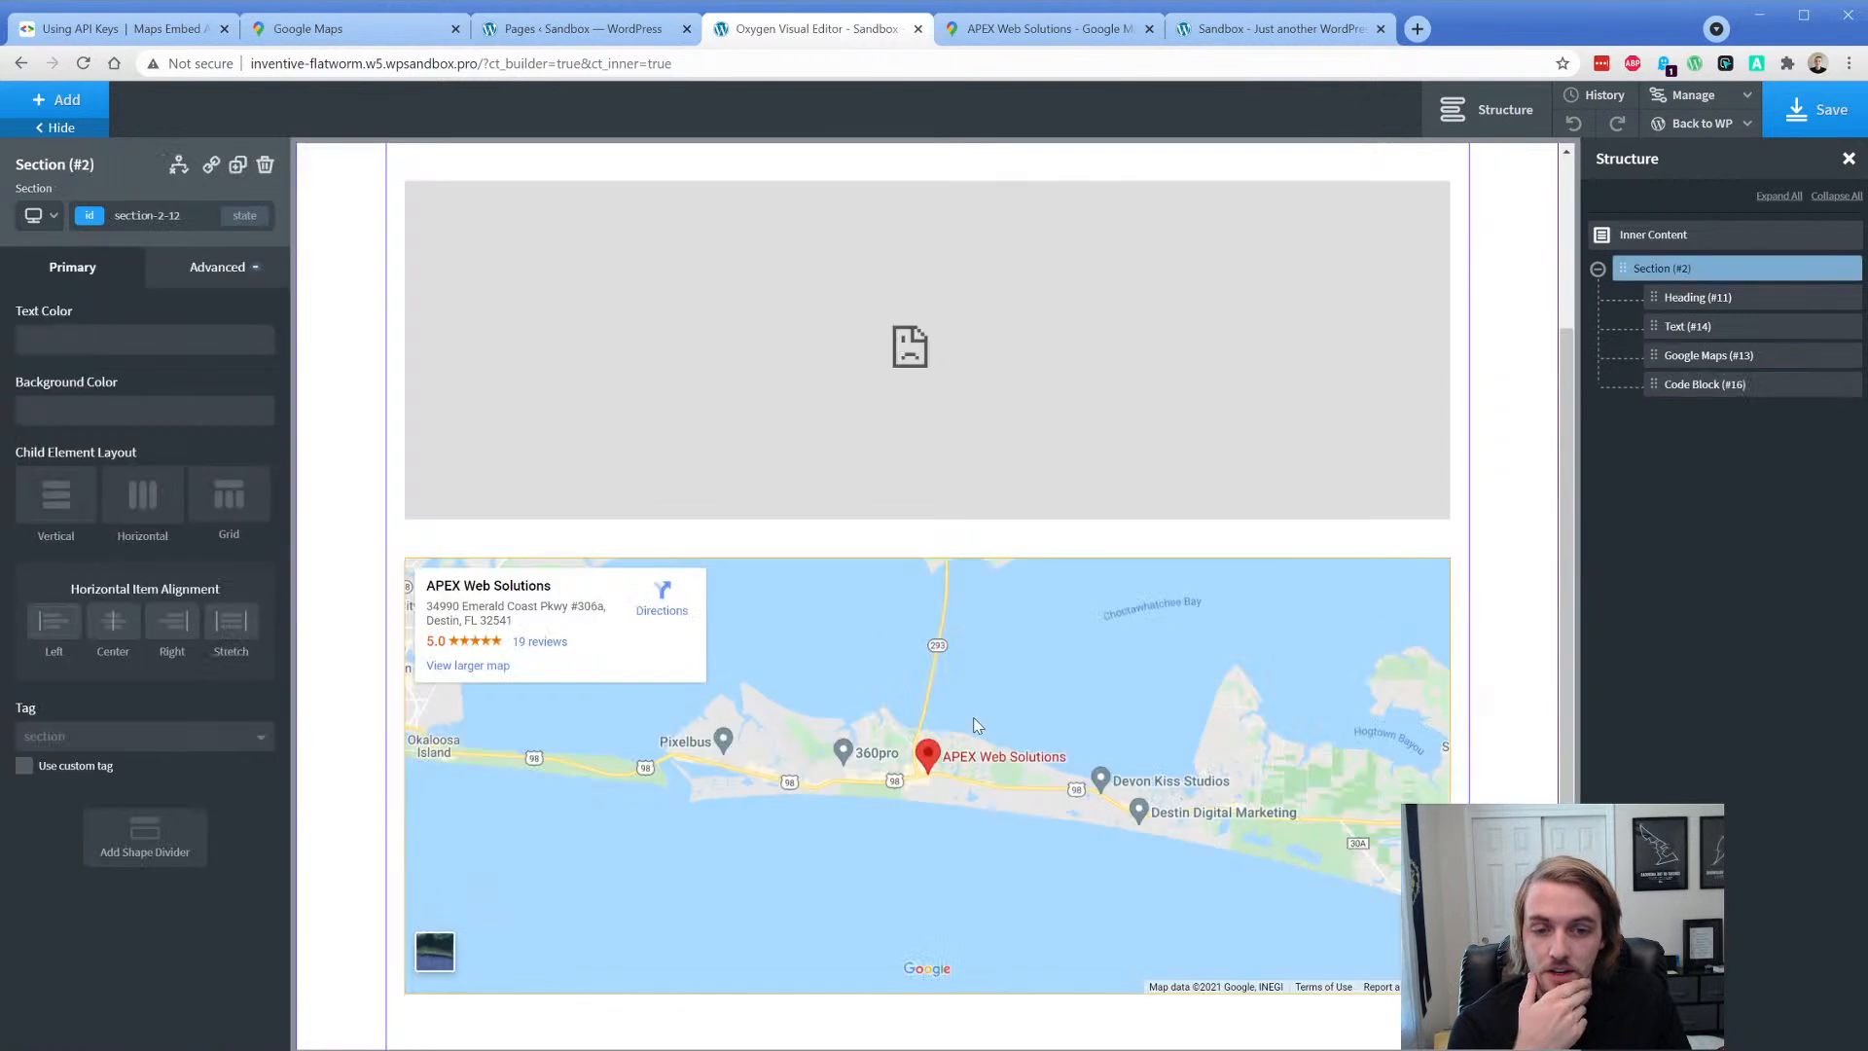
{"action": "scroll", "coordinate": [389, 598], "scroll_direction": "down", "scroll_amount": 1}
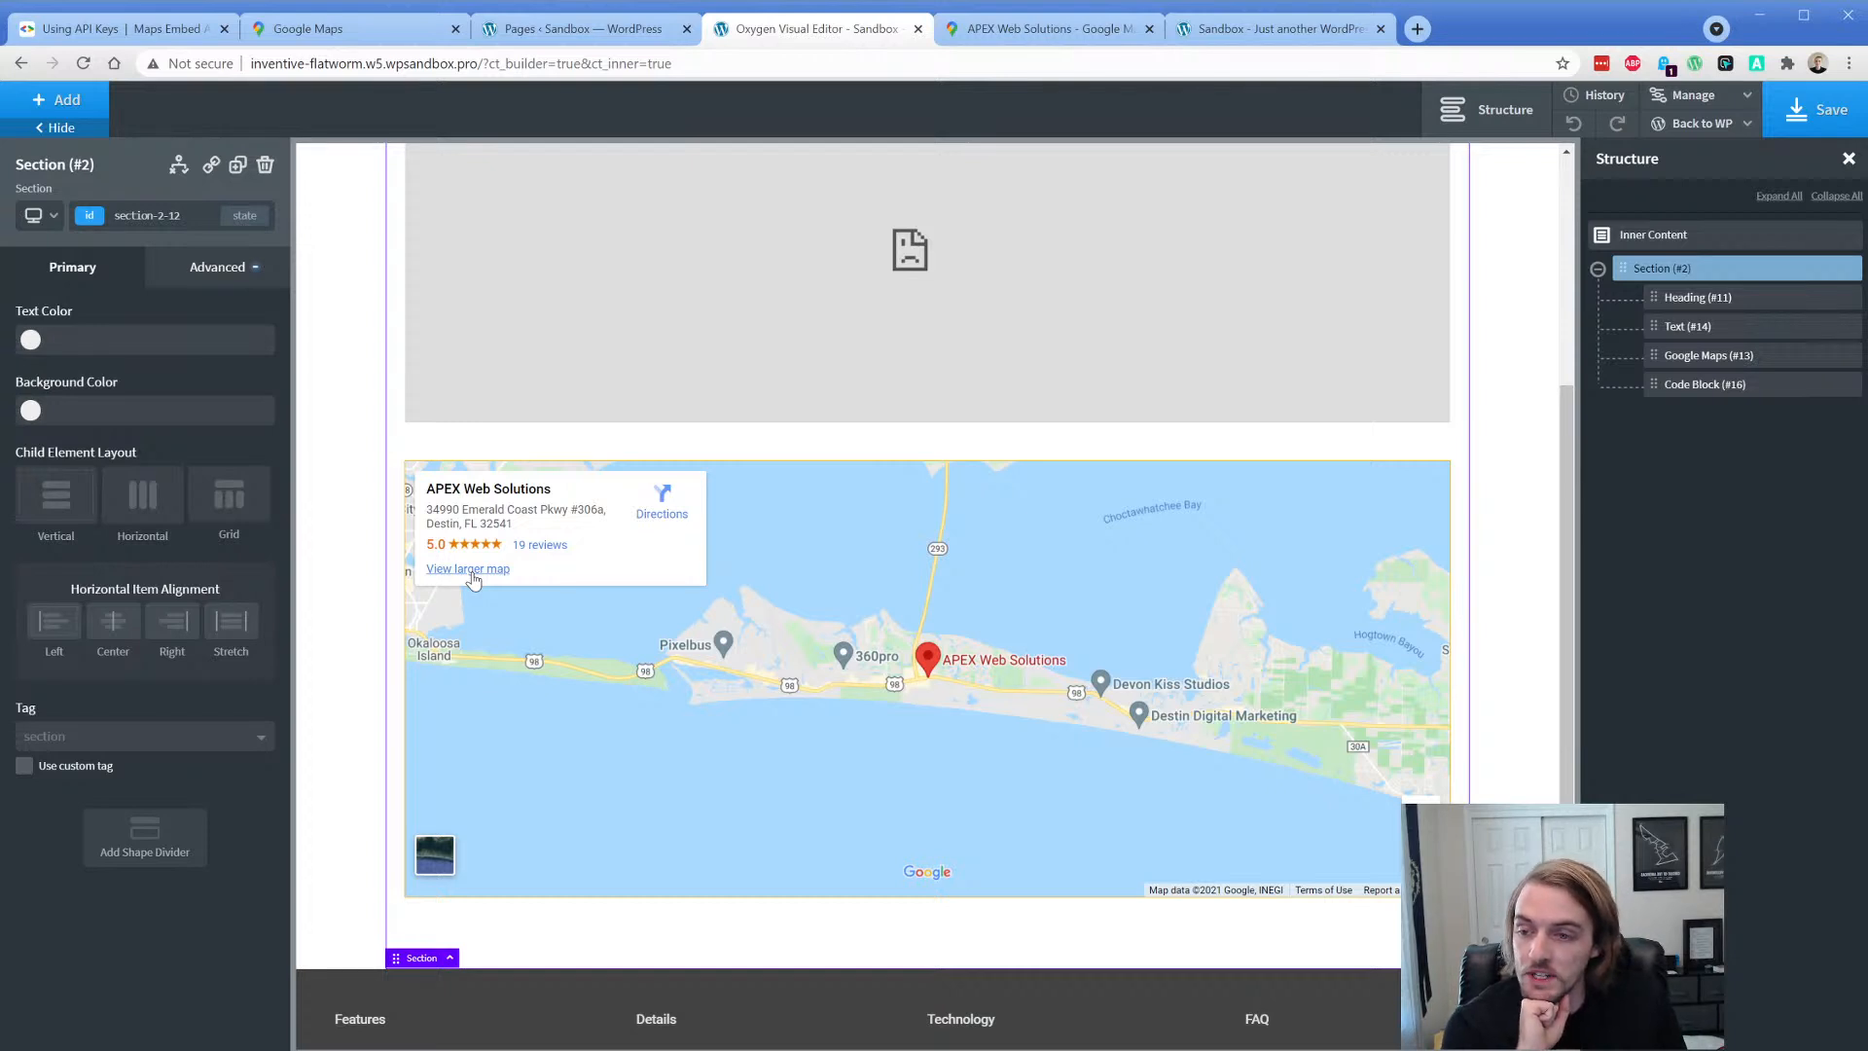
{"action": "scroll", "coordinate": [432, 505], "scroll_direction": "up", "scroll_amount": 2}
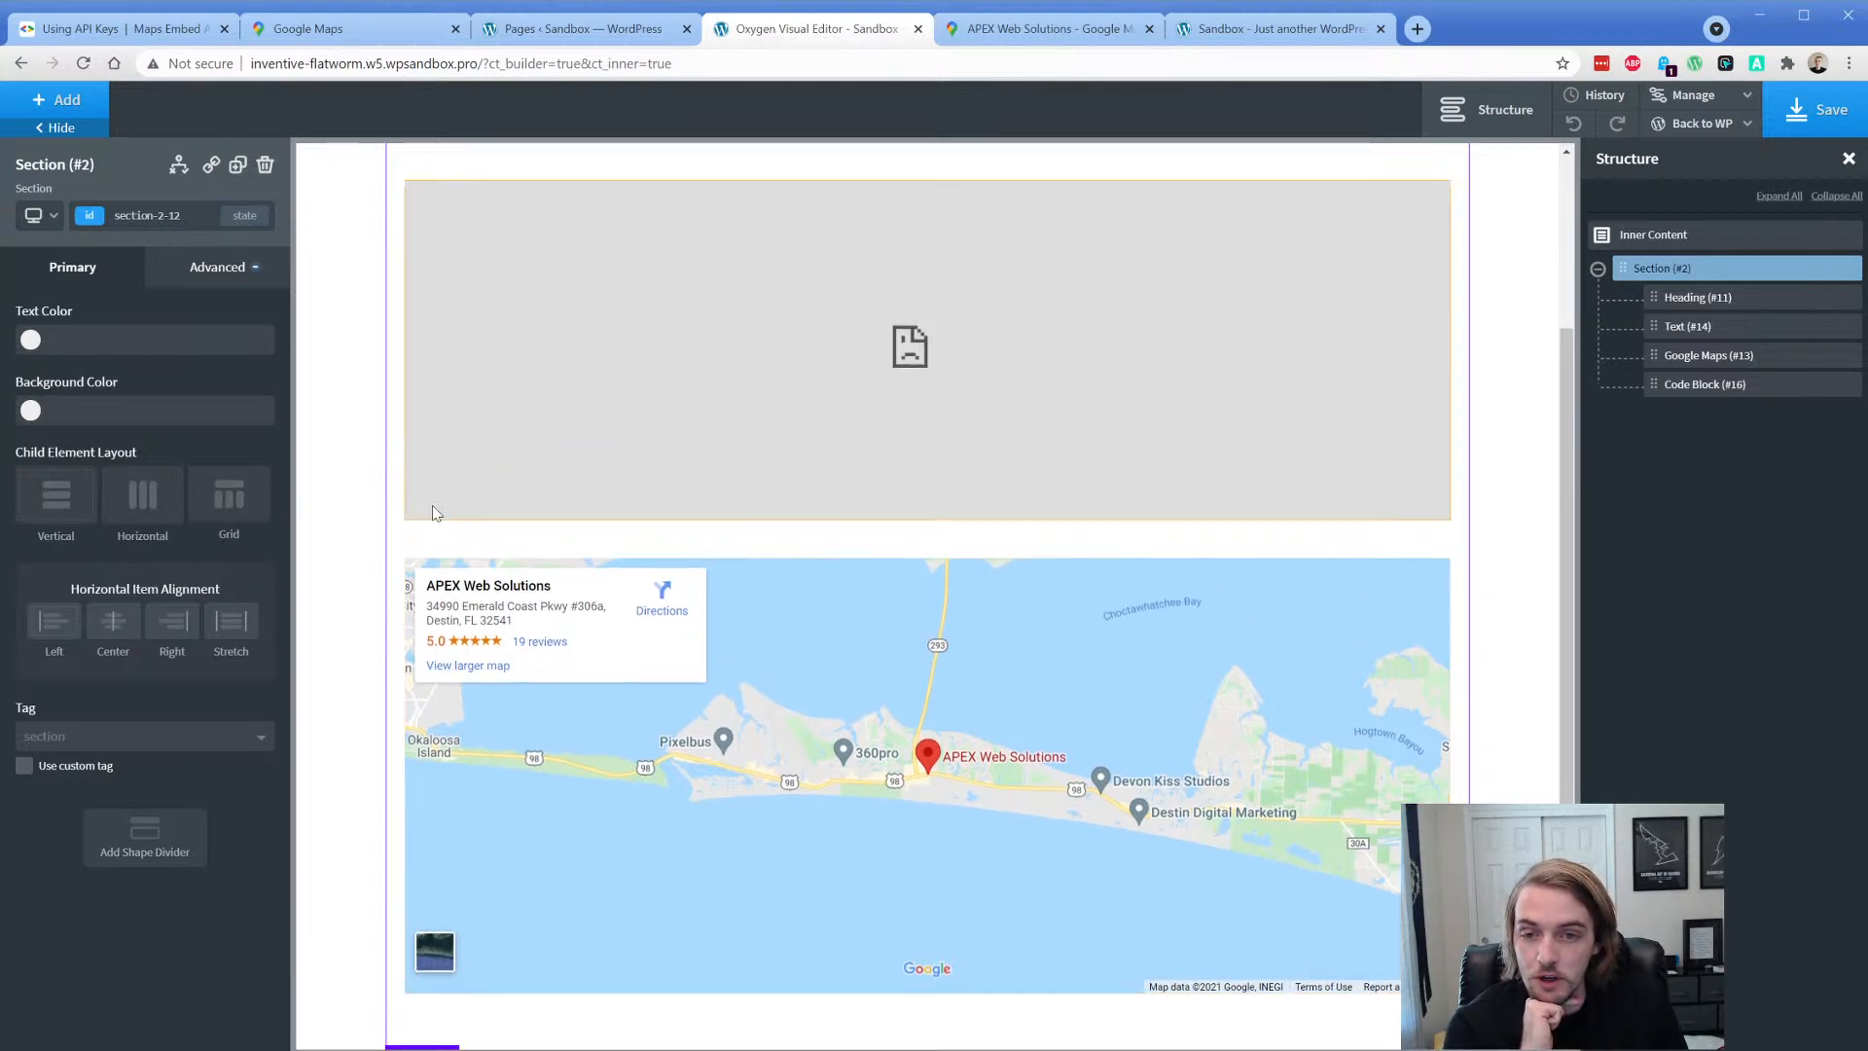
{"action": "left_click", "coordinate": [477, 443]}
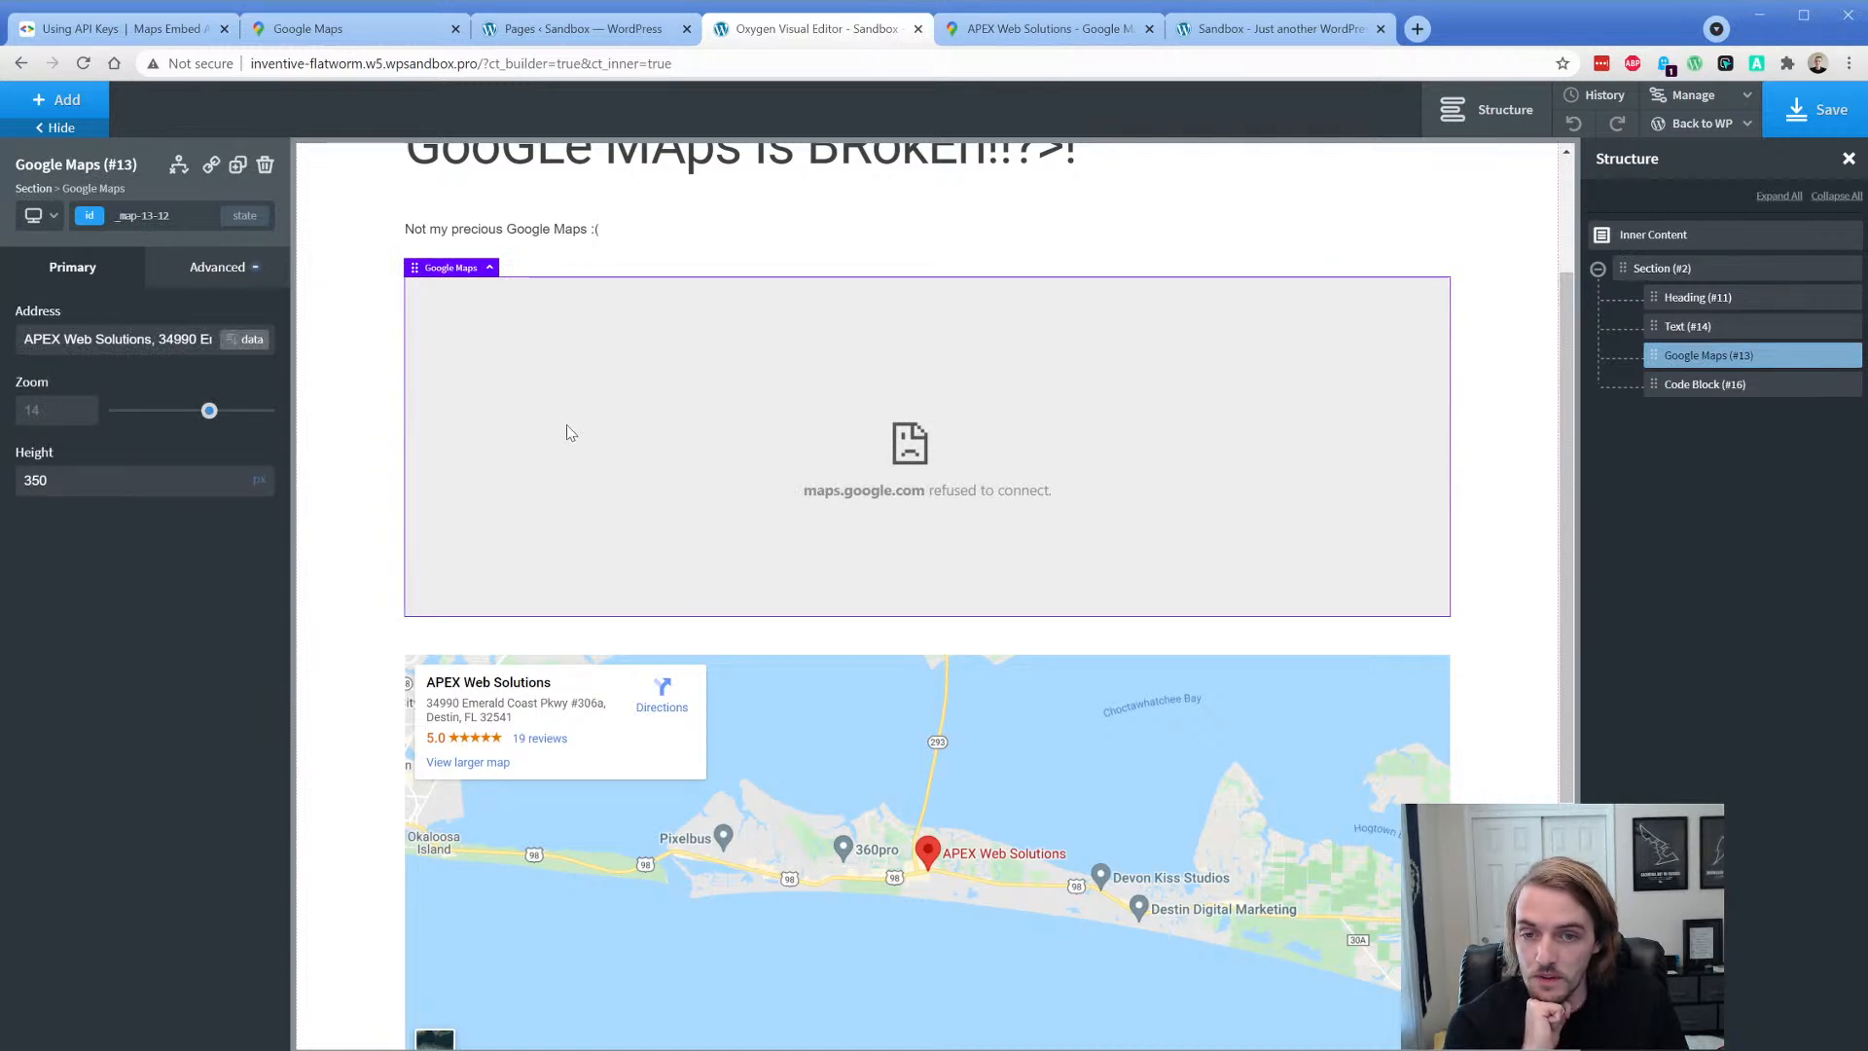
{"action": "scroll", "coordinate": [350, 567], "scroll_direction": "down", "scroll_amount": 2}
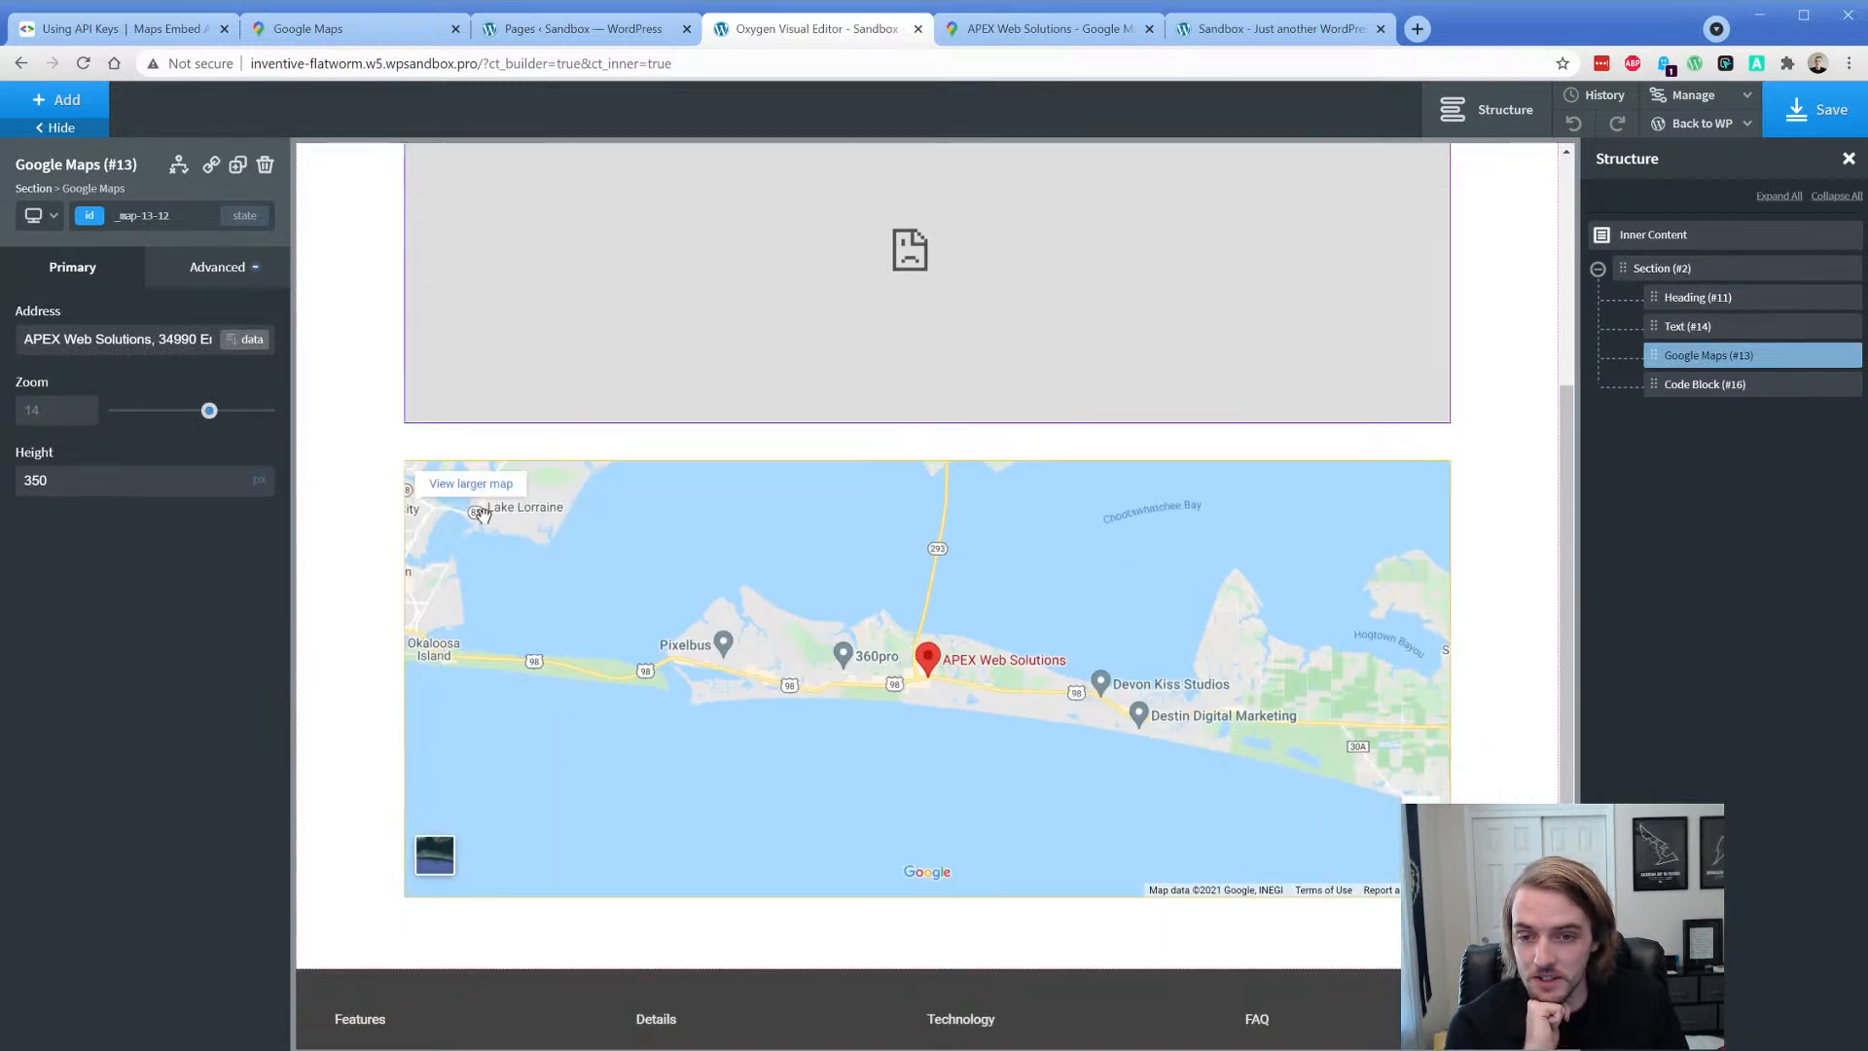
{"action": "left_click", "coordinate": [1688, 385]}
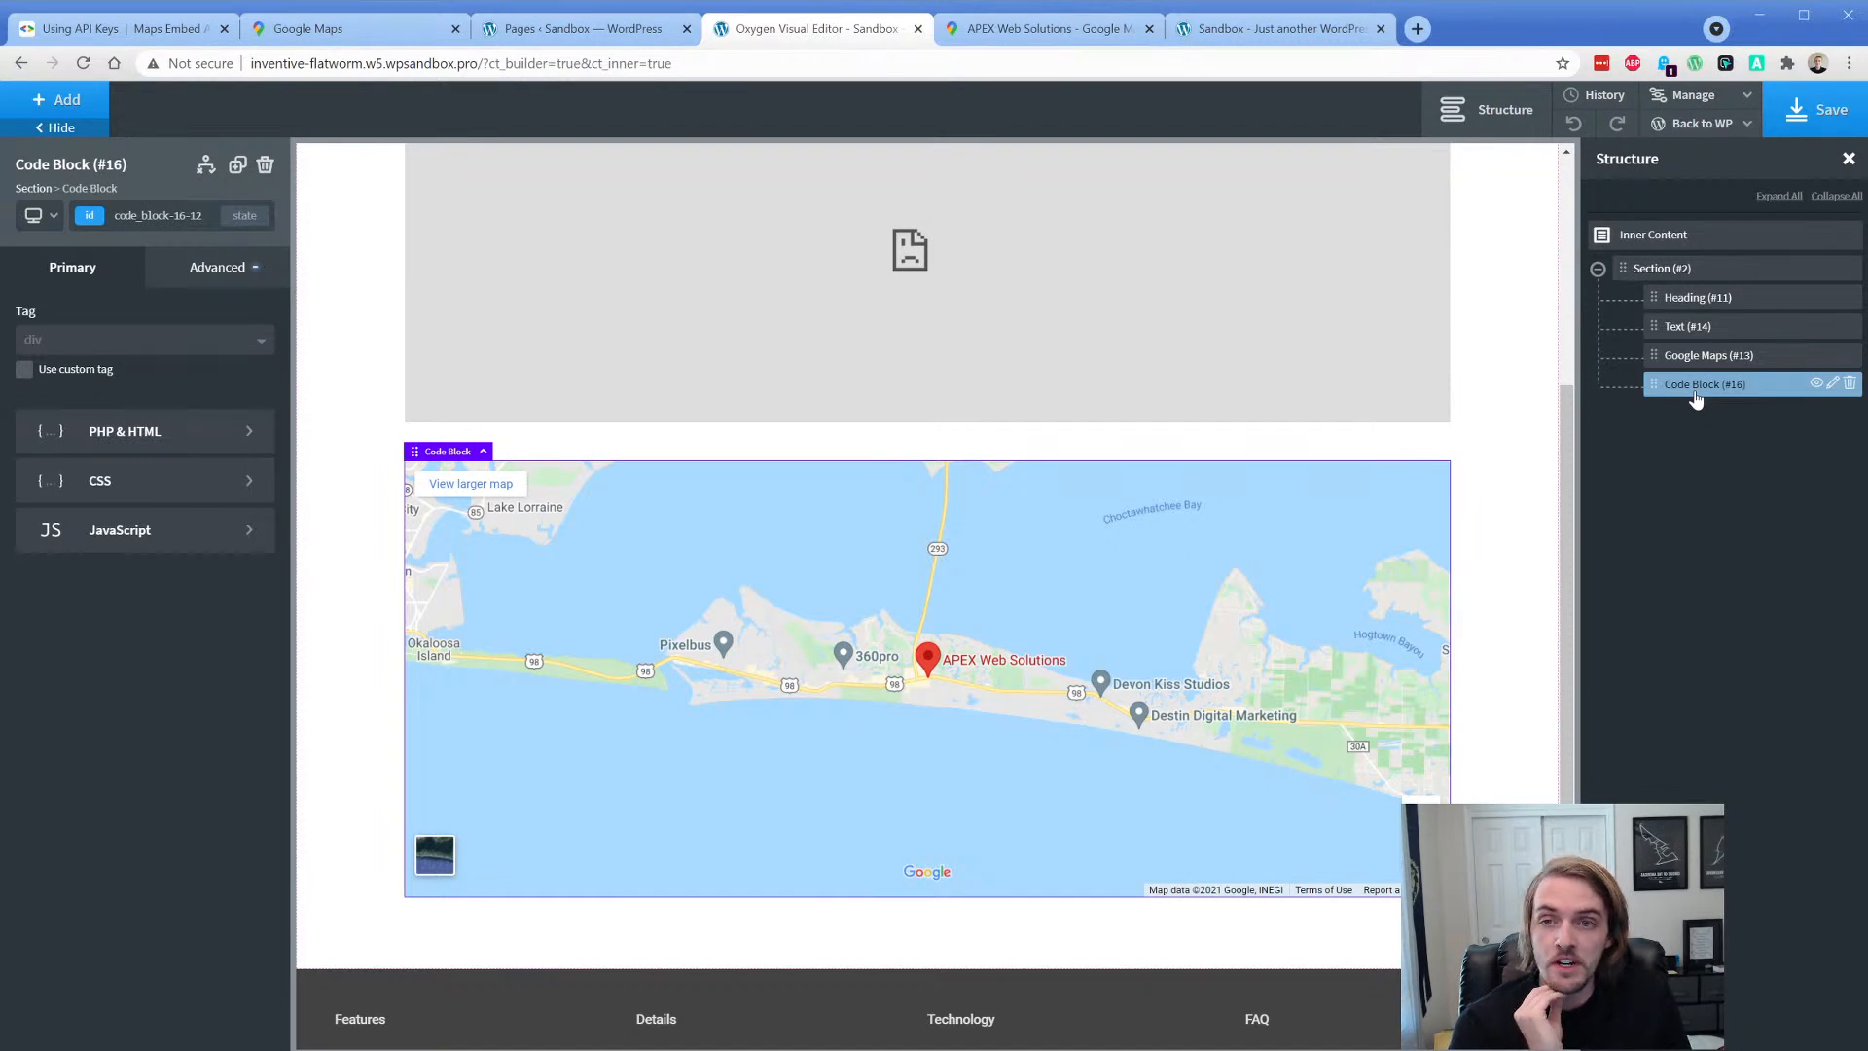
- Go from the Maps Embed API documentation to the Google Cloud Credentials page and select the APEX Destin project
{"action": "left_click", "coordinate": [151, 29]}
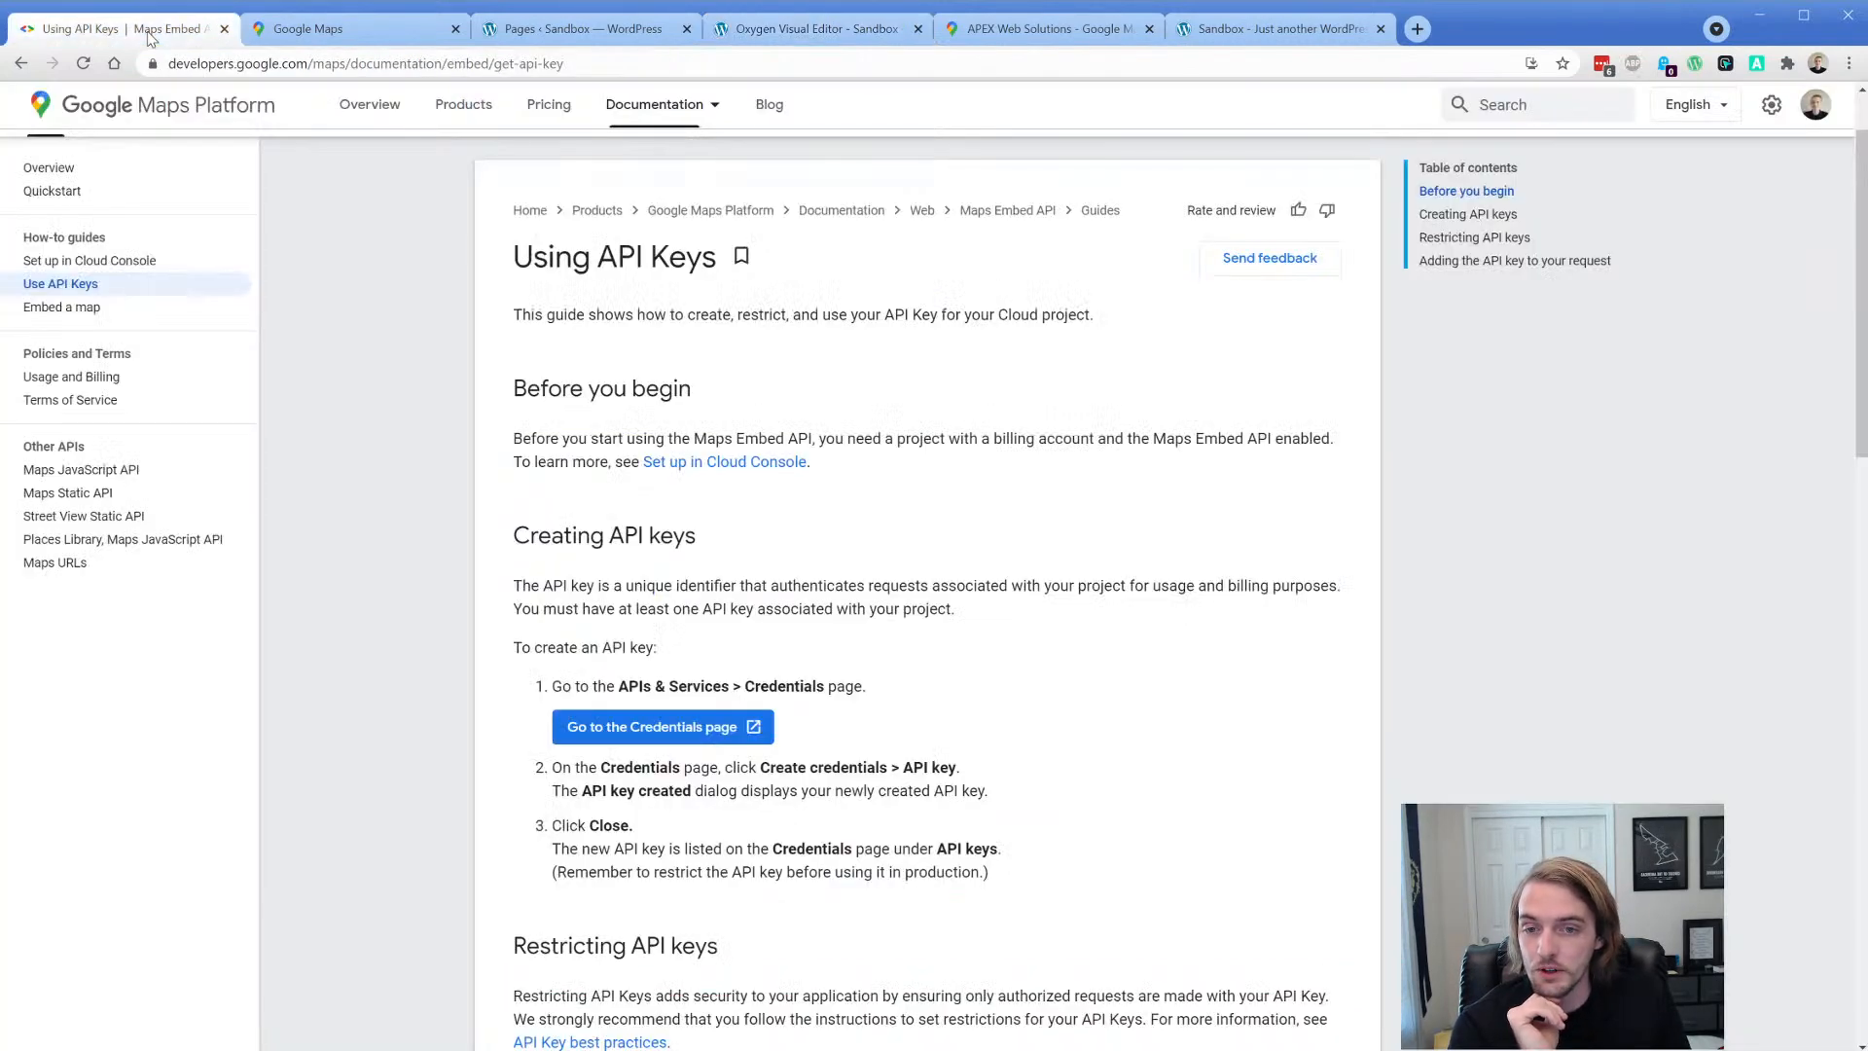
{"action": "left_click", "coordinate": [602, 736]}
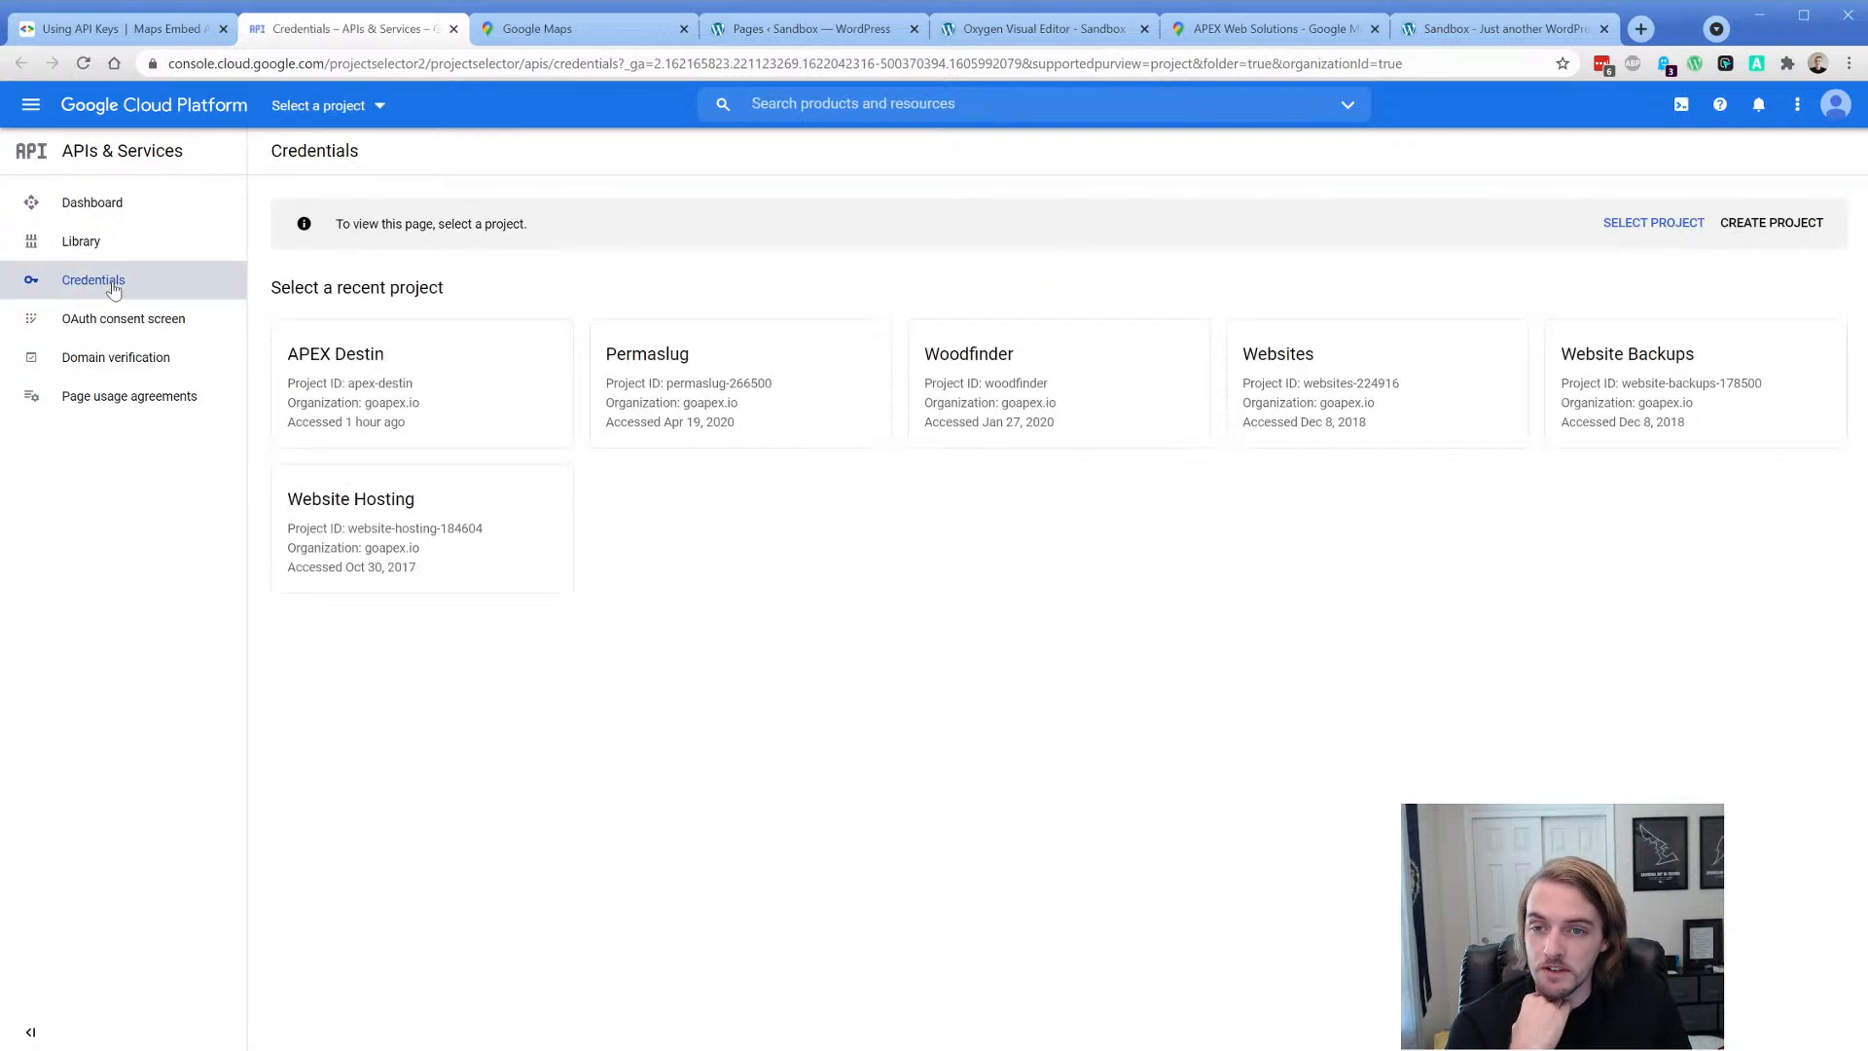
{"action": "left_click", "coordinate": [350, 389]}
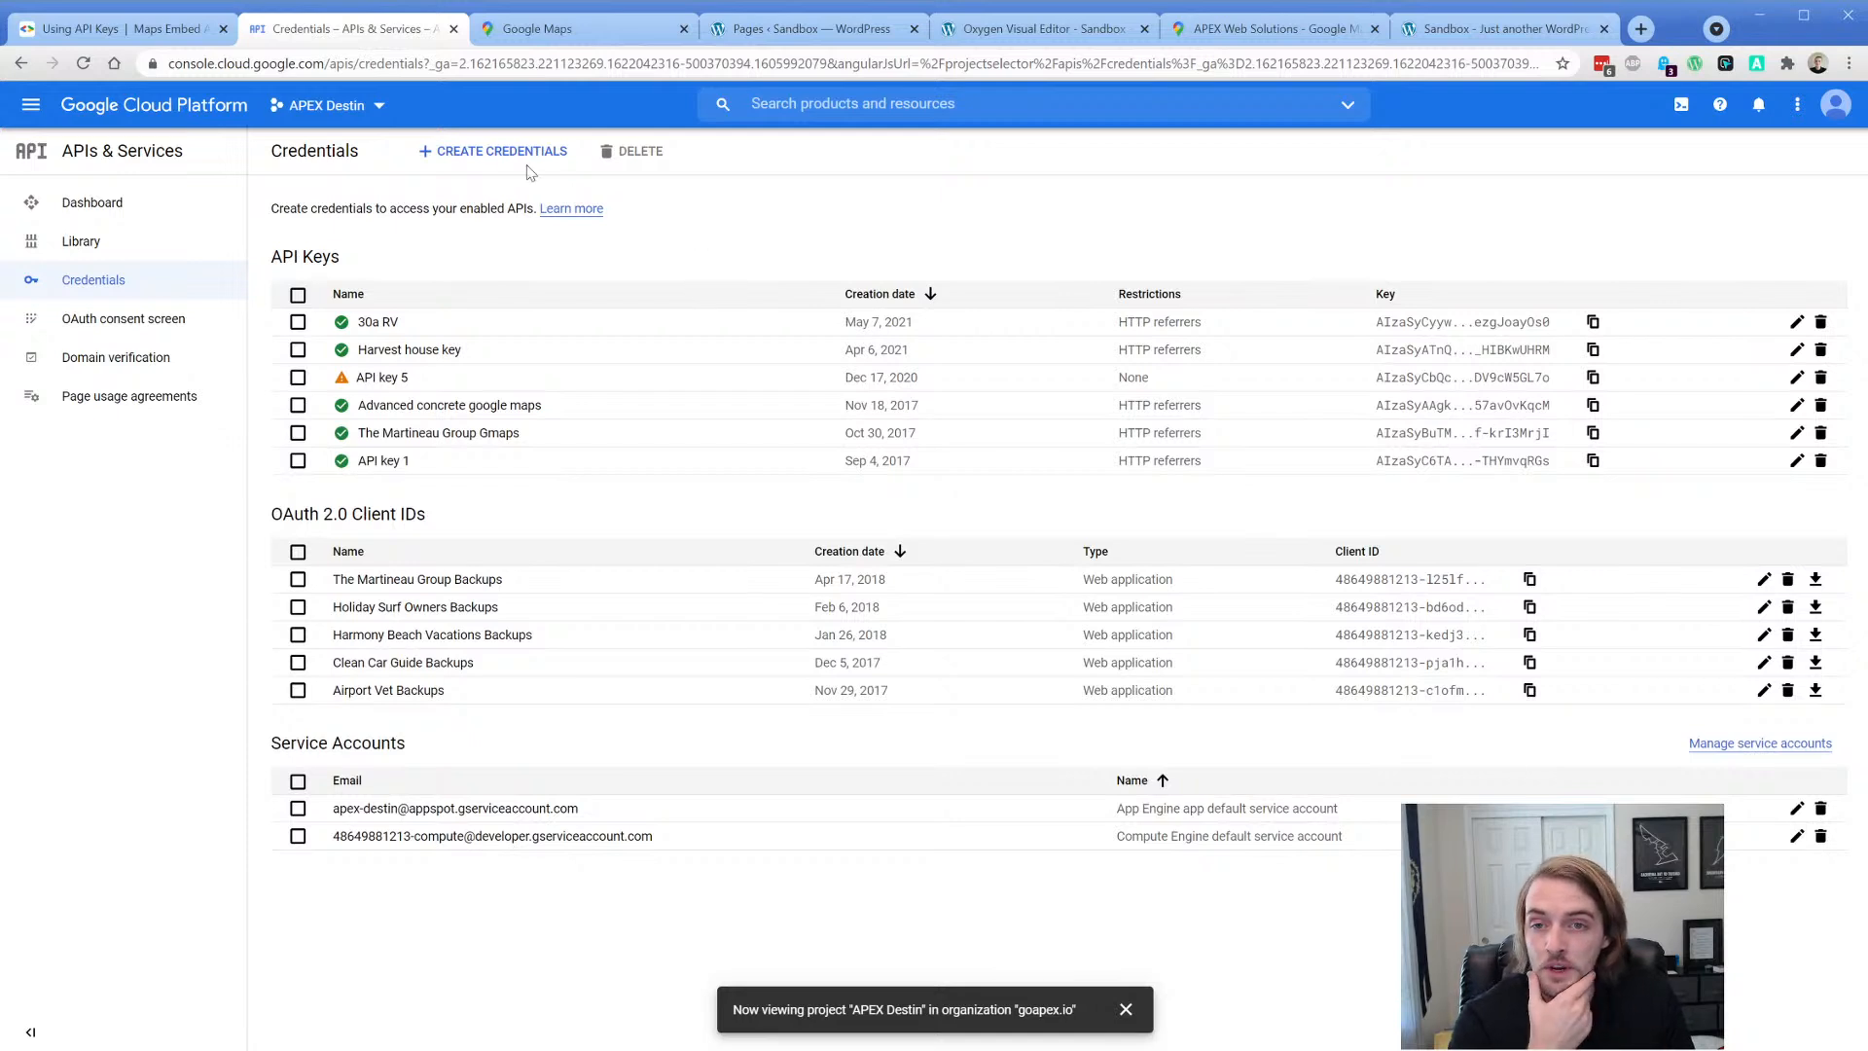
- Create a new API key in the APEX Destin project's credentials and view the generated key
{"action": "left_click", "coordinate": [496, 157]}
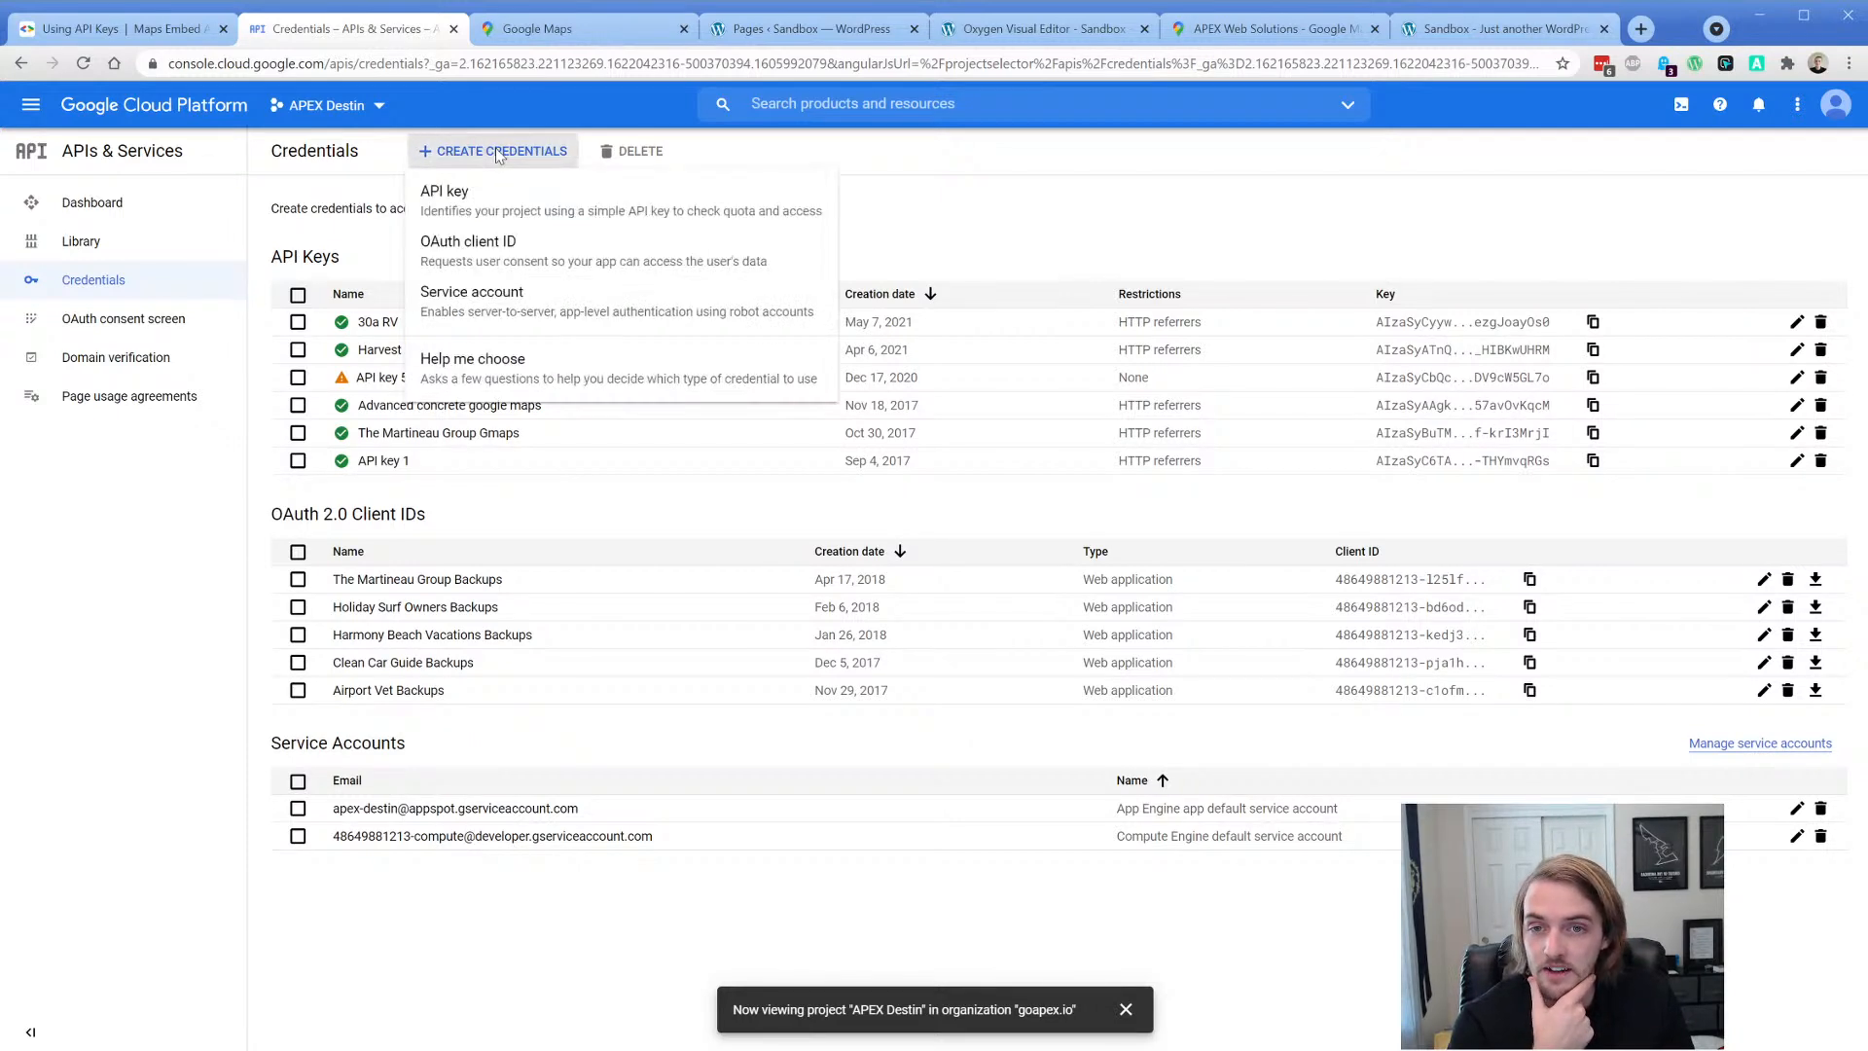
{"action": "left_click", "coordinate": [519, 214]}
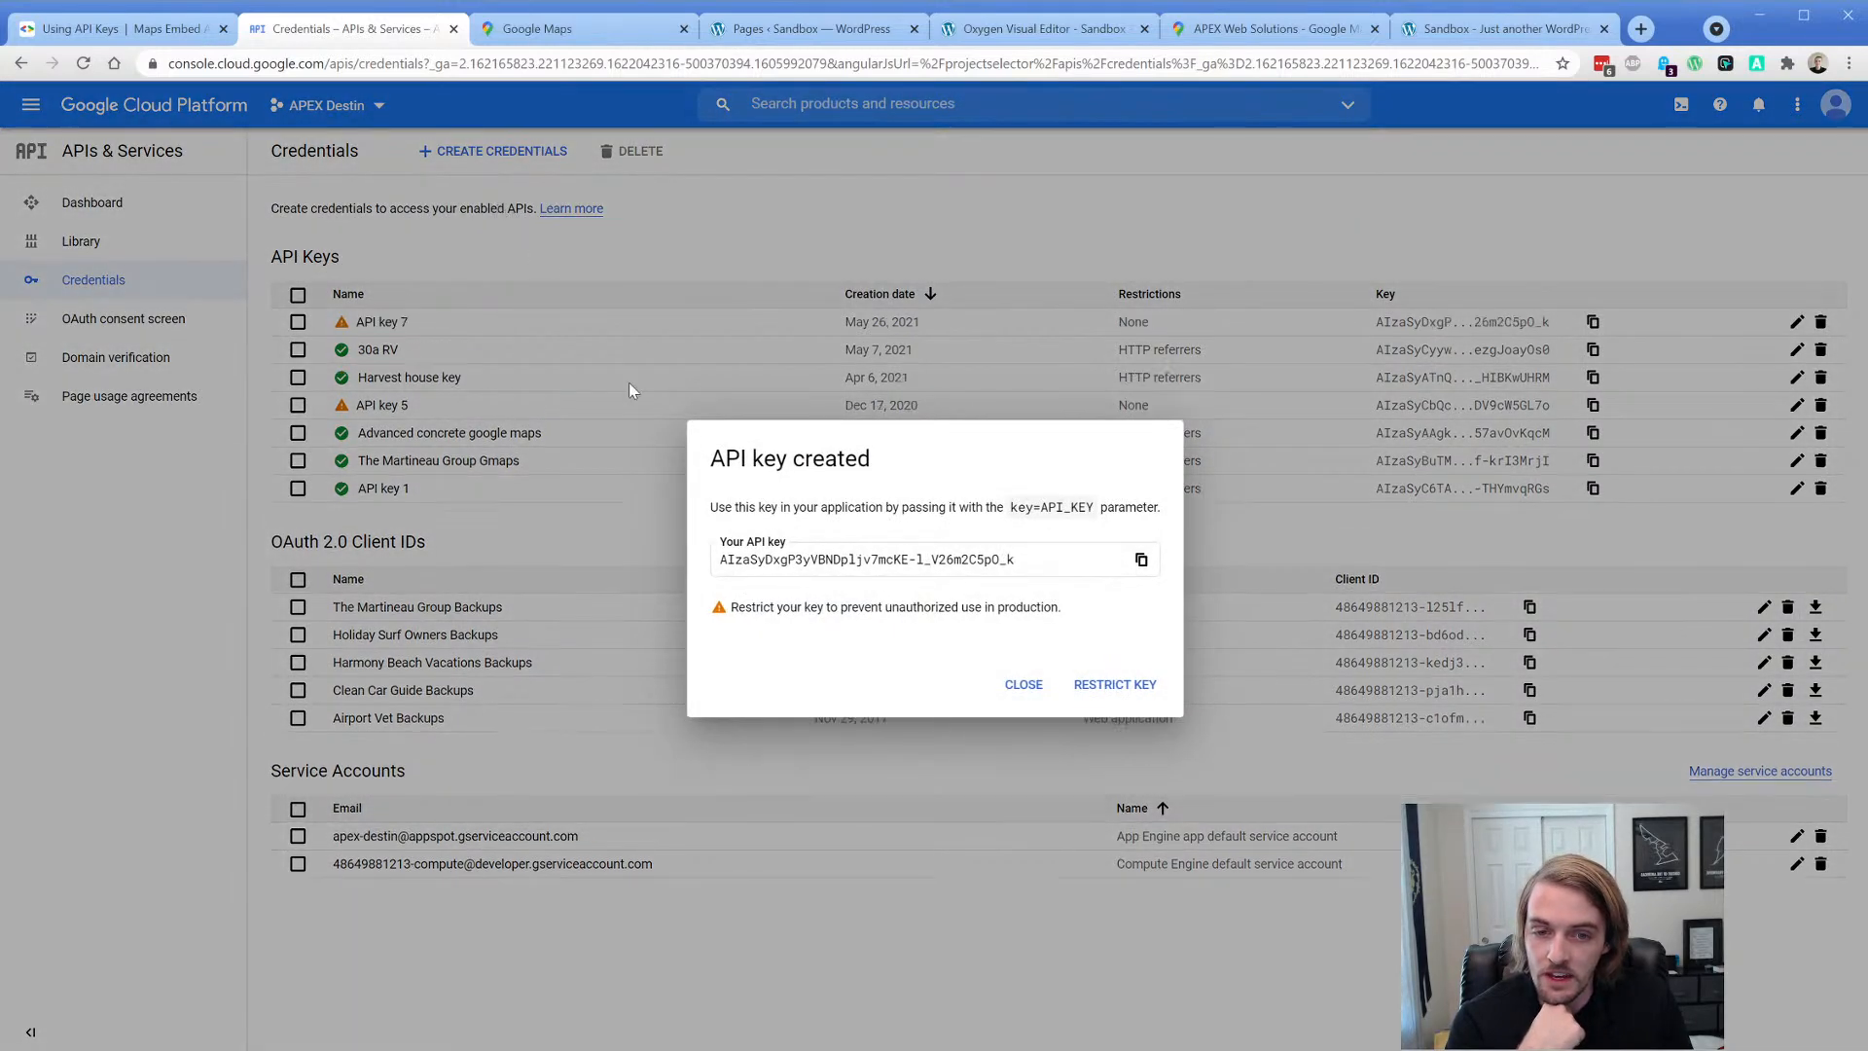
{"action": "left_click_drag", "start_coordinate": [724, 560], "coordinate": [1022, 559]}
{"action": "left_click", "coordinate": [1036, 559]}
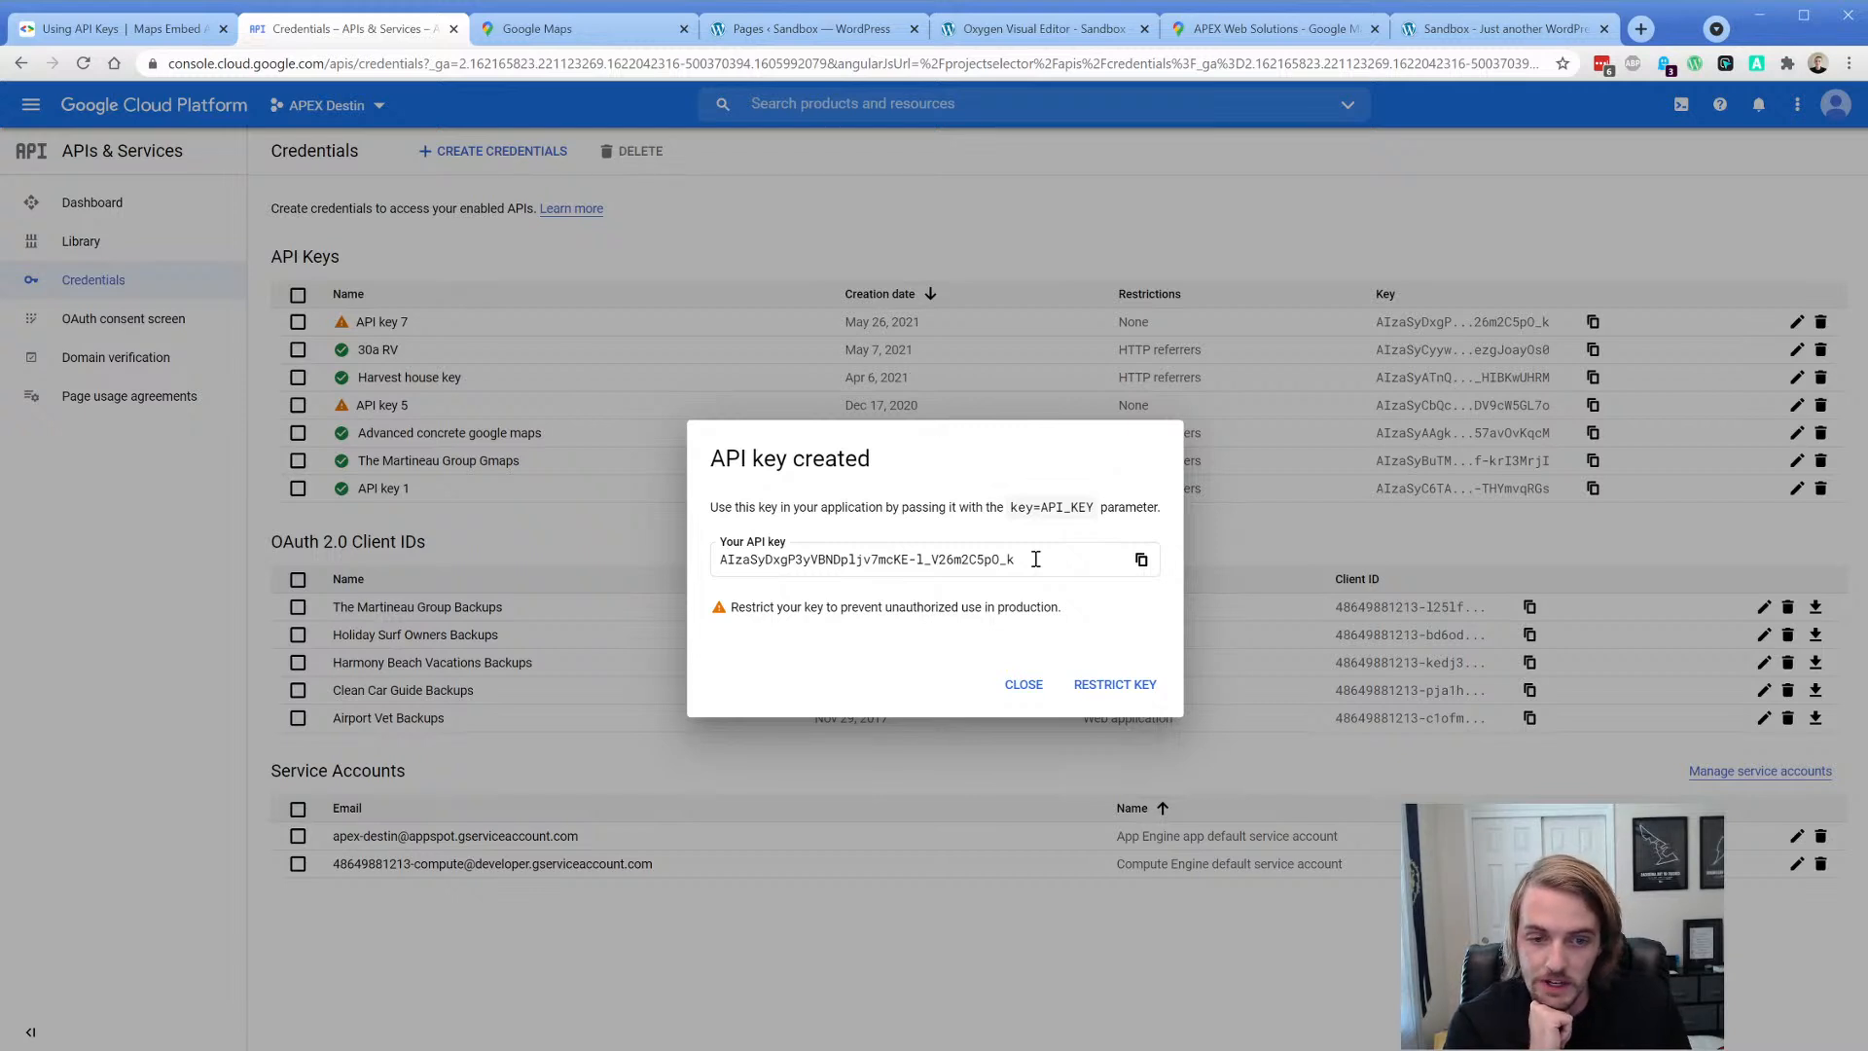
- Set the new API key's application restriction to HTTP referrers (web sites) and name the key "Live stream"
{"action": "left_click", "coordinate": [1101, 686]}
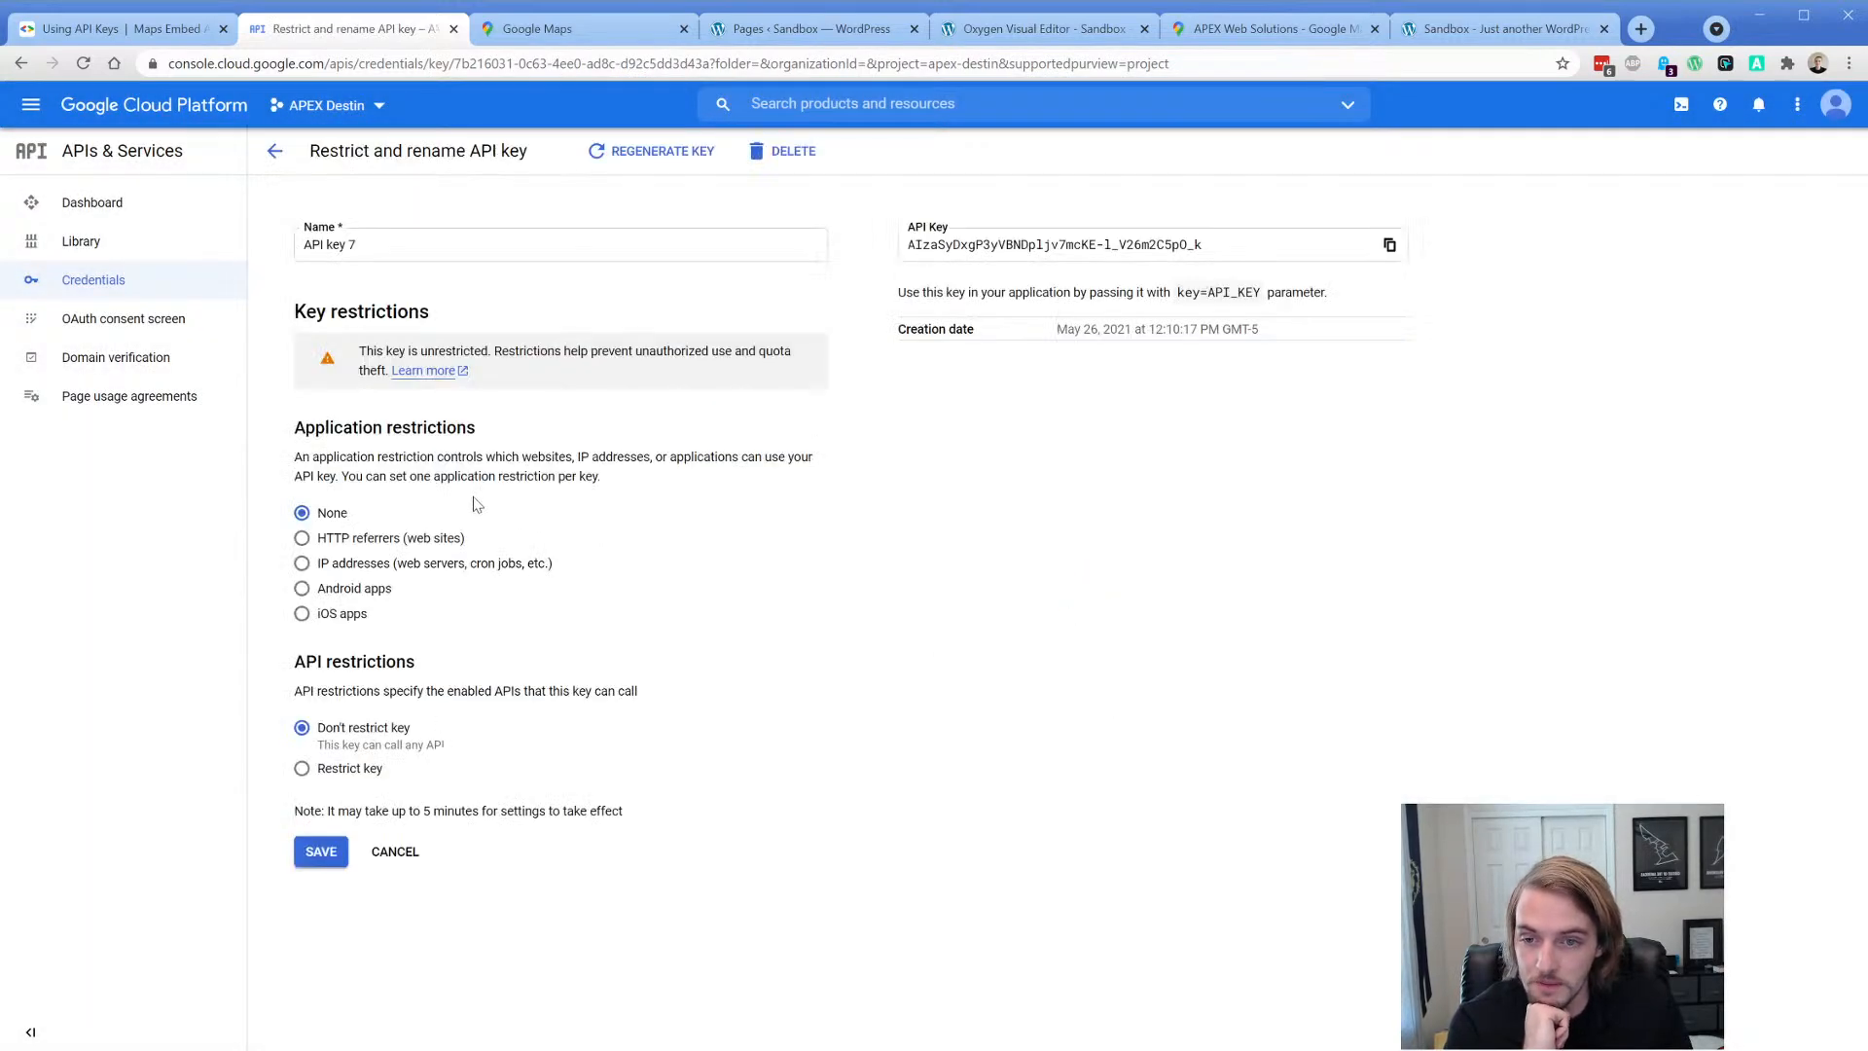
{"action": "left_click", "coordinate": [360, 541]}
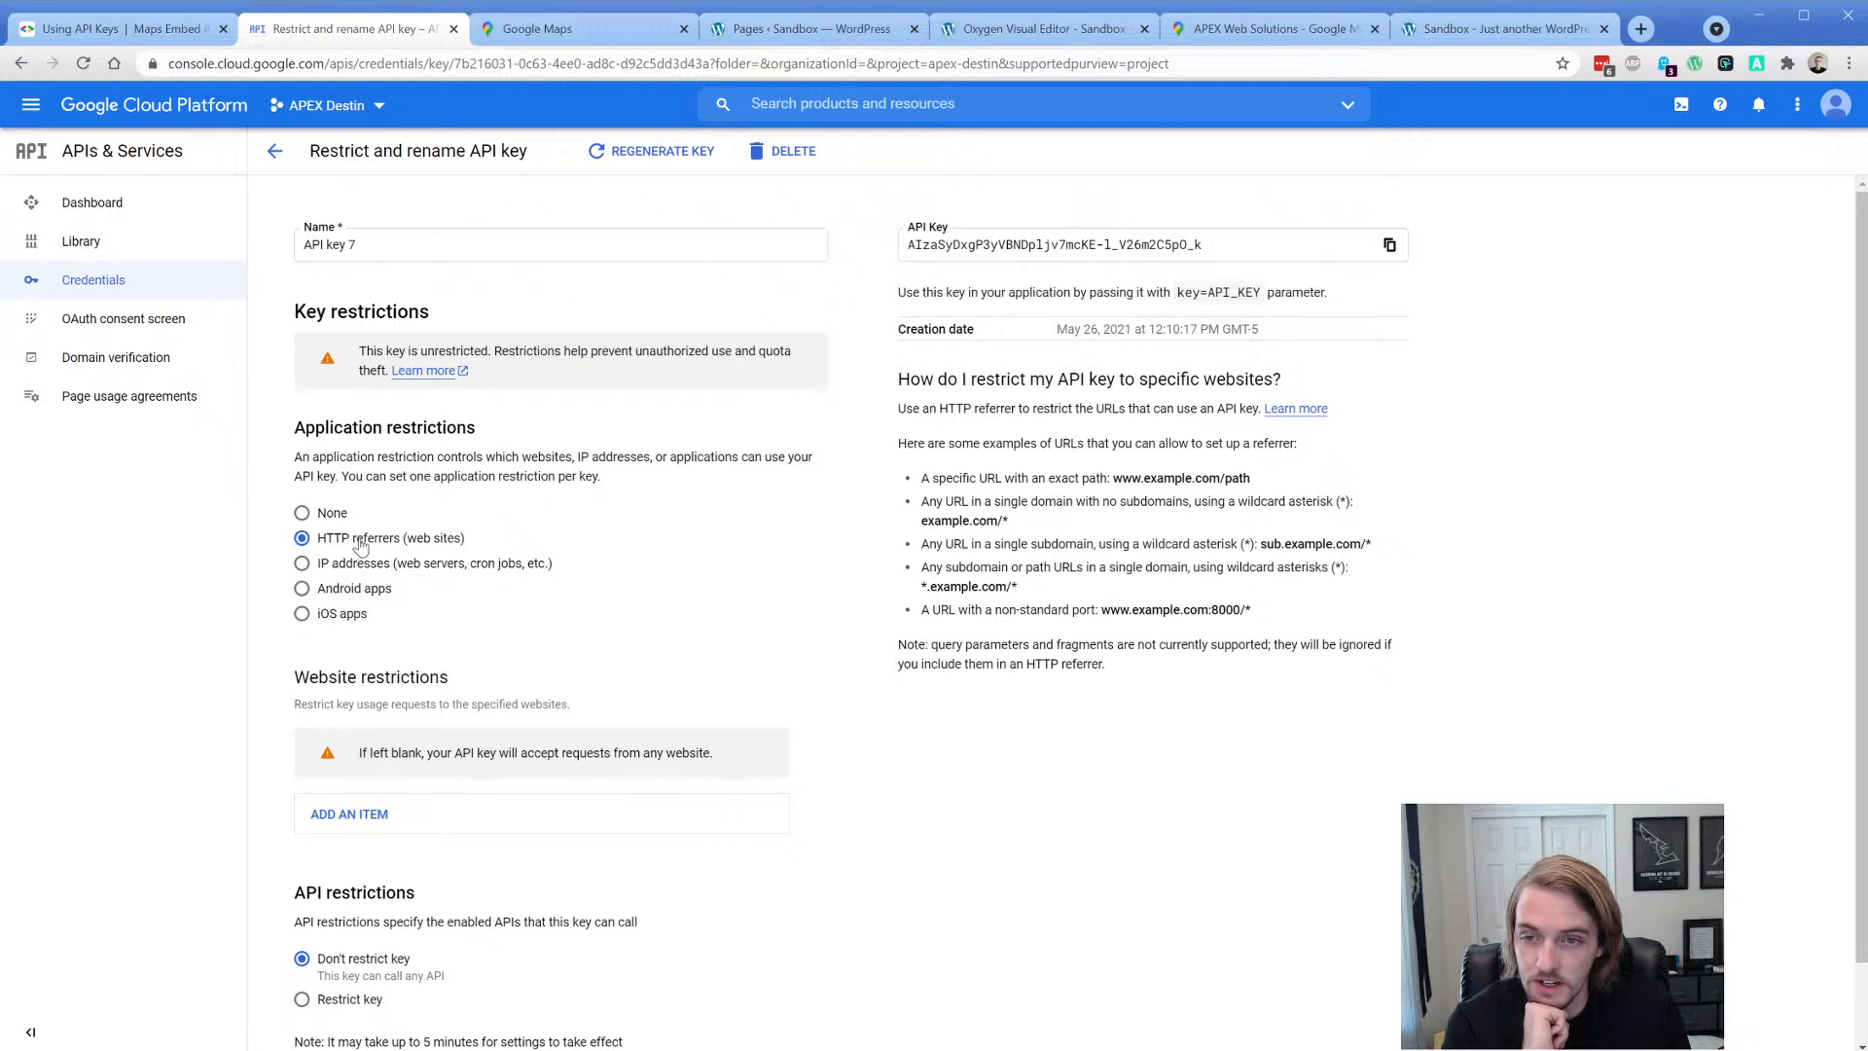
{"action": "left_click", "coordinate": [397, 259]}
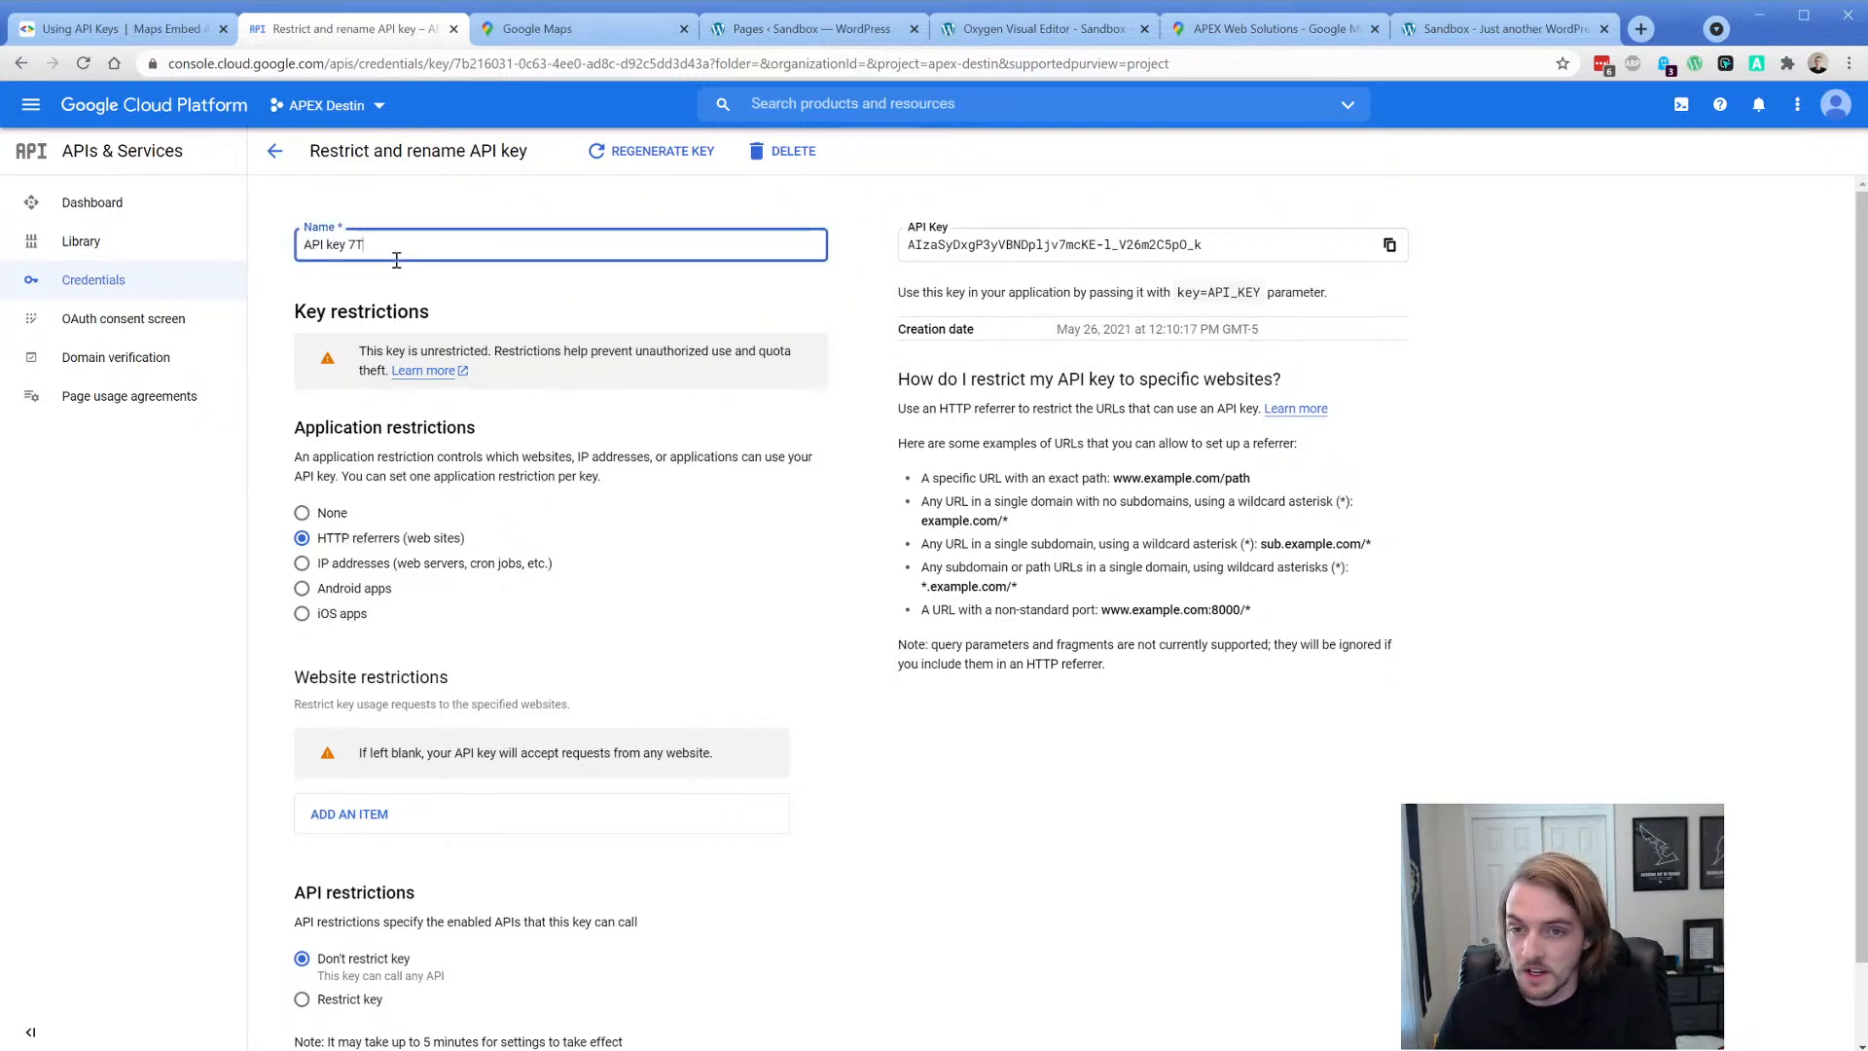
{"action": "key", "text": "ctrl+a"}
{"action": "type", "text": "Live stream"}
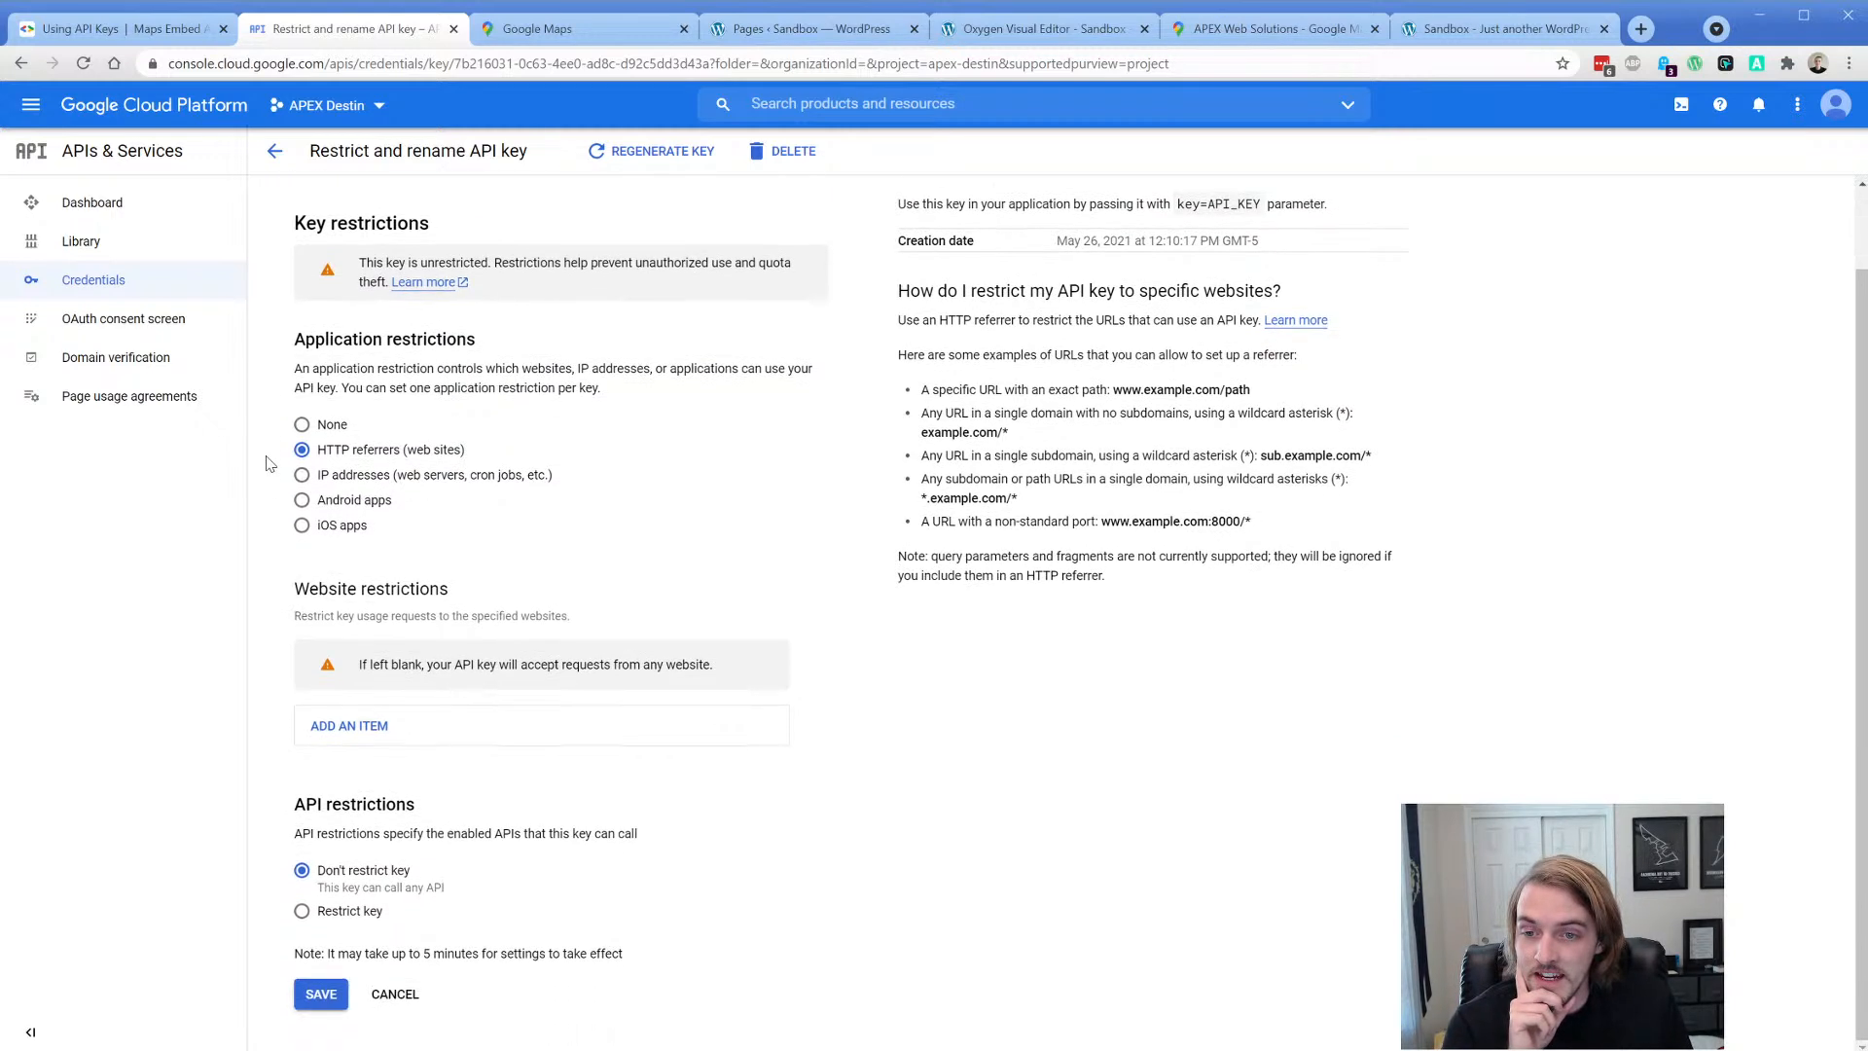
- Add a new website restriction item to the key and copy the sandbox site's domain from the WordPress admin address
{"action": "scroll", "coordinate": [278, 465], "scroll_direction": "down", "scroll_amount": 1}
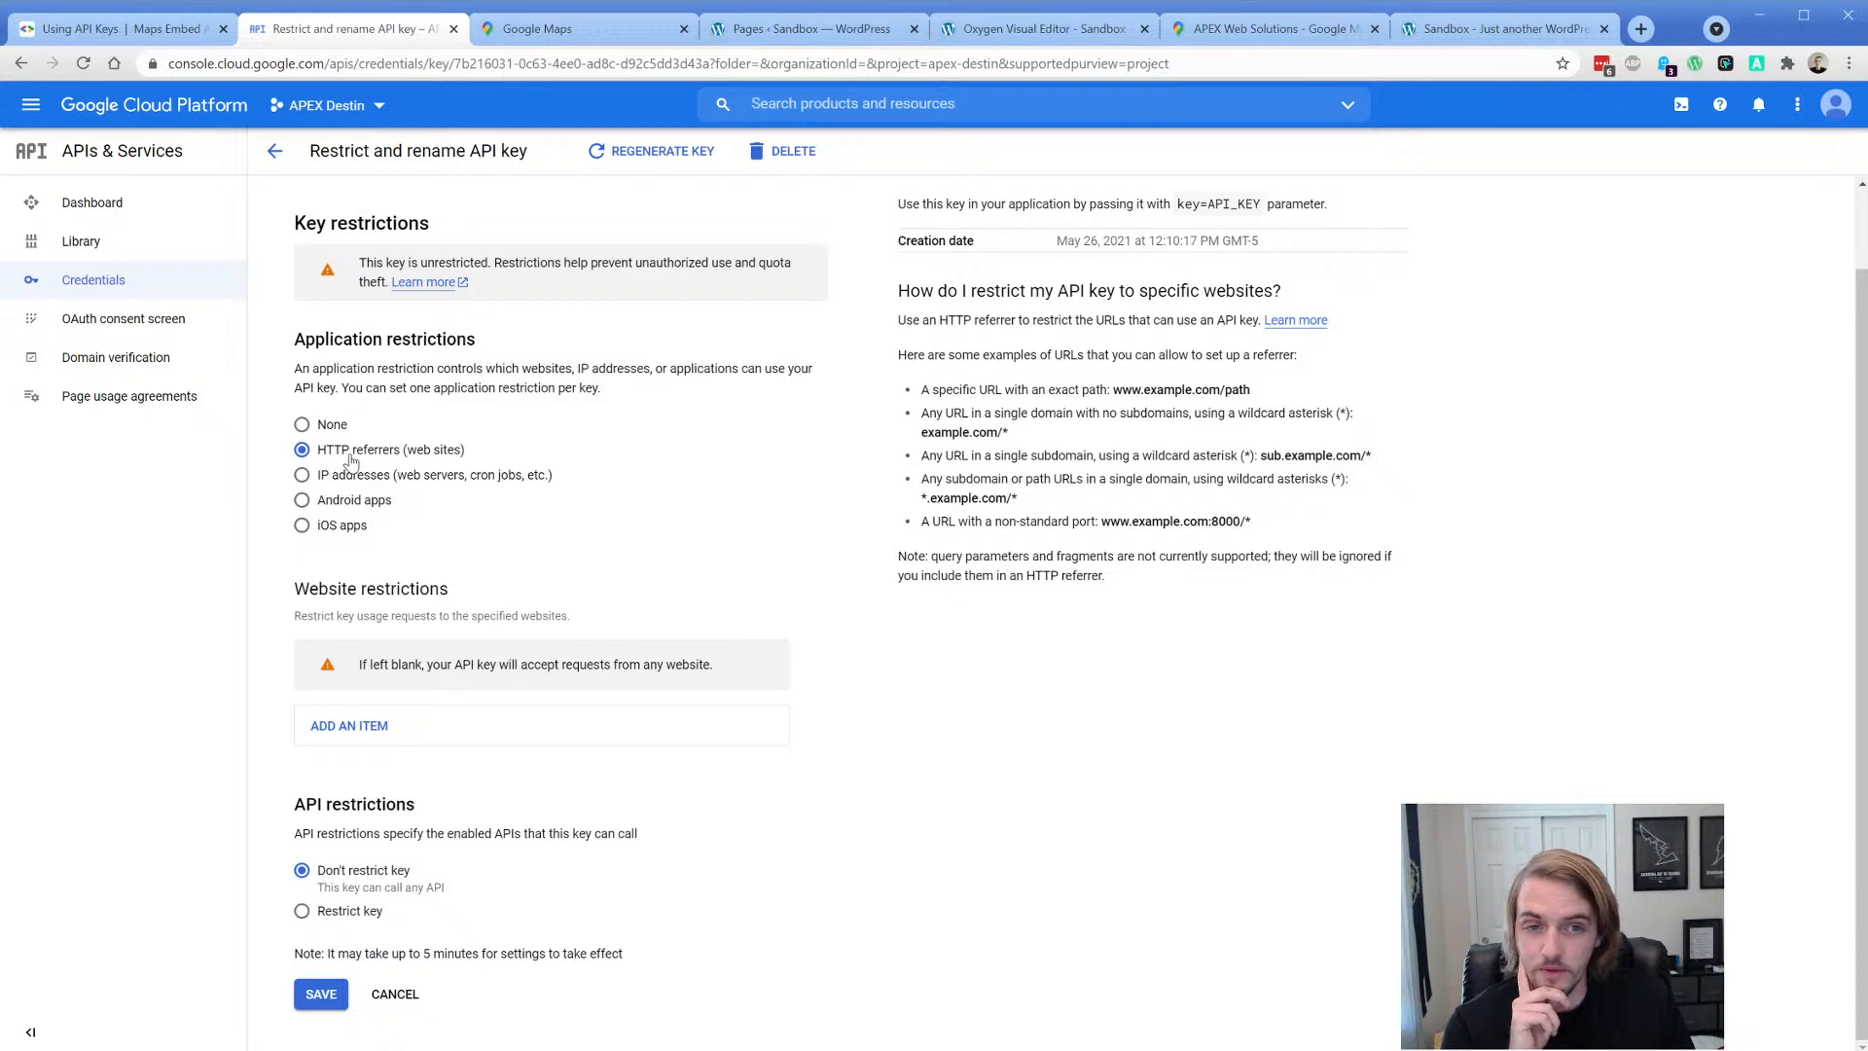
{"action": "left_click", "coordinate": [369, 727]}
{"action": "scroll", "coordinate": [282, 710], "scroll_direction": "down", "scroll_amount": 2}
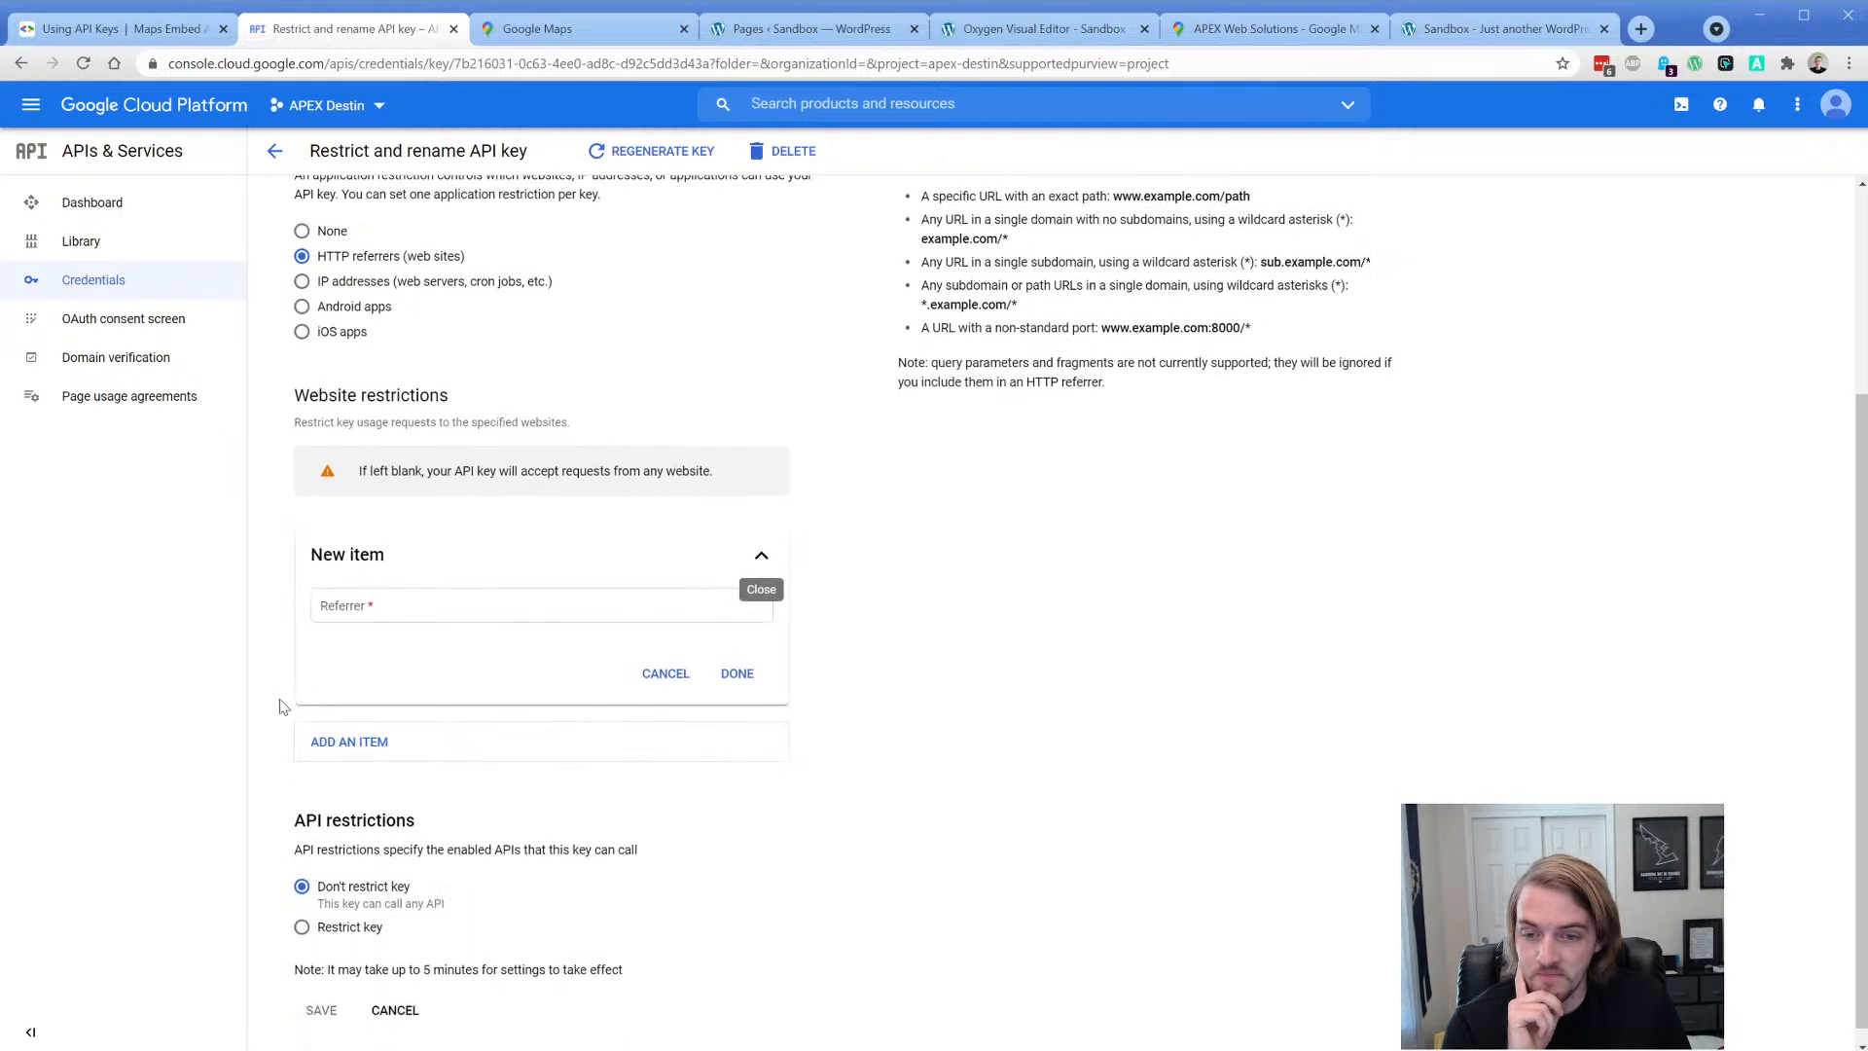
{"action": "left_click", "coordinate": [382, 615]}
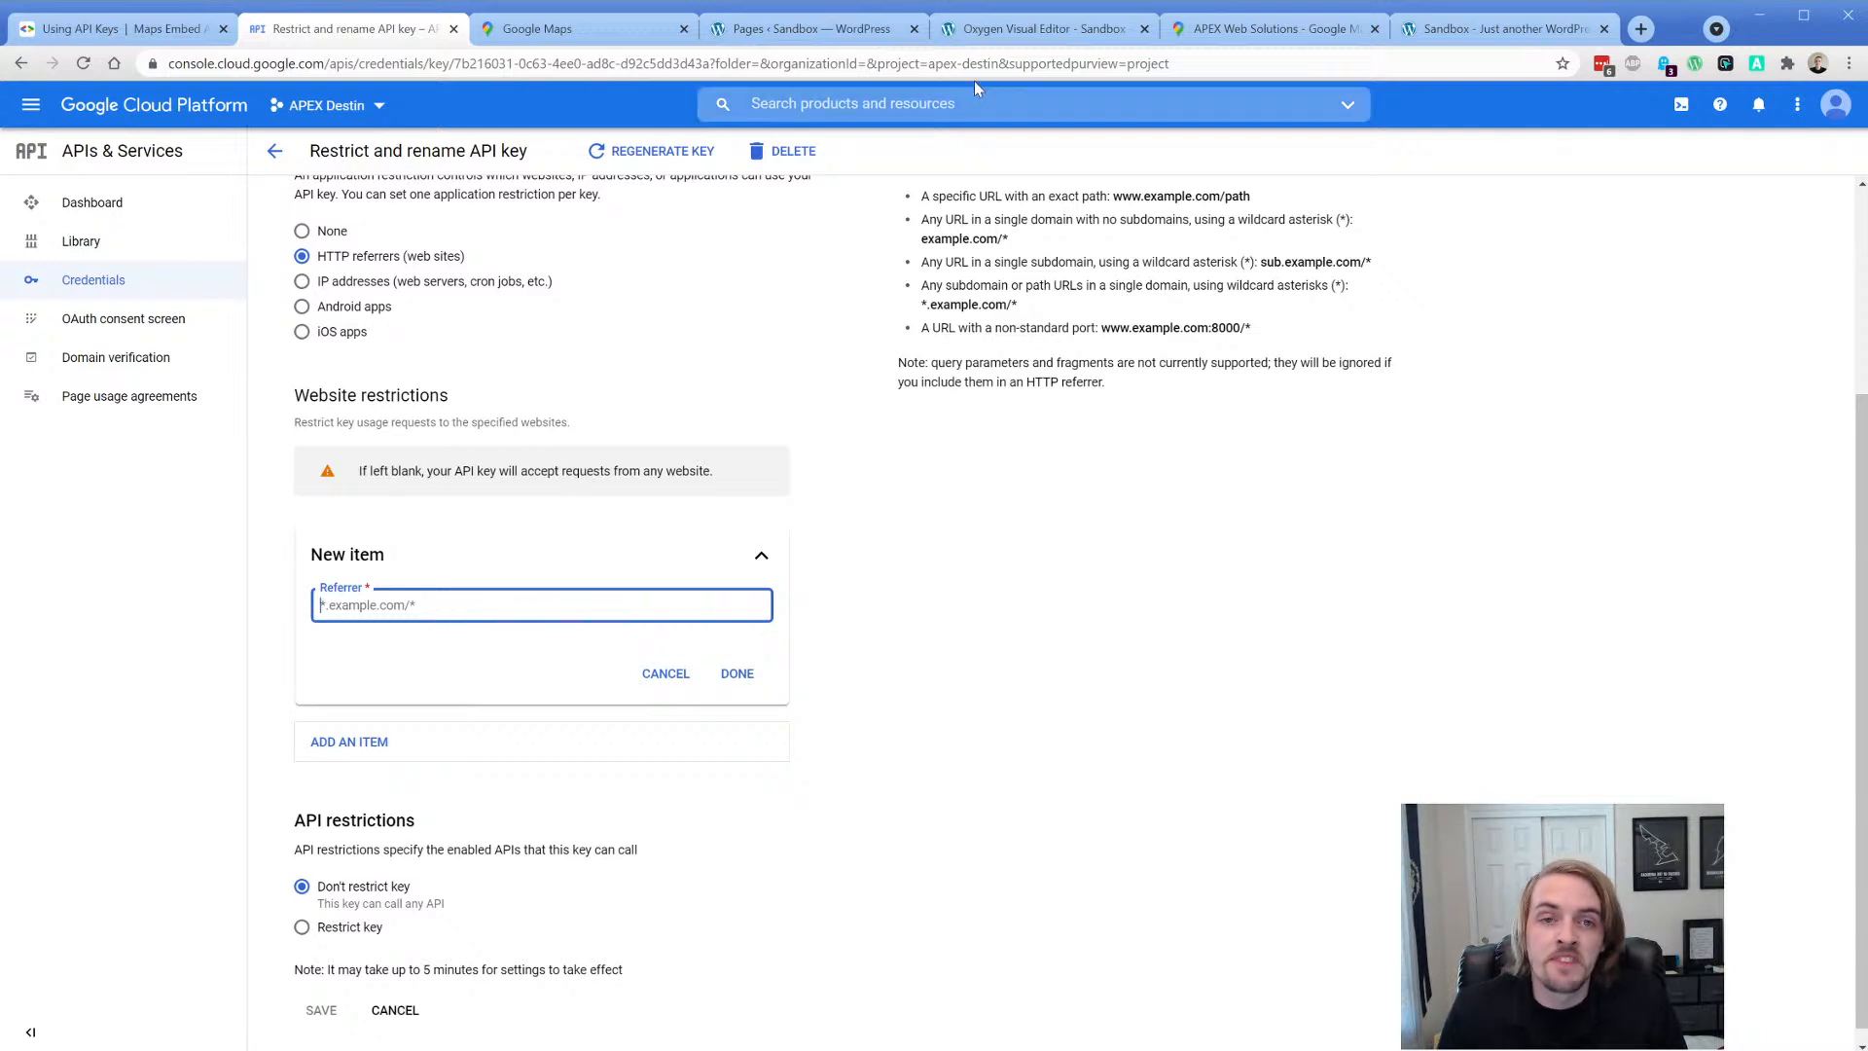
{"action": "left_click", "coordinate": [808, 28]}
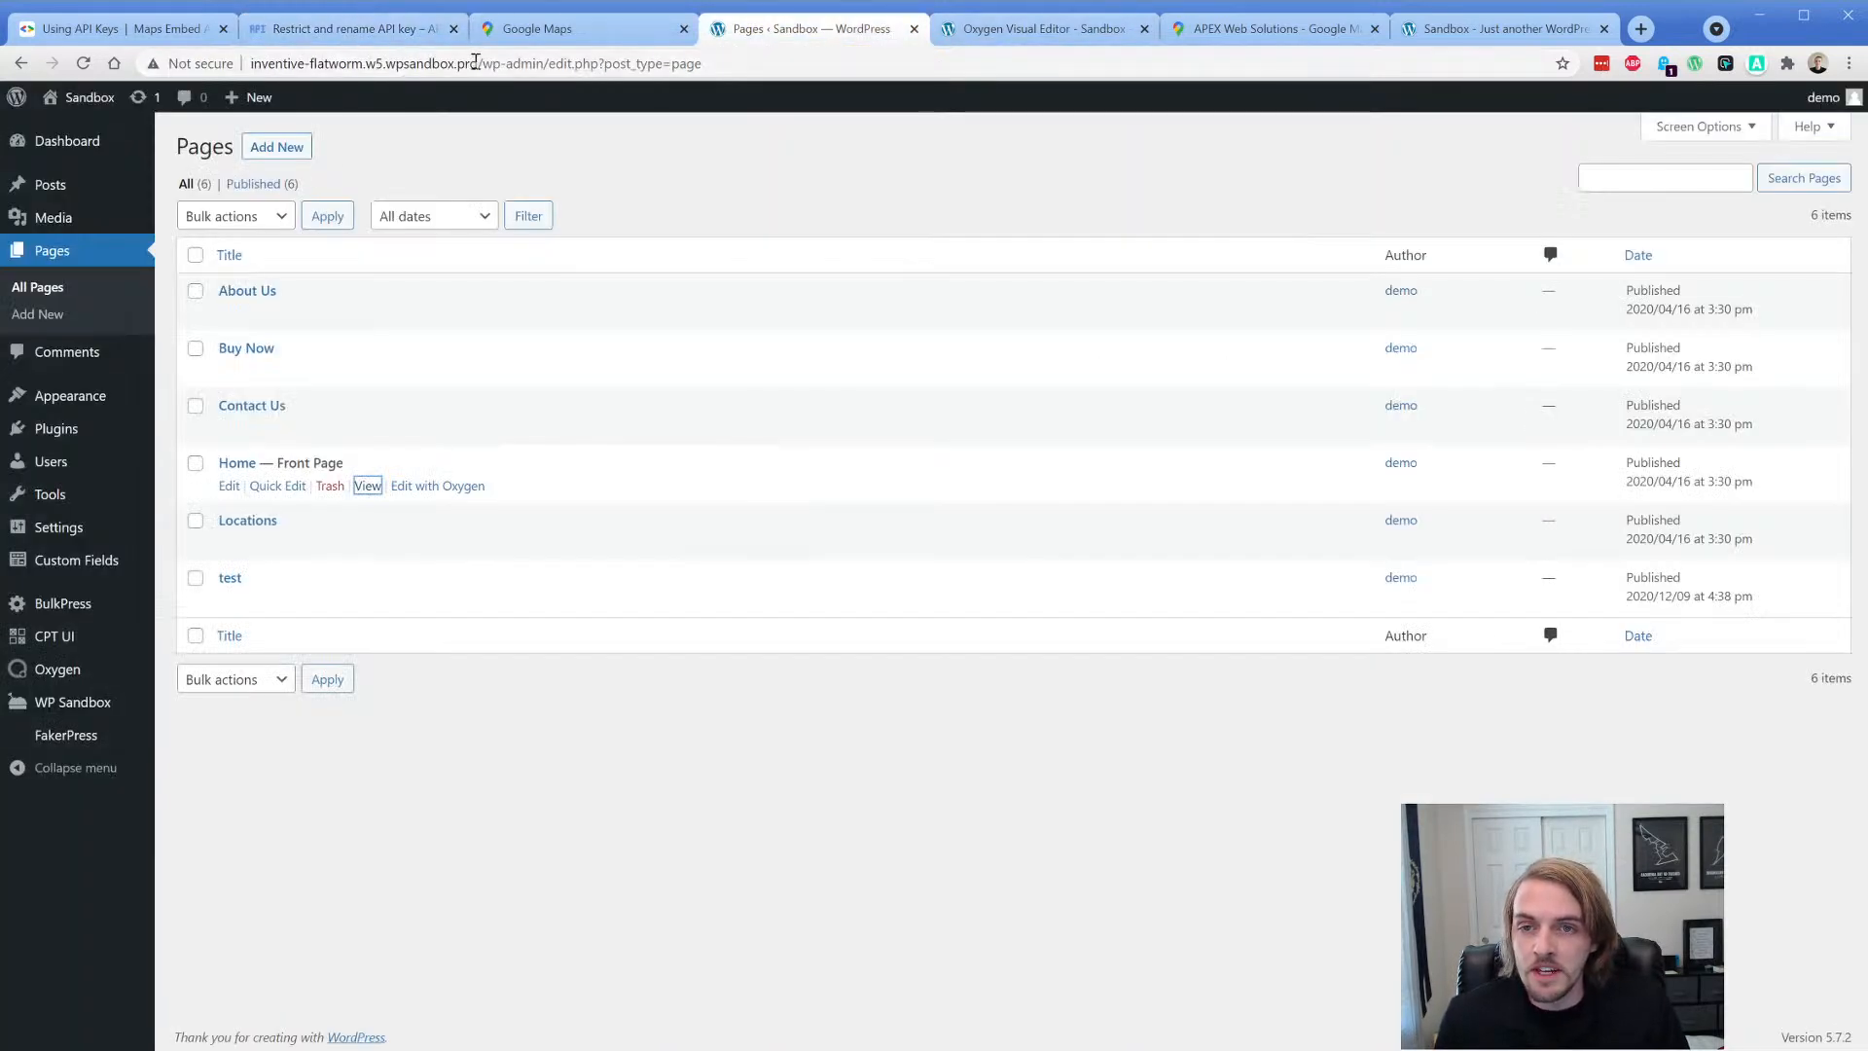
{"action": "left_click_drag", "start_coordinate": [476, 62], "coordinate": [250, 64]}
{"action": "key", "text": "ctrl+c"}
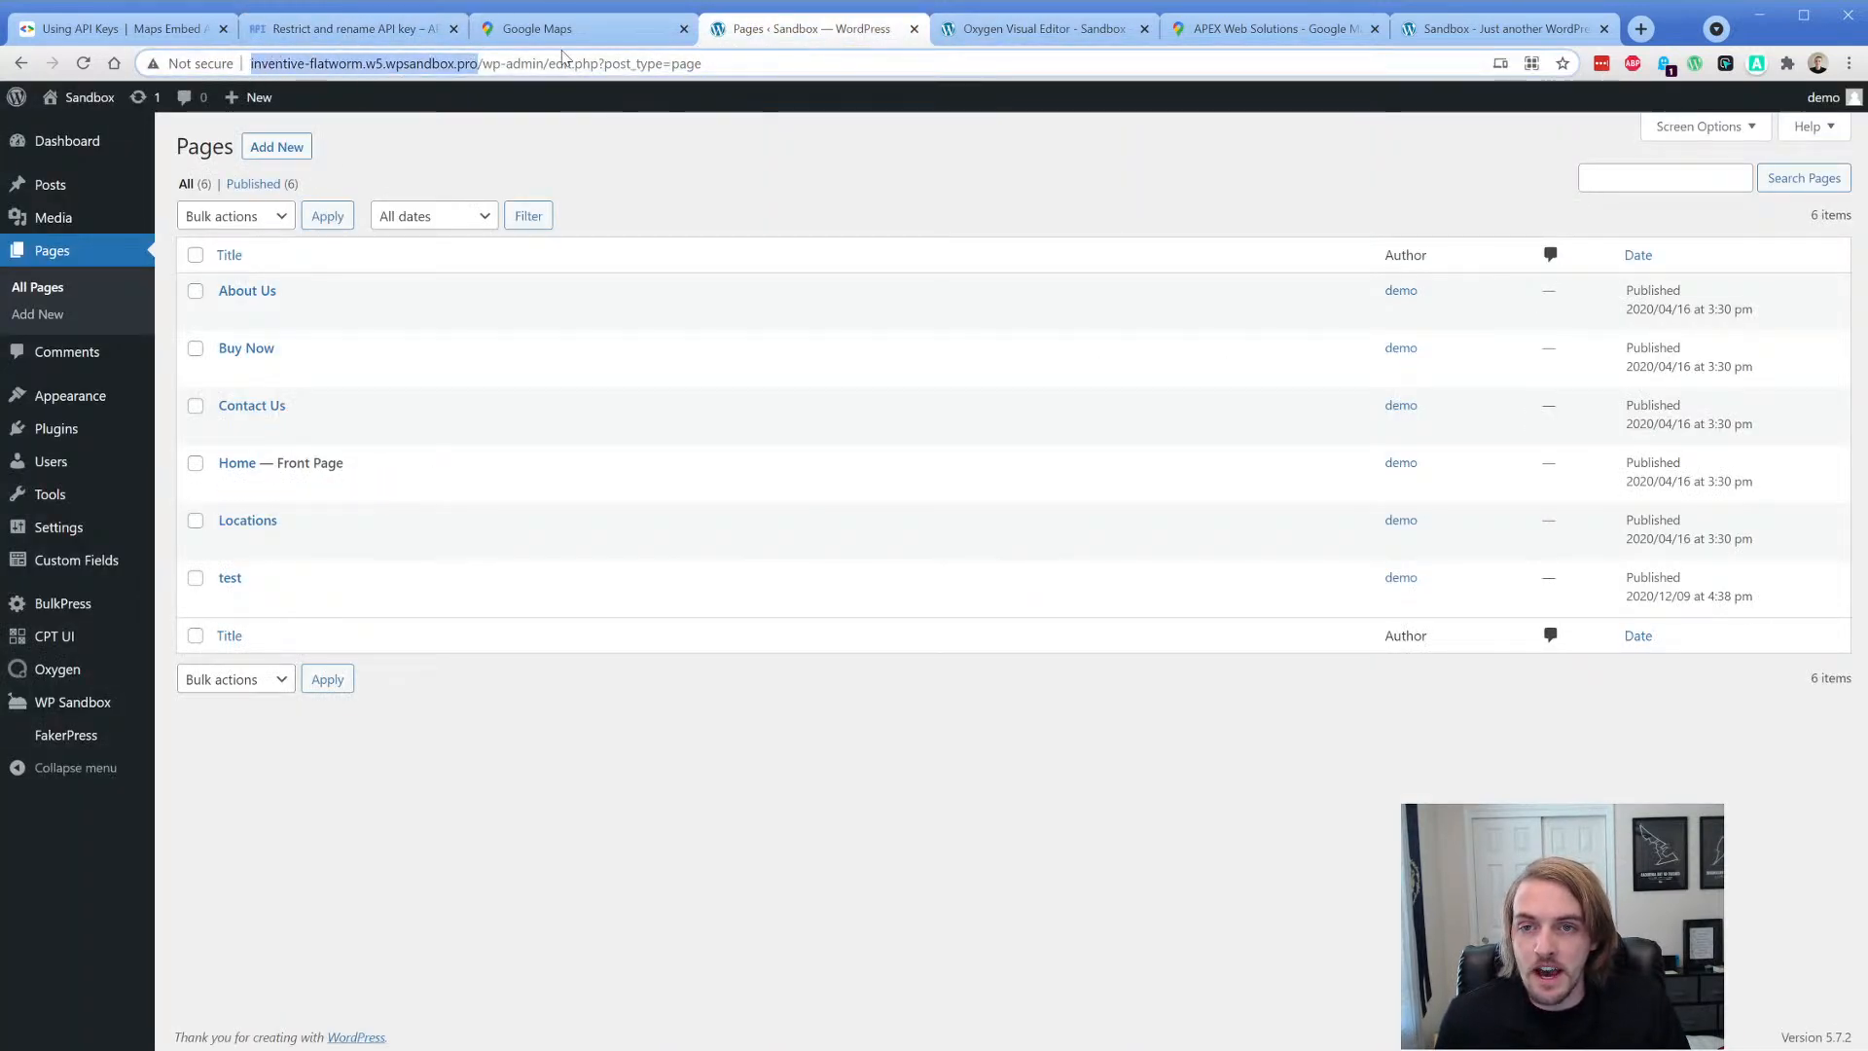
- Set the key's allowed referrer to inventive-flatworm.w5.wpsandbox.pro/* and save the API key restrictions
{"action": "left_click", "coordinate": [126, 28]}
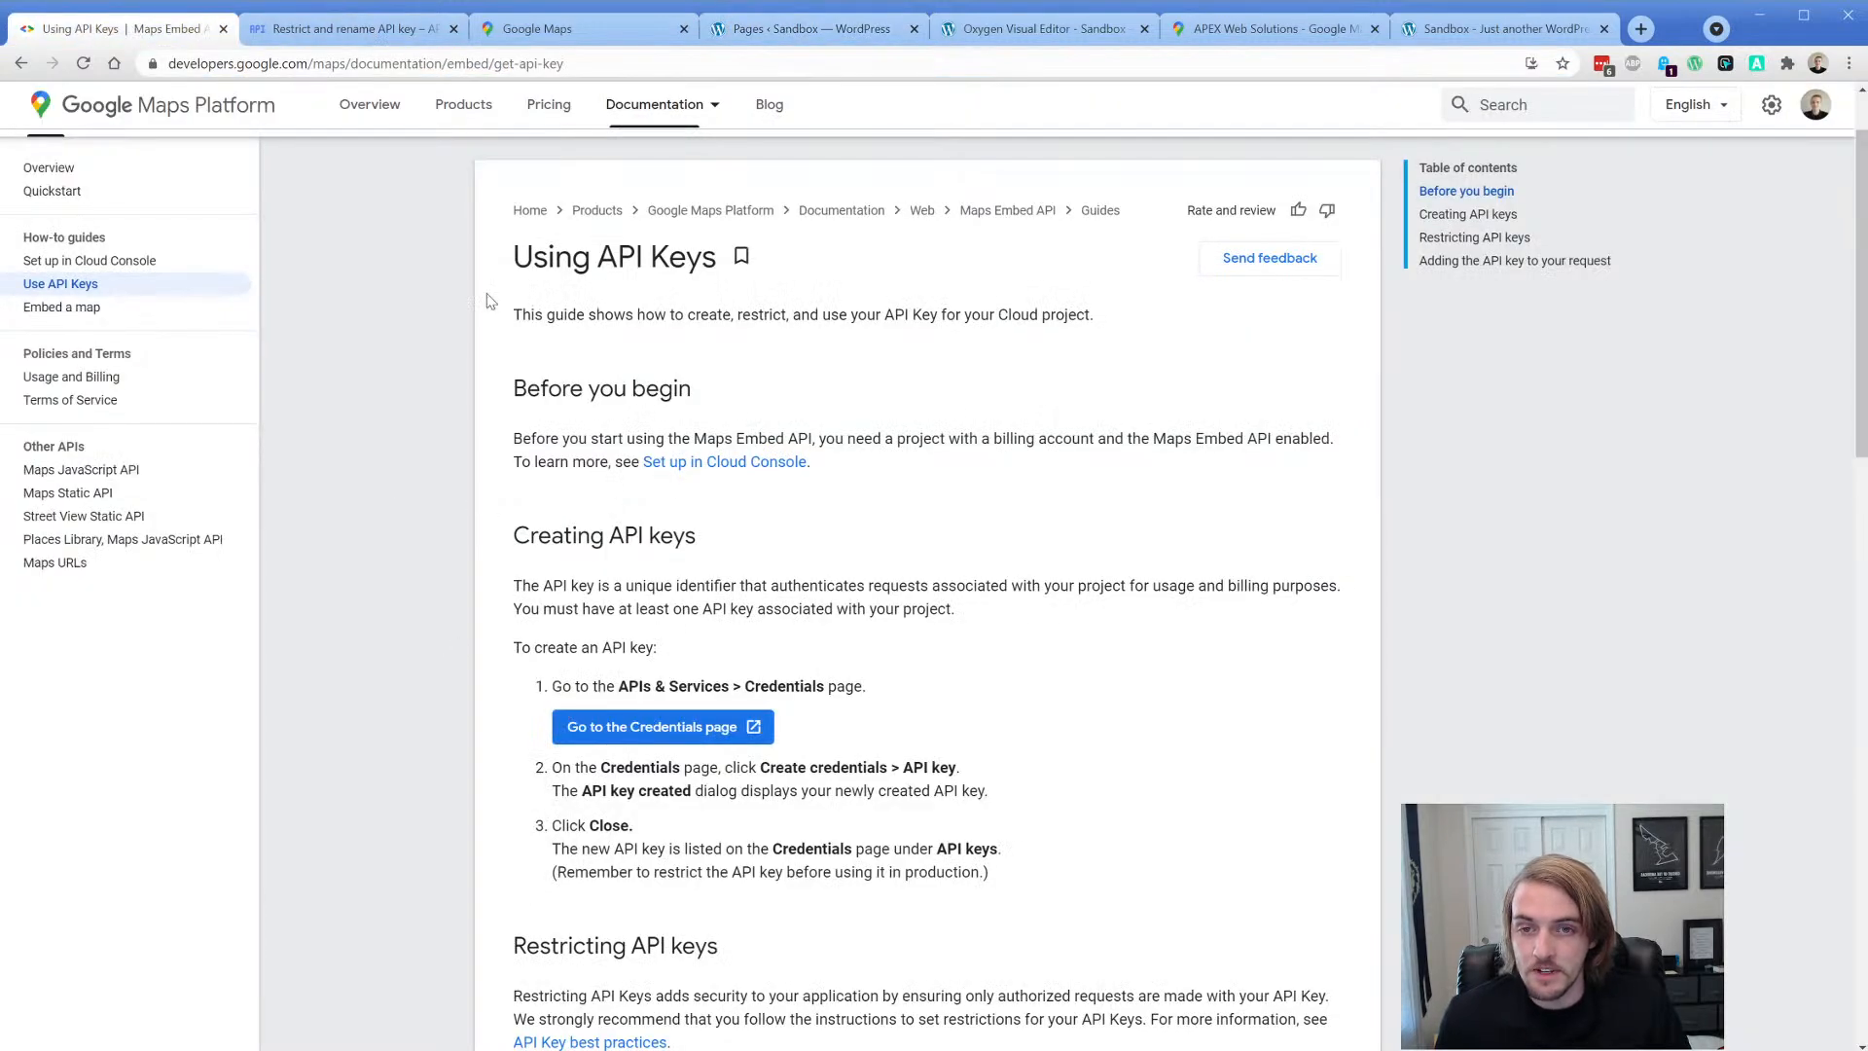
{"action": "left_click", "coordinate": [327, 35]}
{"action": "key", "text": "ctrl+v"}
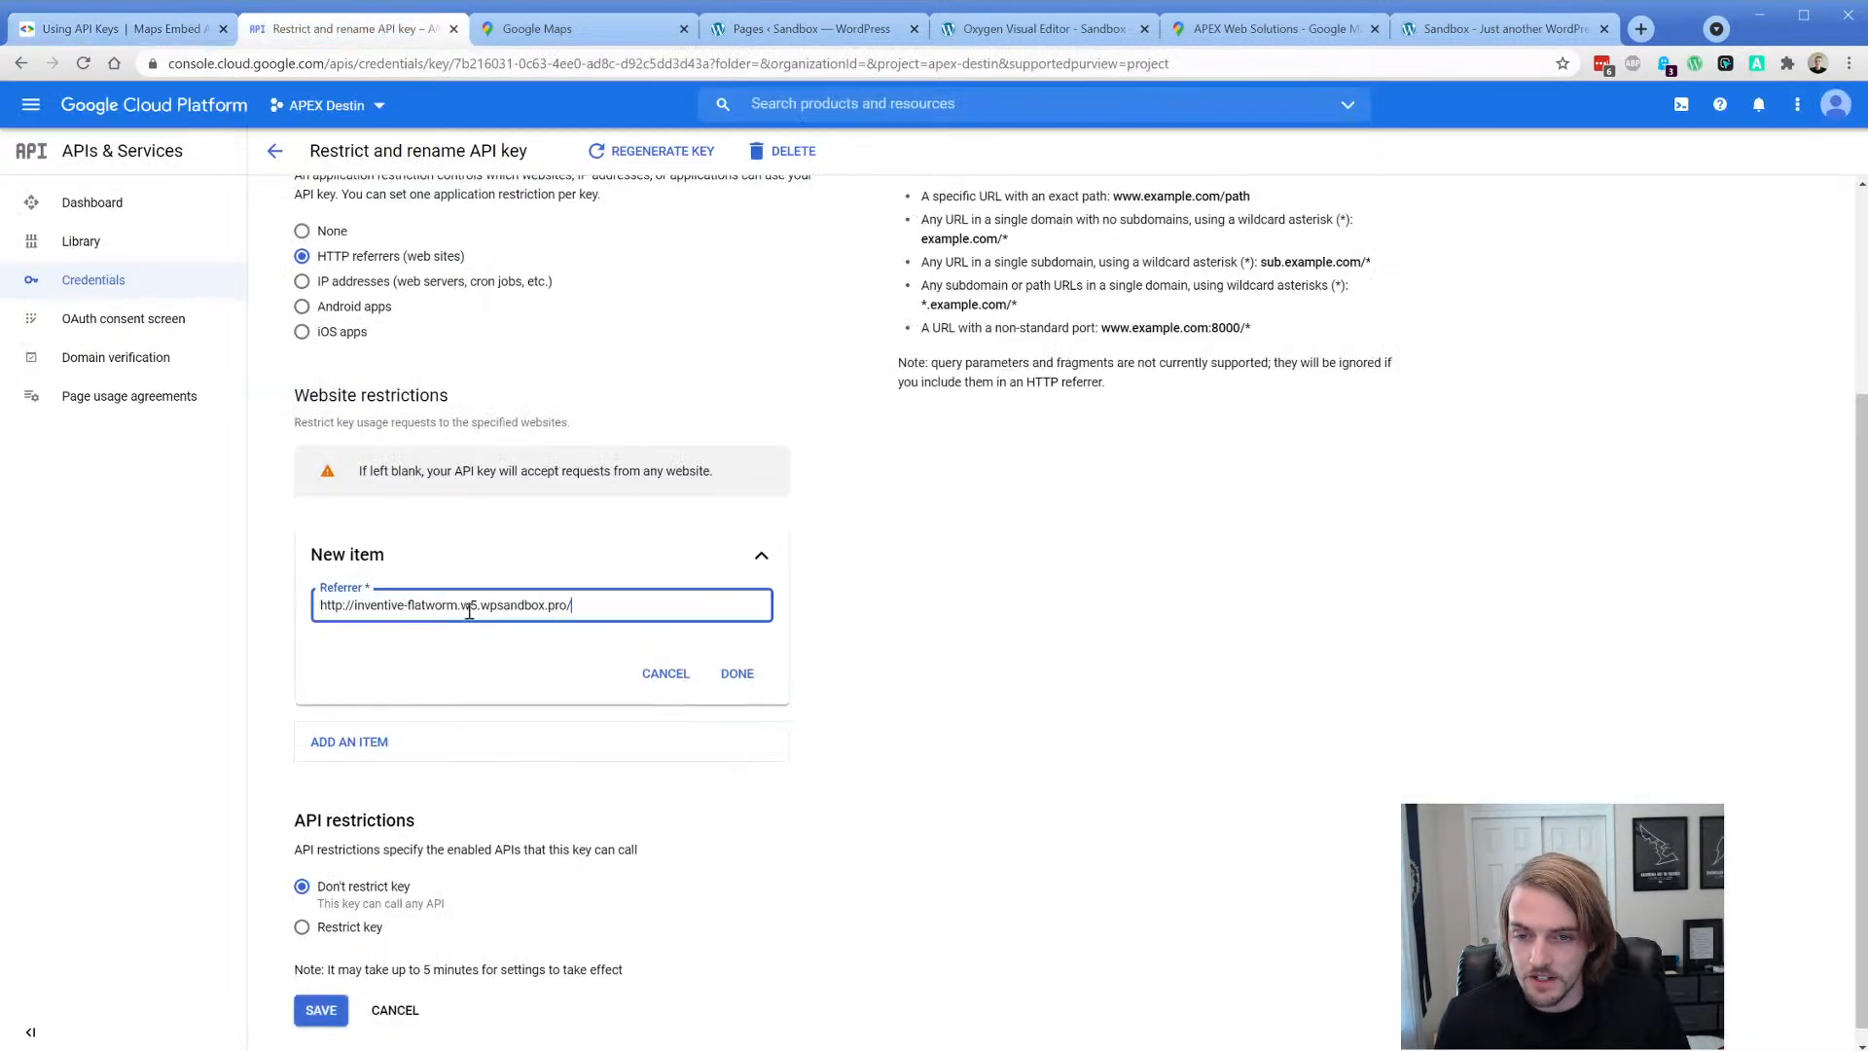
{"action": "type", "text": "*"}
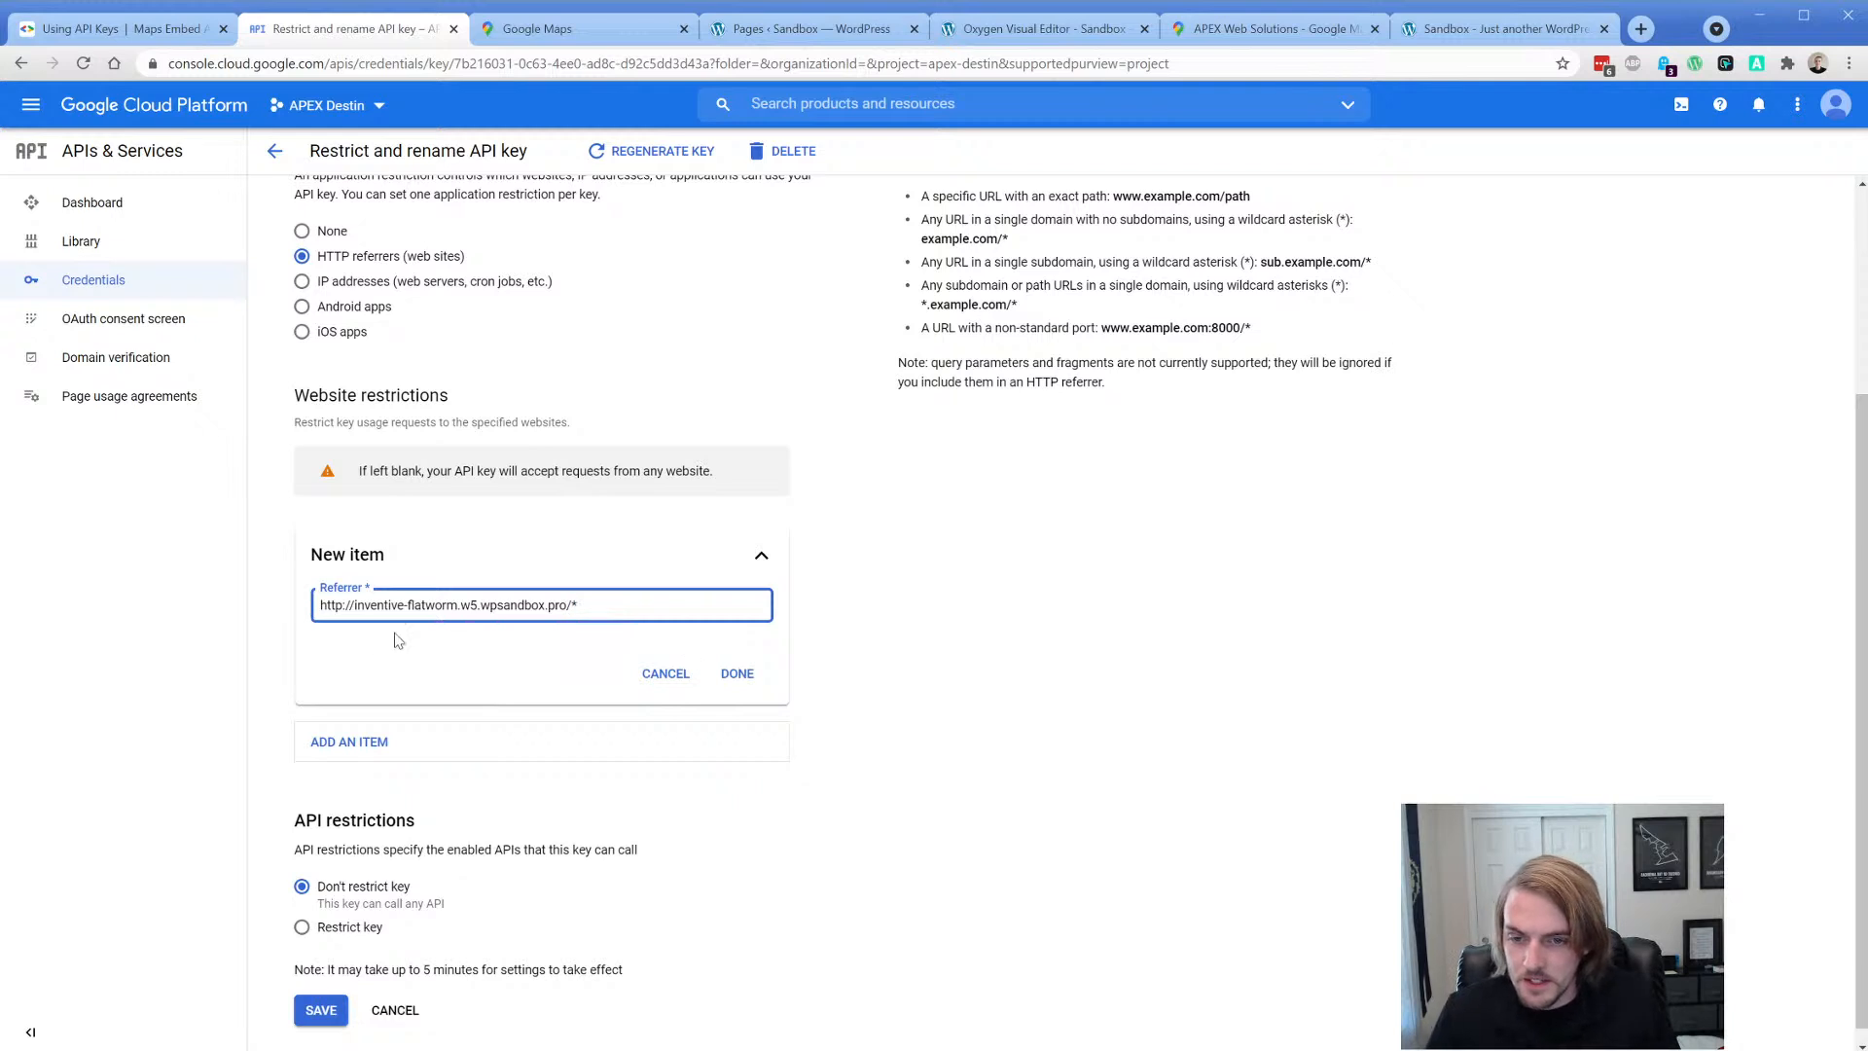
{"action": "left_click_drag", "start_coordinate": [358, 605], "coordinate": [311, 611]}
{"action": "key", "text": "BackSpace"}
{"action": "left_click", "coordinate": [572, 609]}
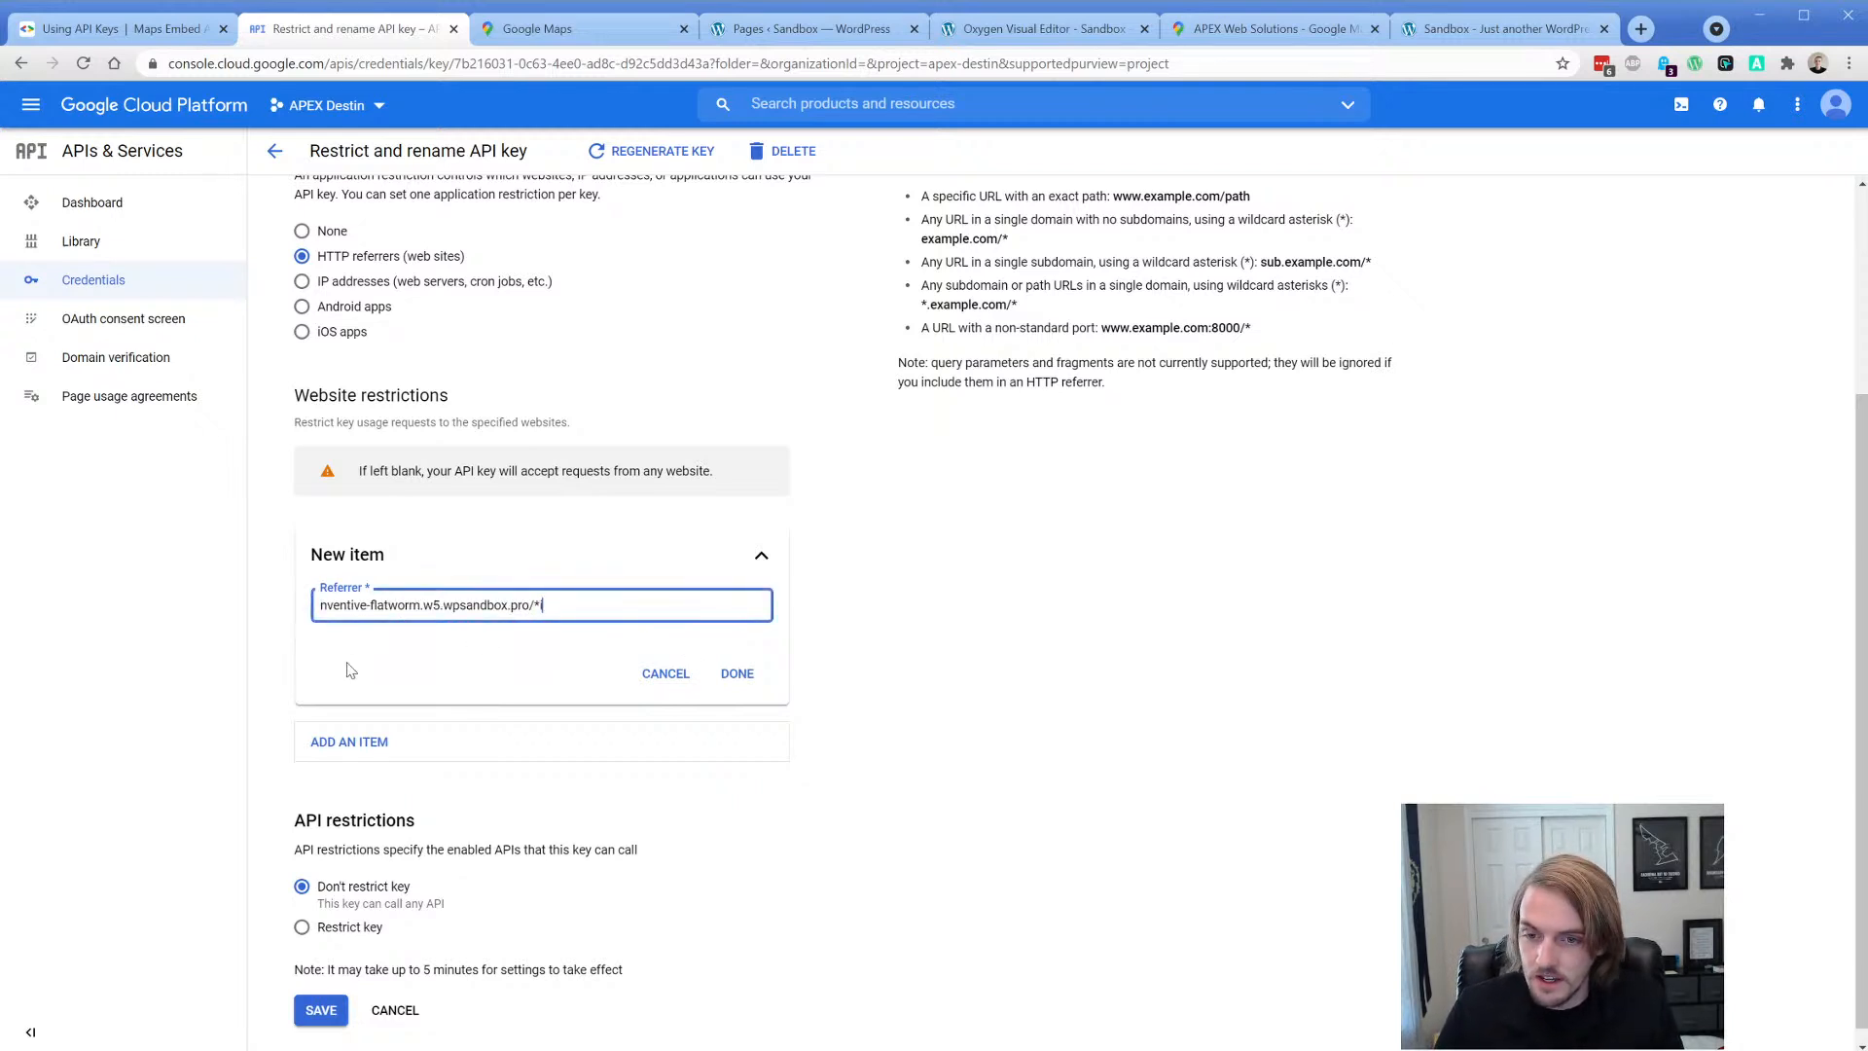
{"action": "type", "text": "i"}
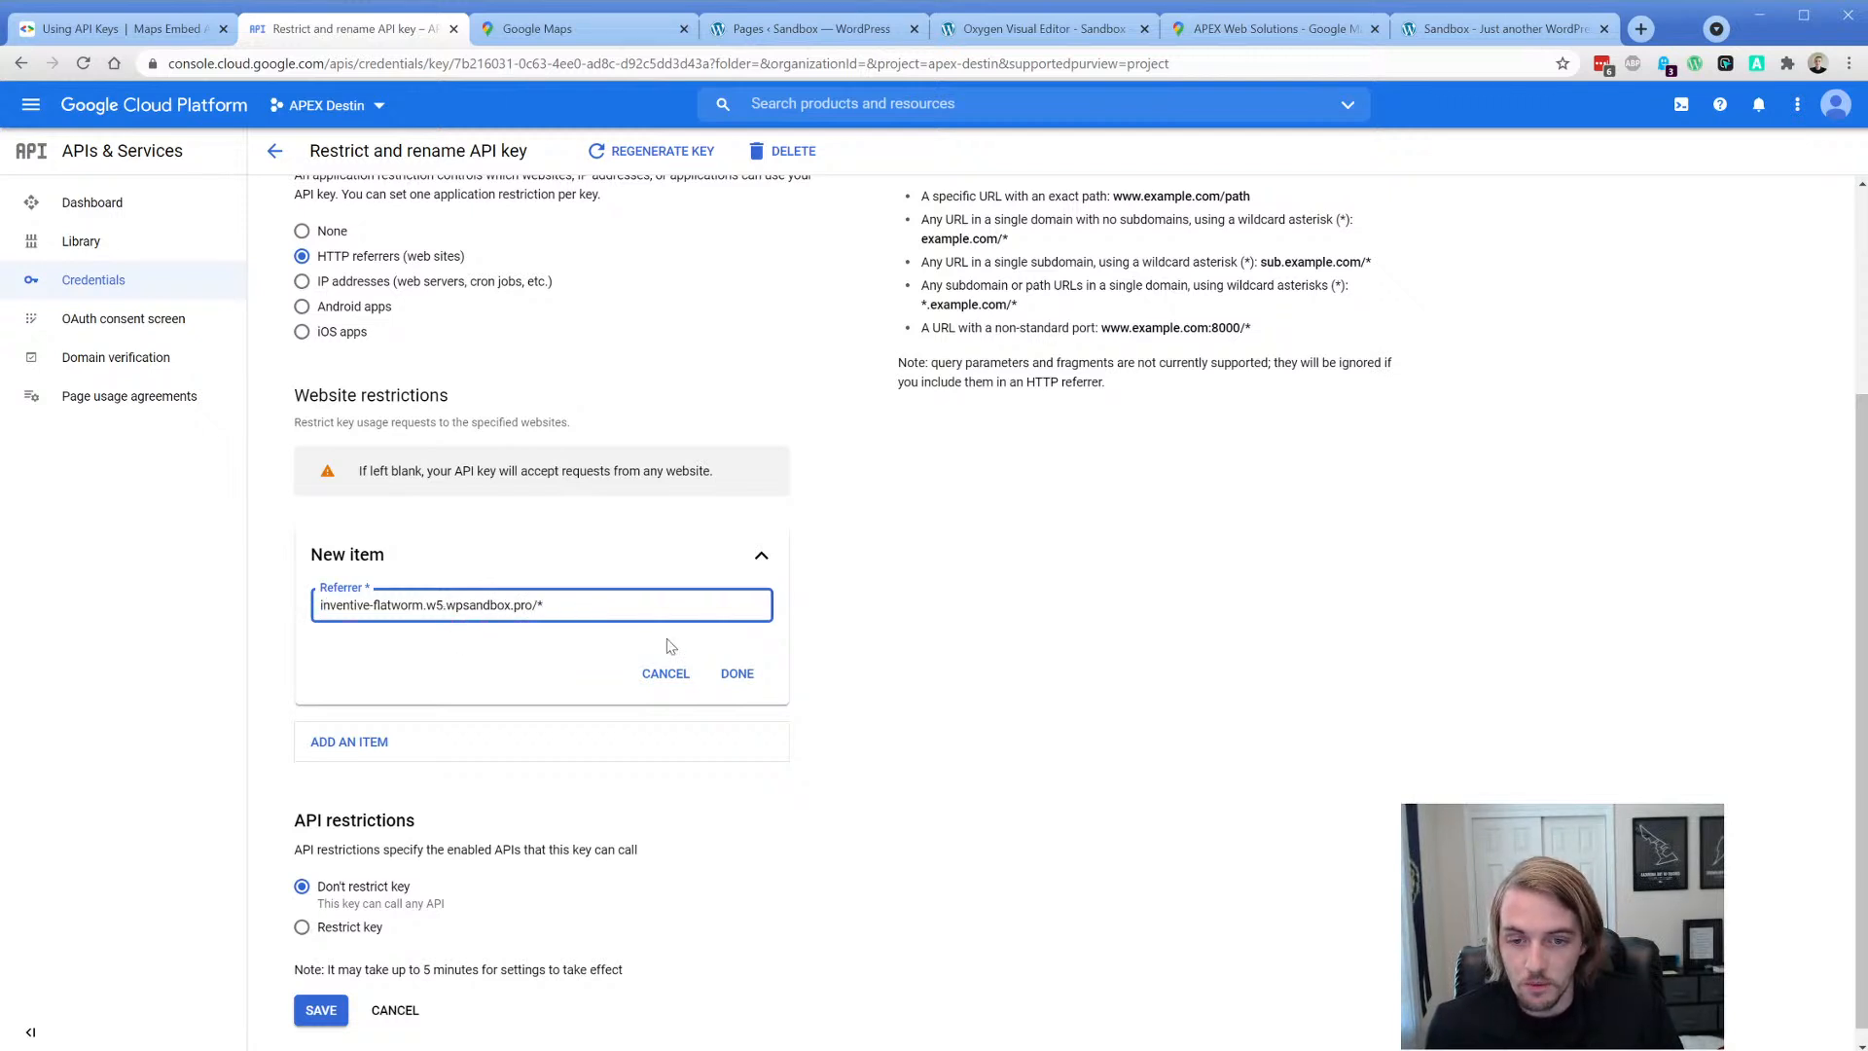
{"action": "left_click", "coordinate": [737, 674]}
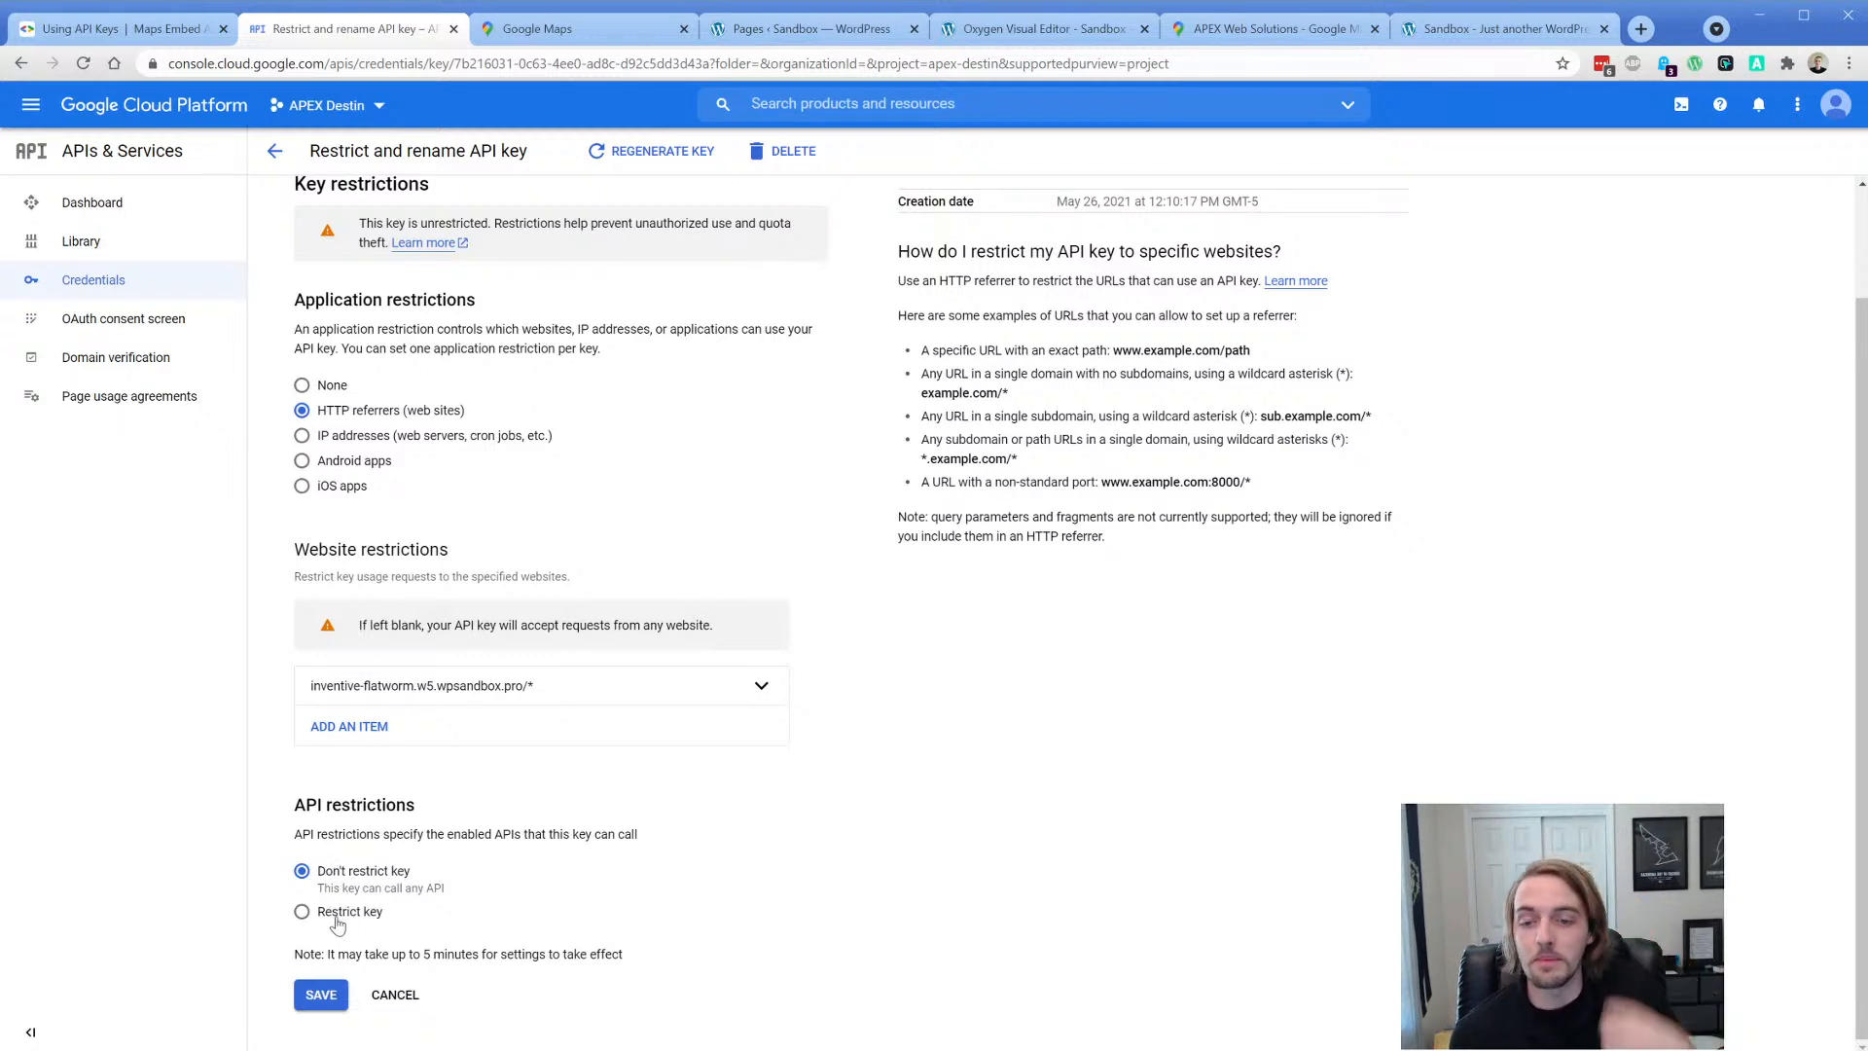
{"action": "left_click", "coordinate": [316, 994]}
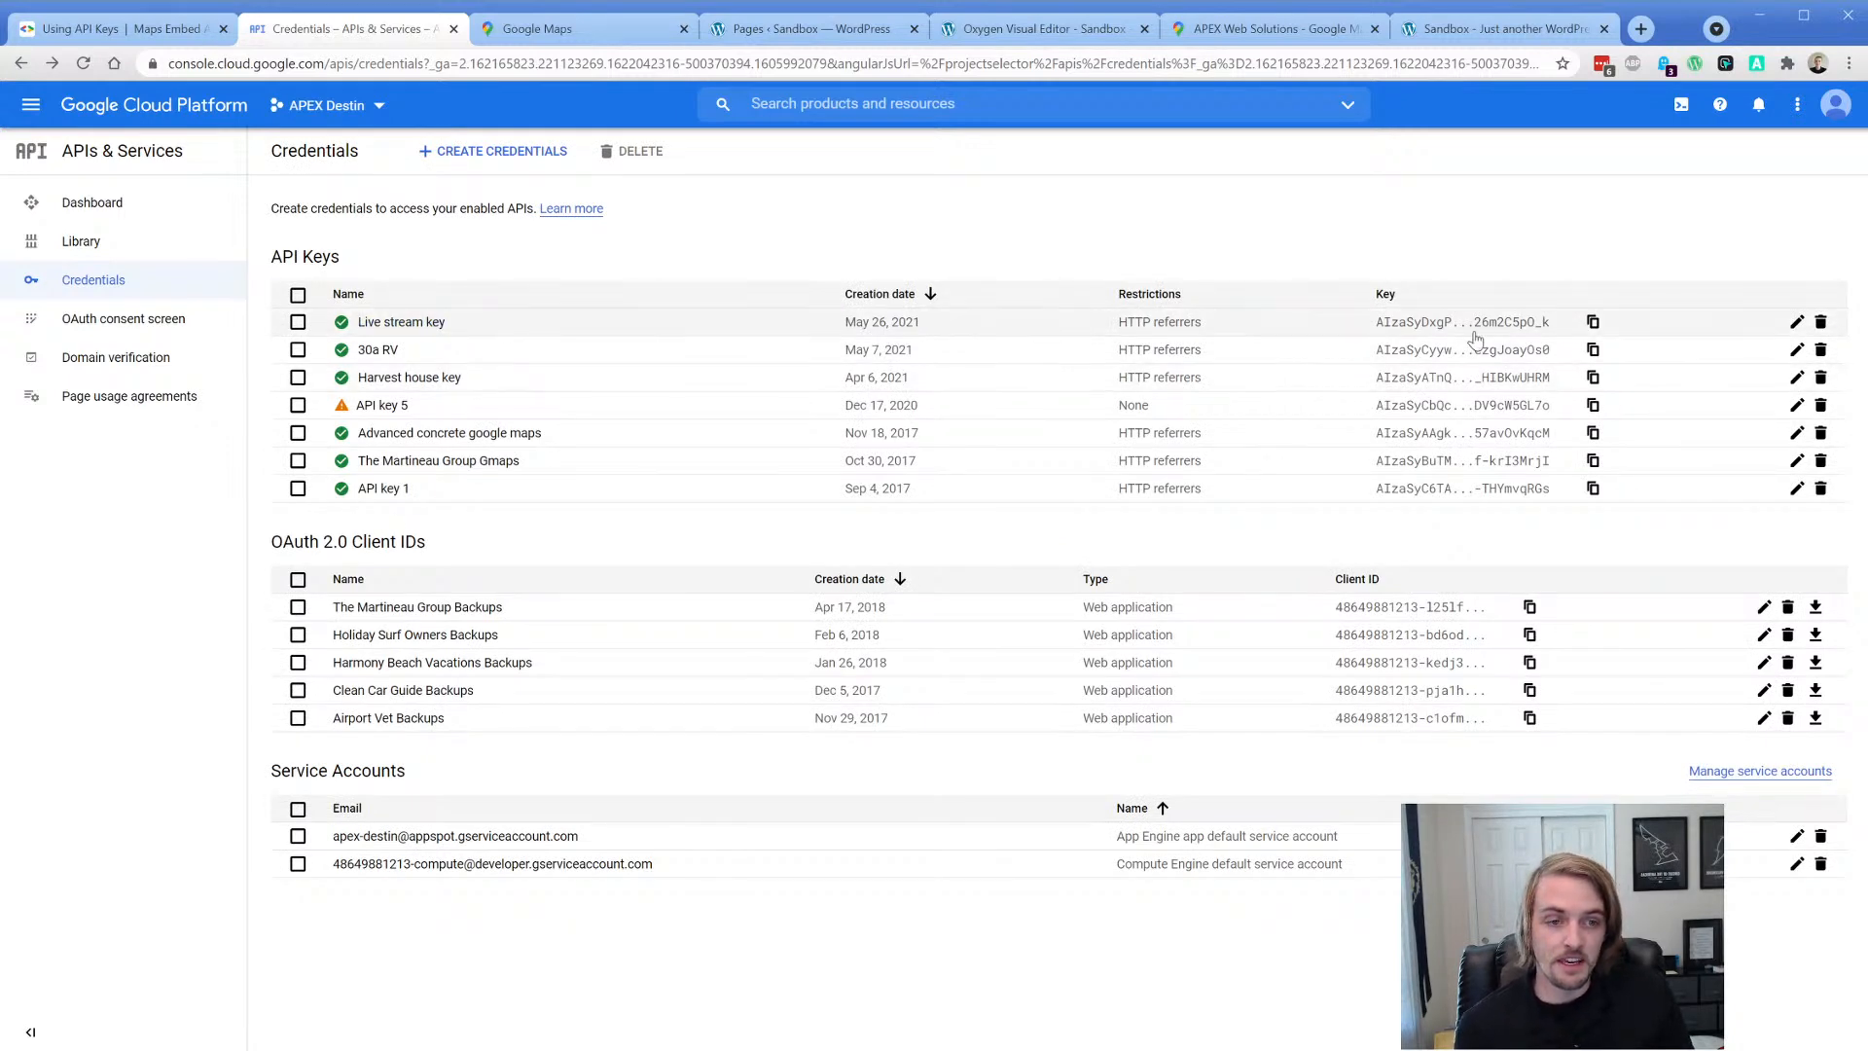
- Copy the Live stream key from the Credentials list and go to the Oxygen settings in the WordPress admin
{"action": "left_click", "coordinate": [1592, 323]}
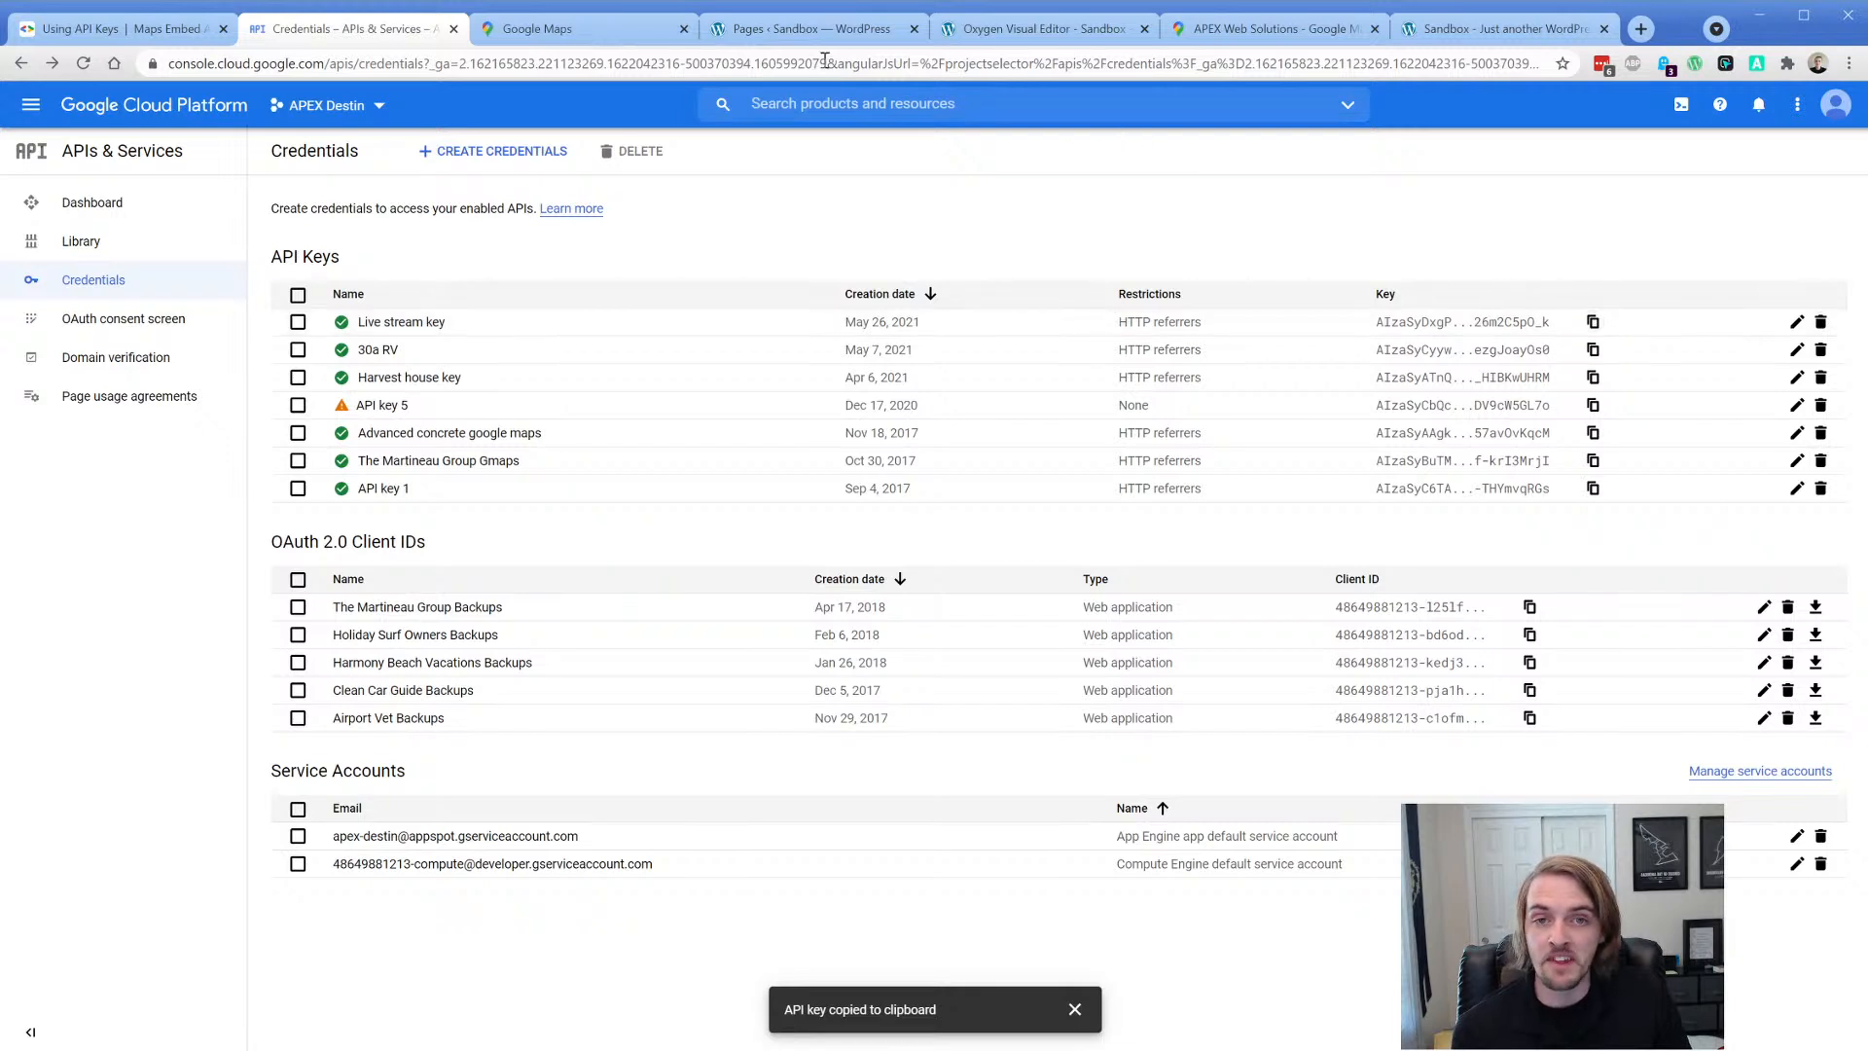
{"action": "left_click", "coordinate": [800, 34]}
{"action": "left_click", "coordinate": [792, 160]}
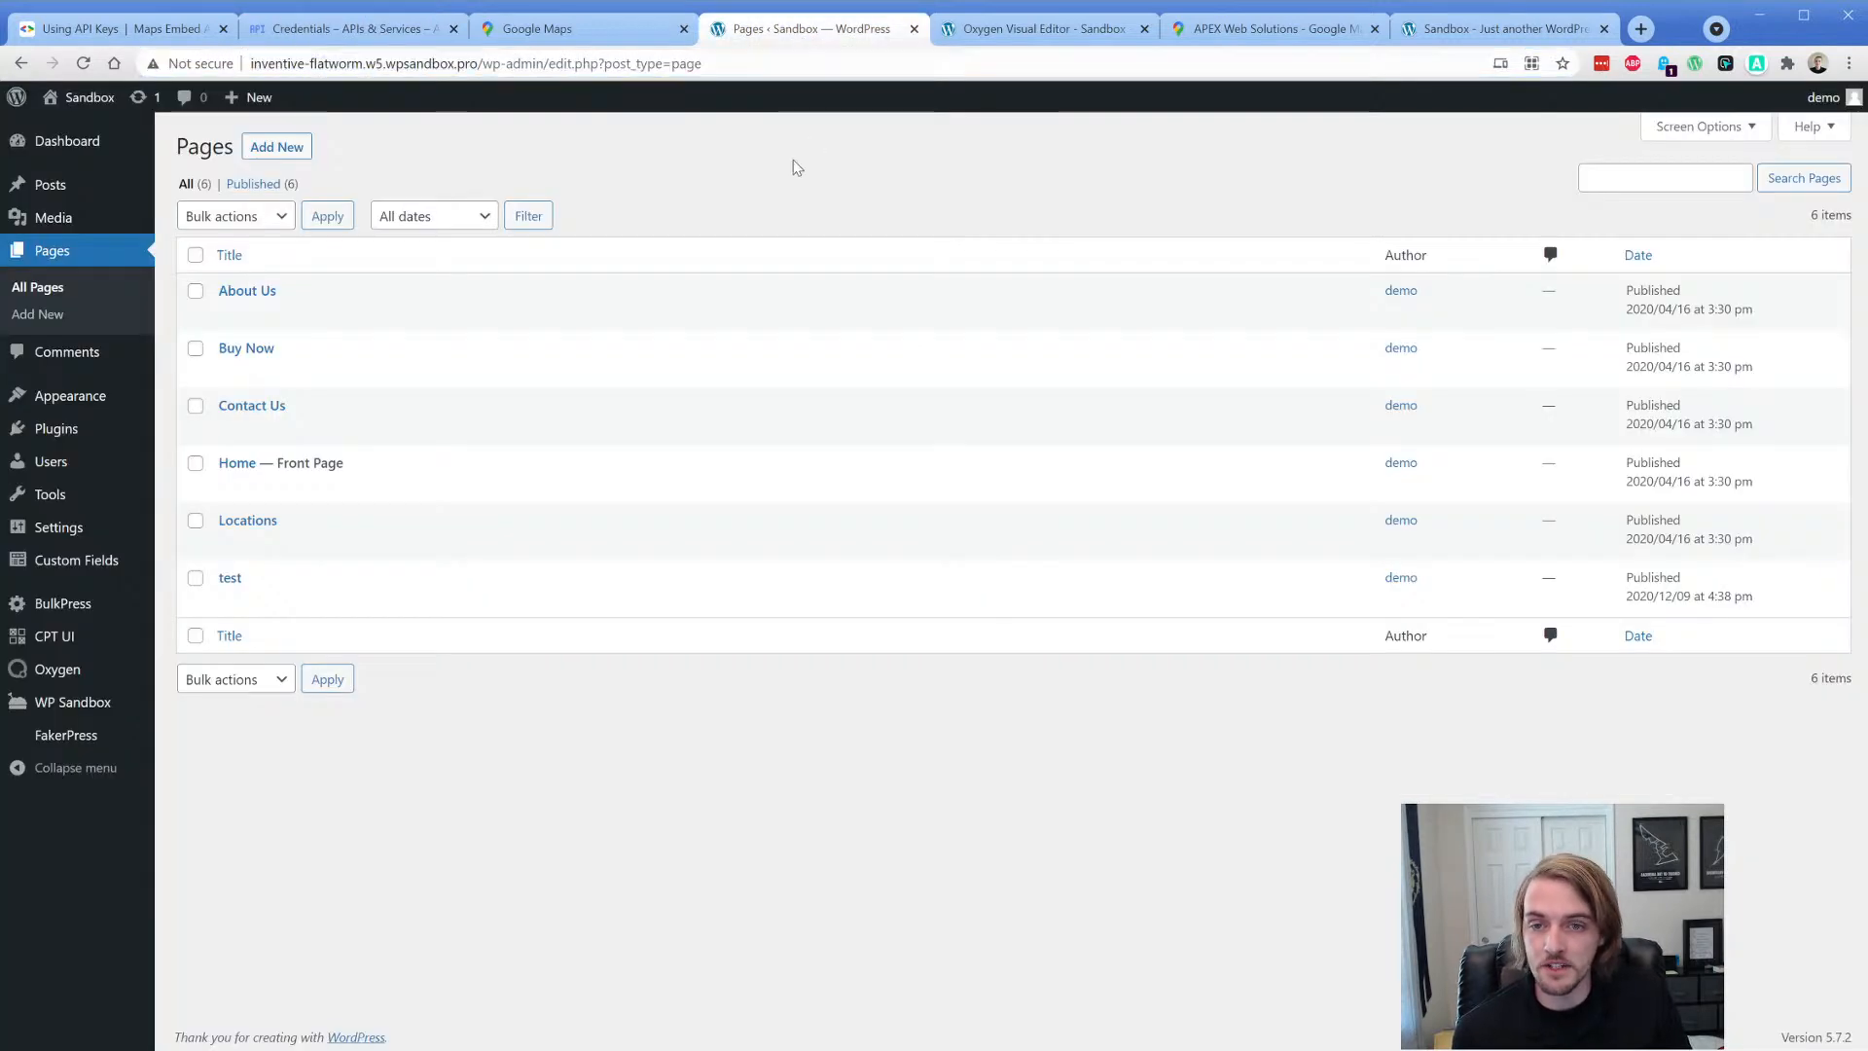
{"action": "mouse_move", "coordinate": [58, 673]}
{"action": "left_click", "coordinate": [182, 754]}
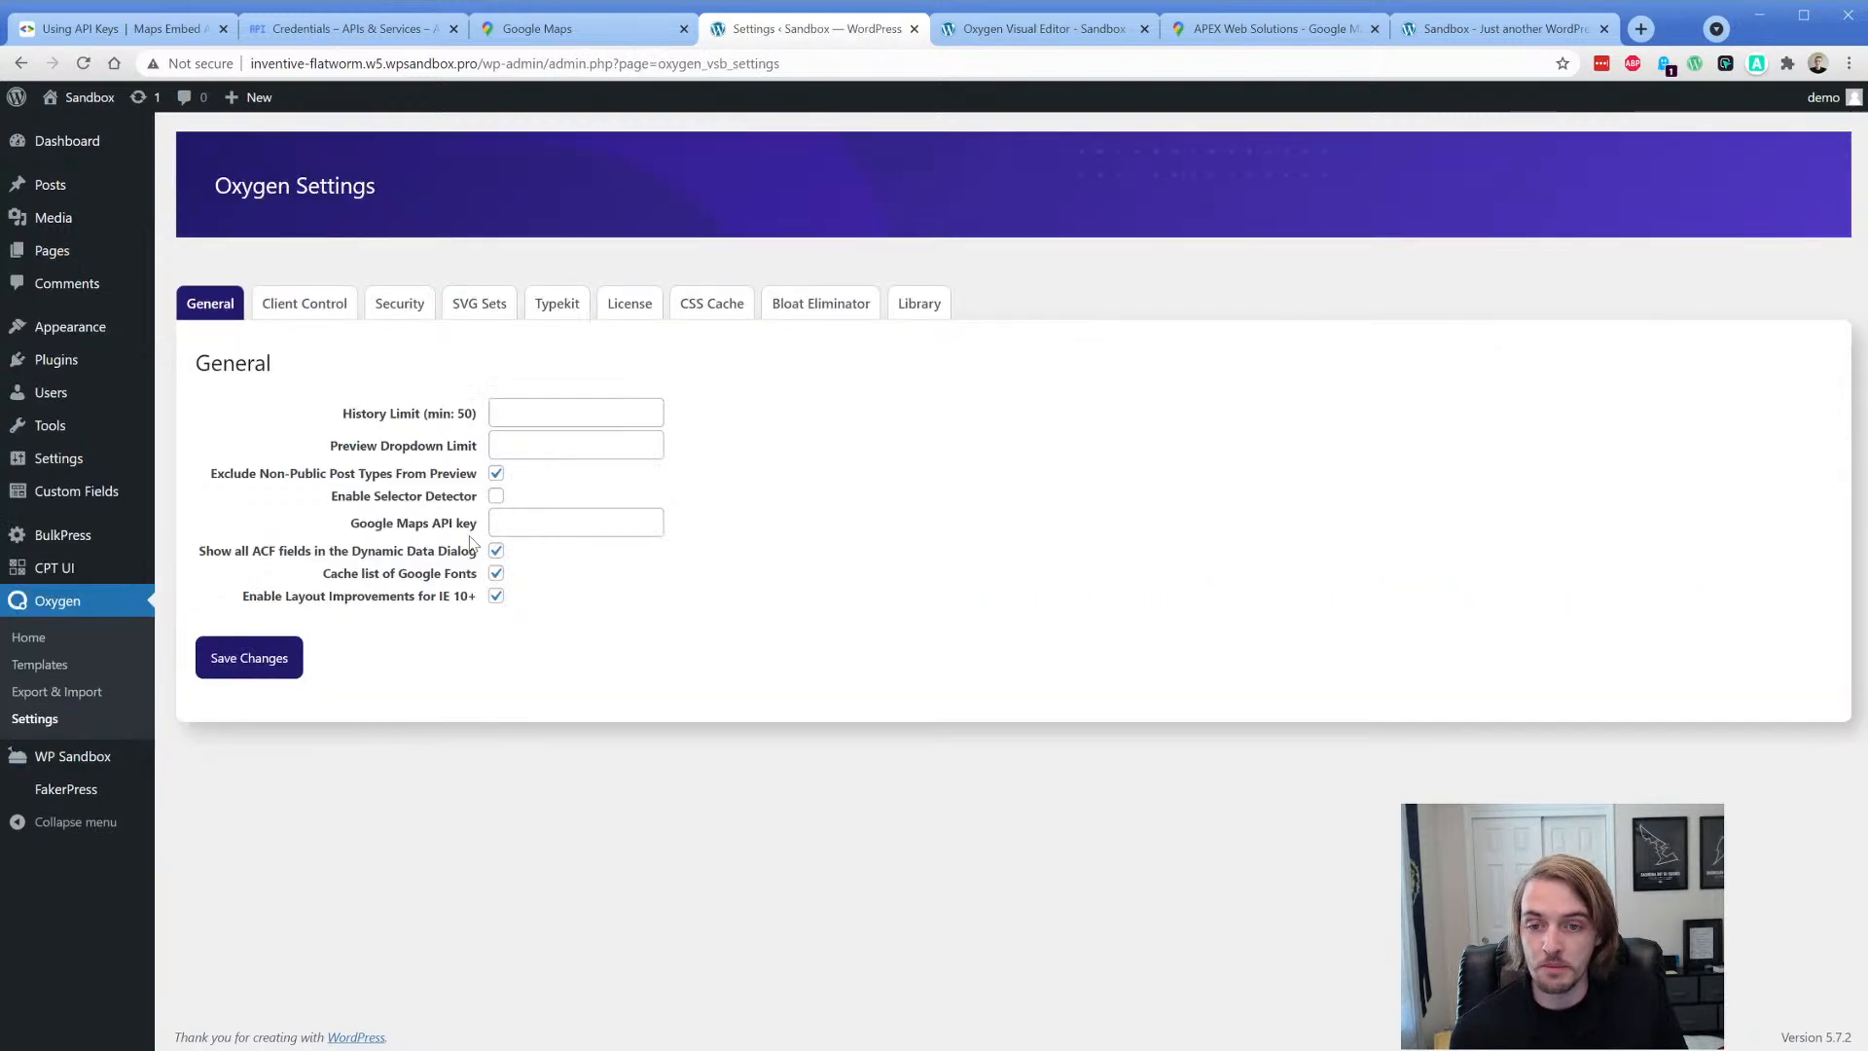
- Paste the copied API key as Oxygen's Google Maps API key and save the settings
{"action": "left_click", "coordinate": [535, 522]}
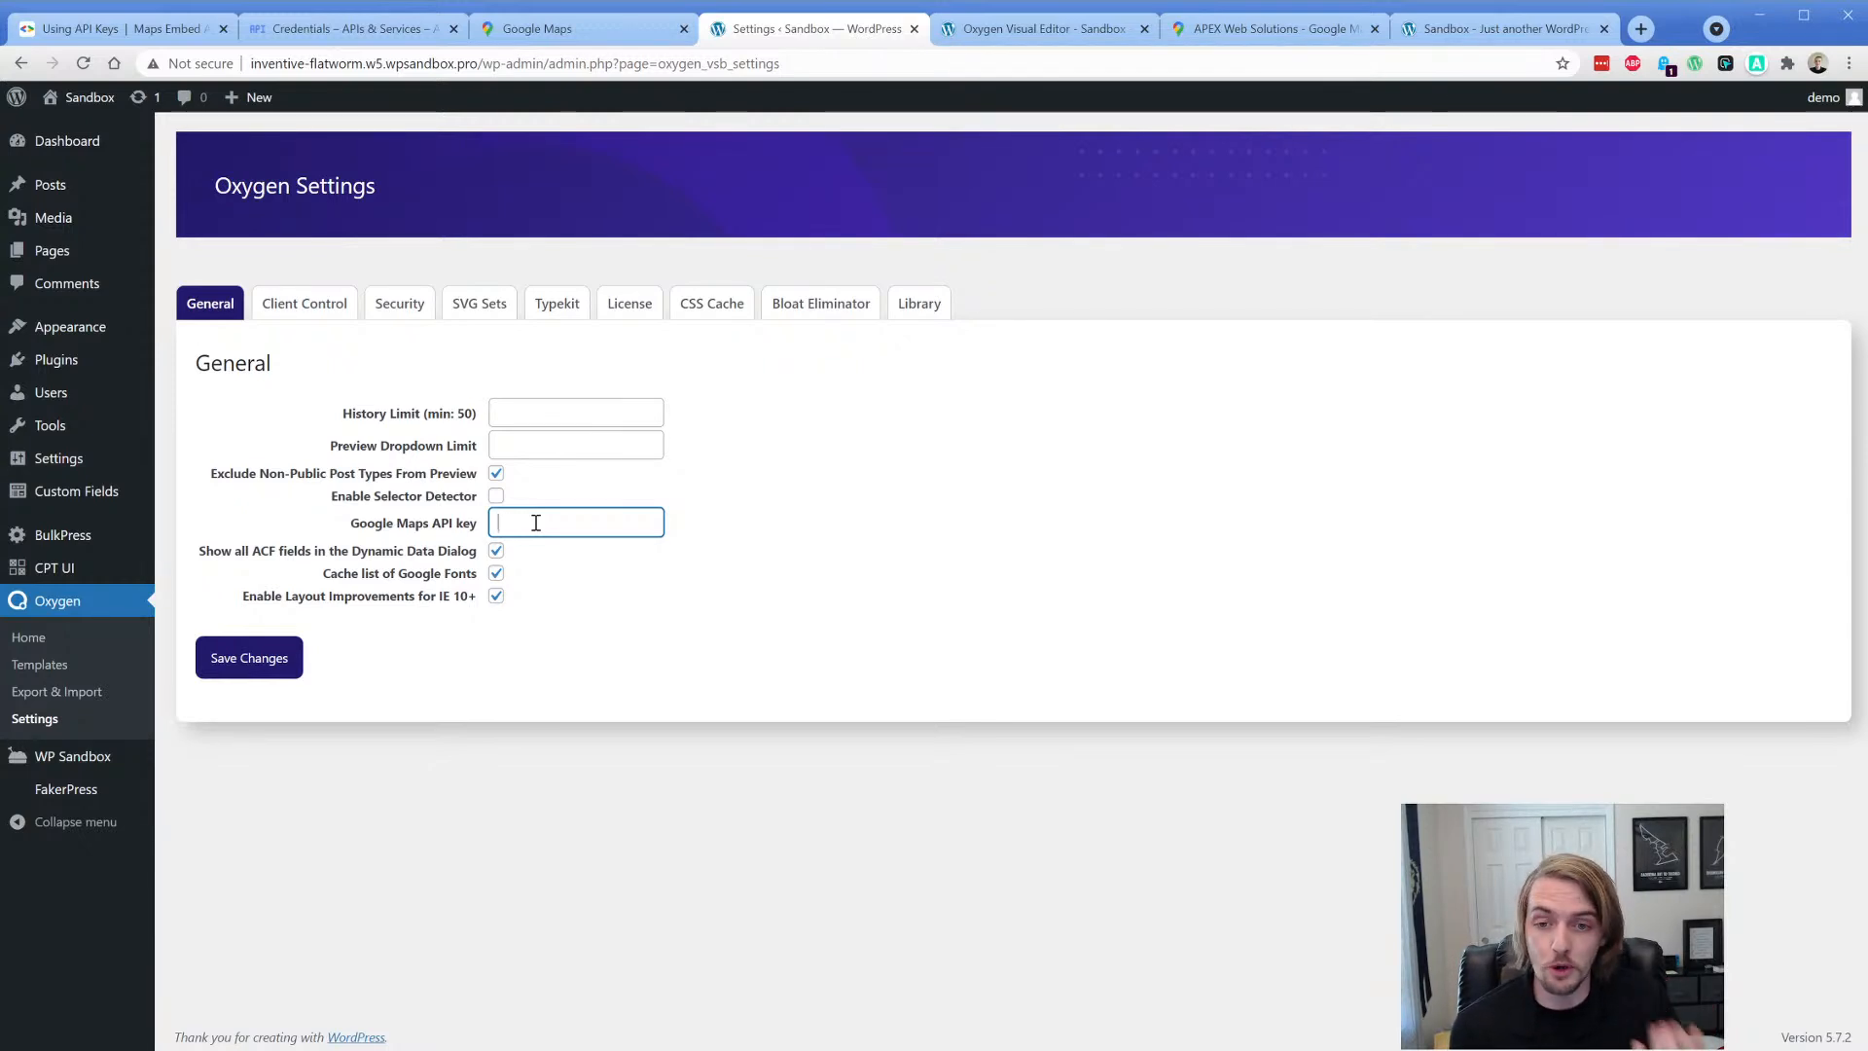
{"action": "key", "text": "ctrl+v"}
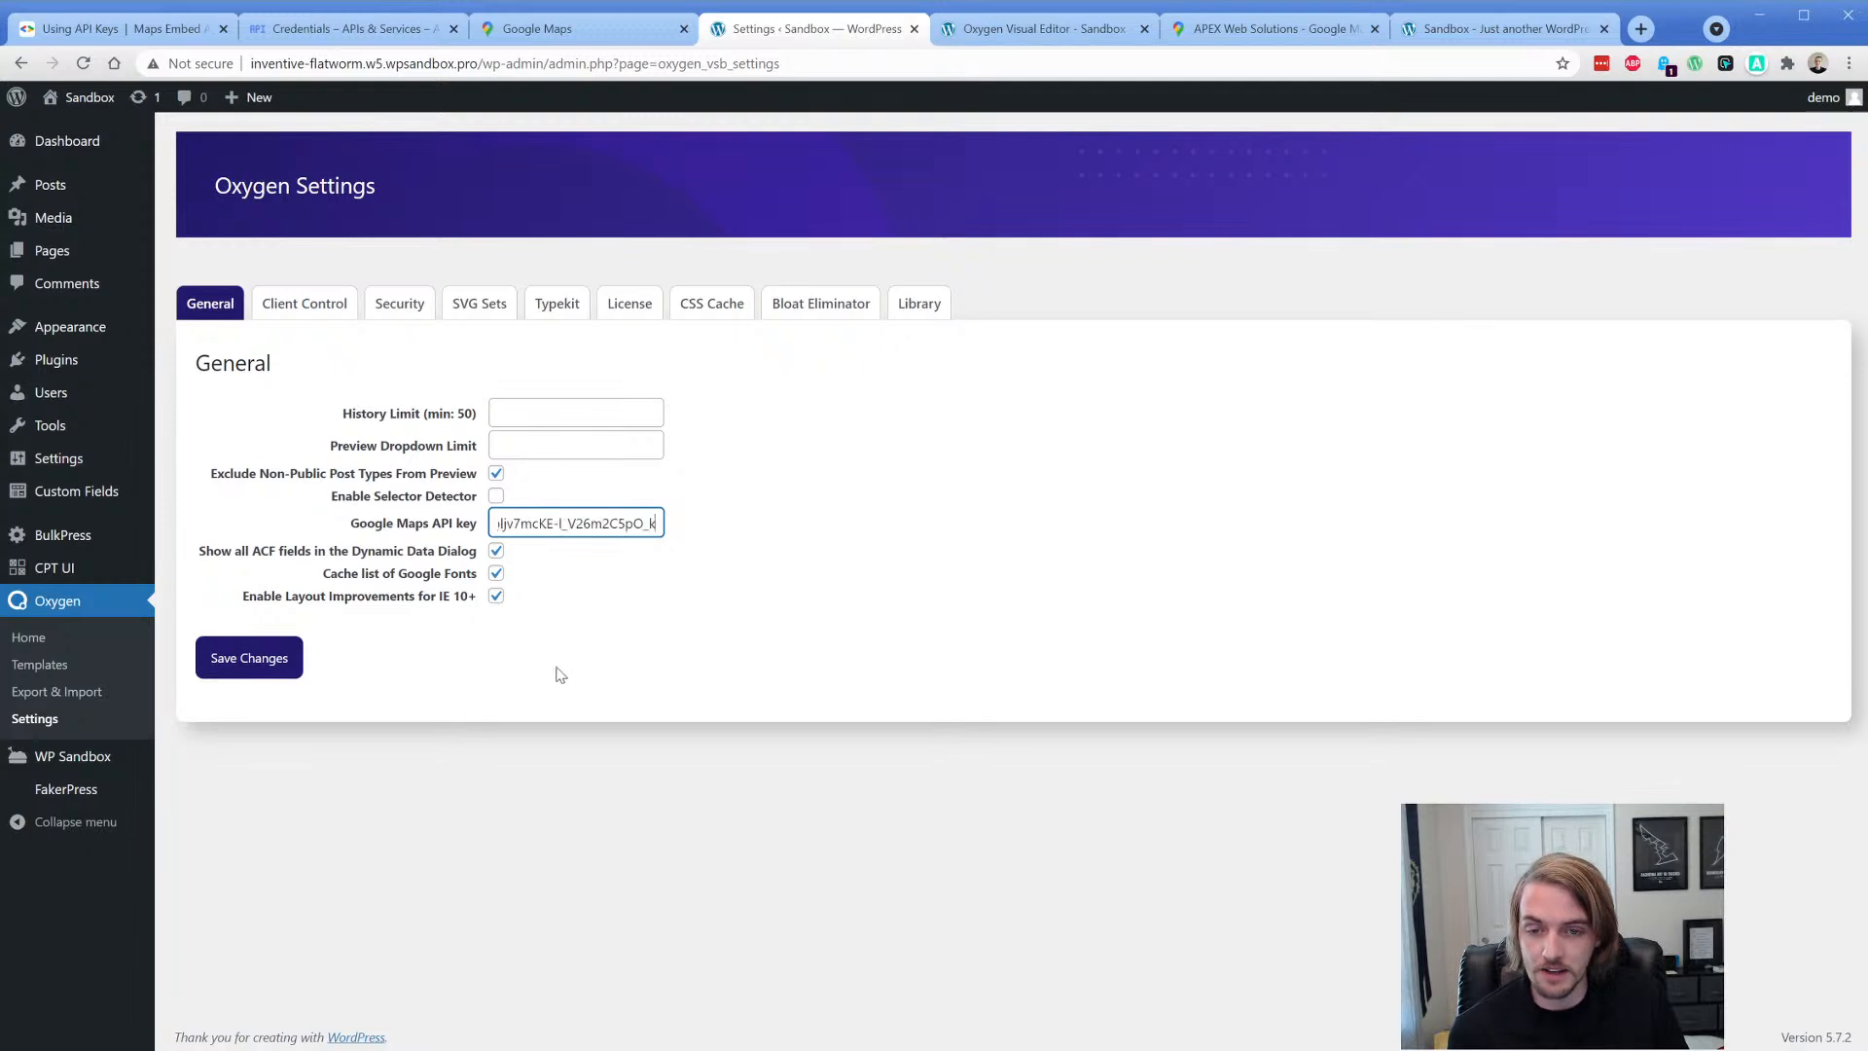
{"action": "left_click", "coordinate": [501, 650]}
{"action": "left_click", "coordinate": [249, 670]}
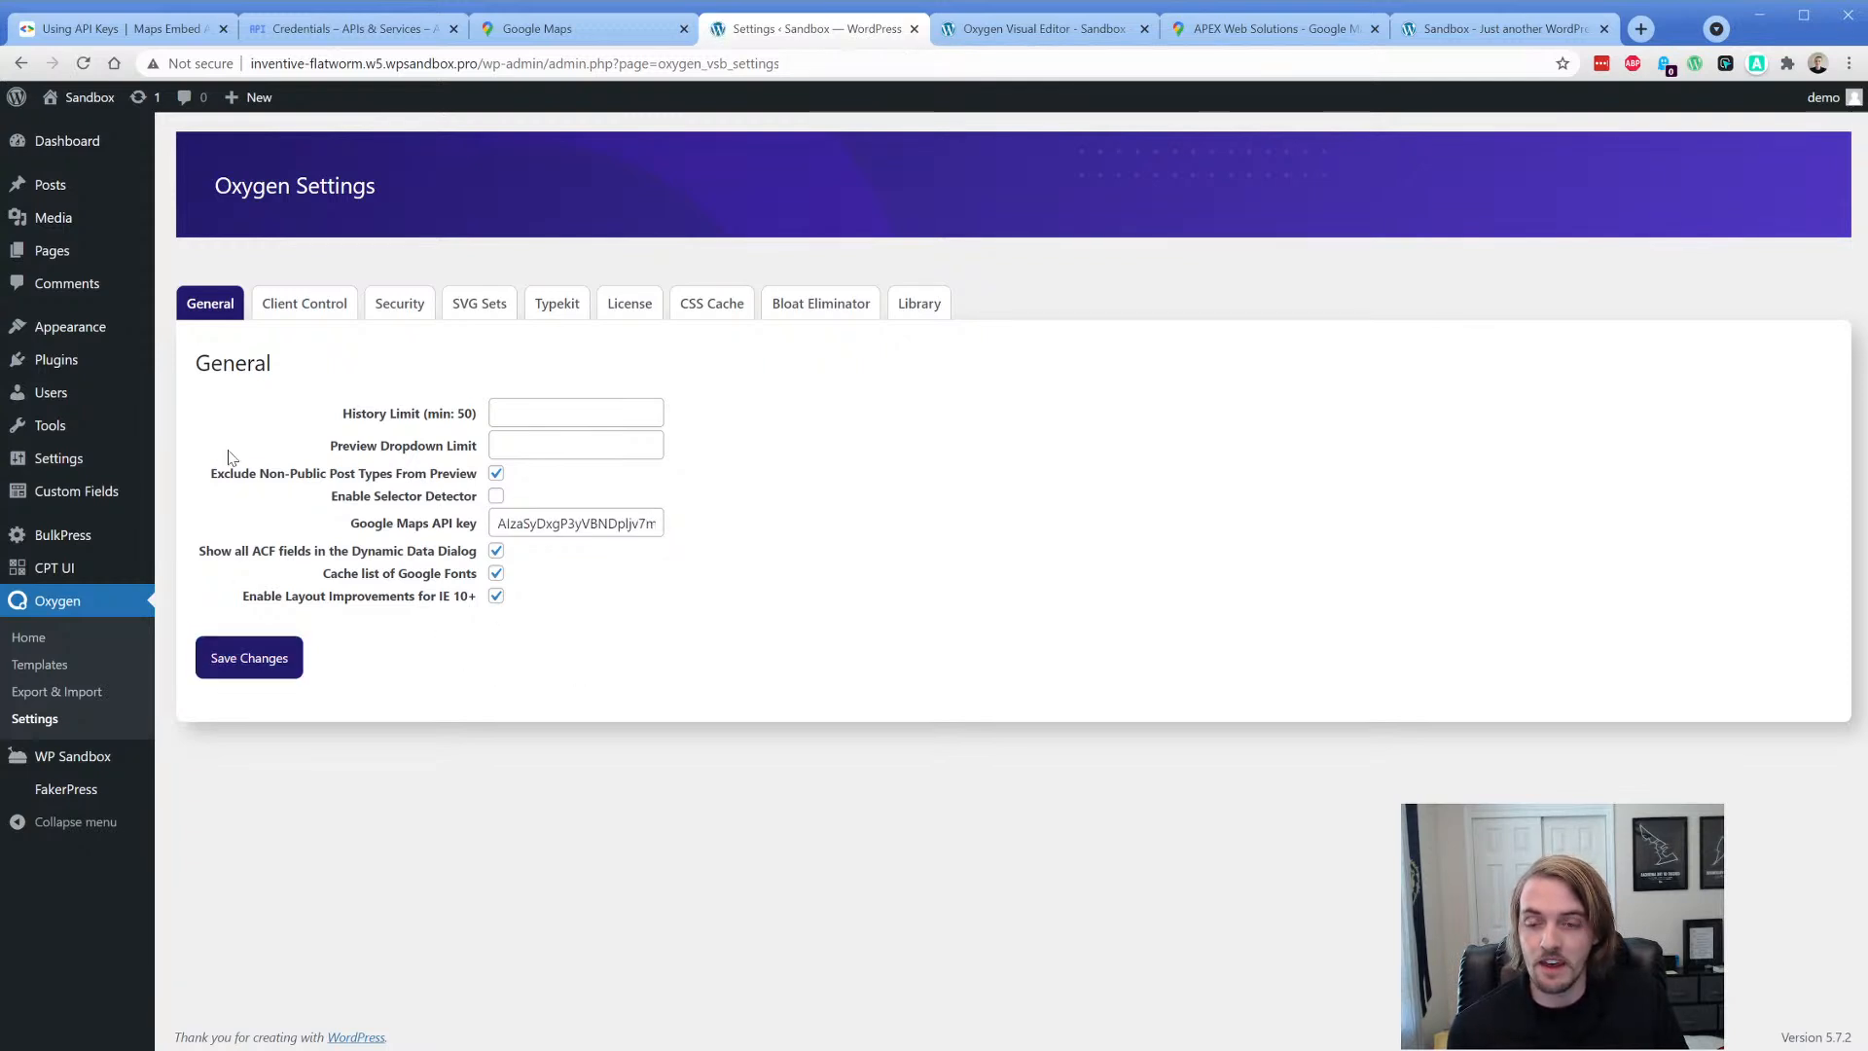
- Select the Google Maps element above the Code Block in the Oxygen Visual Editor and save the page
{"action": "left_click", "coordinate": [1042, 32]}
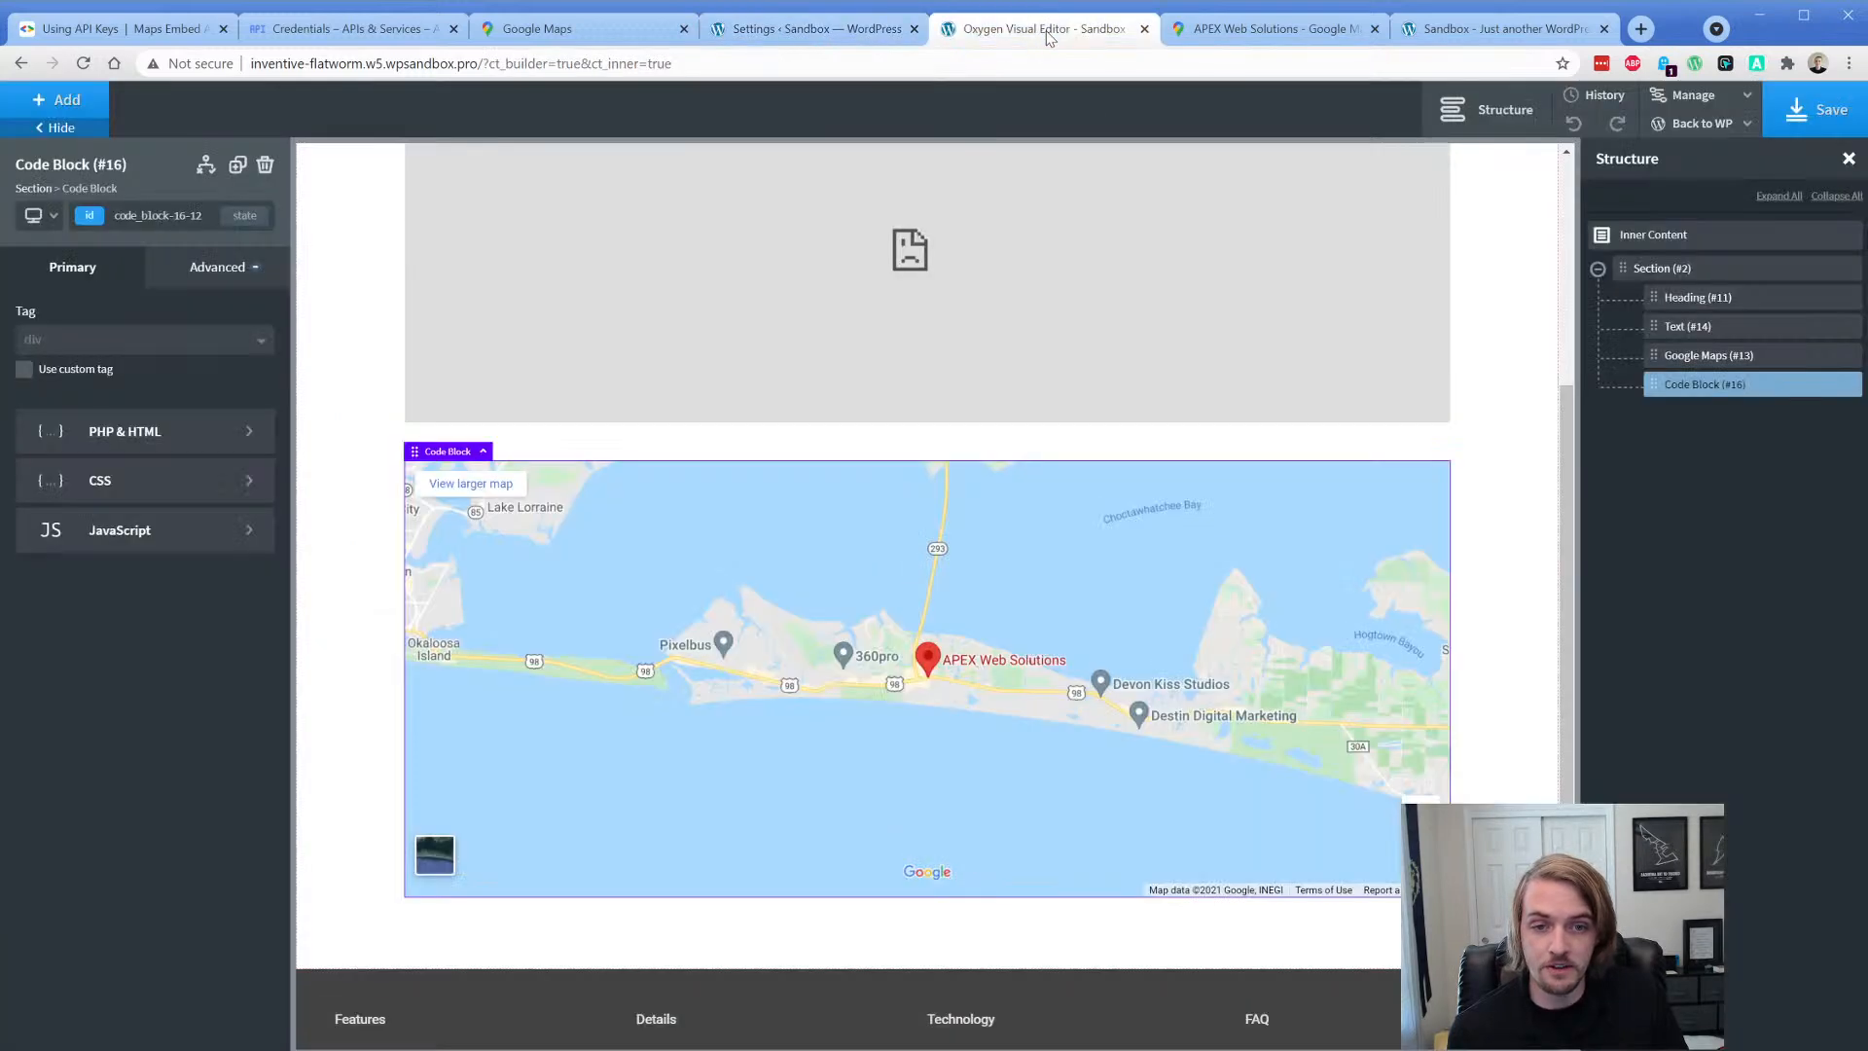
{"action": "scroll", "coordinate": [1251, 350], "scroll_direction": "up", "scroll_amount": 2}
{"action": "left_click", "coordinate": [1251, 350]}
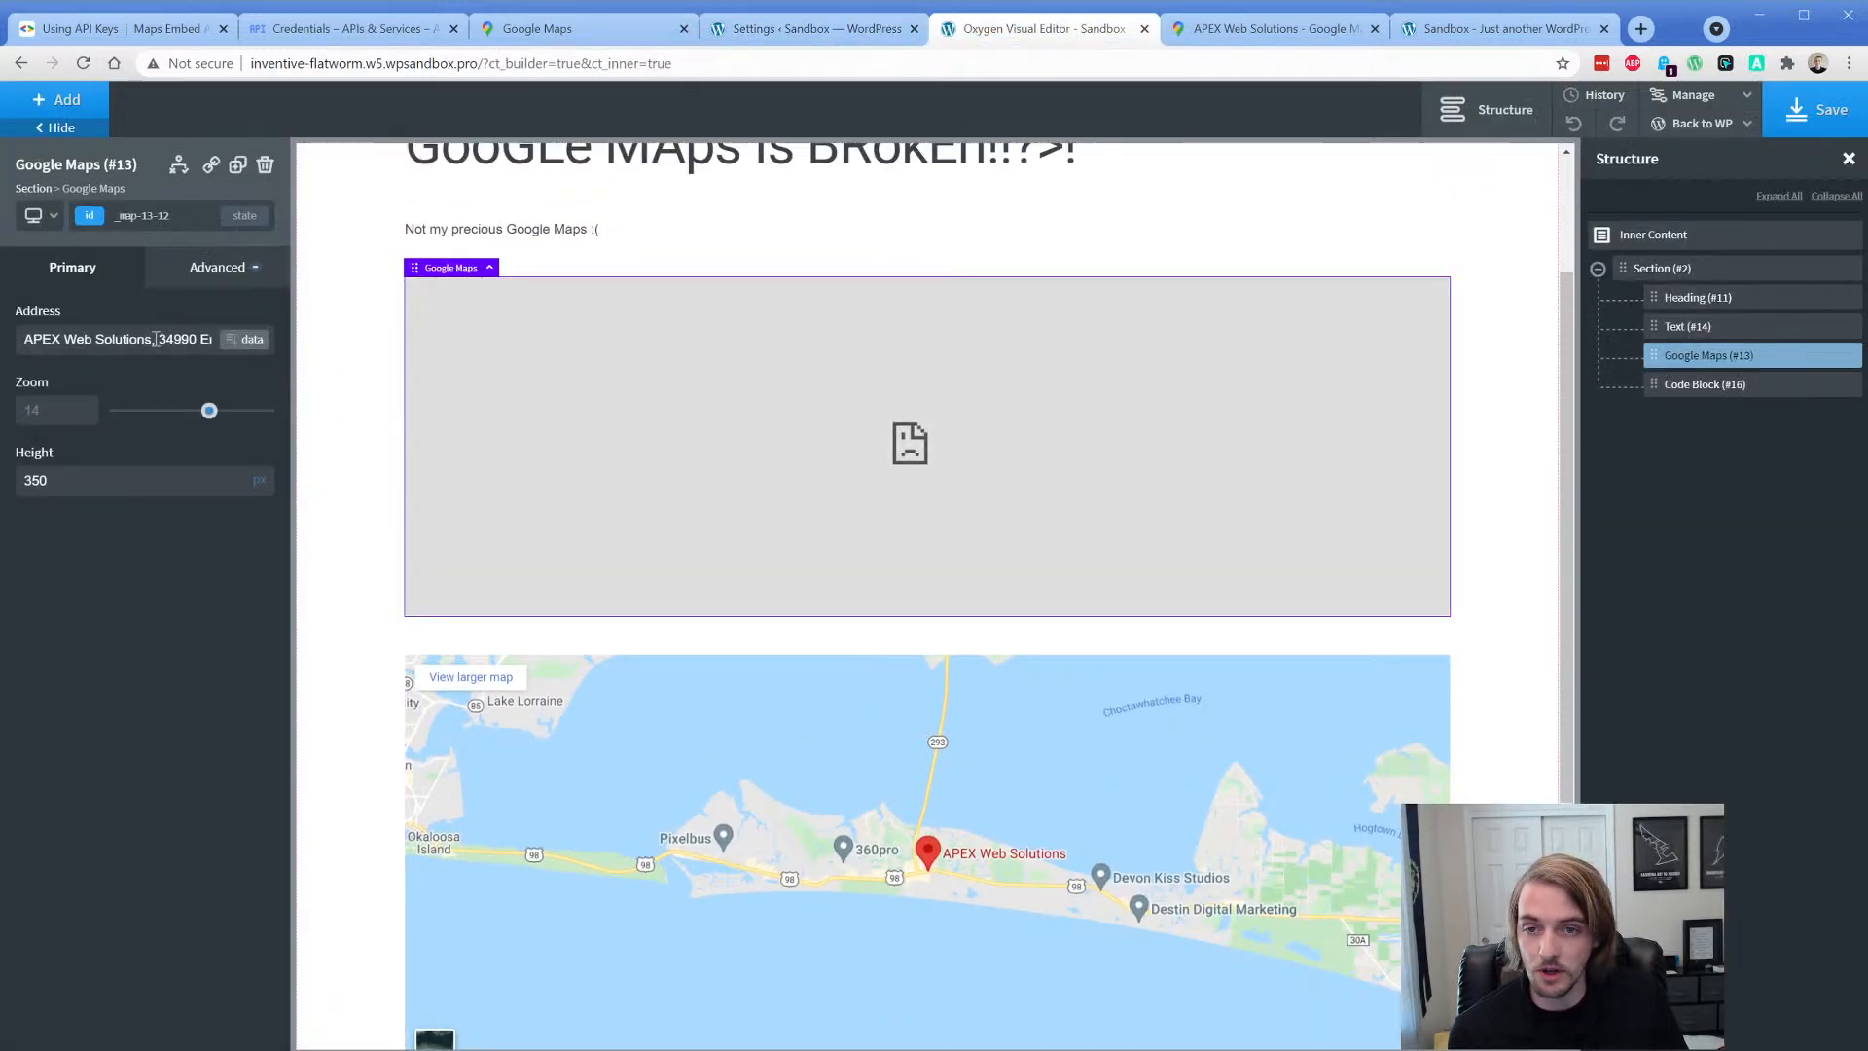
{"action": "left_click", "coordinate": [1786, 115]}
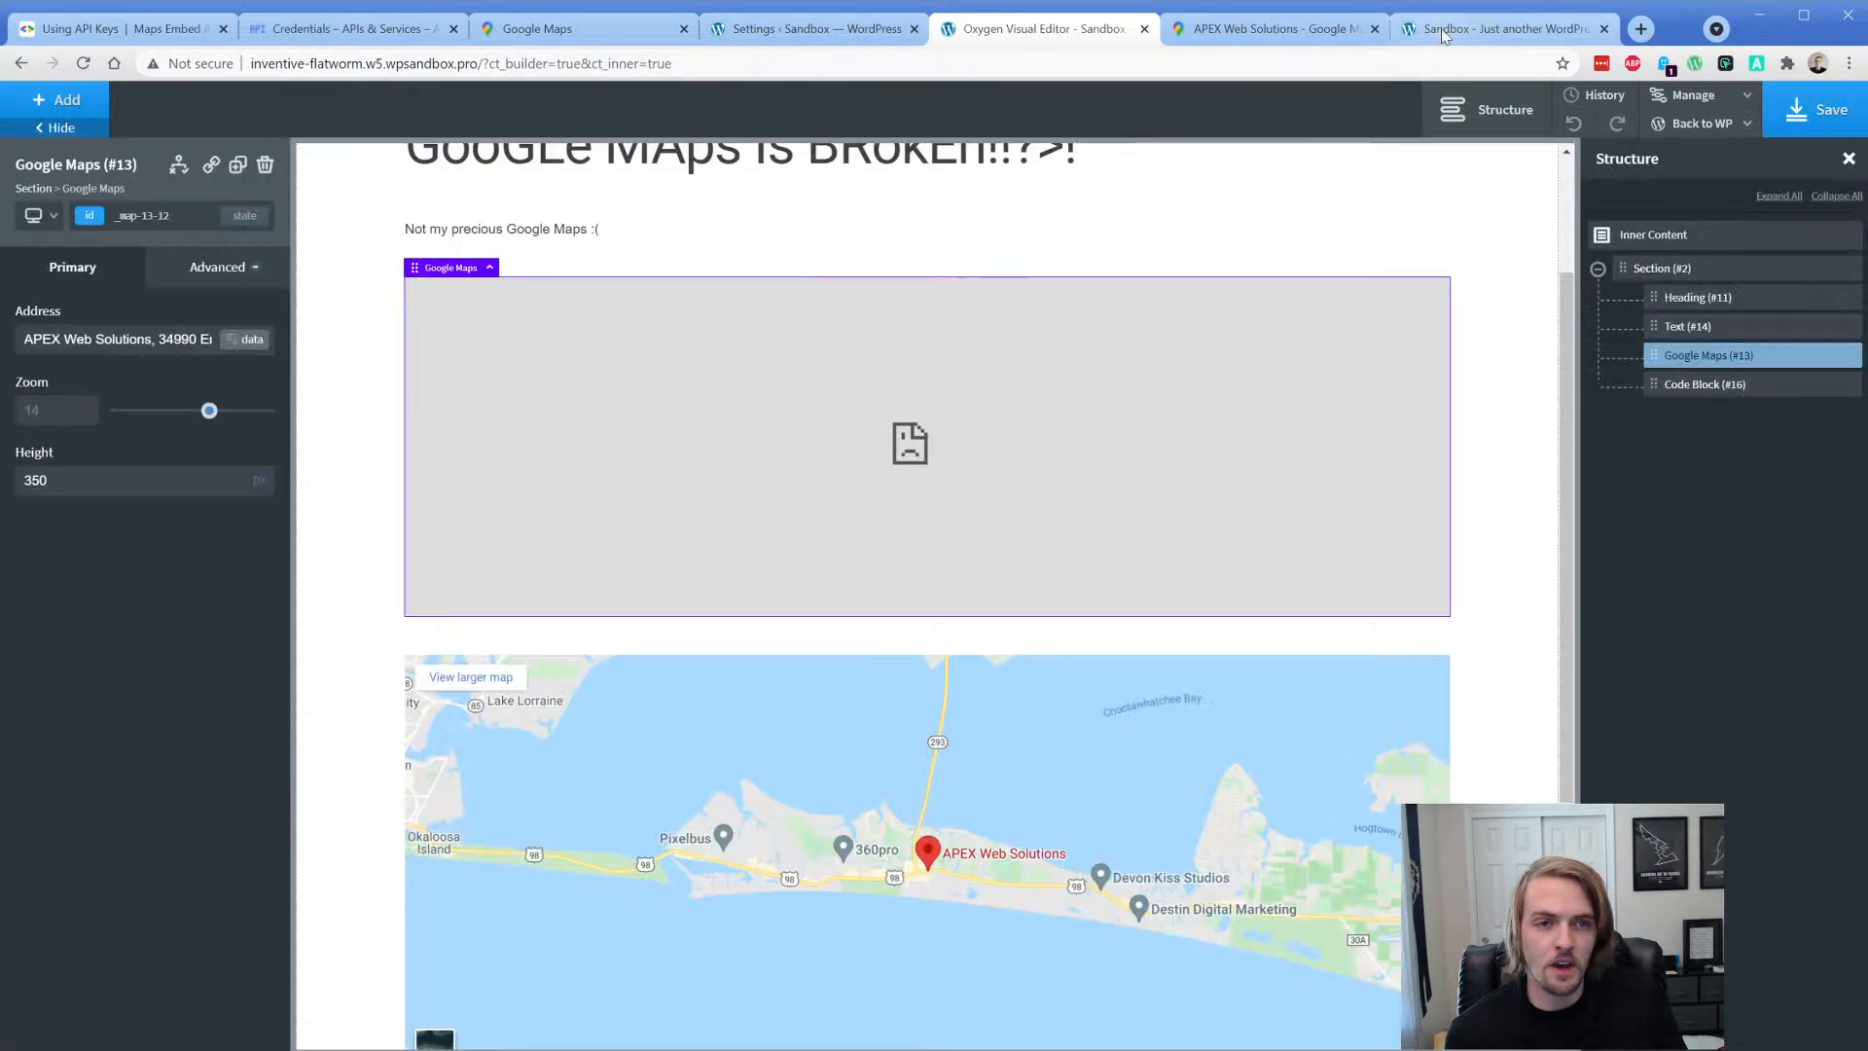
- Reload the sandbox site's home page and check its Google Maps element and embedded map
{"action": "left_click", "coordinate": [1440, 27]}
{"action": "left_click", "coordinate": [82, 63]}
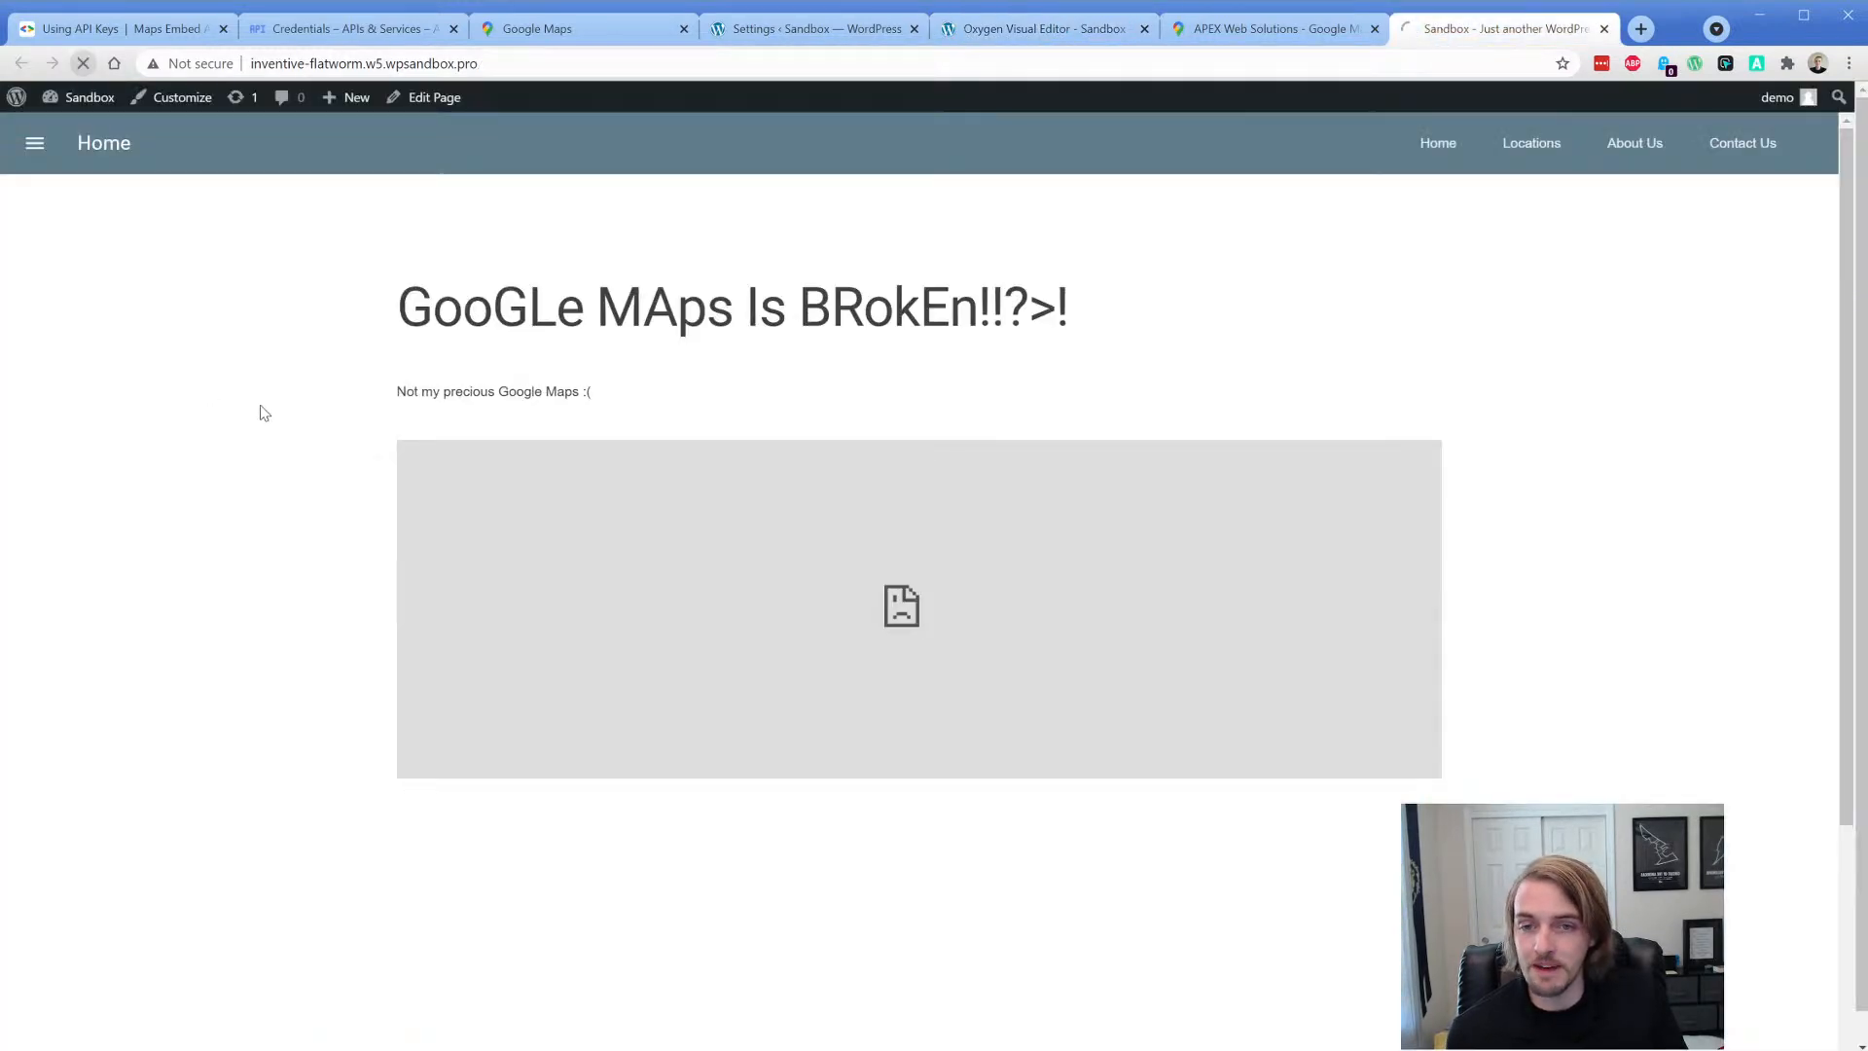
{"action": "scroll", "coordinate": [277, 398], "scroll_direction": "down", "scroll_amount": 2}
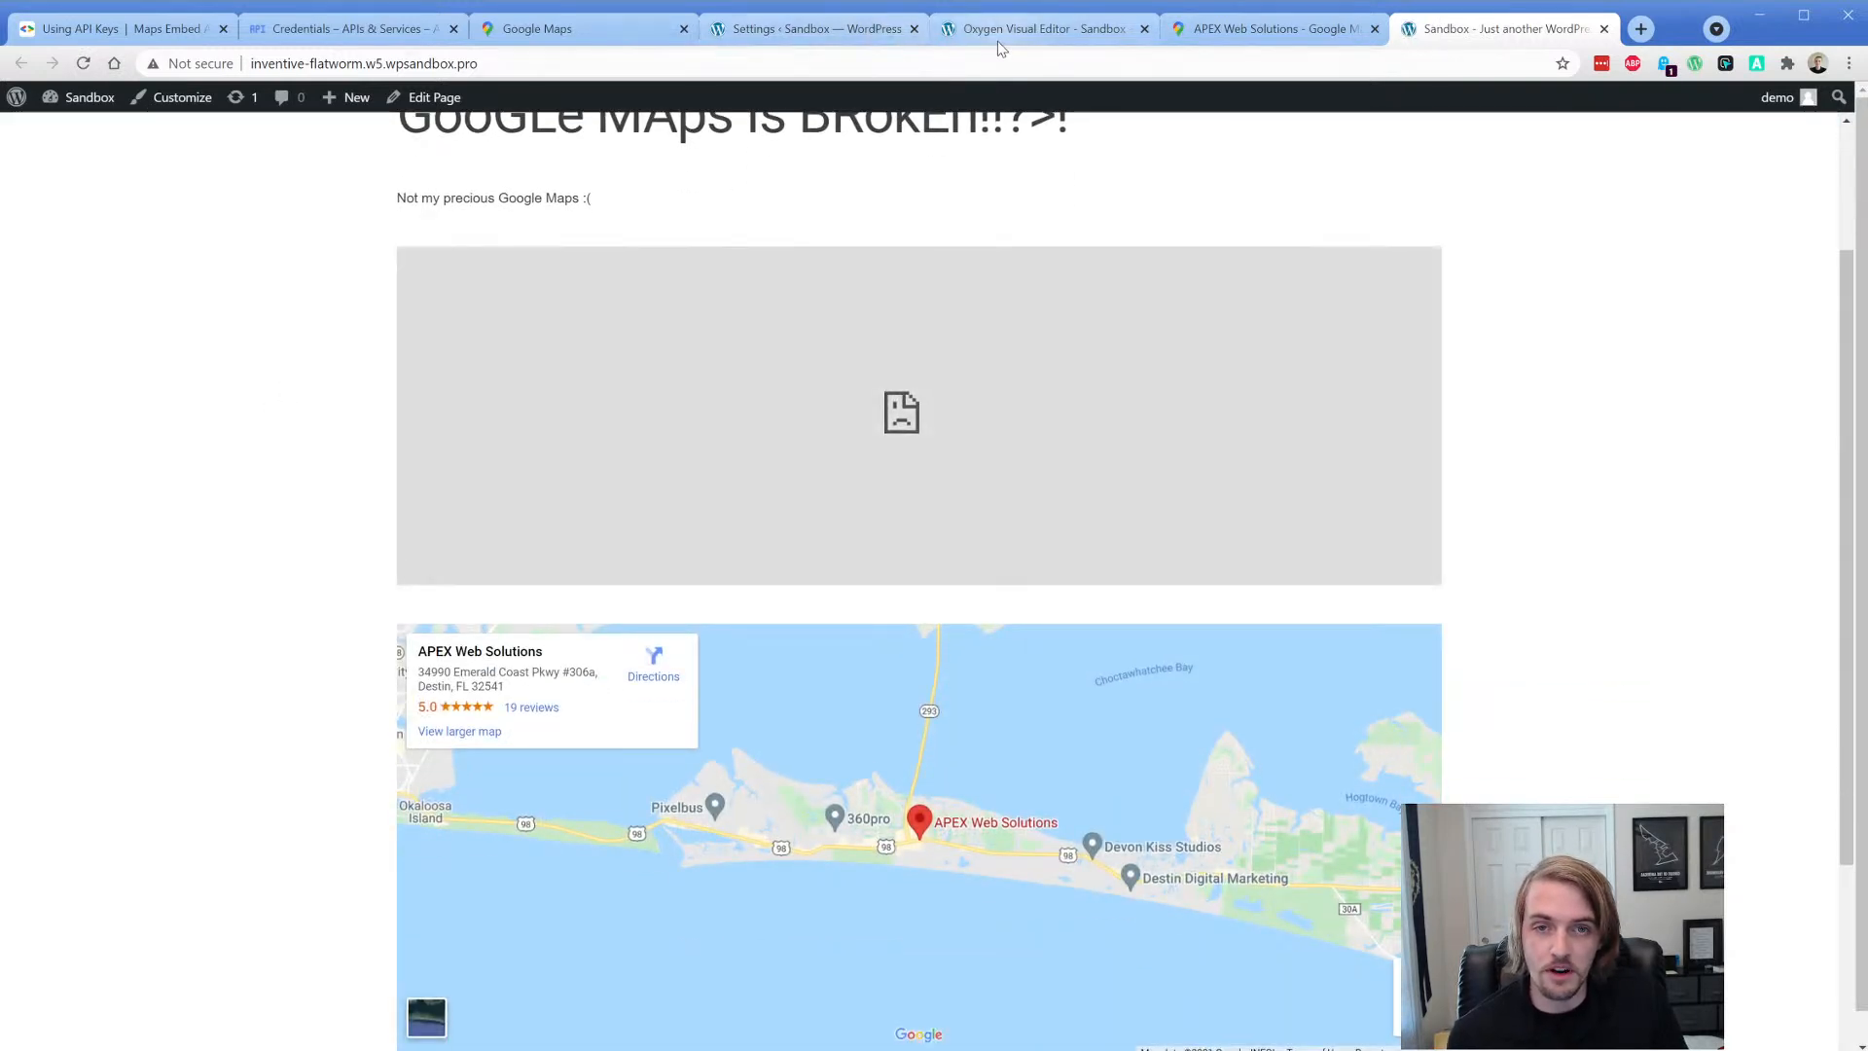
- Close the Oxygen Visual Editor, then deactivate and delete the Oxygen 3.8 Beta 1 plugin in the WordPress admin
{"action": "left_click", "coordinate": [998, 42]}
{"action": "left_click", "coordinate": [804, 39]}
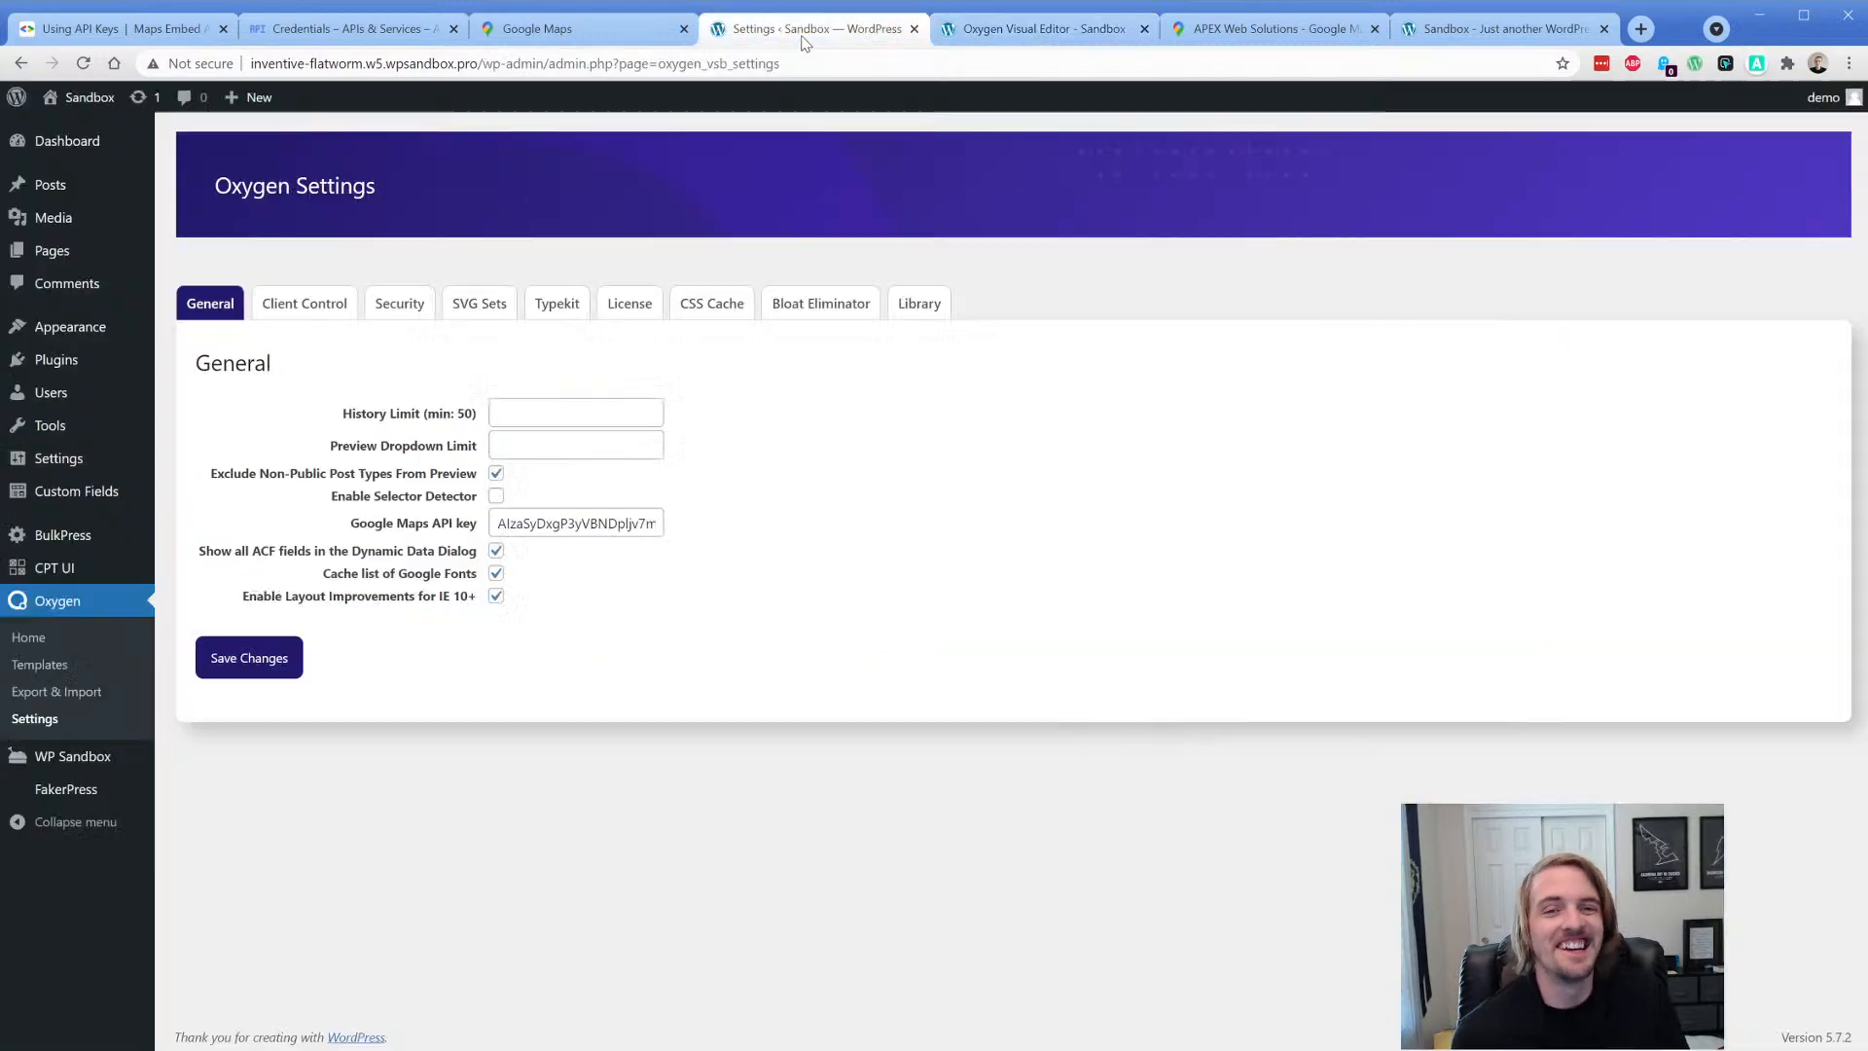
{"action": "left_click", "coordinate": [83, 360]}
{"action": "left_click", "coordinate": [1144, 29]}
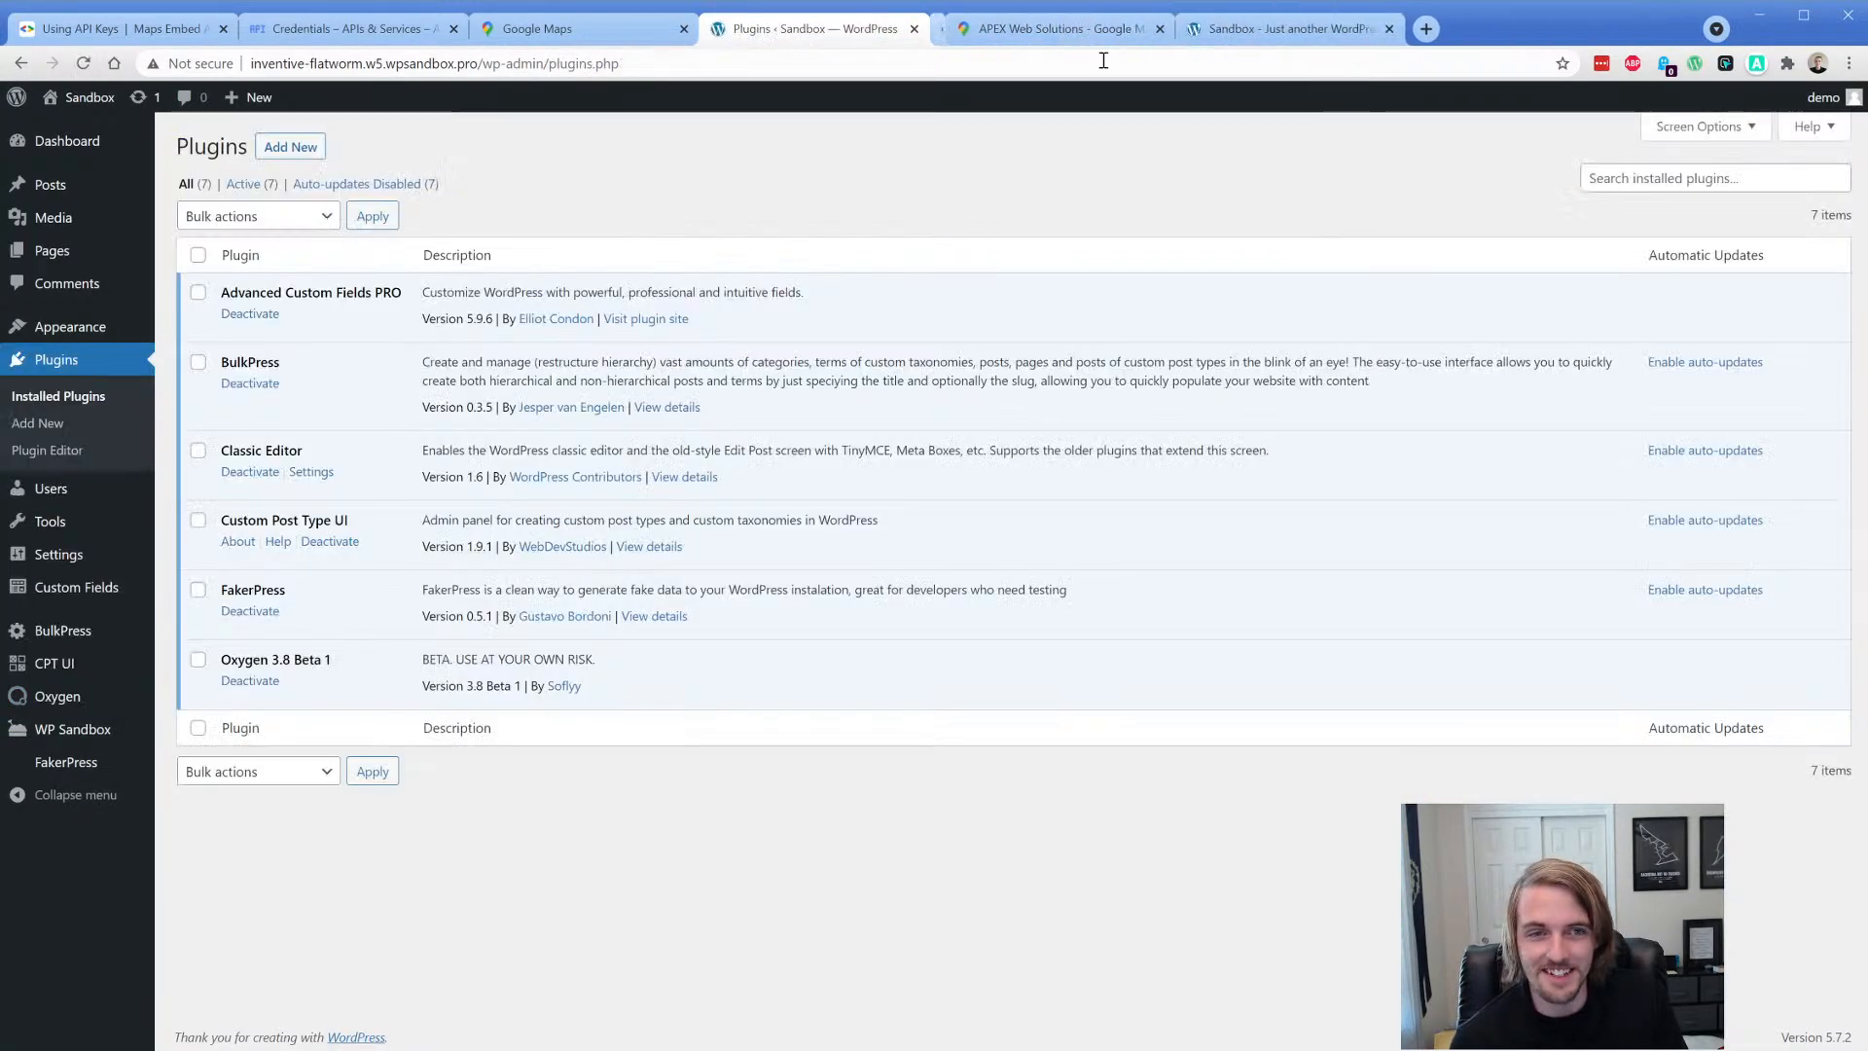
{"action": "left_click", "coordinate": [263, 680]}
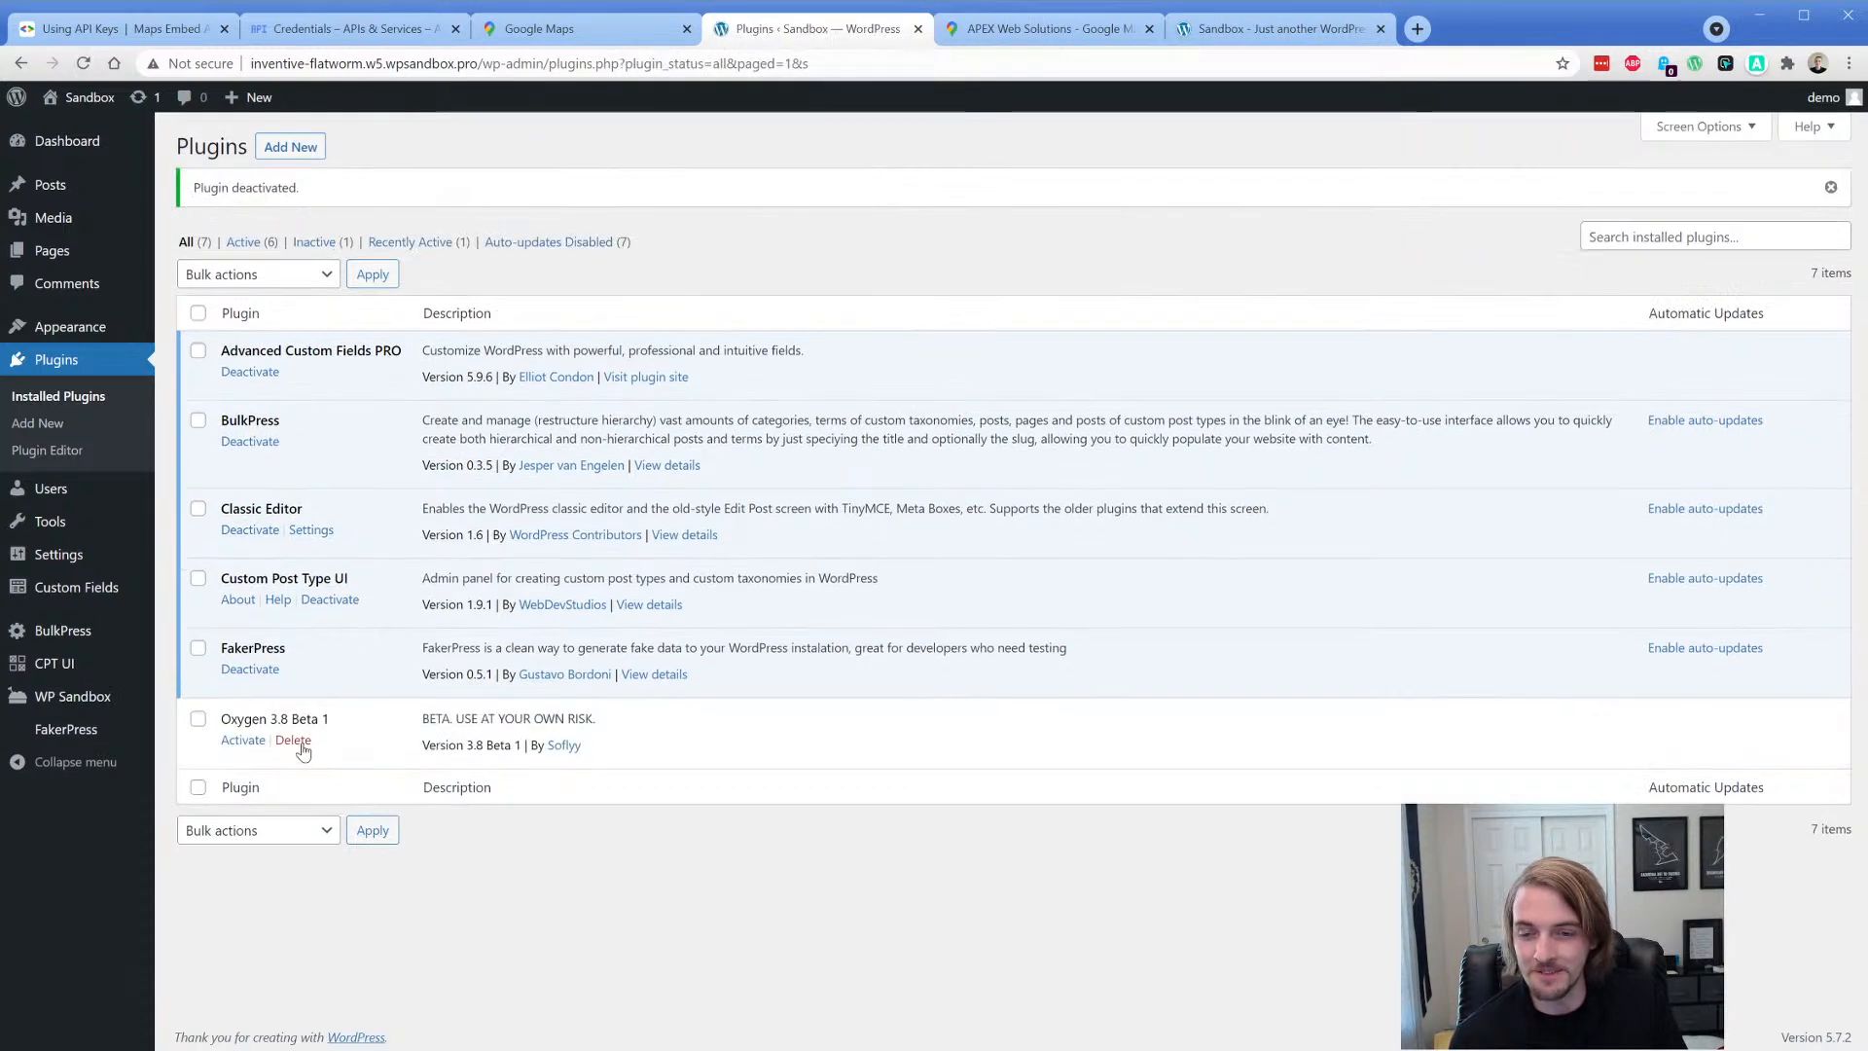
{"action": "left_click", "coordinate": [293, 743]}
{"action": "left_click", "coordinate": [1037, 171]}
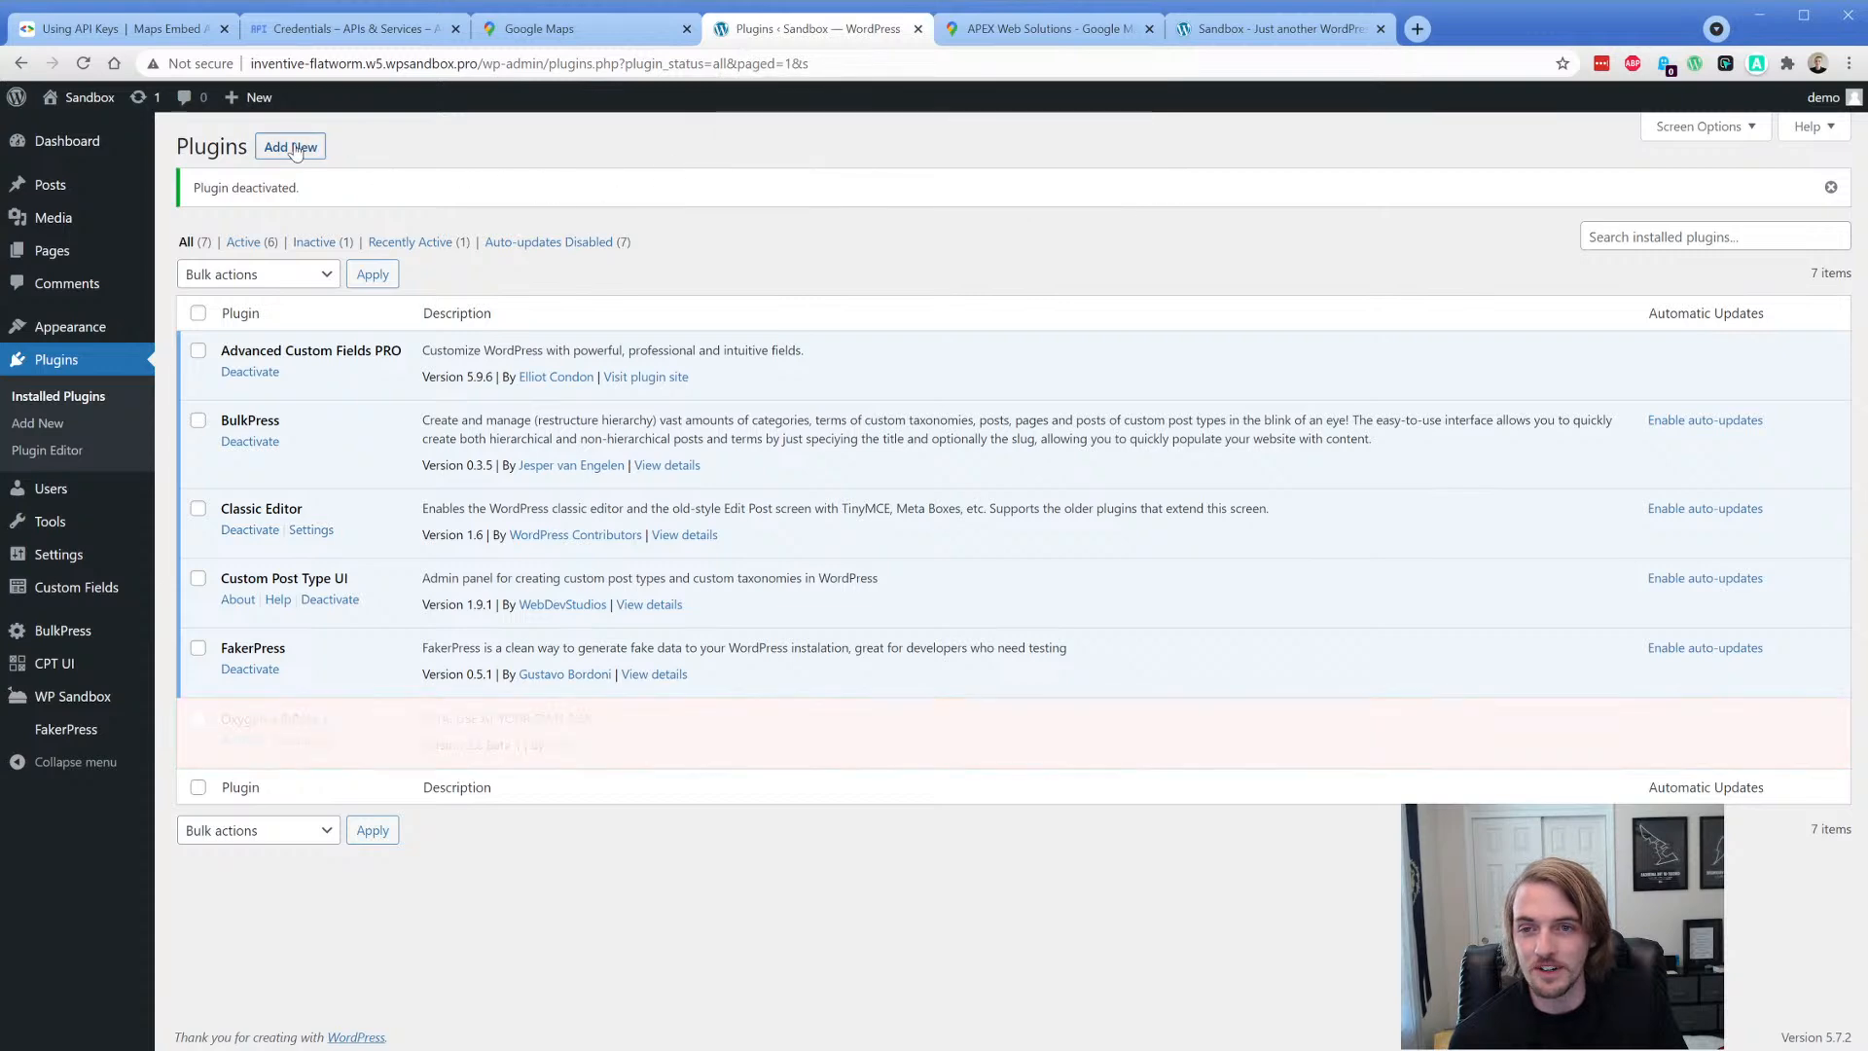
- Upload the plugin file oxygen.3.8.rc.2.zip, install it and activate it
{"action": "left_click", "coordinate": [291, 148]}
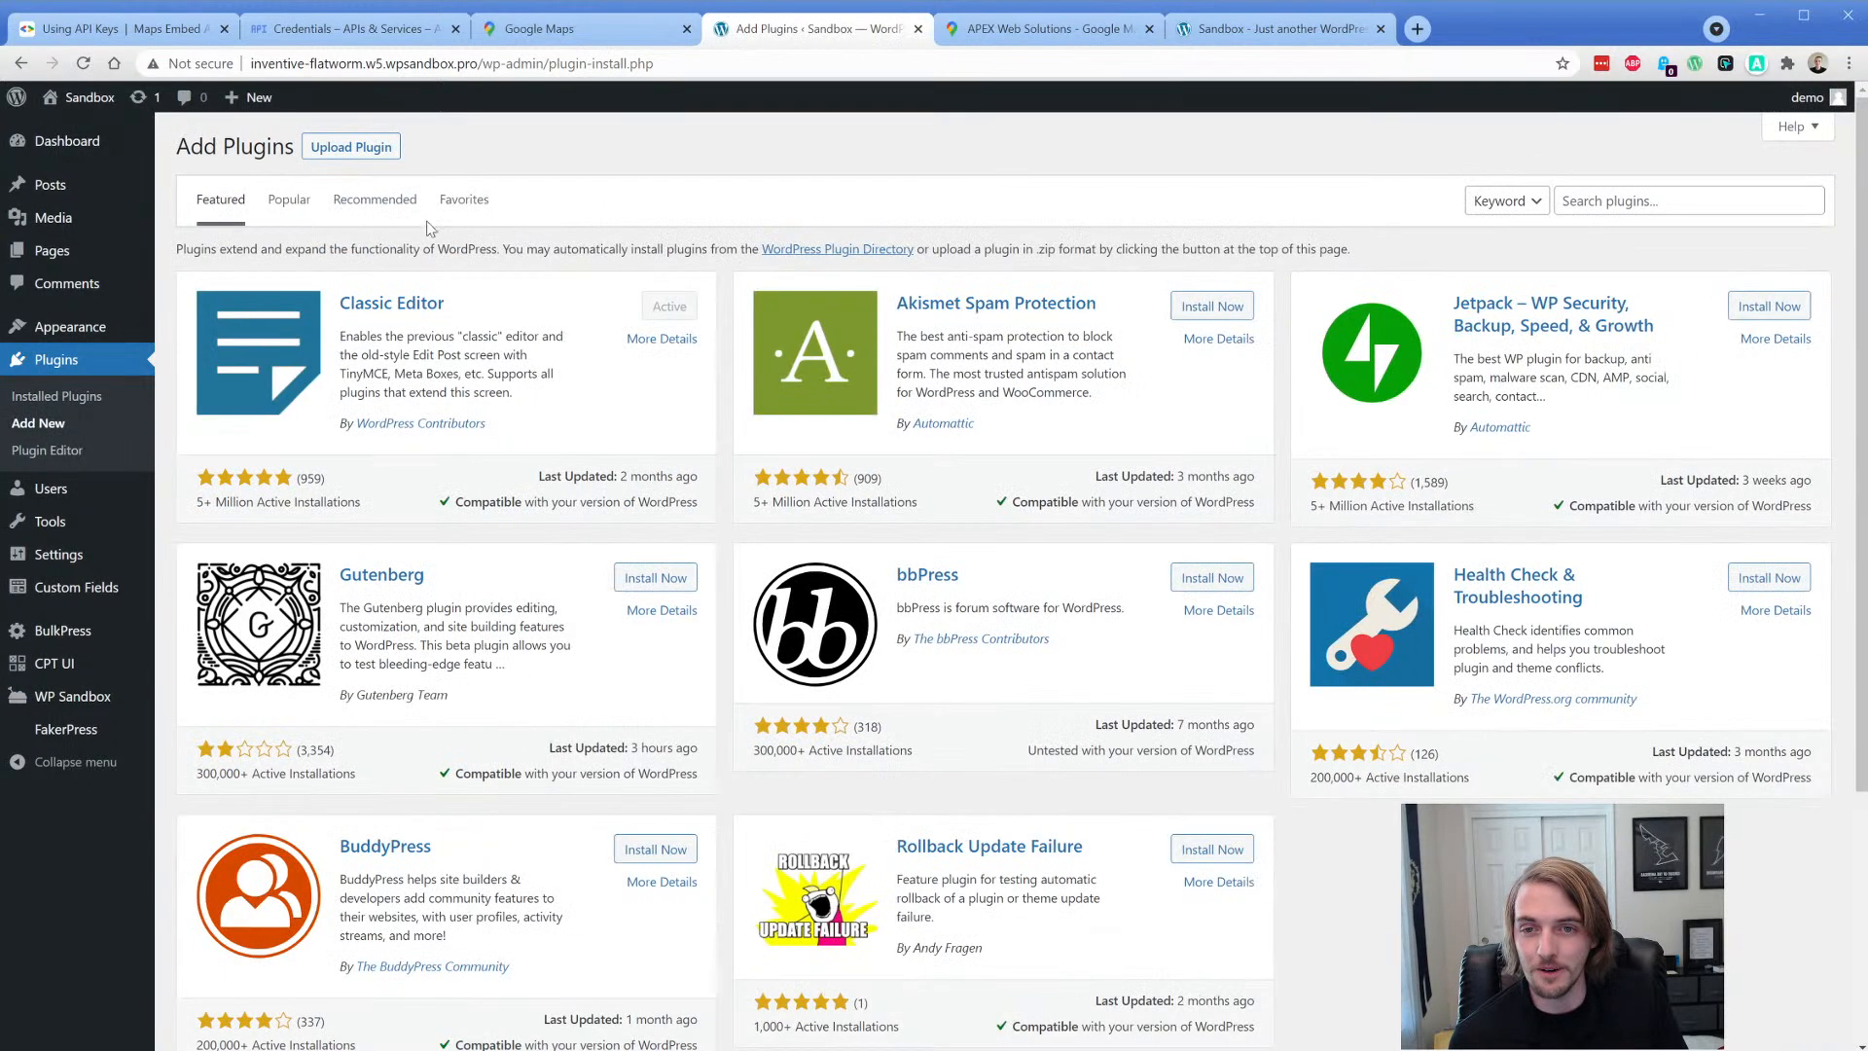
{"action": "left_click", "coordinate": [365, 153]}
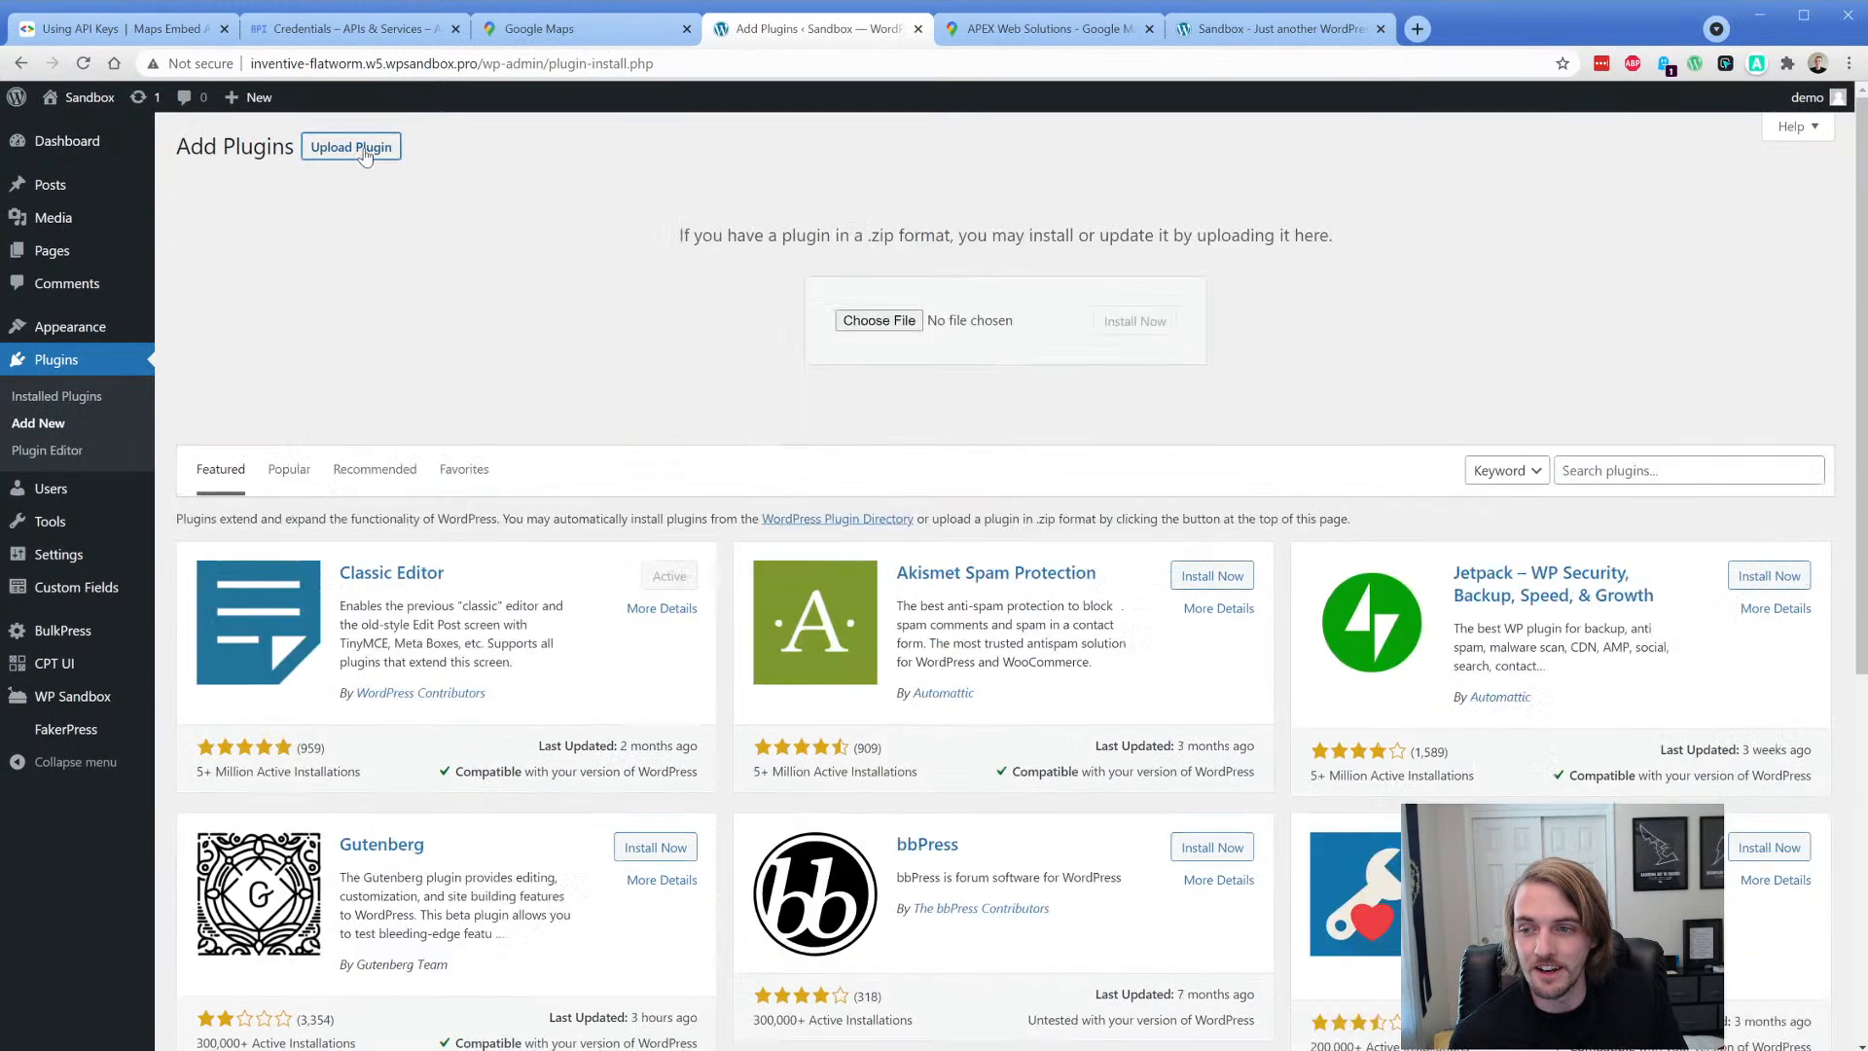
{"action": "left_click", "coordinate": [365, 153]}
{"action": "left_click", "coordinate": [365, 153]}
{"action": "left_click", "coordinate": [878, 320]}
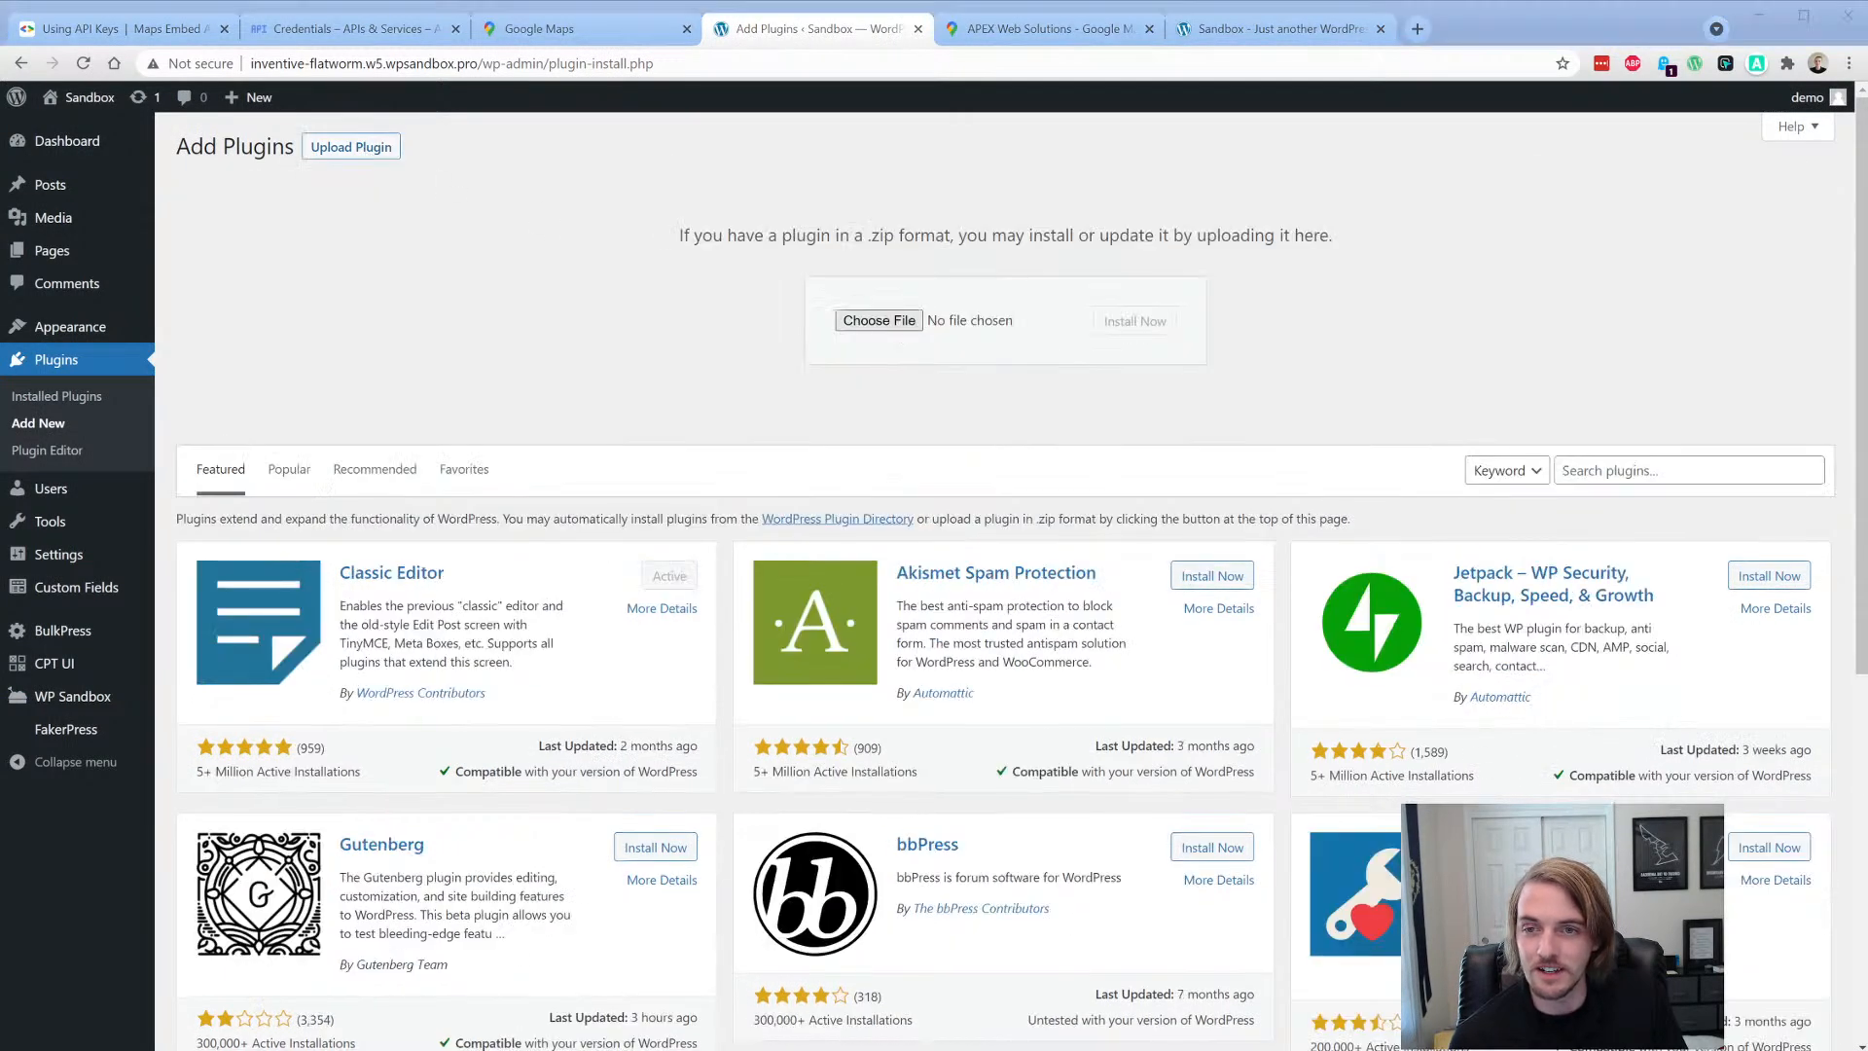
{"action": "left_click", "coordinate": [1128, 322]}
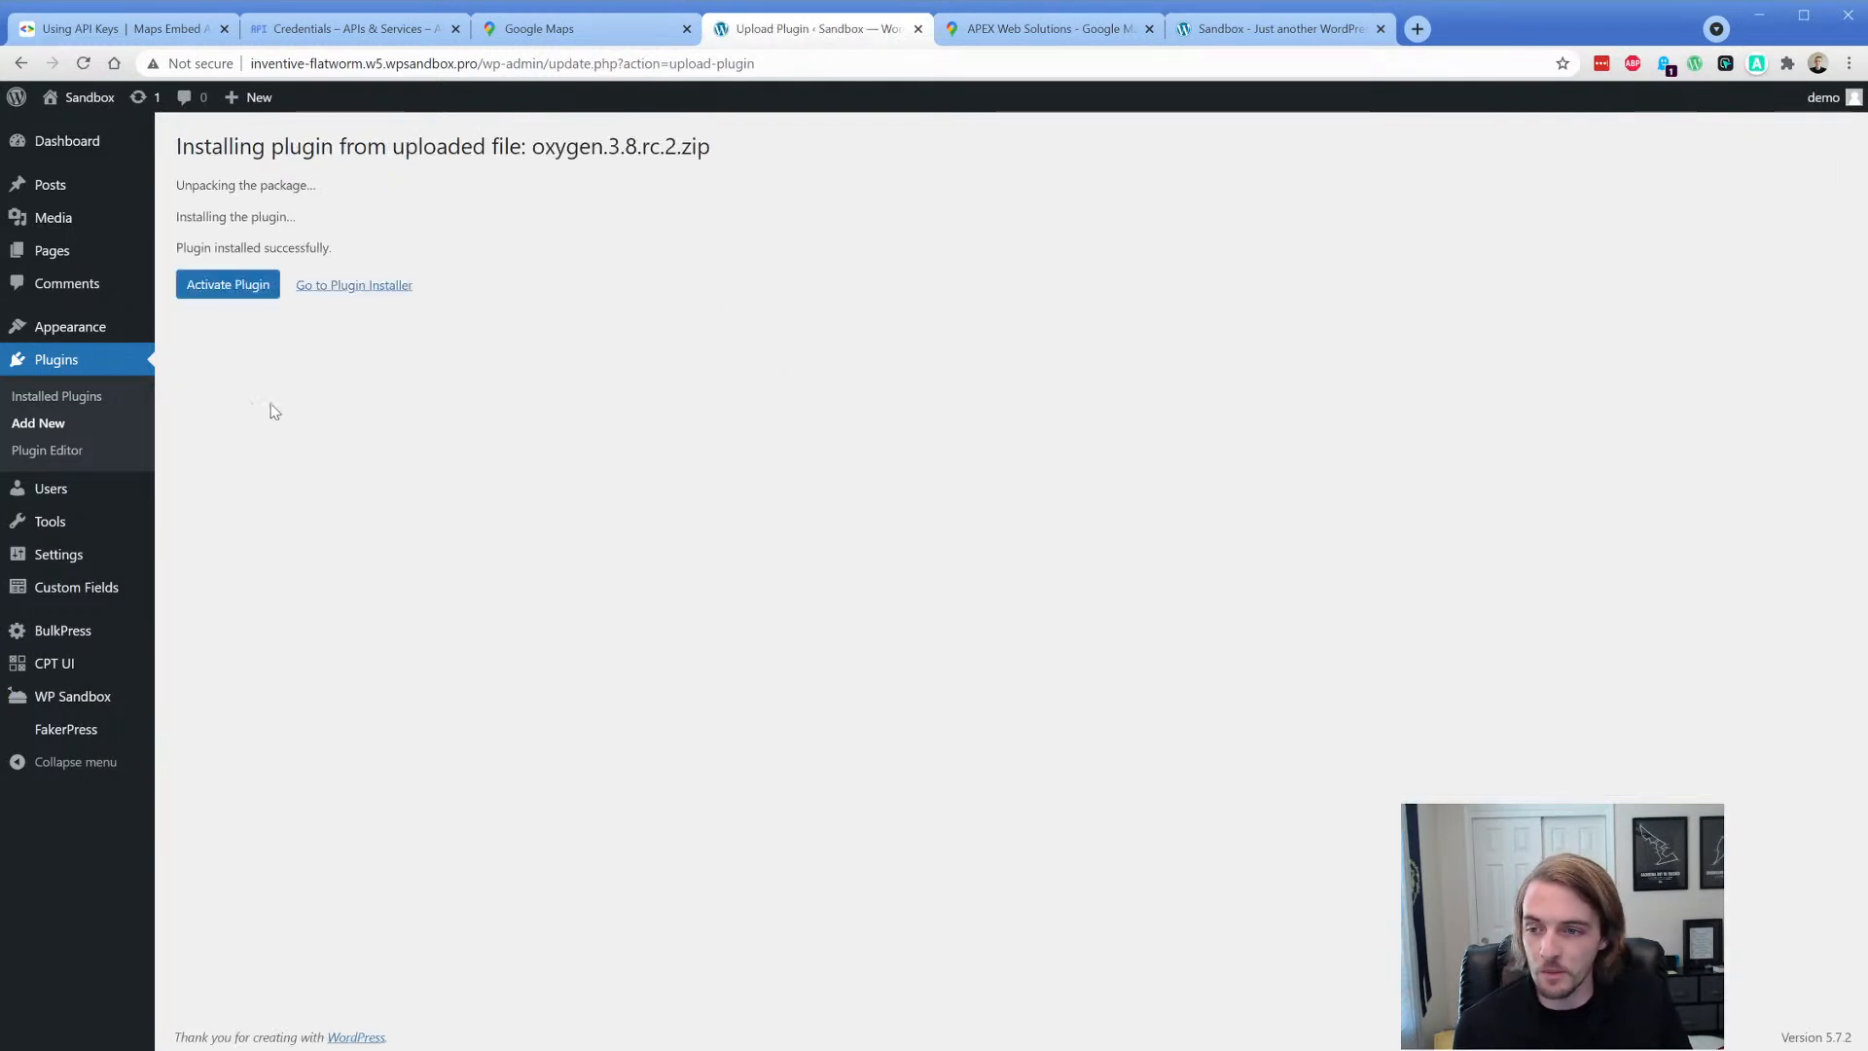
{"action": "left_click", "coordinate": [219, 289]}
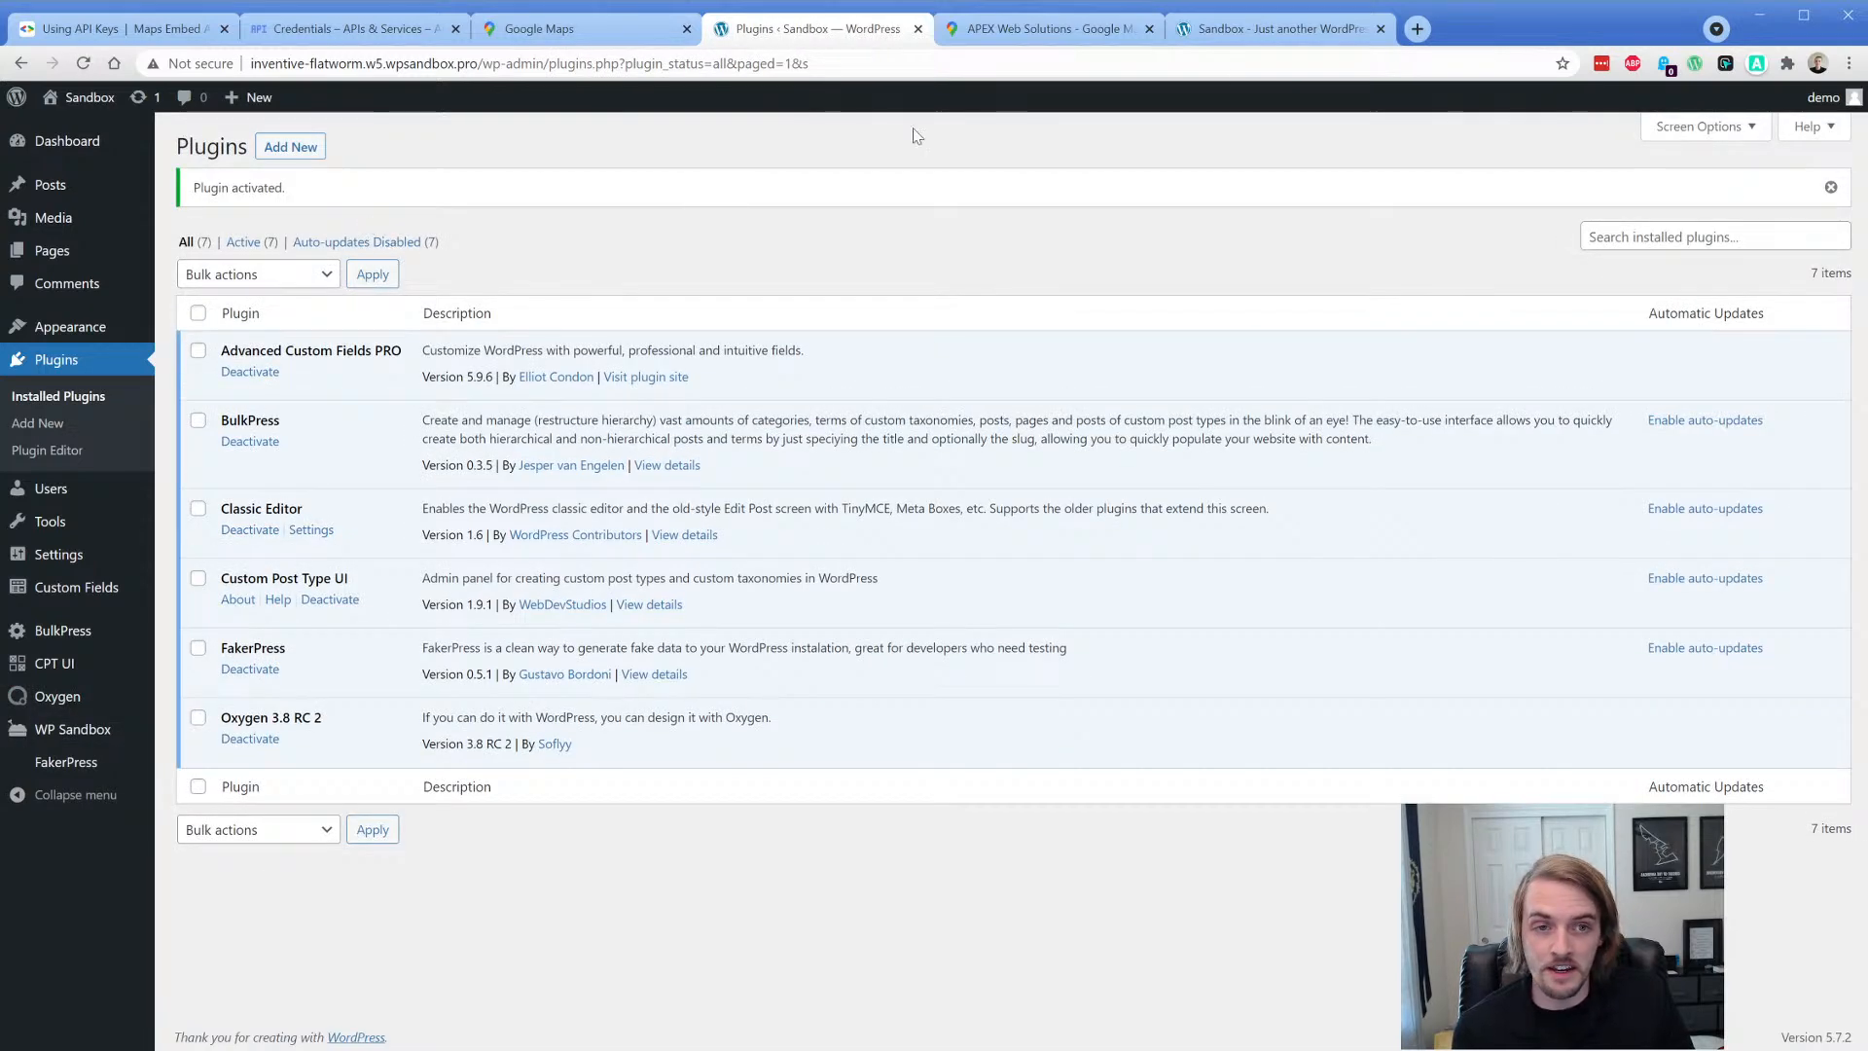
- Reload the sandbox home page to check the Google Maps element, and return to the WordPress Plugins page
{"action": "left_click", "coordinate": [1272, 37]}
{"action": "left_click", "coordinate": [84, 63]}
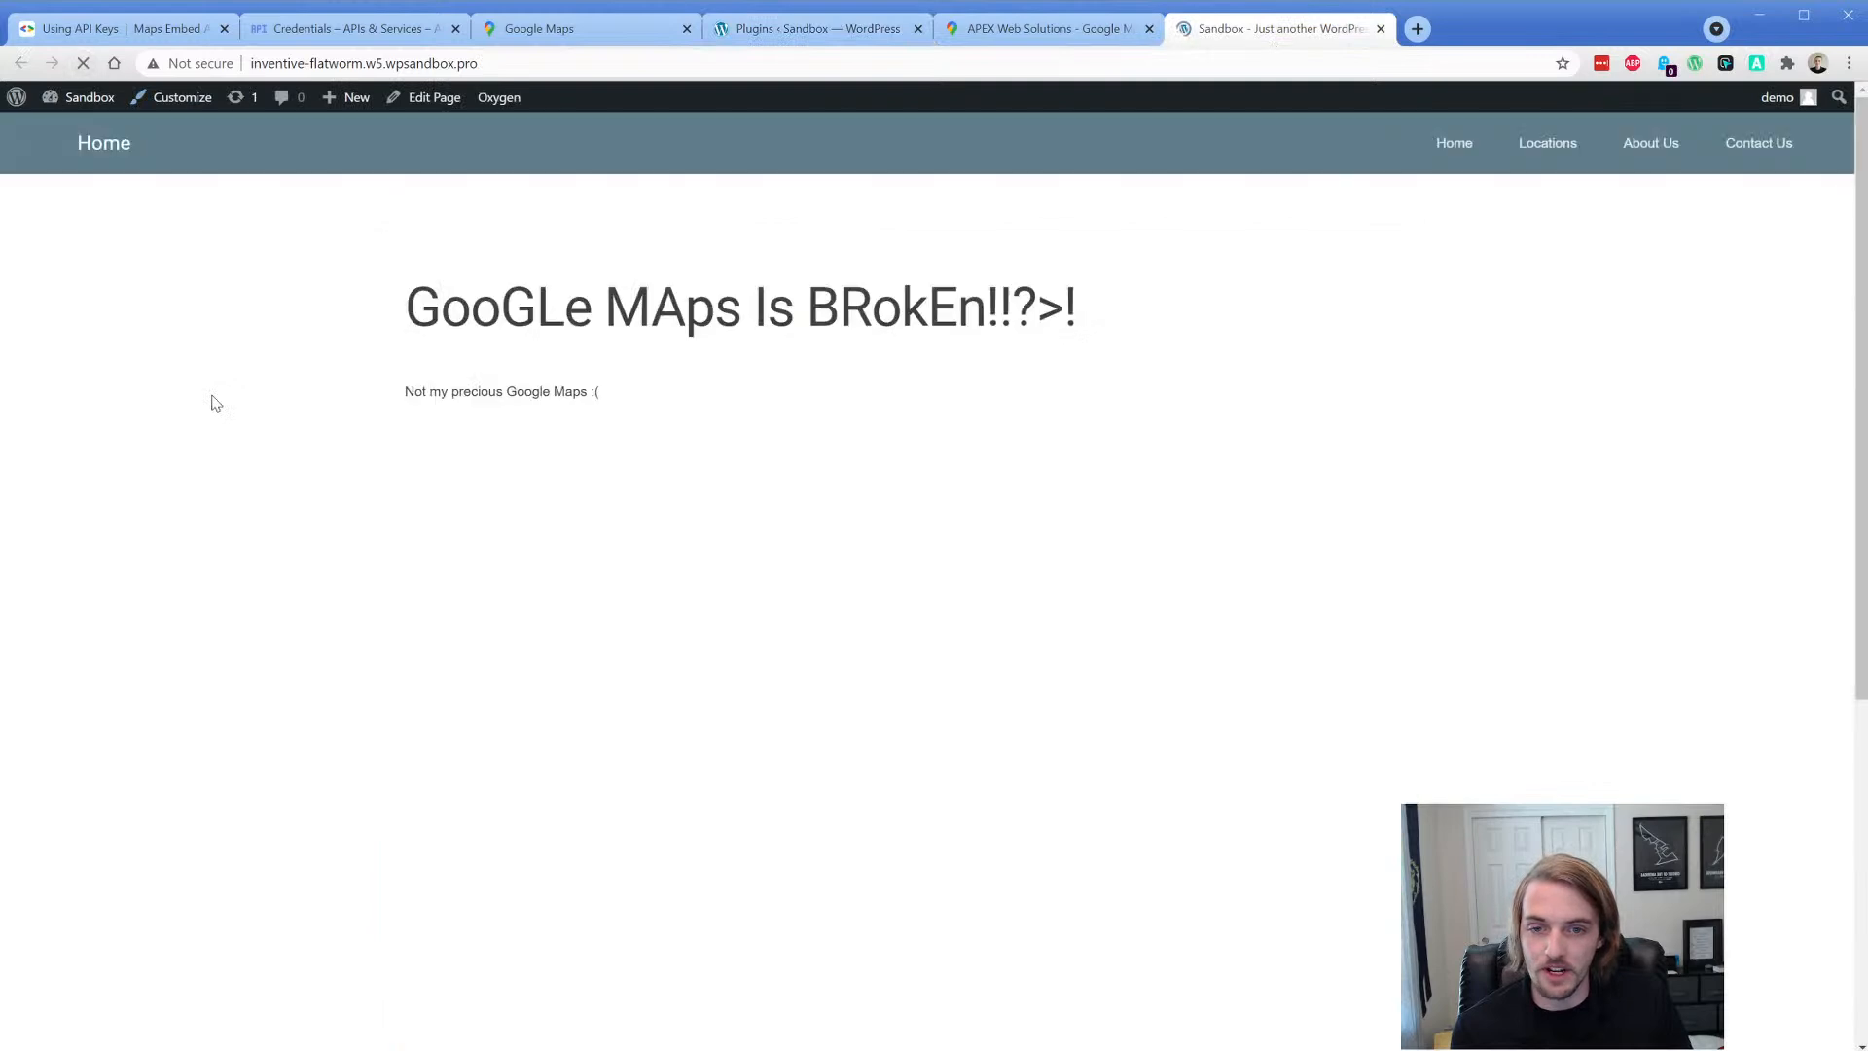
{"action": "scroll", "coordinate": [254, 458], "scroll_direction": "down", "scroll_amount": 2}
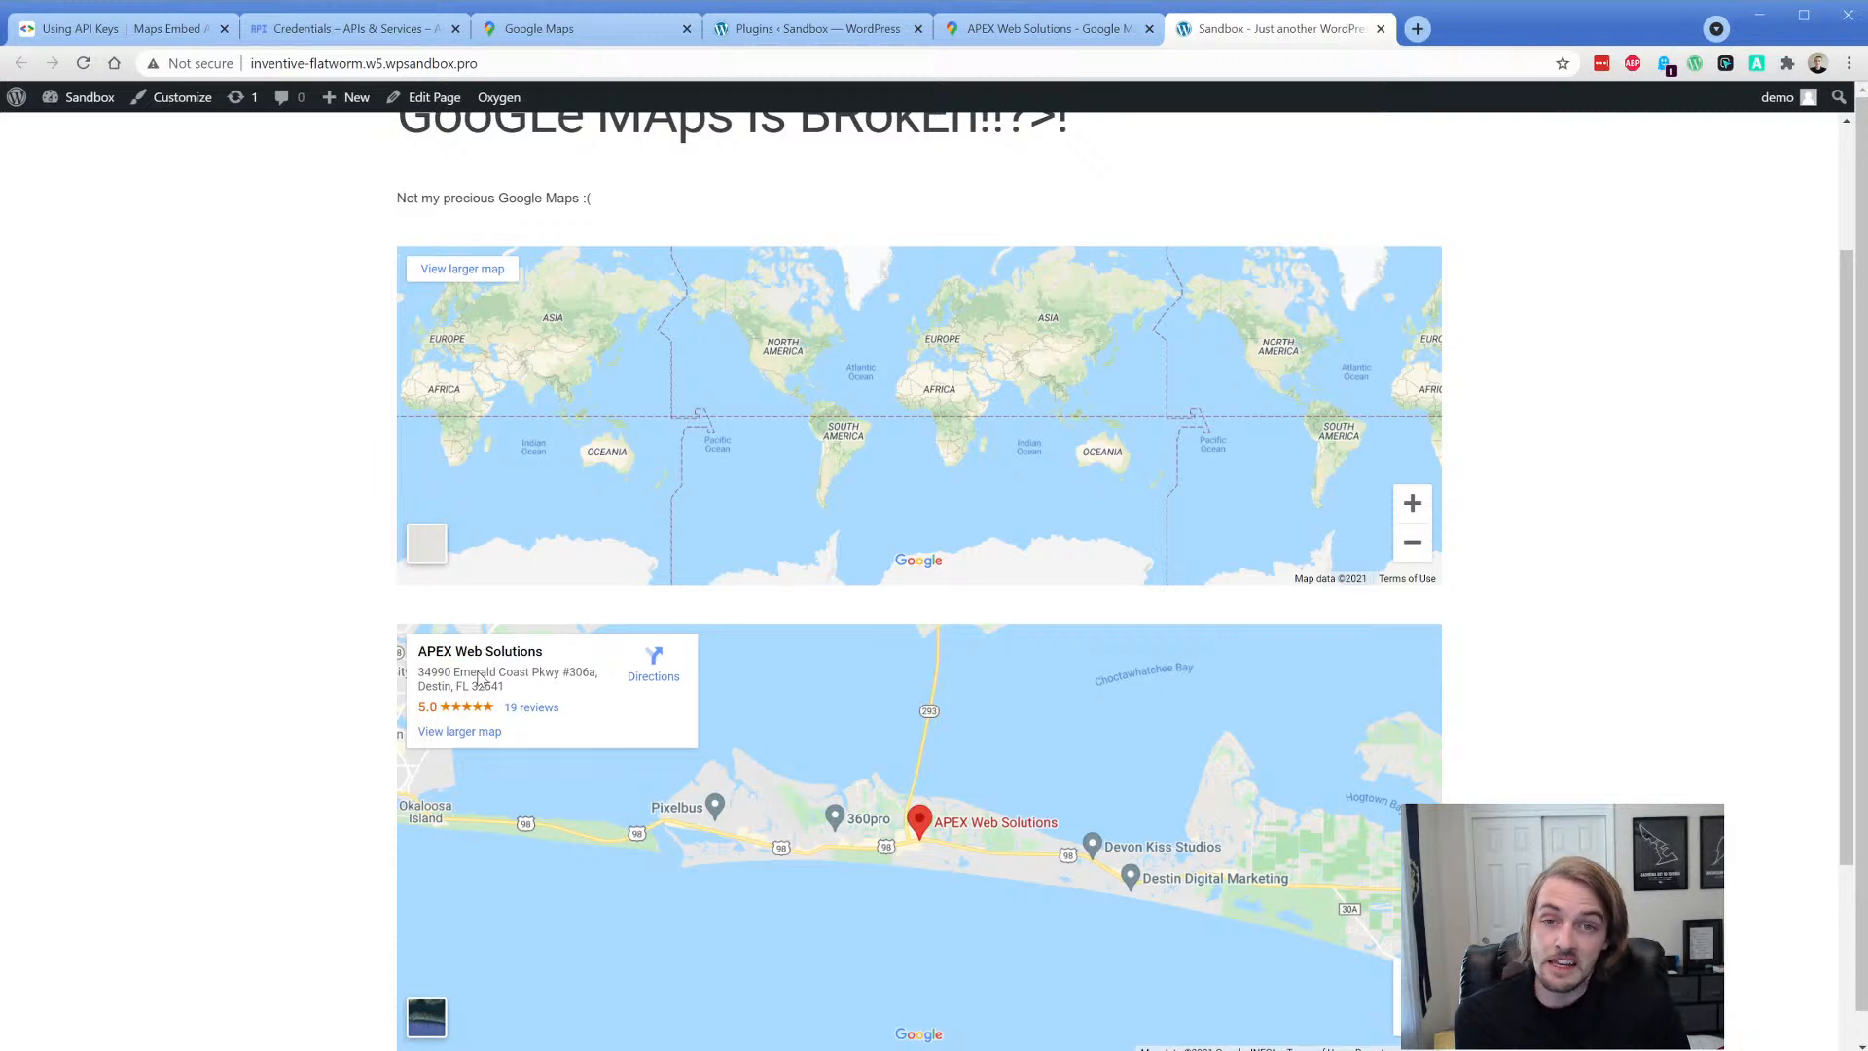
{"action": "left_click", "coordinate": [768, 28]}
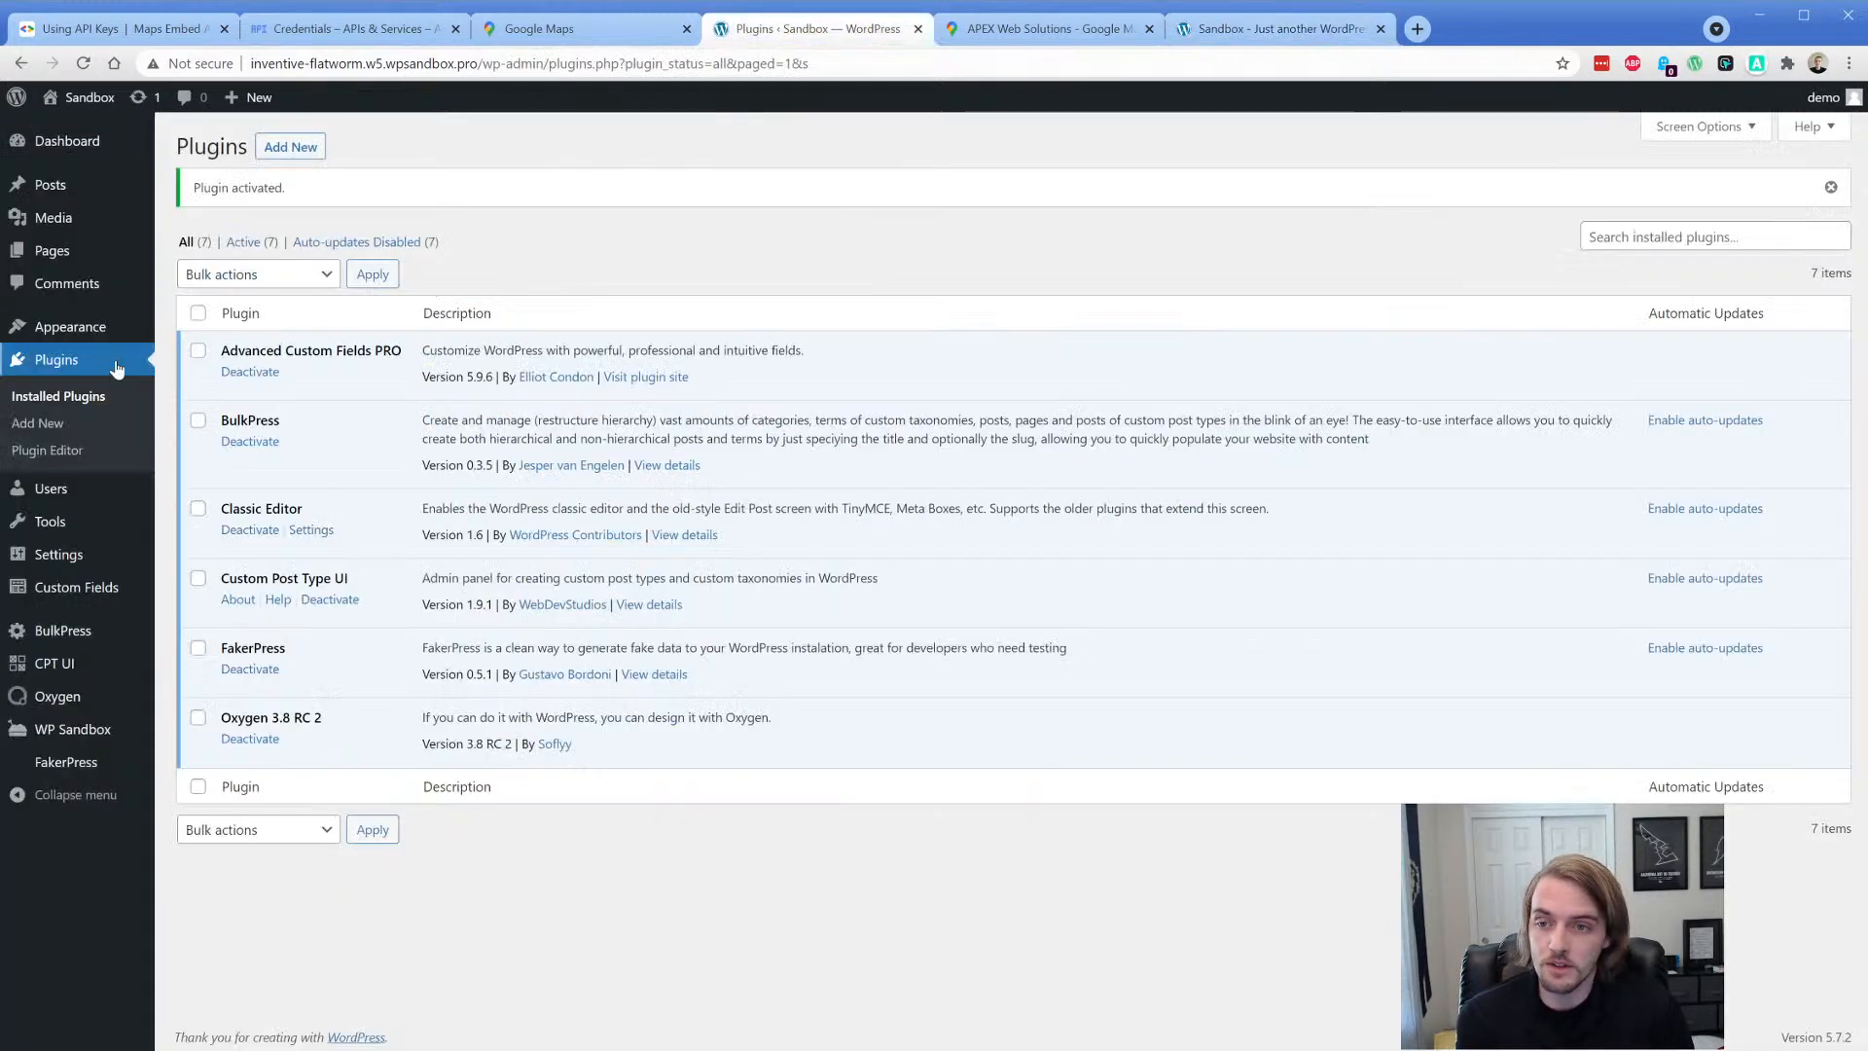
- Open the sandbox home page in the Oxygen Visual Editor and select its Google Maps element
{"action": "mouse_move", "coordinate": [56, 259]}
{"action": "left_click", "coordinate": [1265, 29]}
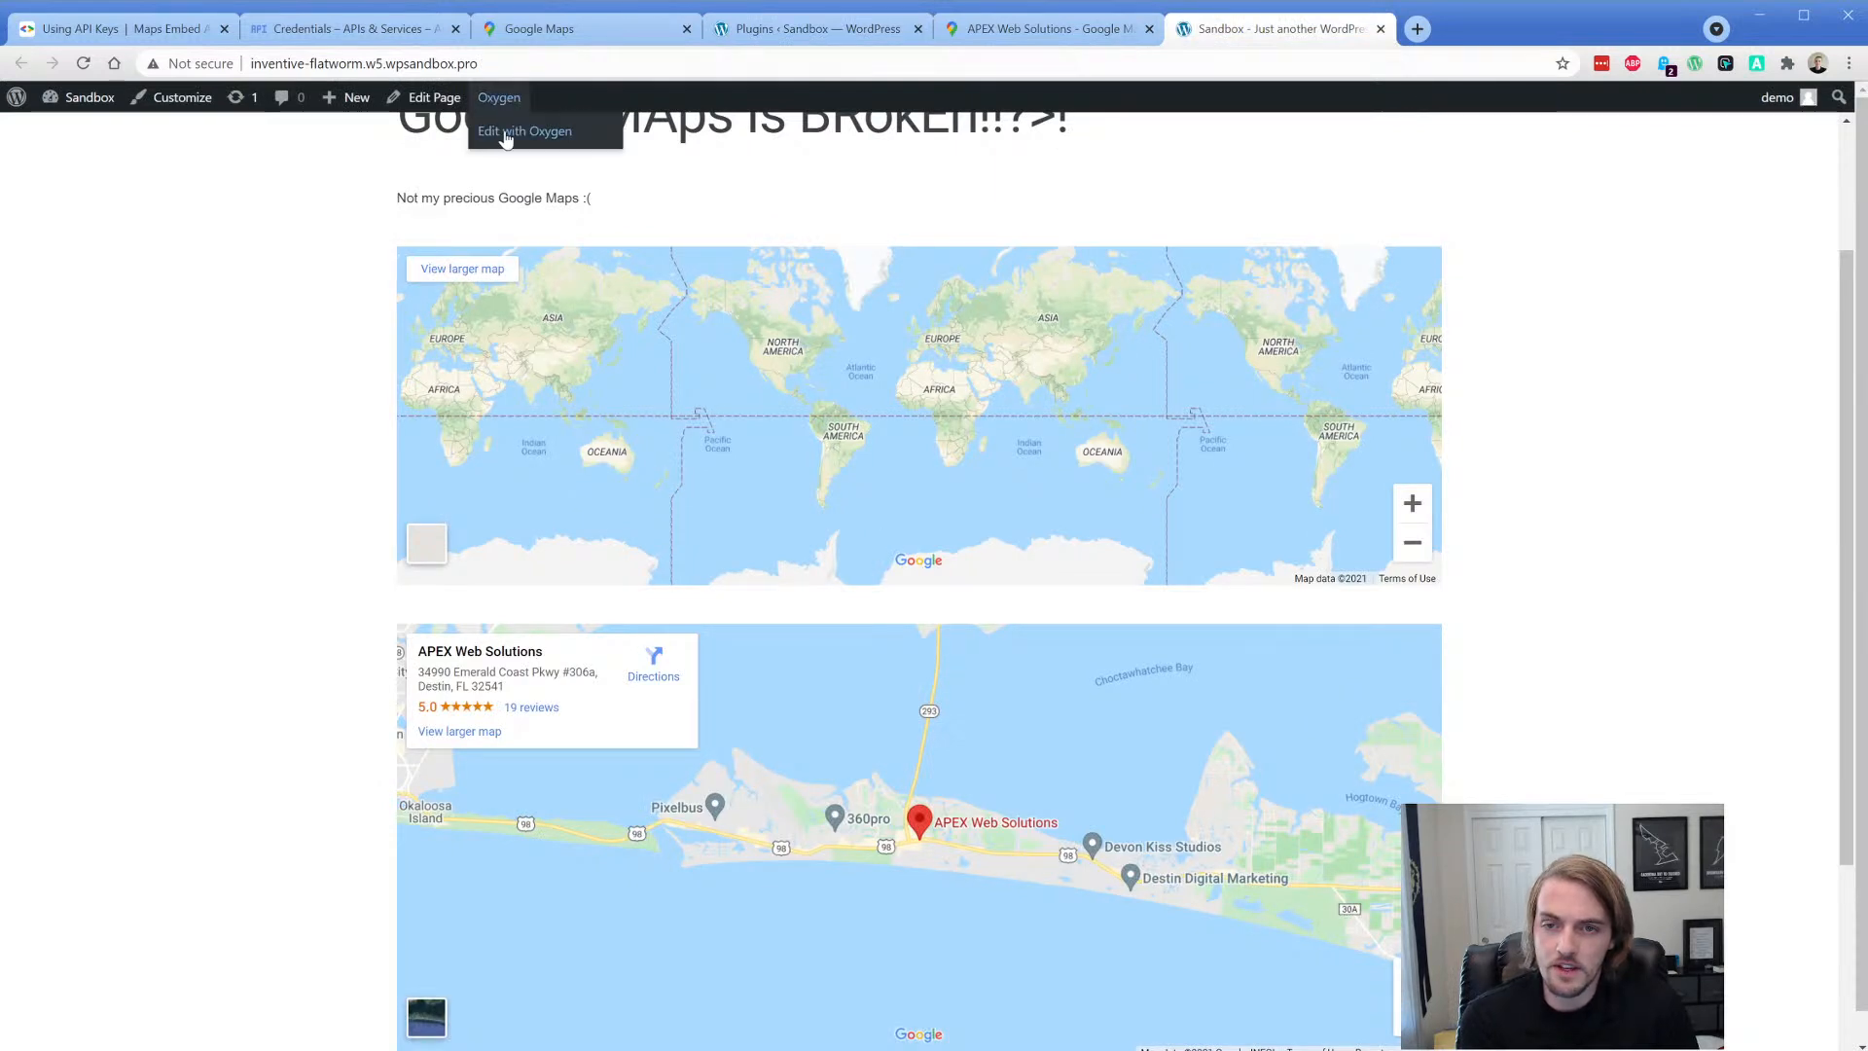
{"action": "left_click", "coordinate": [506, 134]}
{"action": "left_click", "coordinate": [1420, 39]}
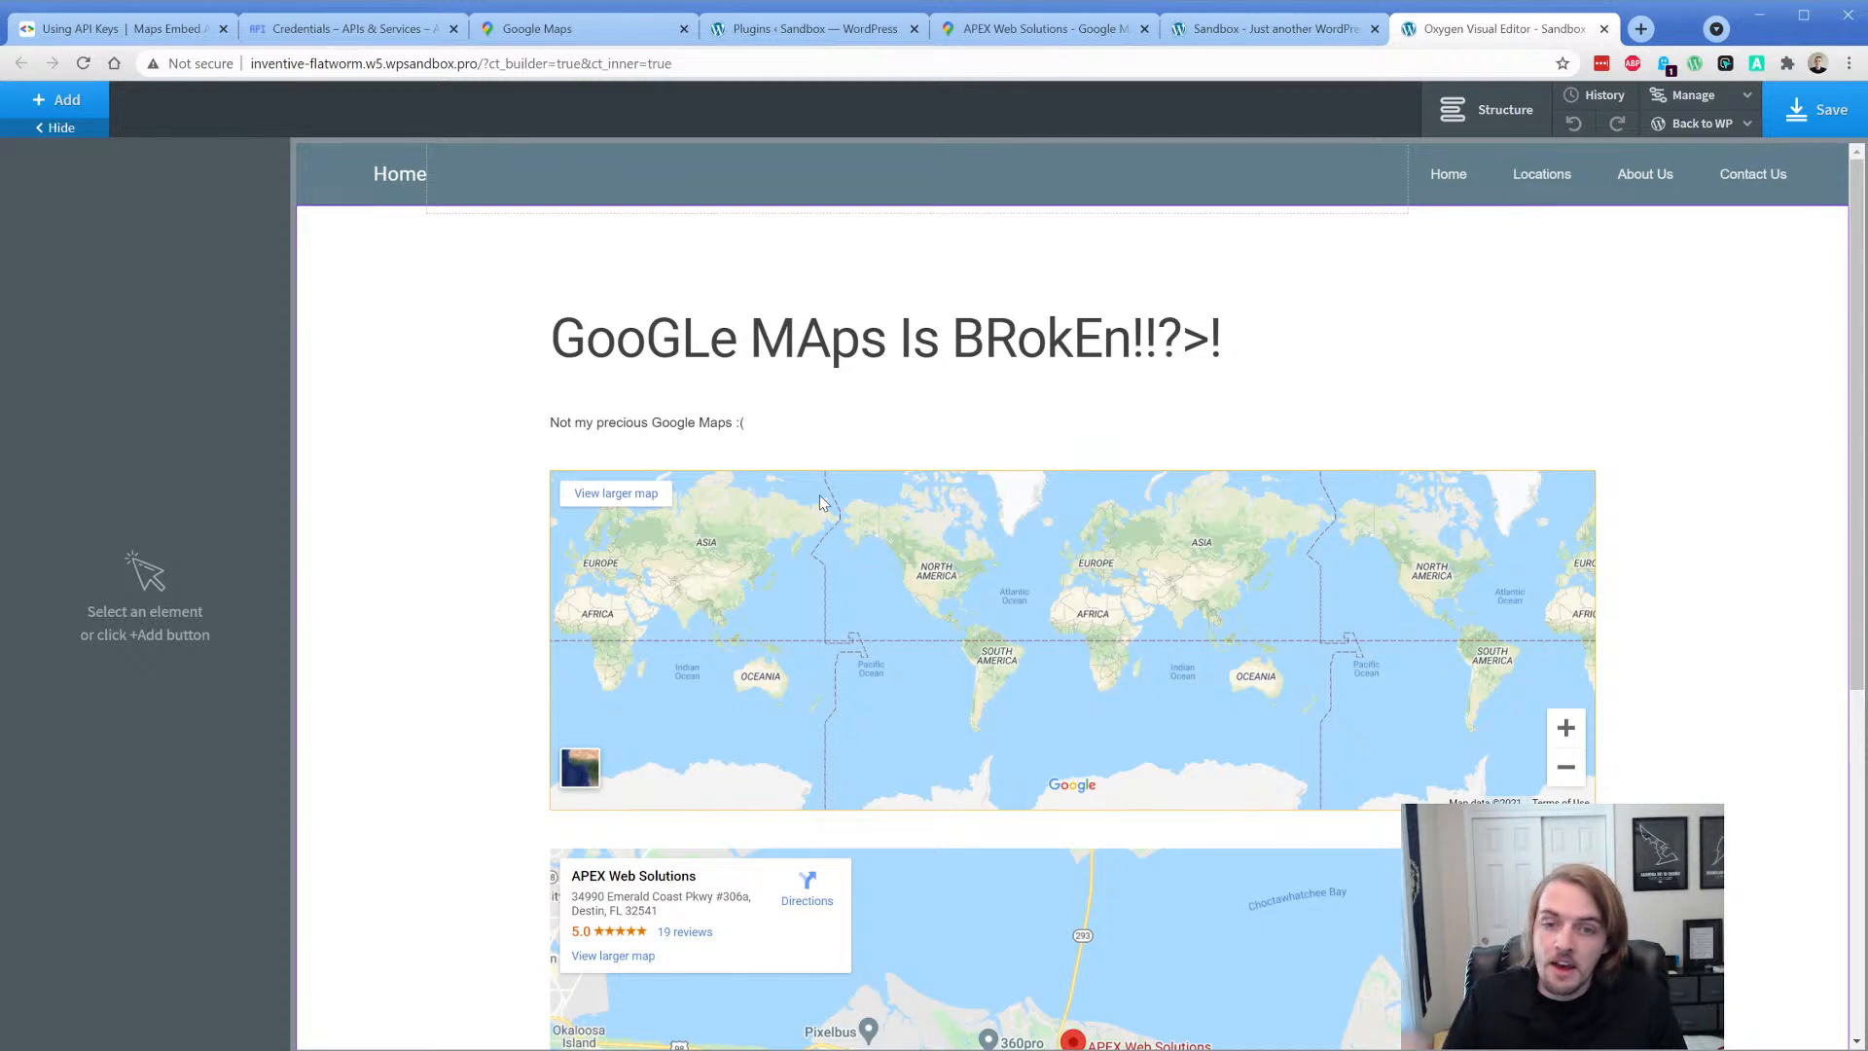
{"action": "left_click", "coordinate": [820, 502]}
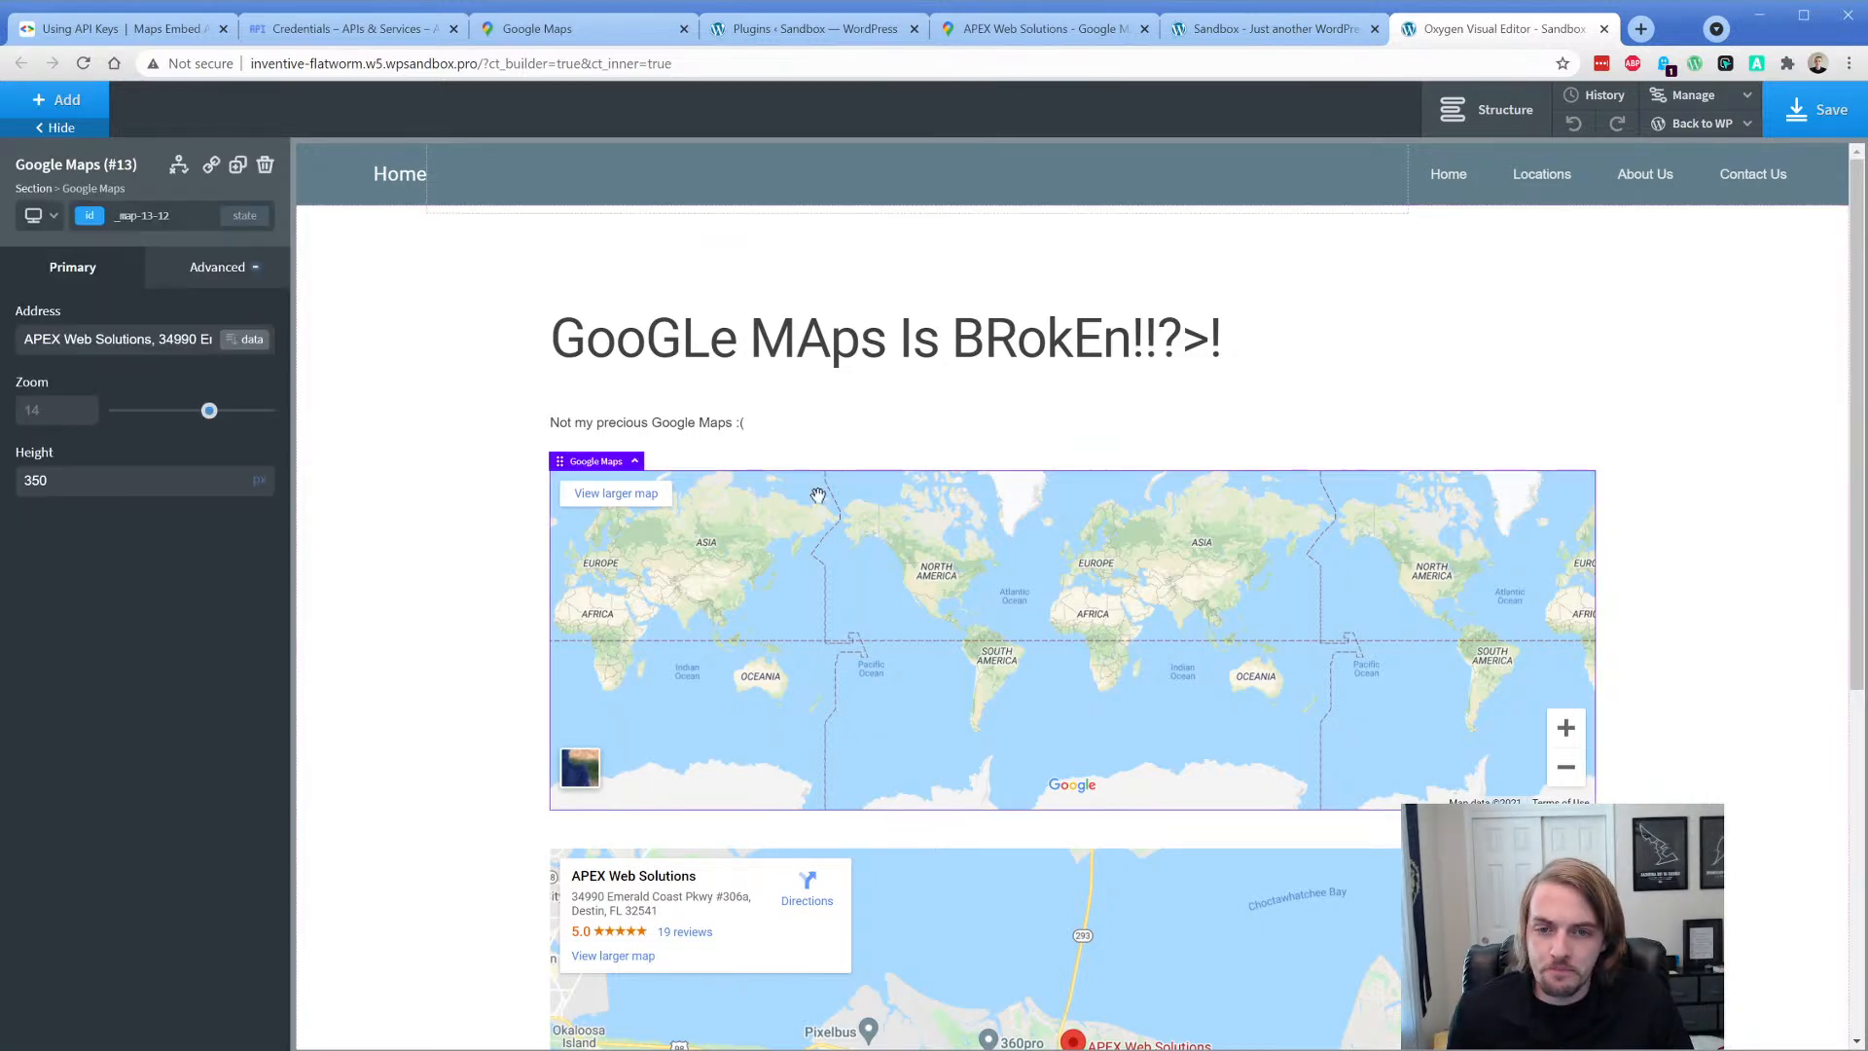
- Try clearing the Google Maps element's address, and undo the deletion
{"action": "triple_click", "coordinate": [143, 333]}
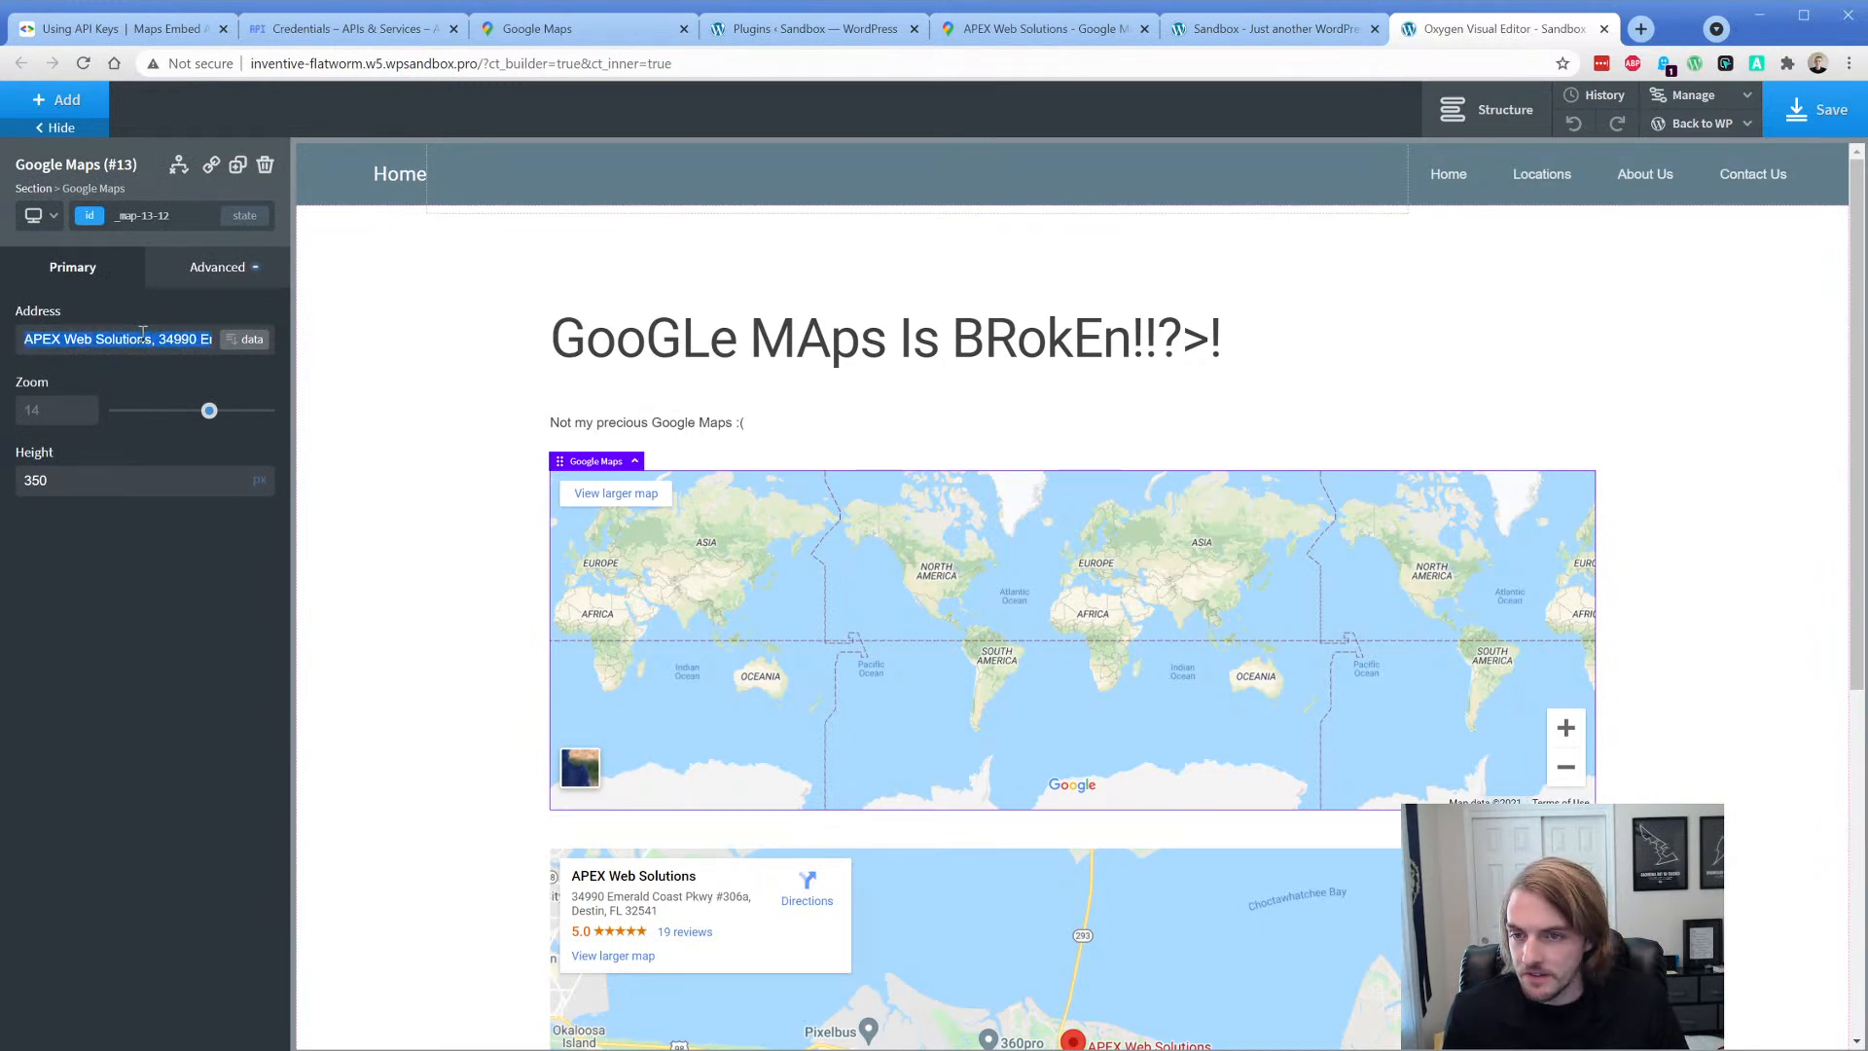
{"action": "key", "text": "BackSpace"}
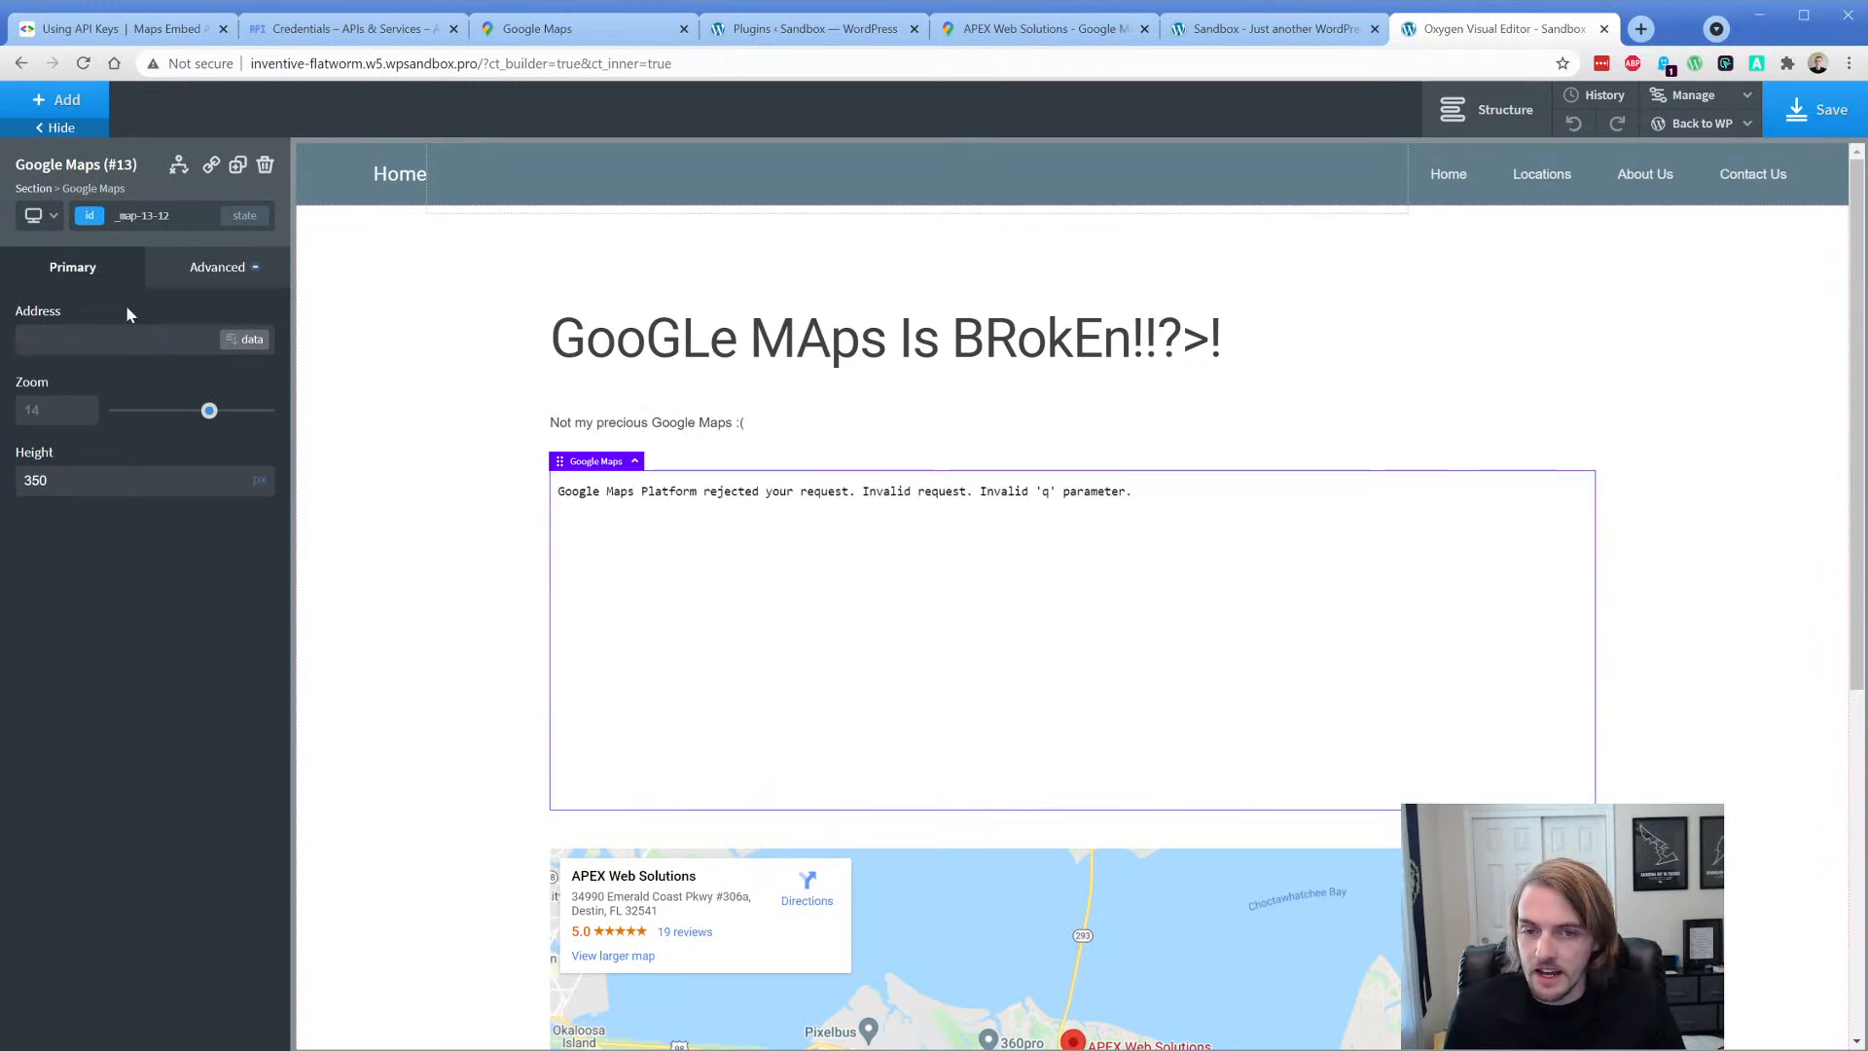
{"action": "key", "text": "ctrl+z"}
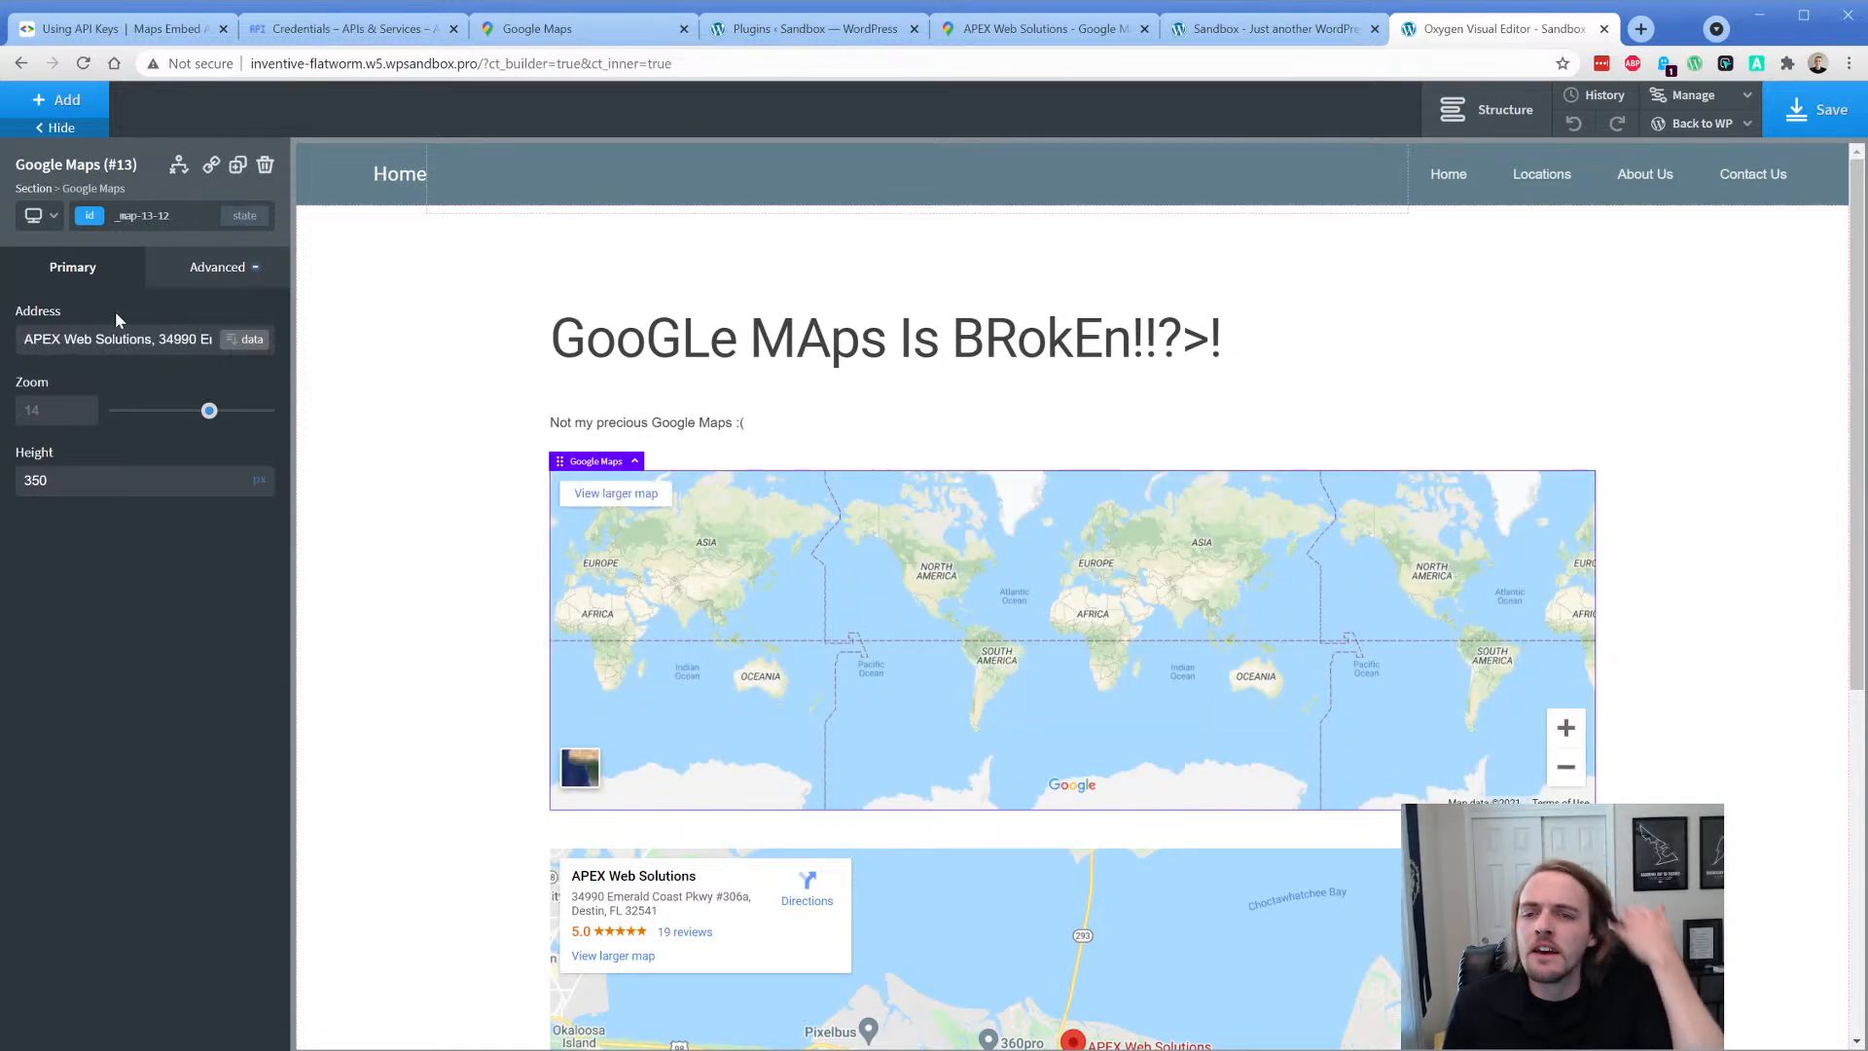
- Save the page, reload the sandbox home page to check the map, and return to the Oxygen Visual Editor
{"action": "left_click", "coordinate": [1815, 131]}
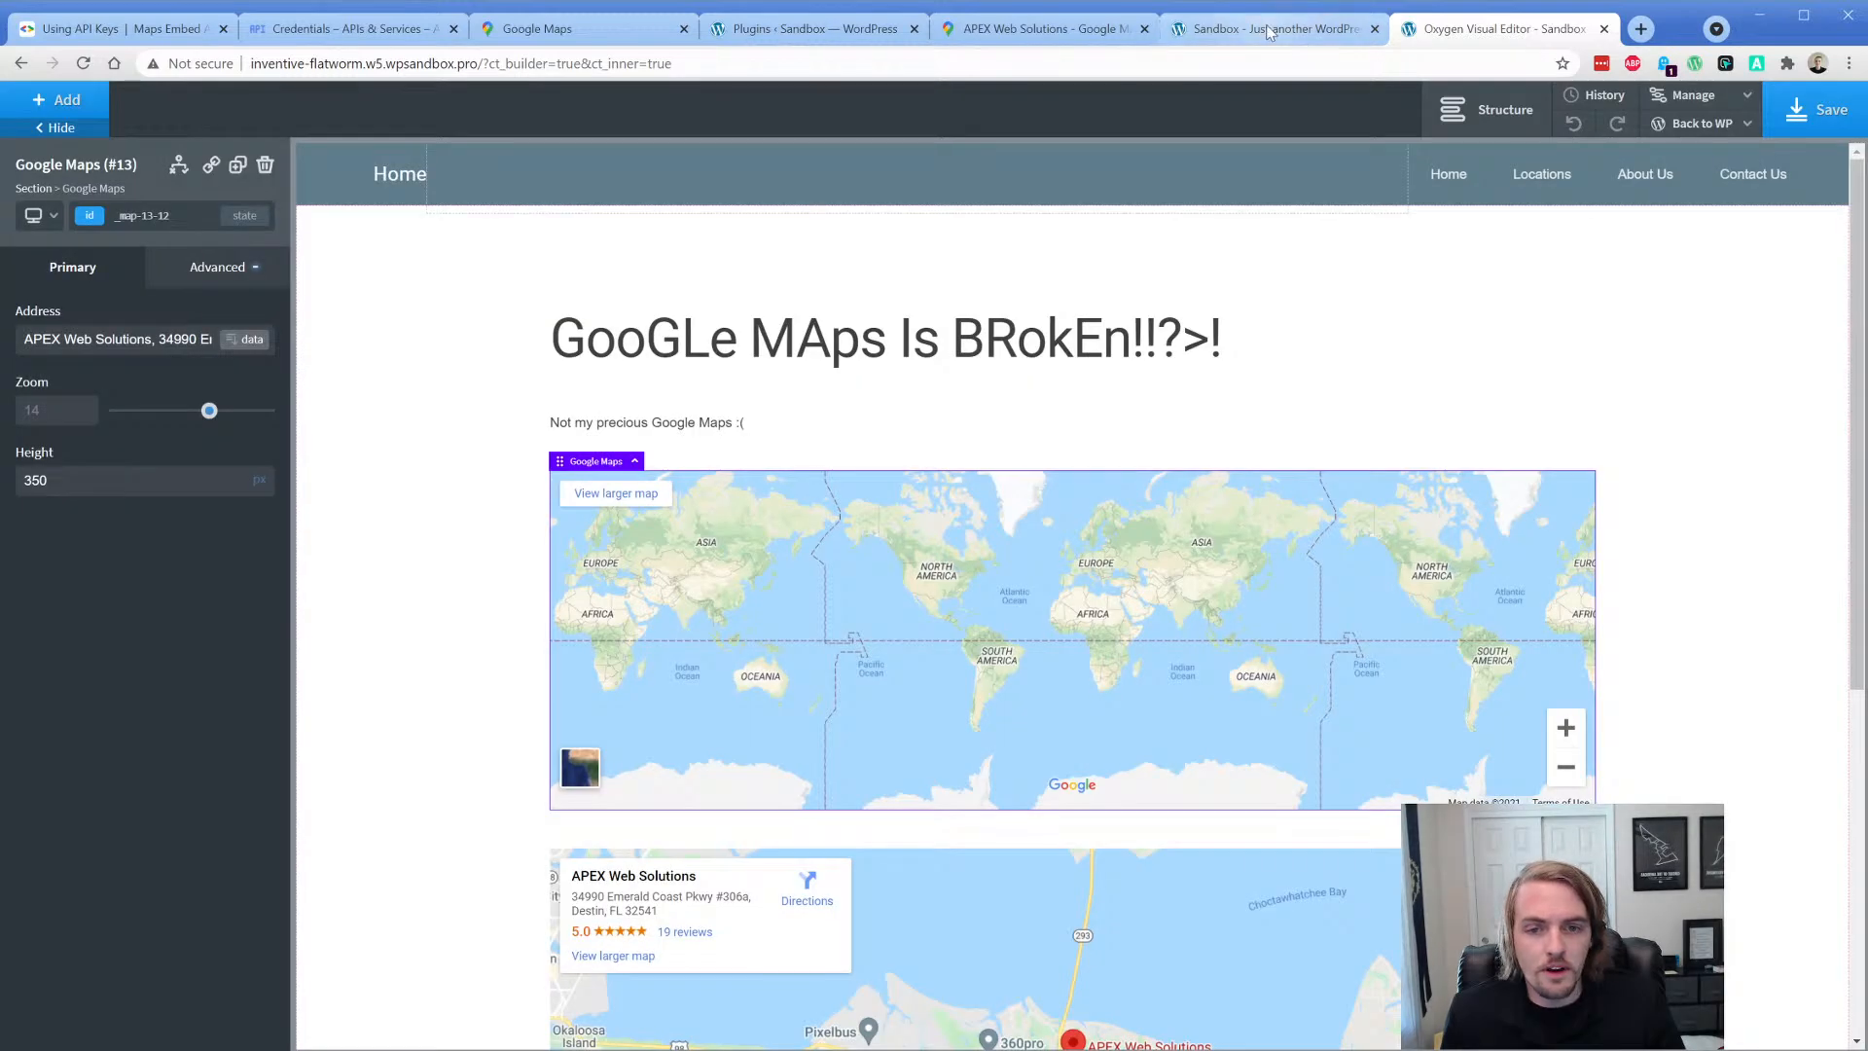
{"action": "left_click", "coordinate": [1269, 32]}
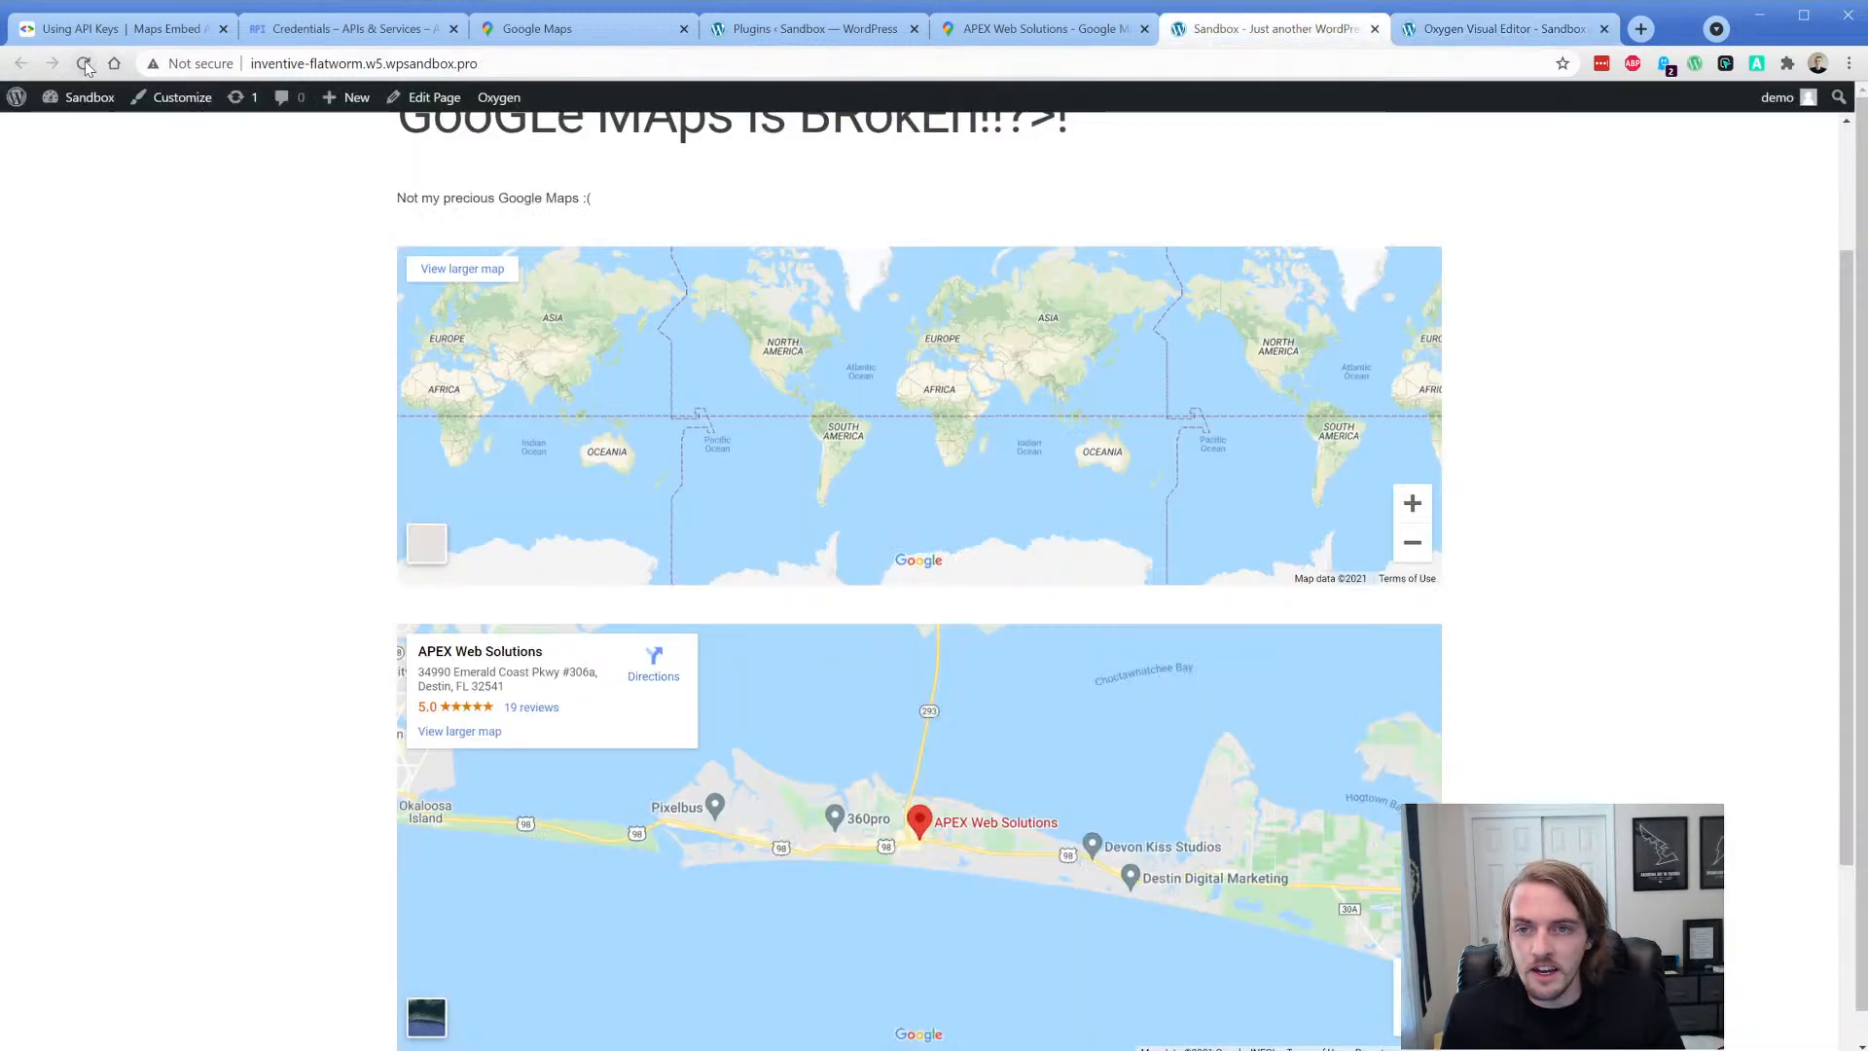
{"action": "left_click", "coordinate": [82, 63]}
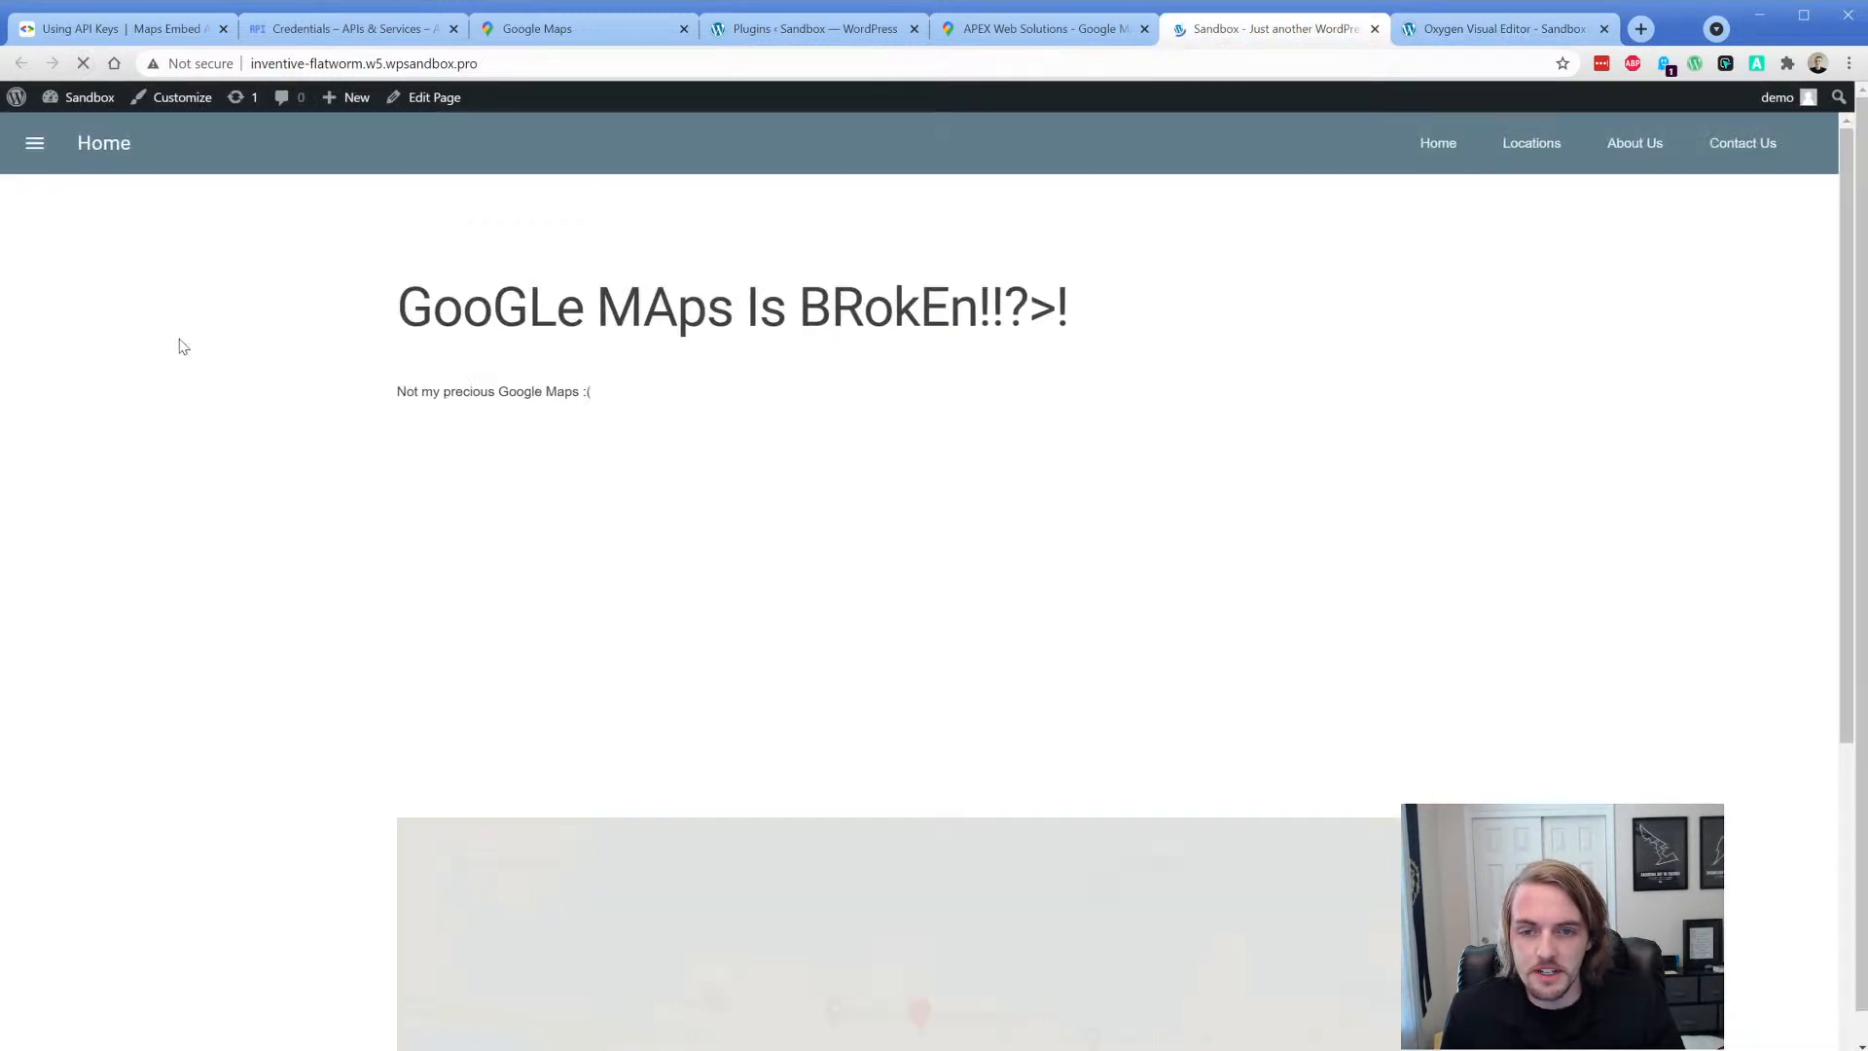
{"action": "left_click", "coordinate": [1425, 32]}
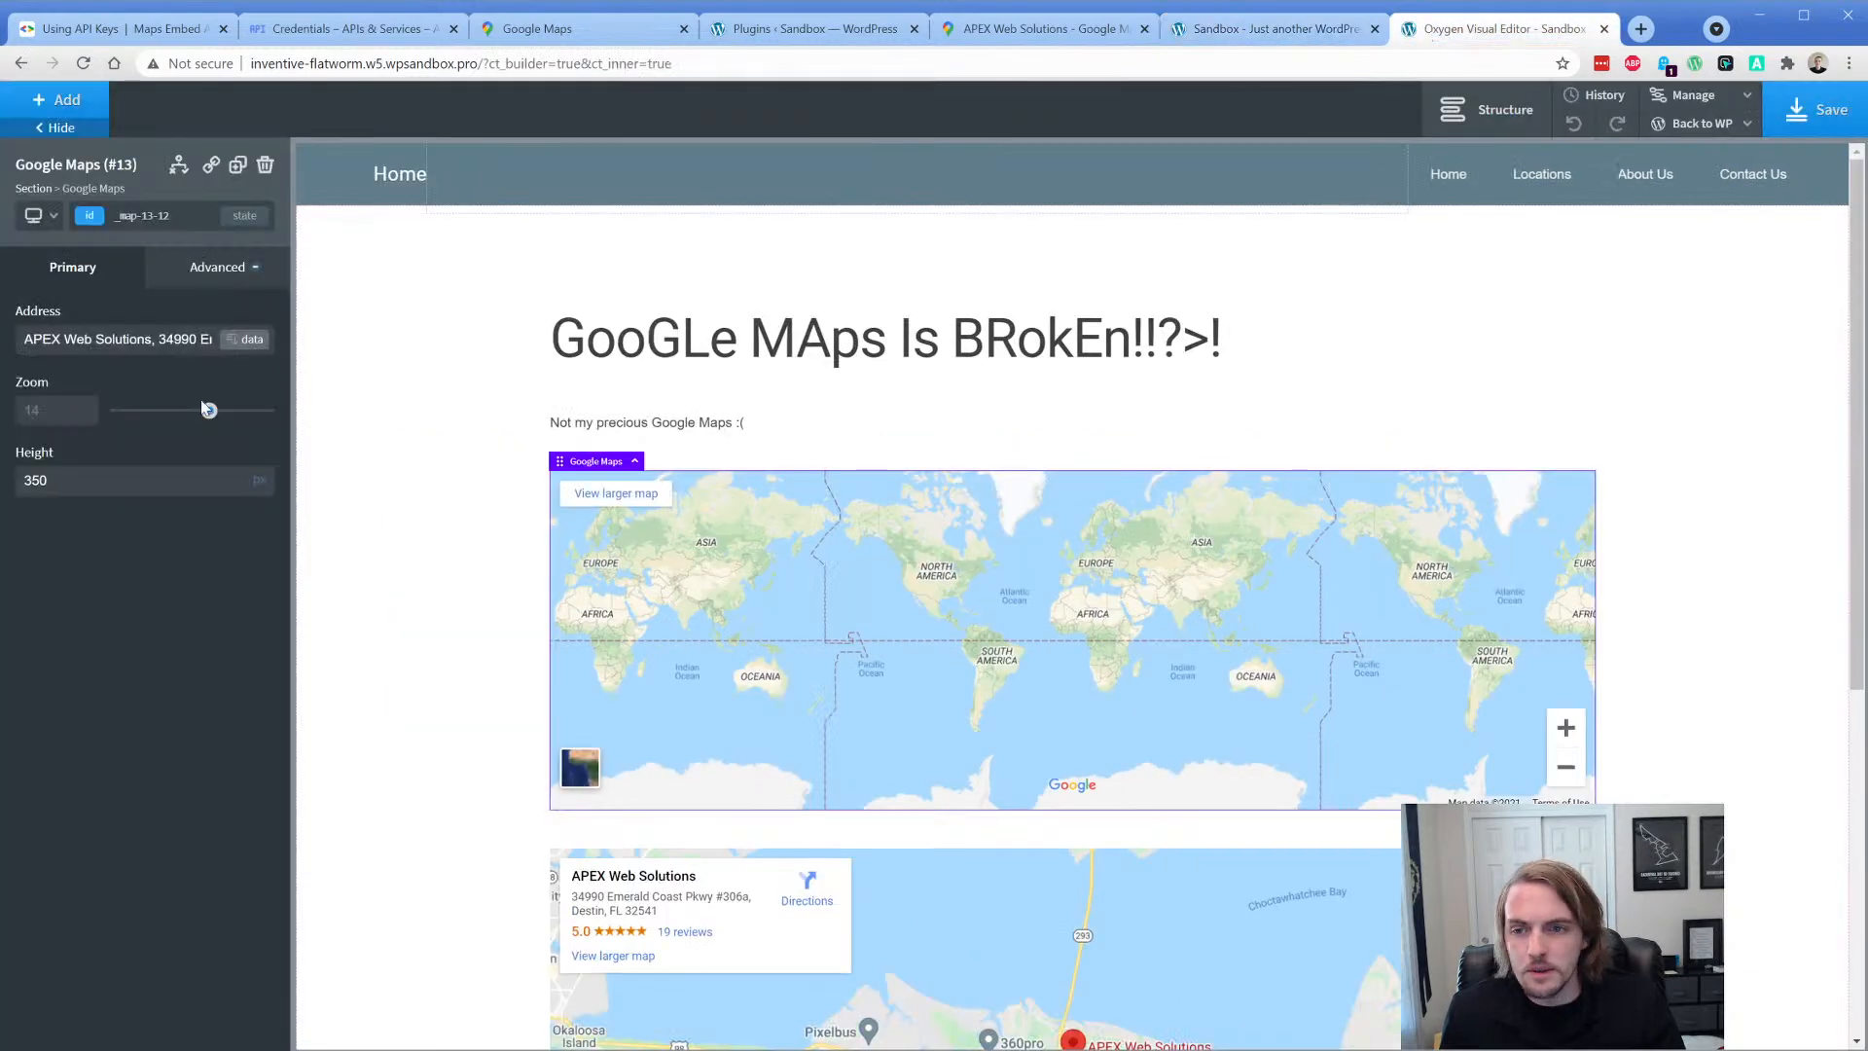
- Try removing the business name from the Google Maps element's address, and undo the removal
{"action": "left_click_drag", "start_coordinate": [162, 338], "coordinate": [25, 344]}
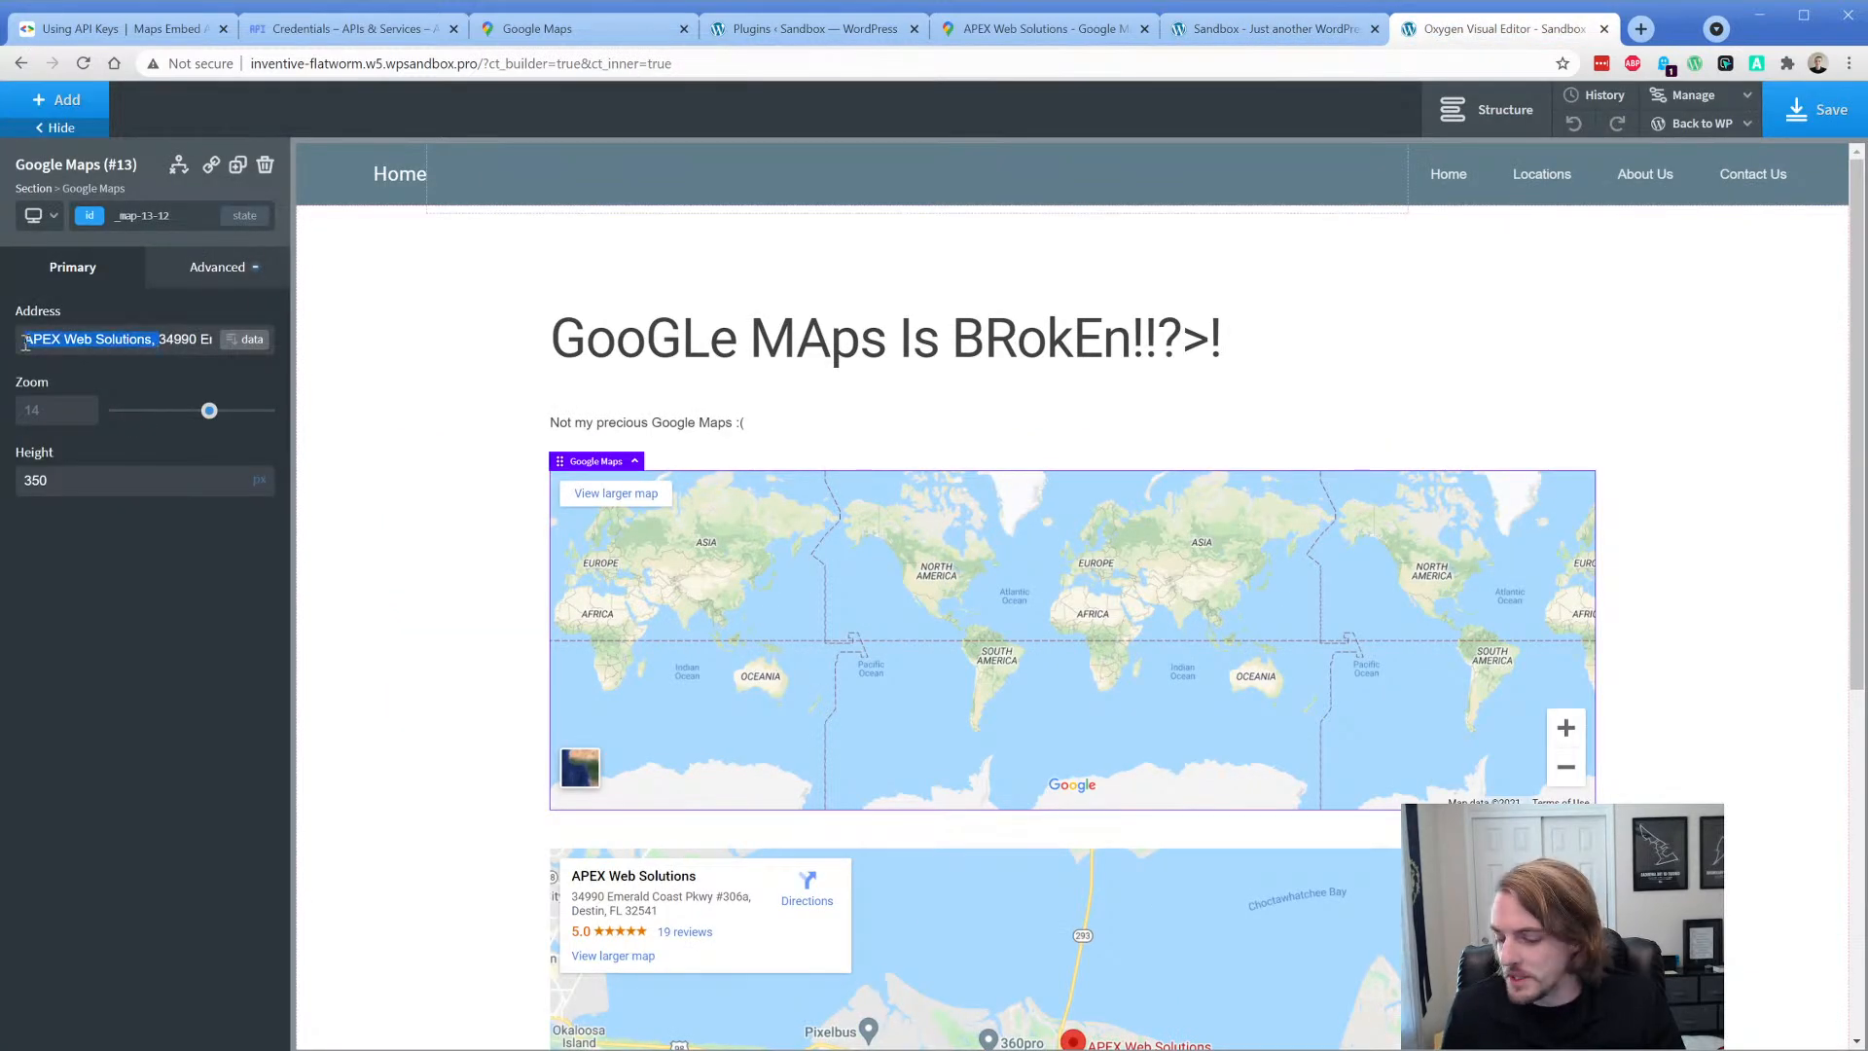
{"action": "key", "text": "BackSpace"}
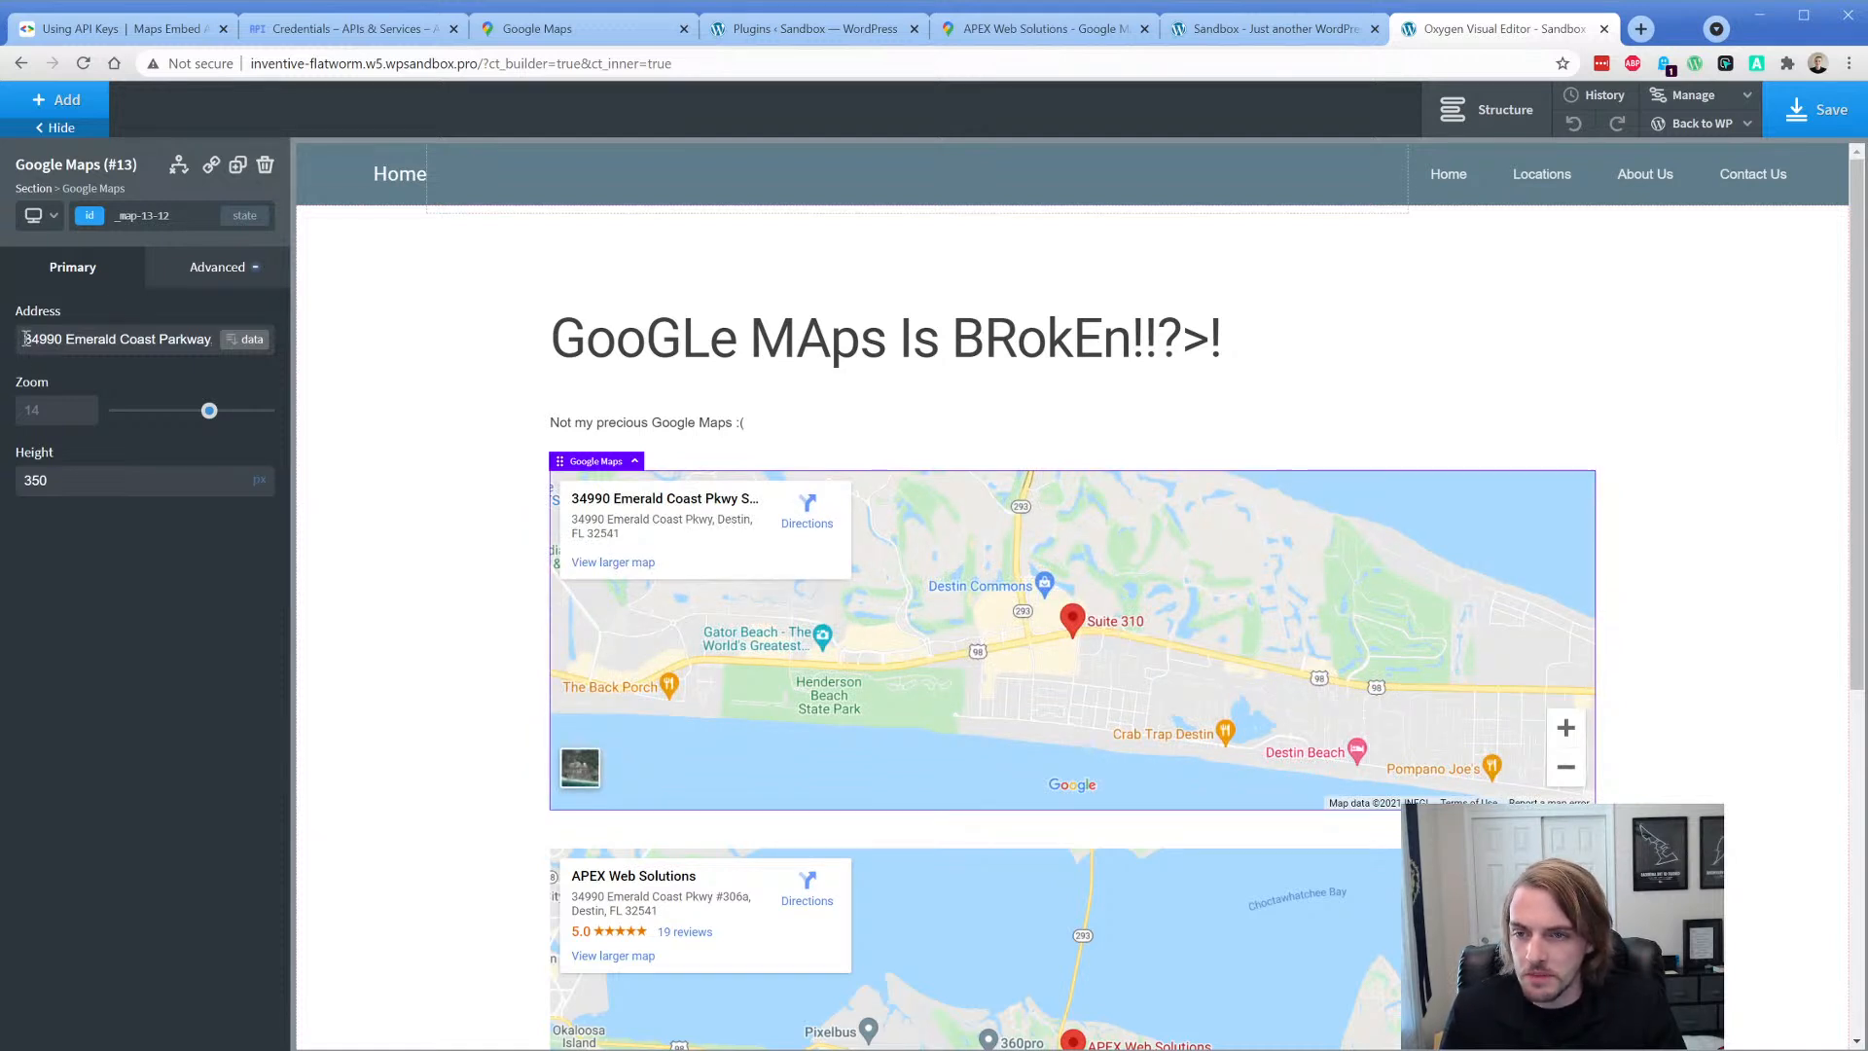
{"action": "key", "text": "ctrl+z"}
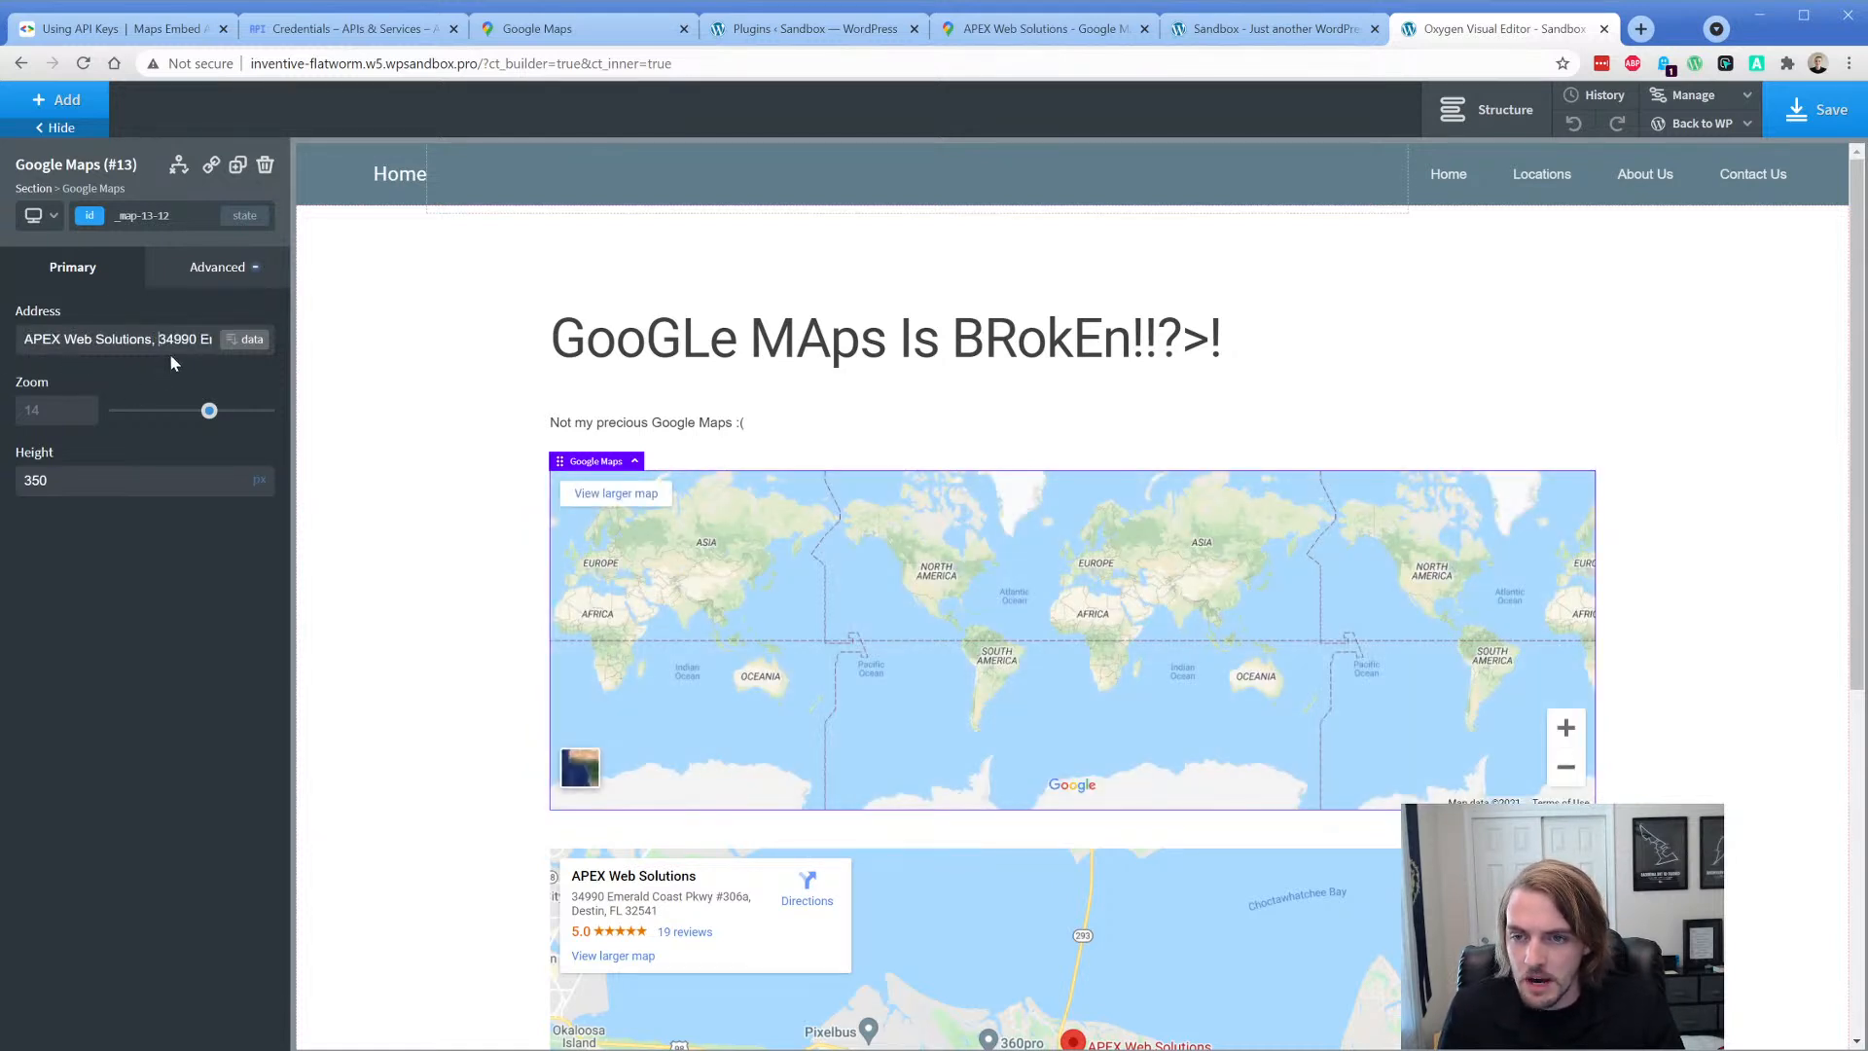
- Remove the city and state from the Google Maps element's address, keeping the business name, street and ZIP code
{"action": "left_click", "coordinate": [154, 336]}
{"action": "key", "text": "End"}
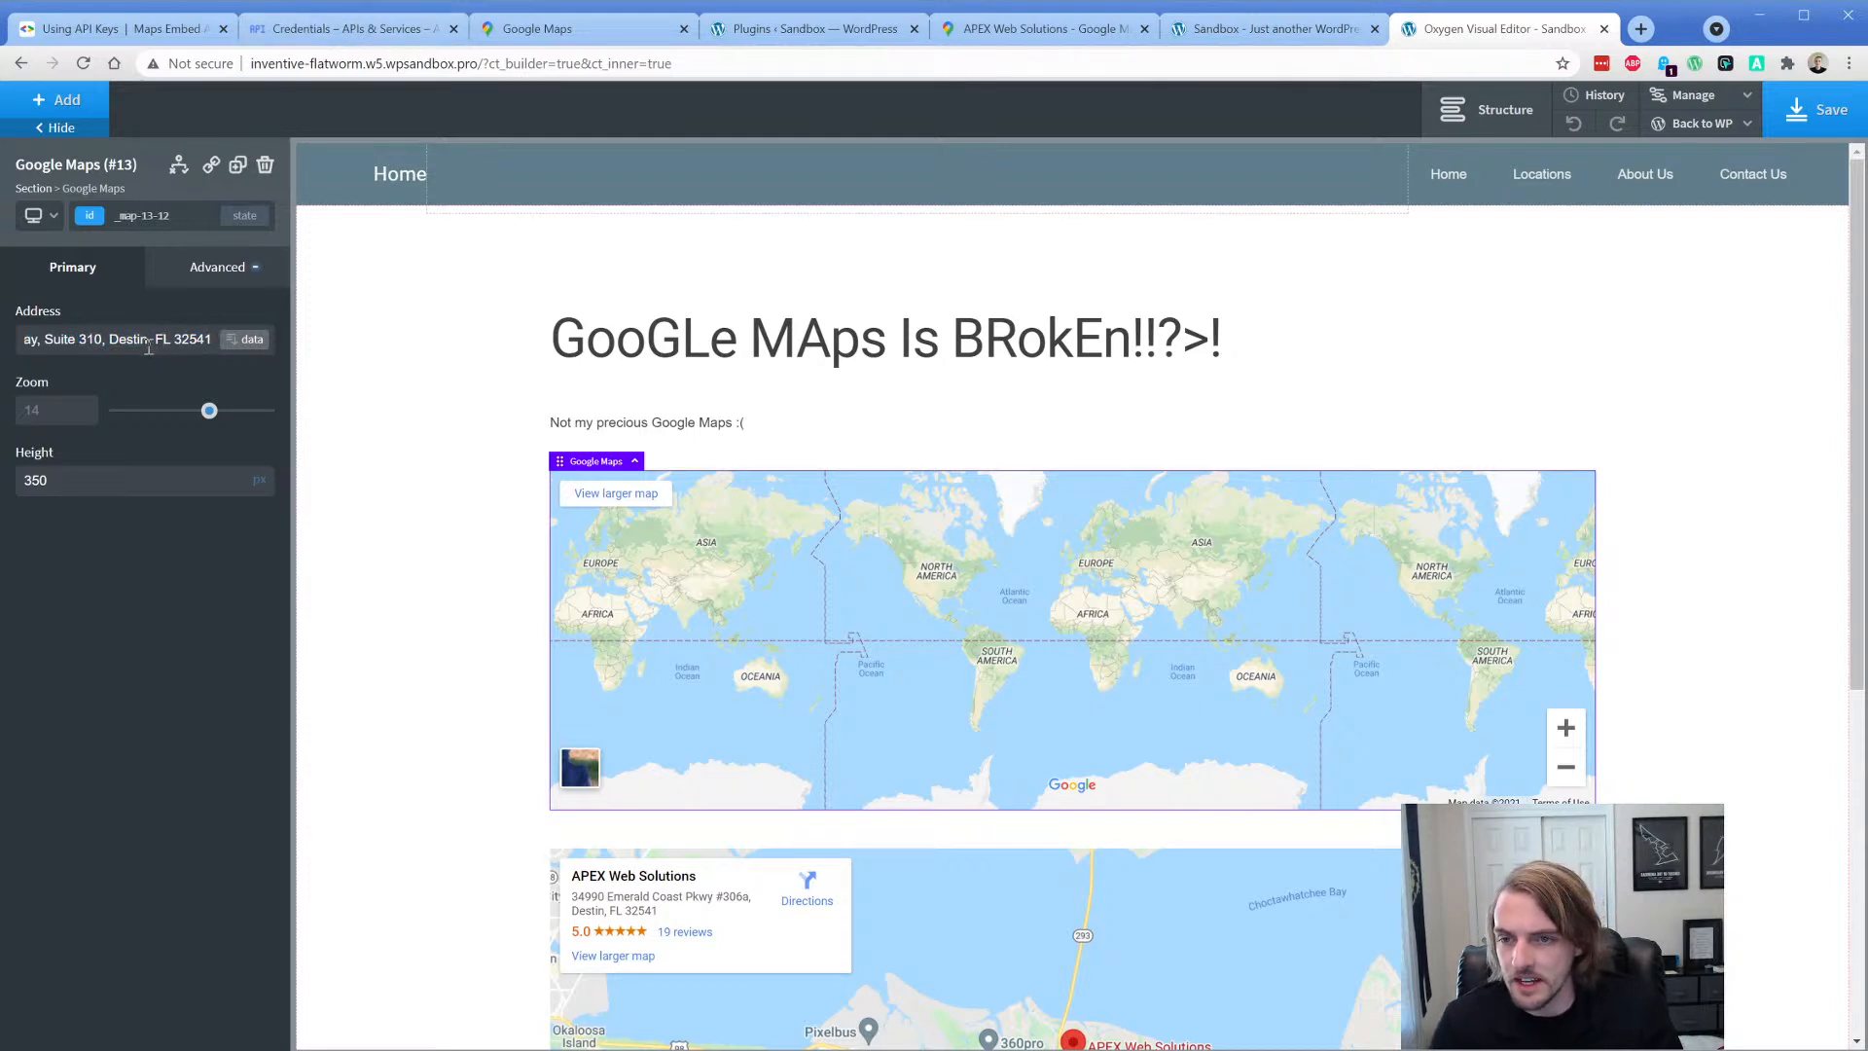
{"action": "left_click_drag", "start_coordinate": [175, 339], "coordinate": [109, 339]}
{"action": "key", "text": "BackSpace"}
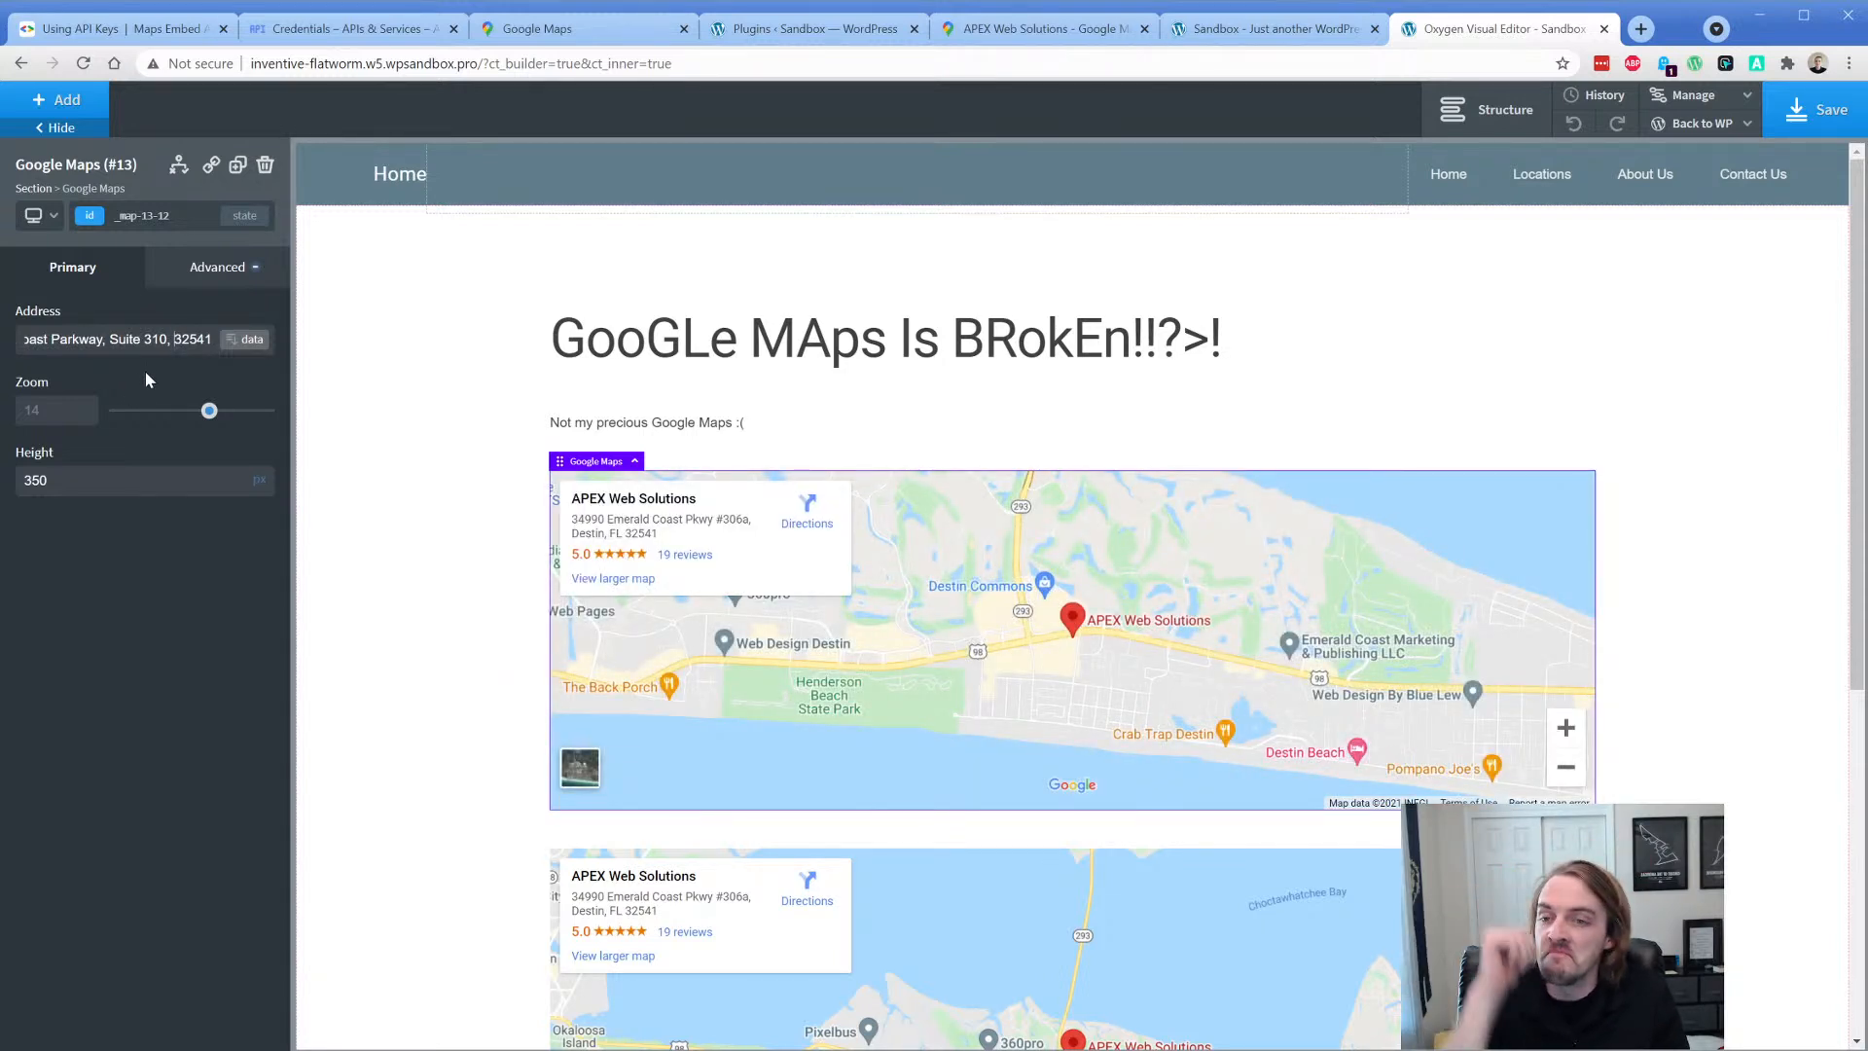
{"action": "double_click", "coordinate": [188, 340]}
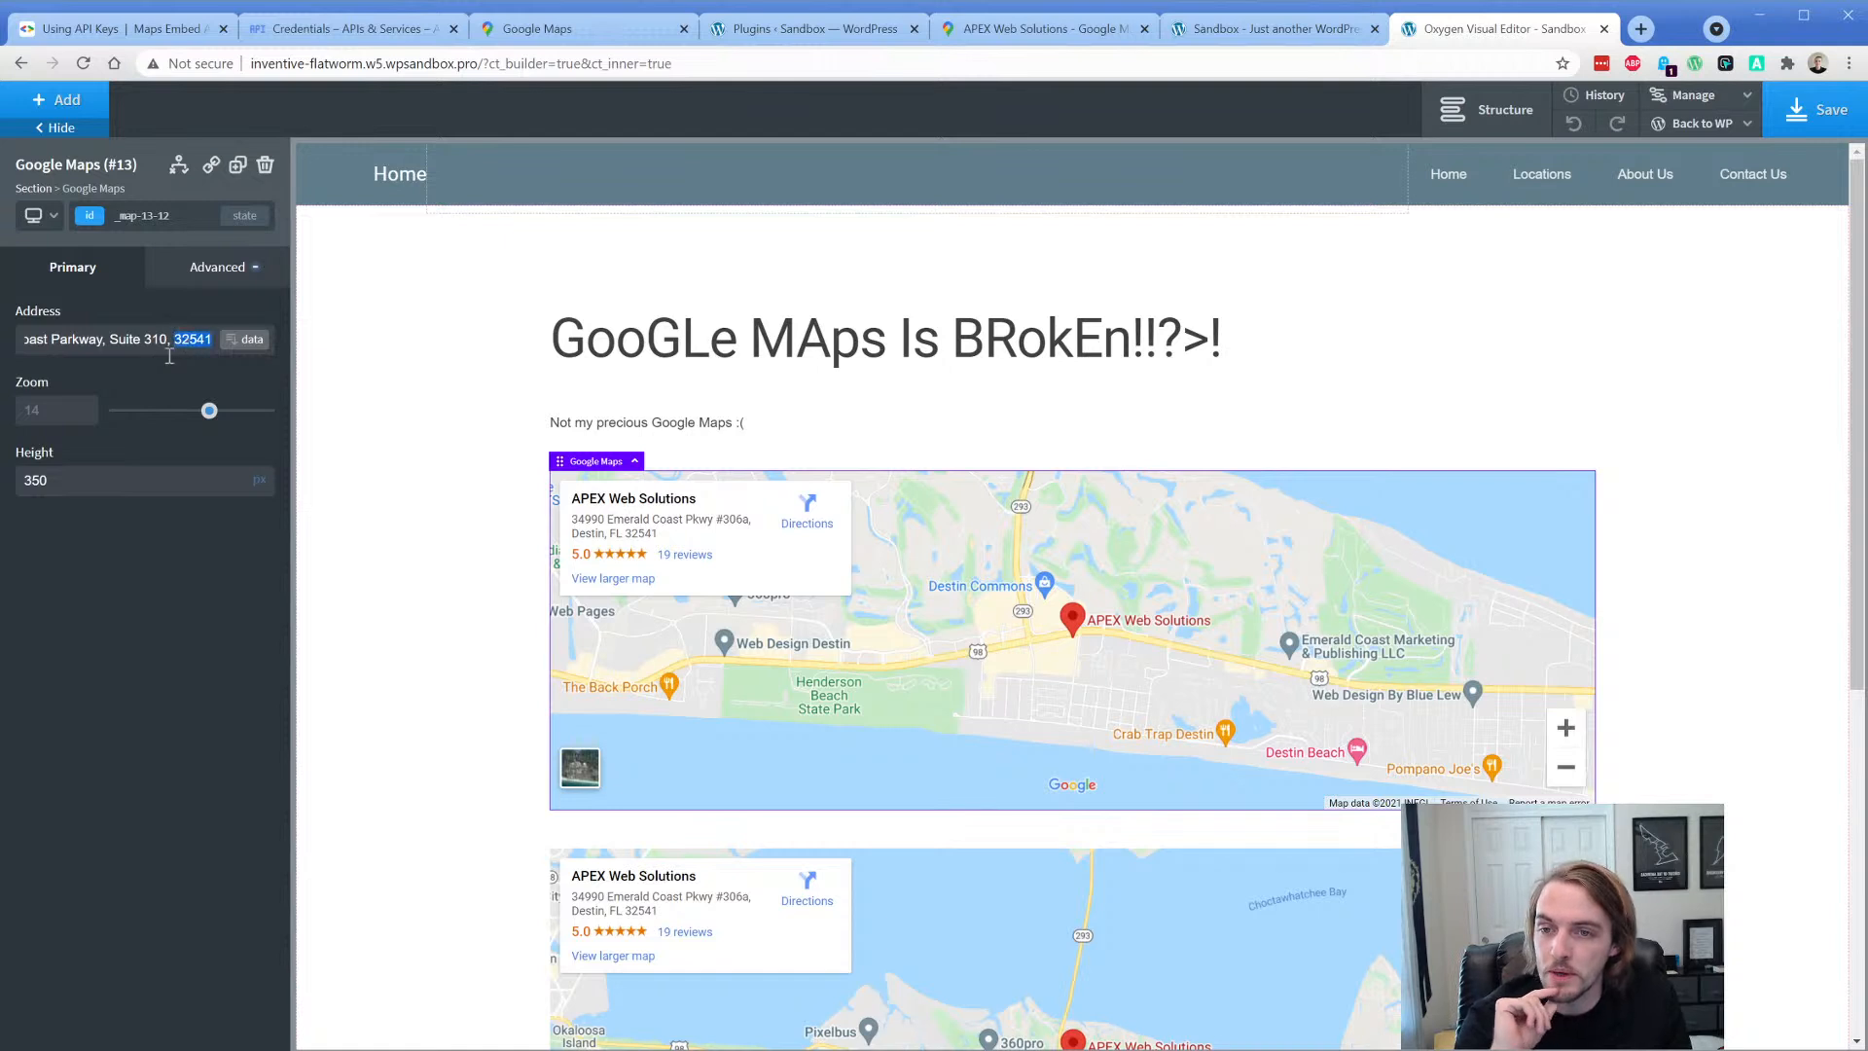
{"action": "key", "text": "Home"}
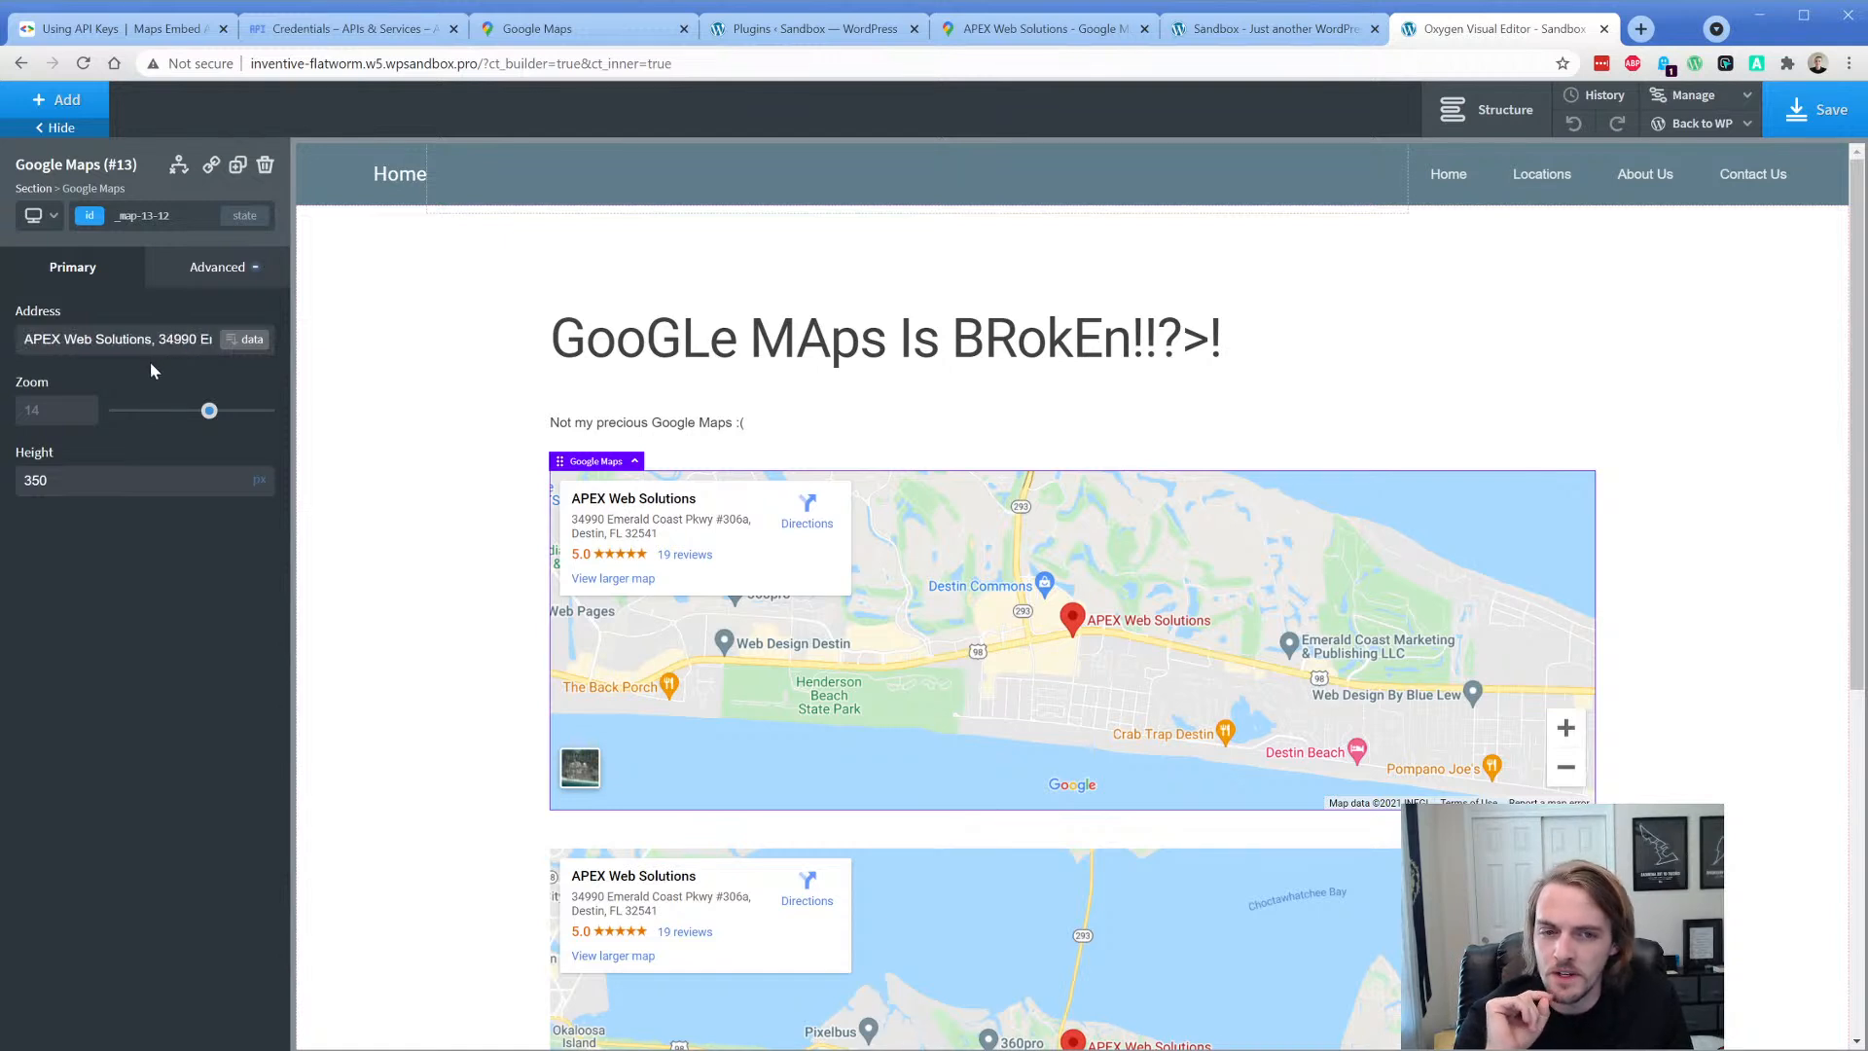
- Save the page, then reload the sandbox home page and compare the Google Maps element with the embedded map
{"action": "left_click", "coordinate": [1800, 130]}
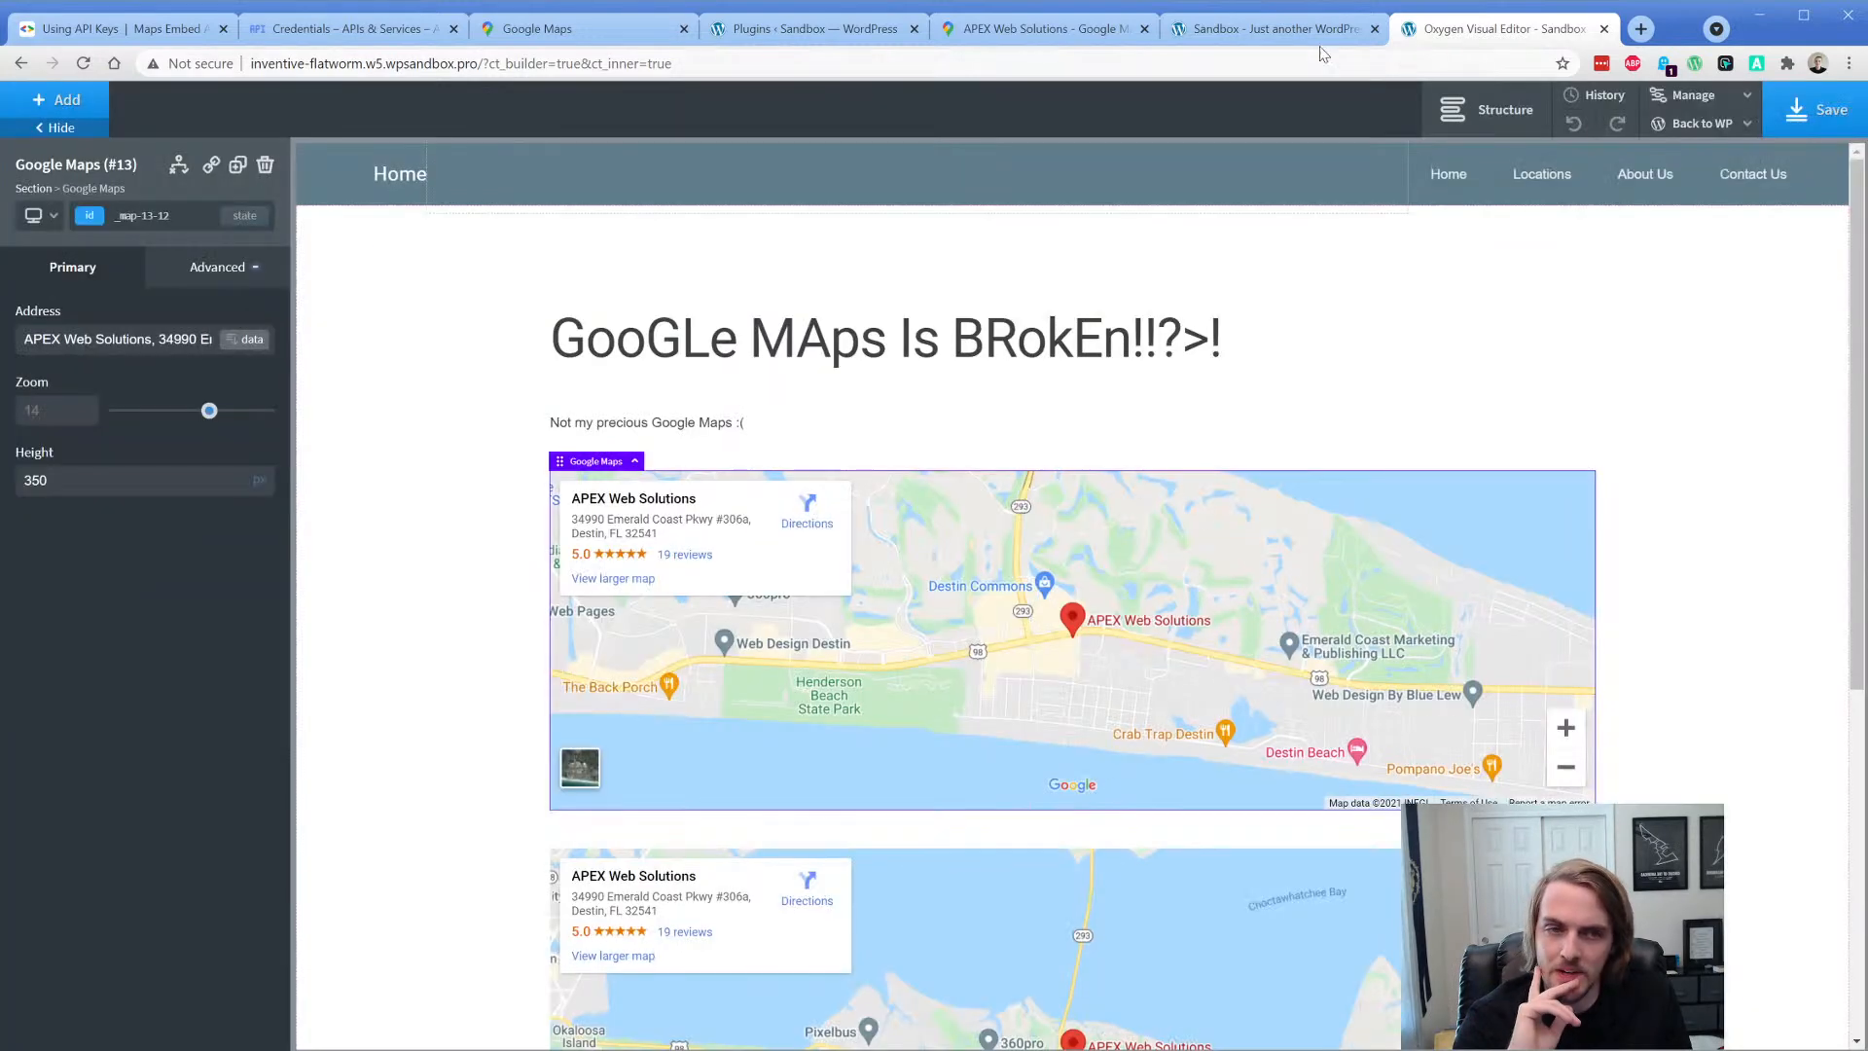
{"action": "left_click", "coordinate": [1245, 32]}
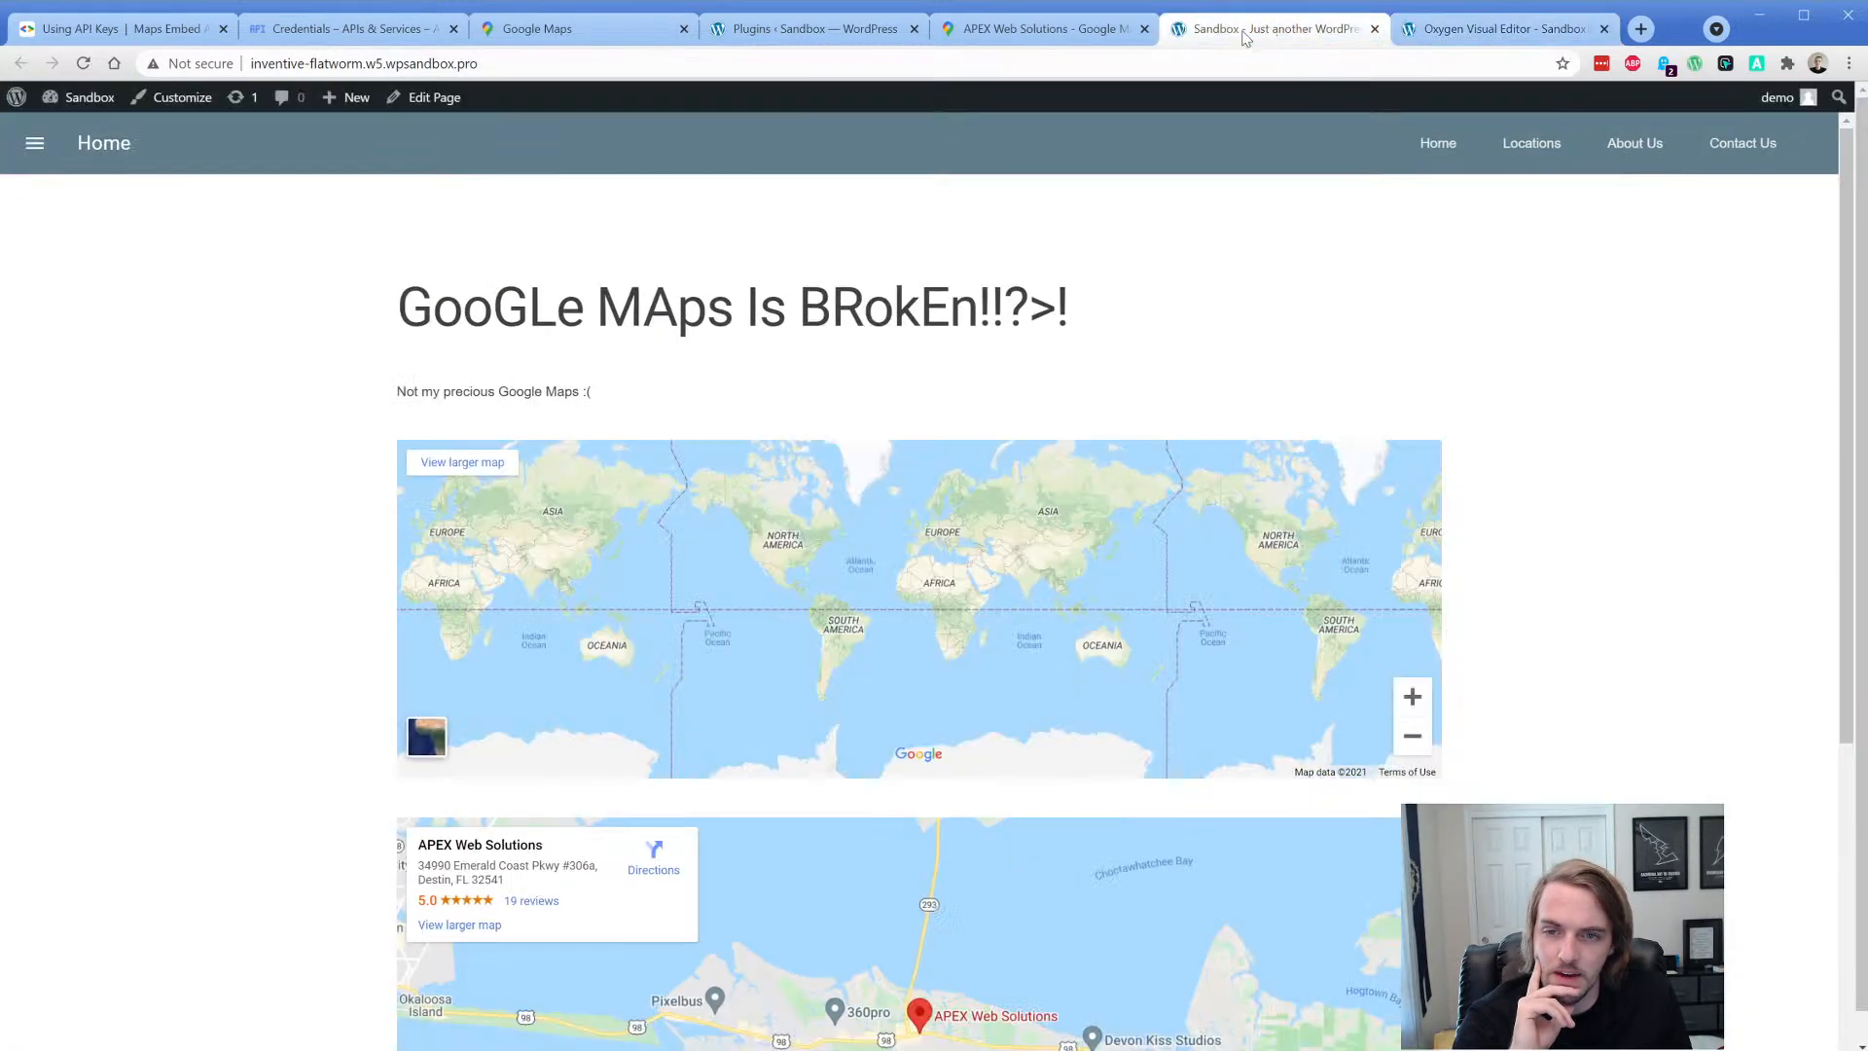
{"action": "left_click", "coordinate": [82, 64]}
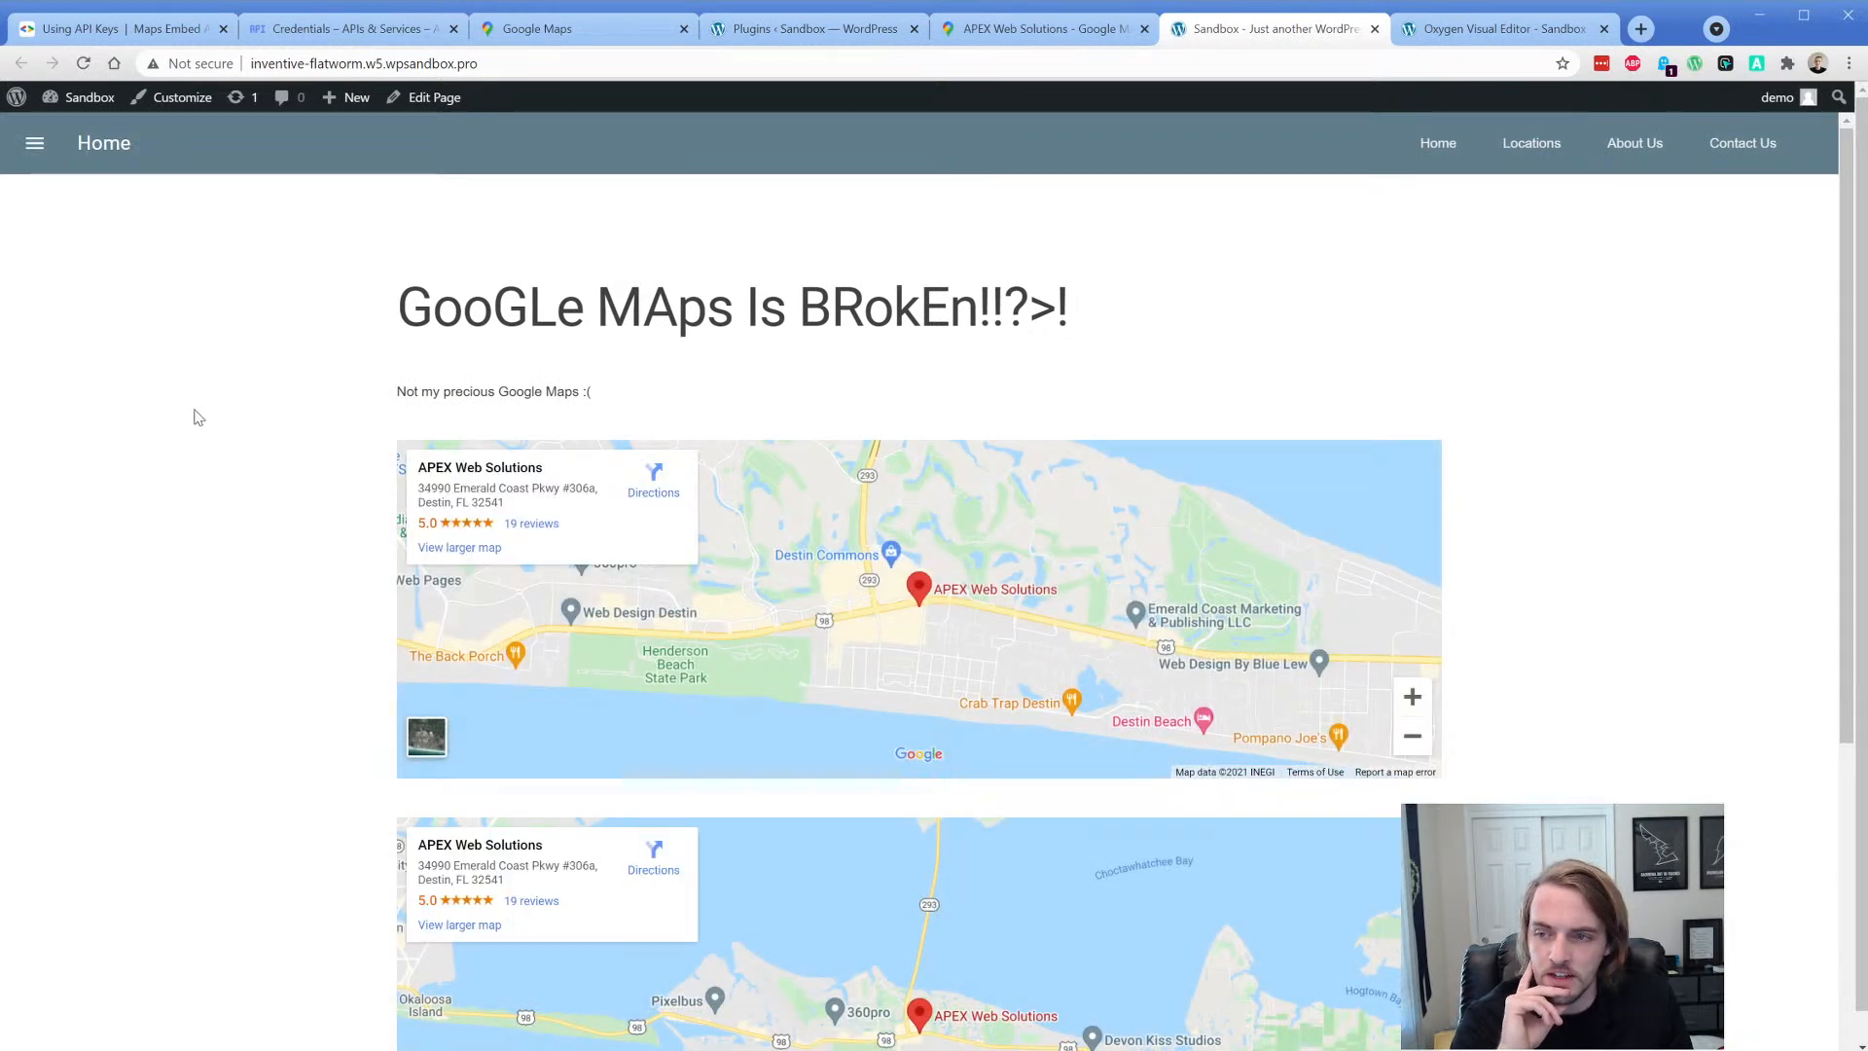
{"action": "scroll", "coordinate": [195, 415], "scroll_direction": "down", "scroll_amount": 3}
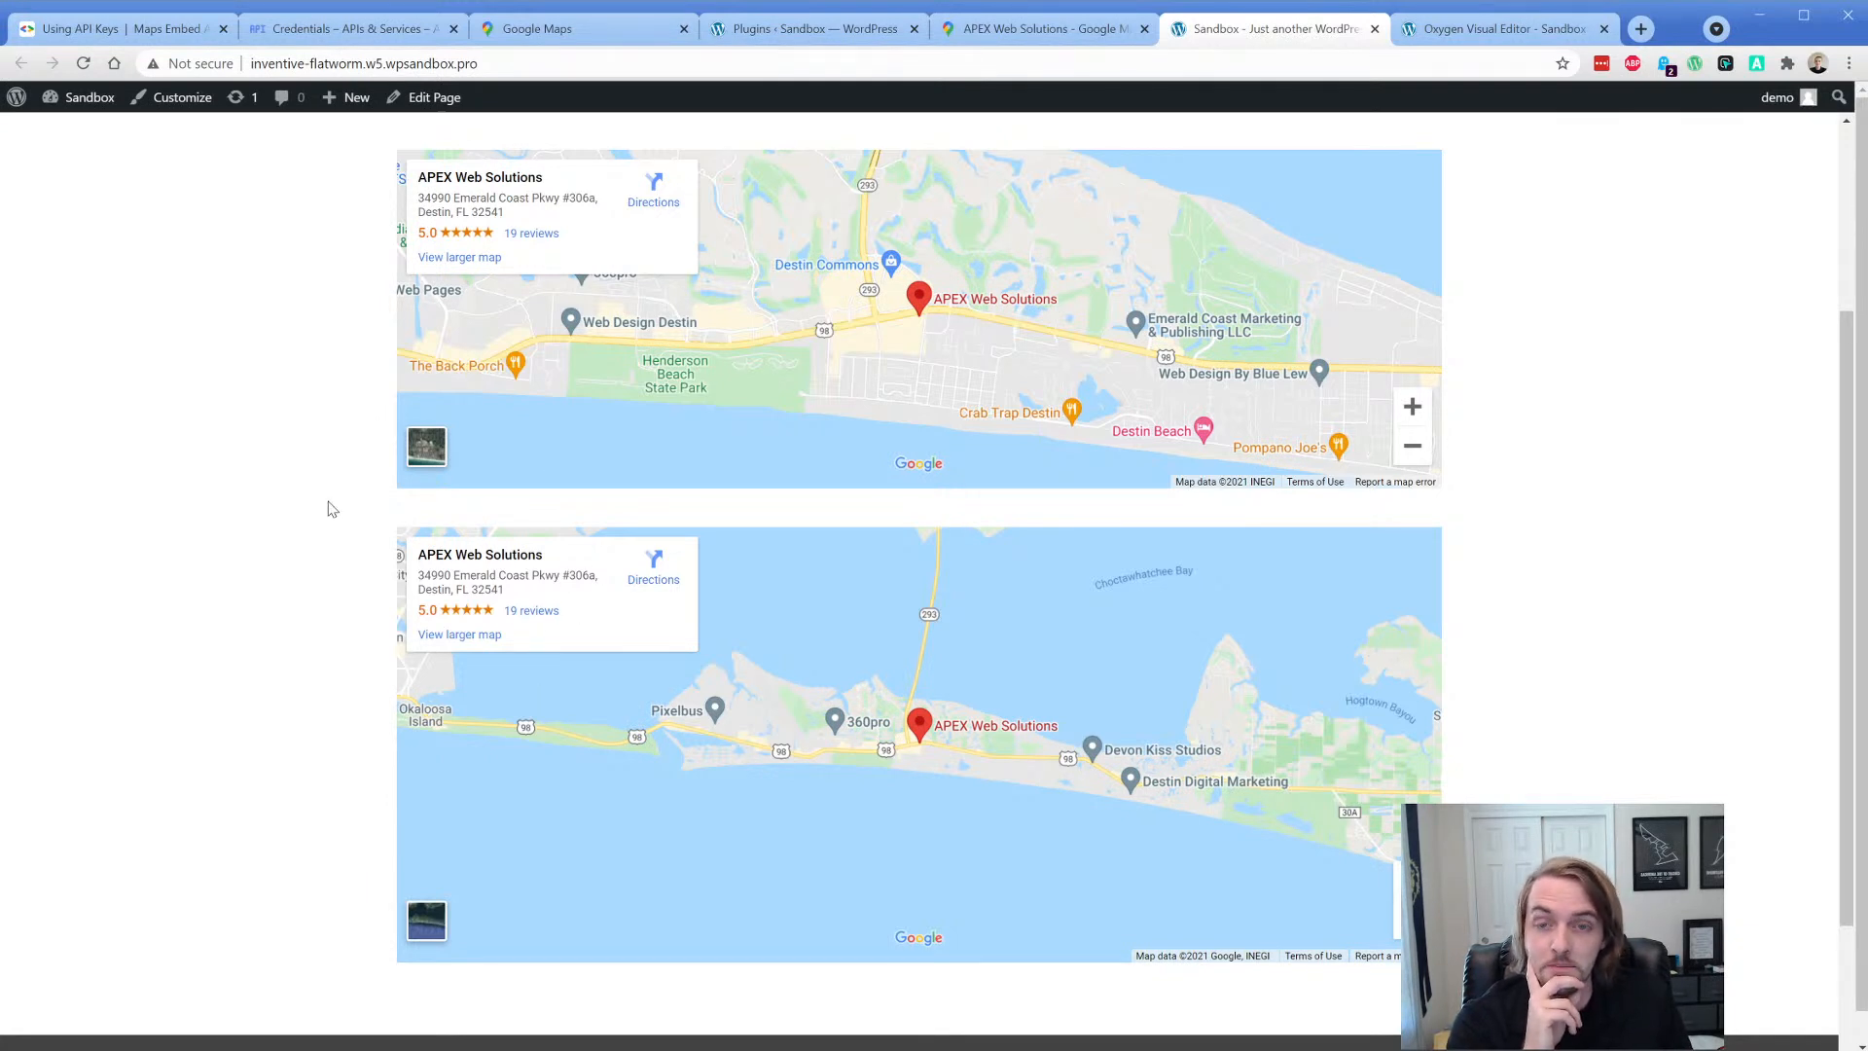
{"action": "left_click", "coordinate": [554, 31]}
{"action": "left_click", "coordinate": [154, 123]}
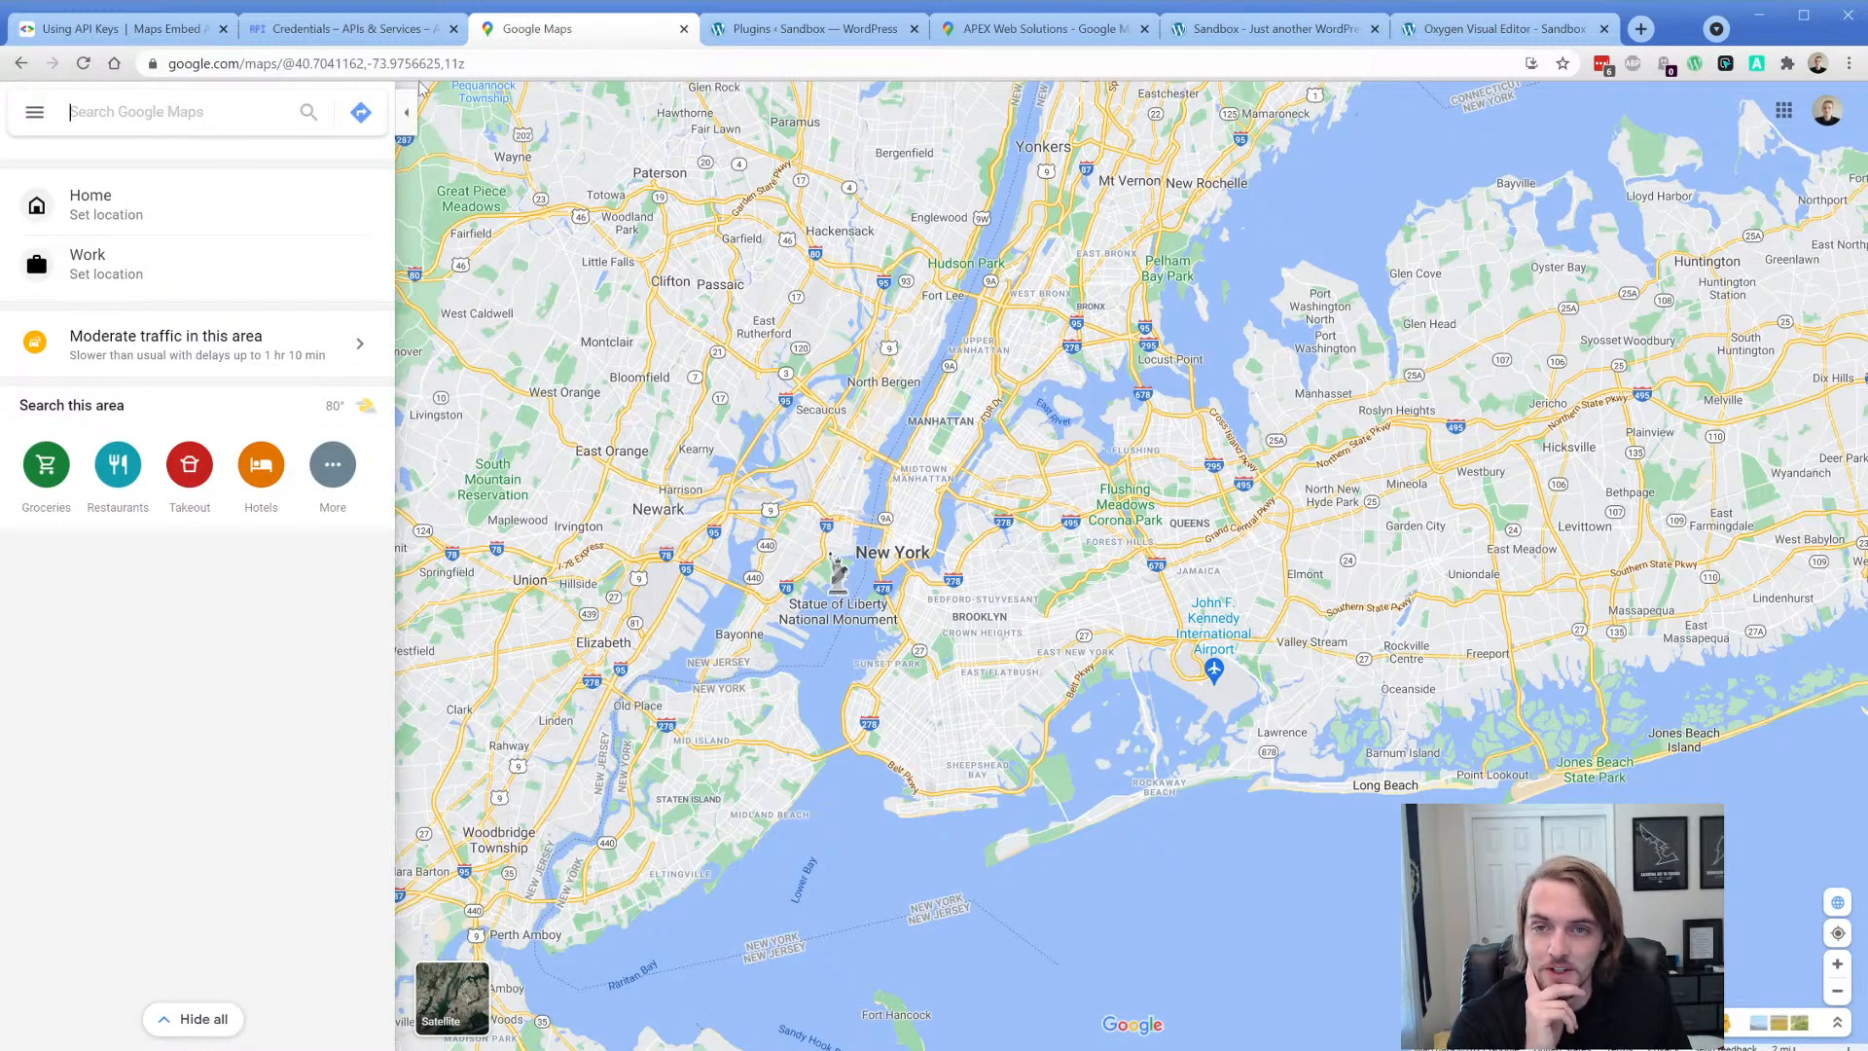
{"action": "left_click", "coordinate": [1230, 29]}
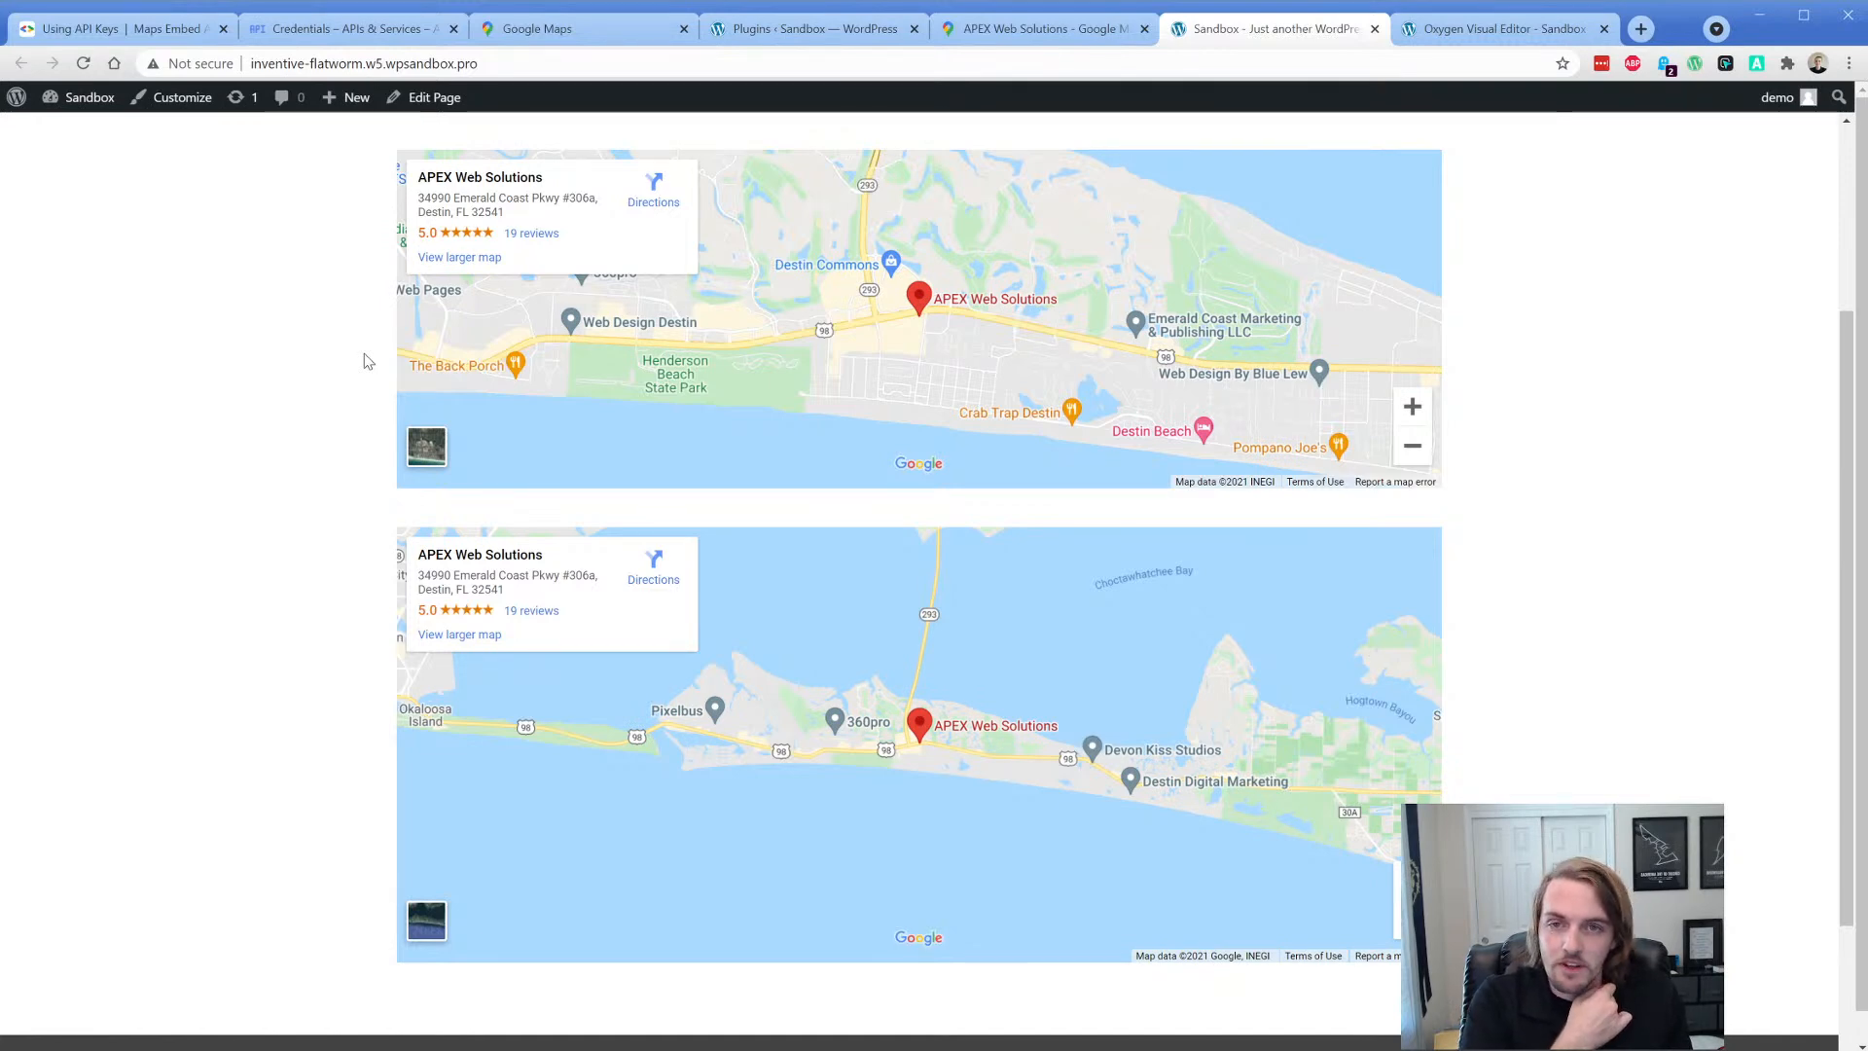
- Create a new Advanced Custom Fields field group titled Map Test, shown when the post type is equal to Page
{"action": "left_click", "coordinate": [779, 37]}
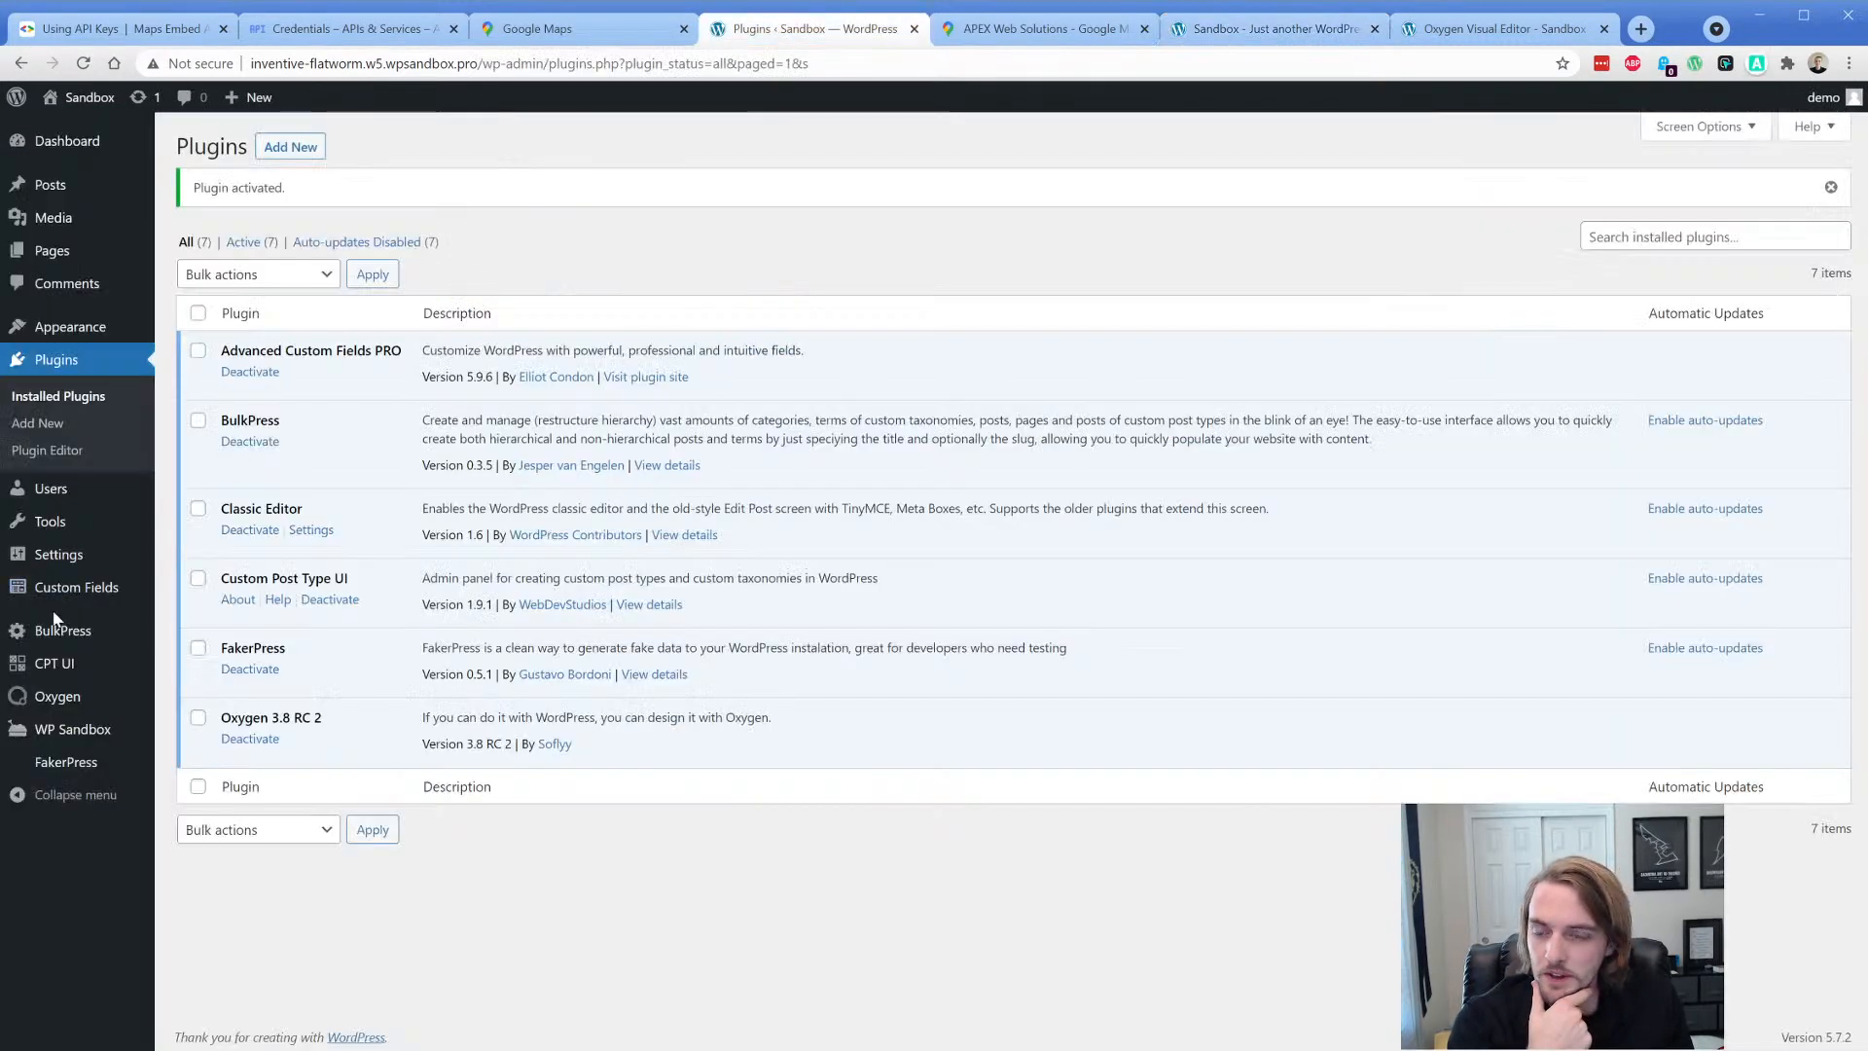
{"action": "mouse_move", "coordinate": [64, 609]}
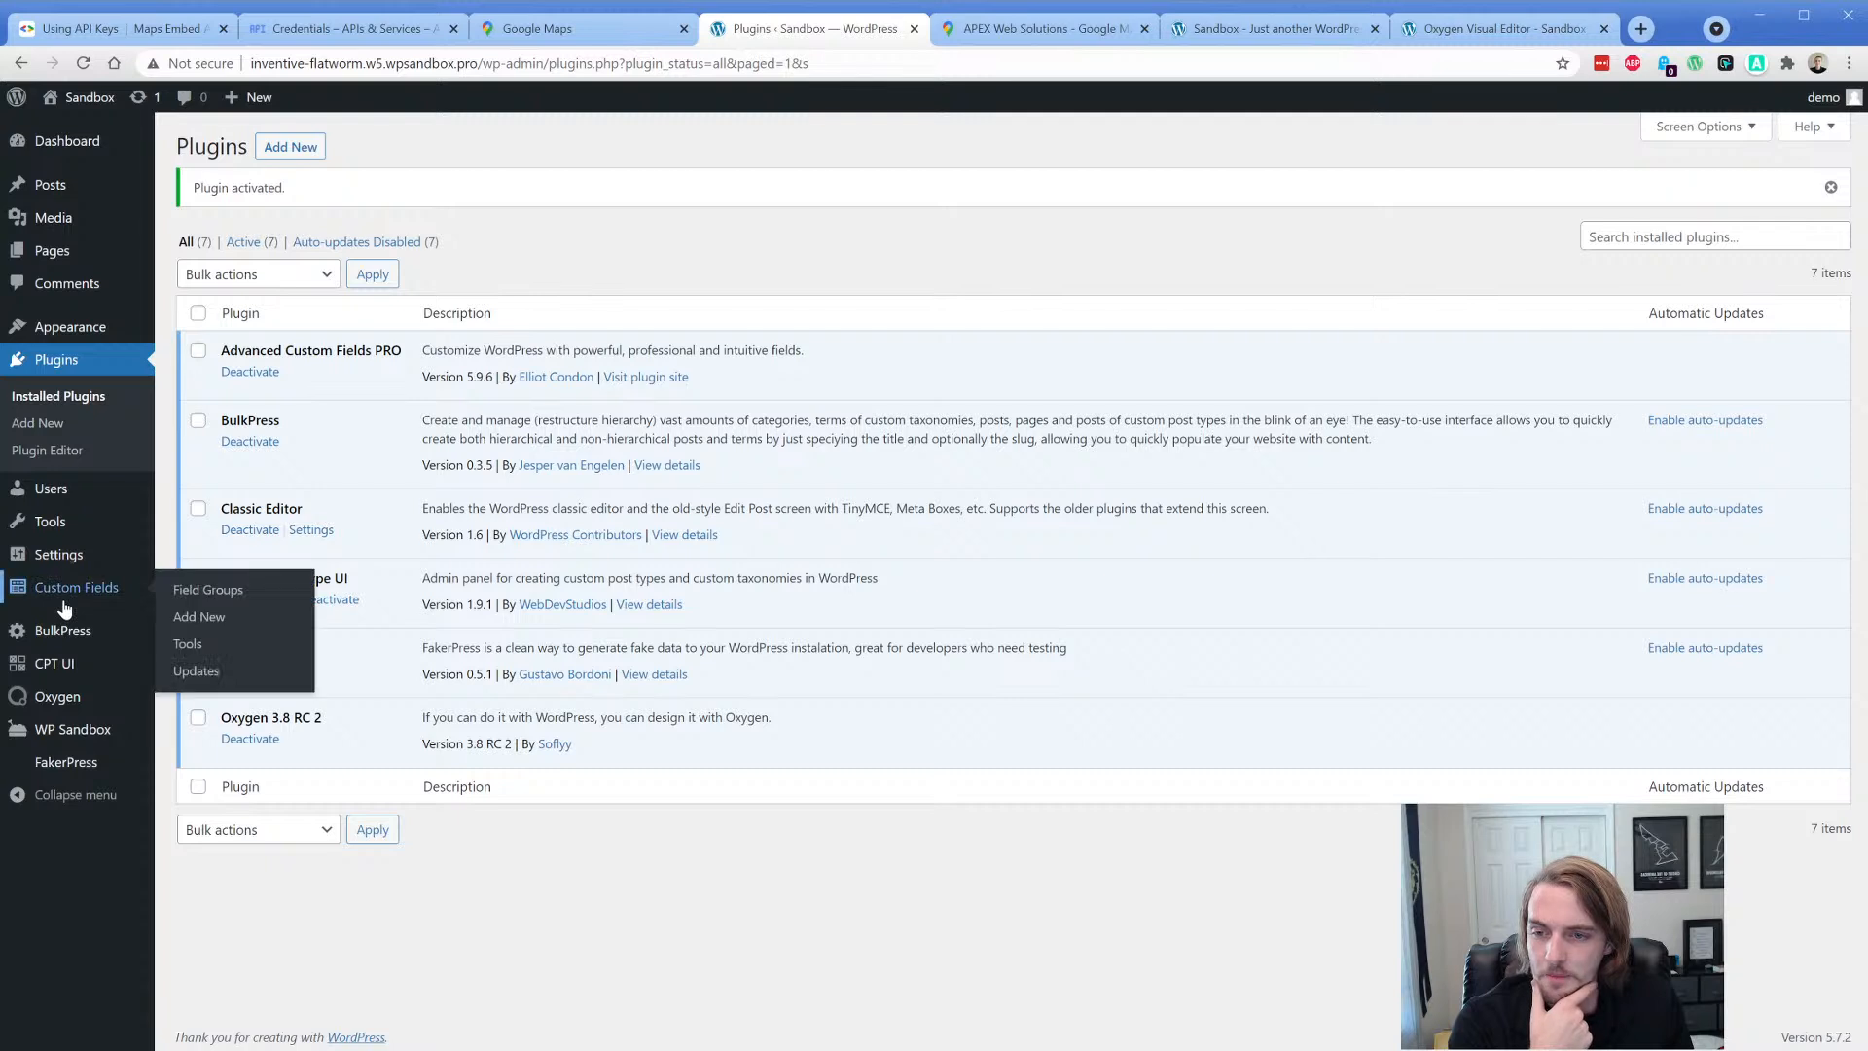
{"action": "left_click", "coordinate": [198, 616]}
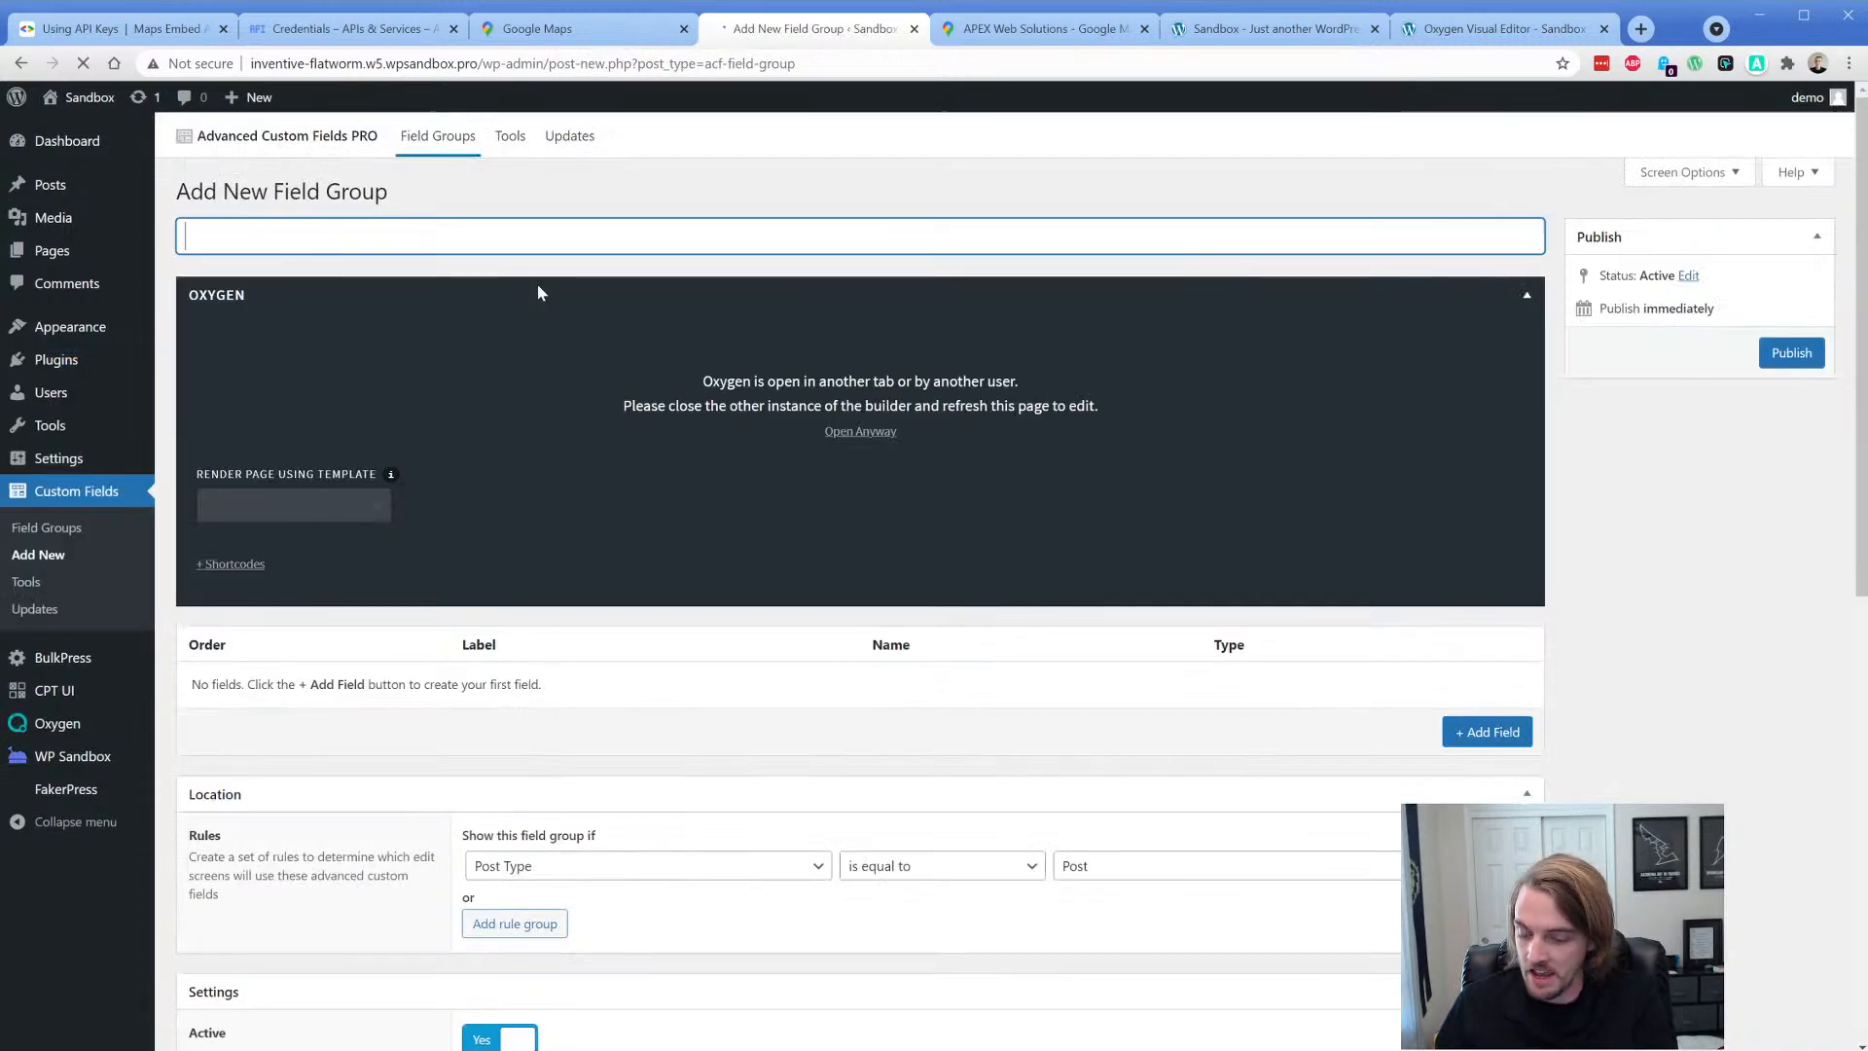
{"action": "type", "text": "Map Test"}
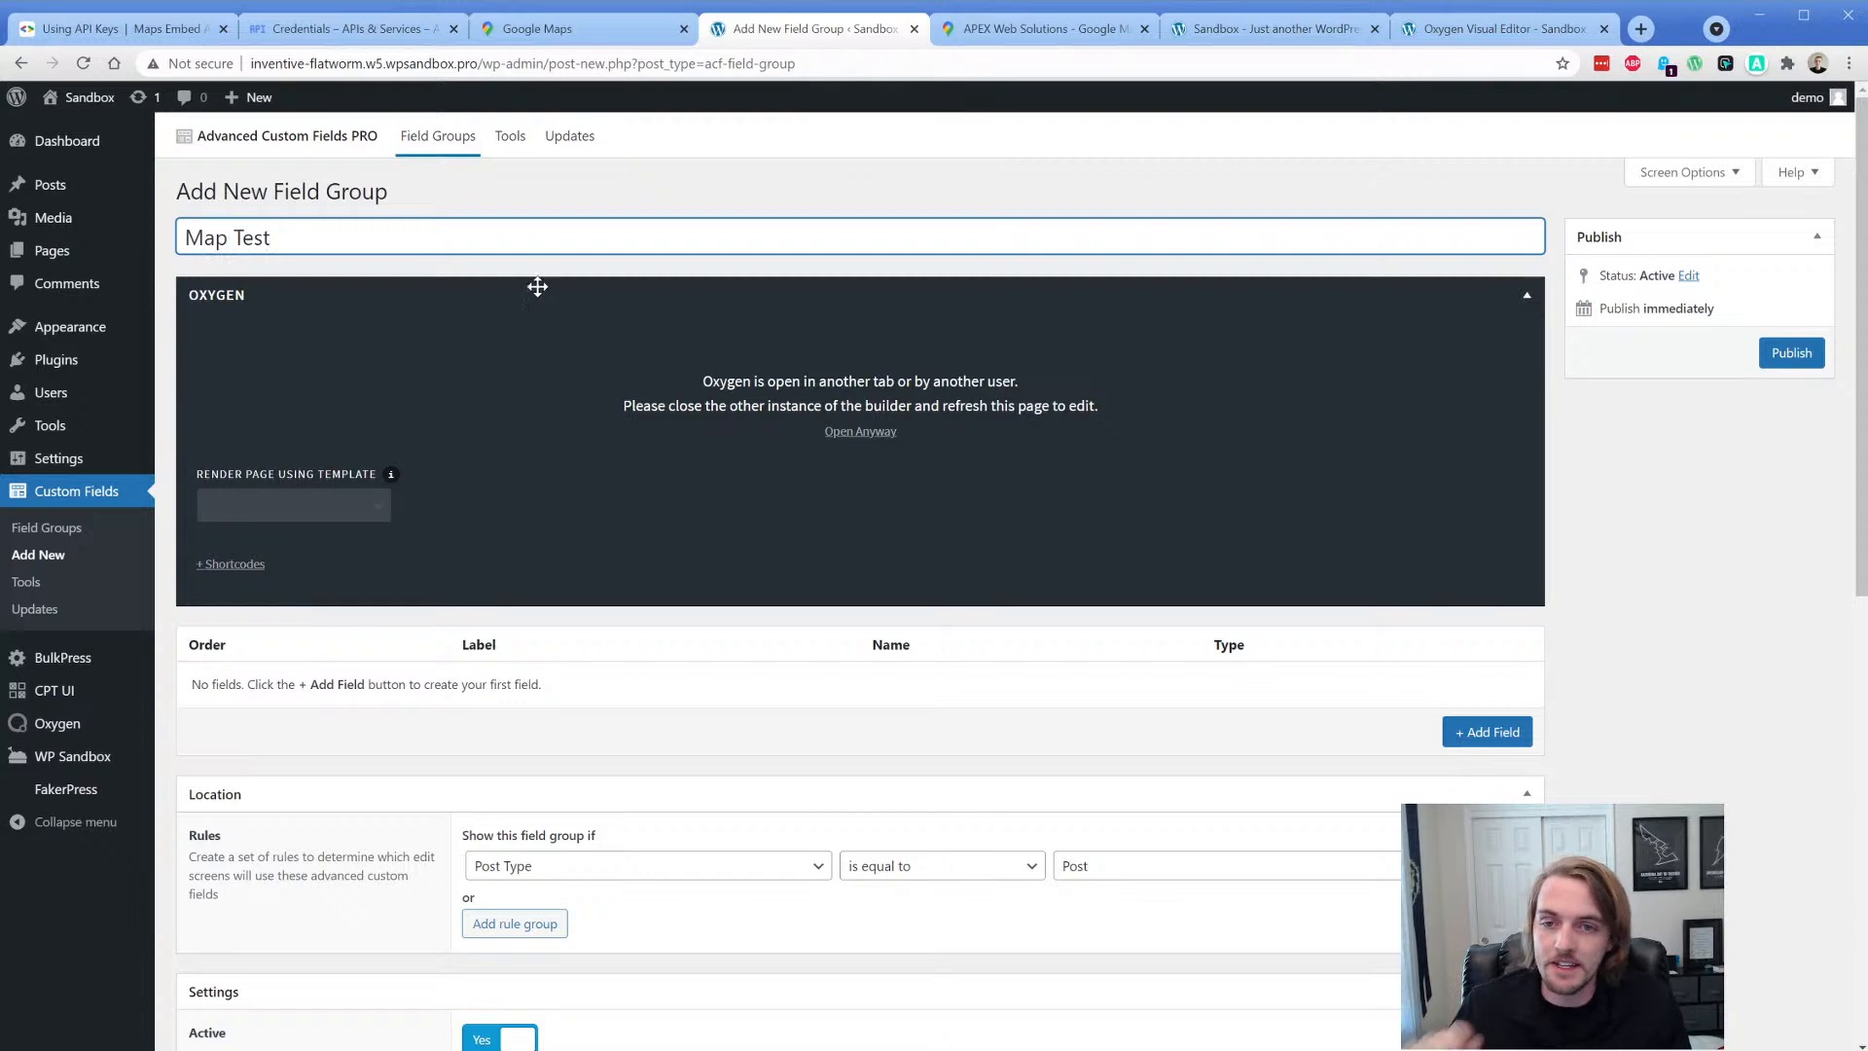
{"action": "left_click", "coordinate": [537, 286]}
{"action": "left_click", "coordinate": [1080, 580]}
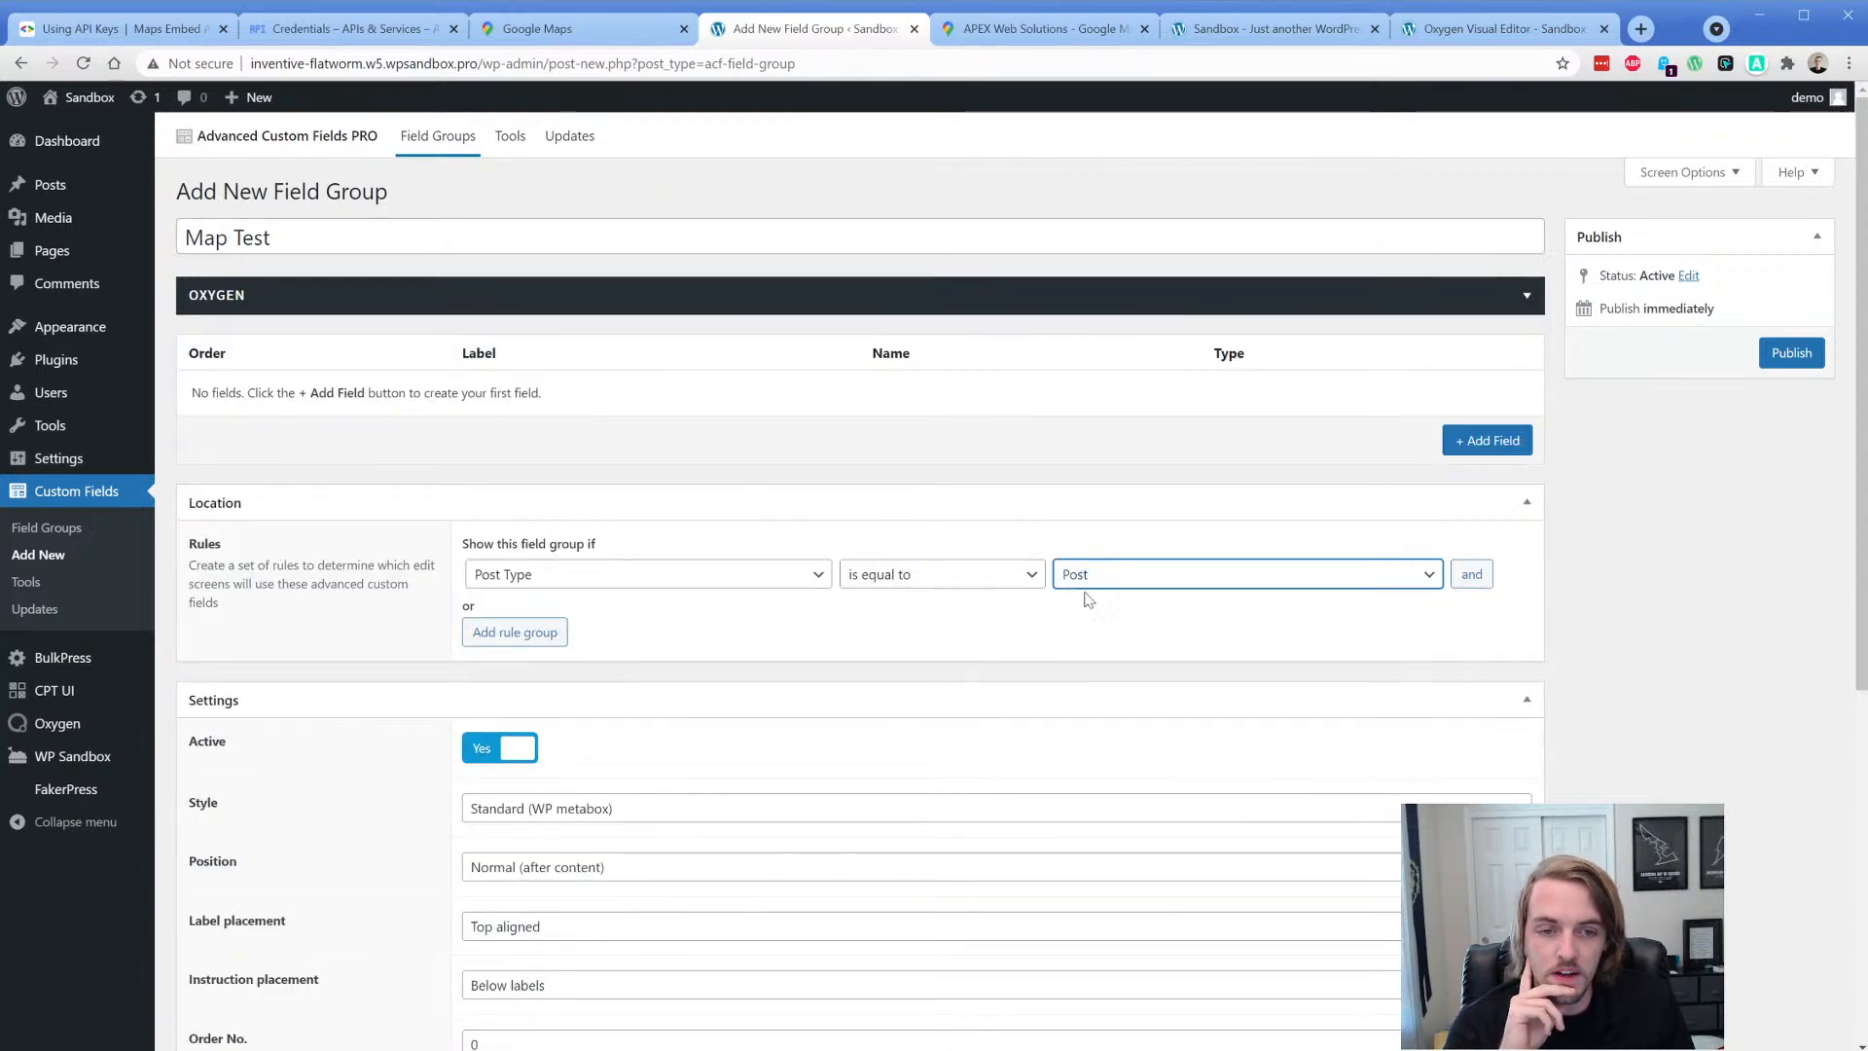
{"action": "left_click", "coordinate": [1094, 619]}
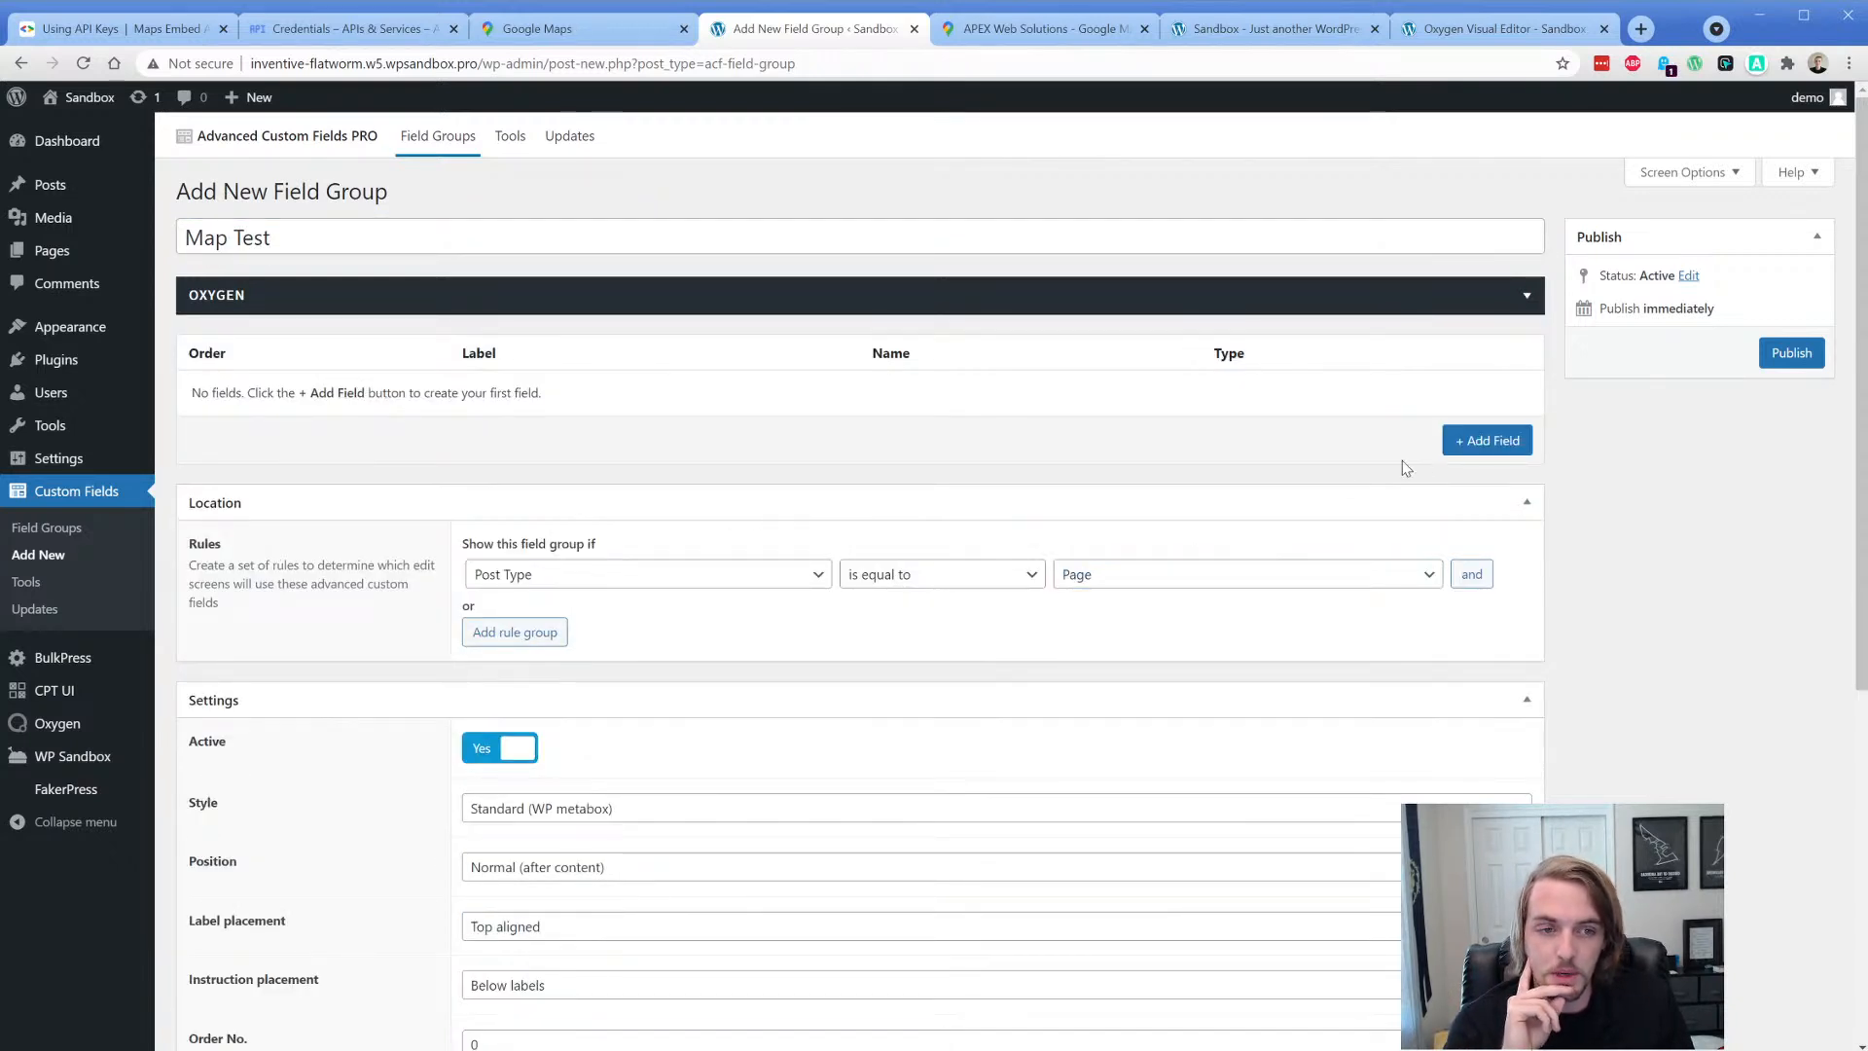
- Add a field labelled Address with the name address to the field group and set its type to Google Map
{"action": "left_click", "coordinate": [1487, 440]}
{"action": "type", "text": "Address"}
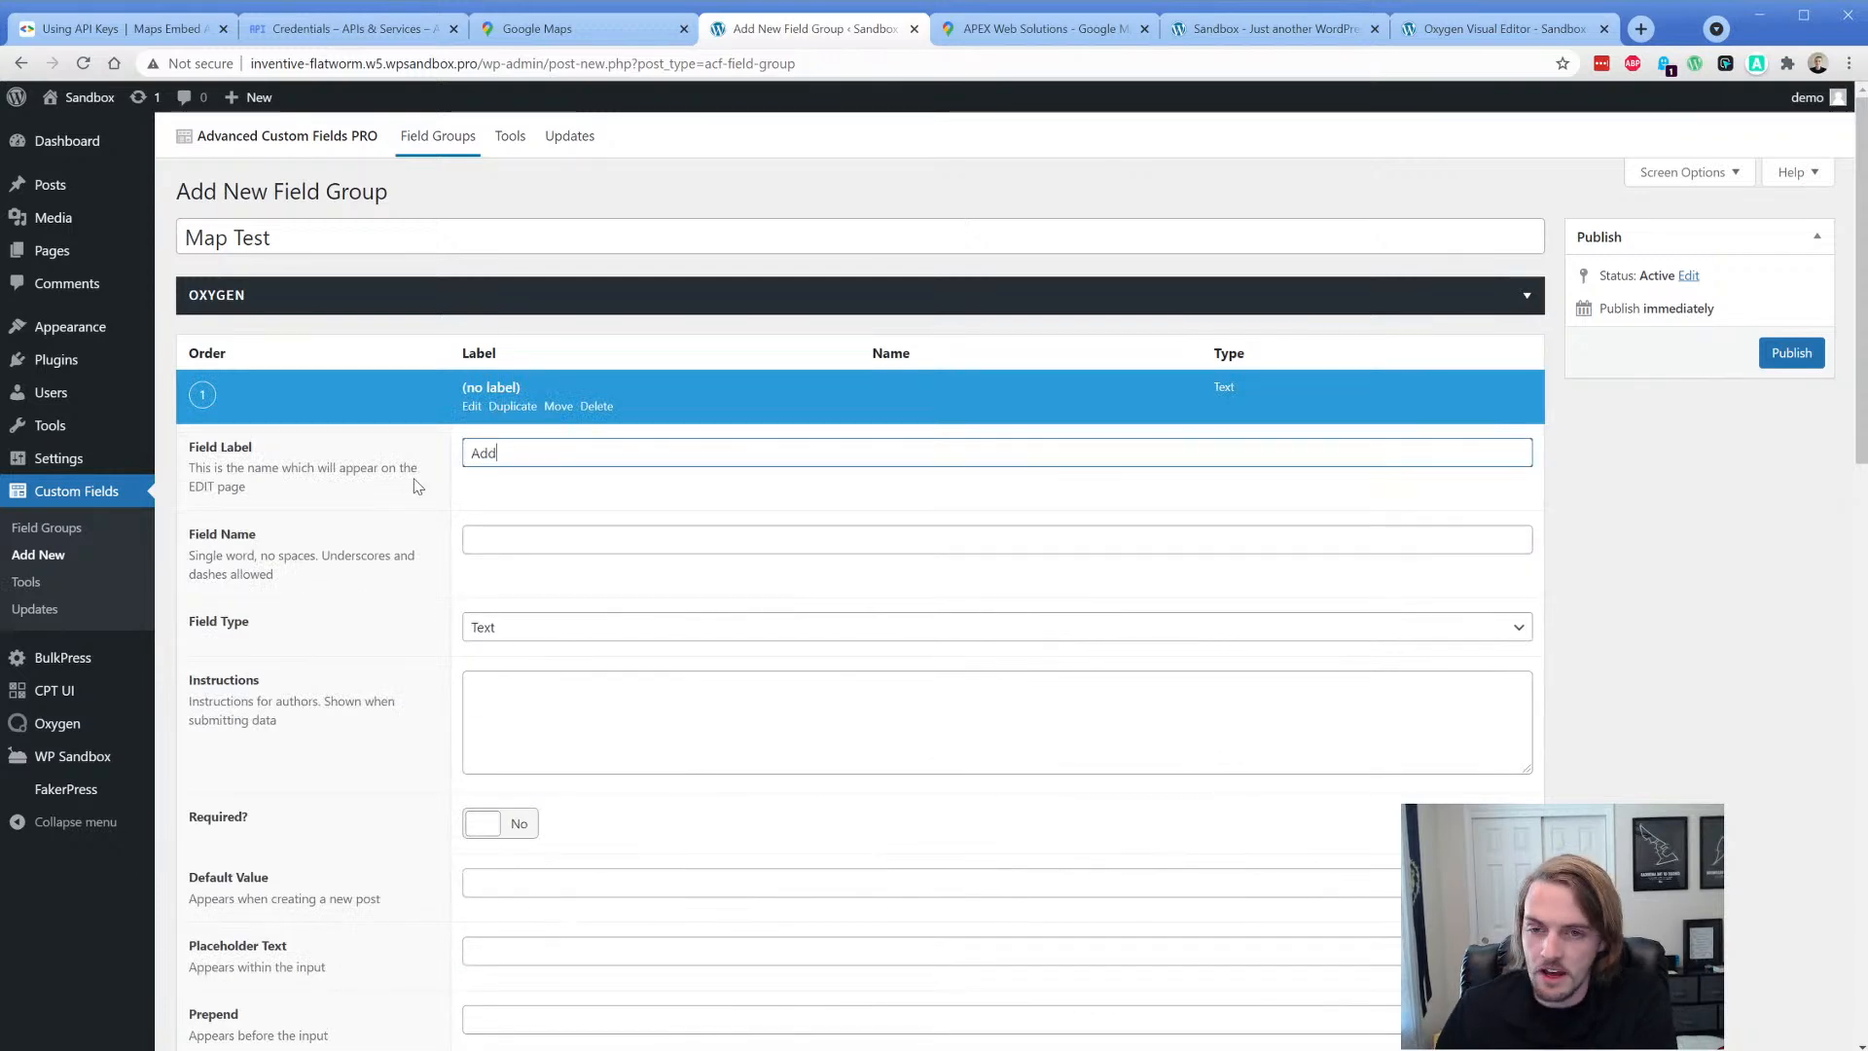
{"action": "key", "text": "Tab"}
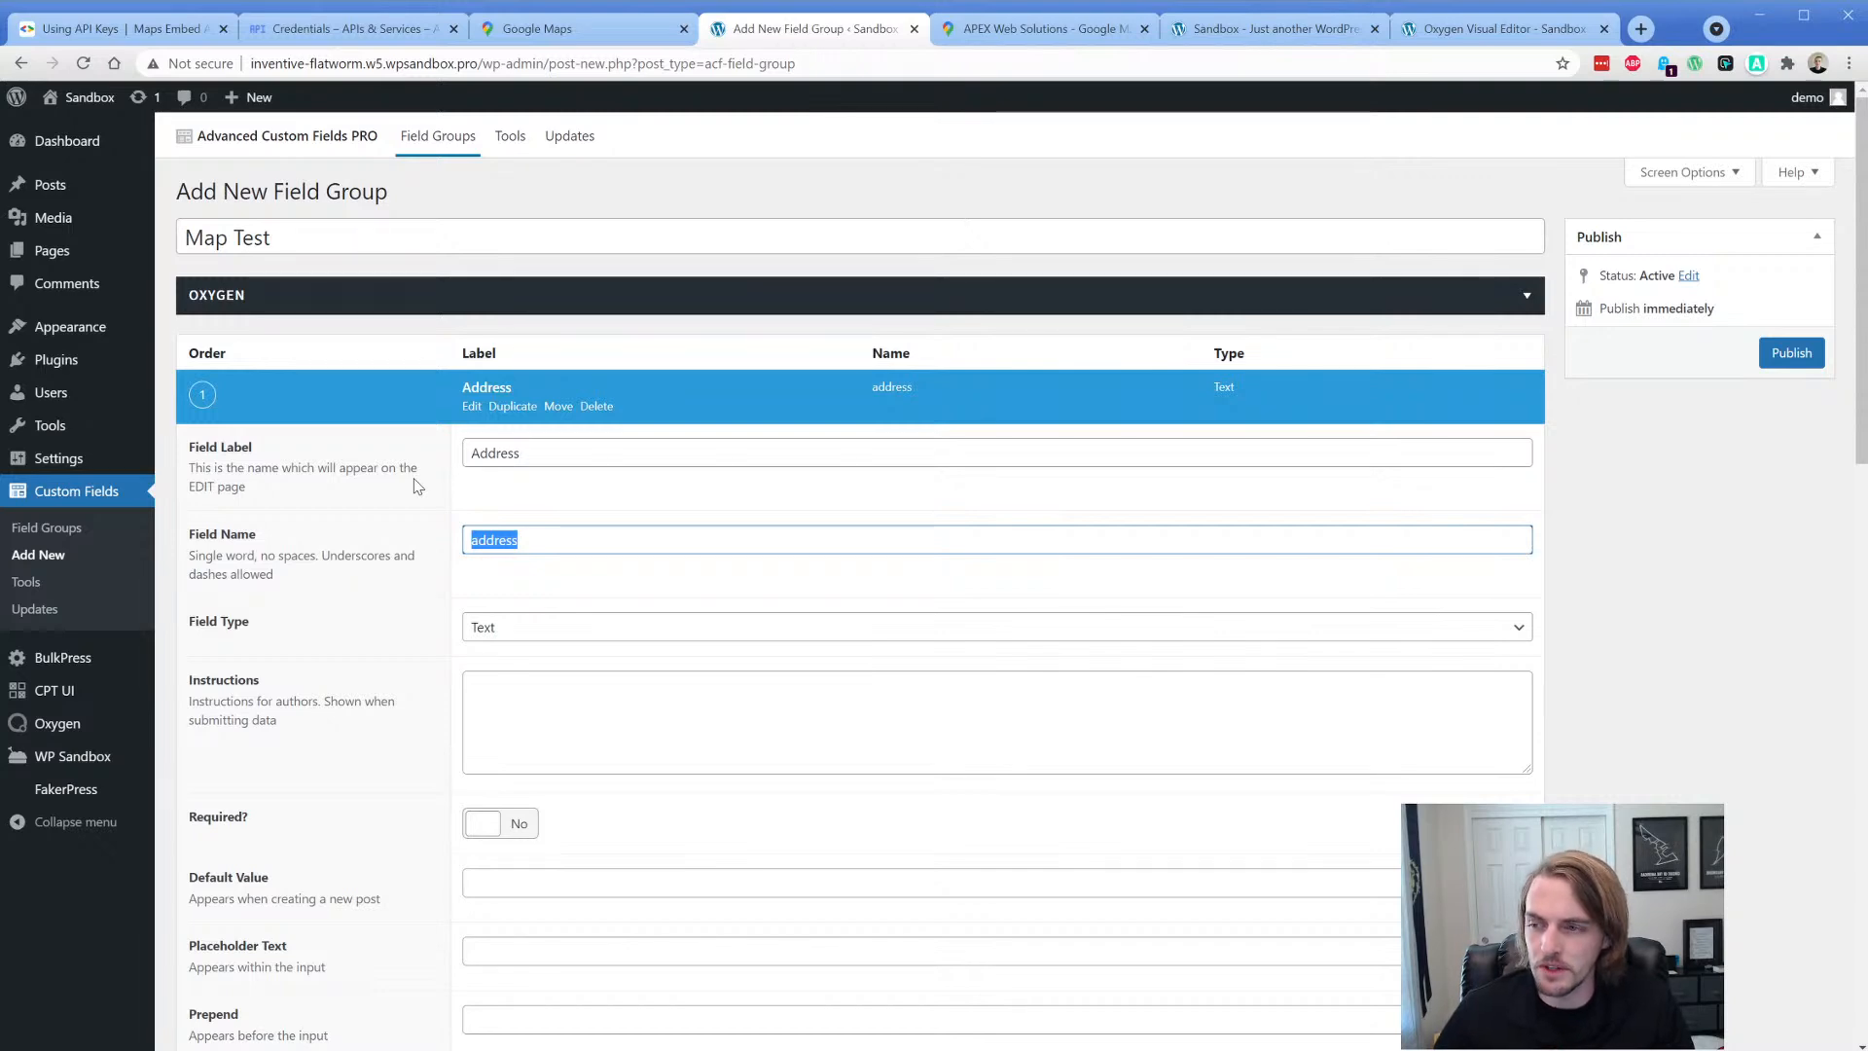
{"action": "scroll", "coordinate": [417, 486], "scroll_direction": "down", "scroll_amount": 4}
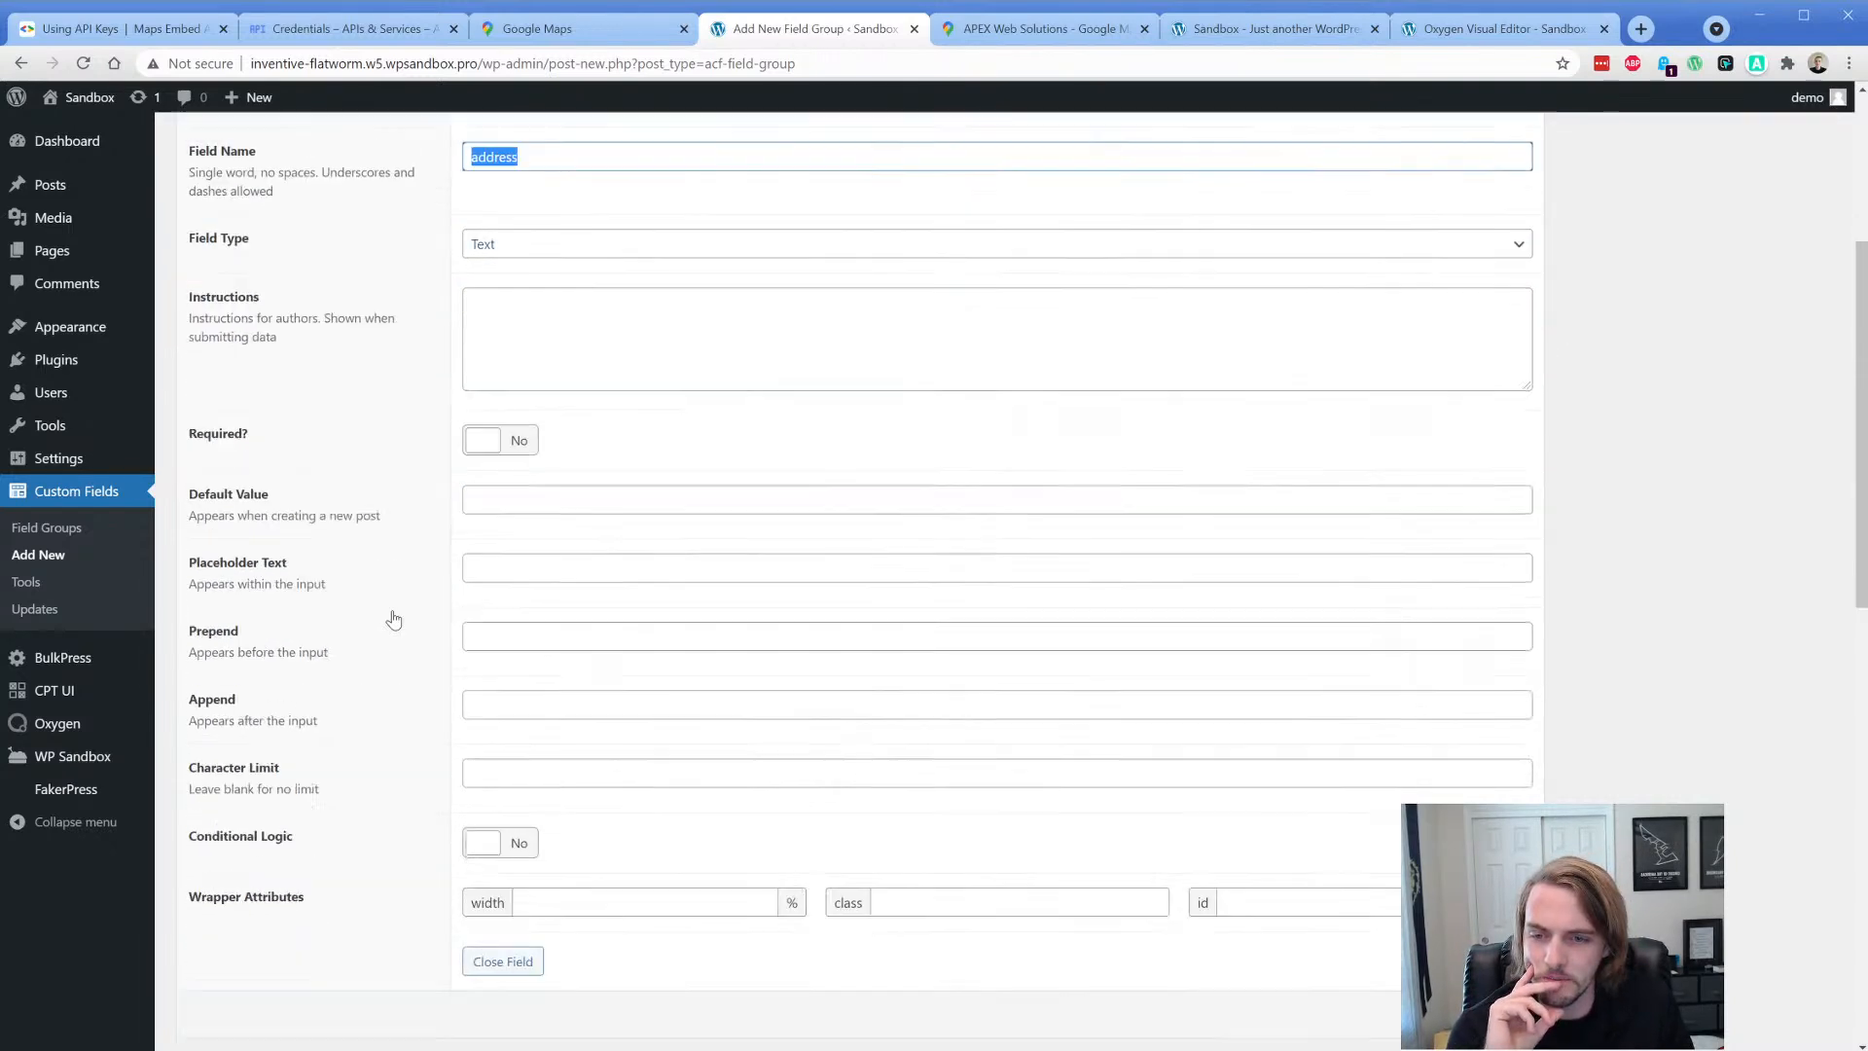
{"action": "left_click", "coordinate": [529, 244]}
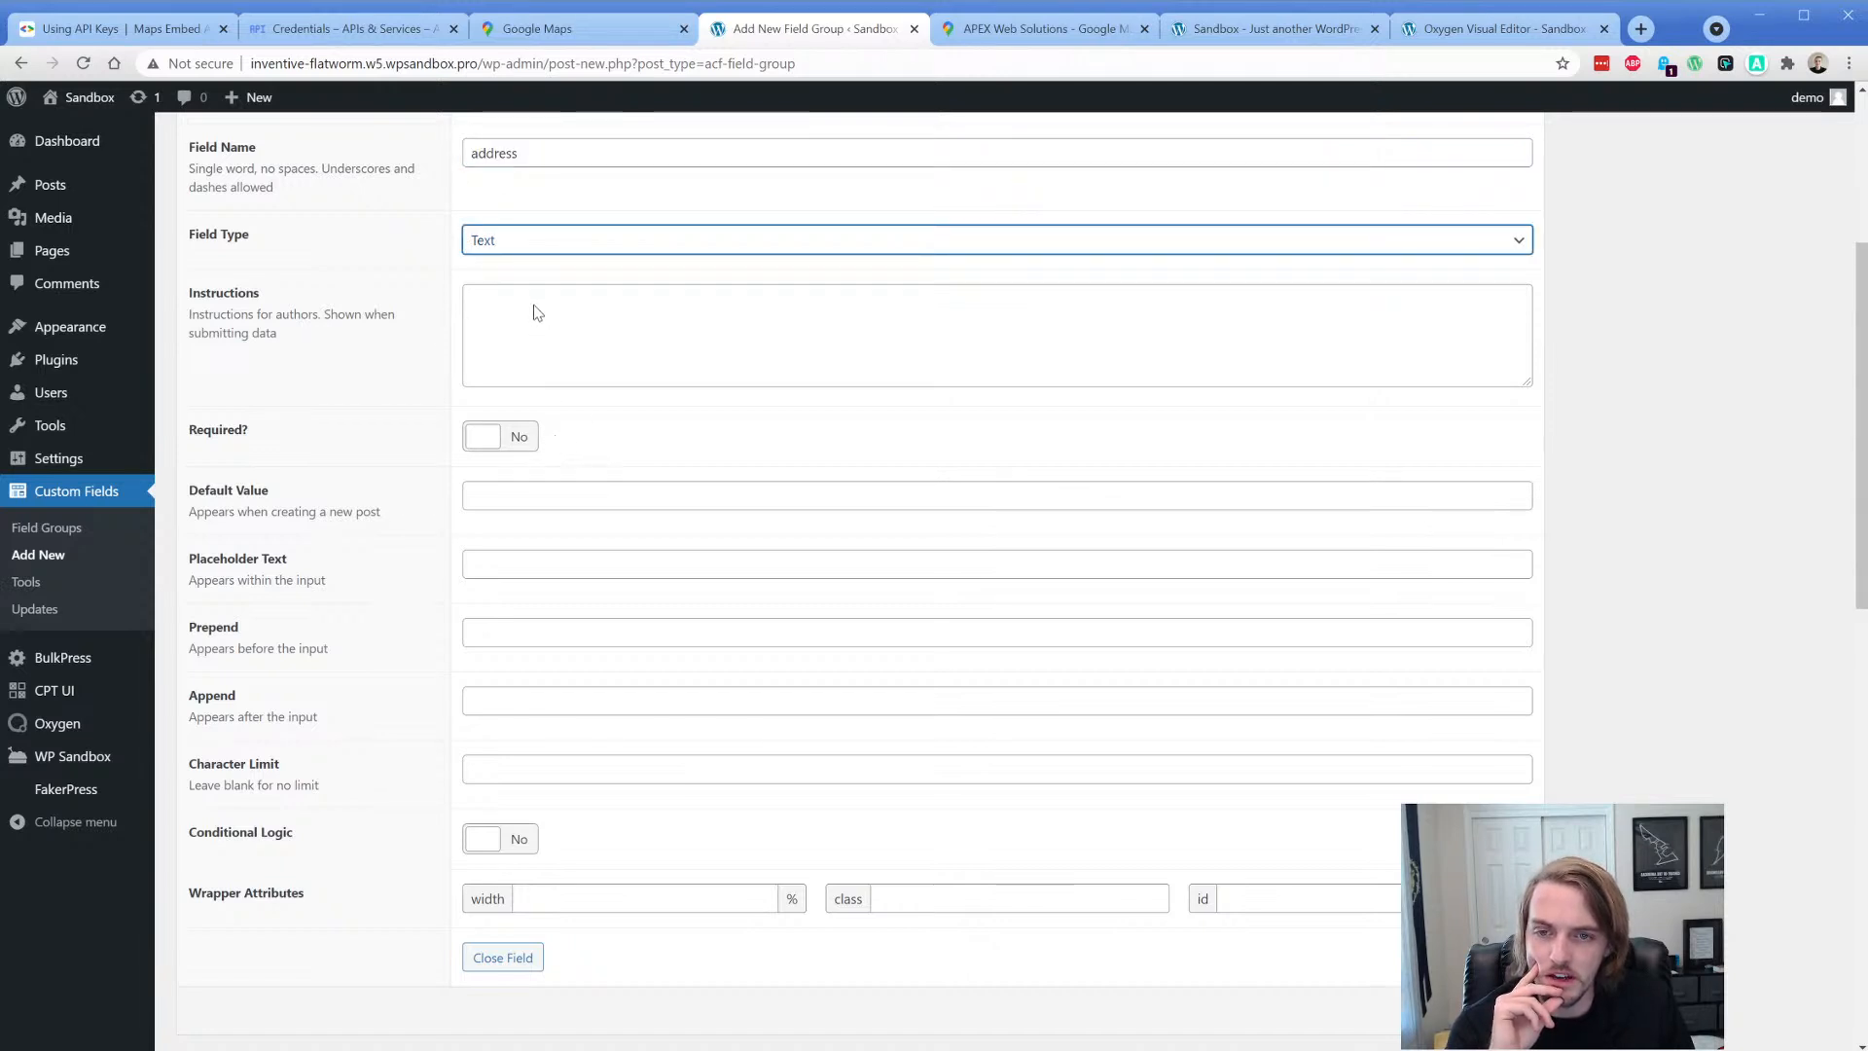
{"action": "key", "text": "g"}
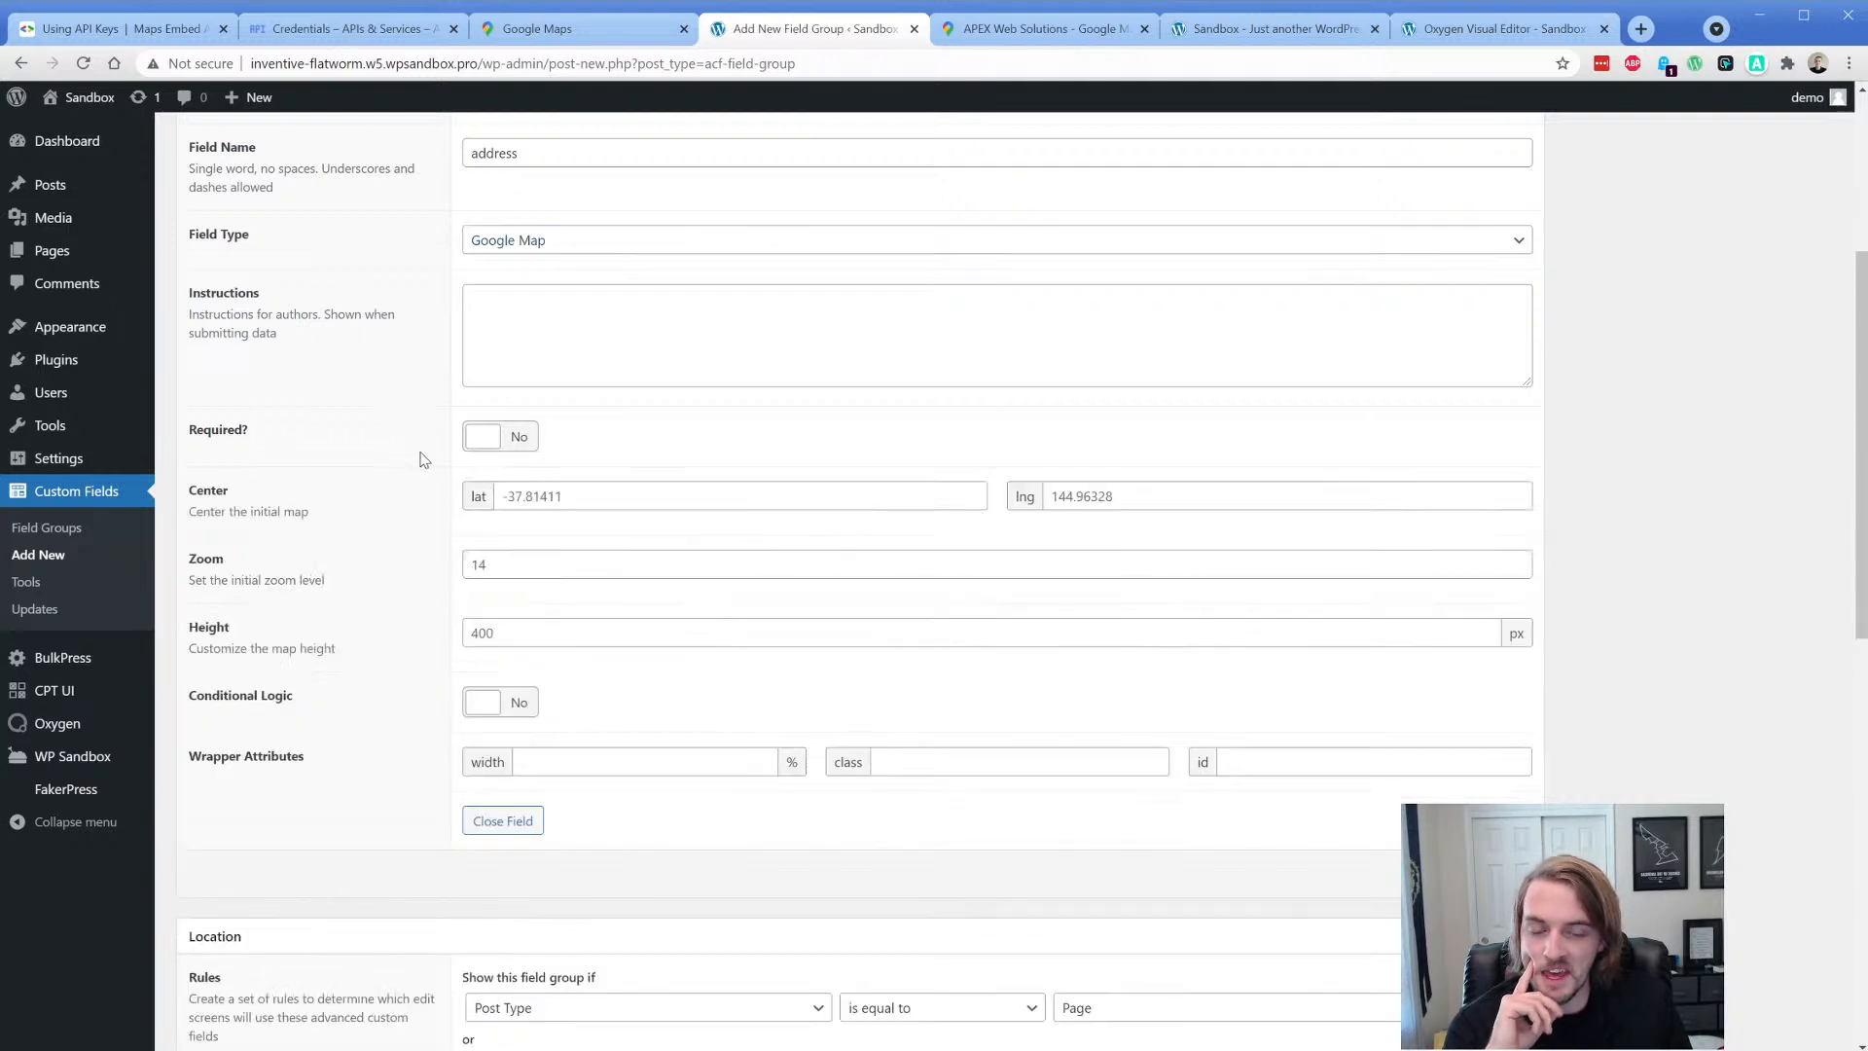
{"action": "scroll", "coordinate": [1664, 687], "scroll_direction": "up", "scroll_amount": 4}
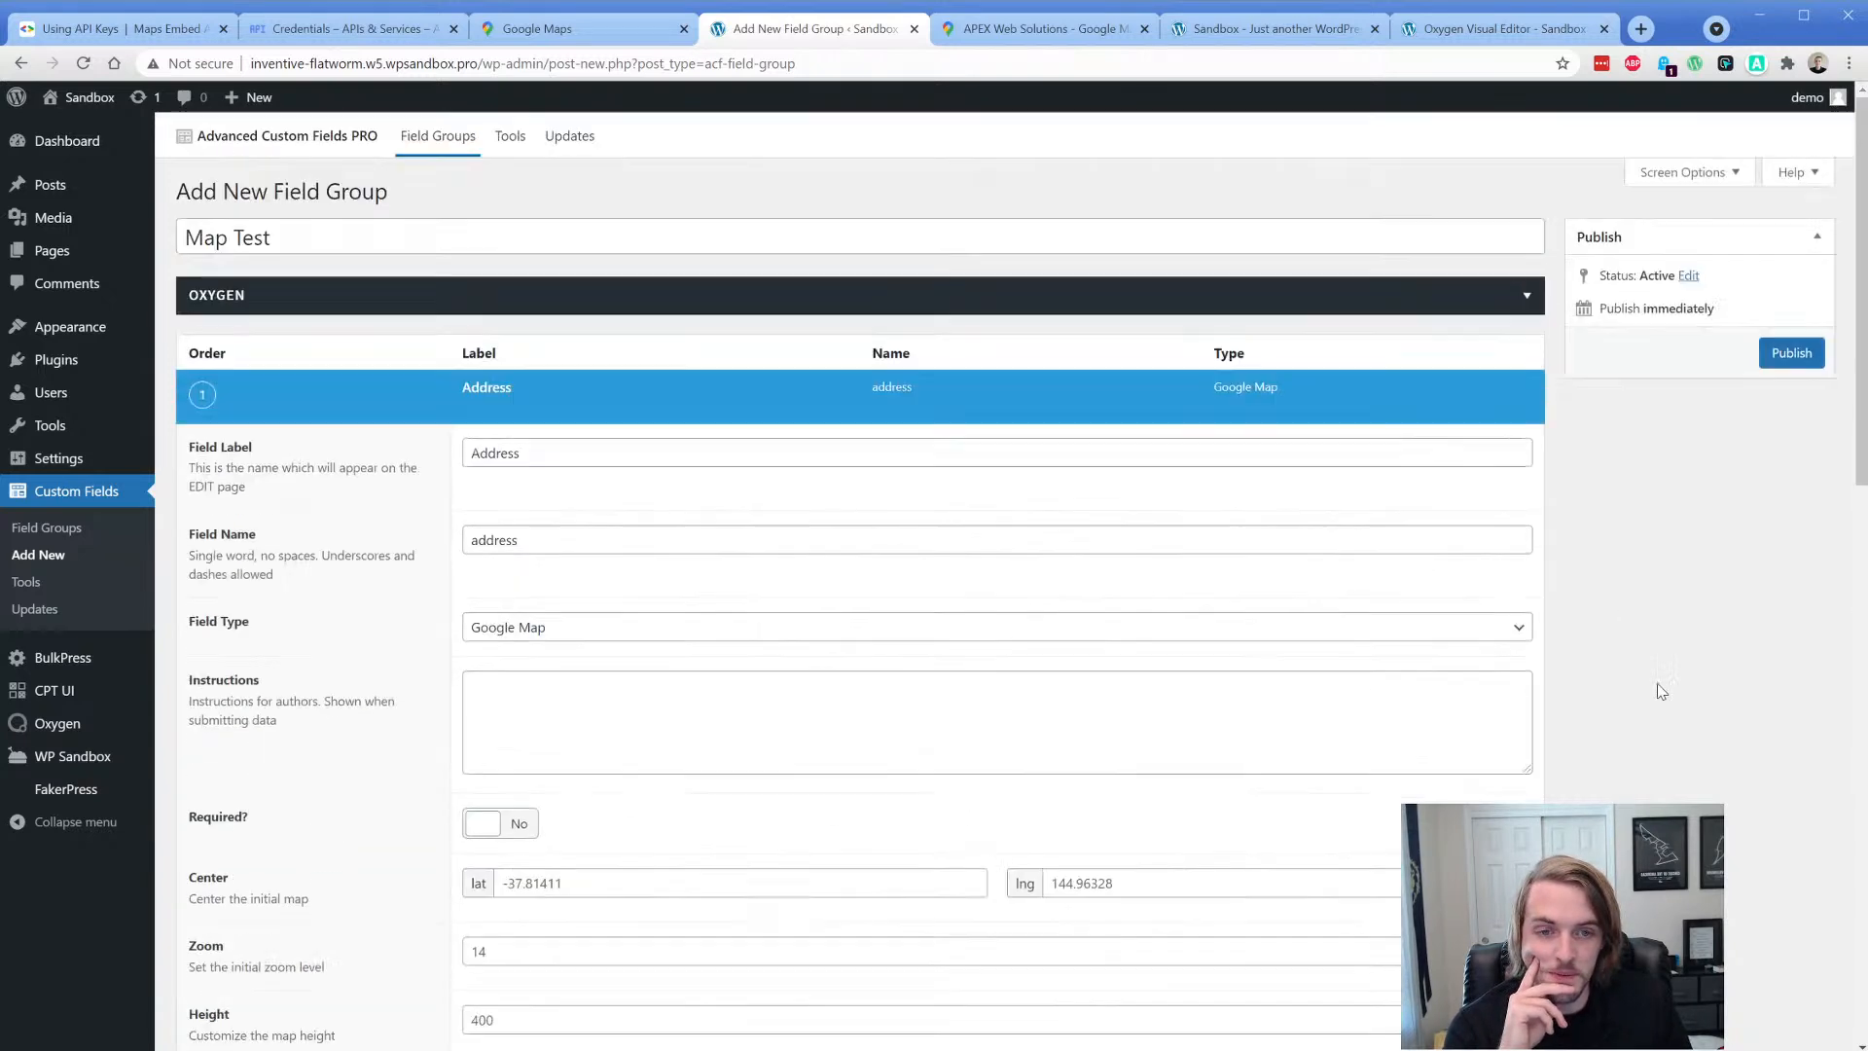
- Set the field group's position to High (after title) and collapse the Address field's settings
{"action": "scroll", "coordinate": [1665, 687], "scroll_direction": "down", "scroll_amount": 8}
{"action": "left_click", "coordinate": [557, 922]}
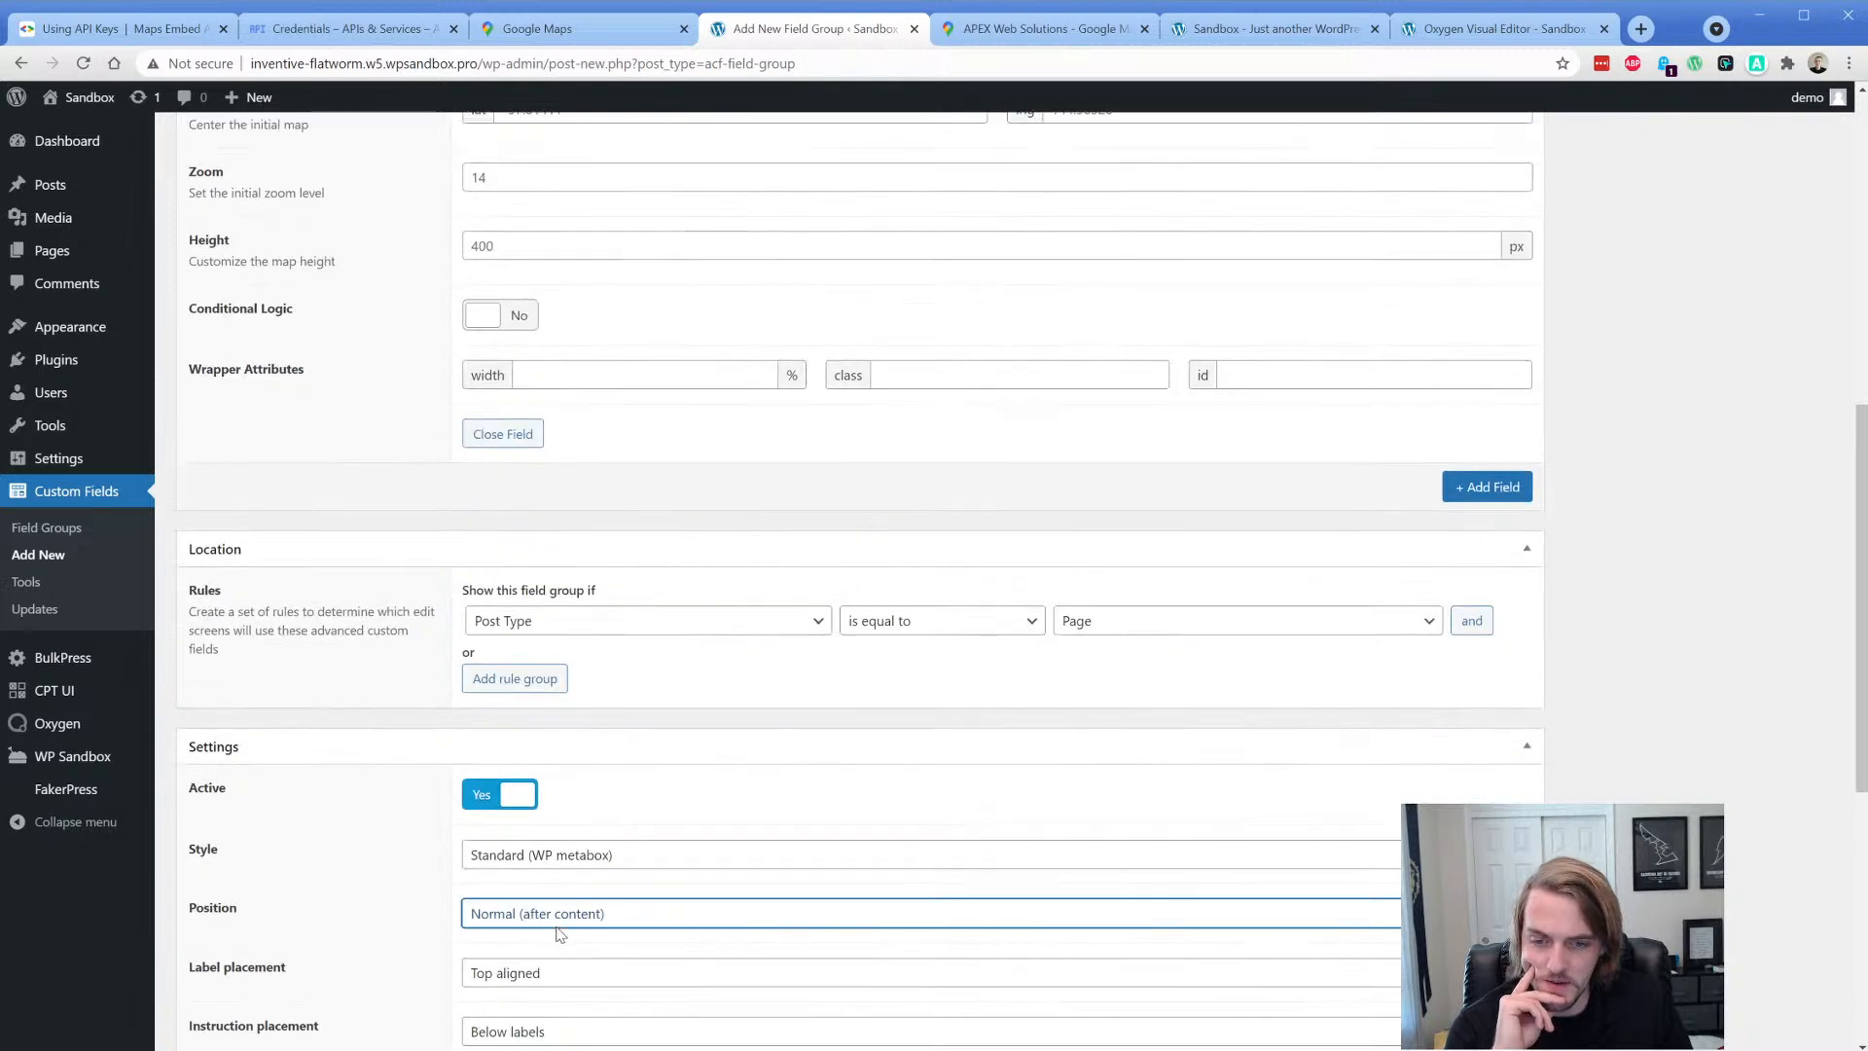
{"action": "left_click", "coordinate": [561, 941]}
{"action": "scroll", "coordinate": [1629, 780], "scroll_direction": "up", "scroll_amount": 8}
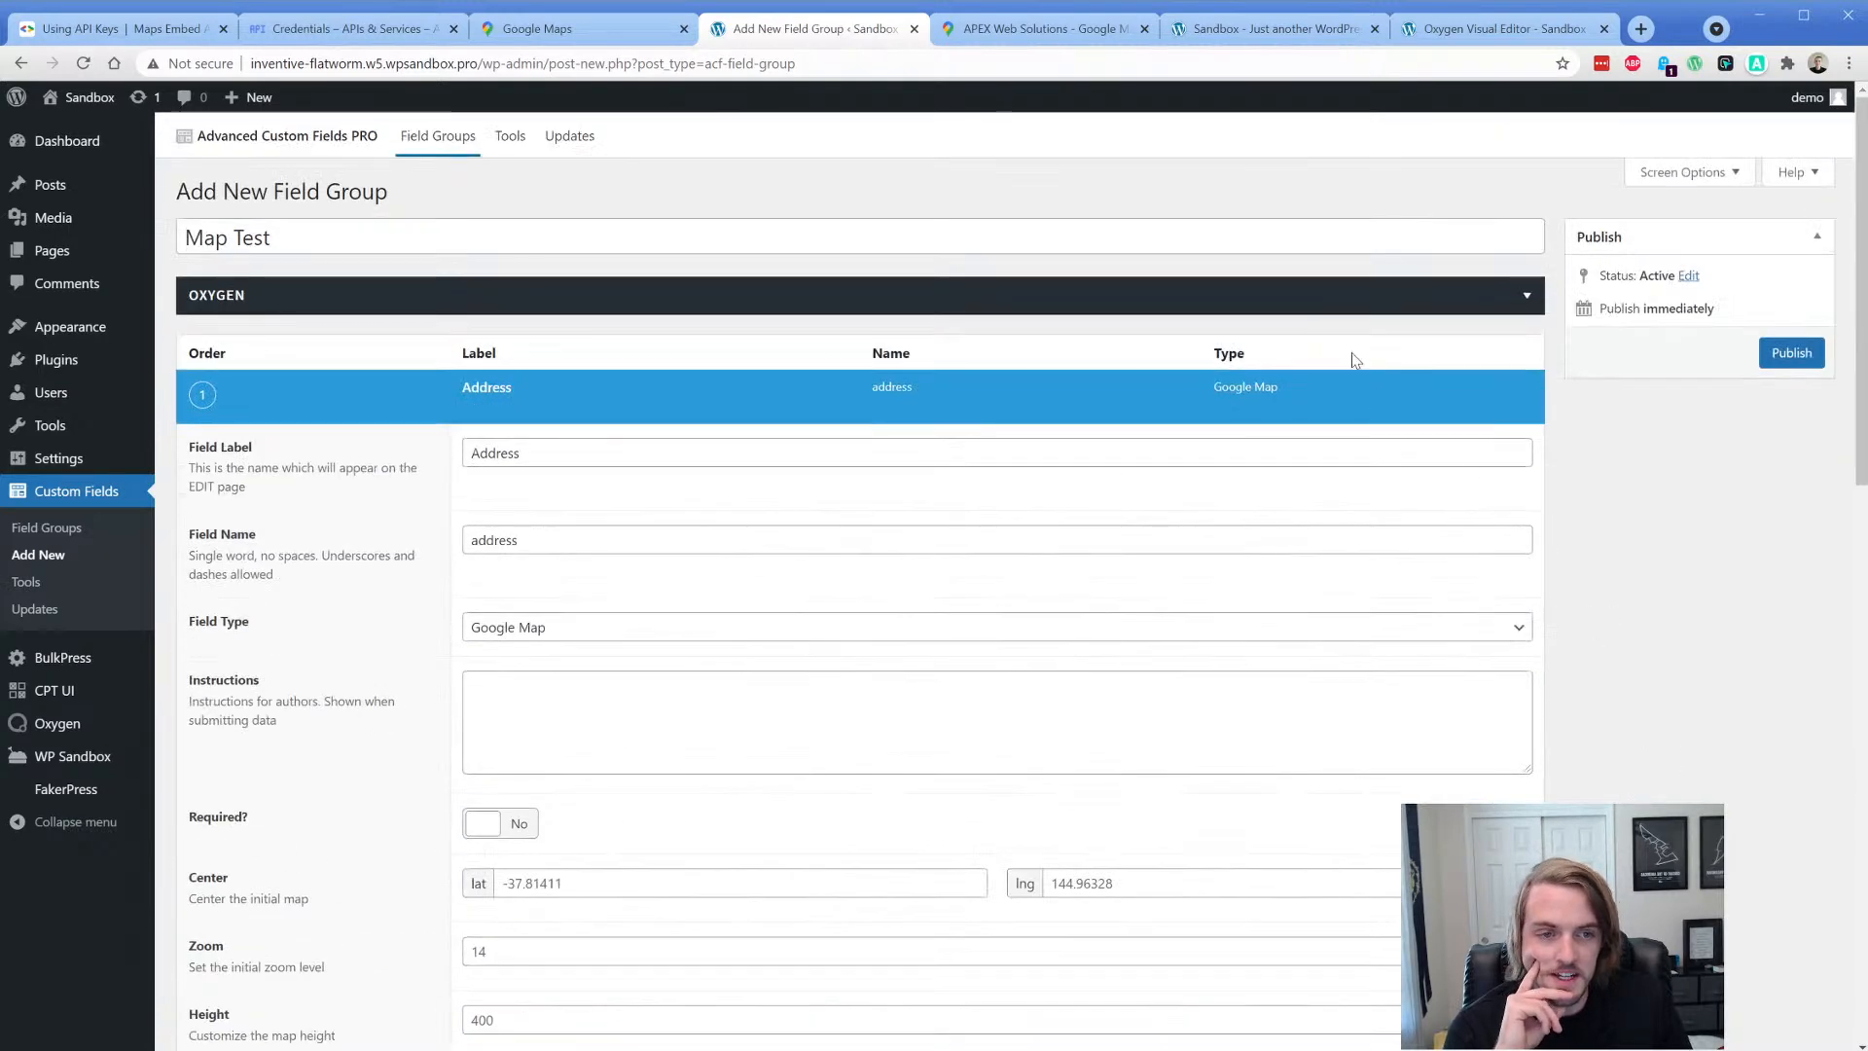
{"action": "left_click", "coordinate": [471, 408]}
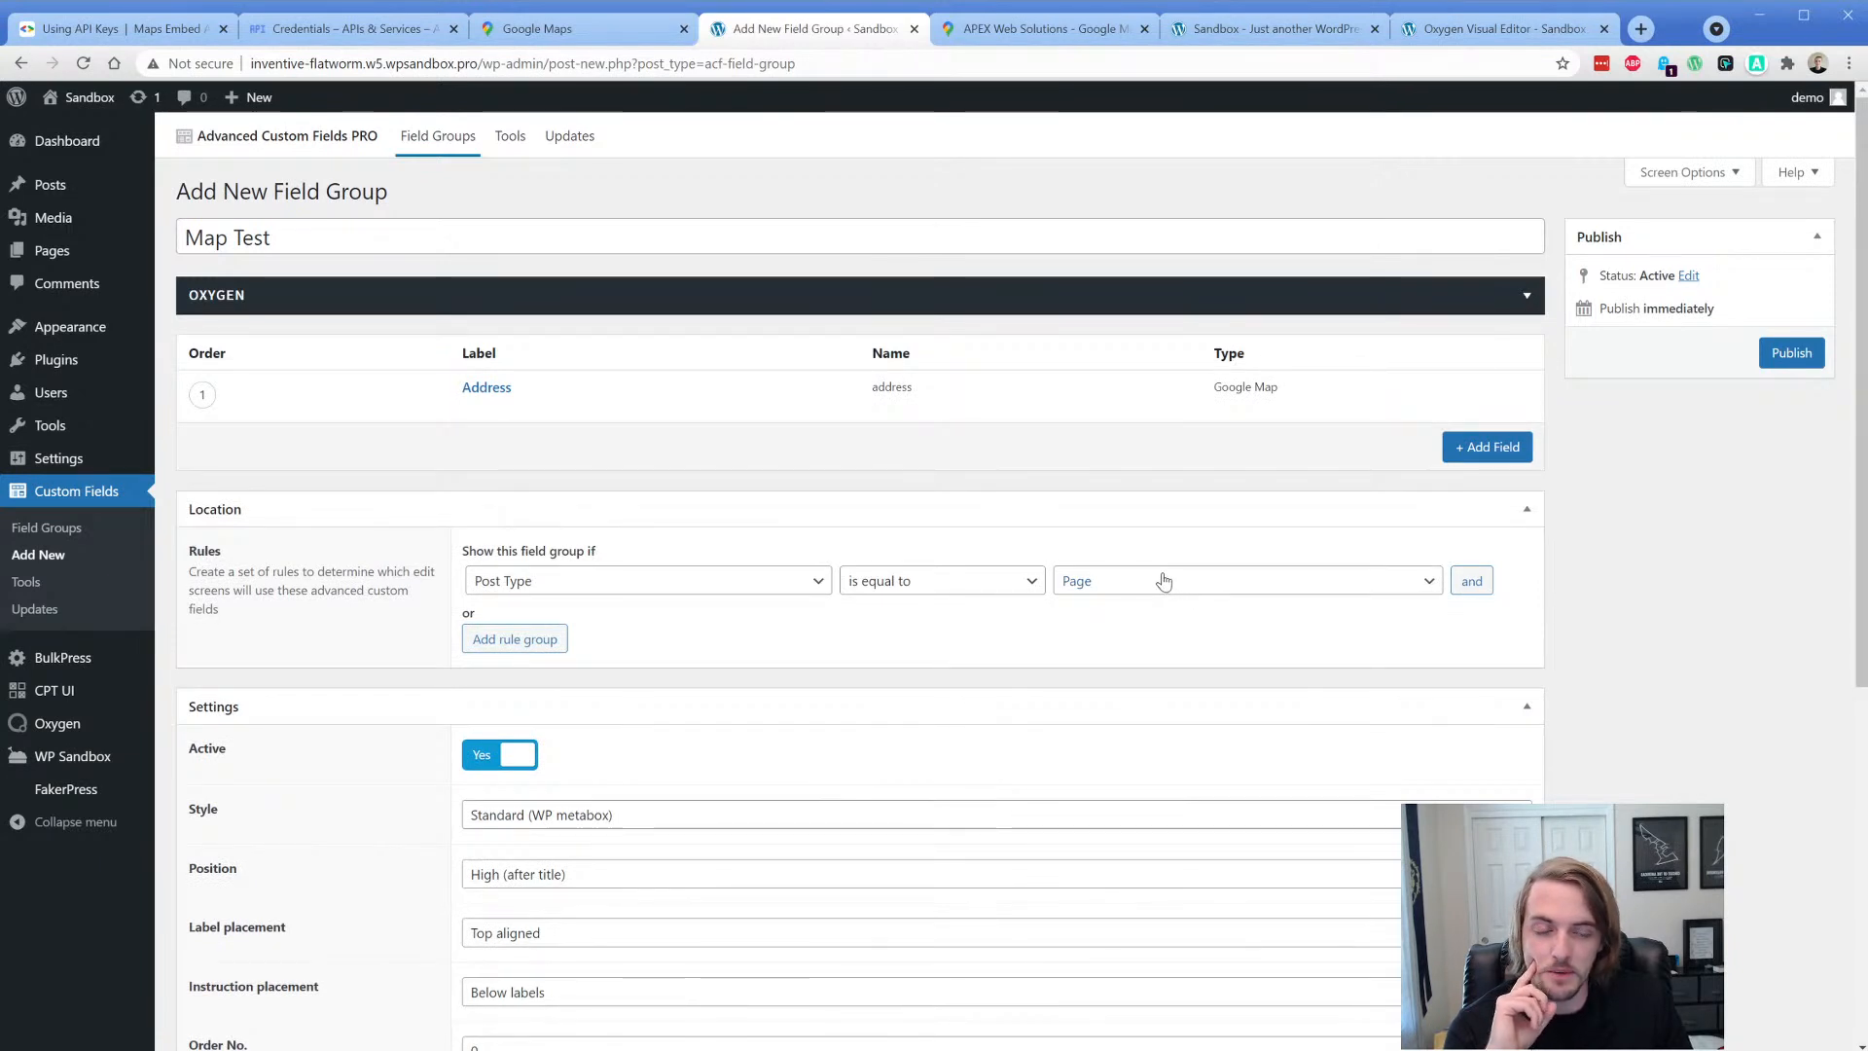
- Change the field group's location rule to Page is equal to Home
{"action": "left_click", "coordinate": [815, 581]}
{"action": "left_click", "coordinate": [654, 809]}
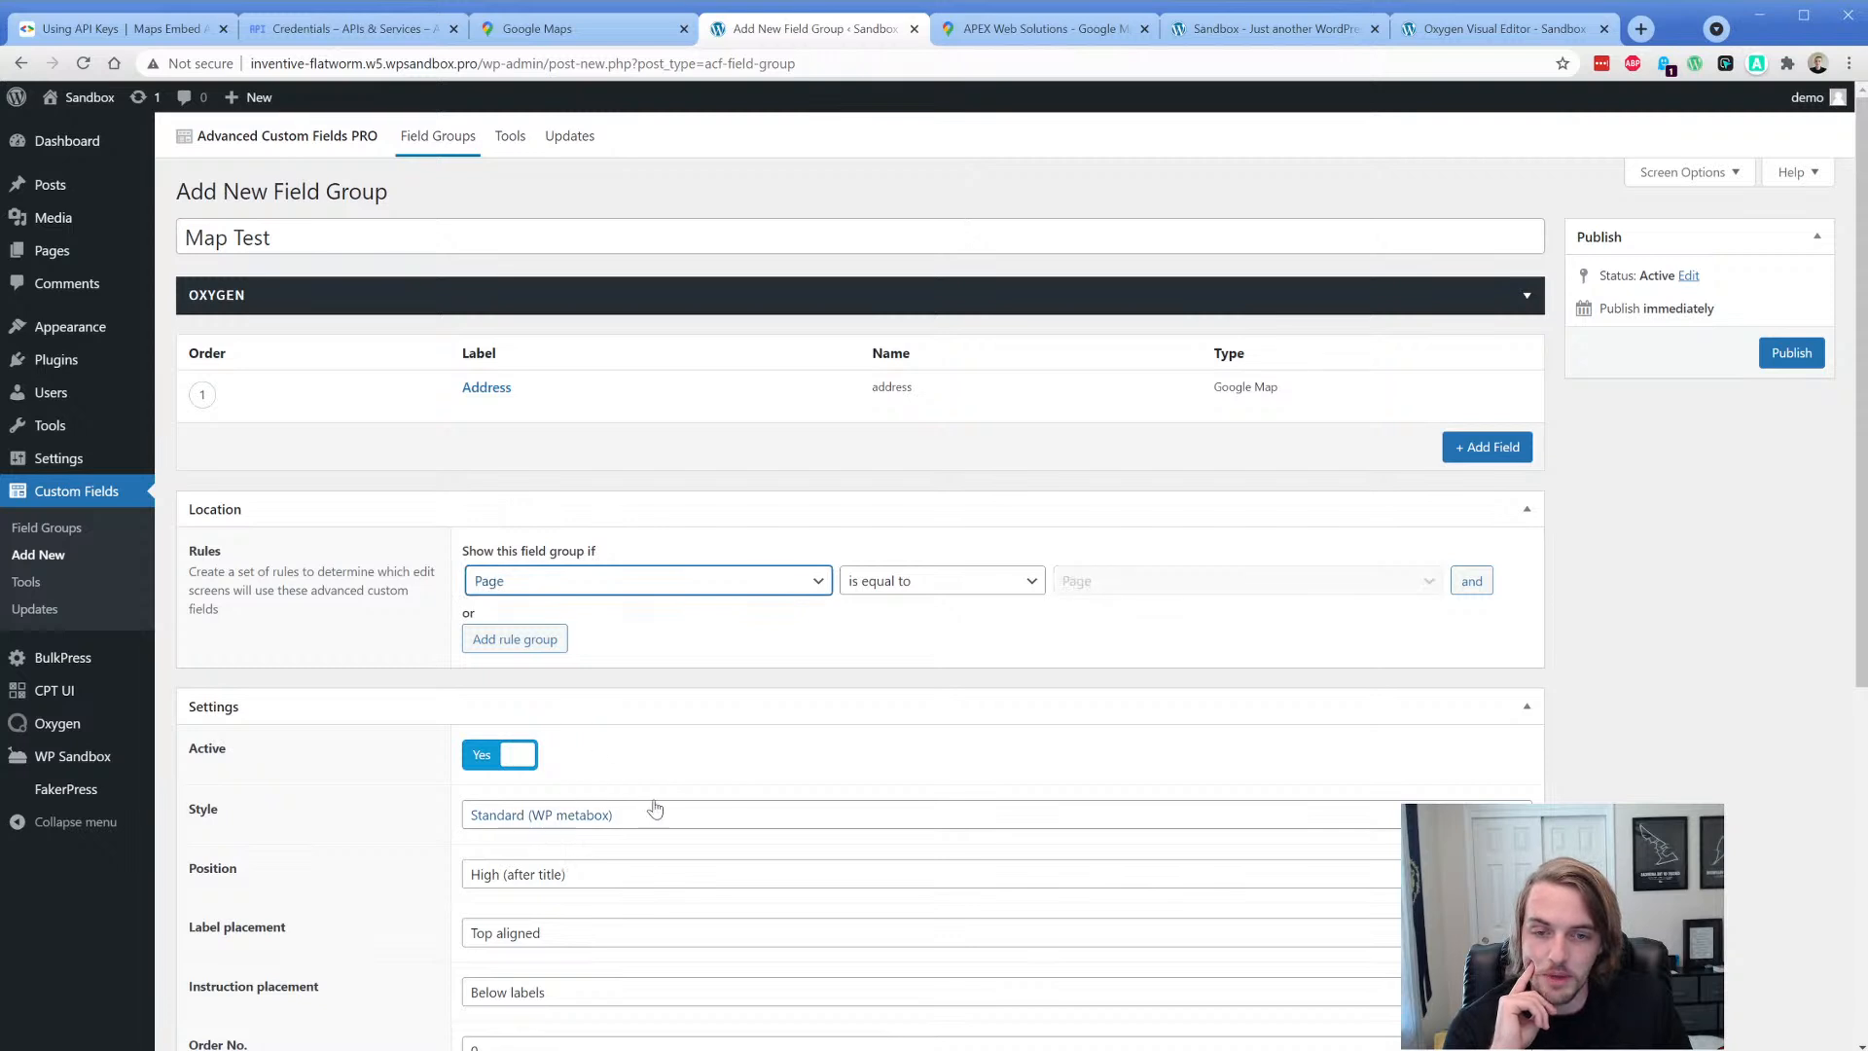
{"action": "left_click", "coordinate": [1251, 582]}
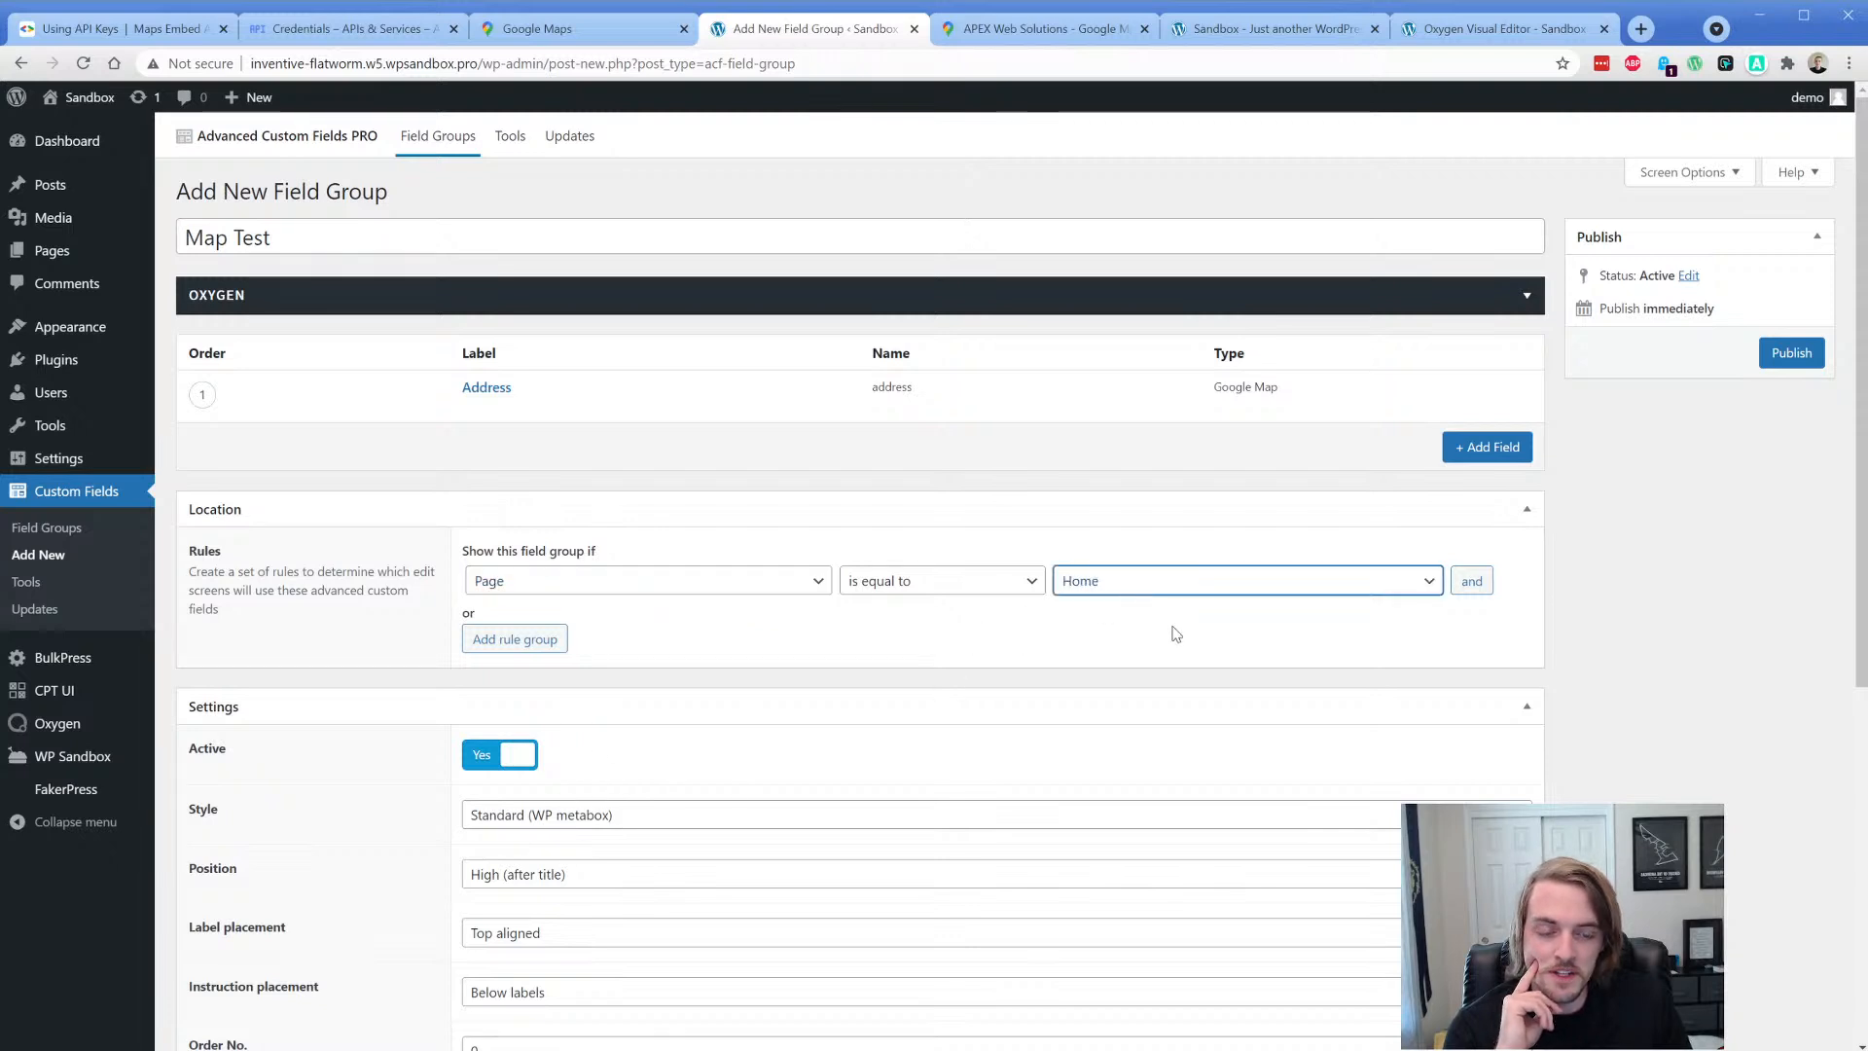
- Publish the Map Test field group and go from the Oxygen editor to the Home page's WordPress edit screen
{"action": "left_click", "coordinate": [1800, 354]}
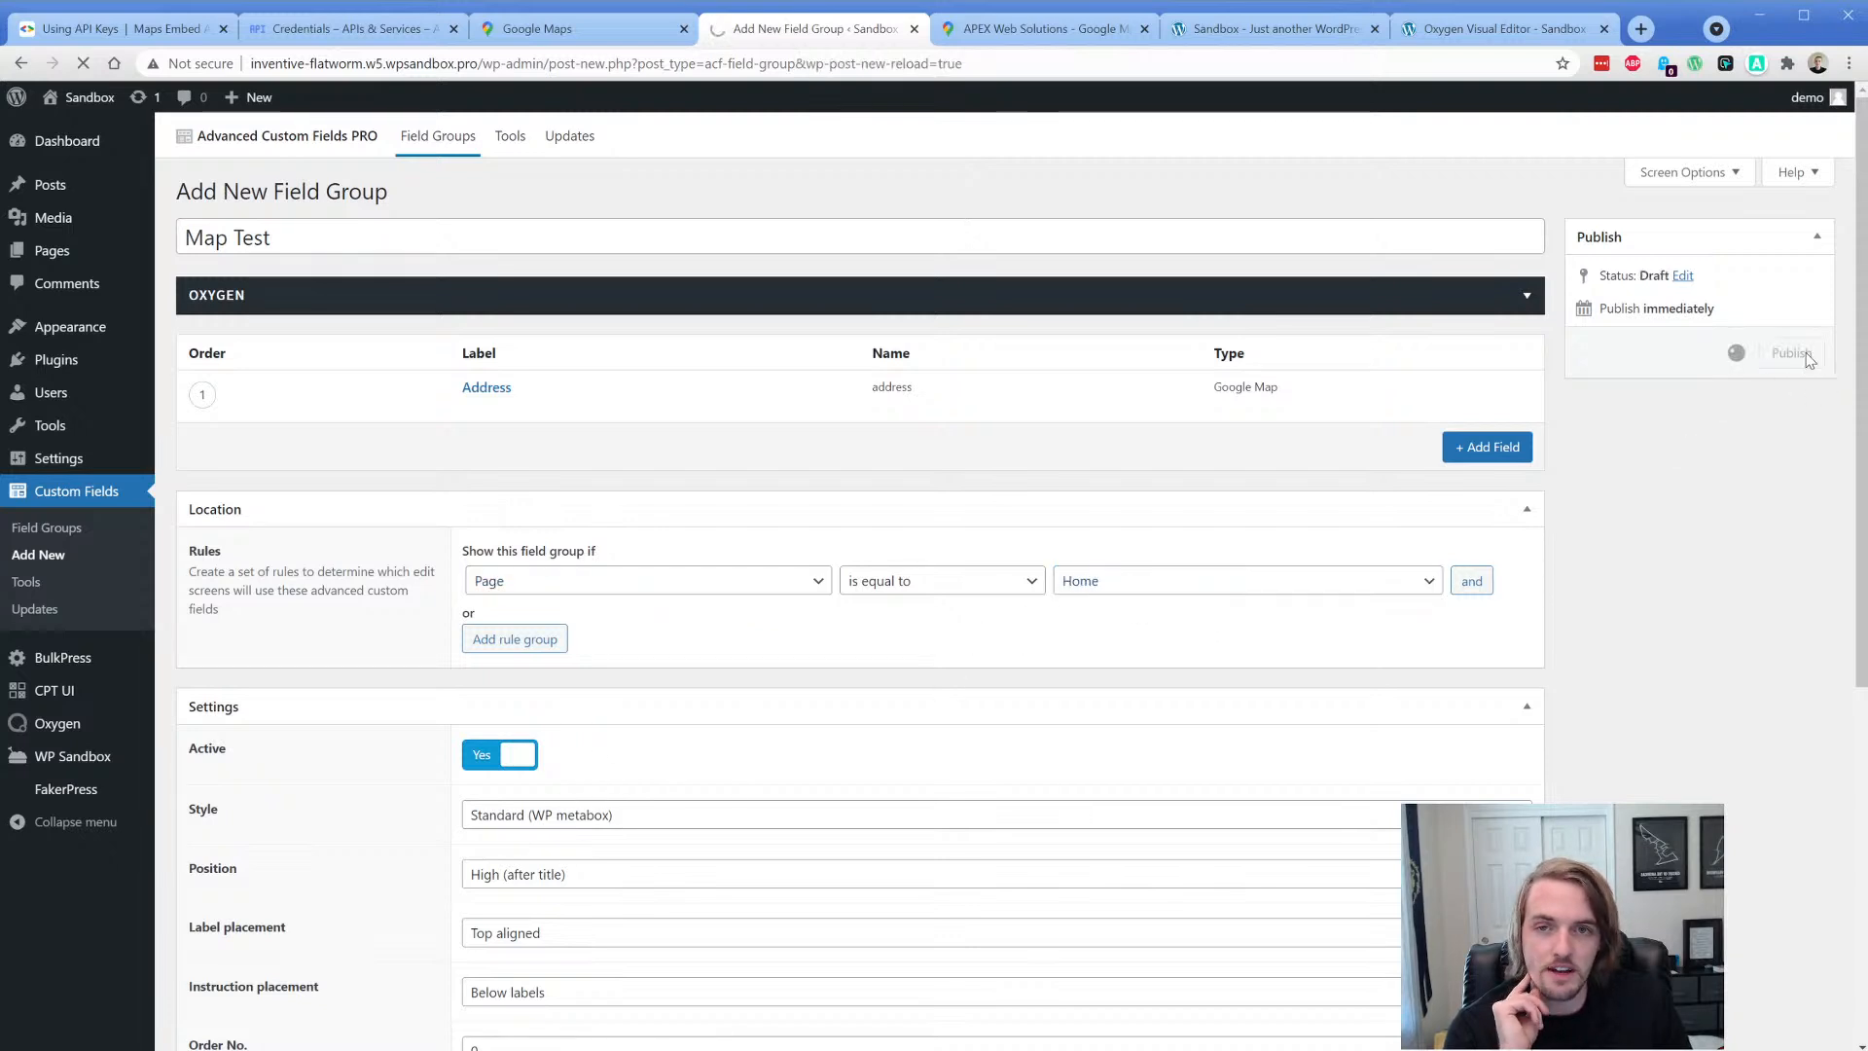
{"action": "left_click", "coordinate": [1499, 29]}
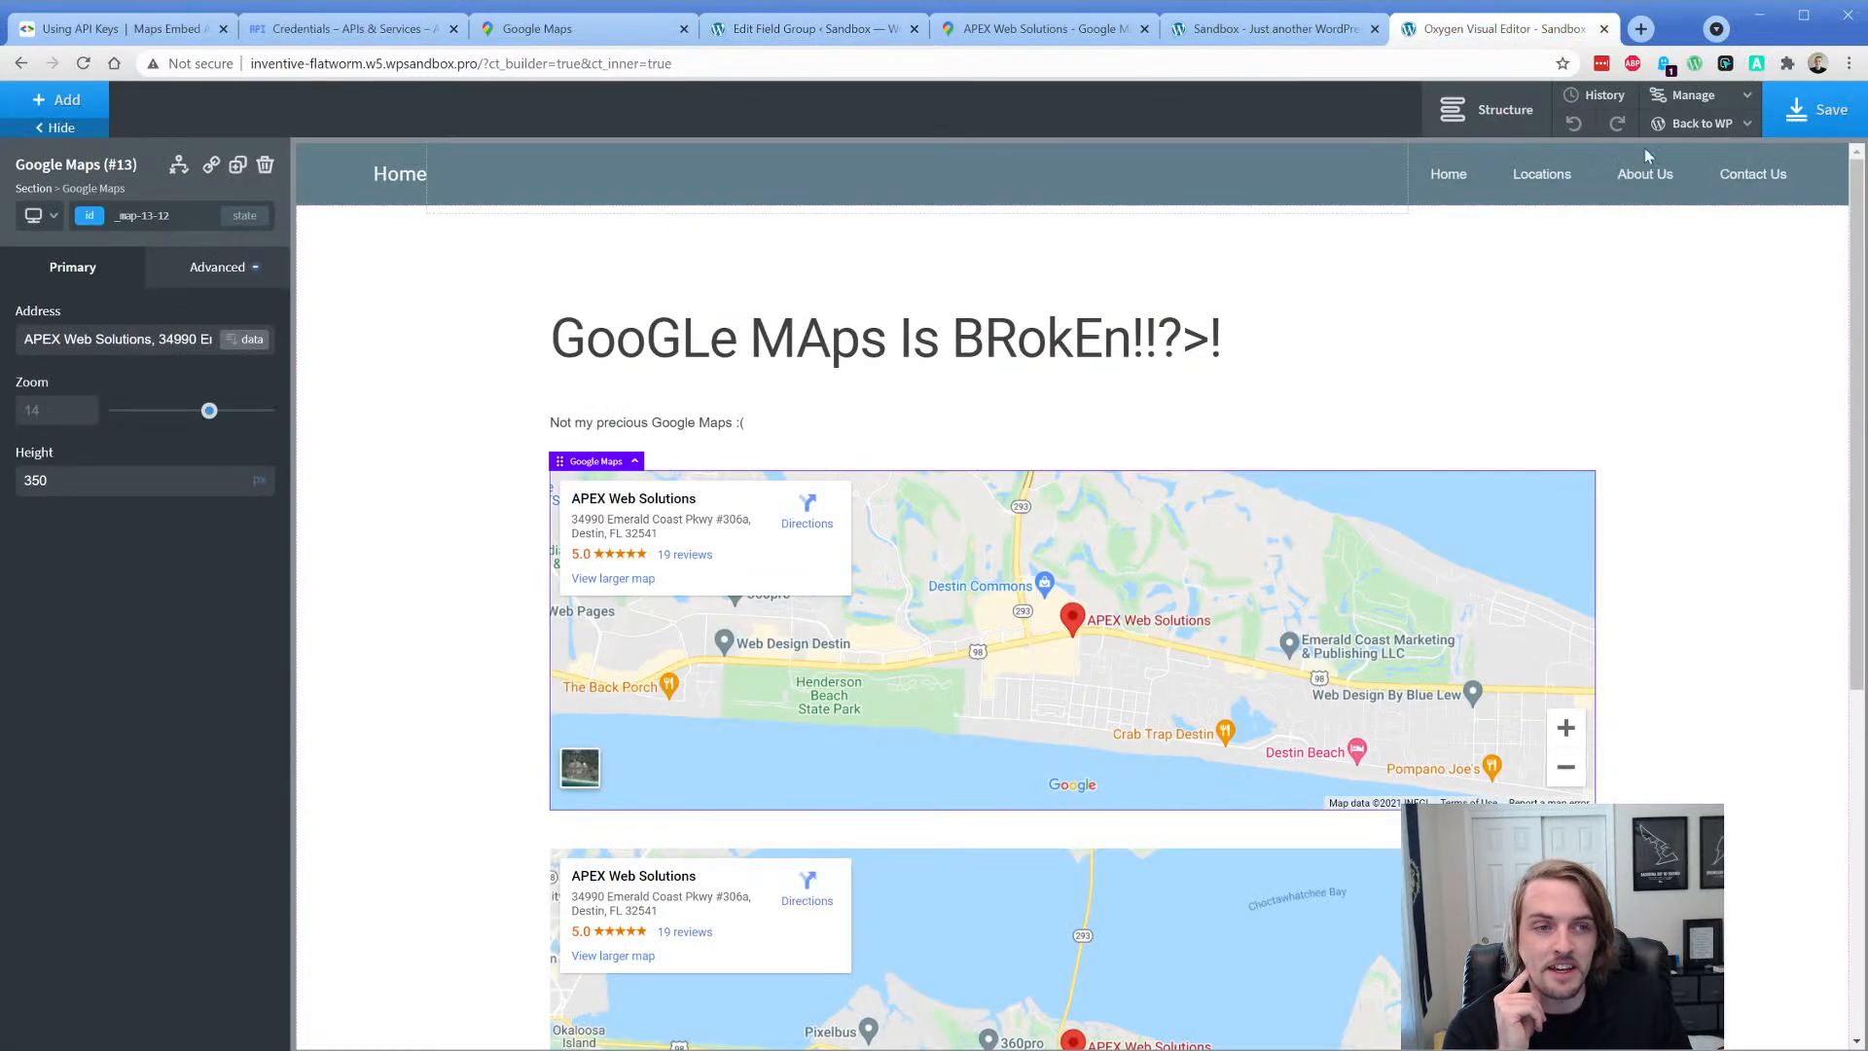
{"action": "left_click", "coordinate": [1701, 149]}
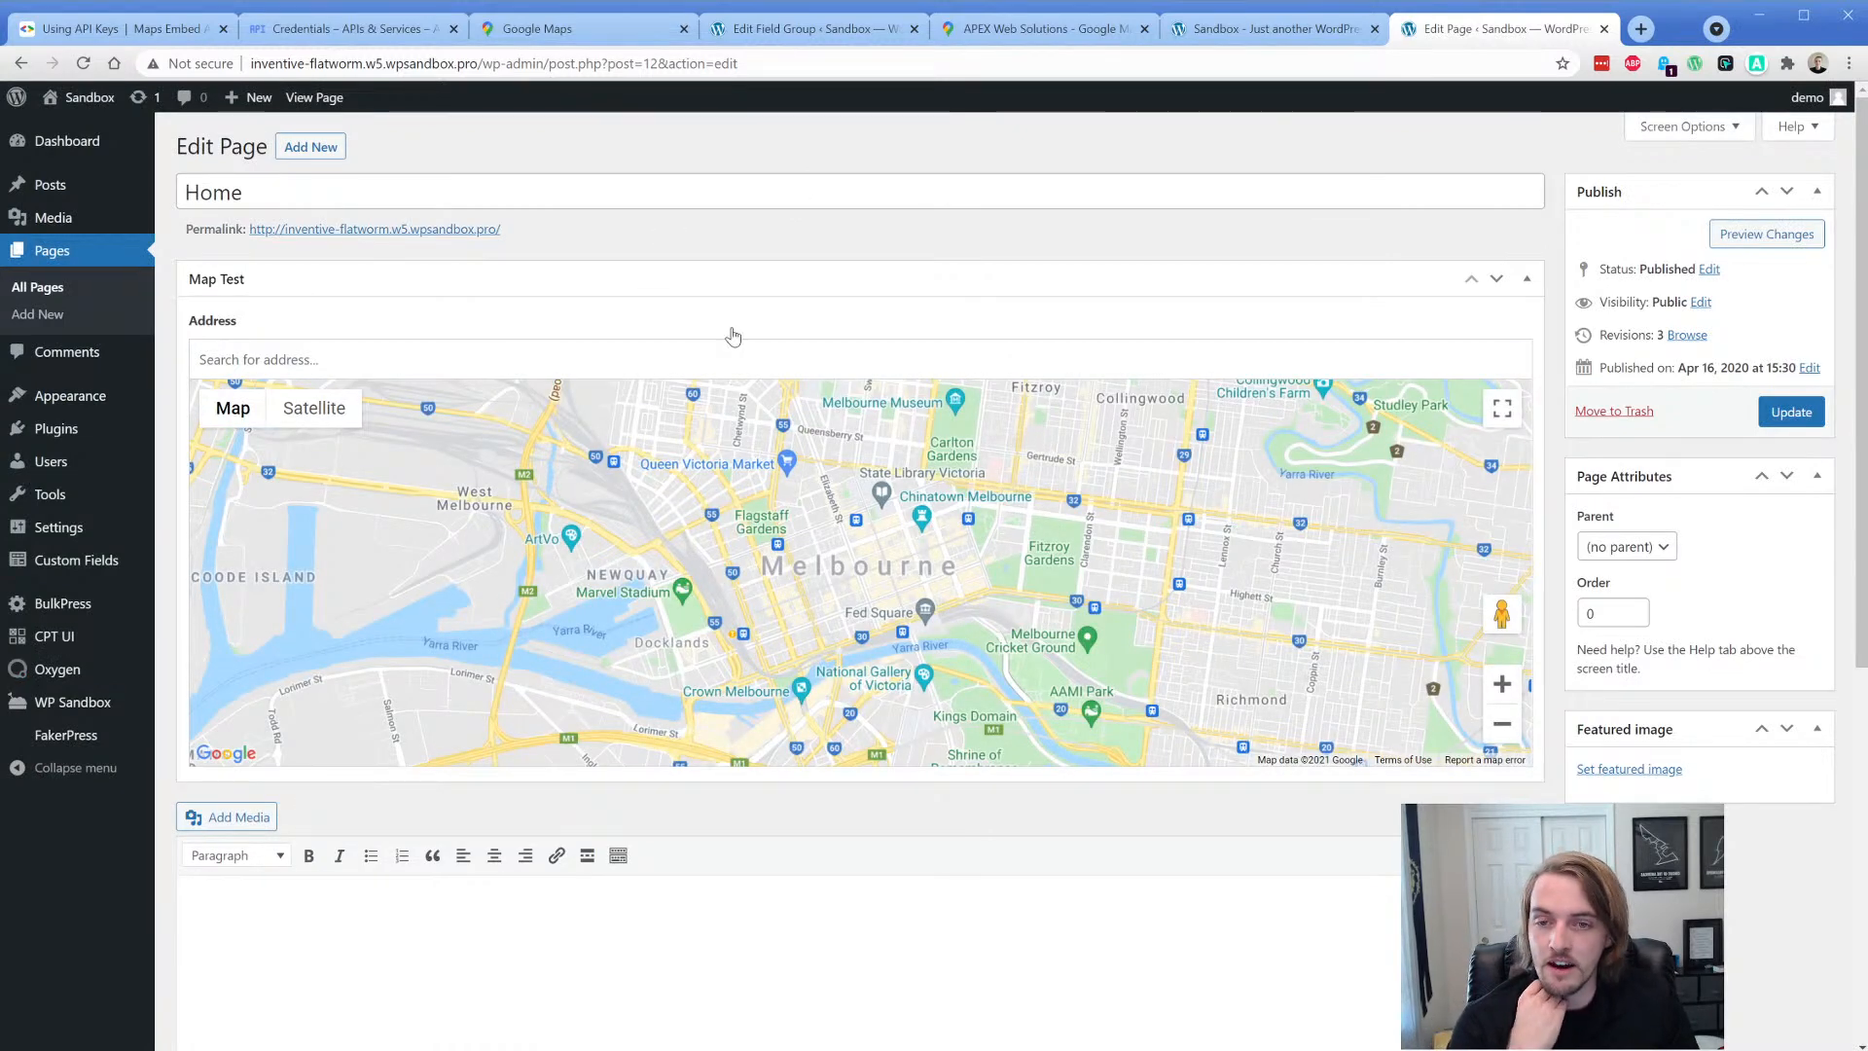
- Try to look up the business's street address in the Address map field, with and without the business name, and reload the page
{"action": "left_click", "coordinate": [738, 355]}
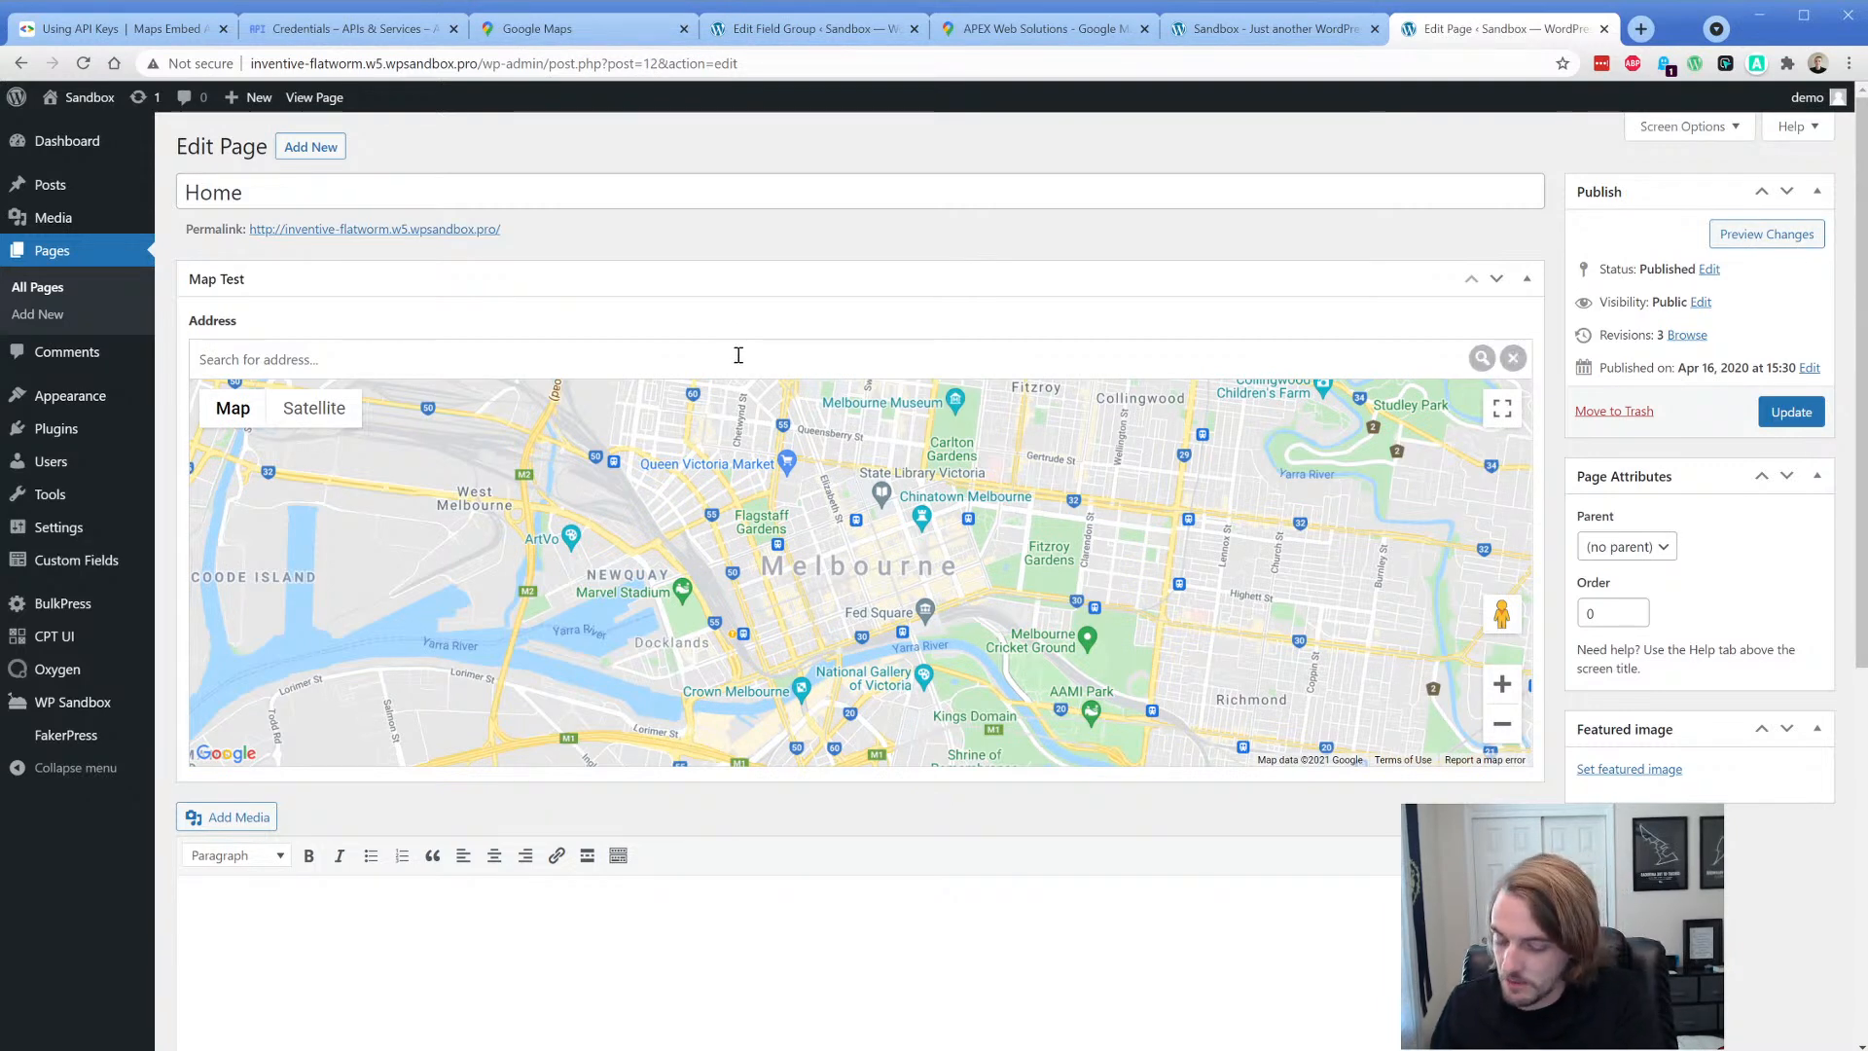
{"action": "type", "text": "APEX Web Solutions,"}
{"action": "type", "text": "344"}
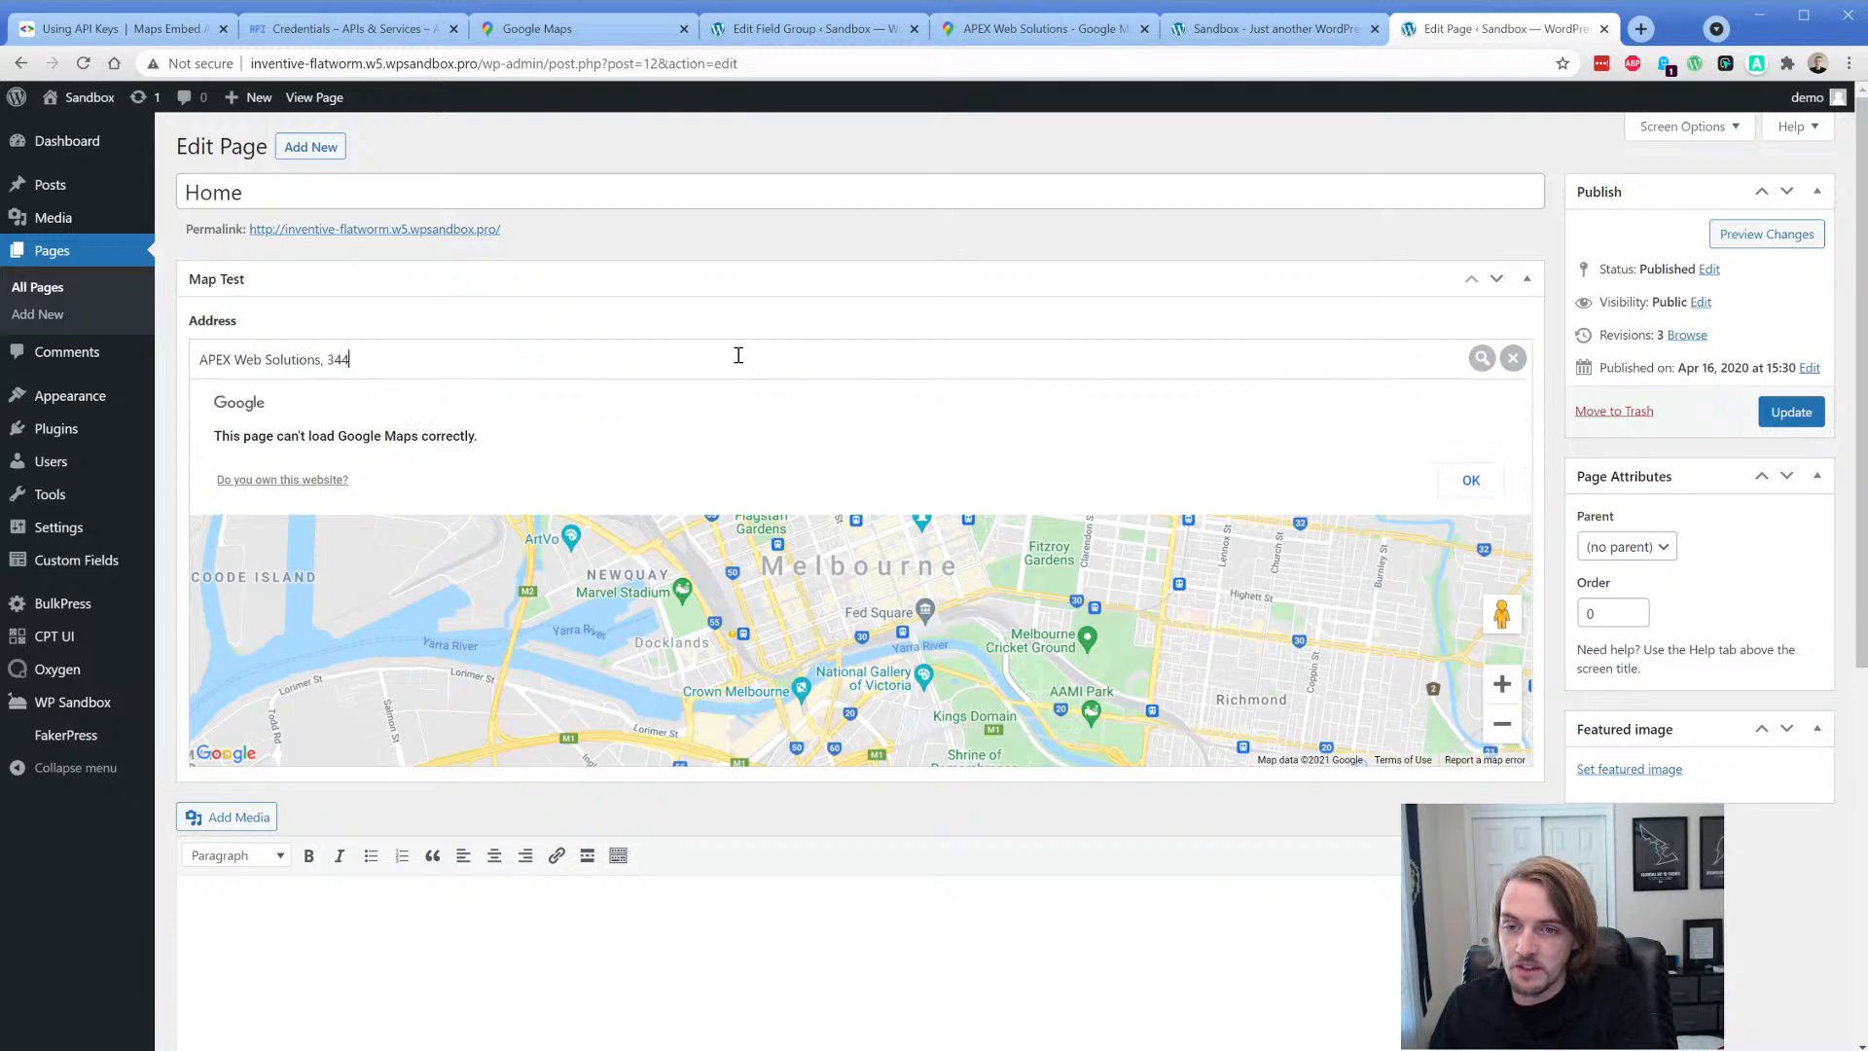
{"action": "type", "text": "90"}
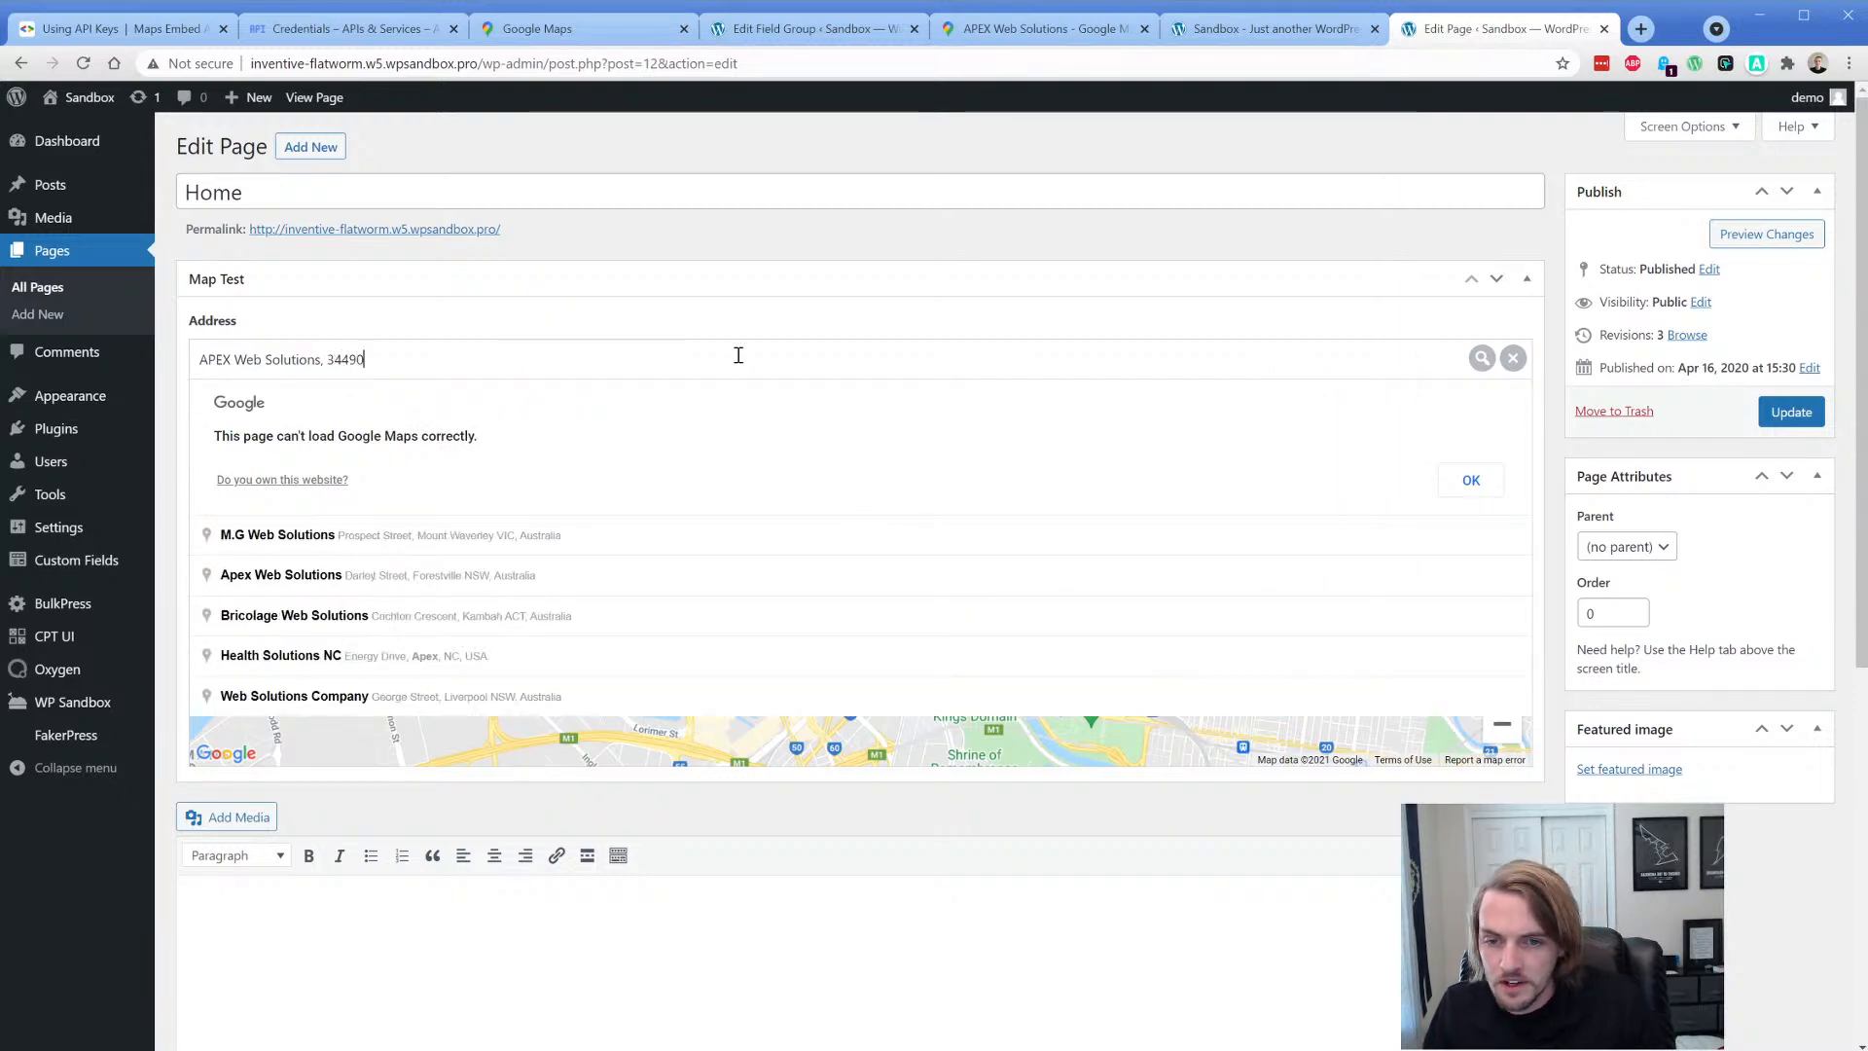
{"action": "type", "text": " Emerald Coast Parkway"}
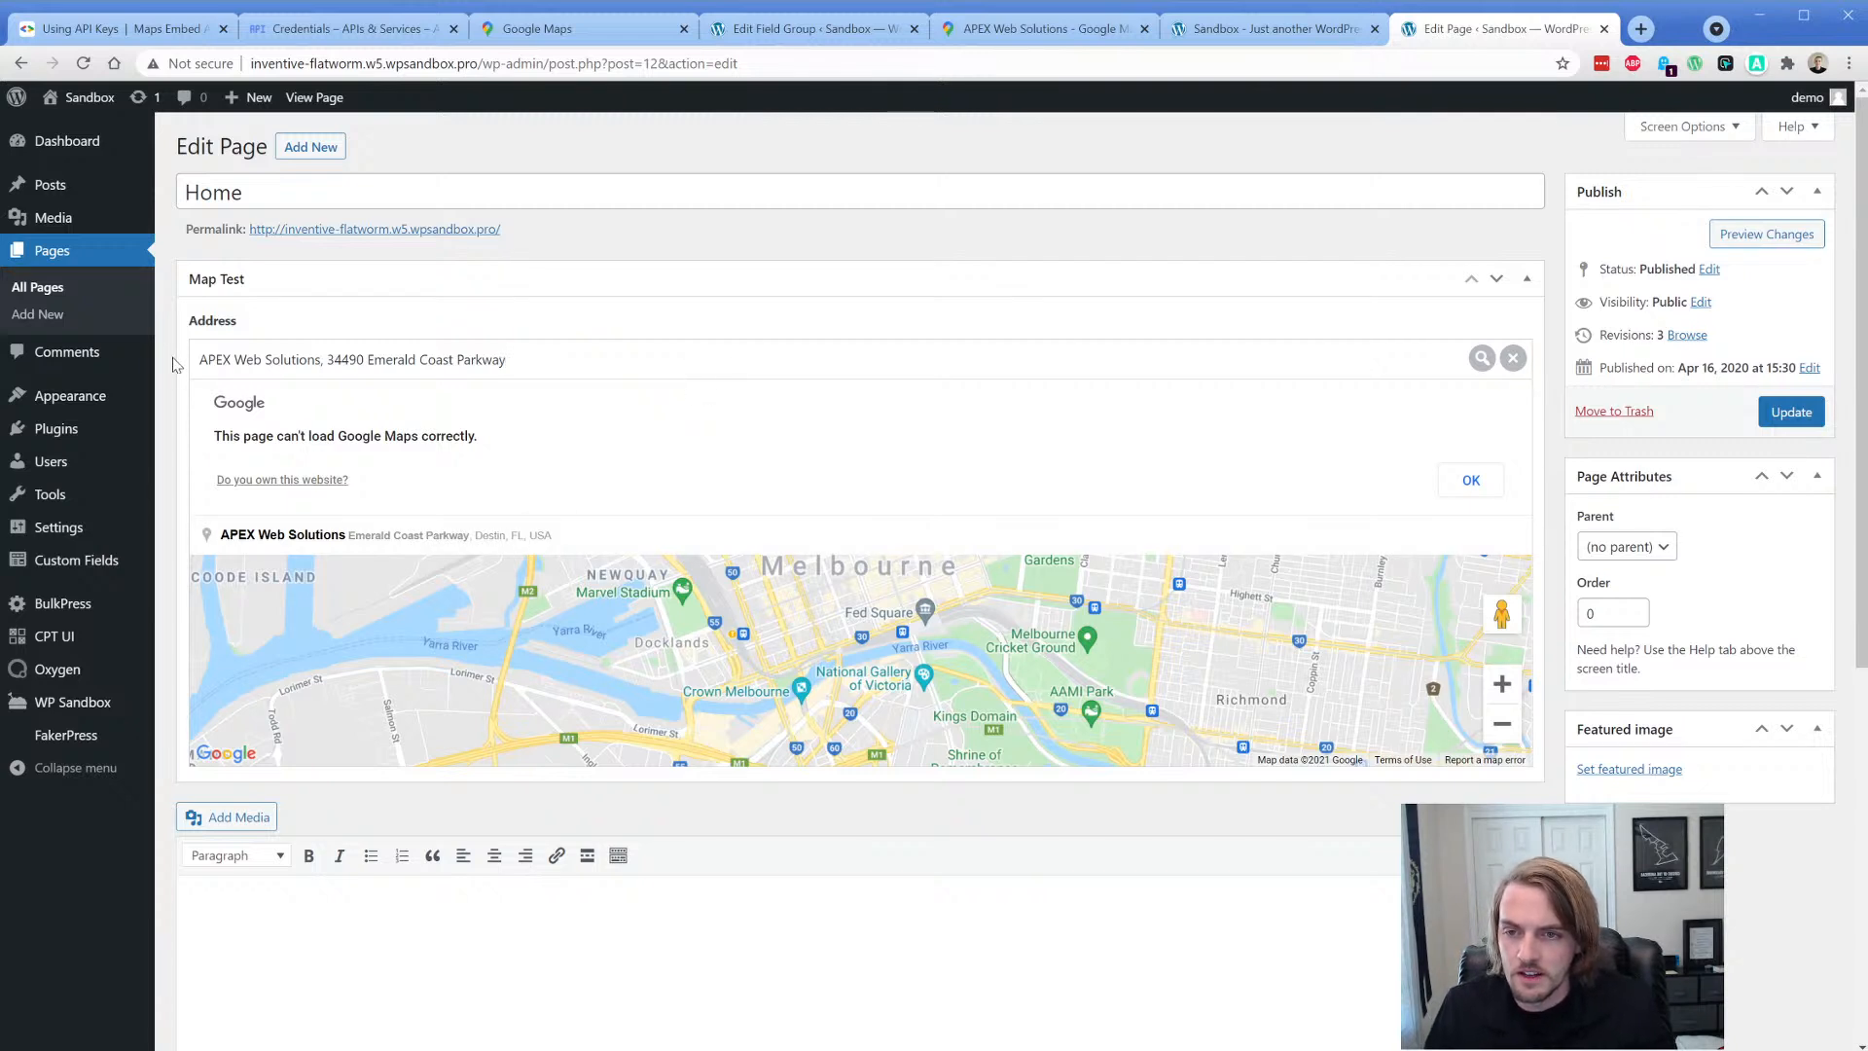
{"action": "triple_click", "coordinate": [380, 544]}
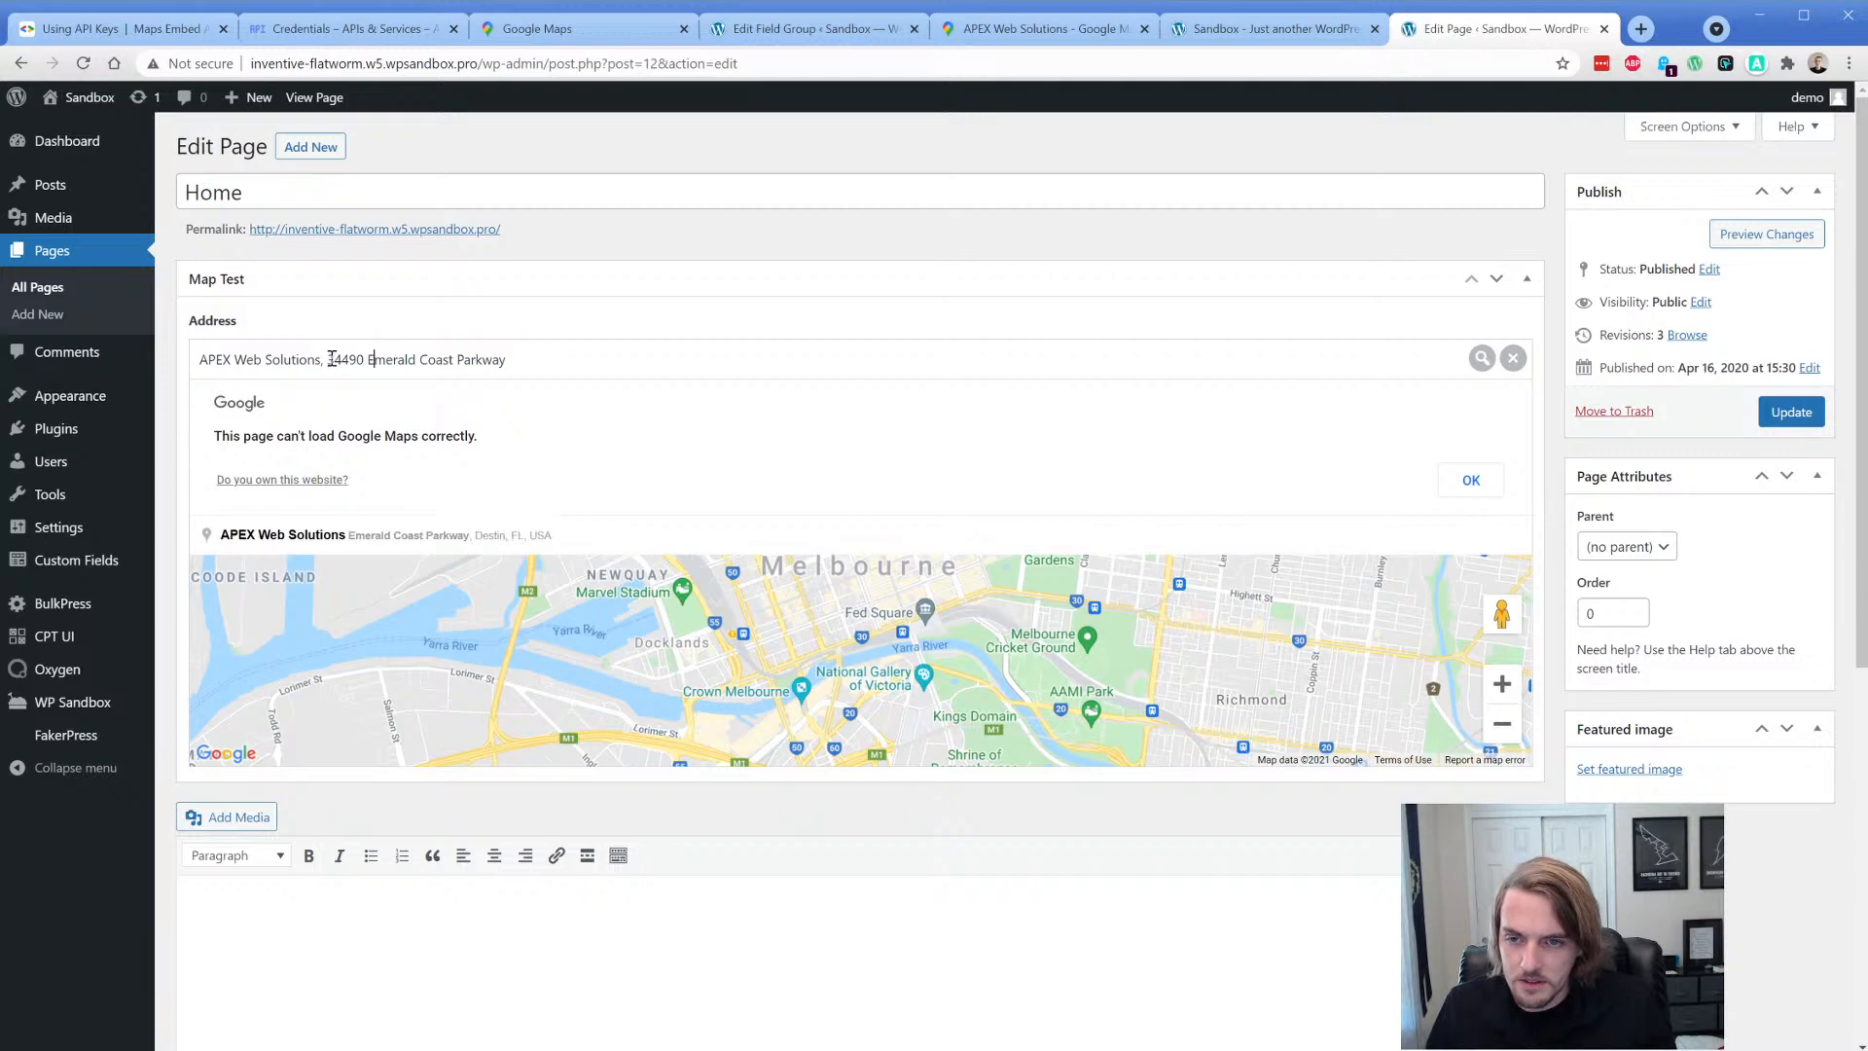
{"action": "left_click_drag", "start_coordinate": [331, 359], "coordinate": [199, 359]}
{"action": "key", "text": "BackSpace"}
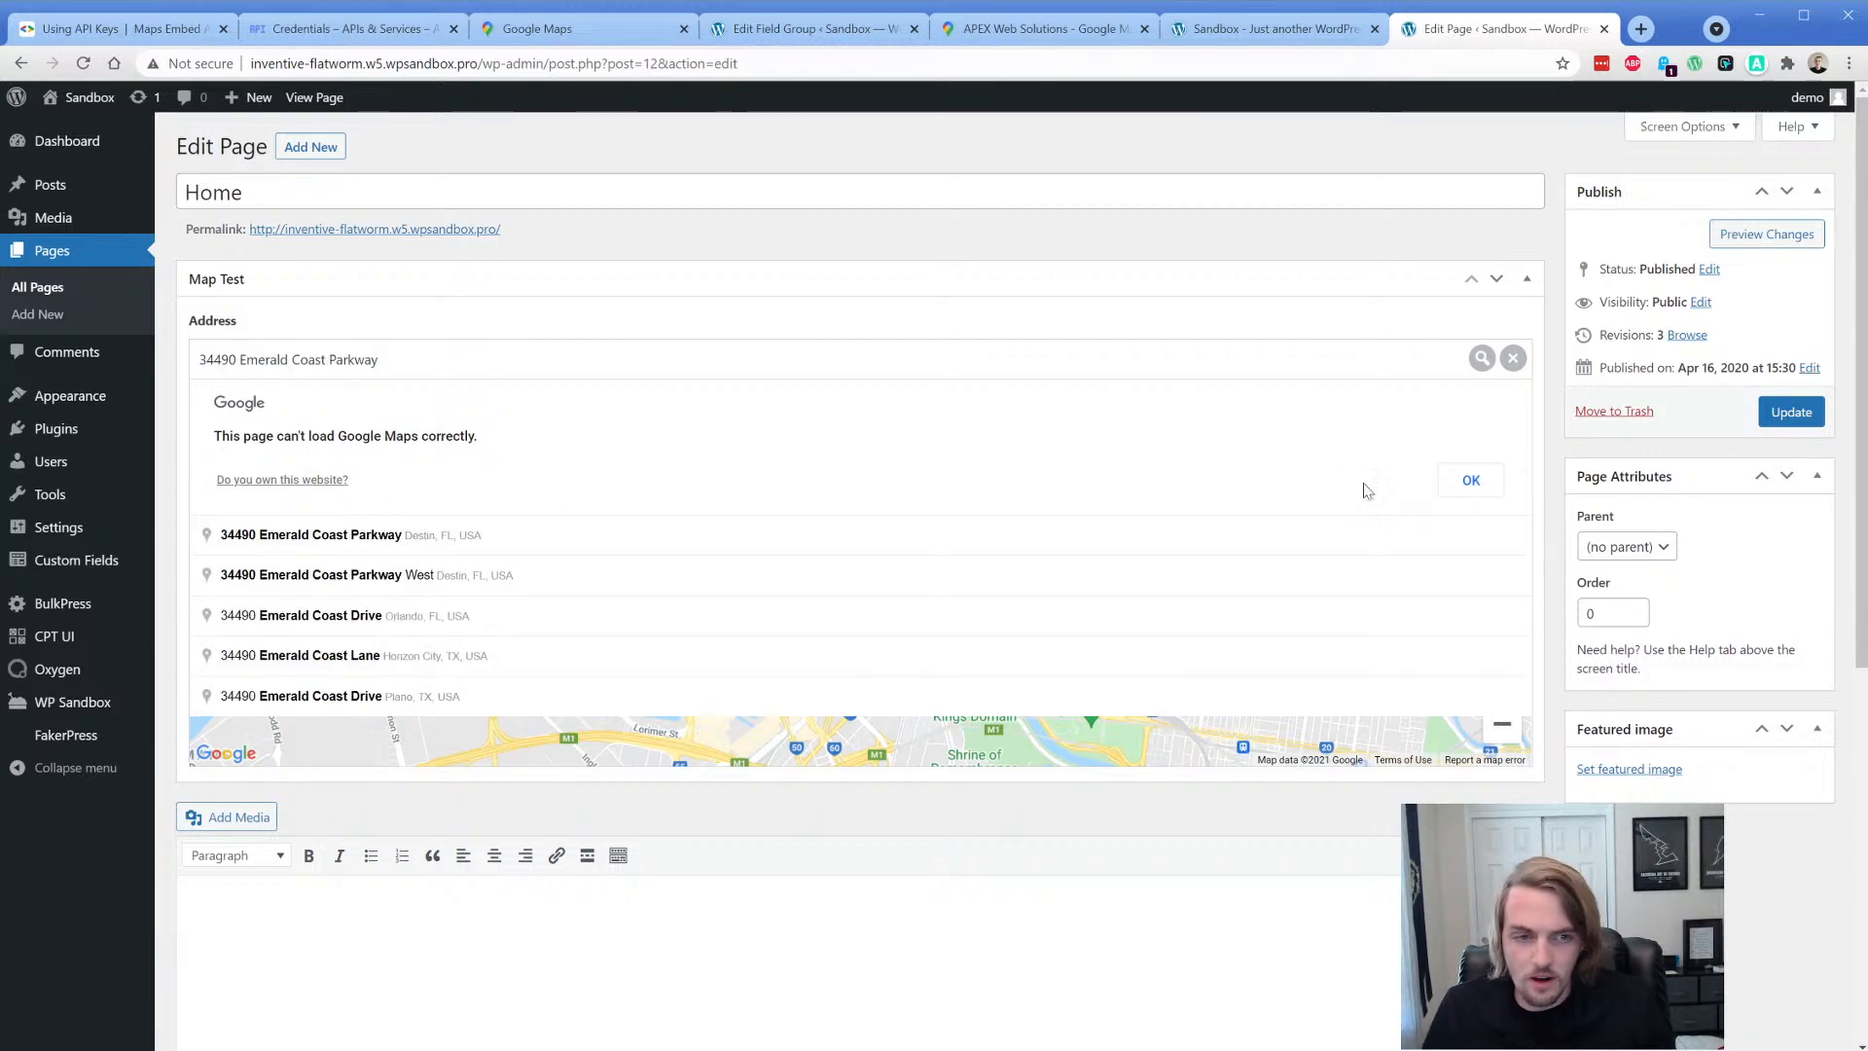
{"action": "left_click", "coordinate": [1480, 494]}
{"action": "triple_click", "coordinate": [323, 406]}
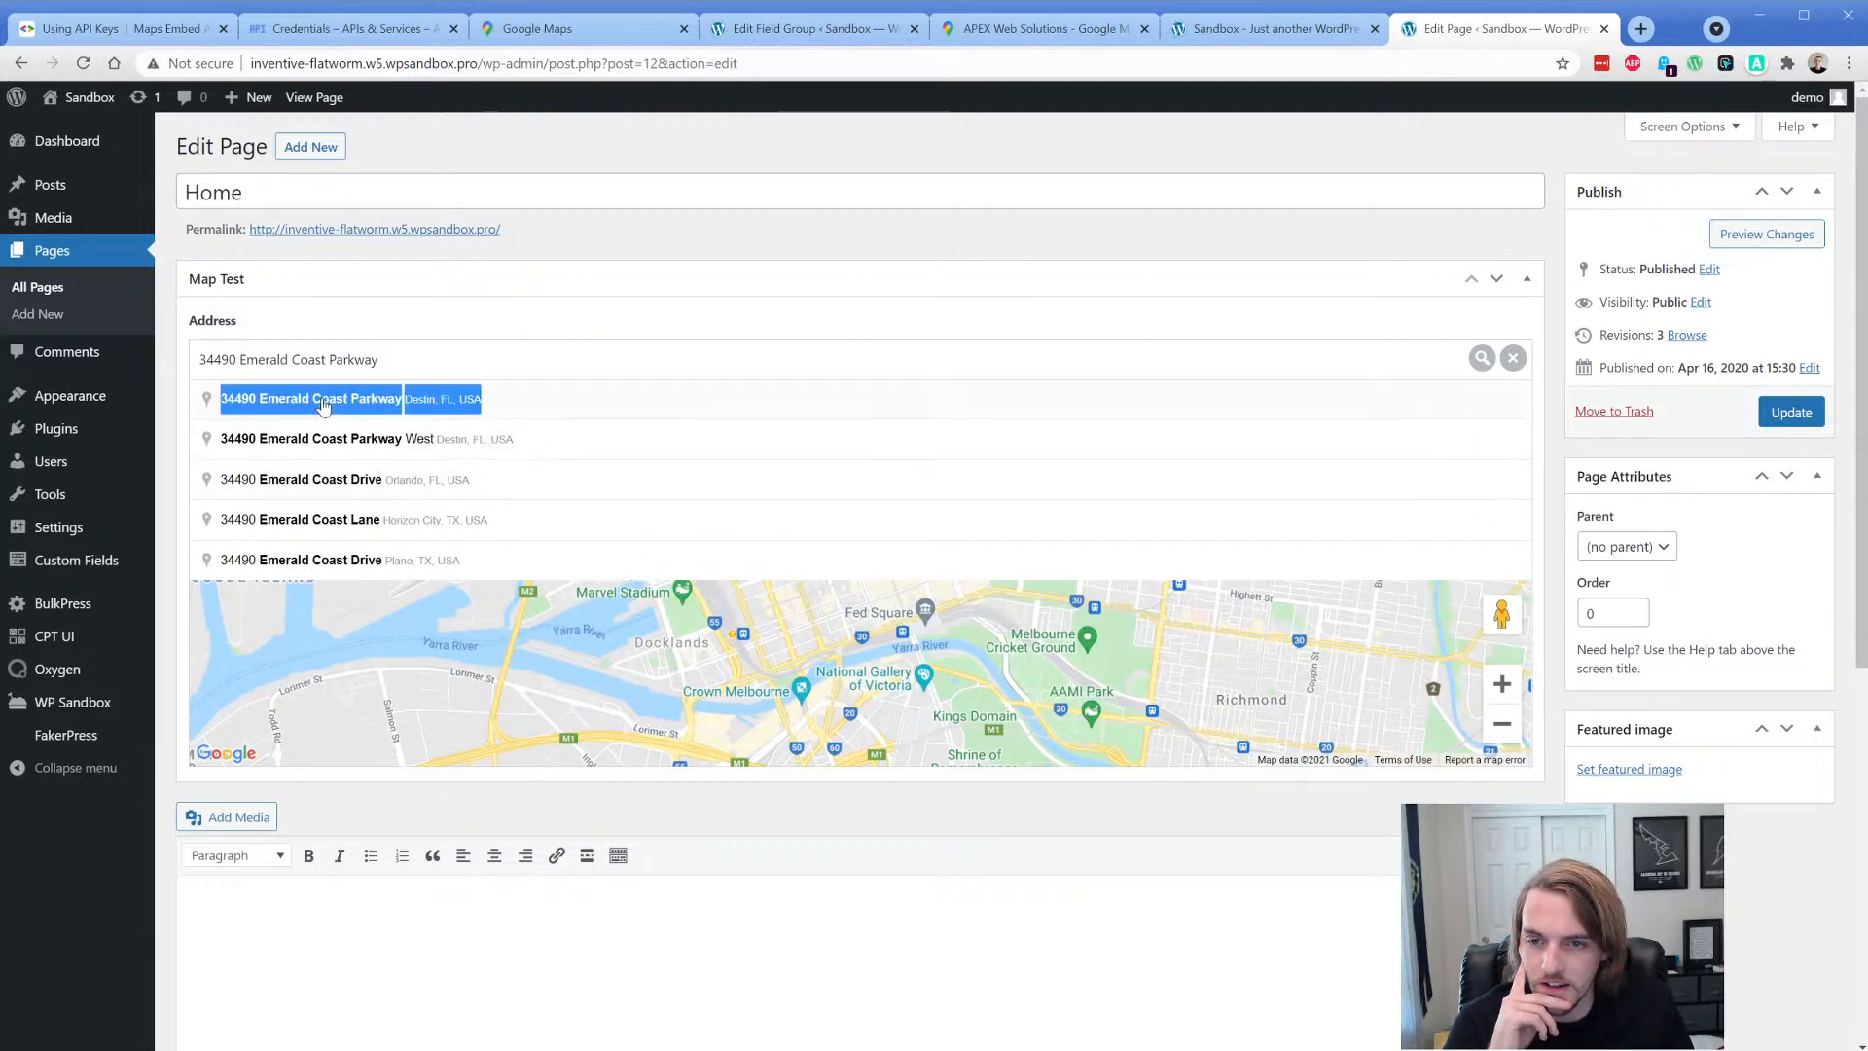
{"action": "left_click", "coordinate": [82, 65]}
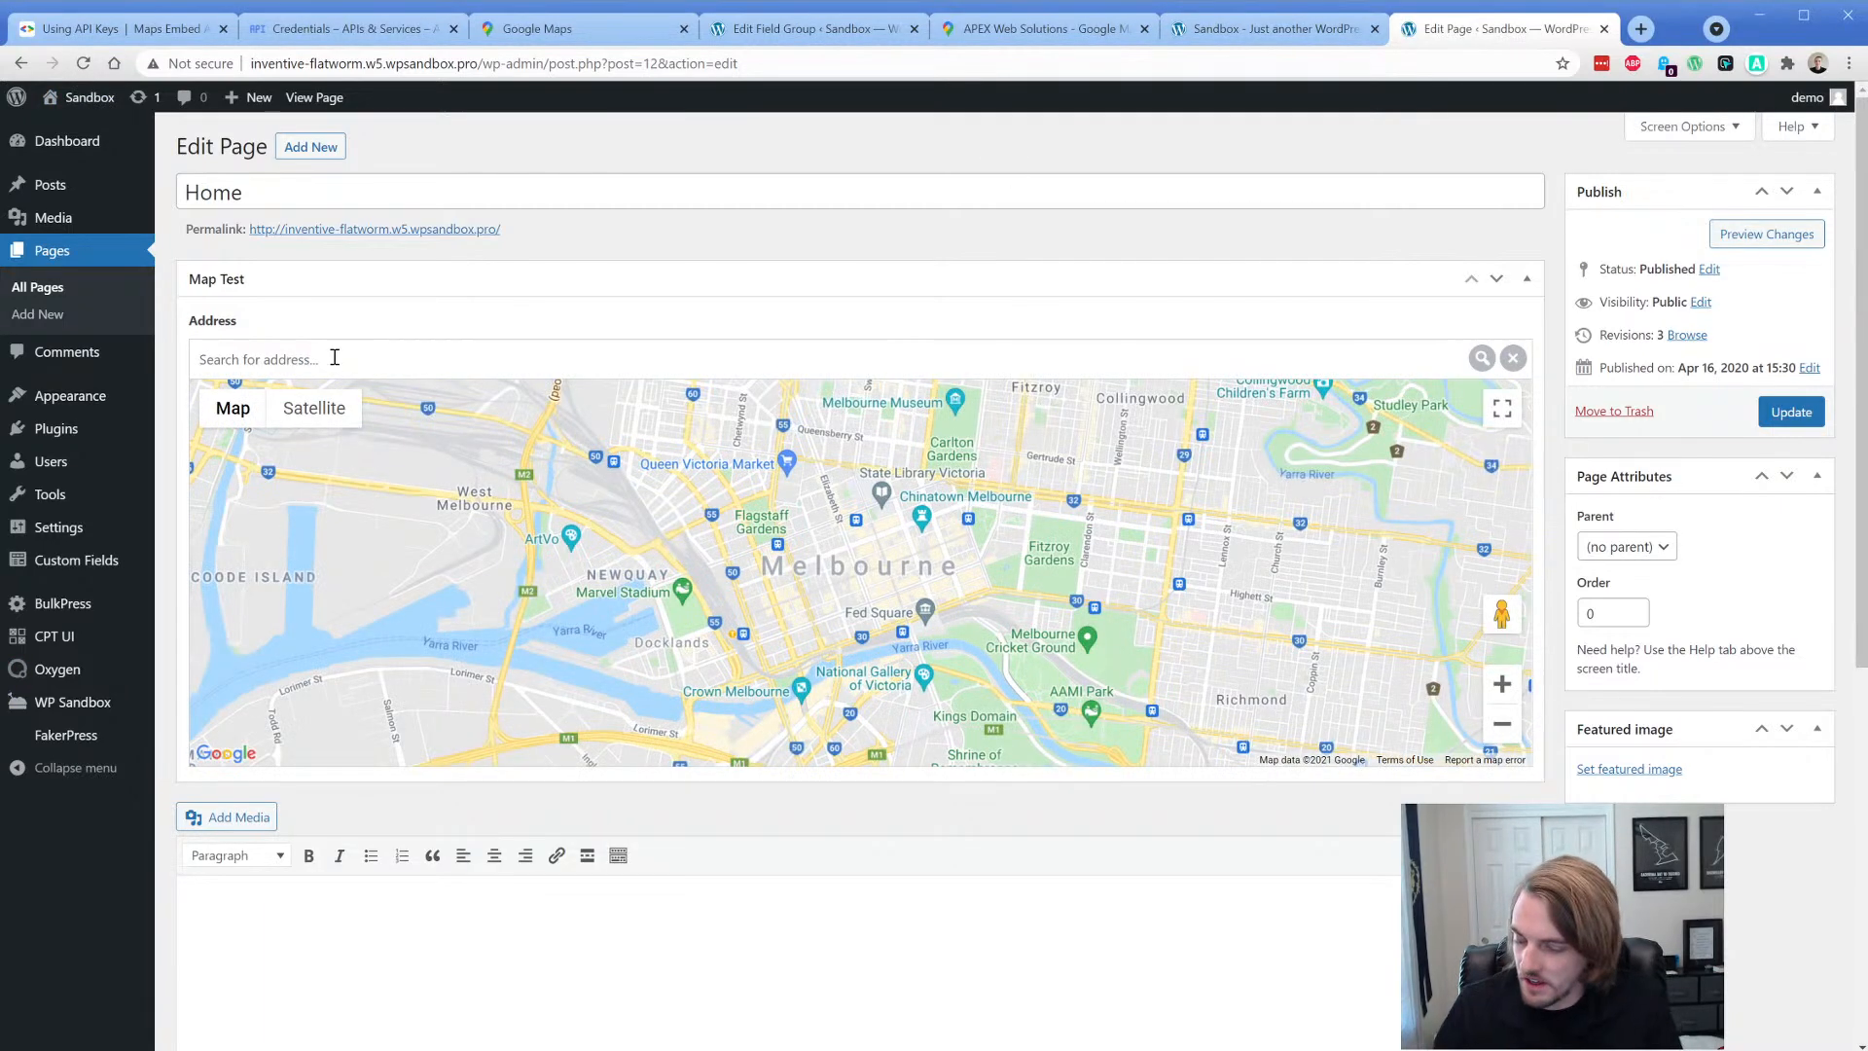
- Search the Address map field for the business's street address and choose the first matching suggestion in Destin, FL
{"action": "left_click", "coordinate": [334, 357]}
{"action": "type", "text": "34990"}
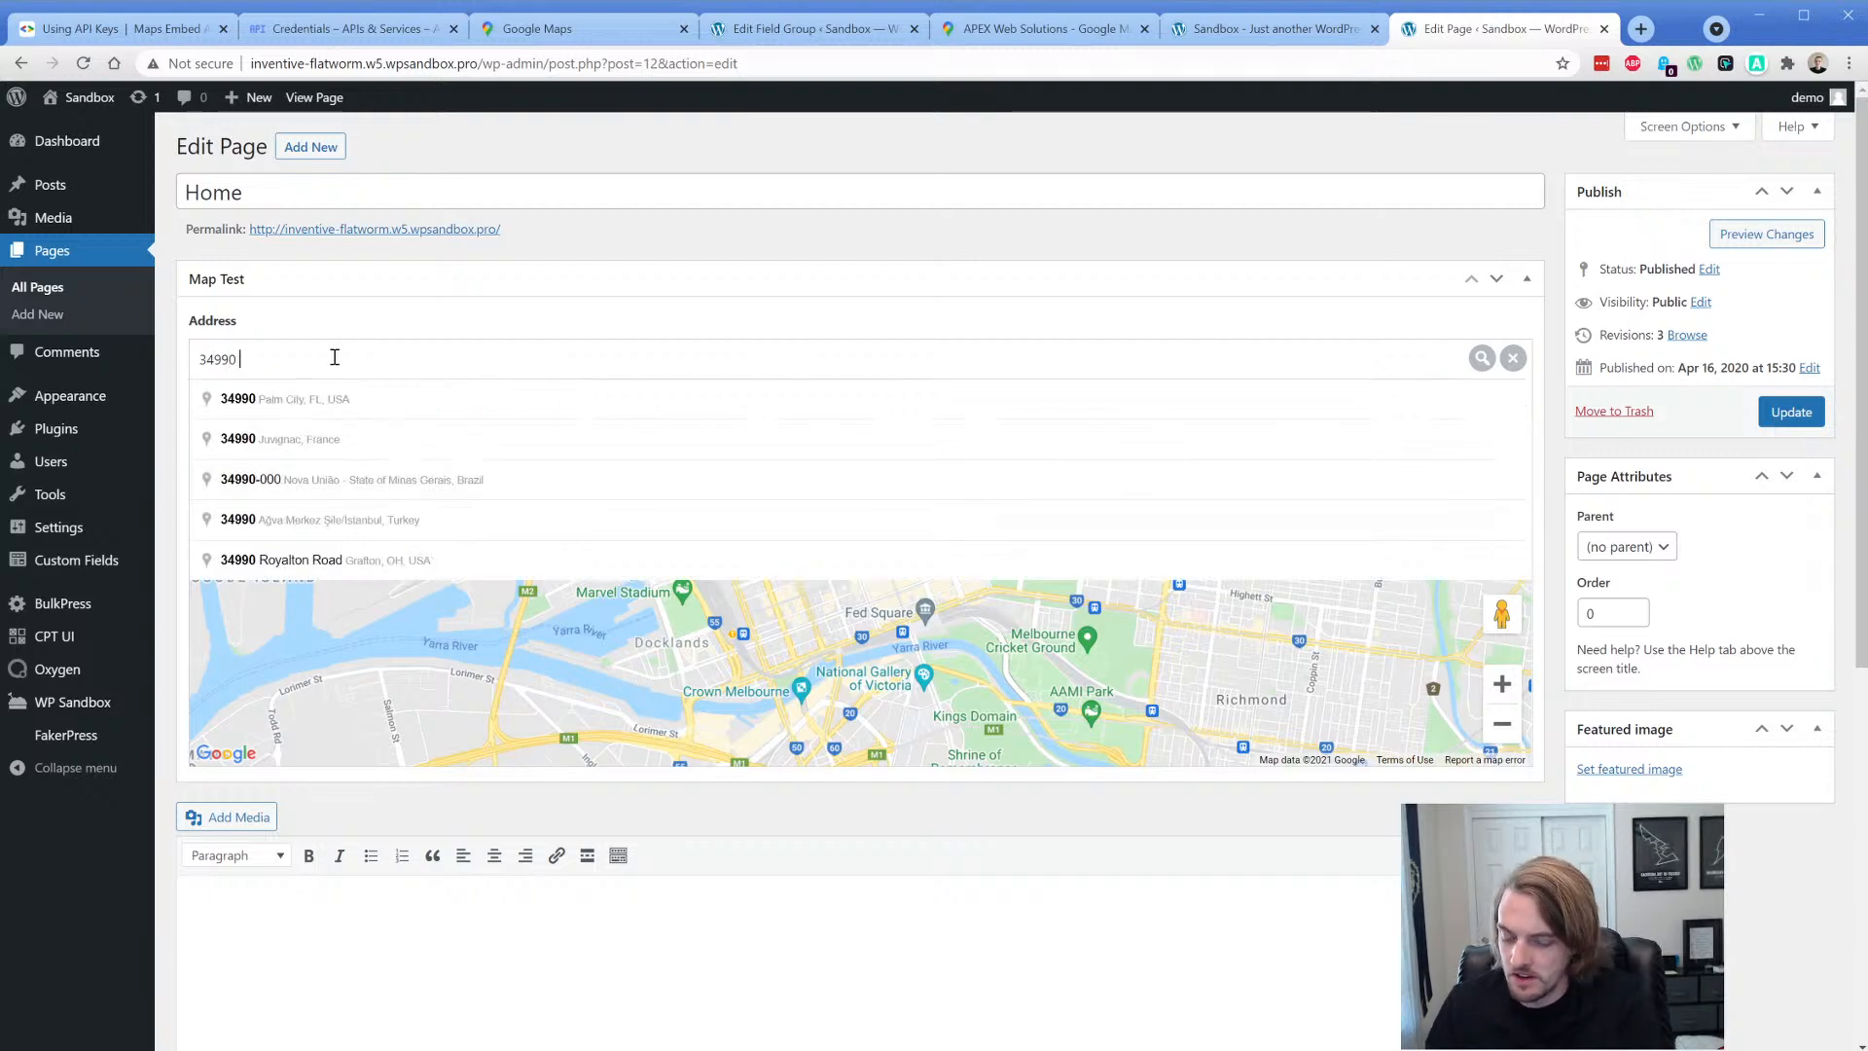
{"action": "type", "text": " Emerald Cpa"}
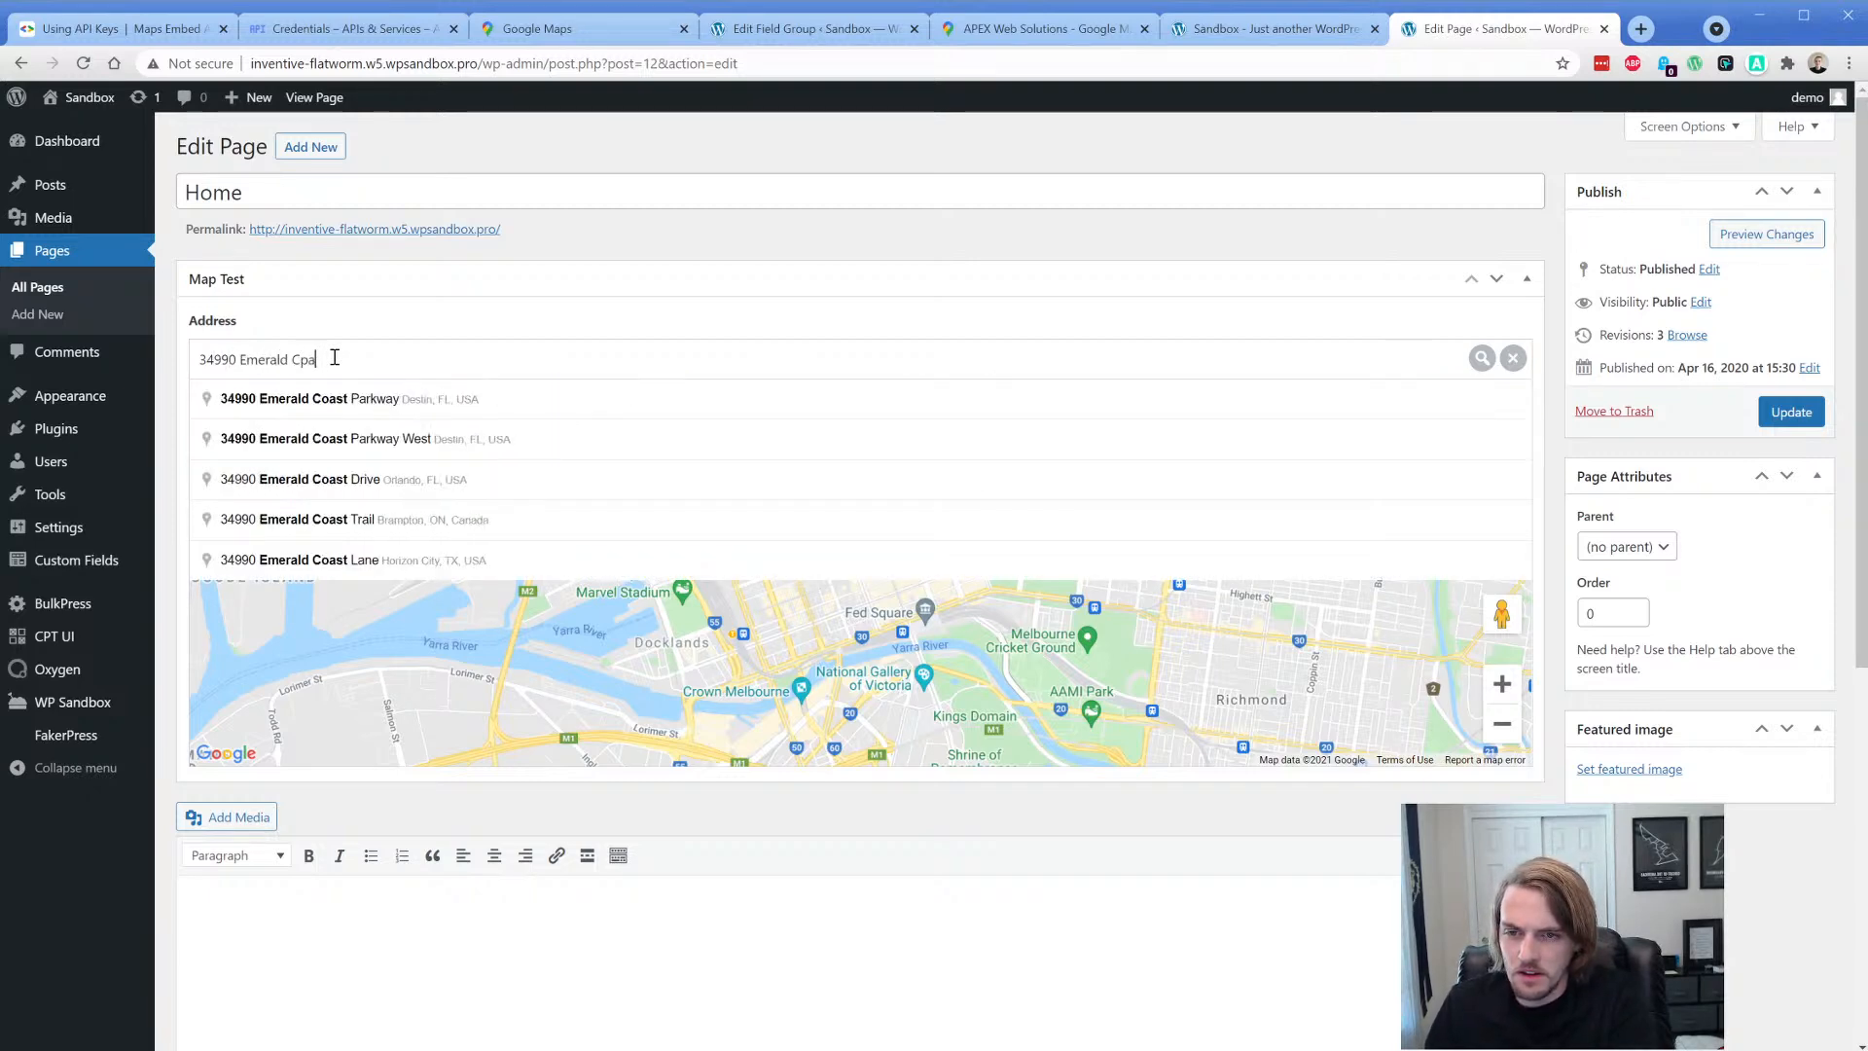
{"action": "key", "text": "BackSpace"}
{"action": "key", "text": "BackSpace"}
{"action": "type", "text": "oast Par"}
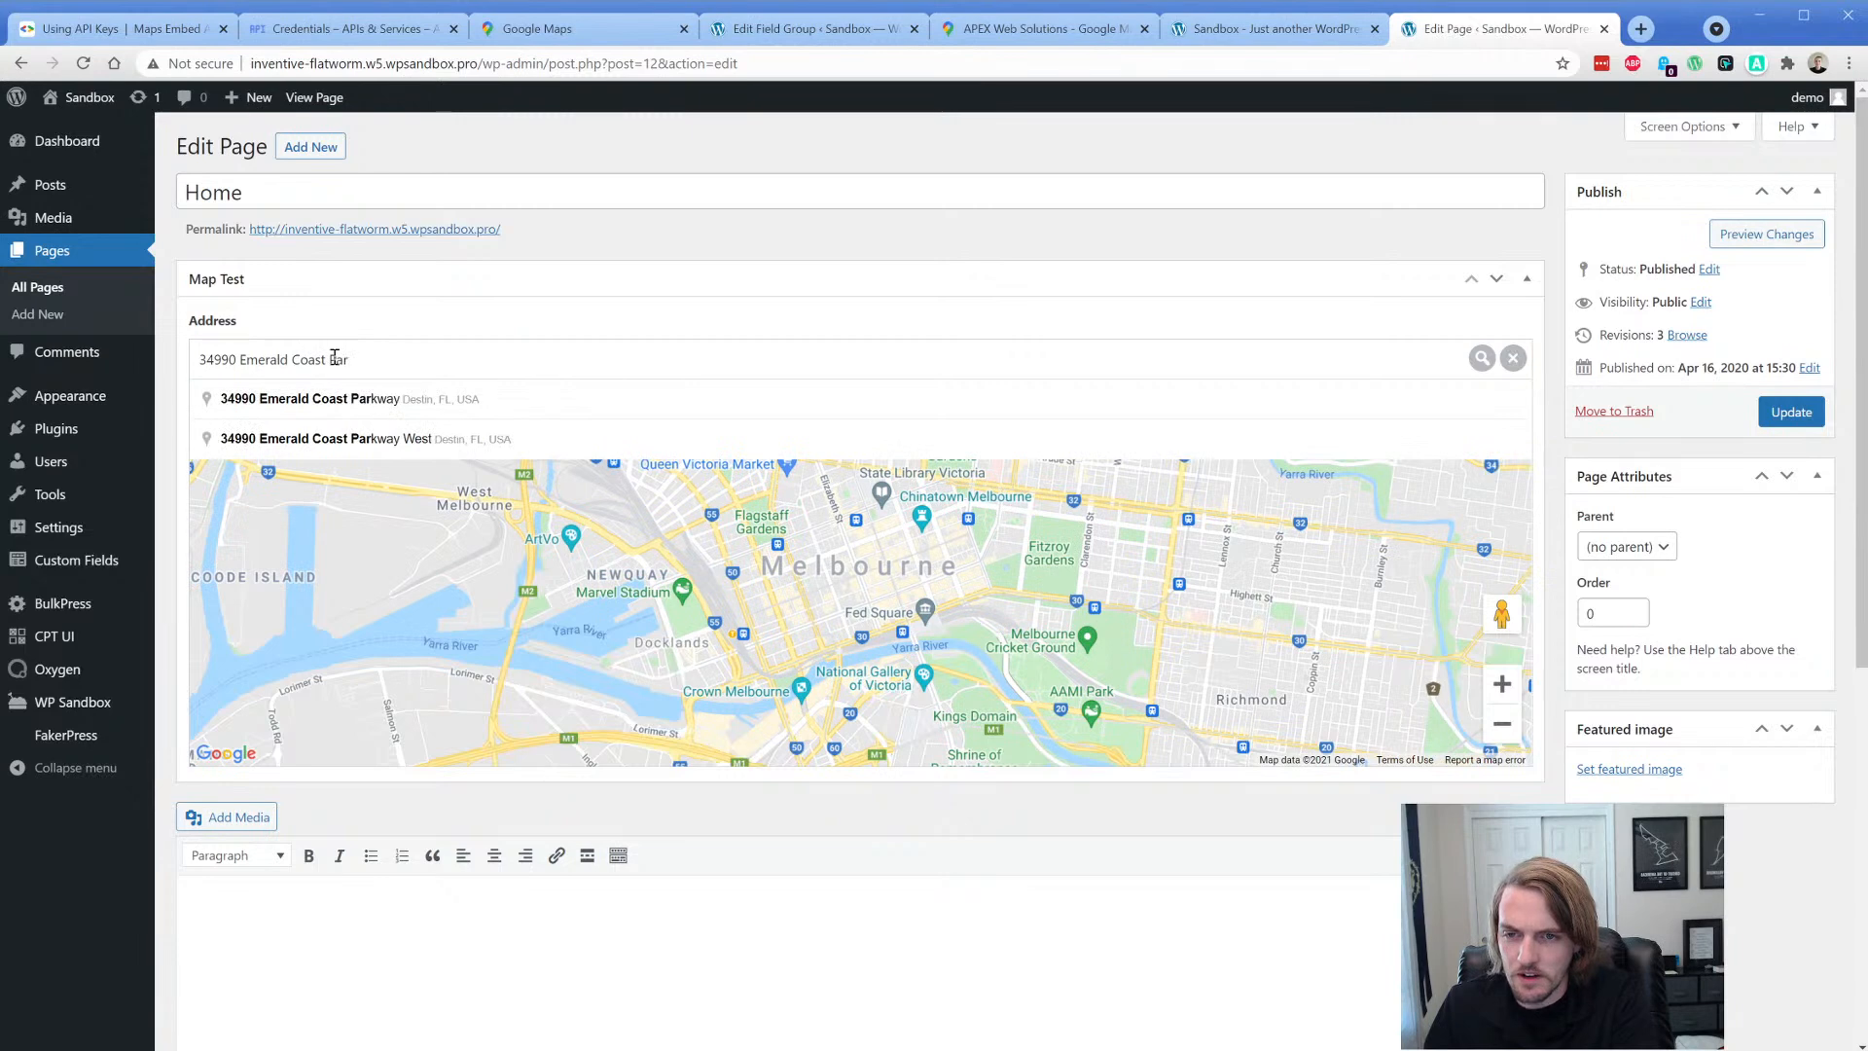
{"action": "type", "text": "k"}
{"action": "left_click", "coordinate": [318, 398]}
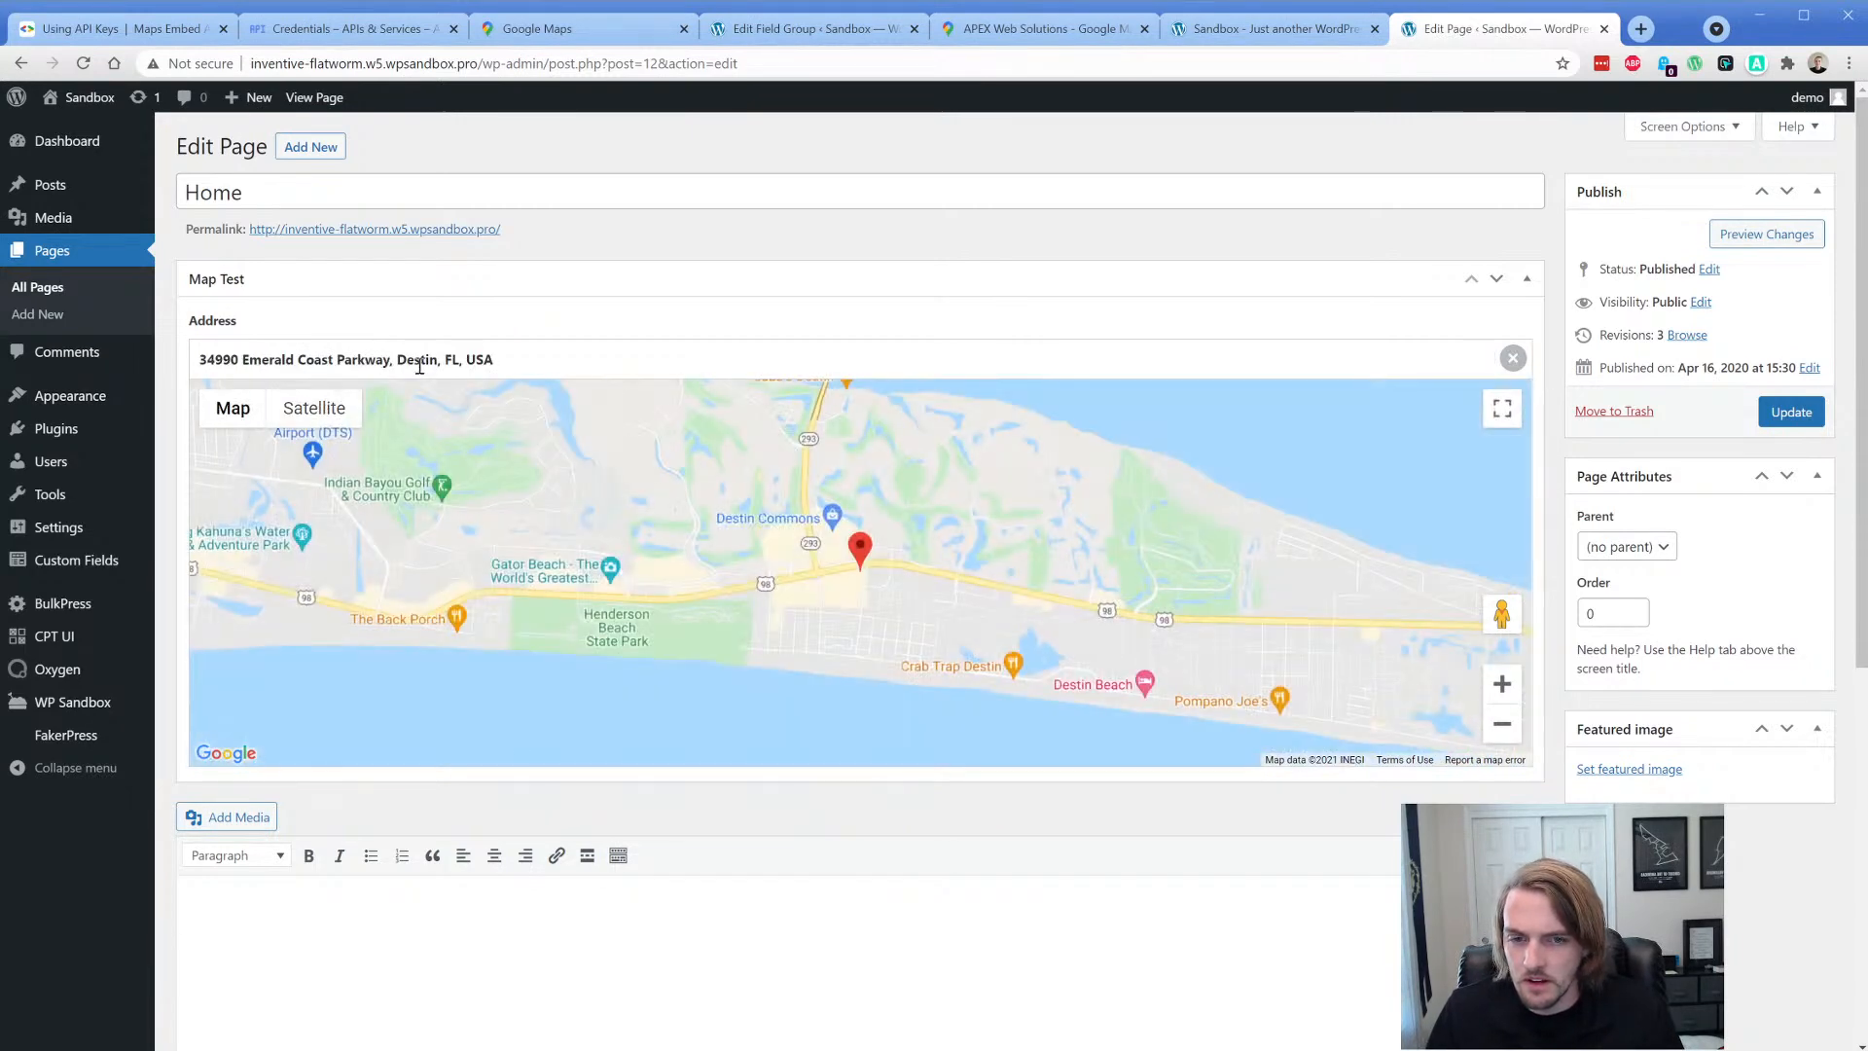
- Add "APEX Web Solutions," in front of the street address in the Address map field and update the Home page
{"action": "left_click", "coordinate": [198, 362]}
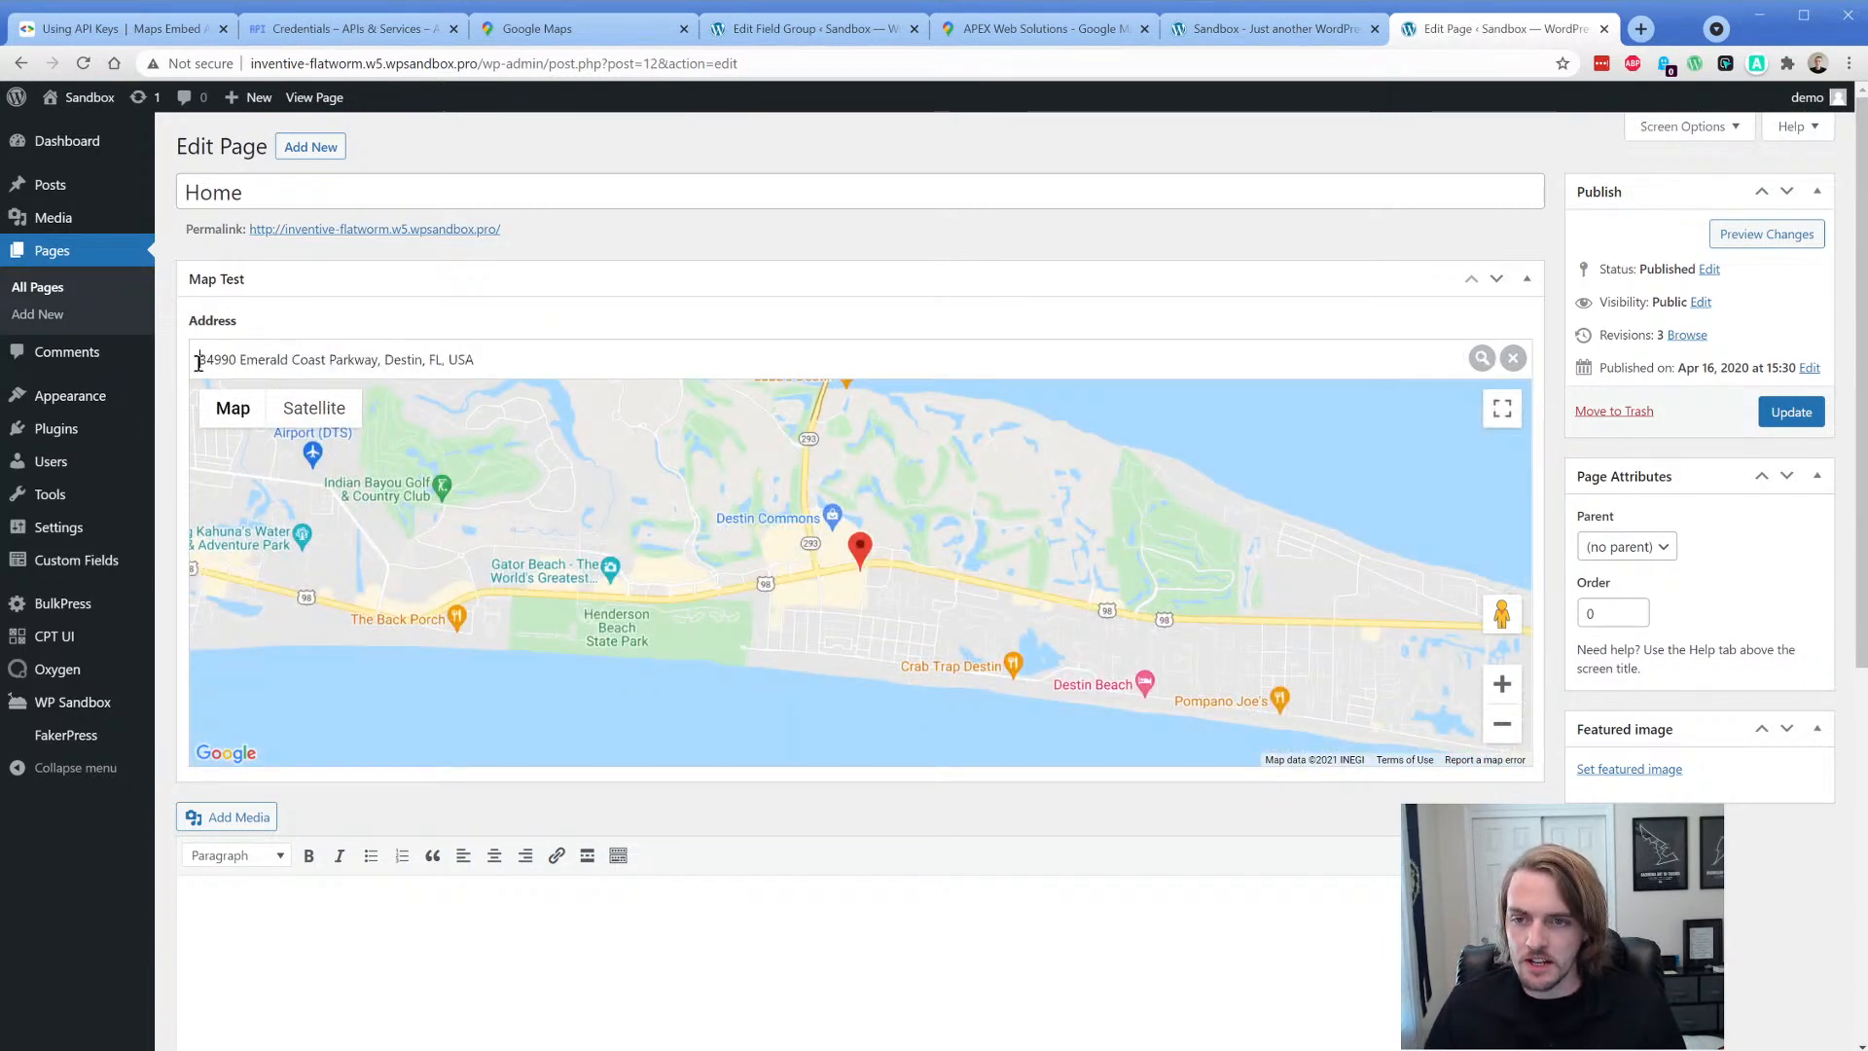
{"action": "type", "text": "APEX Web Solutions,"}
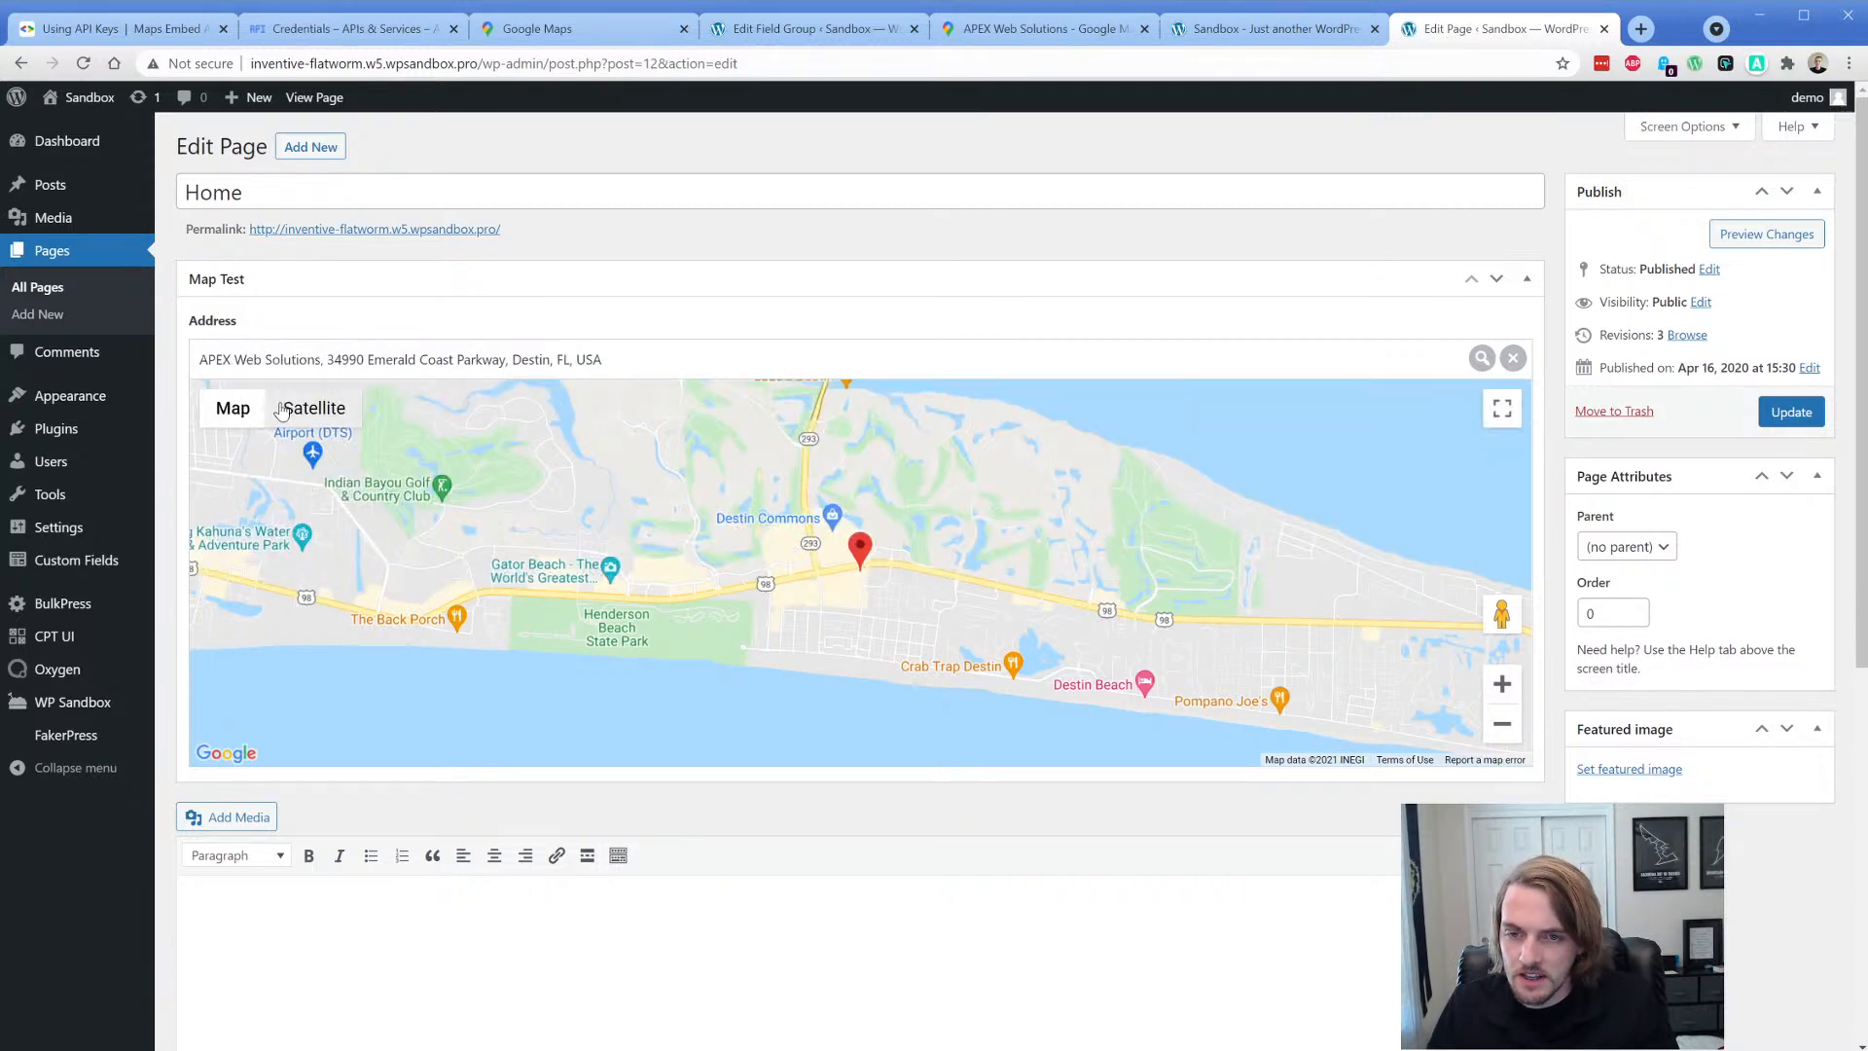
{"action": "left_click", "coordinate": [292, 399]}
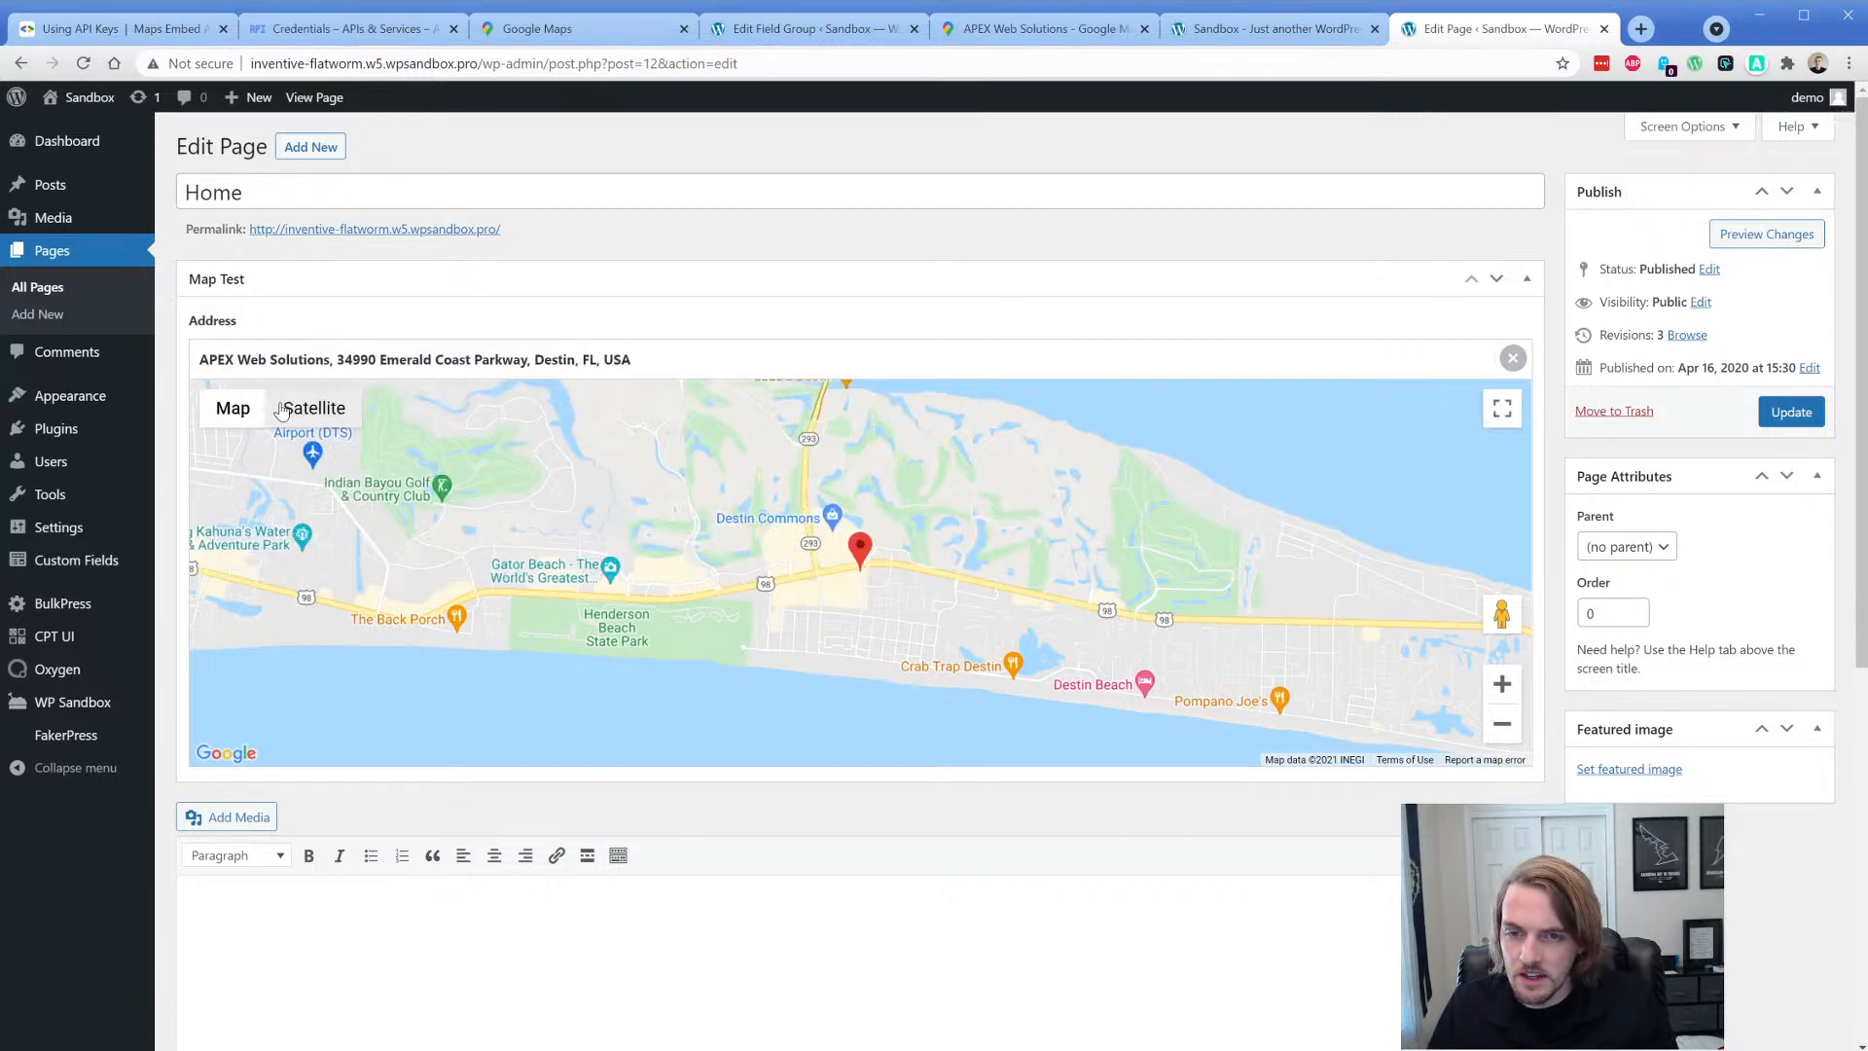
{"action": "left_click", "coordinate": [326, 356]}
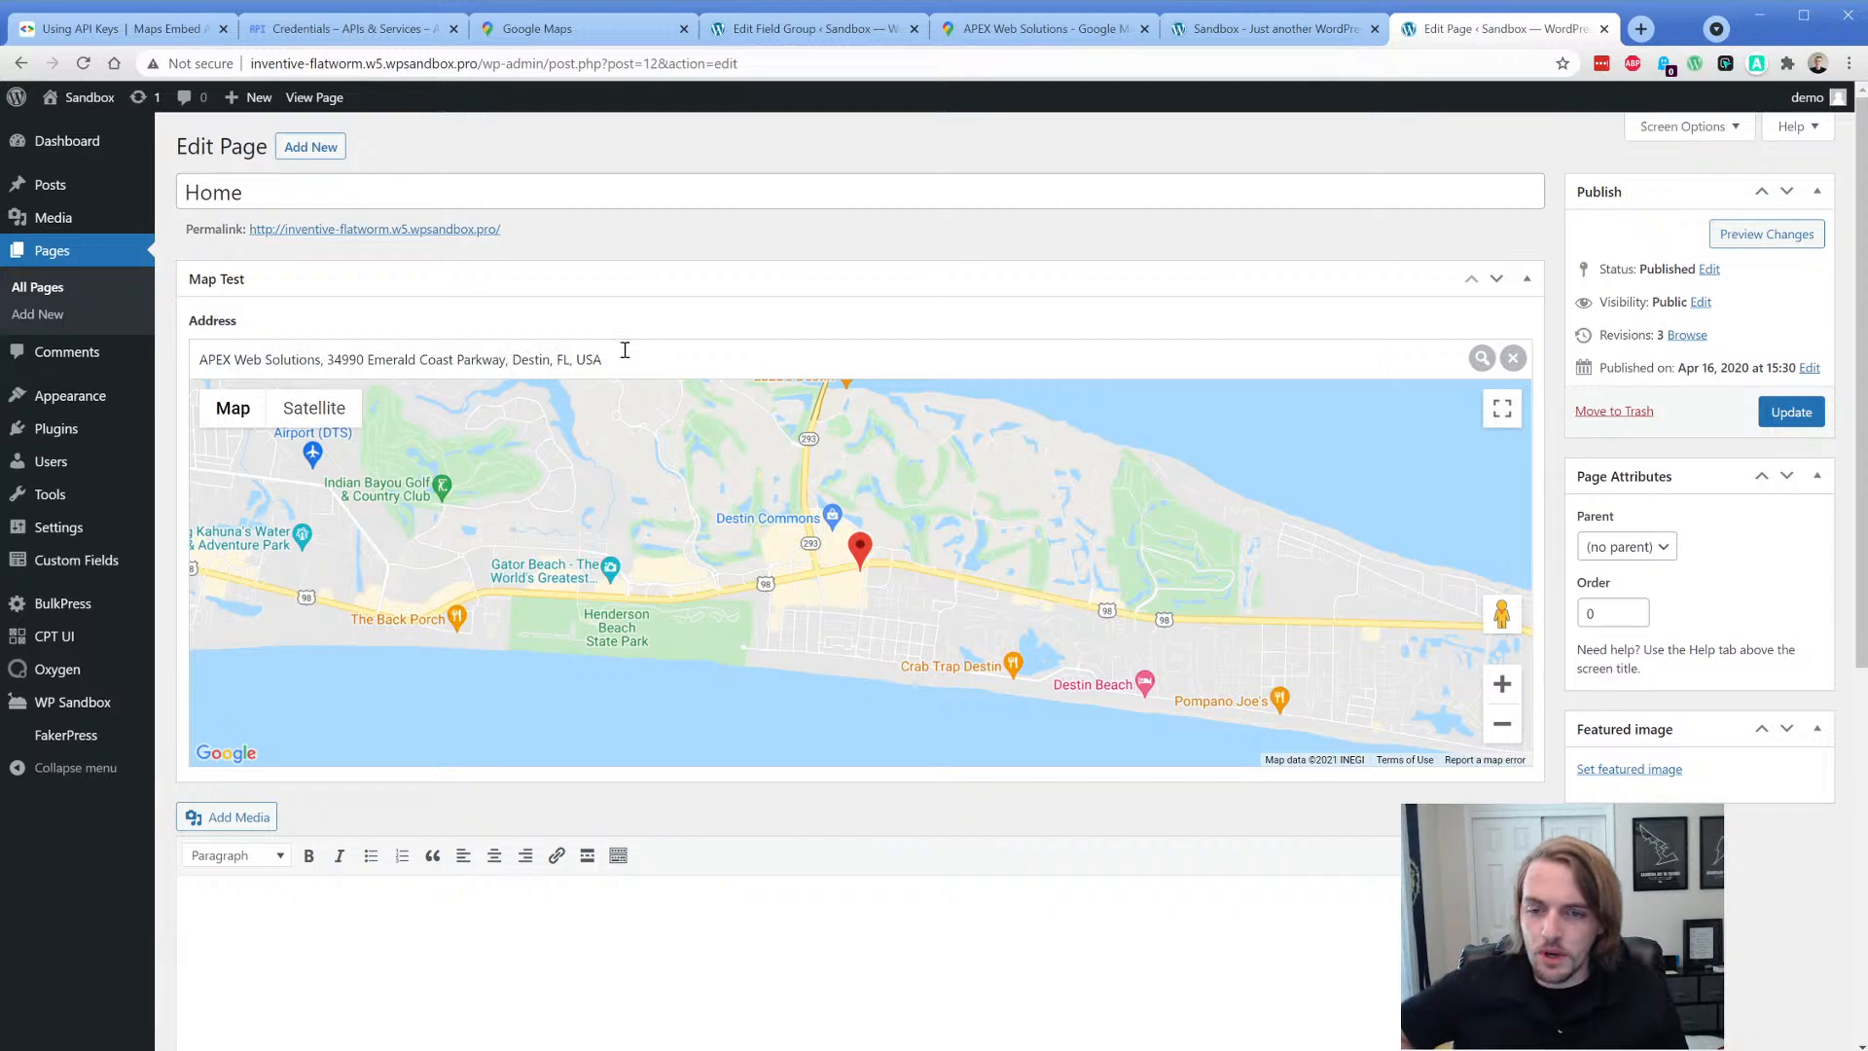
{"action": "left_click", "coordinate": [1791, 412]}
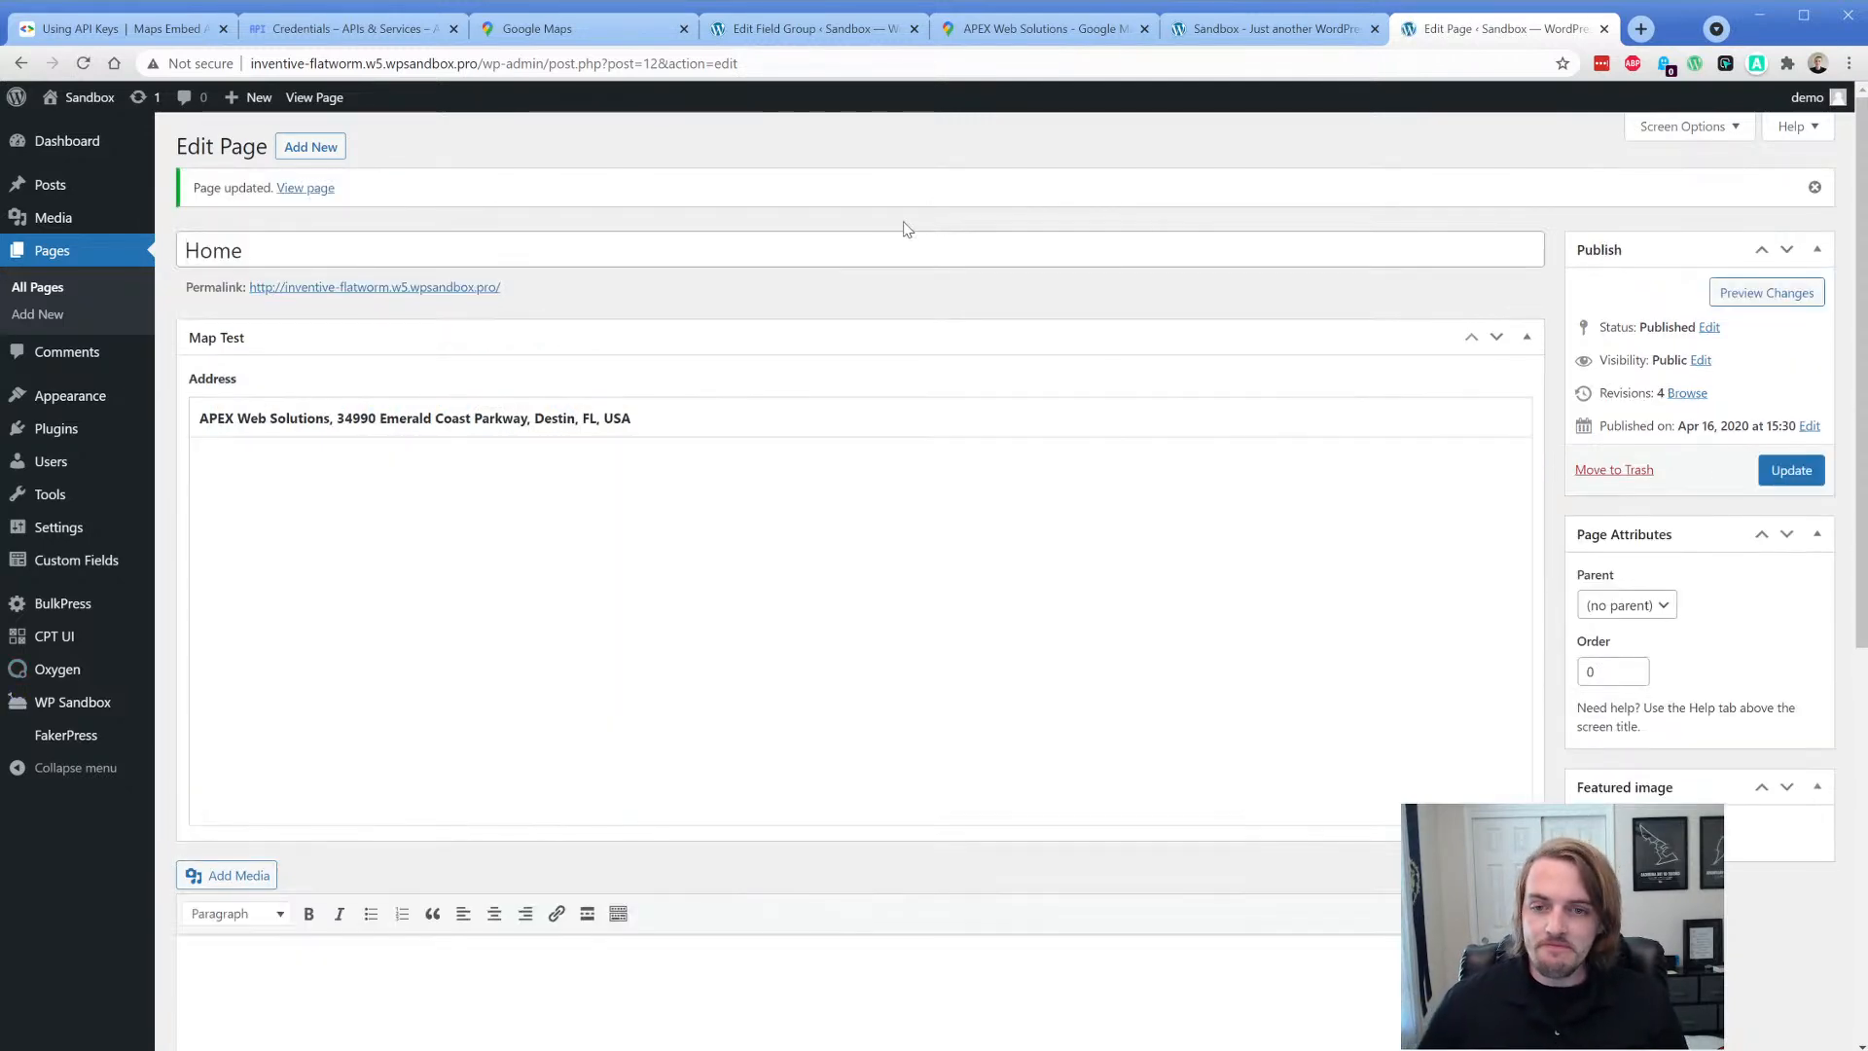
- Open the Home page in the Oxygen editor in a new tab and recheck the saved address on the page's edit screen
{"action": "scroll", "coordinate": [708, 354], "scroll_direction": "down", "scroll_amount": 7}
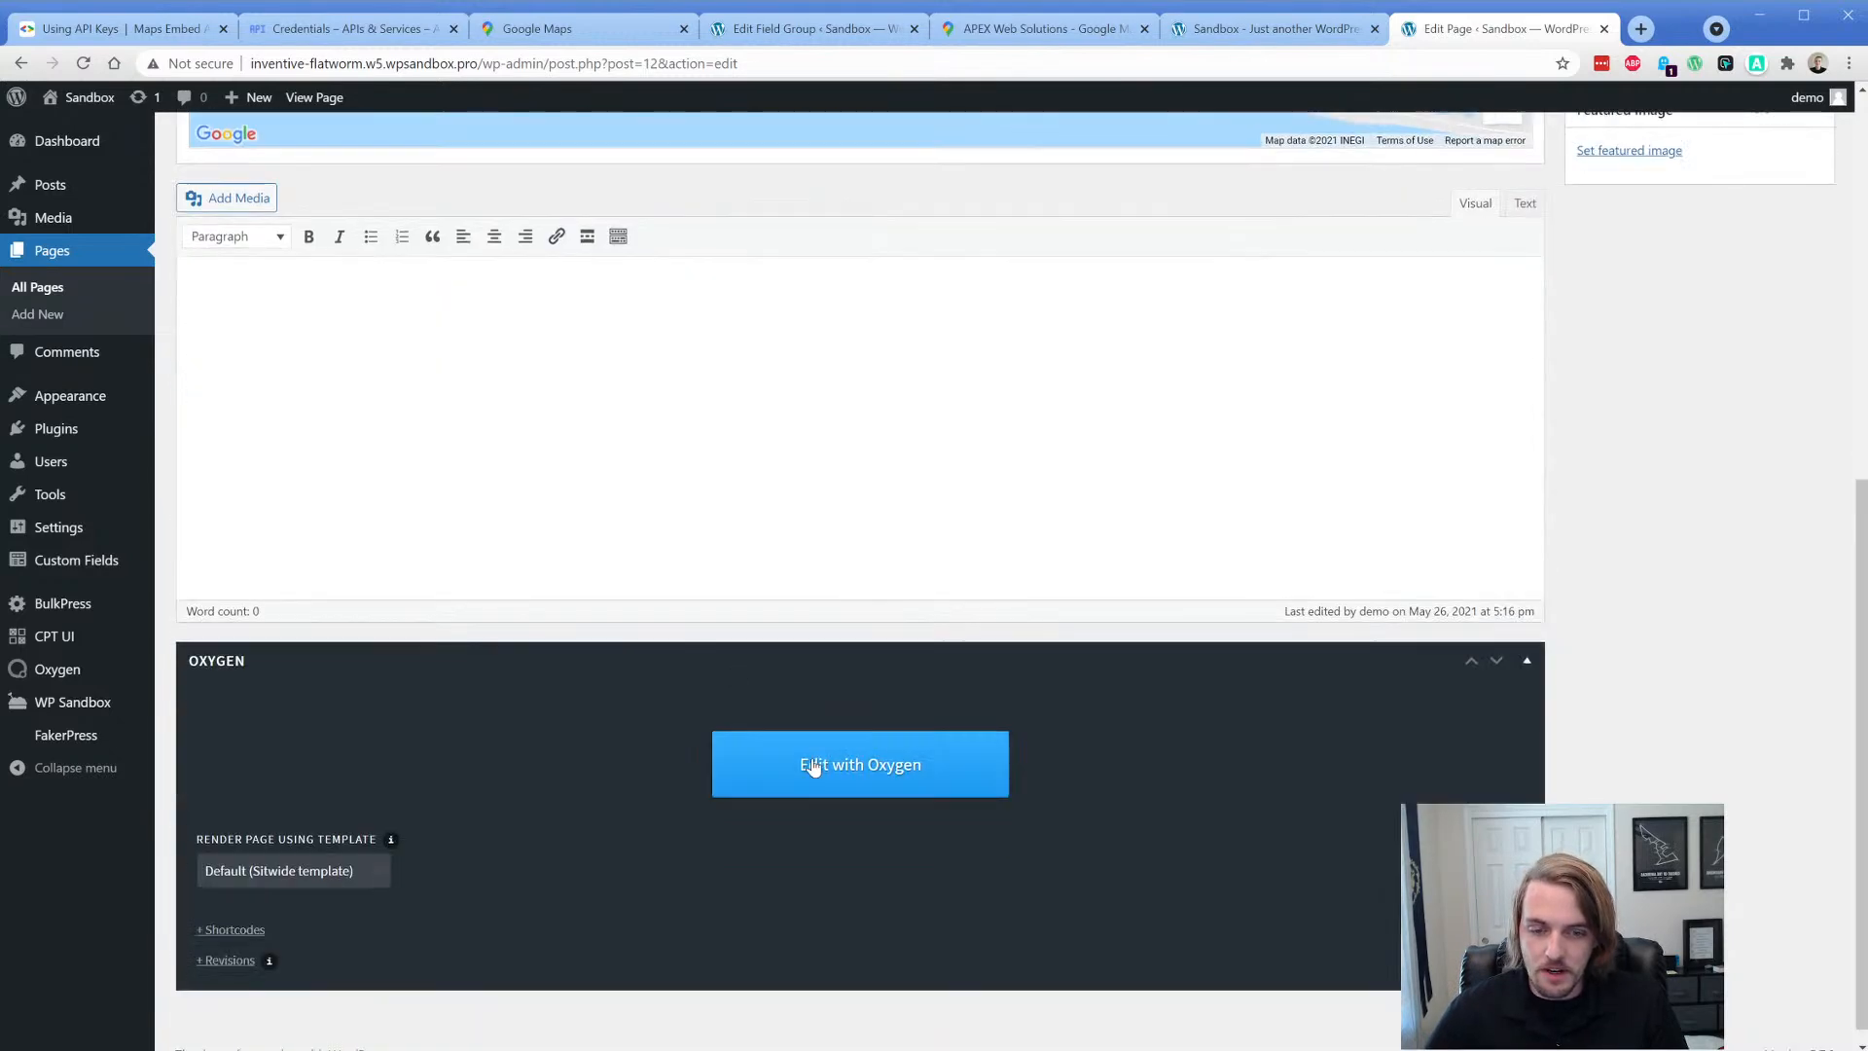
{"action": "middle_click", "coordinate": [763, 760]}
{"action": "left_click", "coordinate": [1480, 37]}
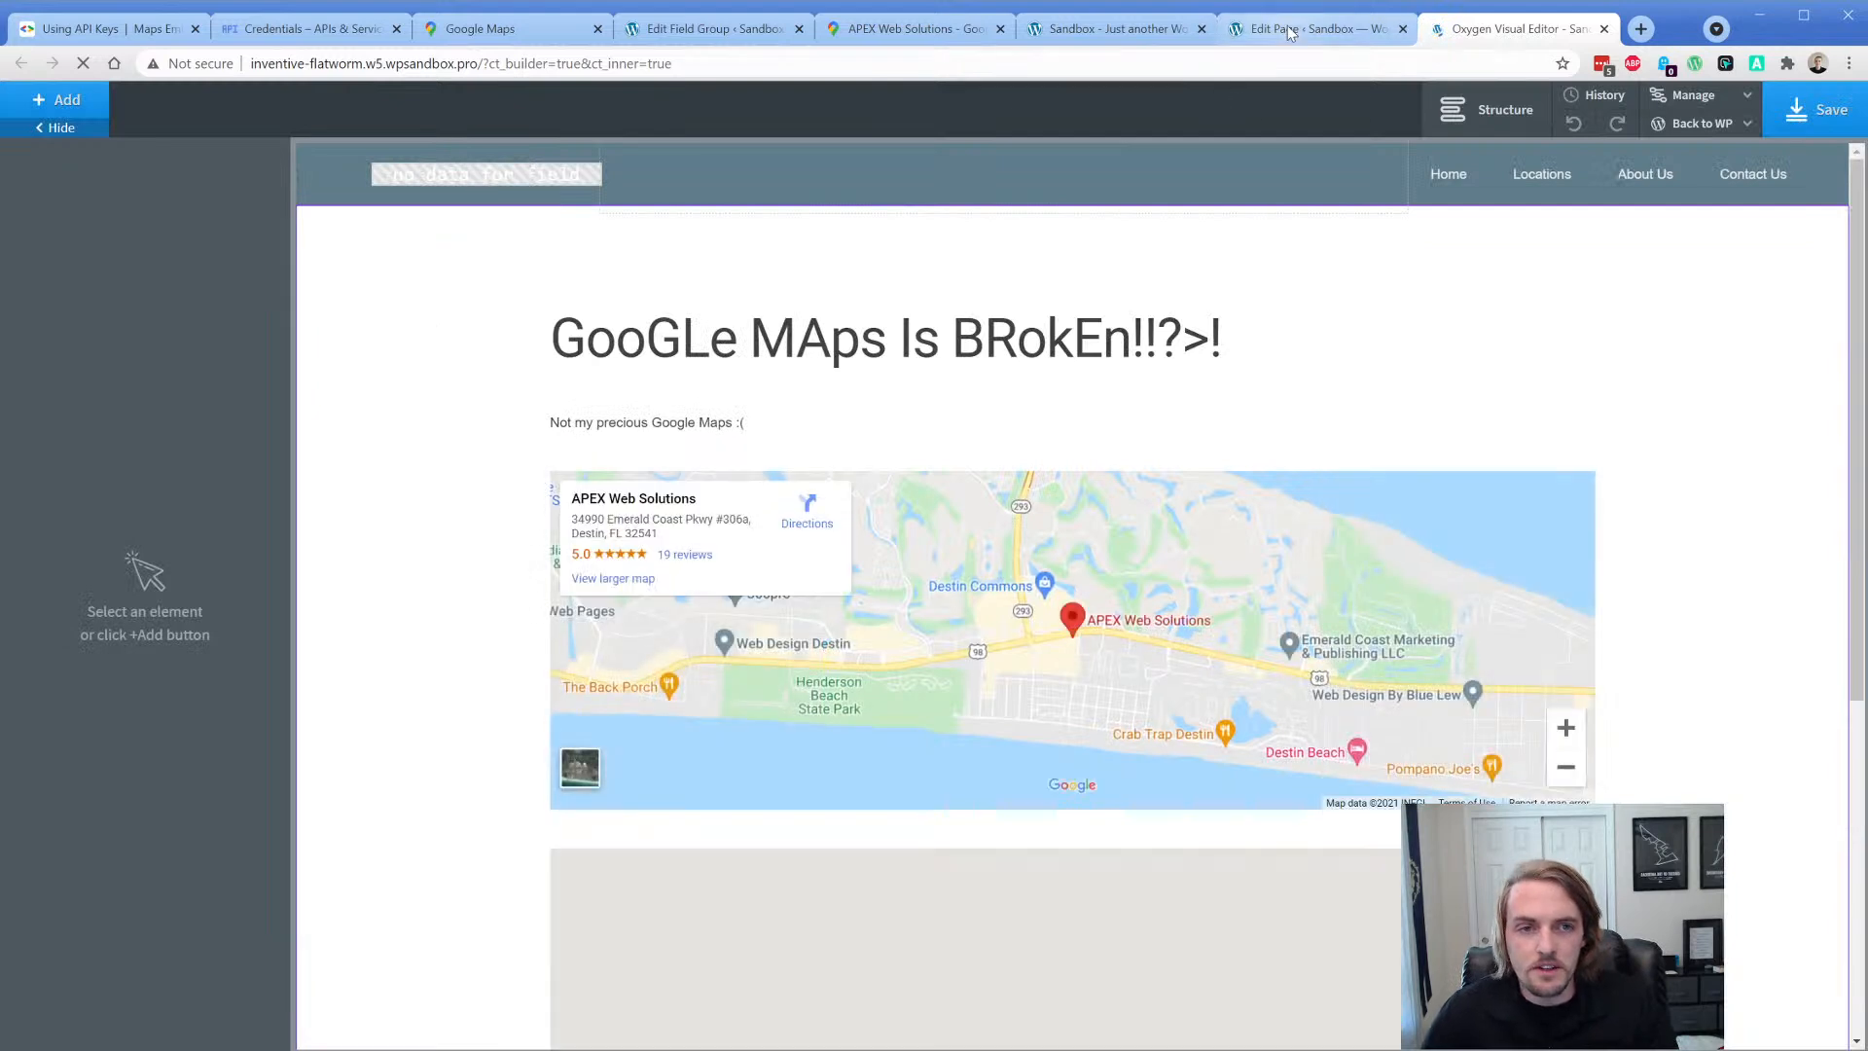
{"action": "left_click", "coordinate": [1289, 34]}
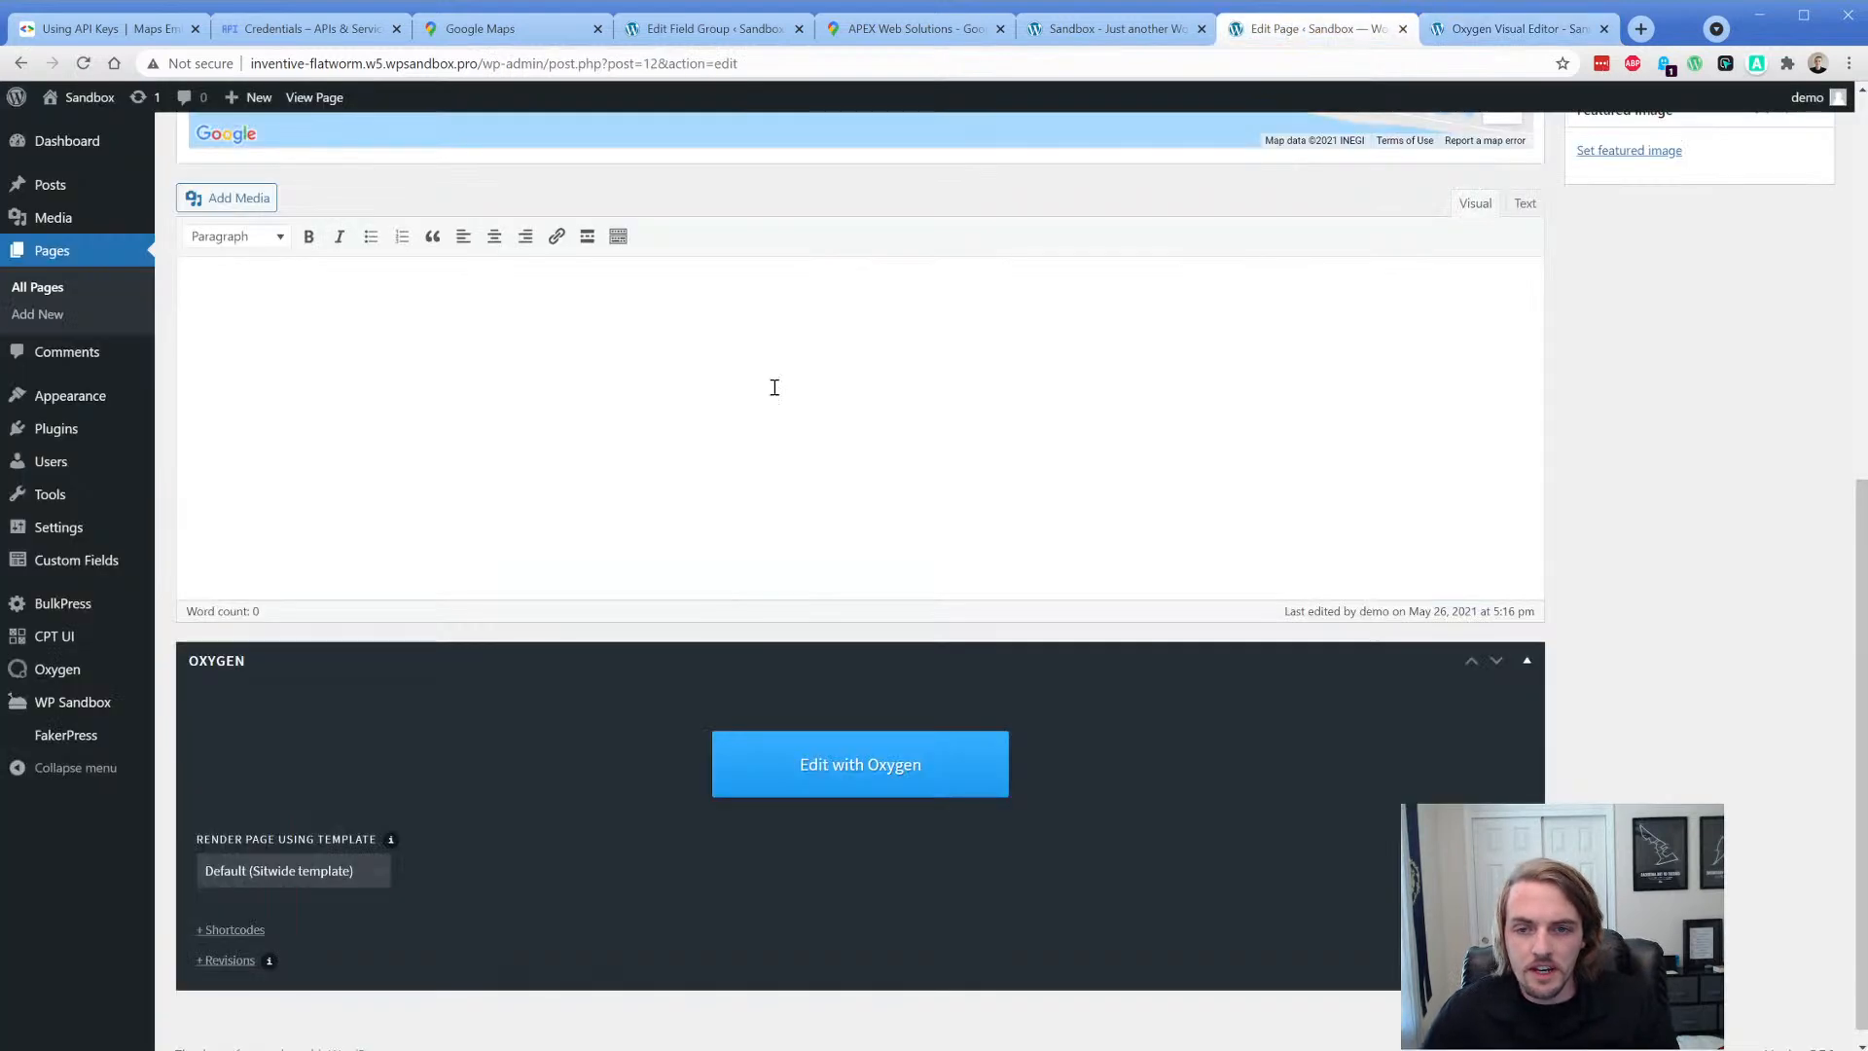
{"action": "scroll", "coordinate": [477, 228], "scroll_direction": "up", "scroll_amount": 5}
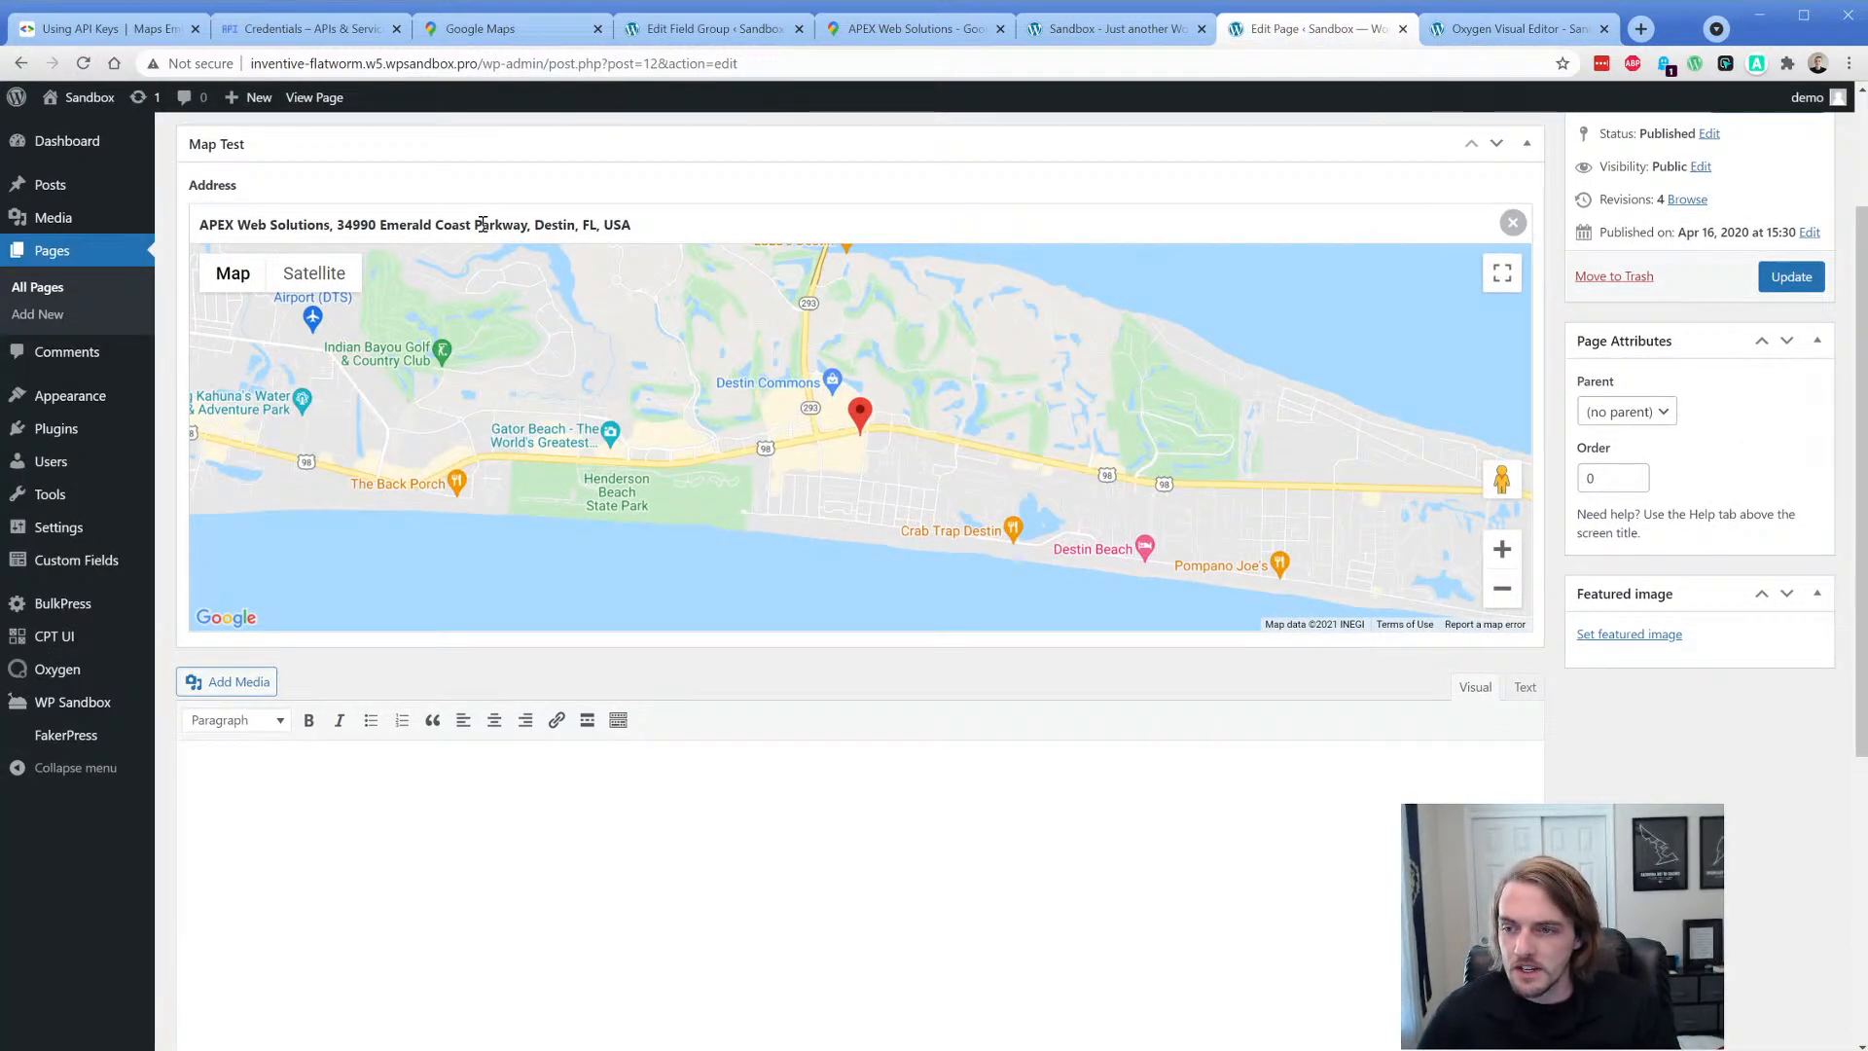
{"action": "left_click", "coordinate": [1498, 35]}
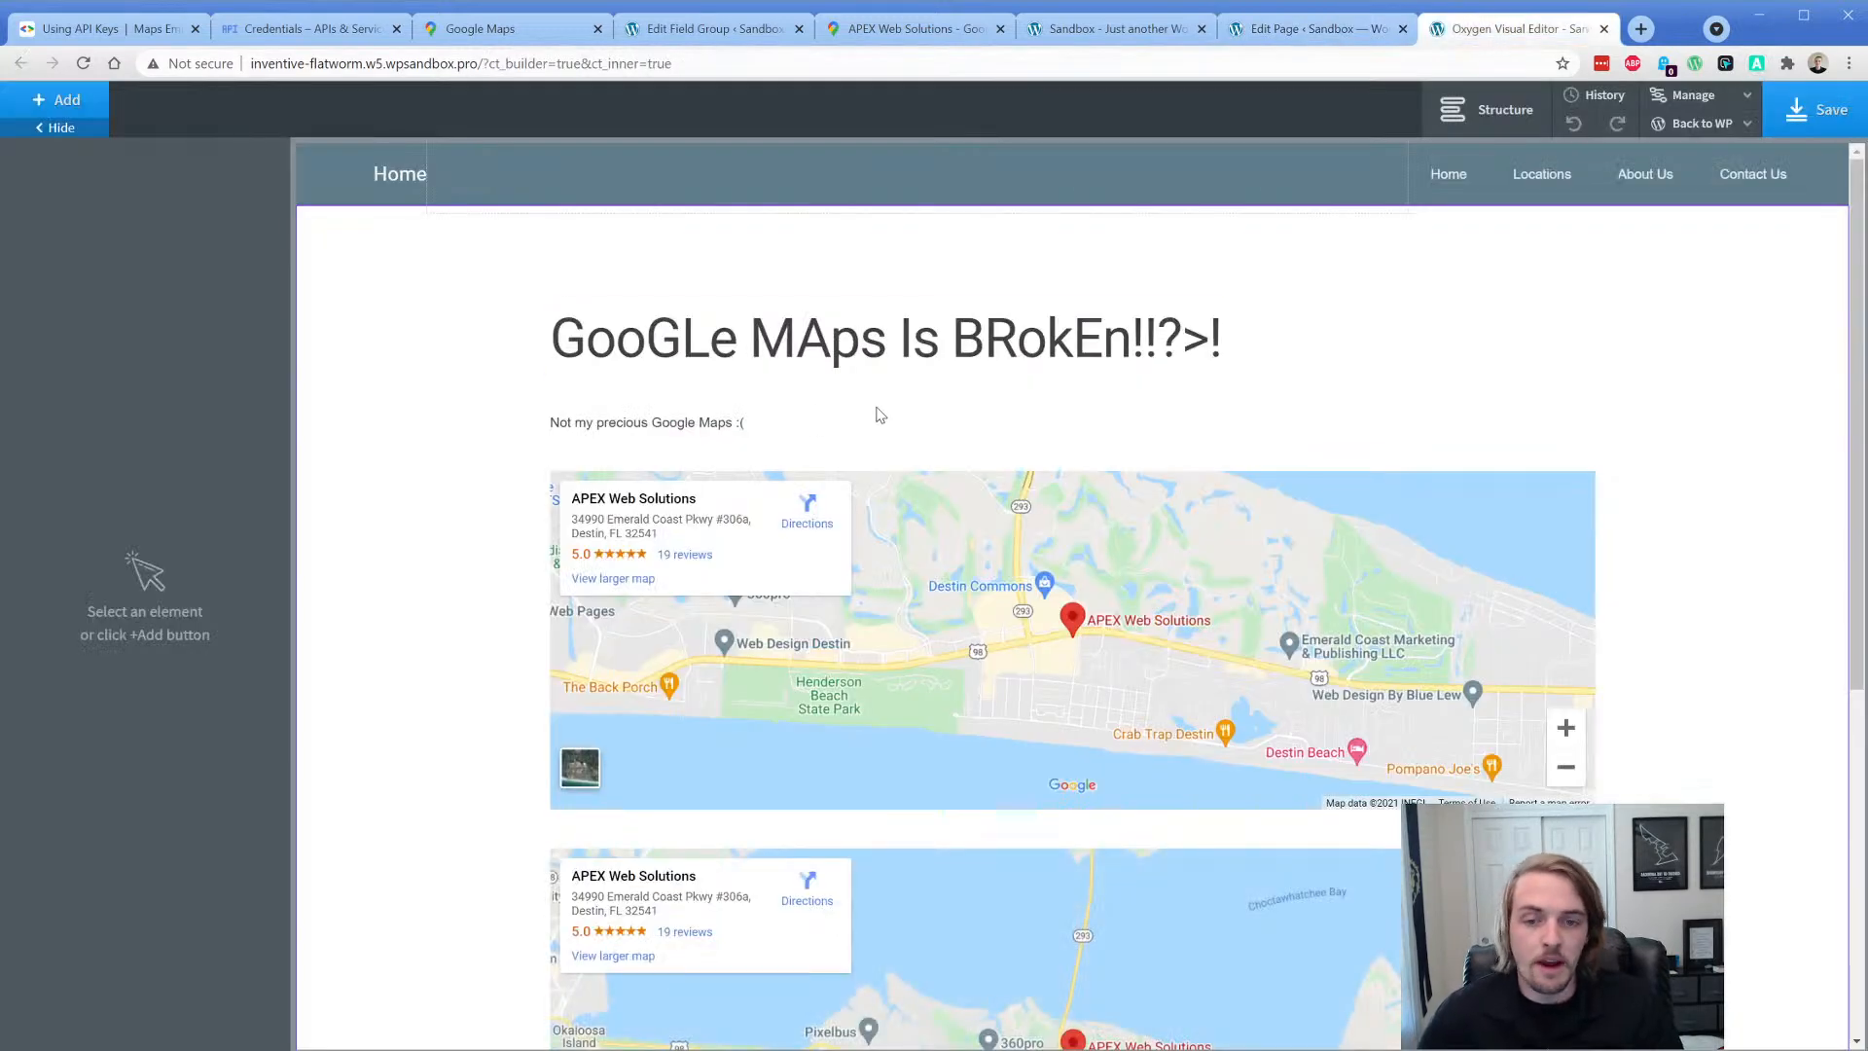
- Add a new section below the existing maps and give it a heading reading "ACF Map"
{"action": "left_click", "coordinate": [706, 427]}
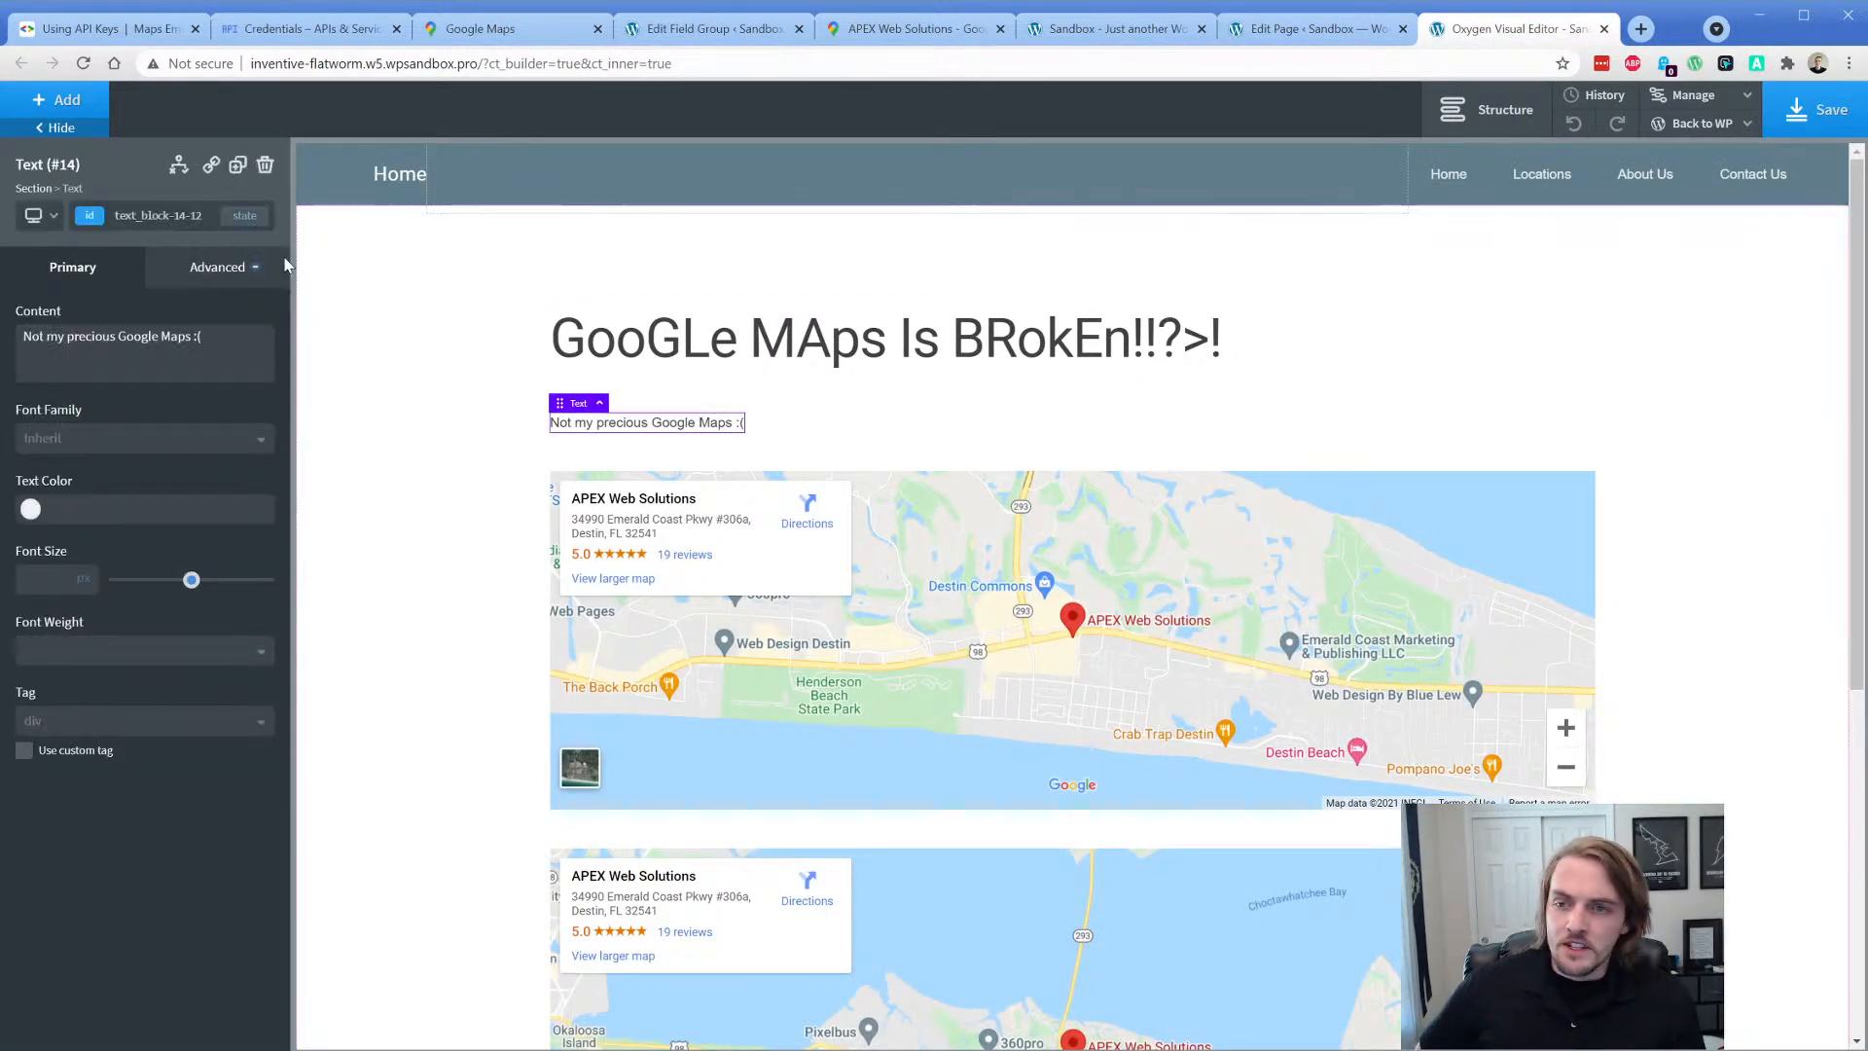
{"action": "left_click", "coordinate": [58, 98]}
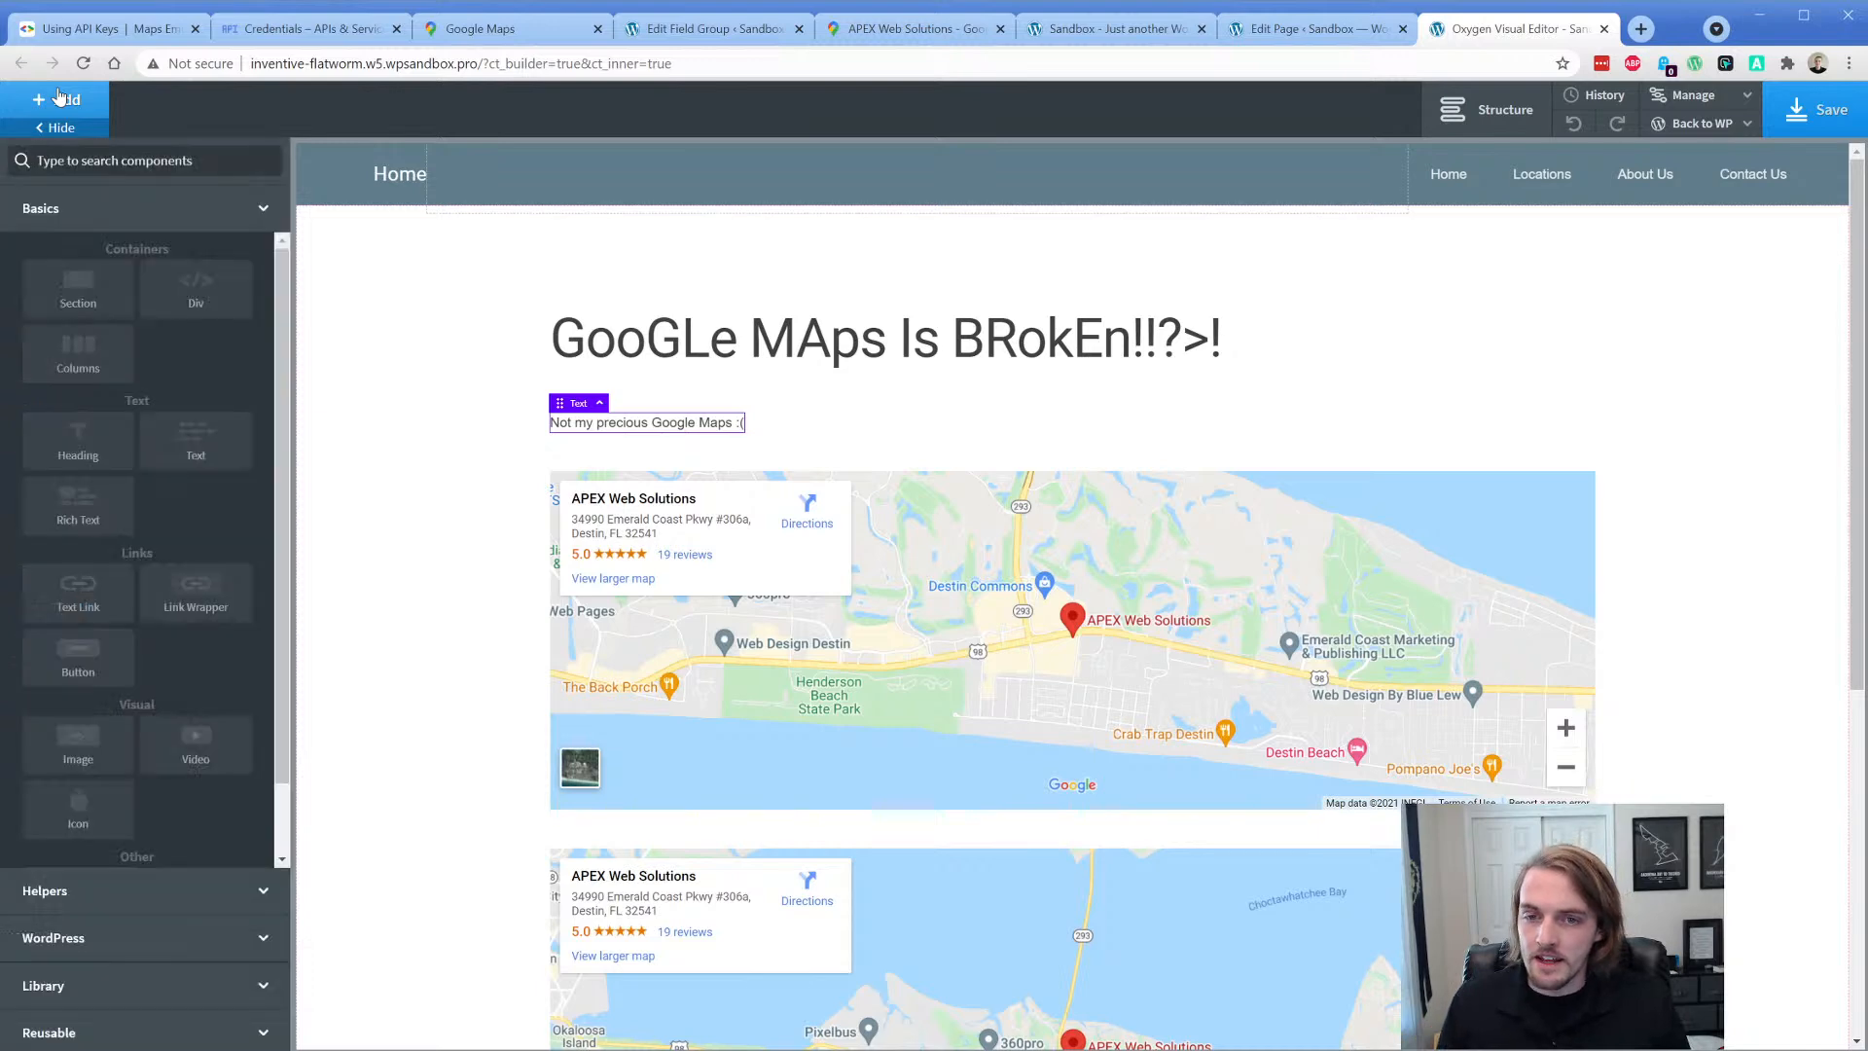
{"action": "left_click", "coordinate": [77, 287]}
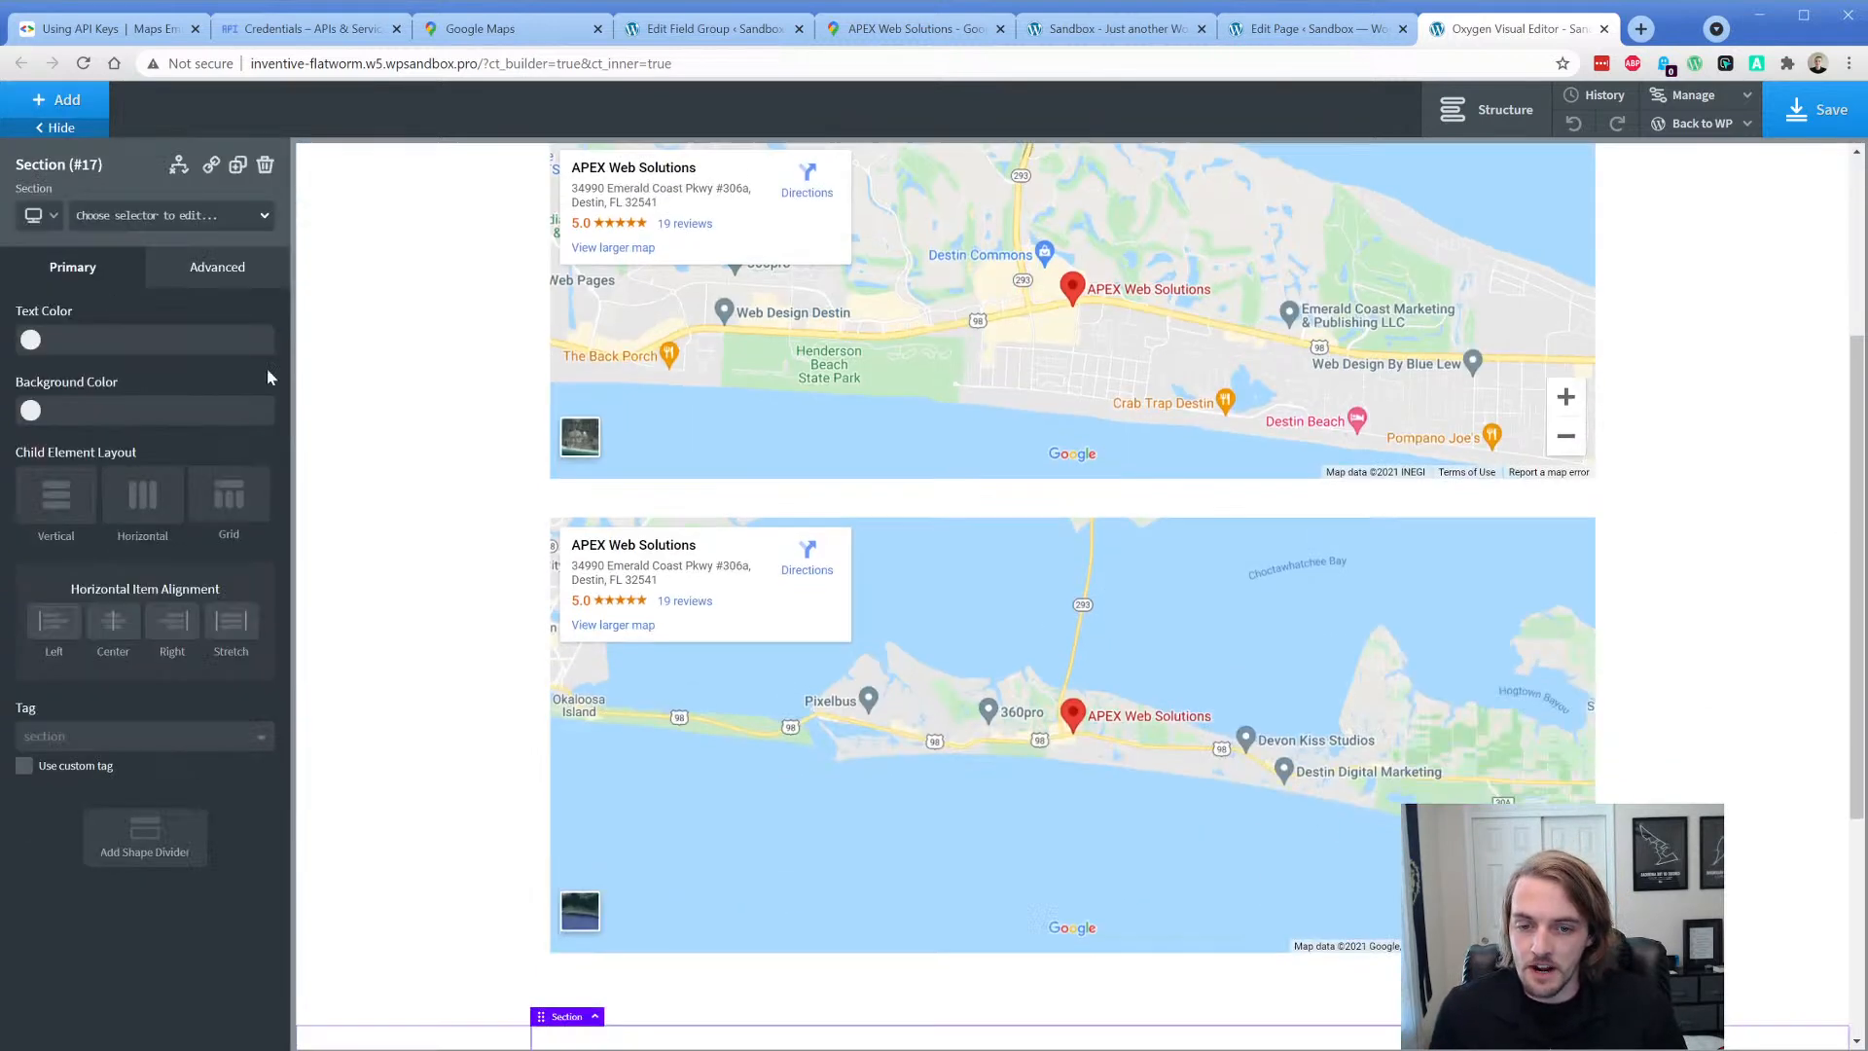
{"action": "left_click", "coordinate": [58, 98]}
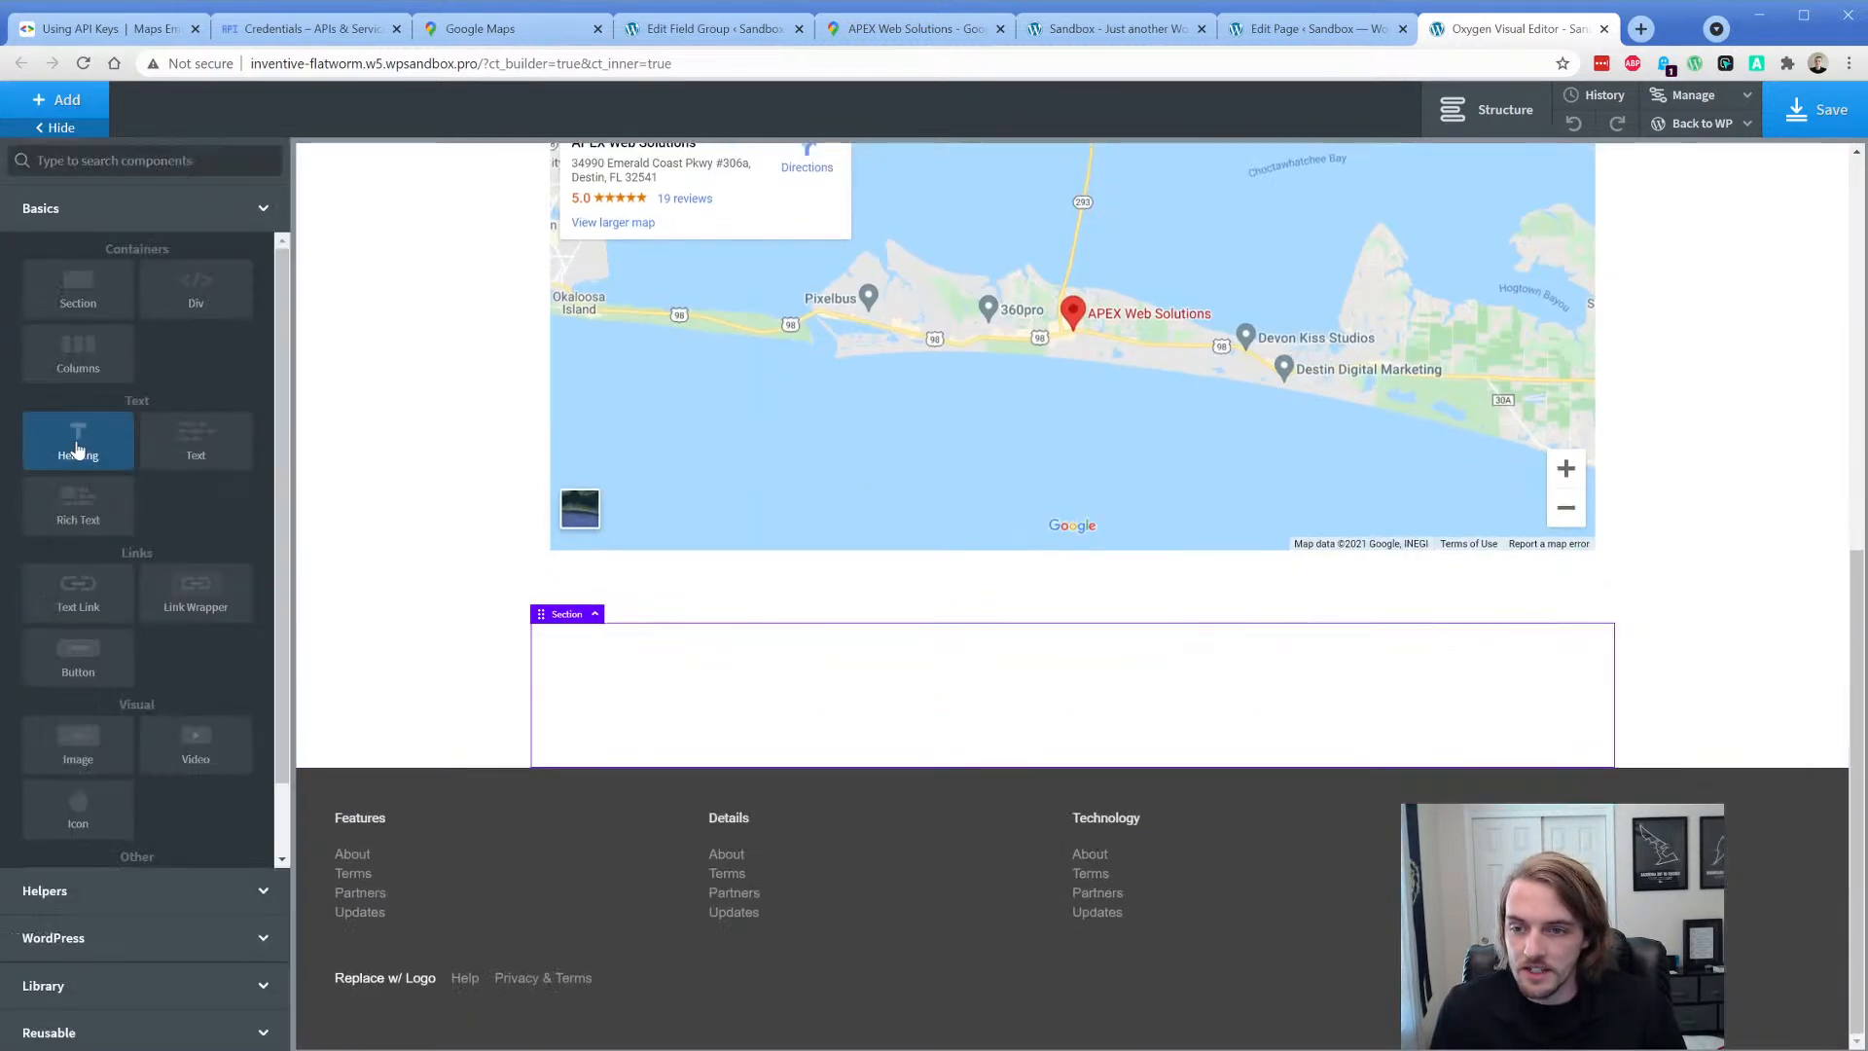
{"action": "left_click", "coordinate": [77, 443]}
{"action": "double_click", "coordinate": [783, 766]}
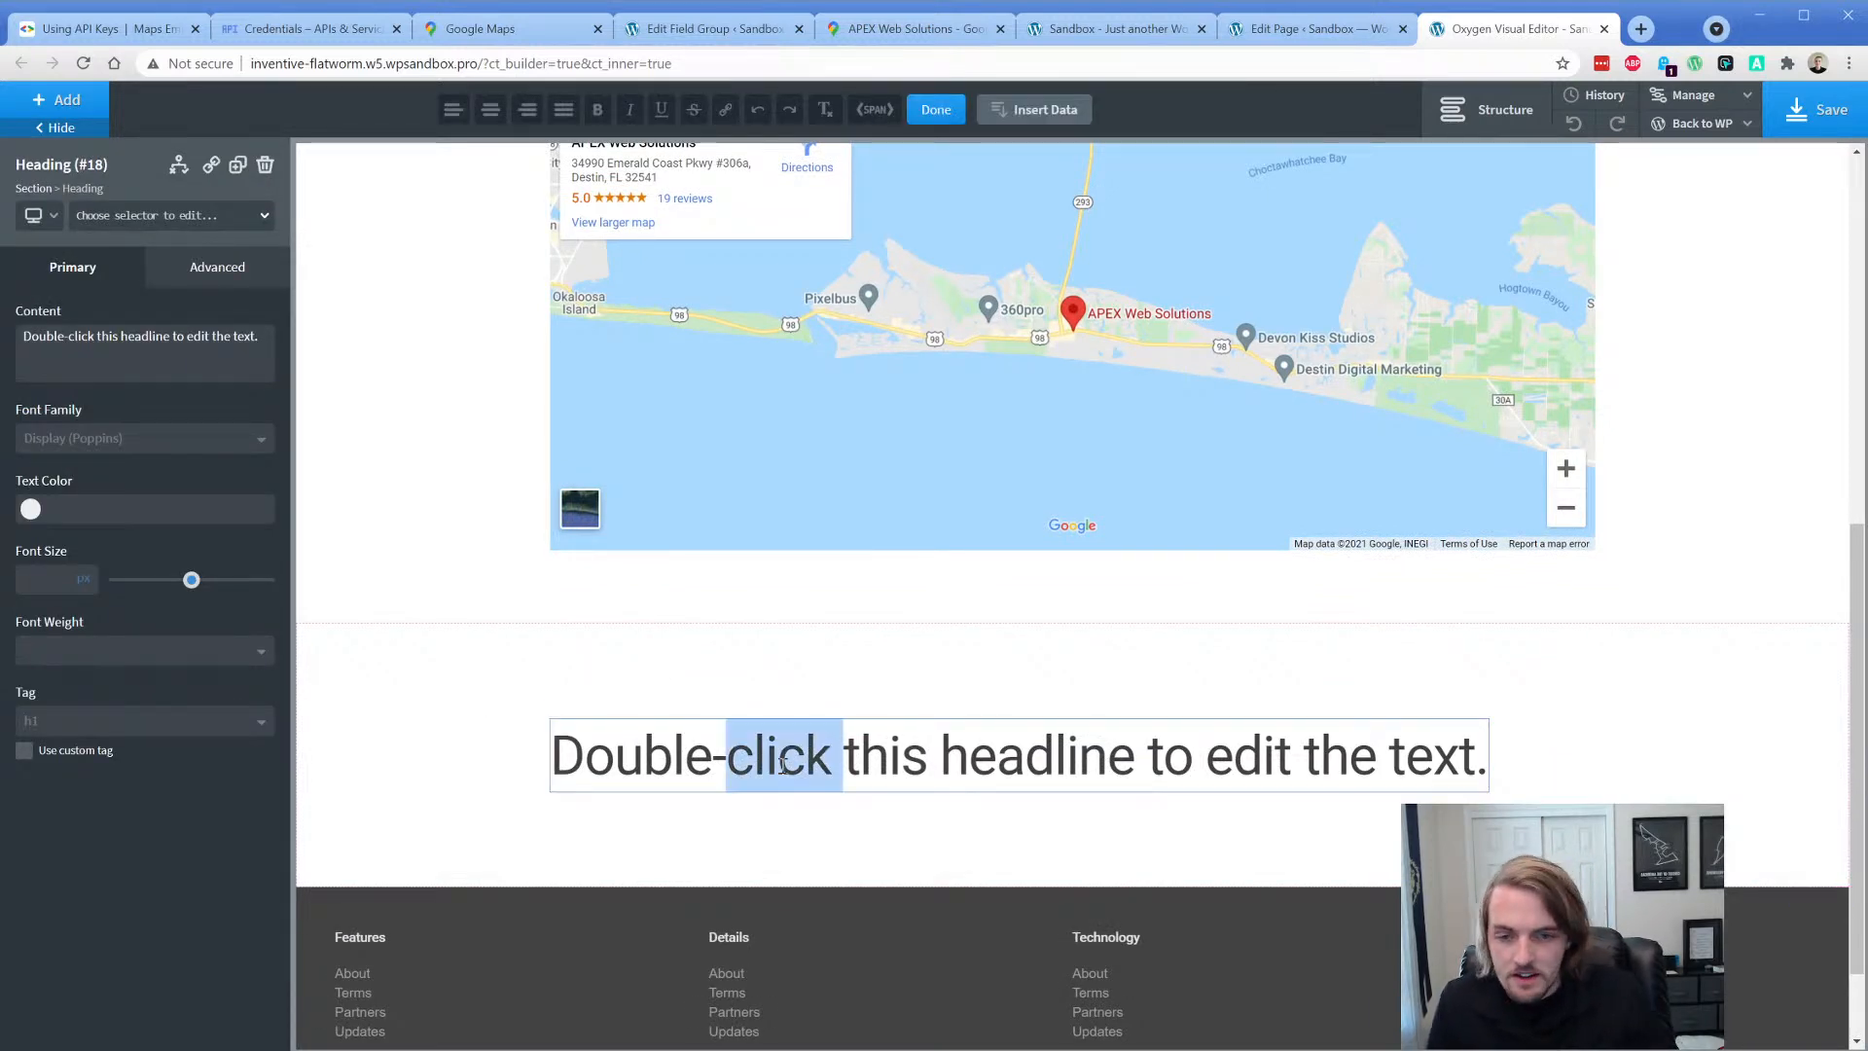
{"action": "triple_click", "coordinate": [783, 766]}
{"action": "type", "text": "ACF Map"}
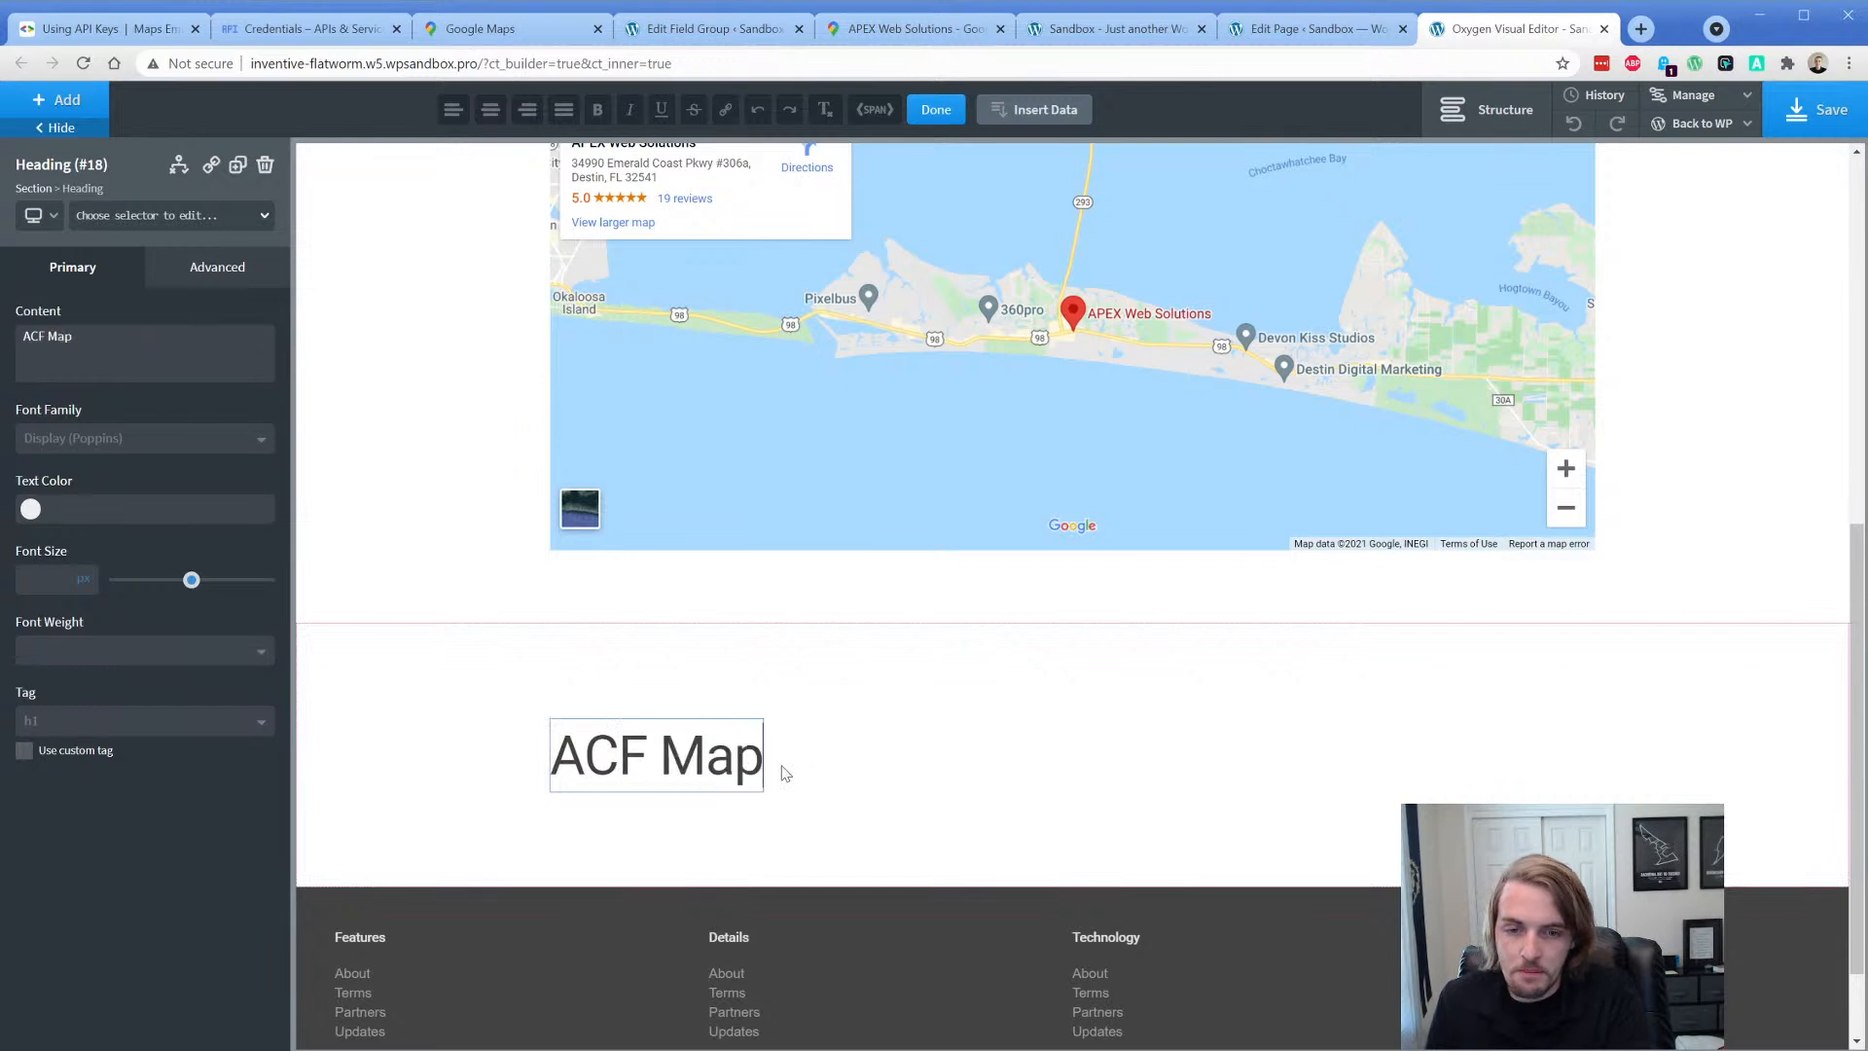
{"action": "left_click", "coordinate": [188, 263]}
{"action": "left_click", "coordinate": [194, 370]}
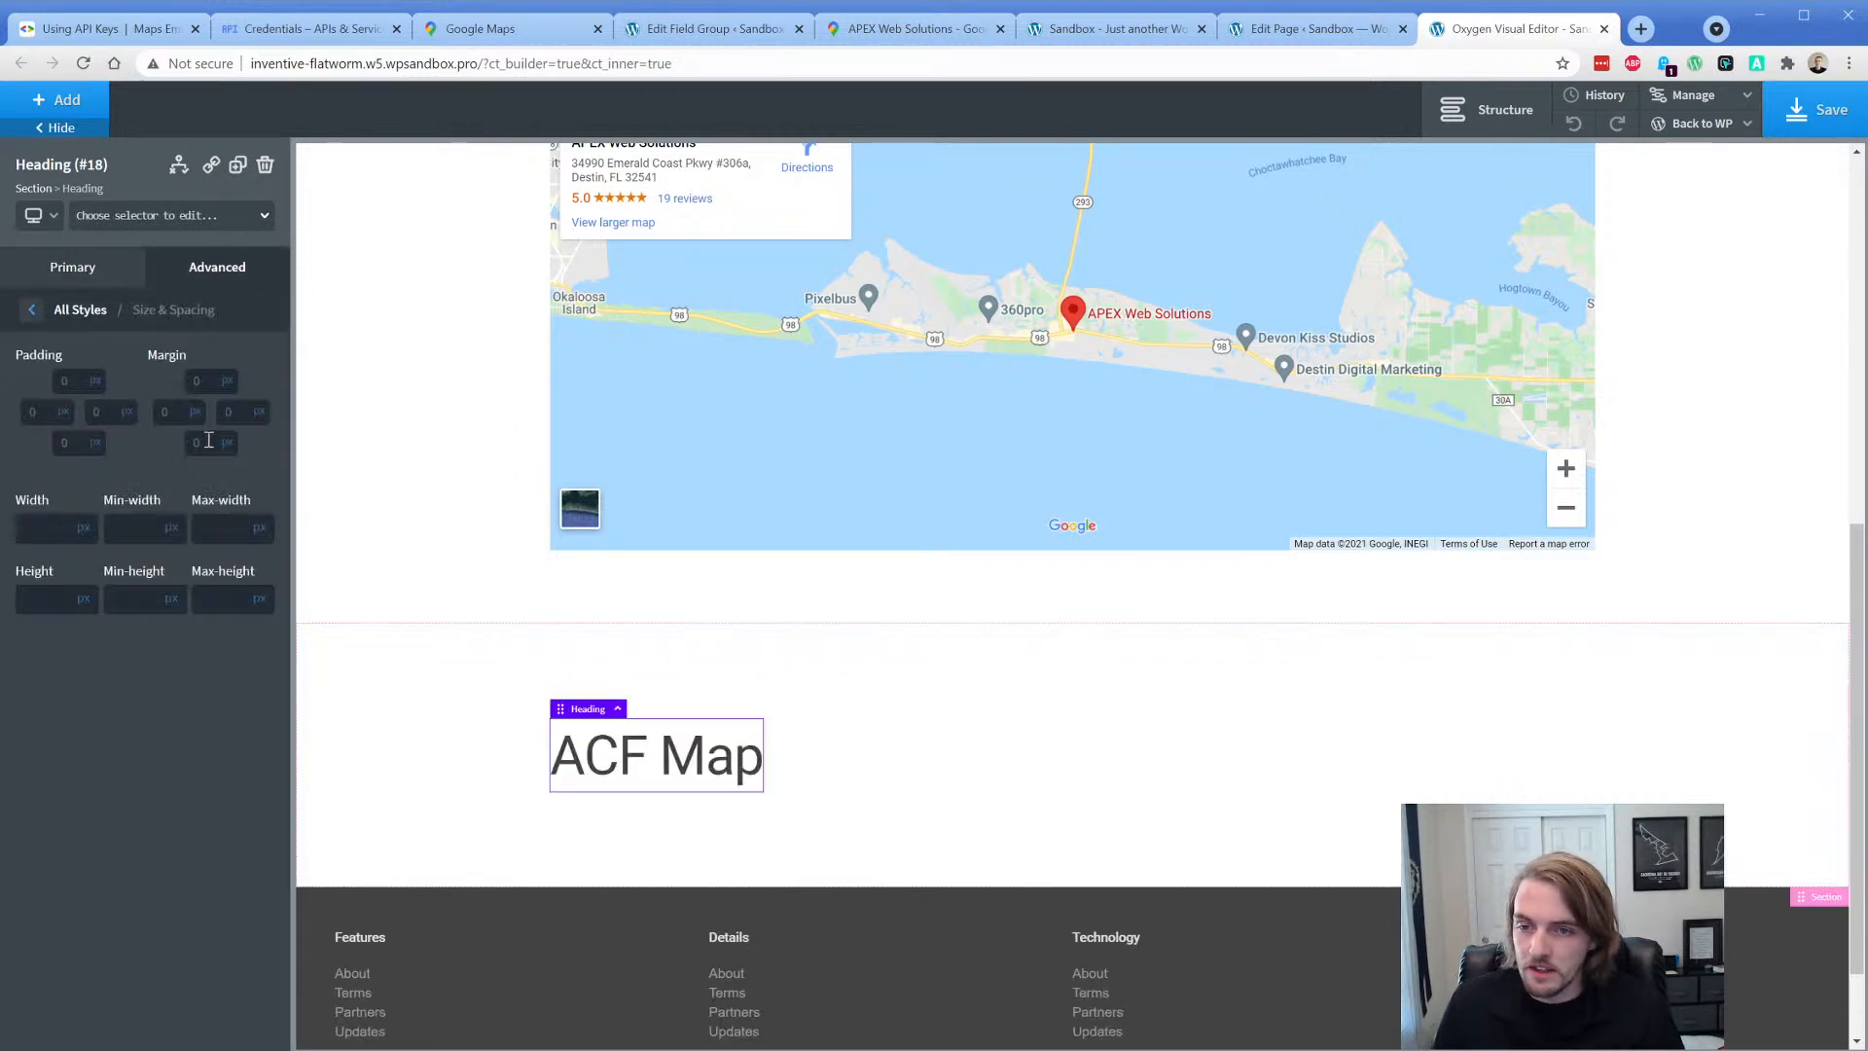
- Add a Google Maps element under the ACF Map heading and fill its address with the Advanced Custom Field dynamic data
{"action": "left_click", "coordinate": [64, 102]}
{"action": "type", "text": "map"}
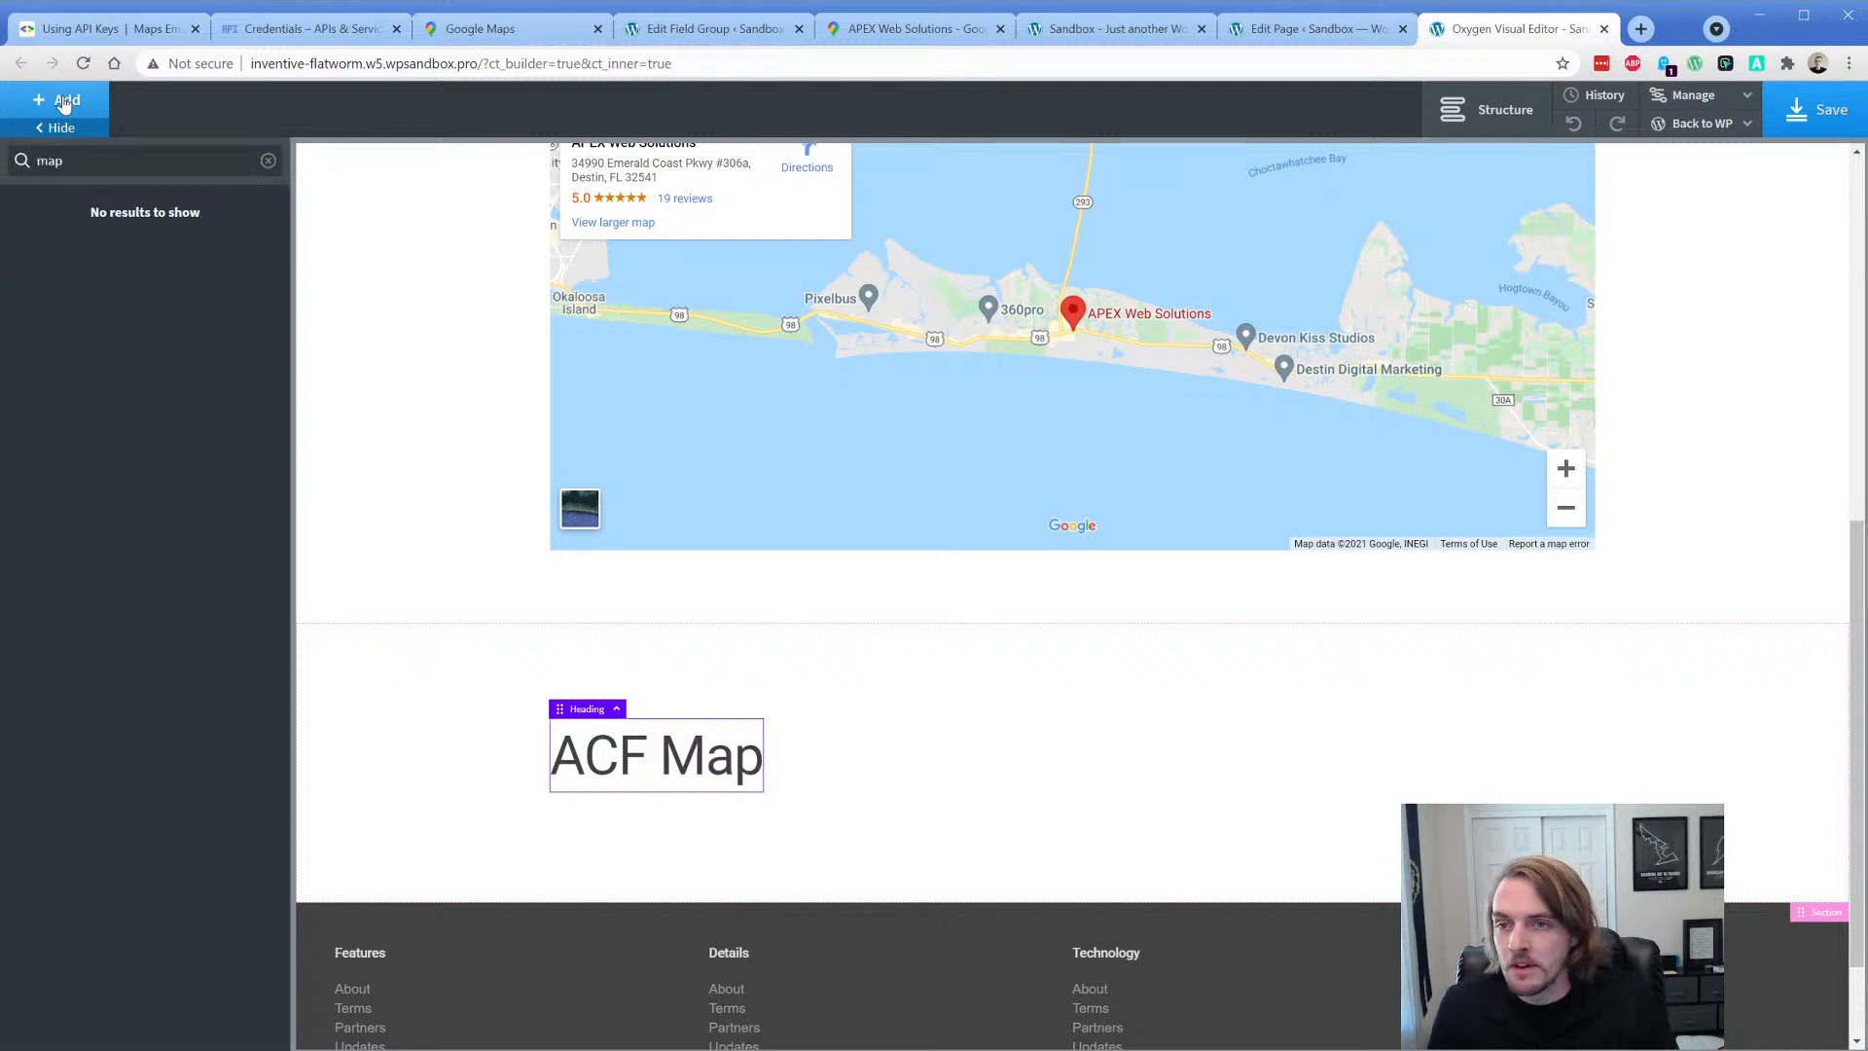
{"action": "key", "text": "ctrl+a"}
{"action": "type", "text": "googl"}
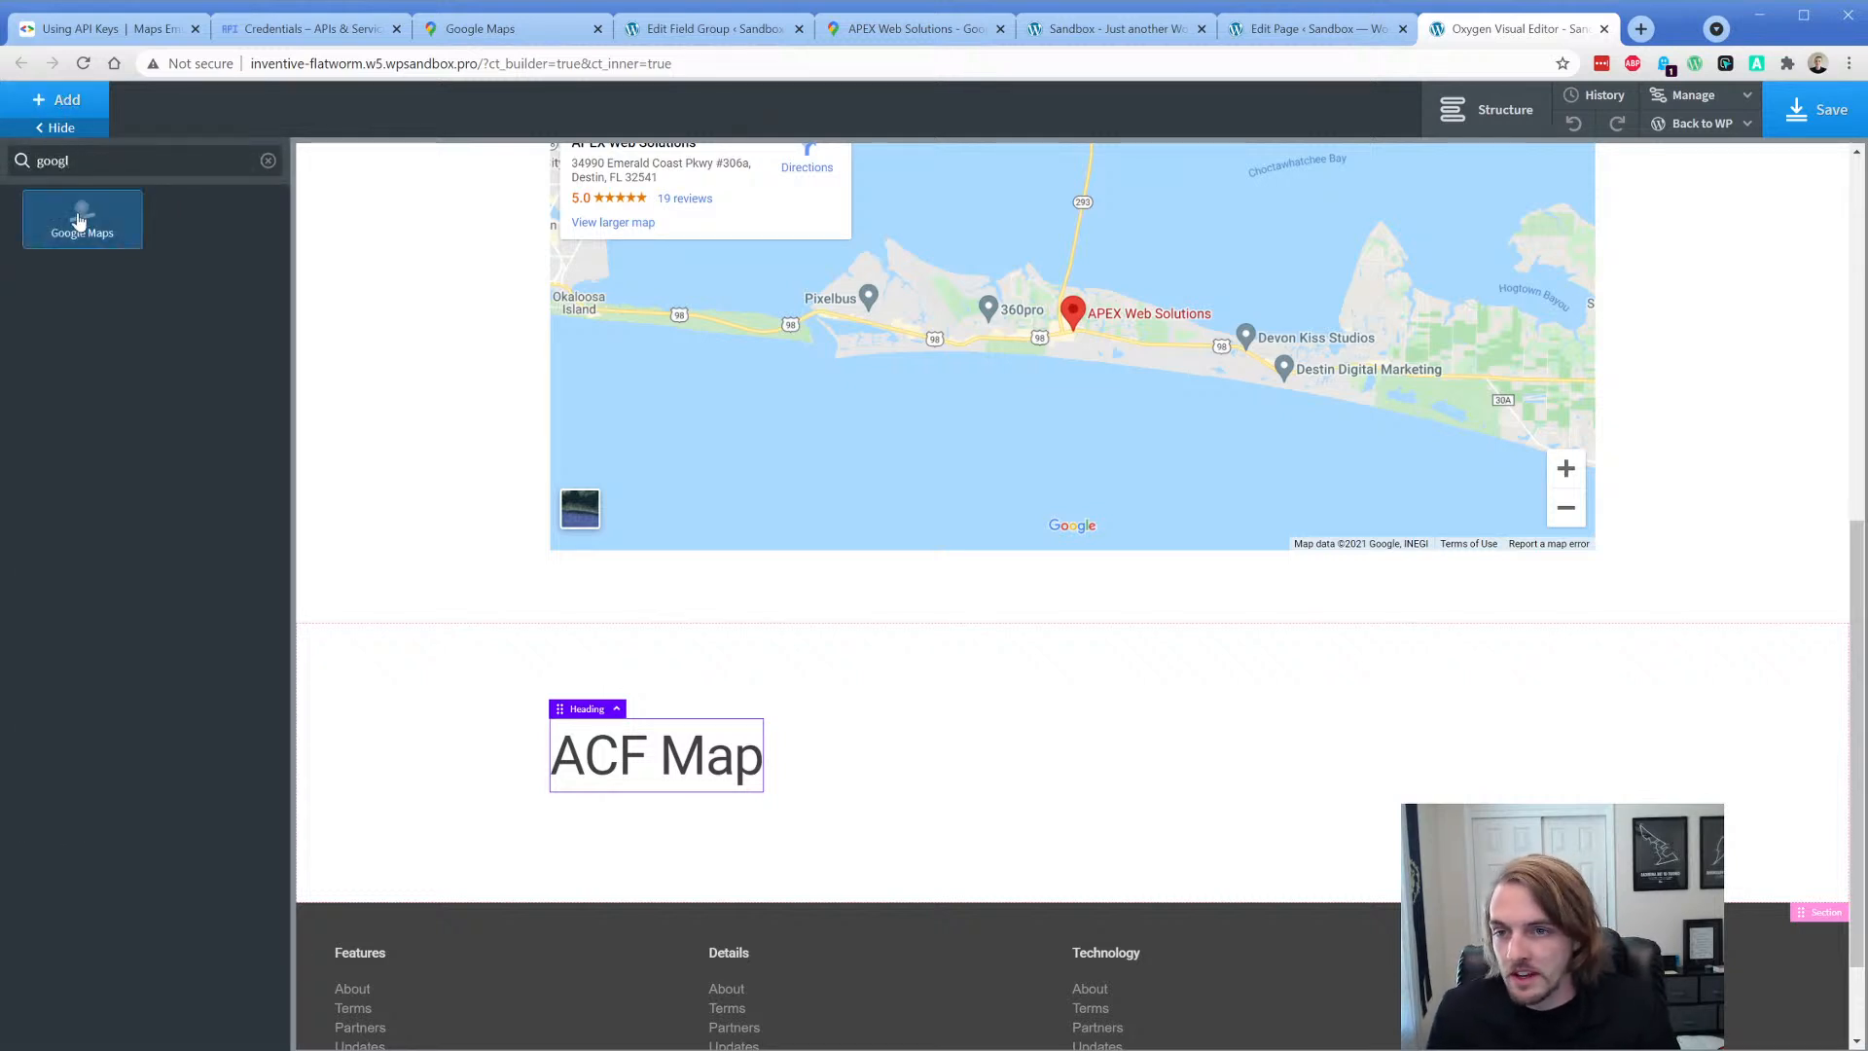
{"action": "left_click", "coordinate": [79, 221]}
{"action": "left_click", "coordinate": [244, 340]}
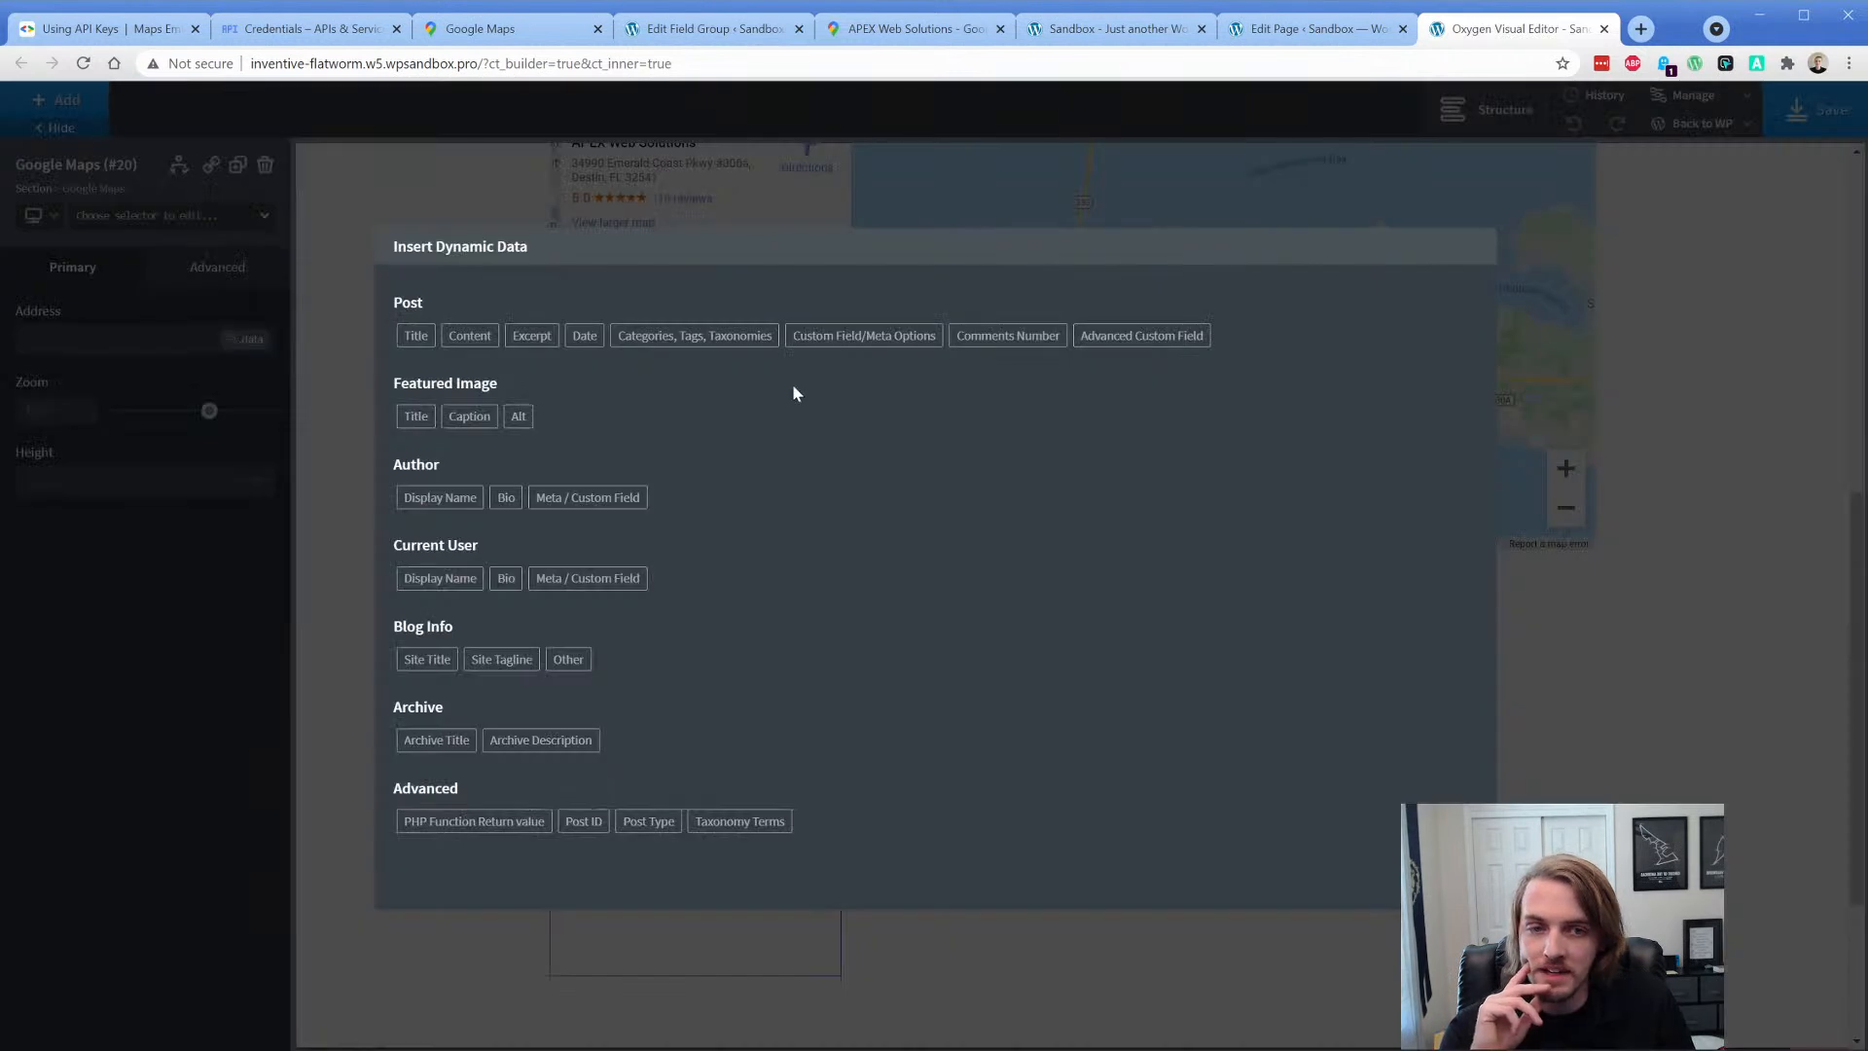
{"action": "left_click", "coordinate": [1134, 342]}
{"action": "left_click", "coordinate": [425, 350]}
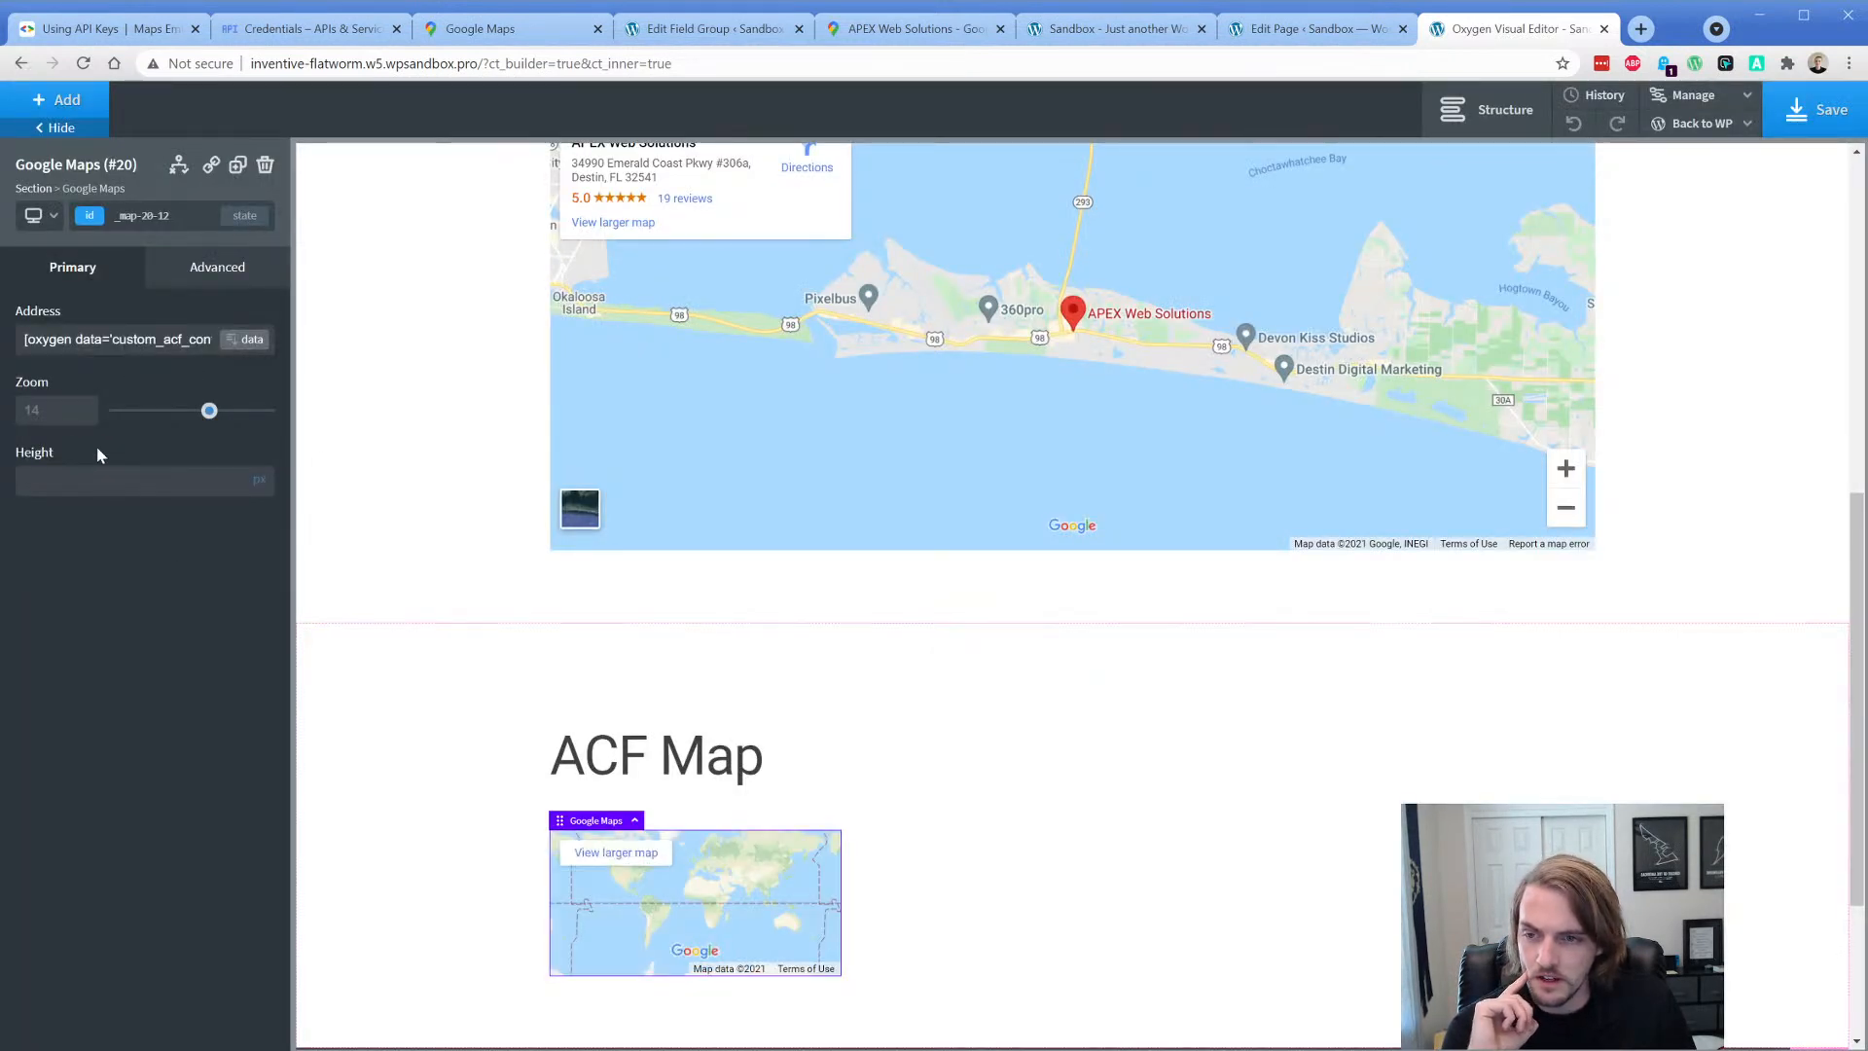
- Size the new ACF map to a height of 350 px and a width of 100%
{"action": "left_click", "coordinate": [206, 476]}
{"action": "type", "text": "350"}
{"action": "left_click", "coordinate": [210, 283]}
{"action": "left_click", "coordinate": [125, 387]}
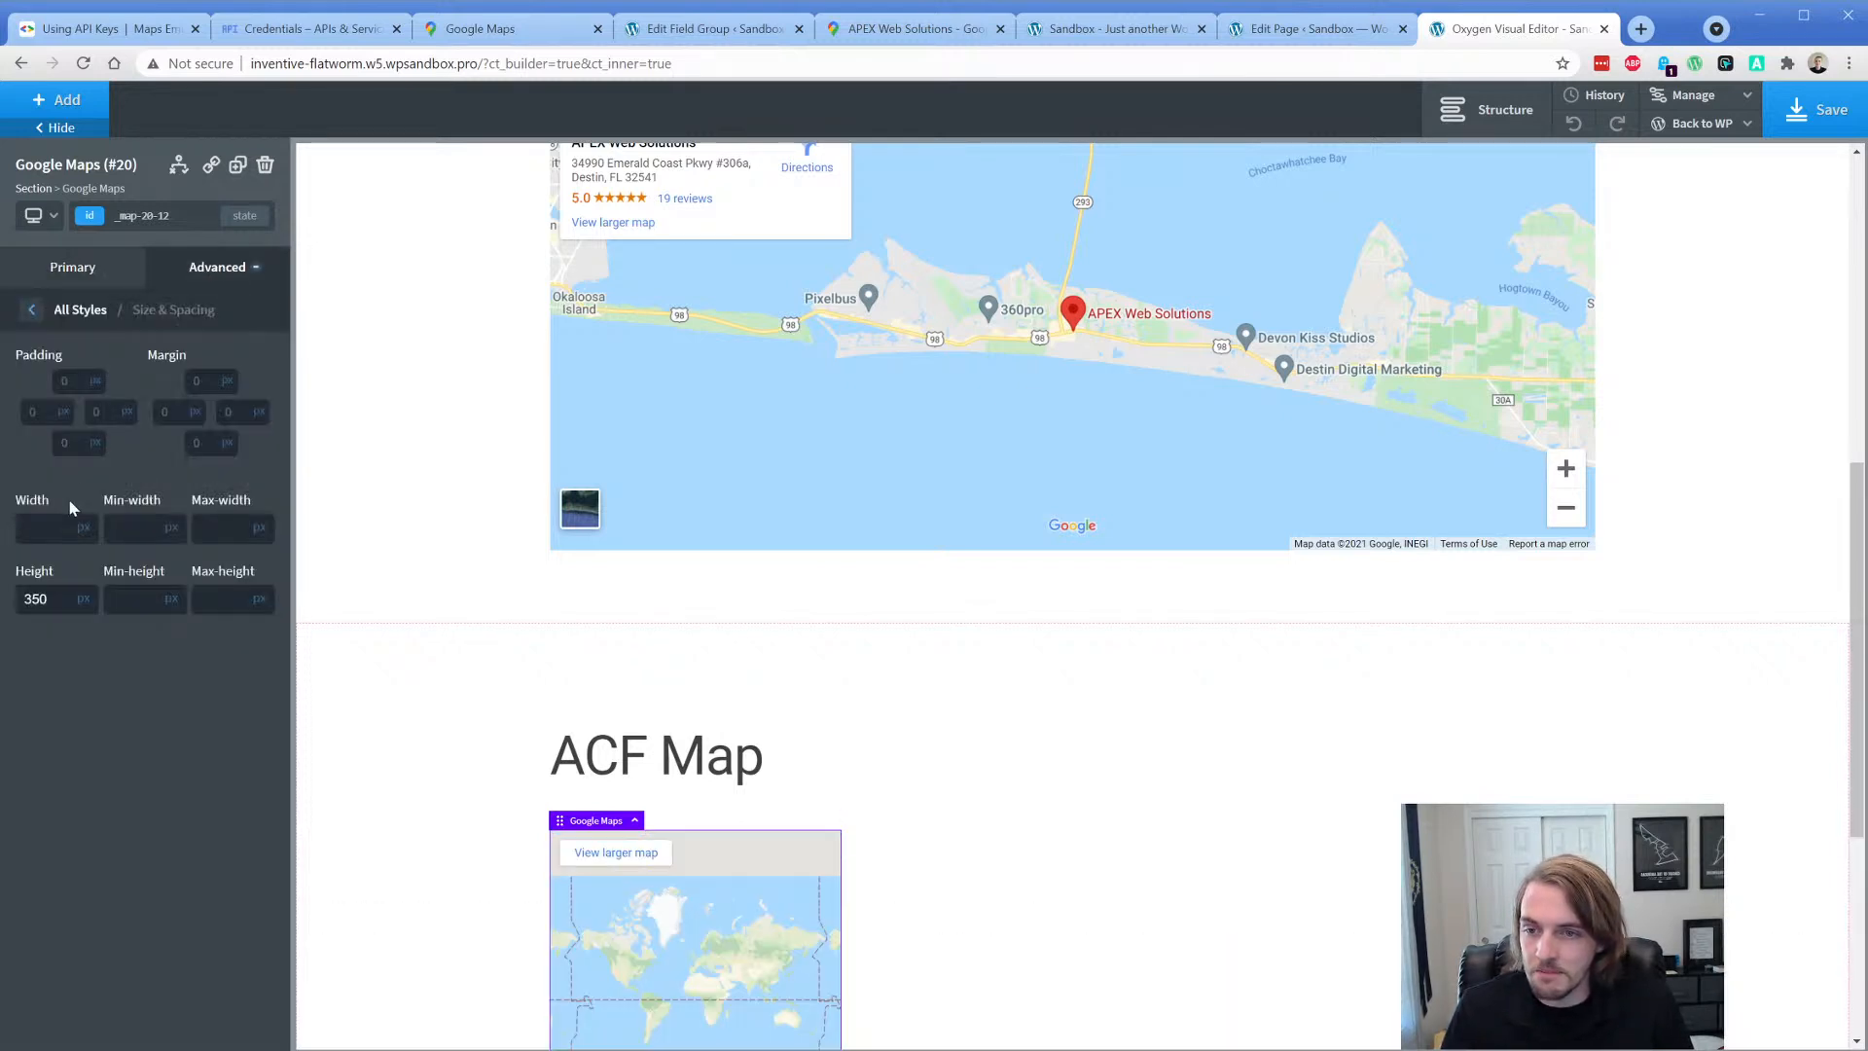
{"action": "left_click", "coordinate": [41, 531]}
{"action": "type", "text": "100"}
{"action": "scroll", "coordinate": [425, 653], "scroll_direction": "down", "scroll_amount": 3}
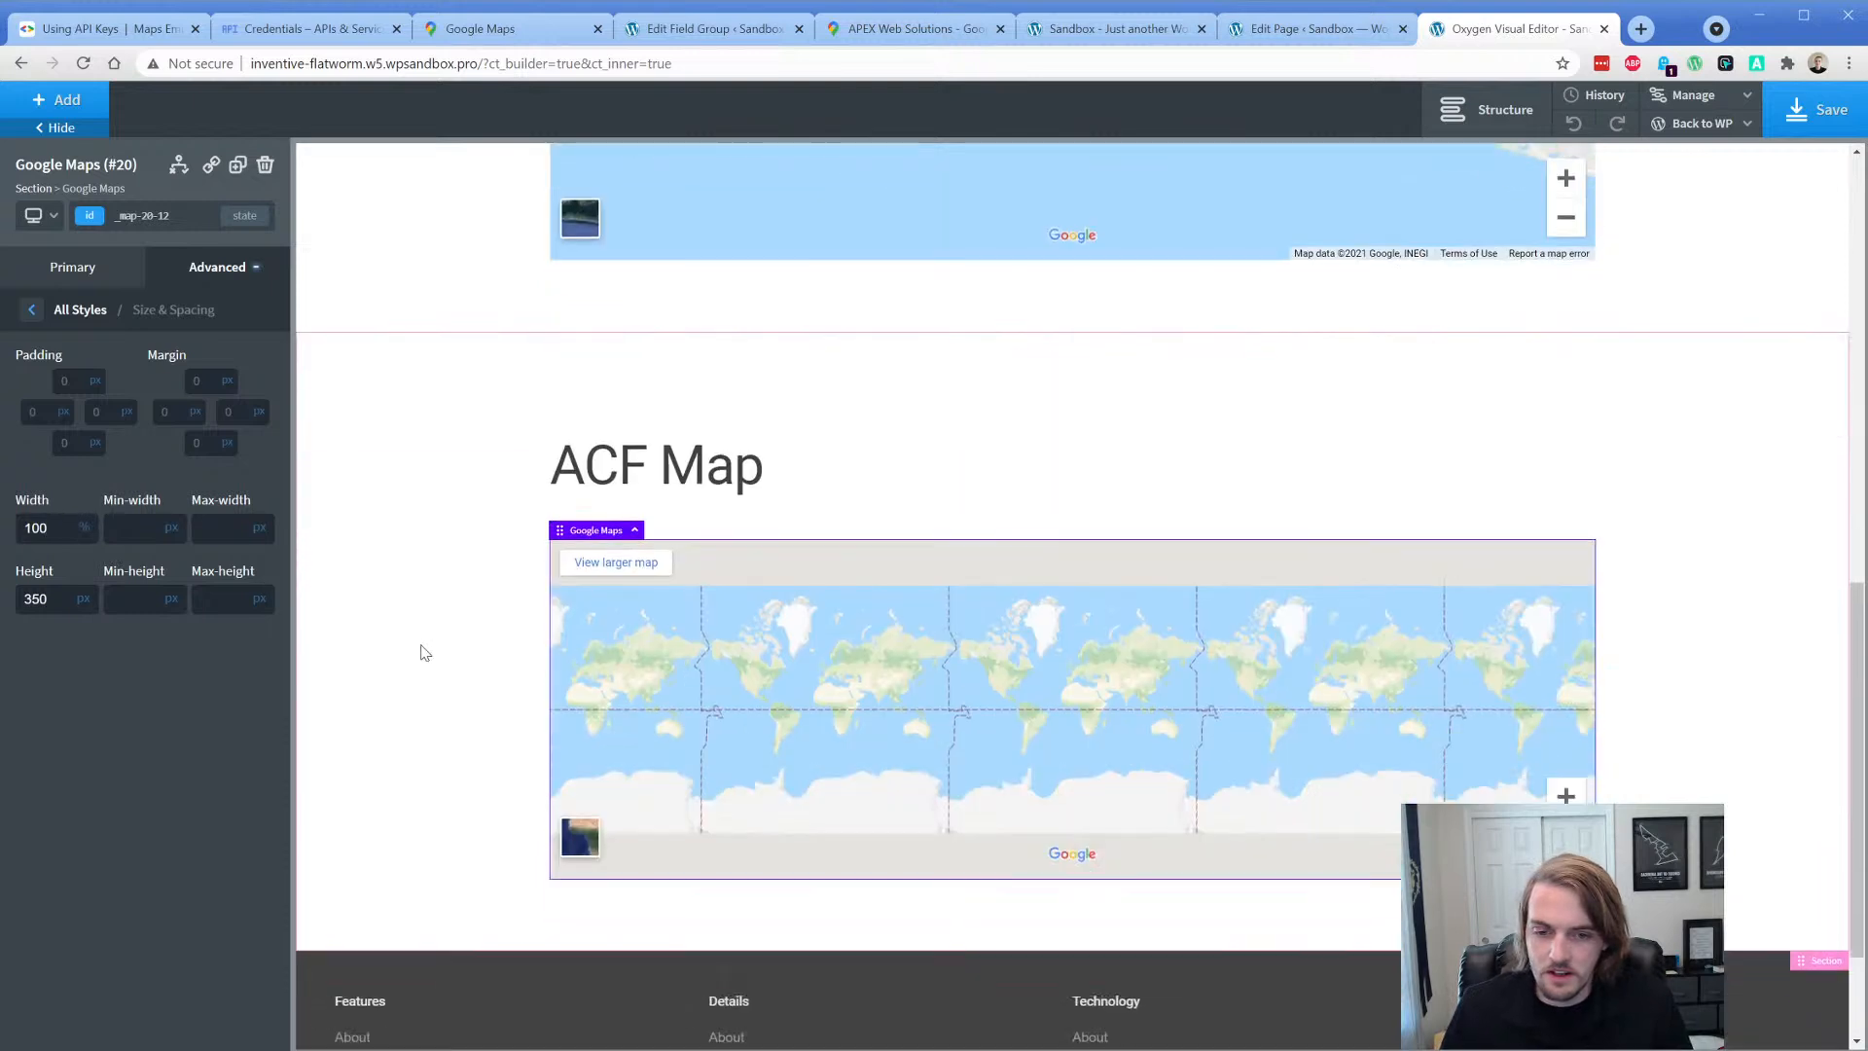
{"action": "left_click", "coordinate": [425, 614]}
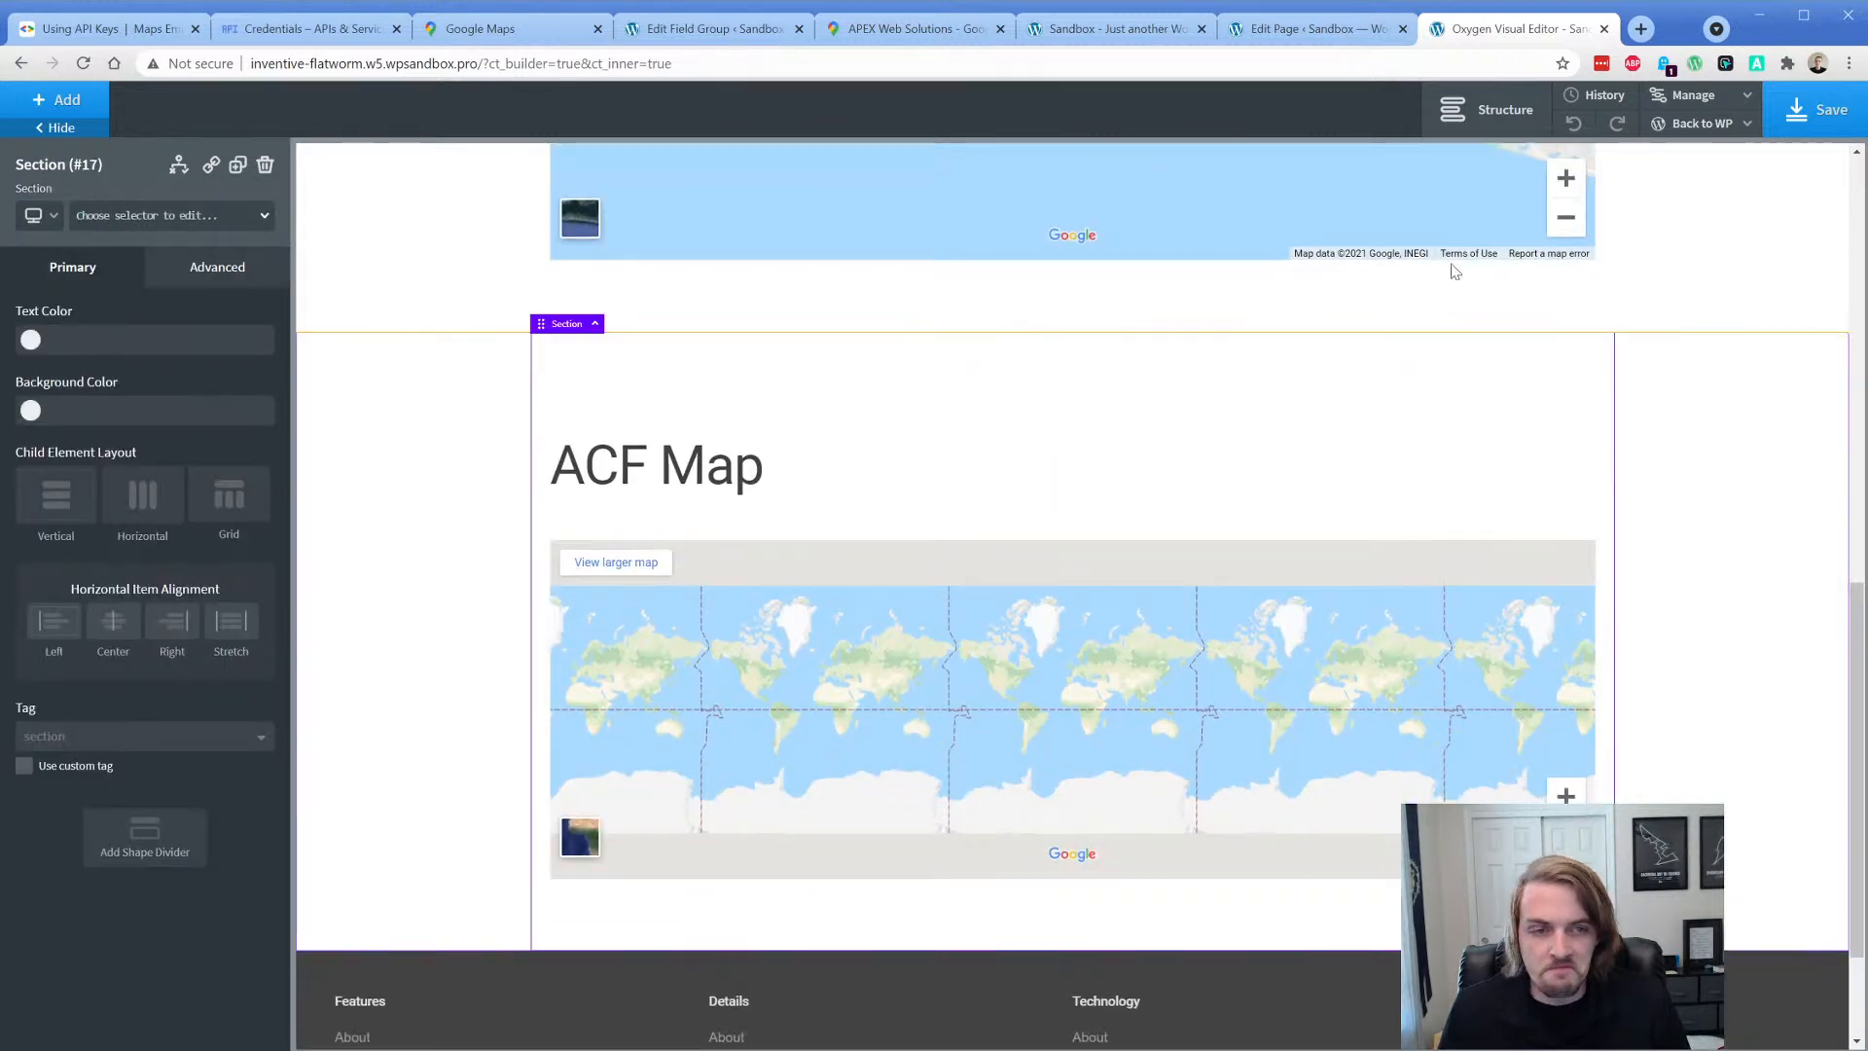
- Save the Home page design and close the old front-end and Edit Page tabs
{"action": "left_click", "coordinate": [1821, 120]}
{"action": "left_click", "coordinate": [1201, 28]}
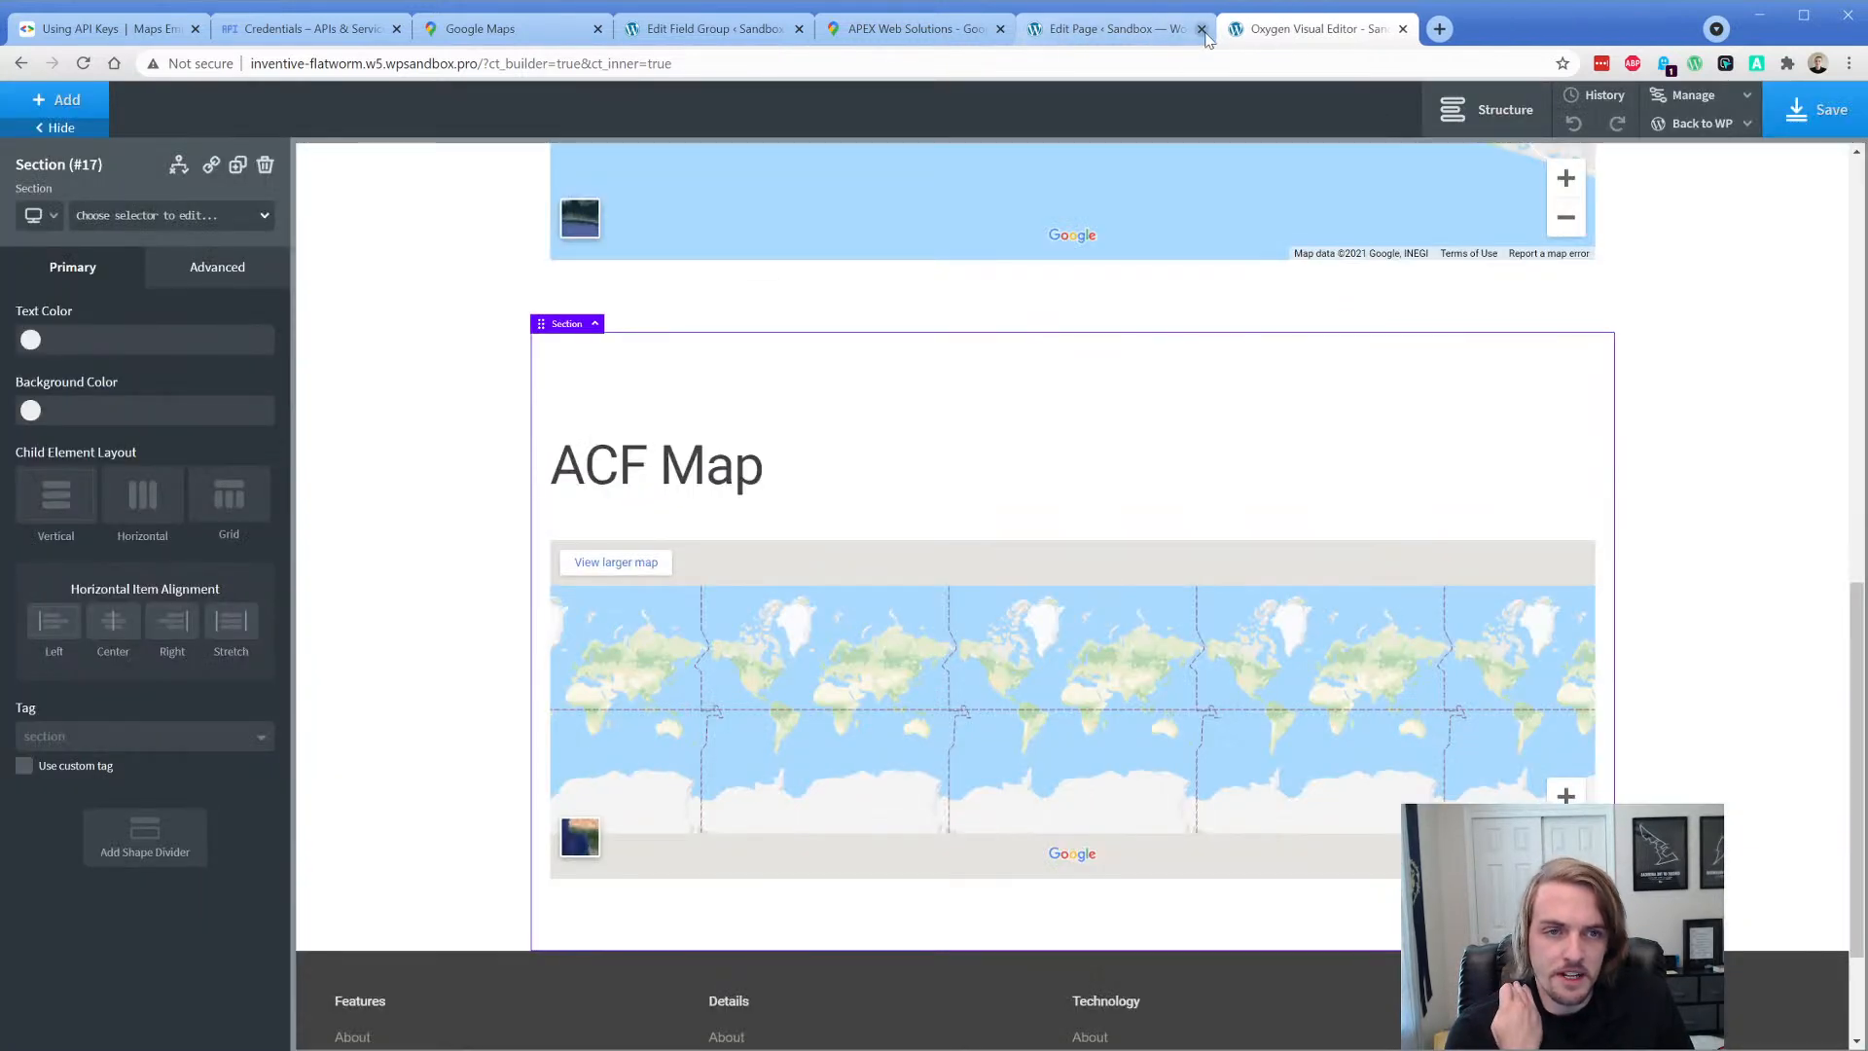
{"action": "left_click", "coordinate": [1202, 28]}
- Open the Home page's front end and inspect the map under the ACF Map heading
{"action": "mouse_move", "coordinate": [1702, 123]}
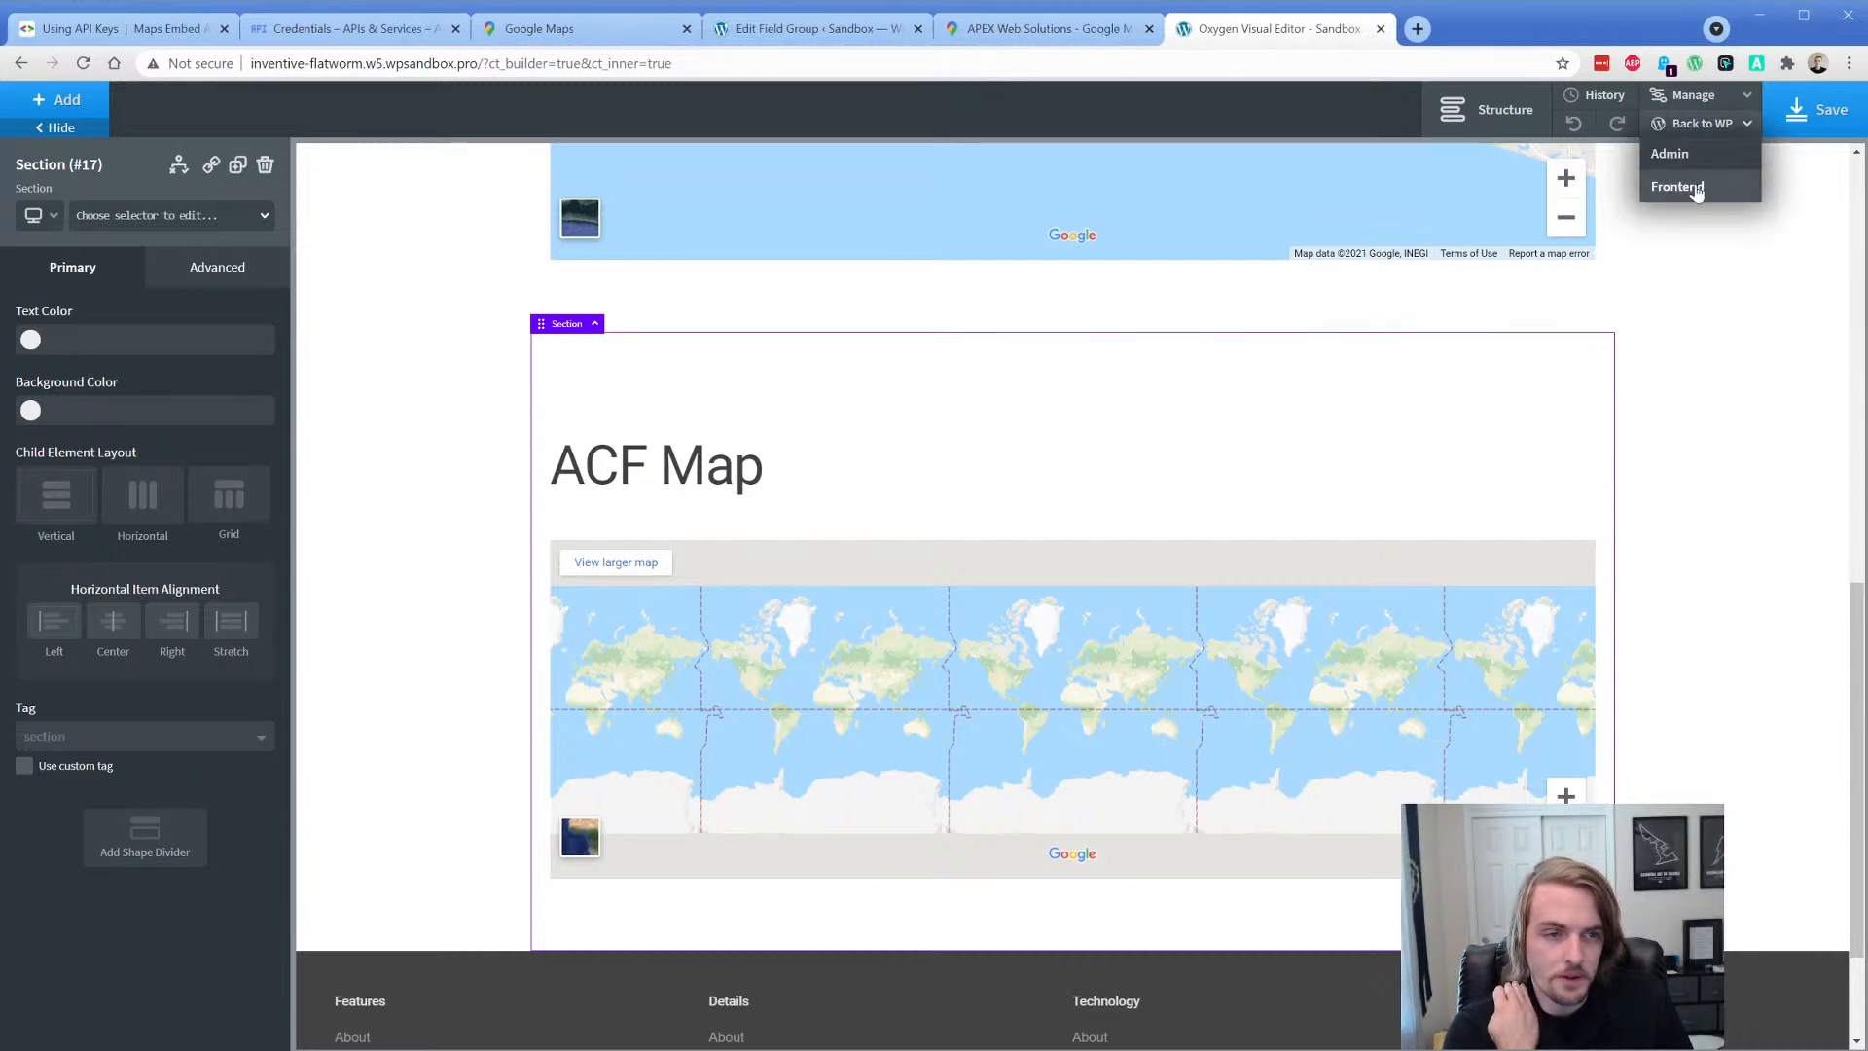
{"action": "left_click", "coordinate": [1693, 187]}
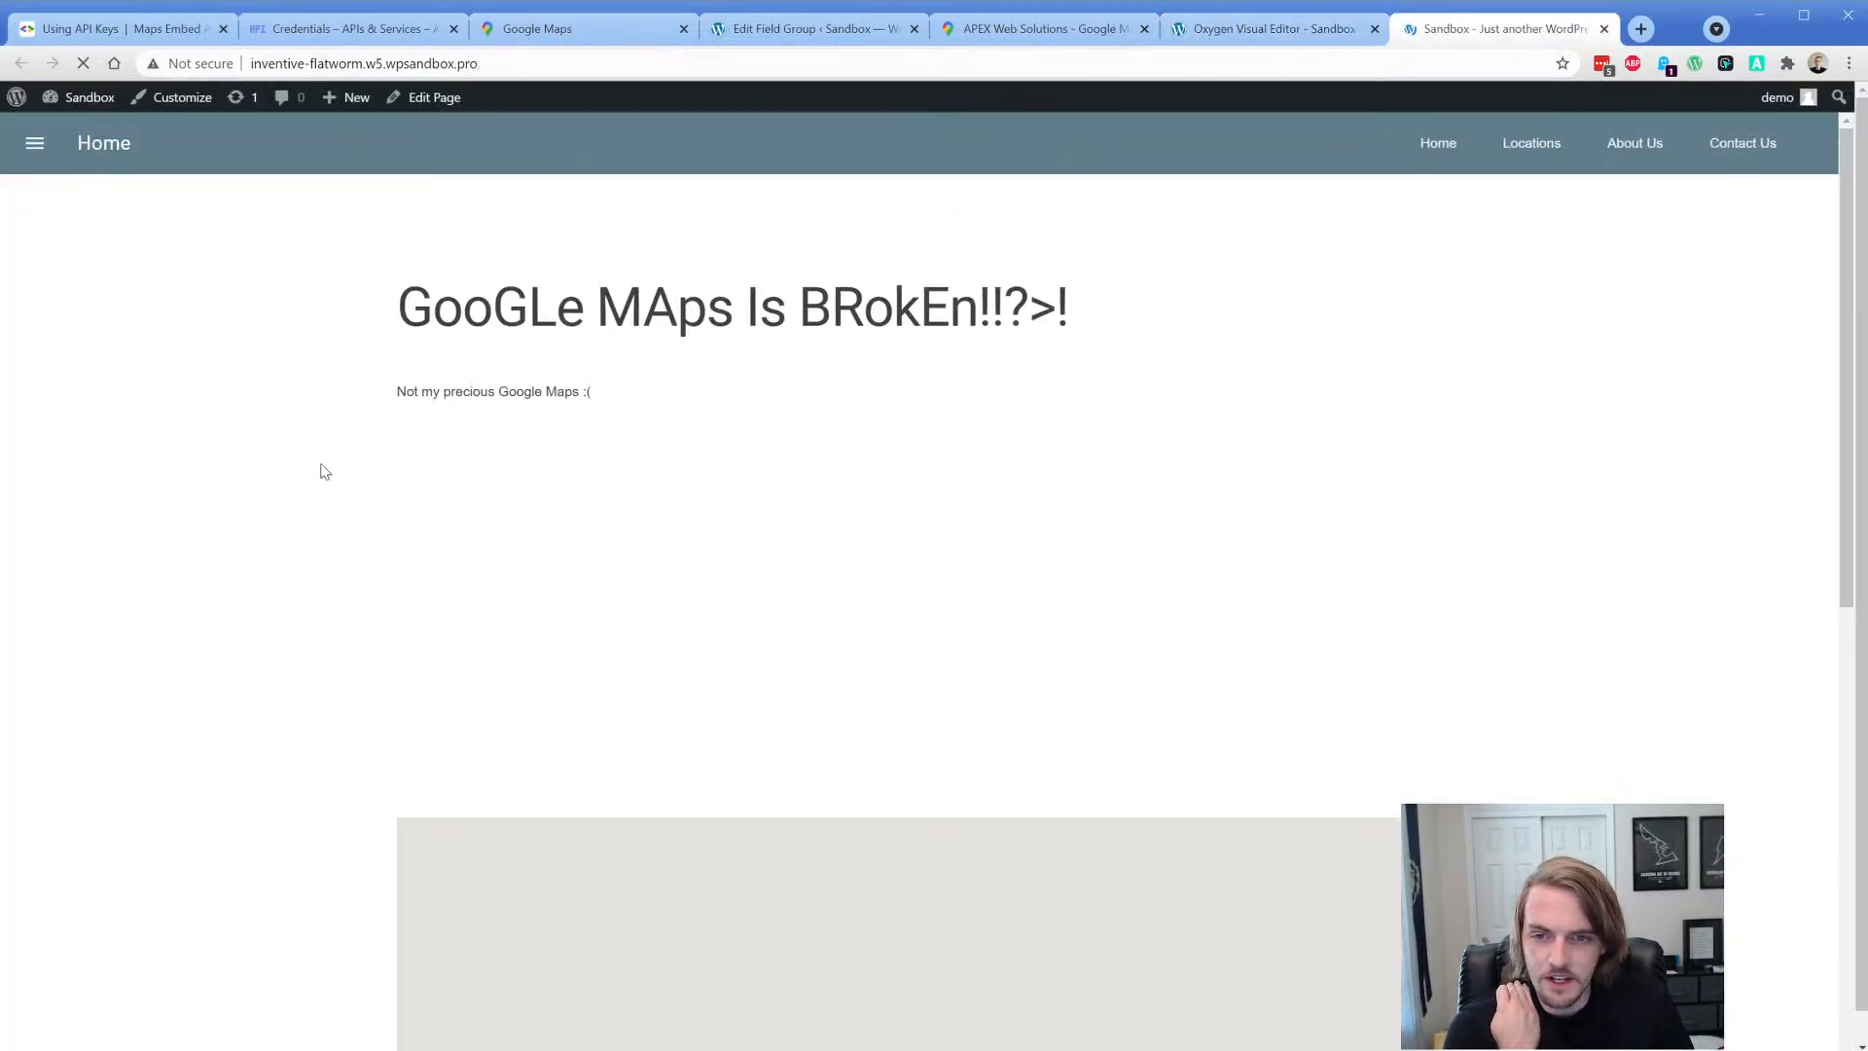
{"action": "scroll", "coordinate": [302, 468], "scroll_direction": "down", "scroll_amount": 8}
{"action": "scroll", "coordinate": [285, 465], "scroll_direction": "down", "scroll_amount": 6}
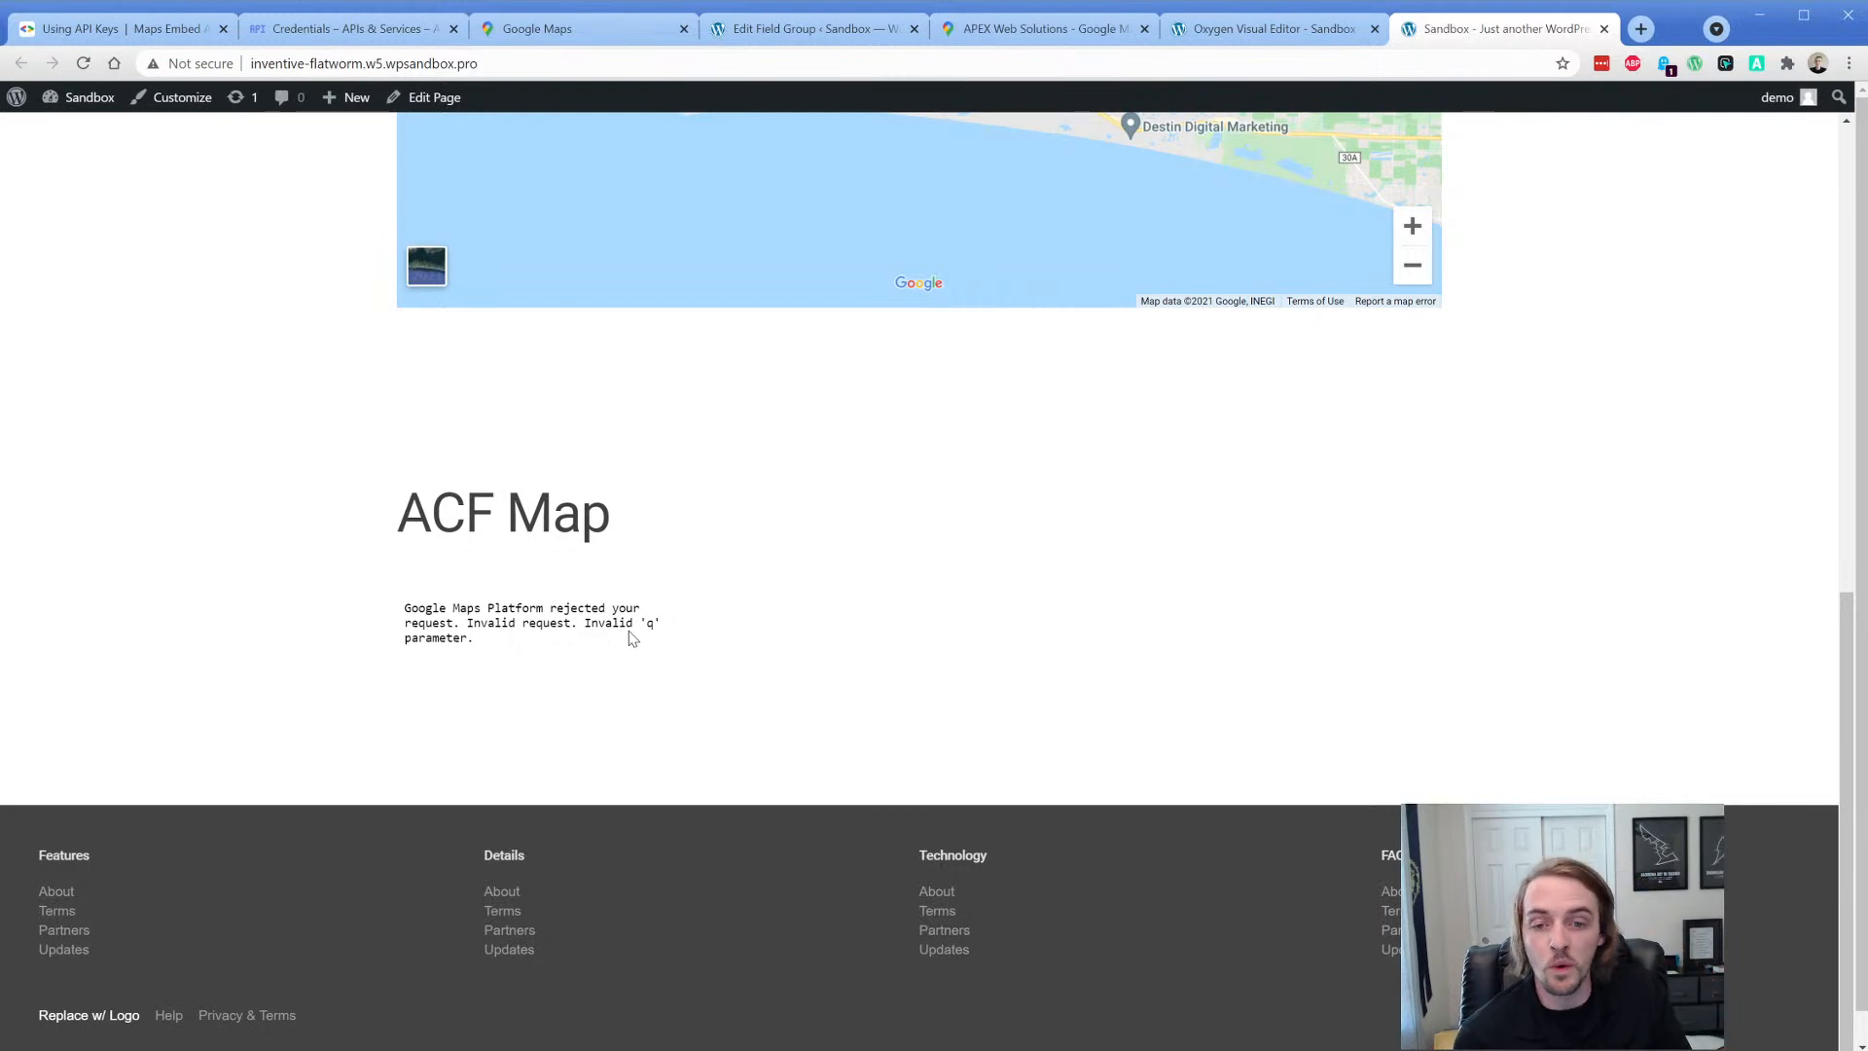
- Back in the Oxygen editor, clear the dynamic data from the ACF map's address
{"action": "left_click", "coordinate": [1213, 39]}
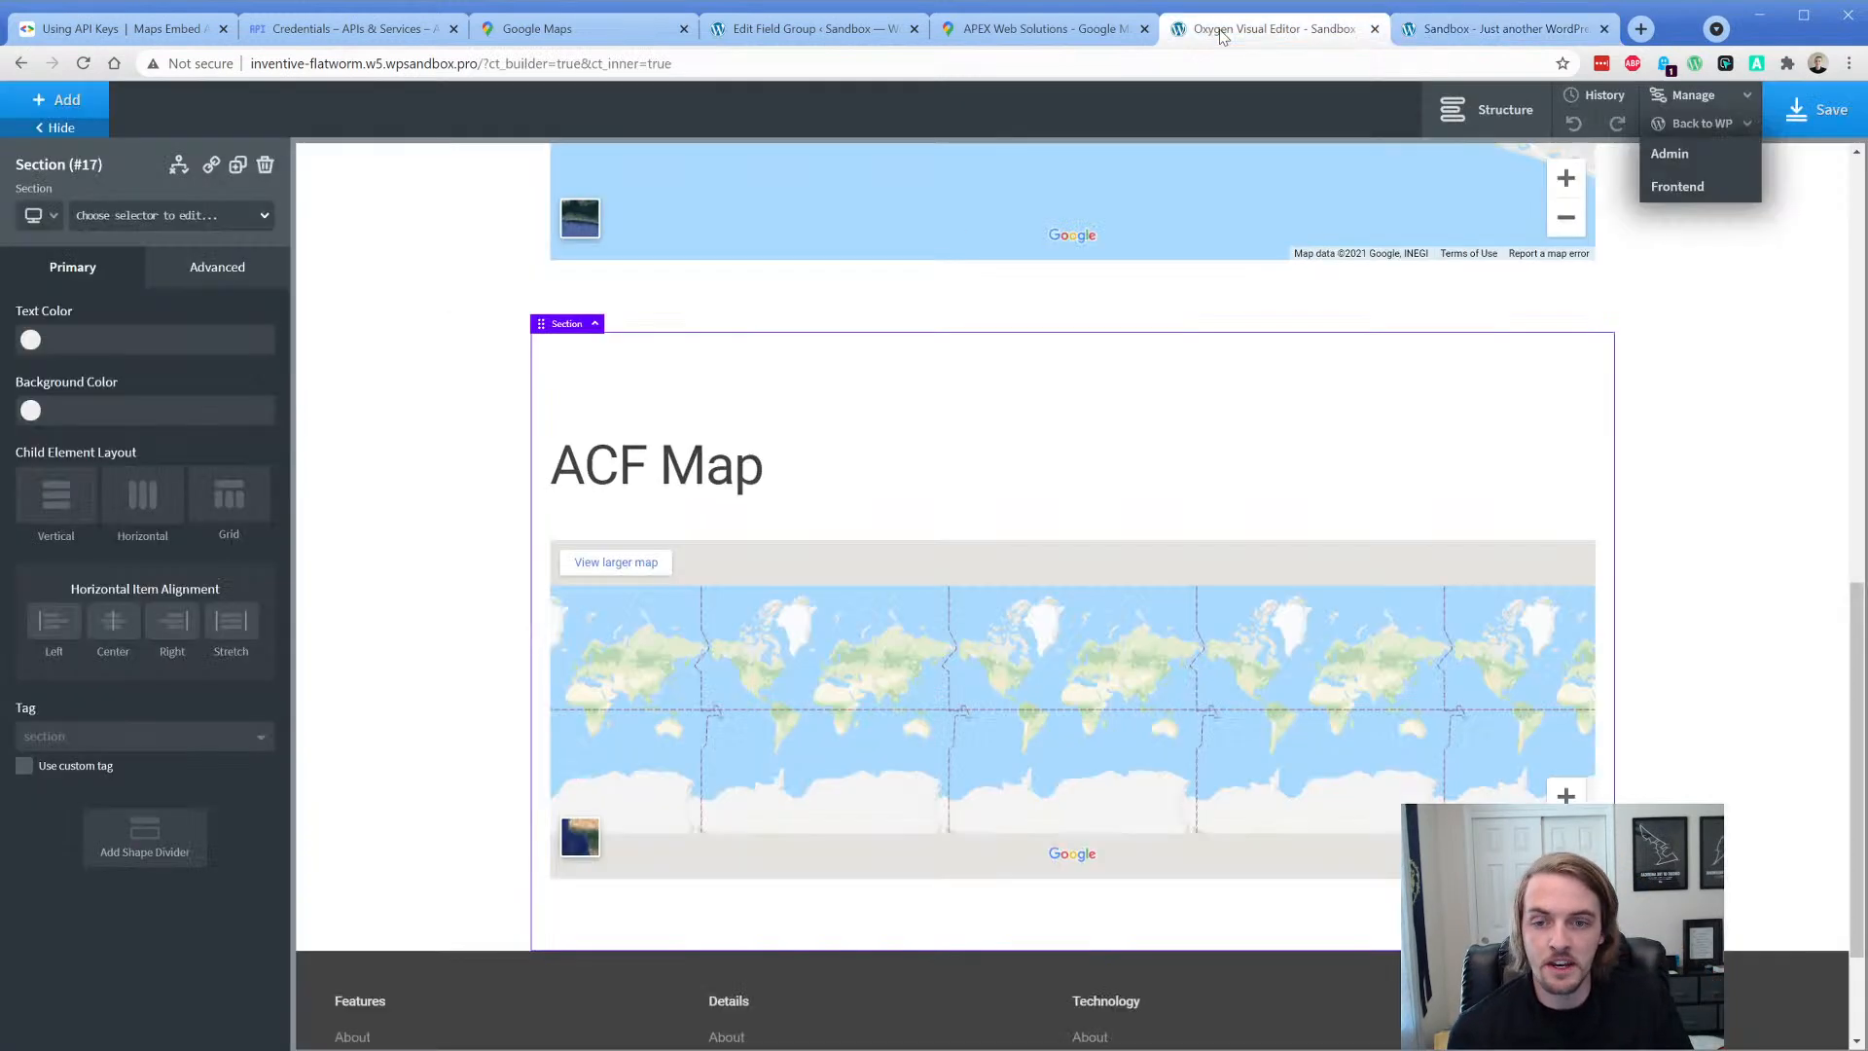
{"action": "left_click", "coordinate": [807, 563]}
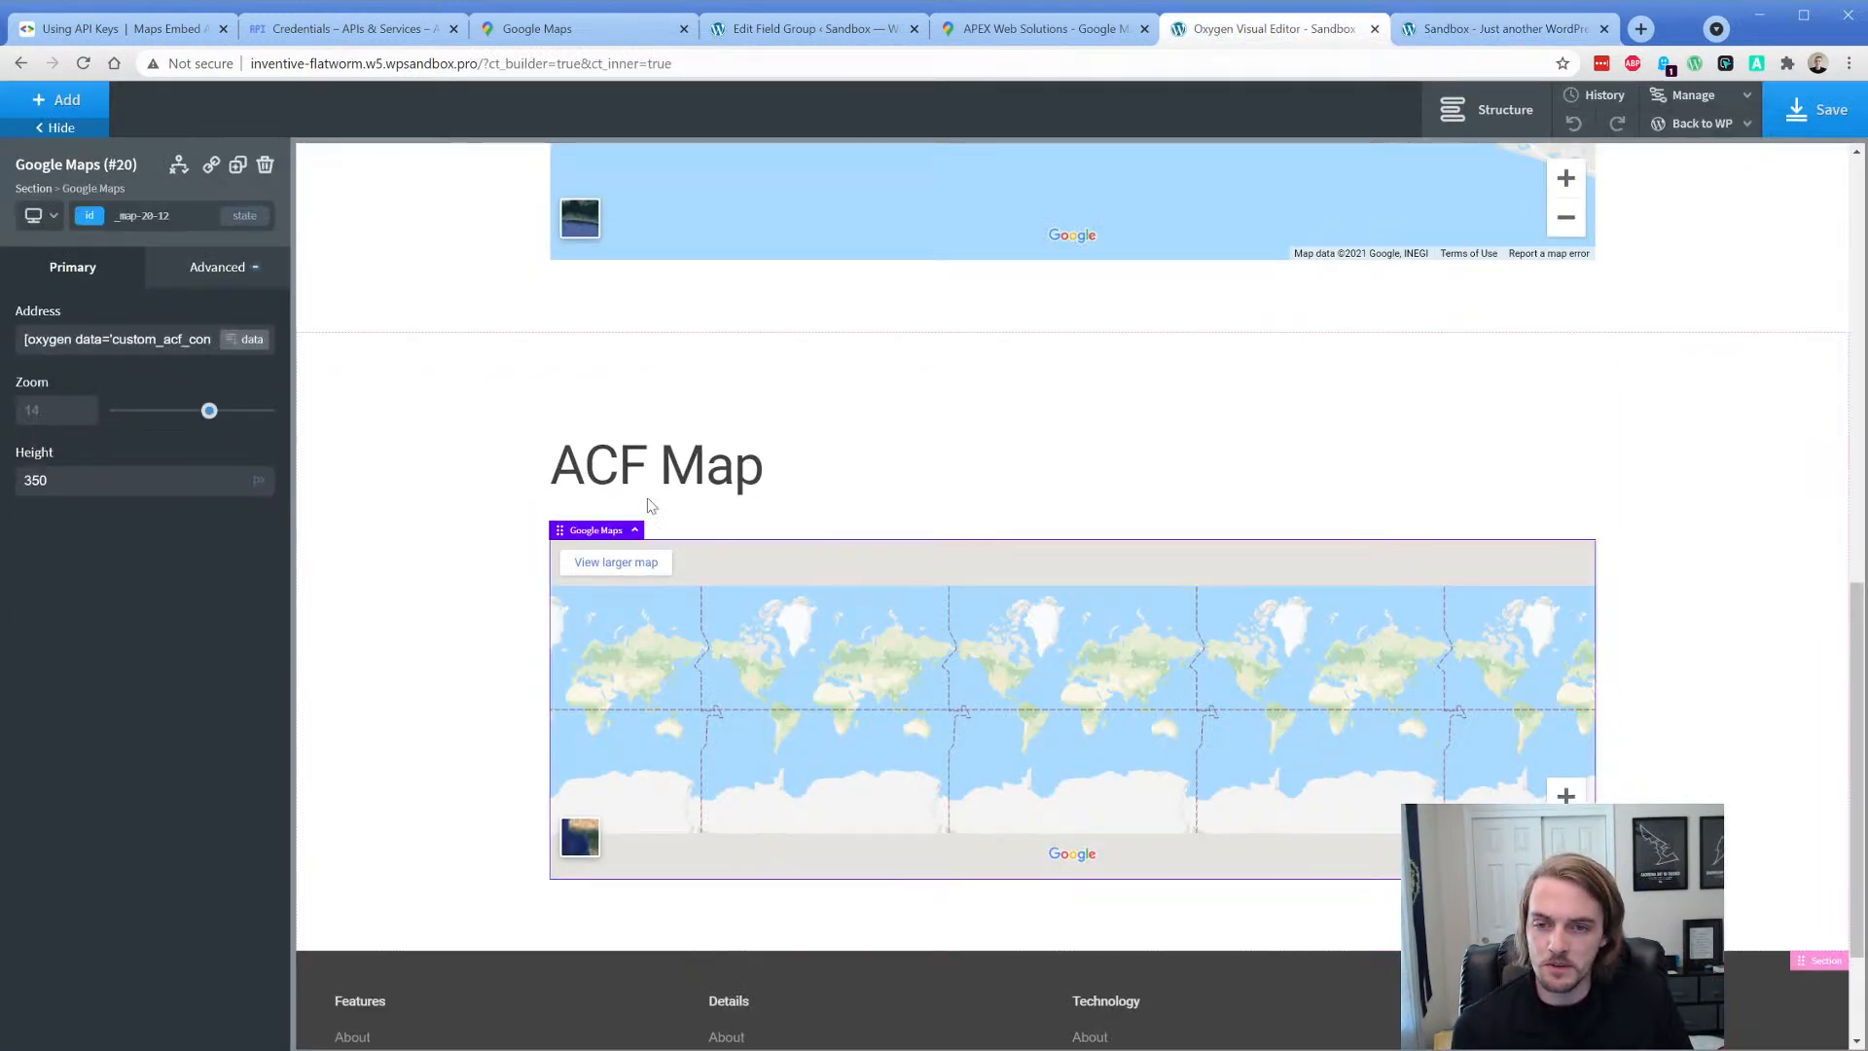
{"action": "triple_click", "coordinate": [112, 338]}
{"action": "key", "text": "BackSpace"}
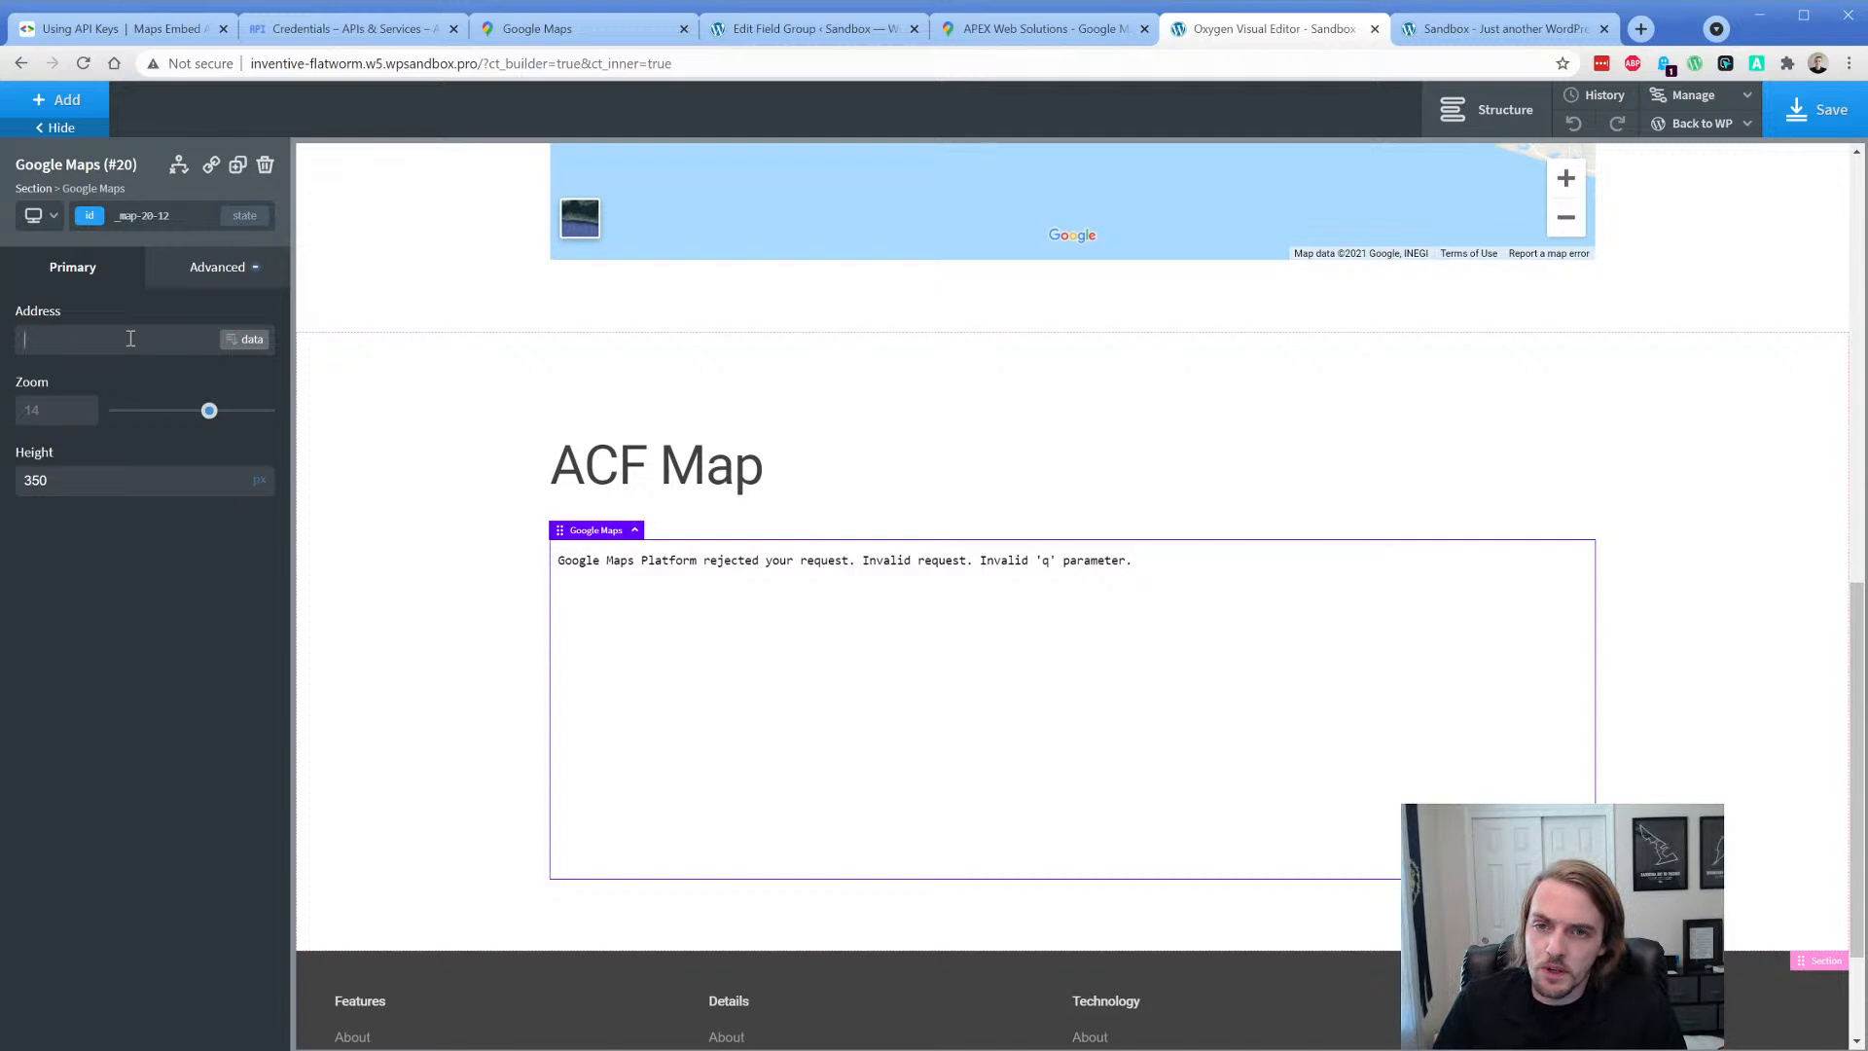
- Review the Address field's Google Map settings in the Map Test field group
{"action": "left_click", "coordinate": [807, 28]}
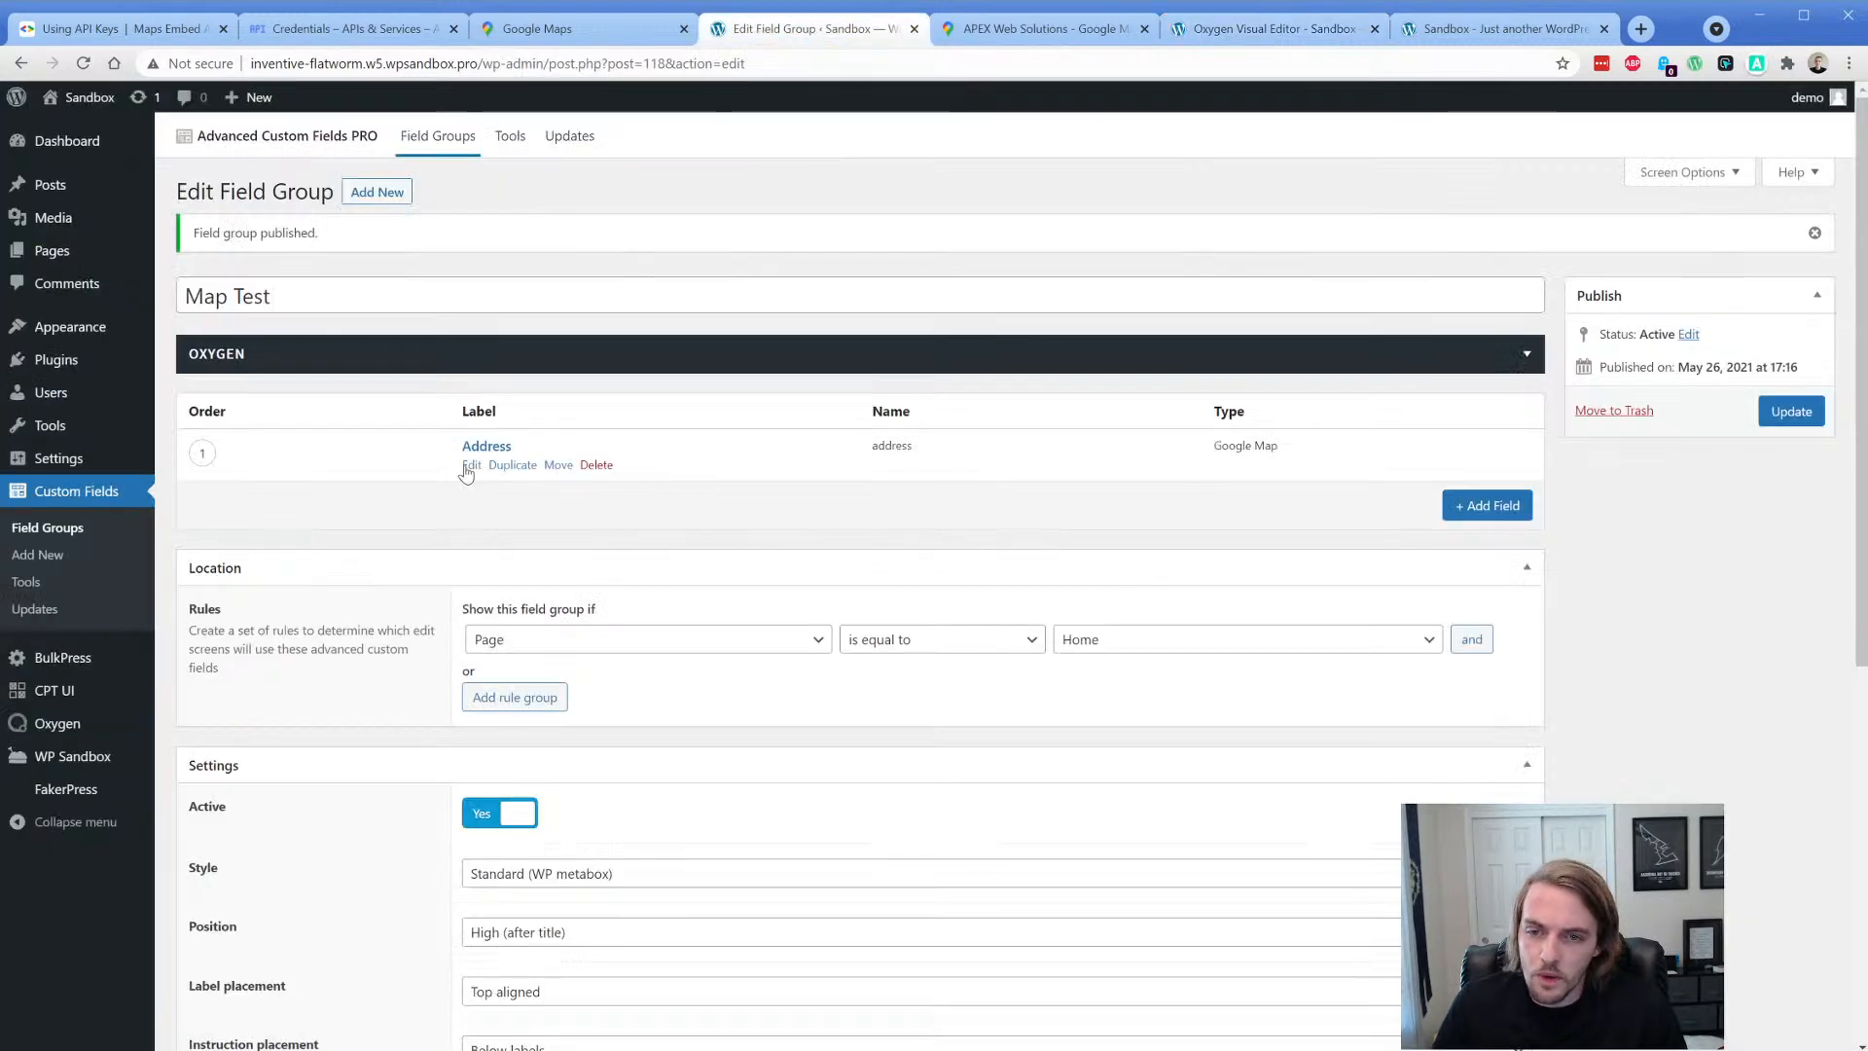
{"action": "left_click", "coordinate": [472, 465]}
{"action": "scroll", "coordinate": [383, 647], "scroll_direction": "down", "scroll_amount": 4}
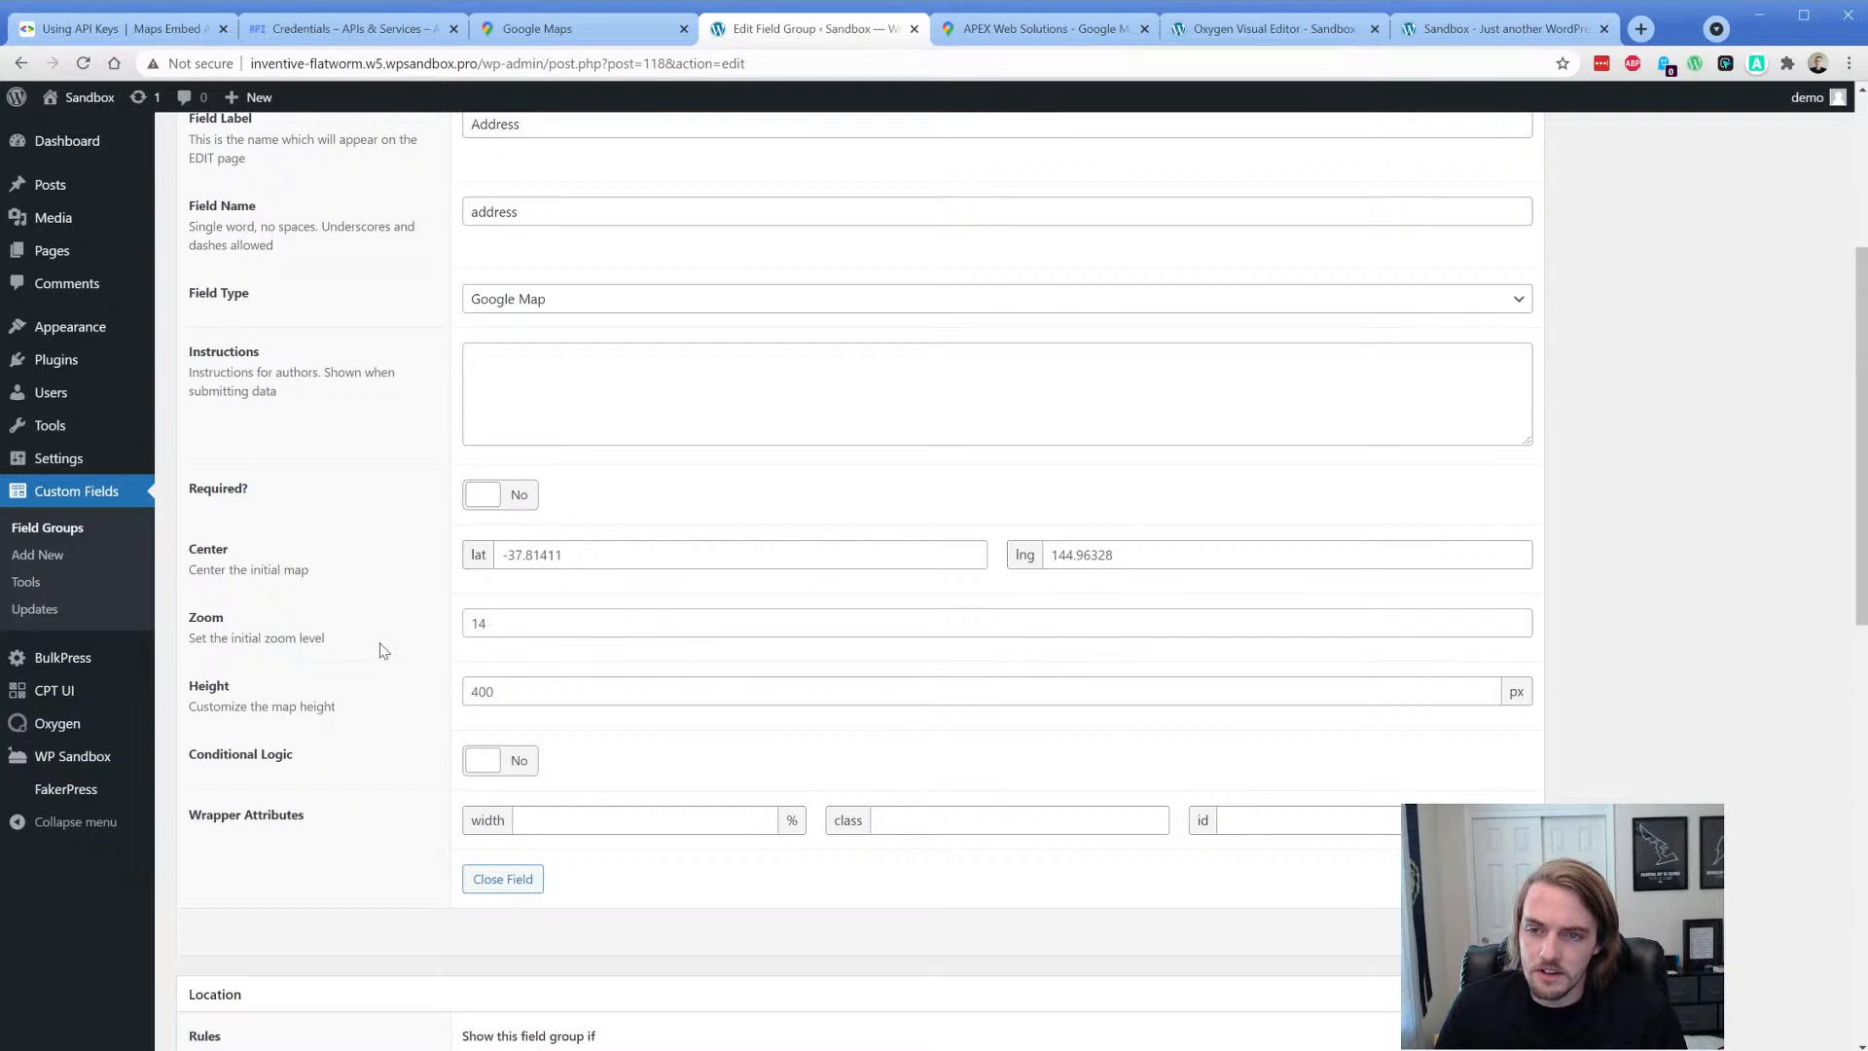
{"action": "scroll", "coordinate": [381, 649], "scroll_direction": "up", "scroll_amount": 2}
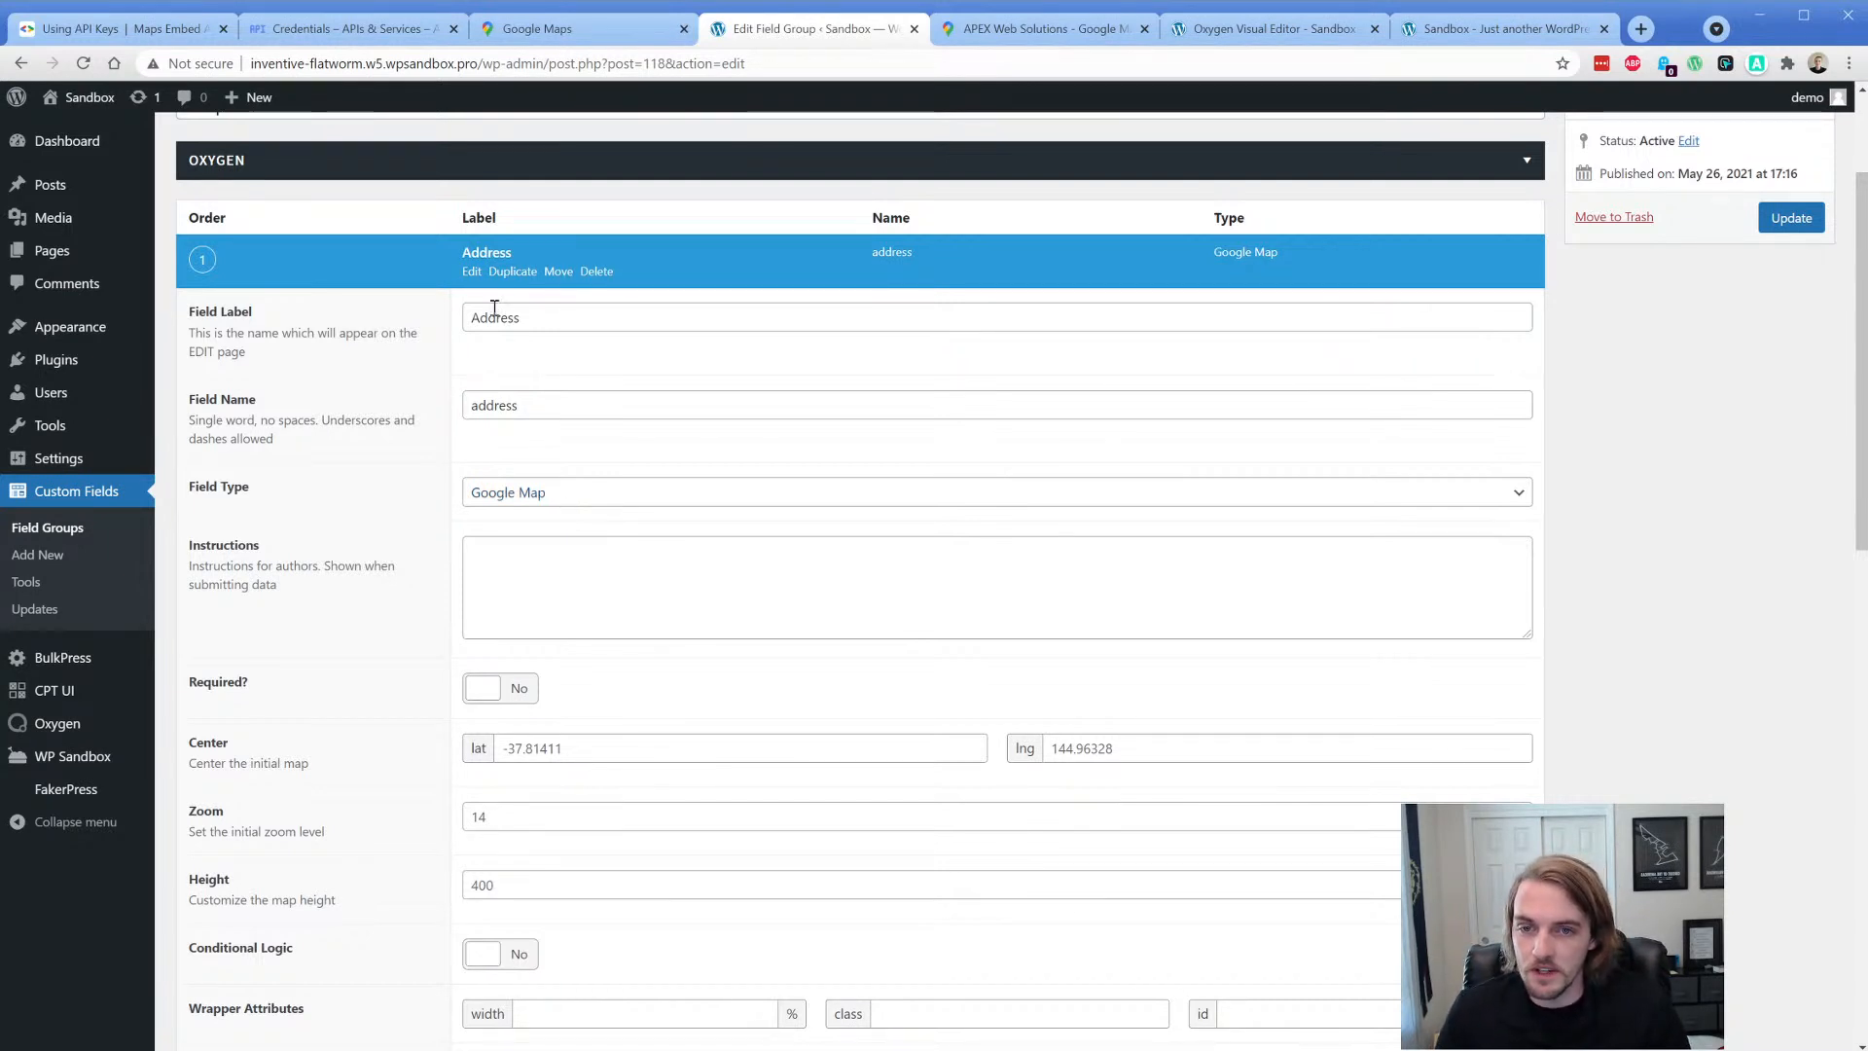
{"action": "left_click", "coordinate": [472, 272]}
{"action": "scroll", "coordinate": [1070, 292], "scroll_direction": "up", "scroll_amount": 2}
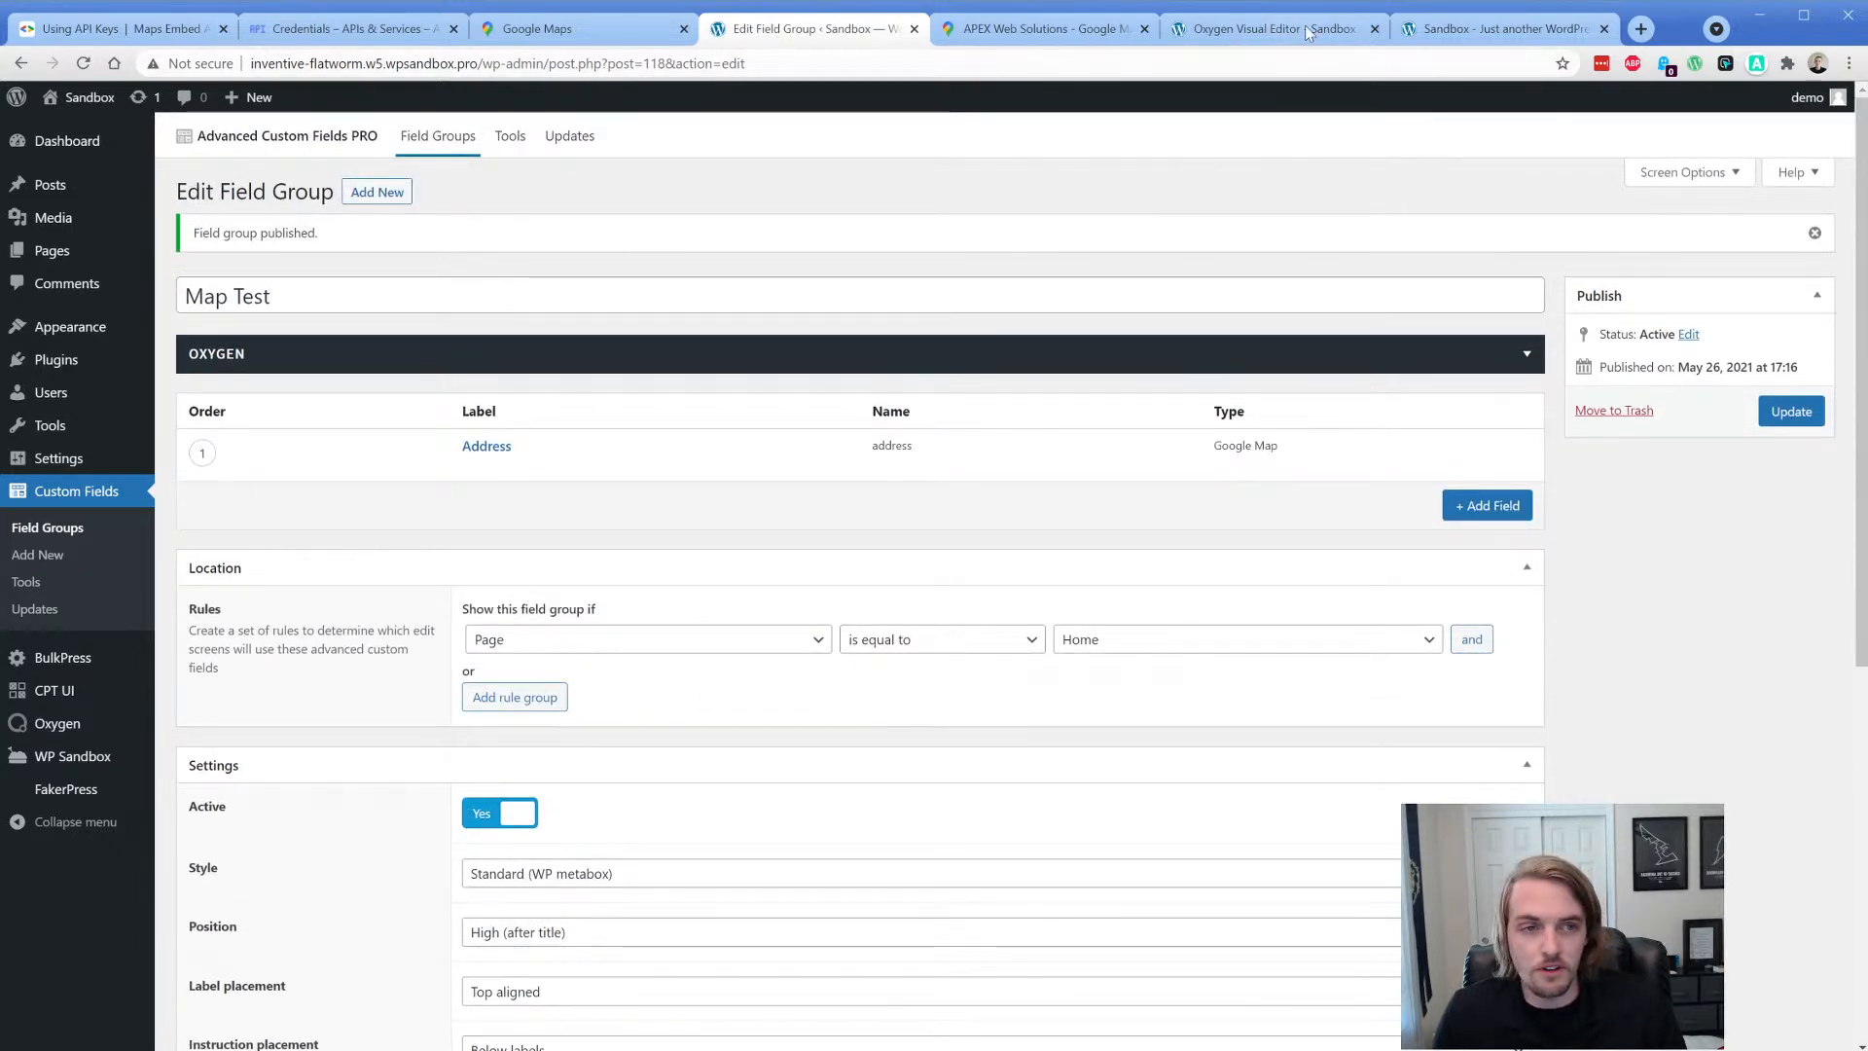
- Return to the Oxygen editor and start inserting a PHP Function Return Value as the ACF map's address
{"action": "left_click", "coordinate": [1498, 29]}
{"action": "left_click", "coordinate": [1249, 31]}
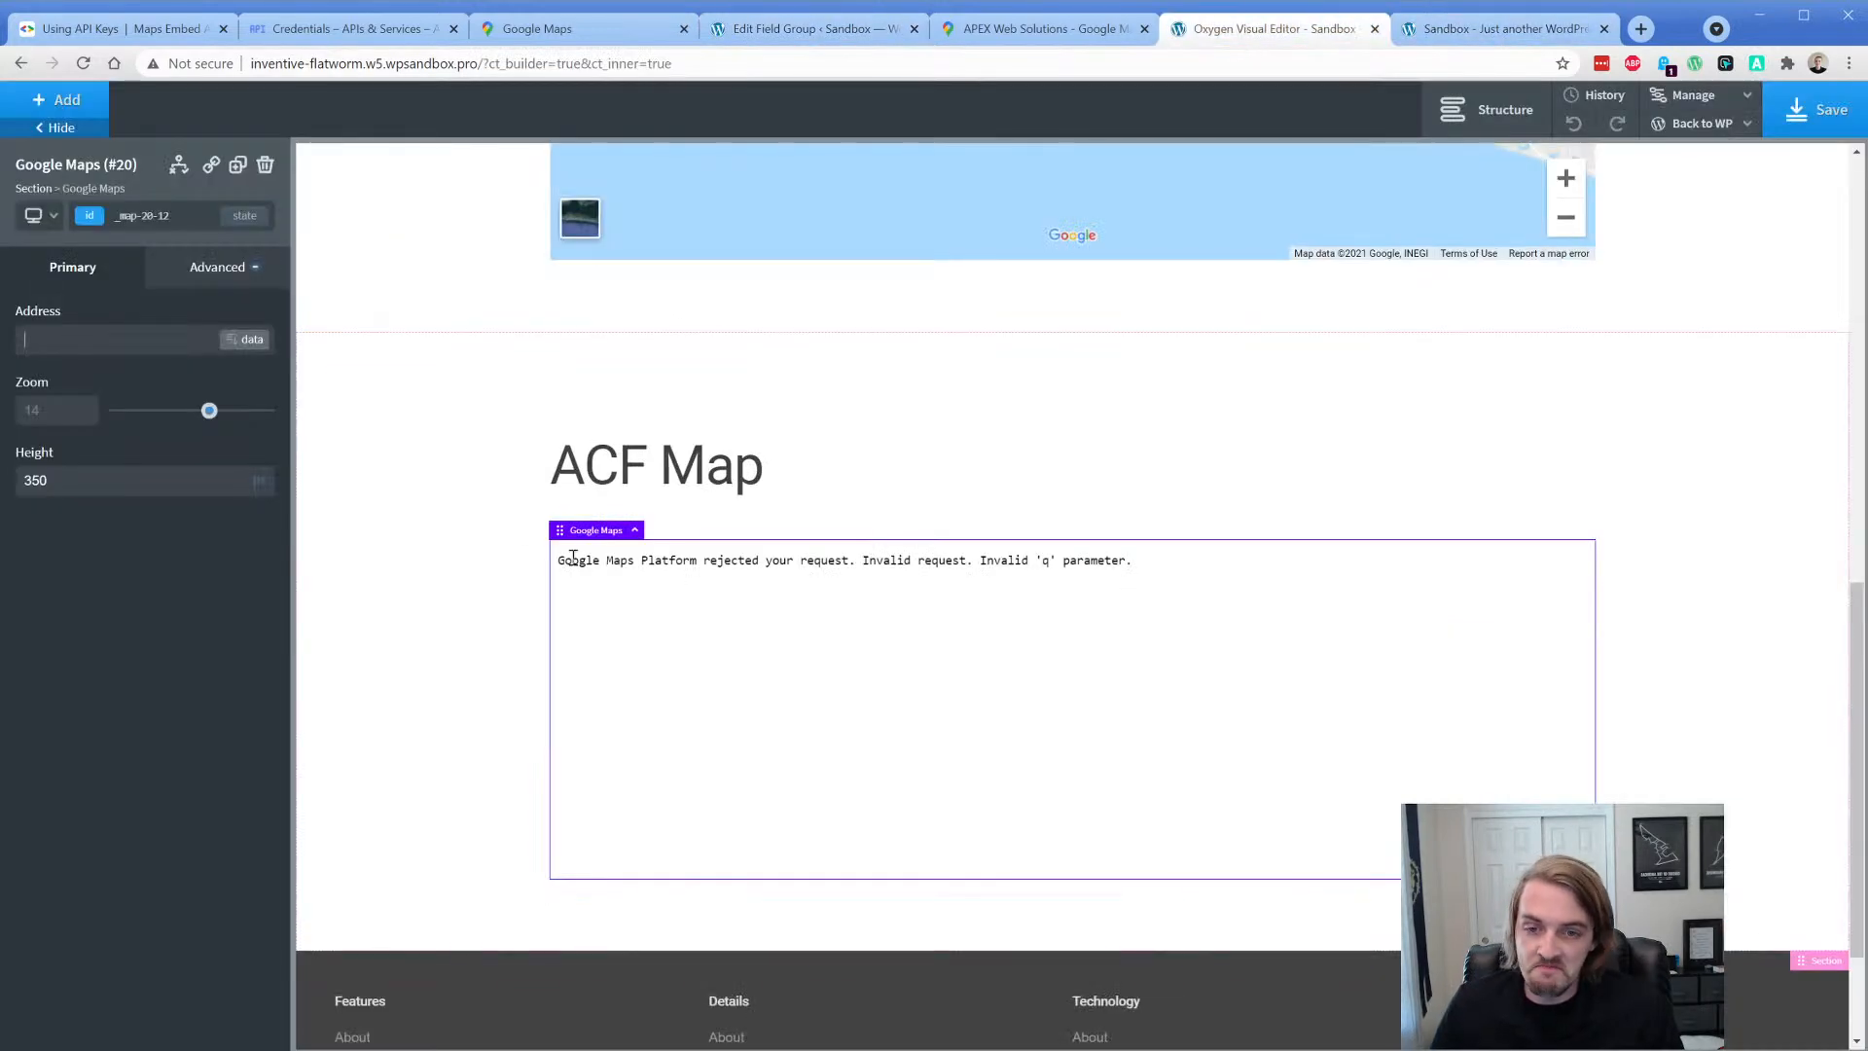
{"action": "left_click", "coordinate": [255, 344]}
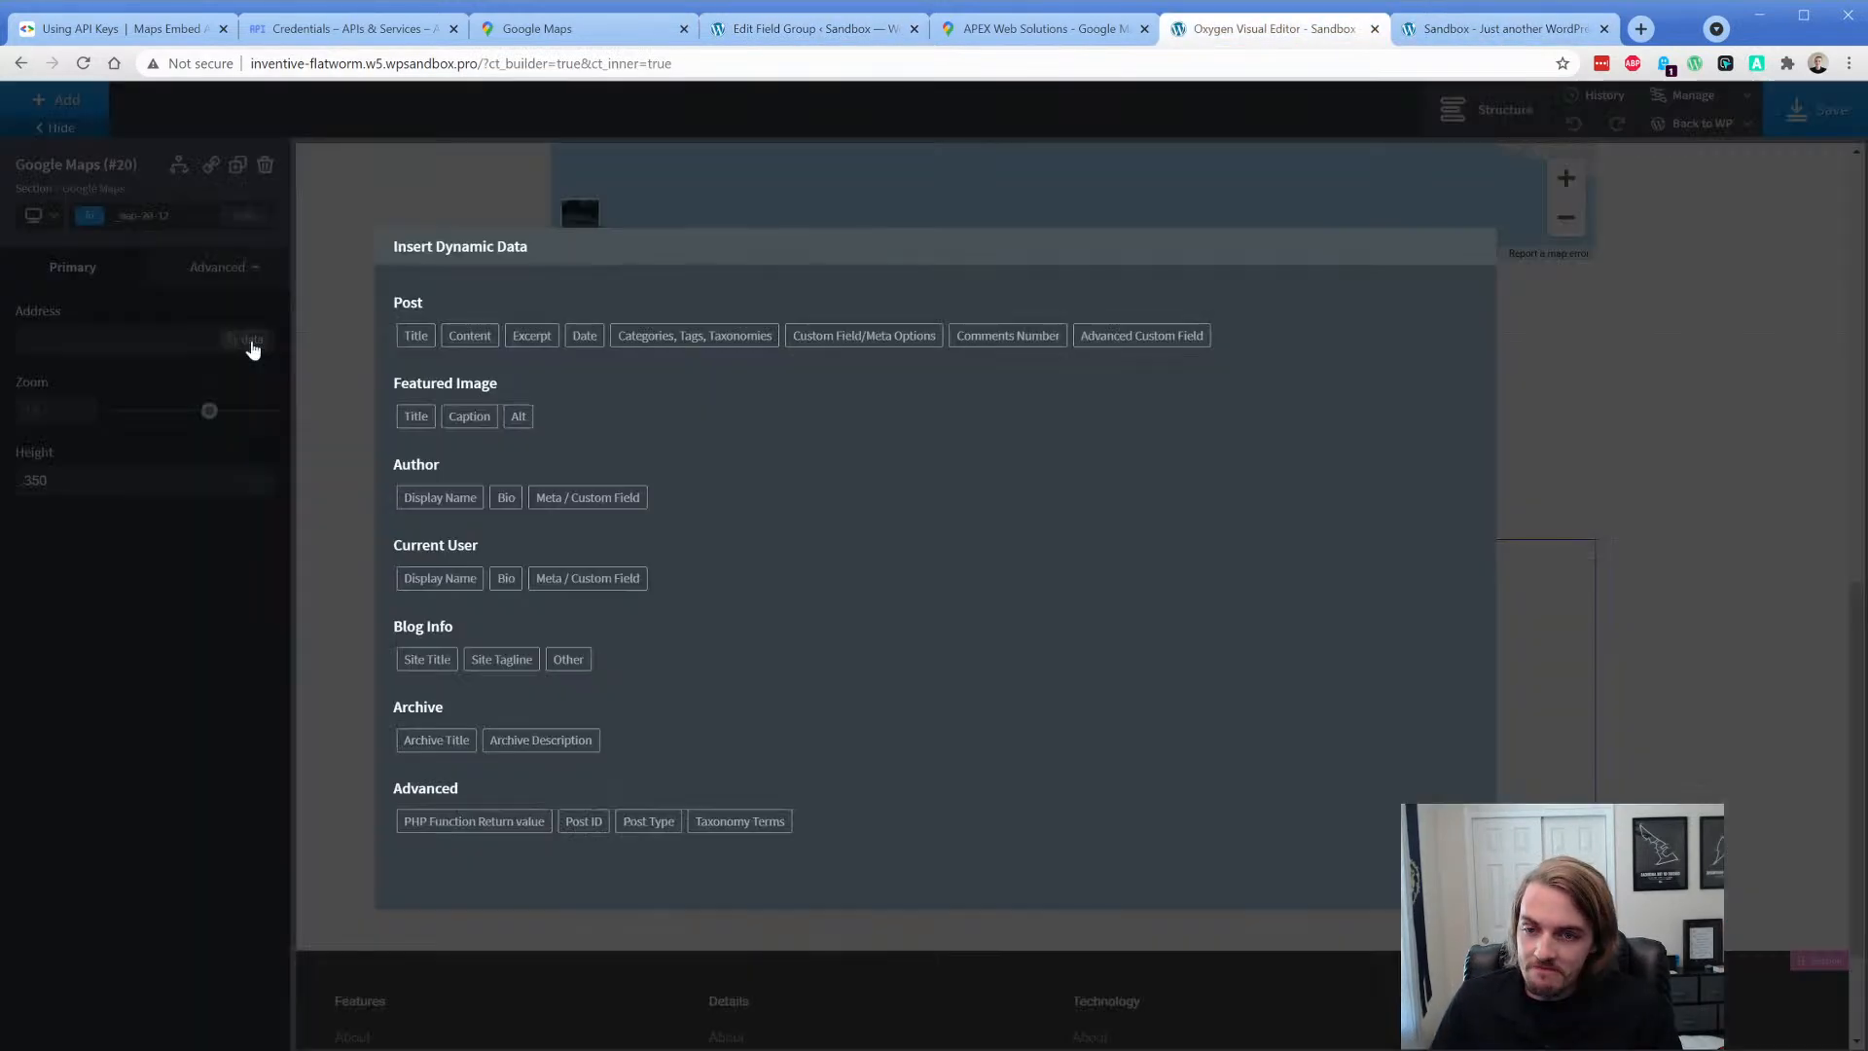
{"action": "left_click", "coordinate": [497, 835]}
{"action": "left_click", "coordinate": [499, 349]}
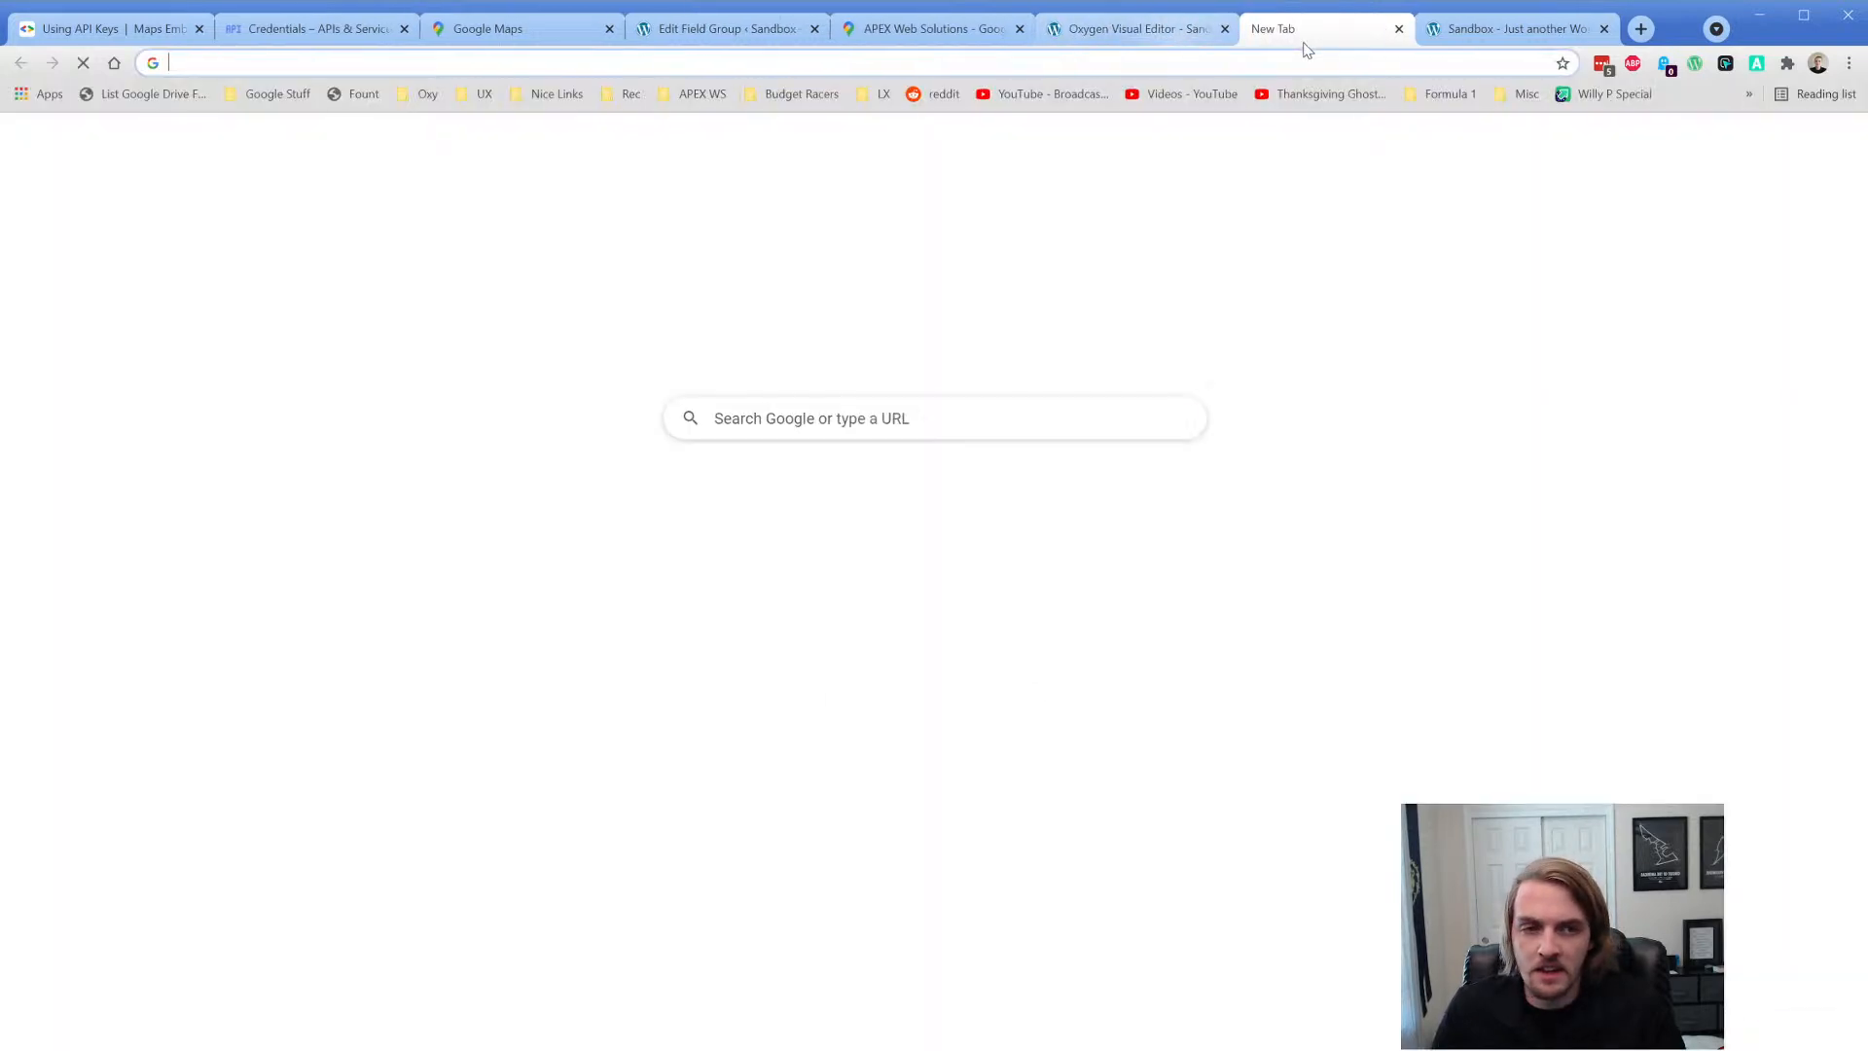
- Search Google in a new tab for "php map field address" and refine the search by adding "acf"
{"action": "key", "text": "ctrl+t"}
{"action": "type", "text": "php ma"}
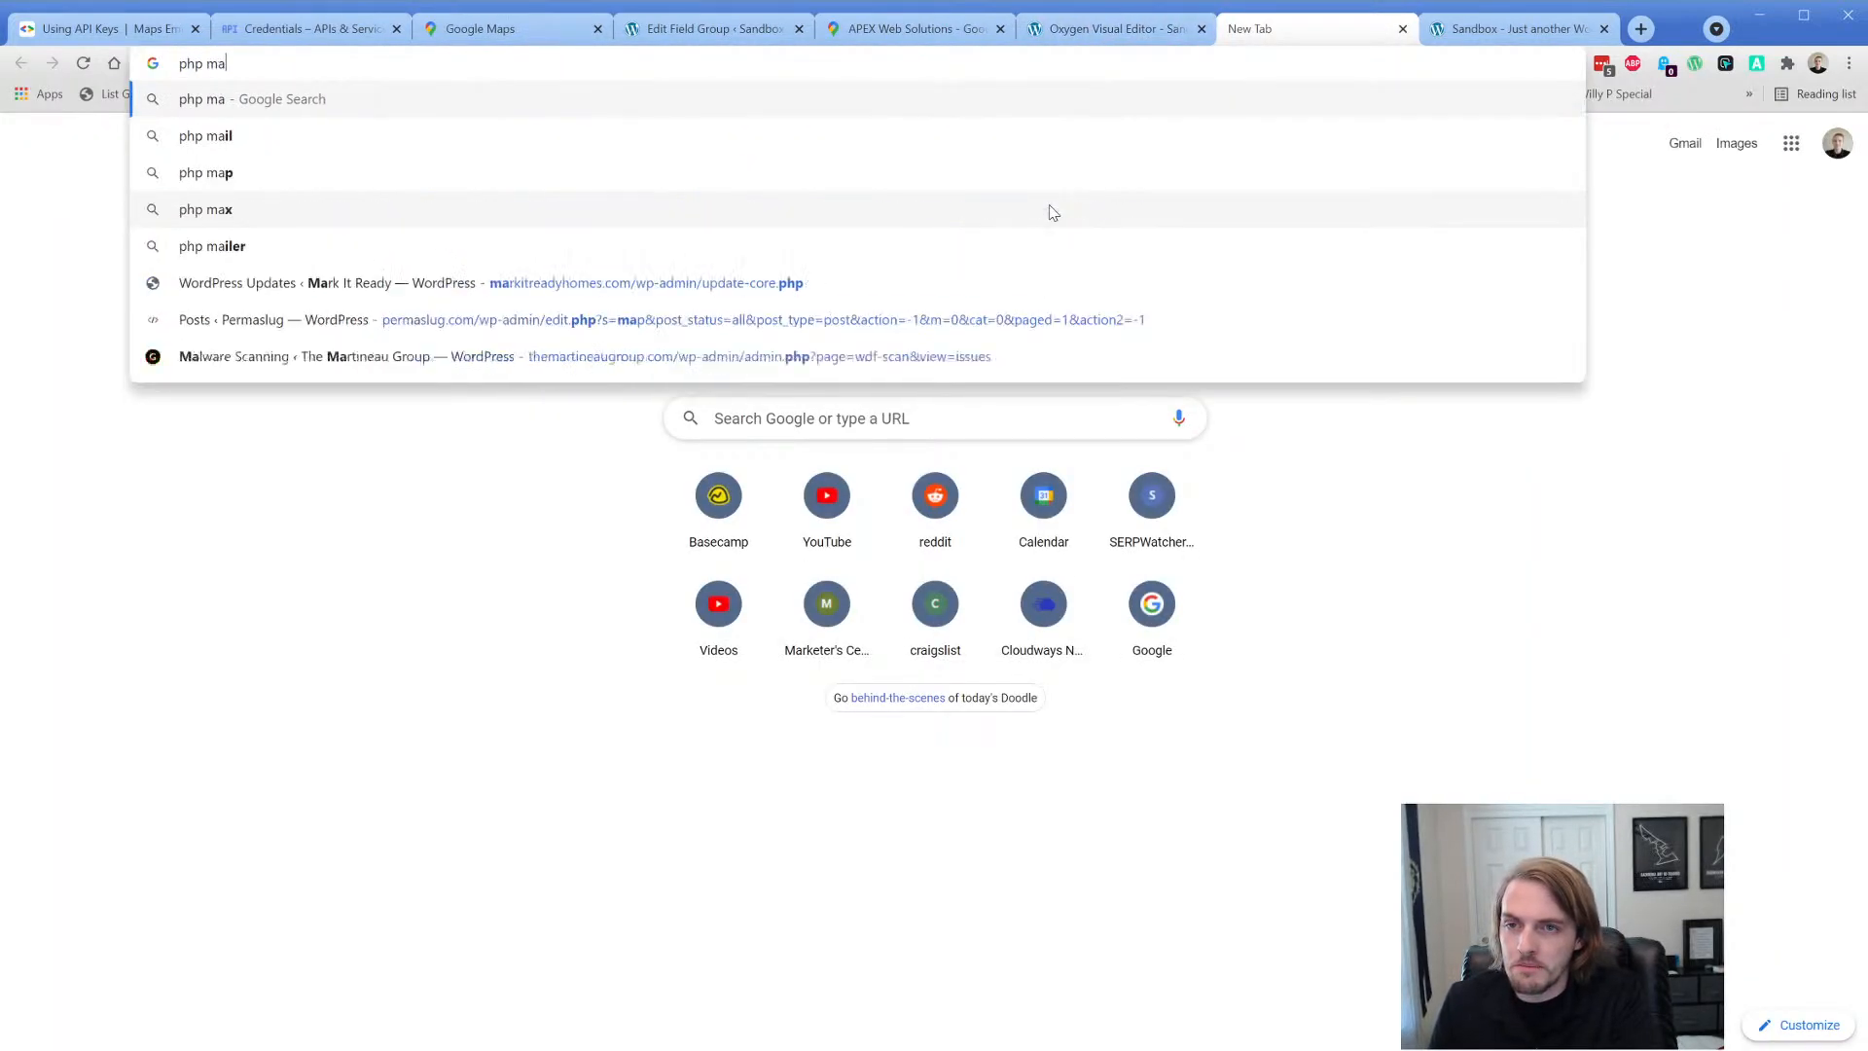
{"action": "type", "text": "p field address"}
{"action": "key", "text": "Return"}
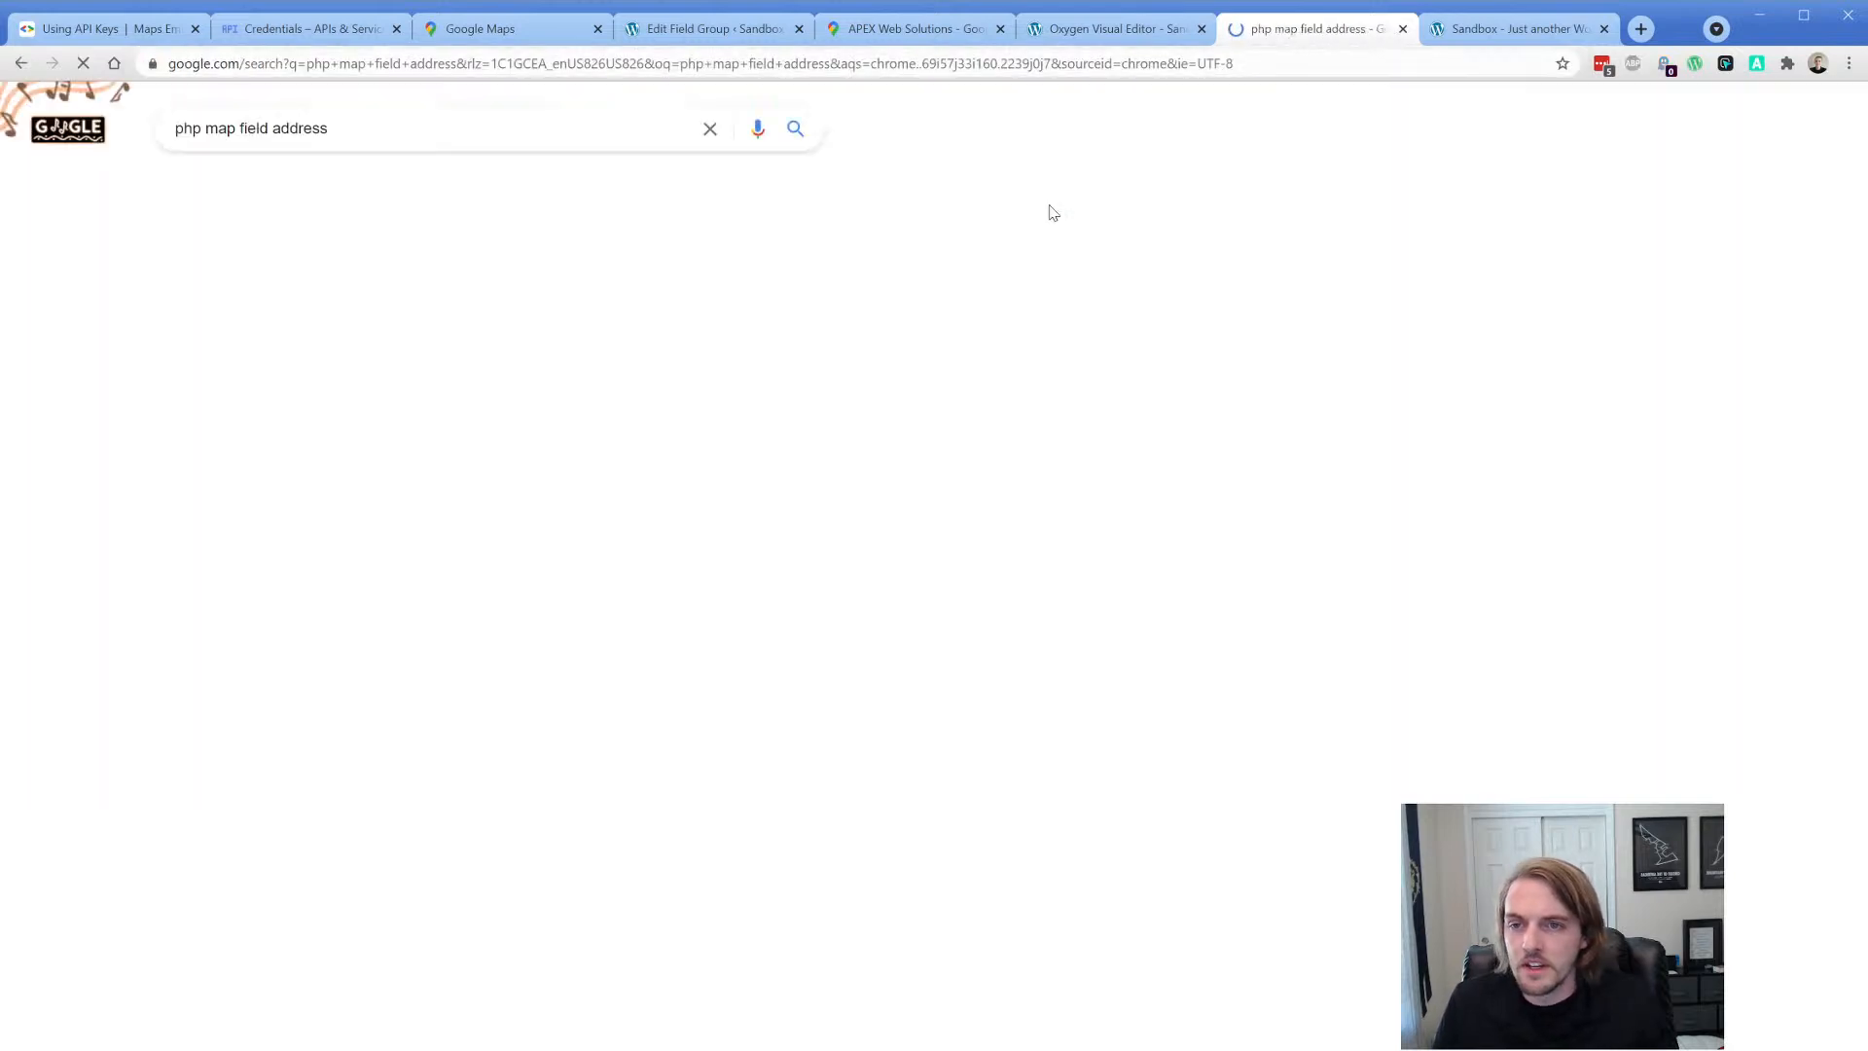
{"action": "left_click", "coordinate": [407, 142]}
{"action": "type", "text": "acf"}
{"action": "key", "text": "Return"}
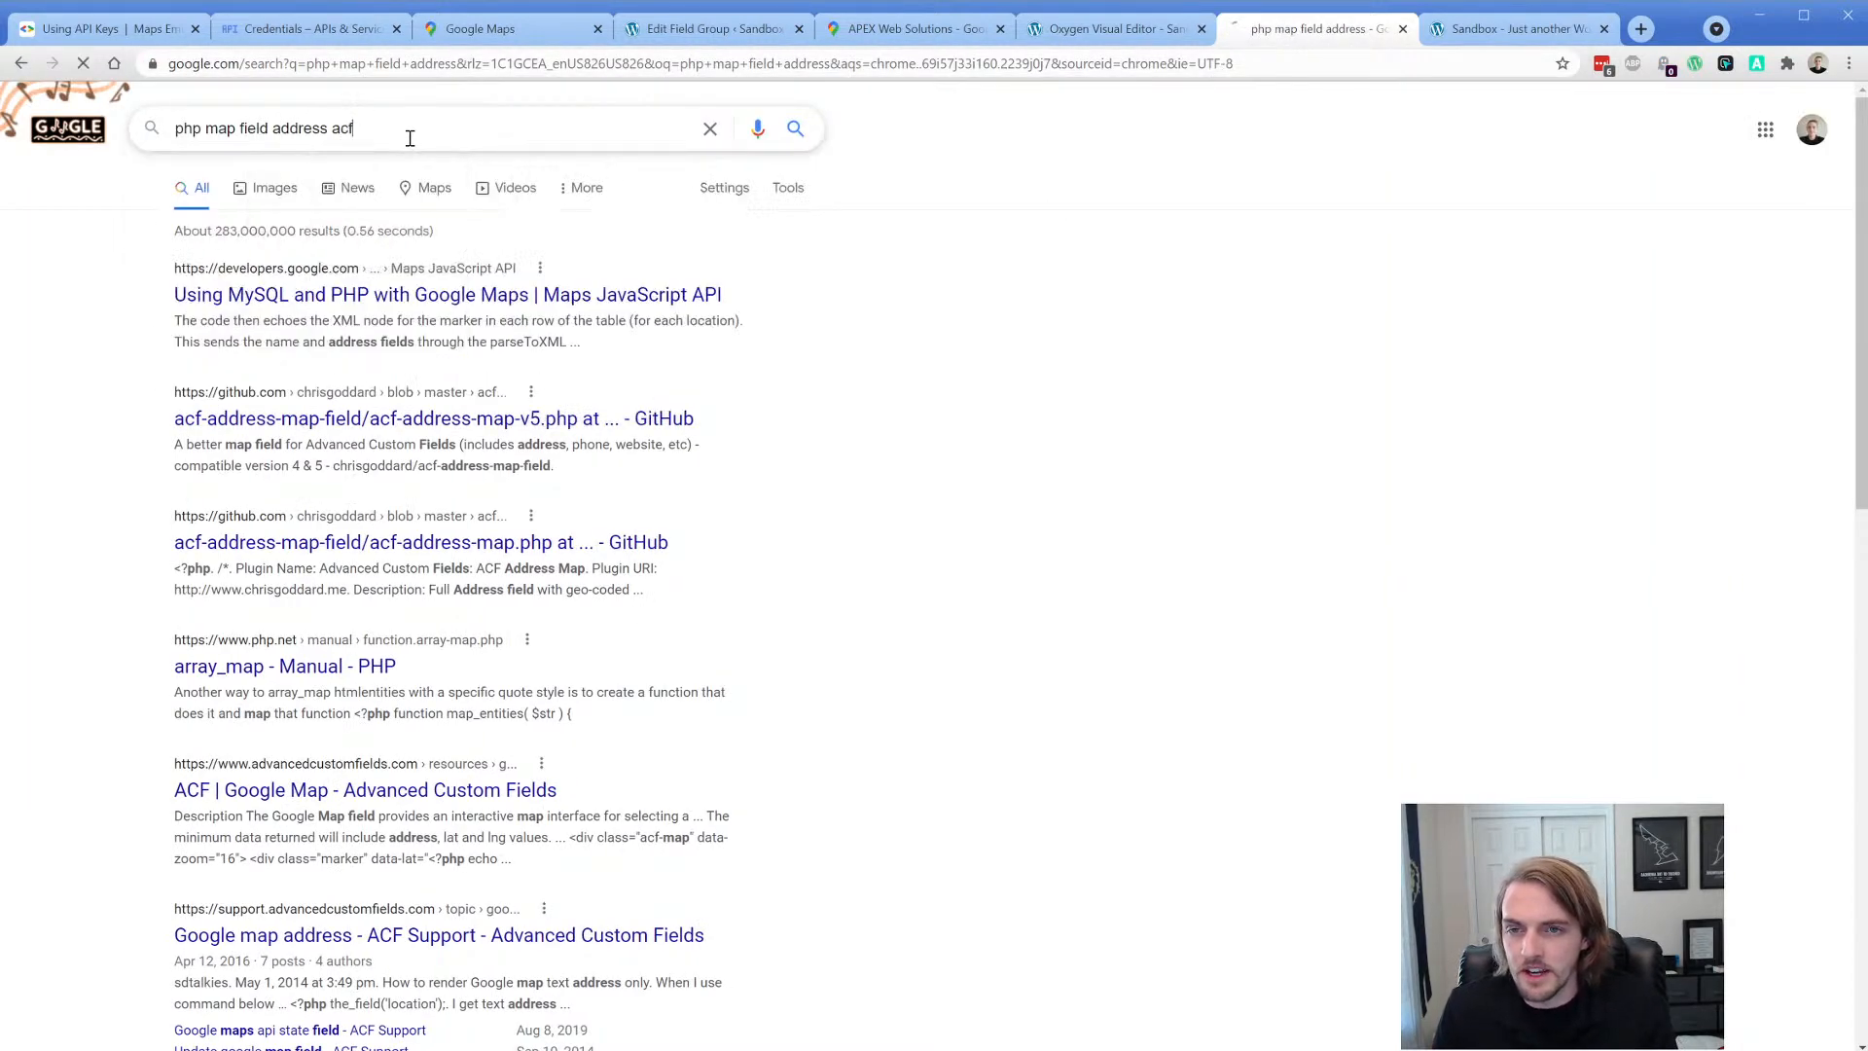
- Open the ACF Google Map documentation and the "Google map address" support thread in new tabs, and read the thread's code suggestions
{"action": "middle_click", "coordinate": [321, 294]}
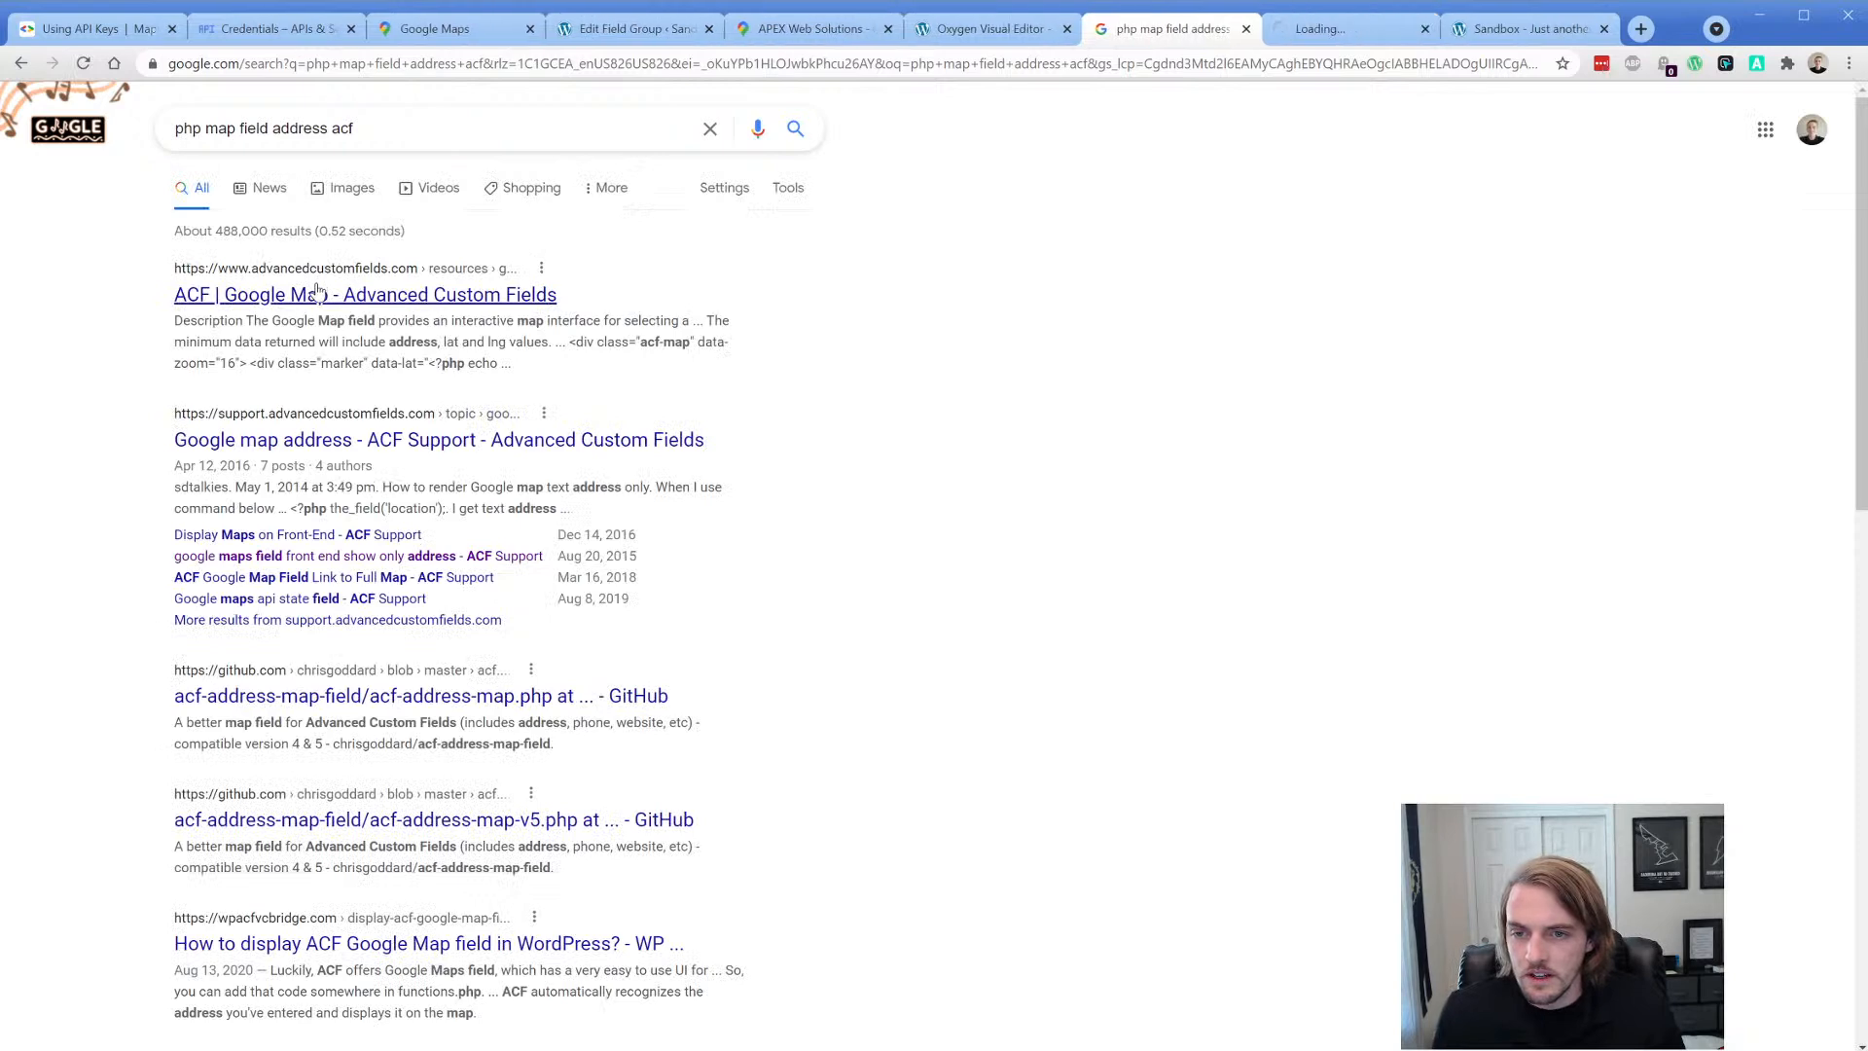
{"action": "middle_click", "coordinate": [324, 440]}
{"action": "left_click", "coordinate": [1353, 30]}
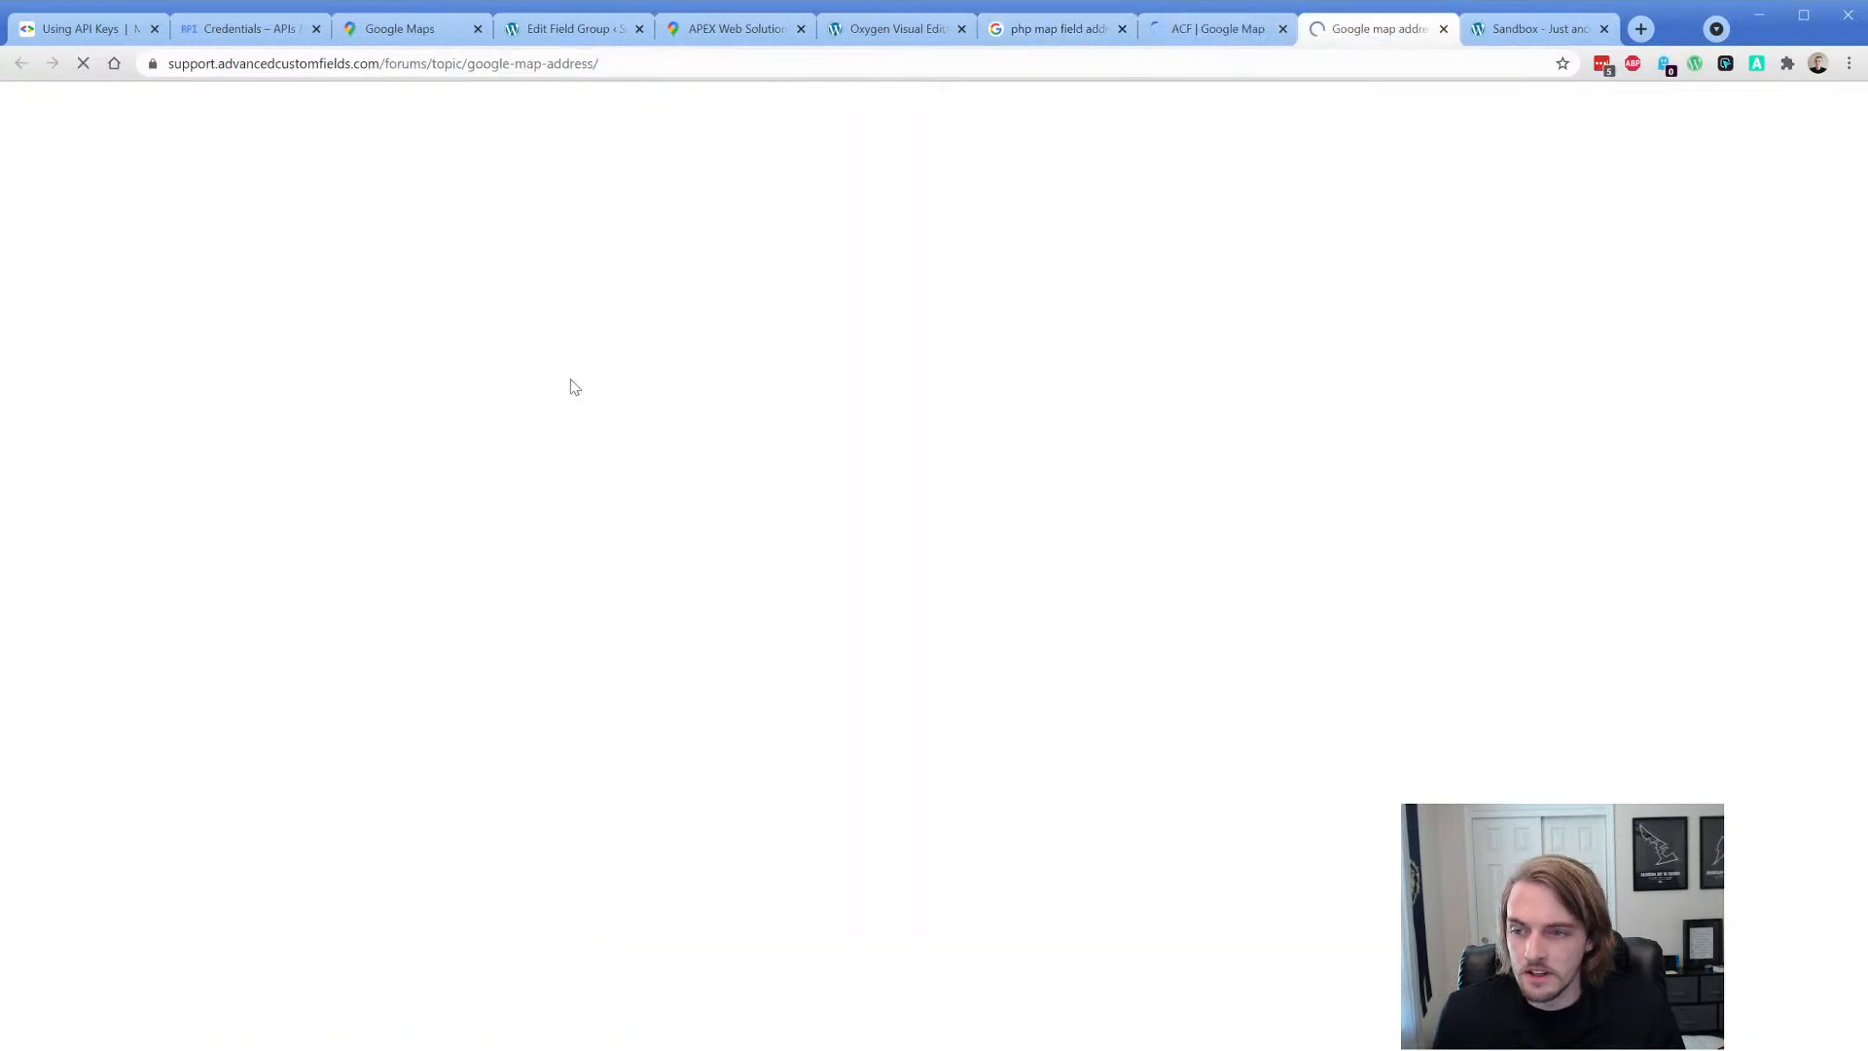
{"action": "scroll", "coordinate": [446, 426], "scroll_direction": "down", "scroll_amount": 8}
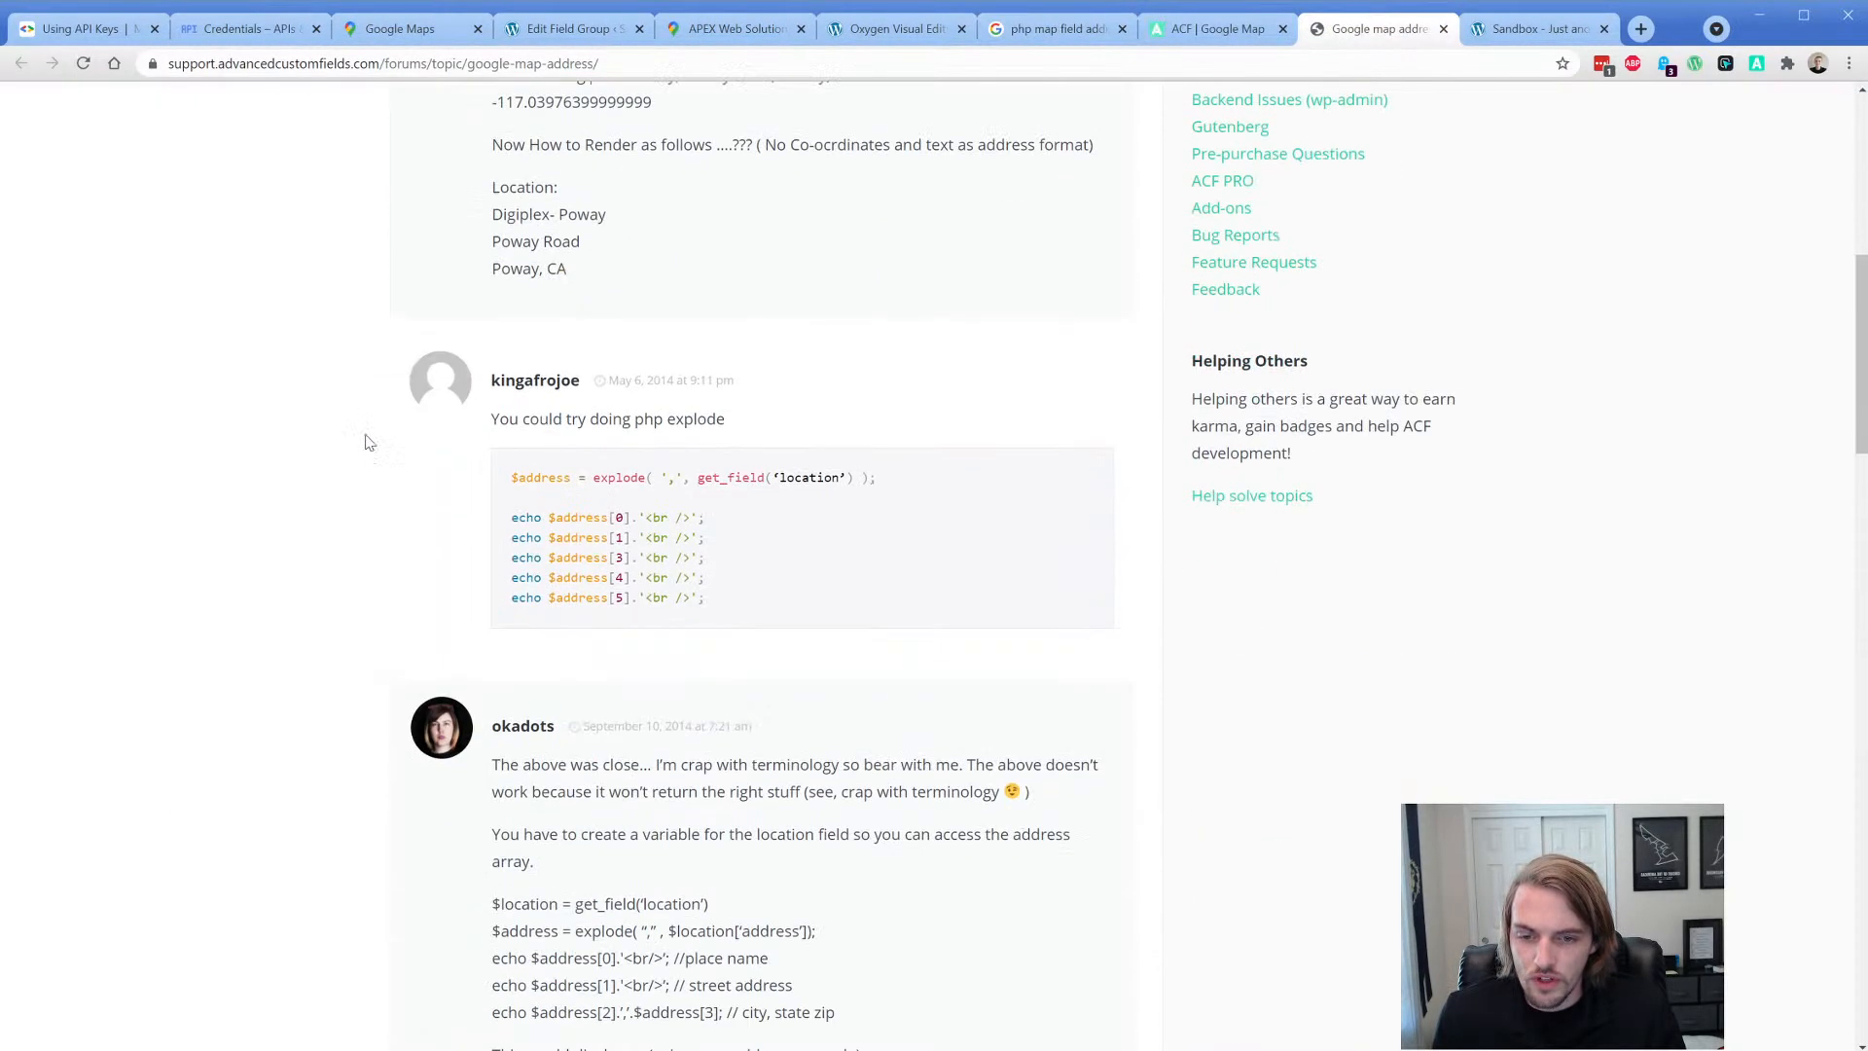
{"action": "scroll", "coordinate": [368, 443], "scroll_direction": "down", "scroll_amount": 15}
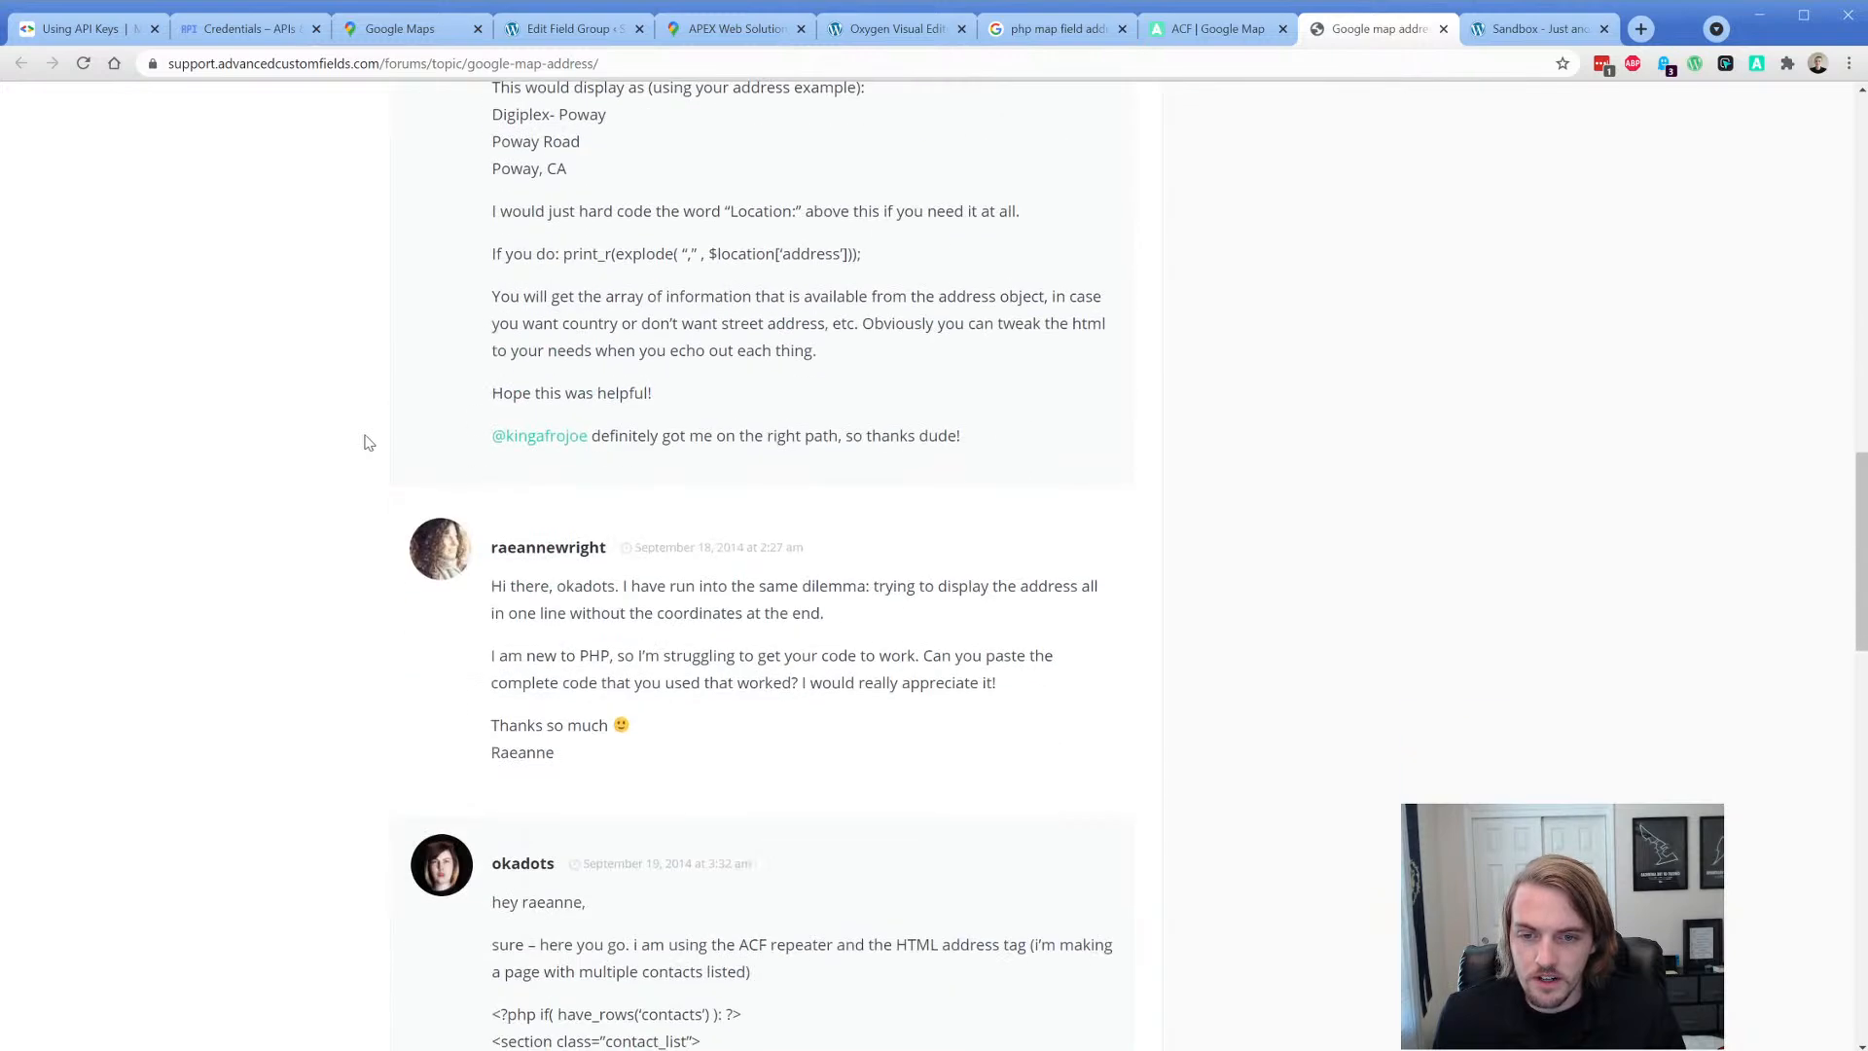
{"action": "scroll", "coordinate": [365, 448], "scroll_direction": "down", "scroll_amount": 6}
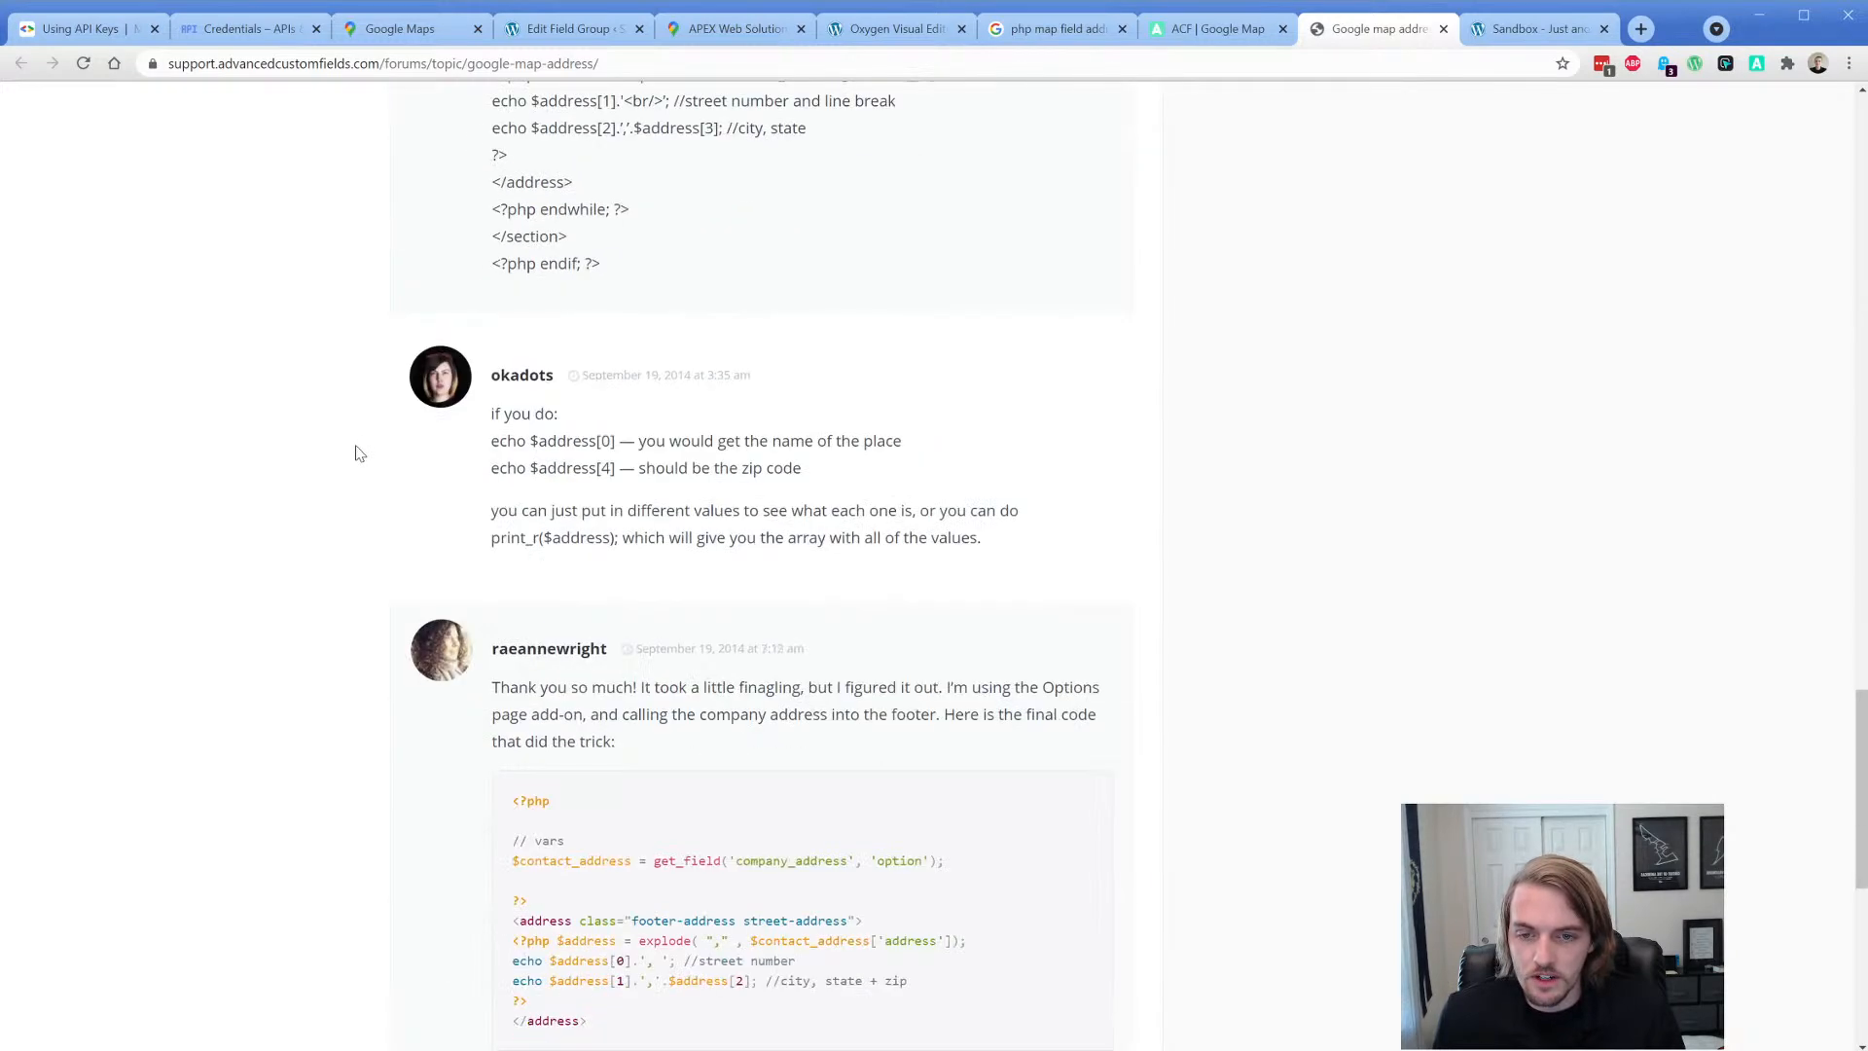
{"action": "scroll", "coordinate": [360, 454], "scroll_direction": "down", "scroll_amount": 2}
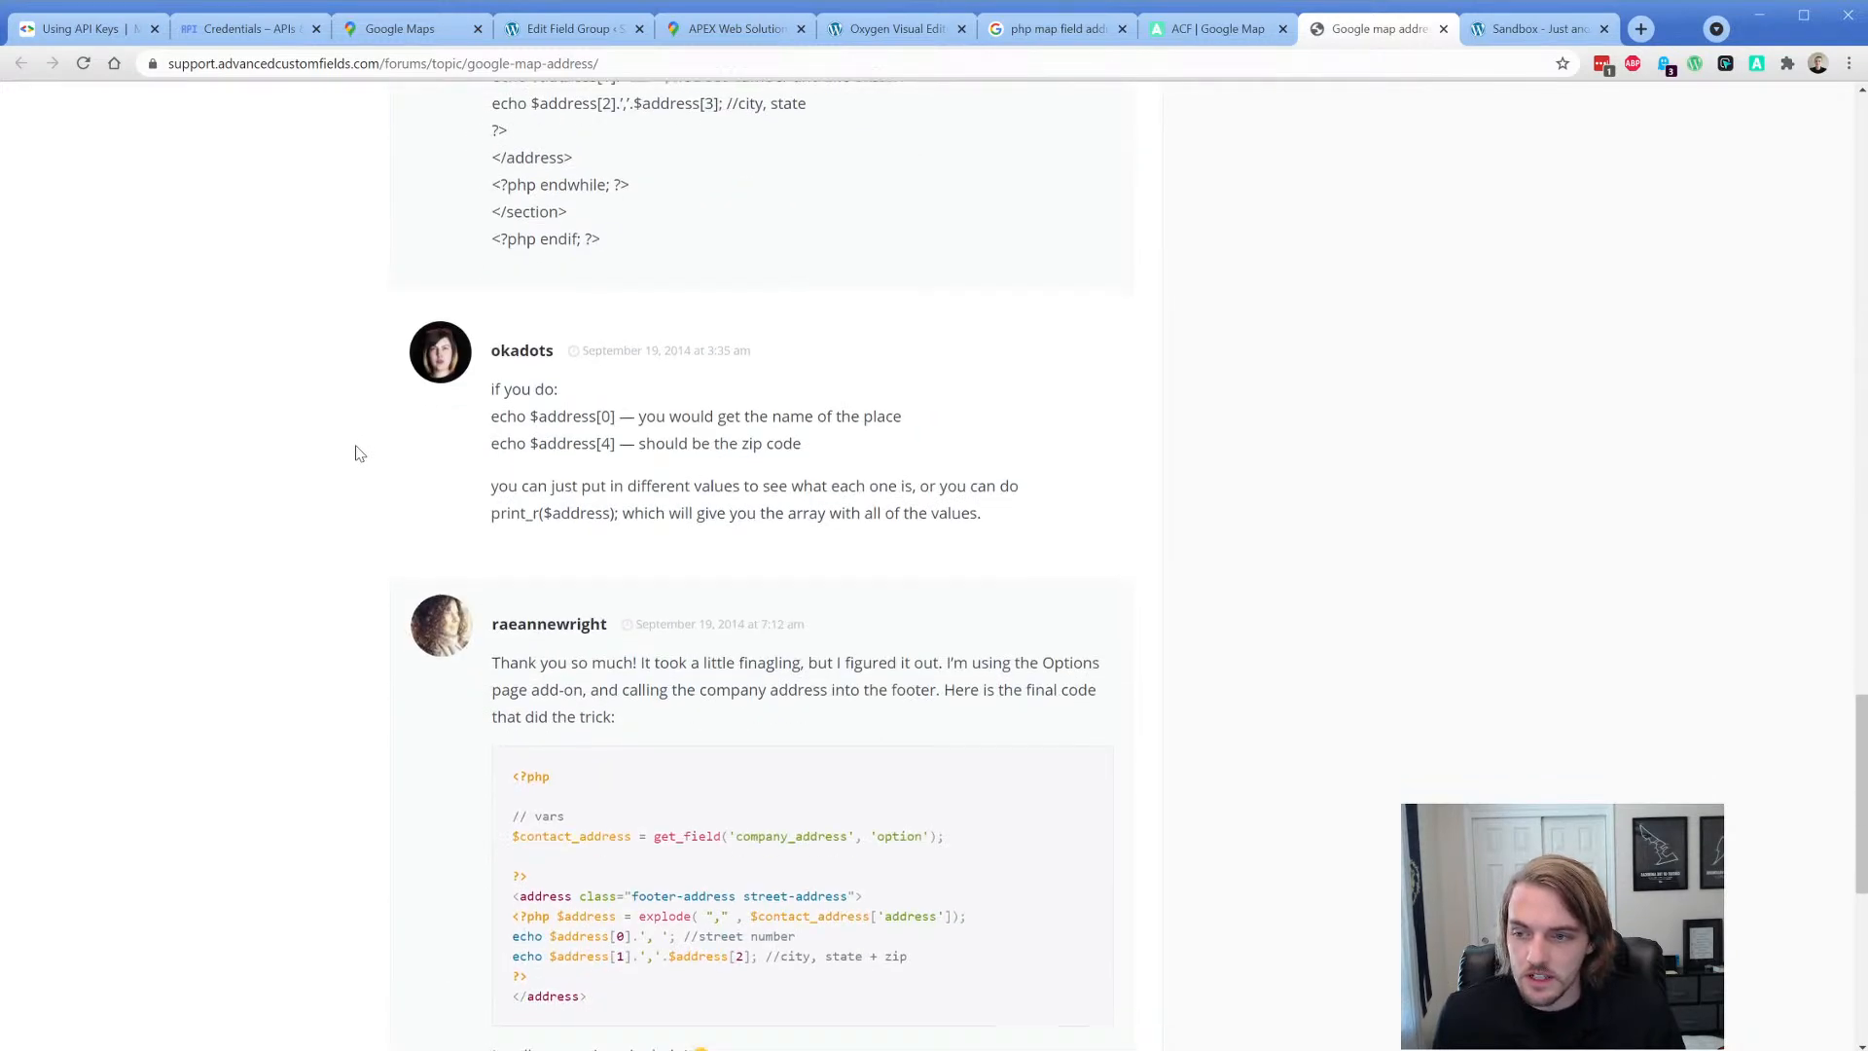
- Read the requirements and template usage code in the ACF Google Map documentation
{"action": "left_click", "coordinate": [1177, 35]}
{"action": "scroll", "coordinate": [347, 609], "scroll_direction": "down", "scroll_amount": 20}
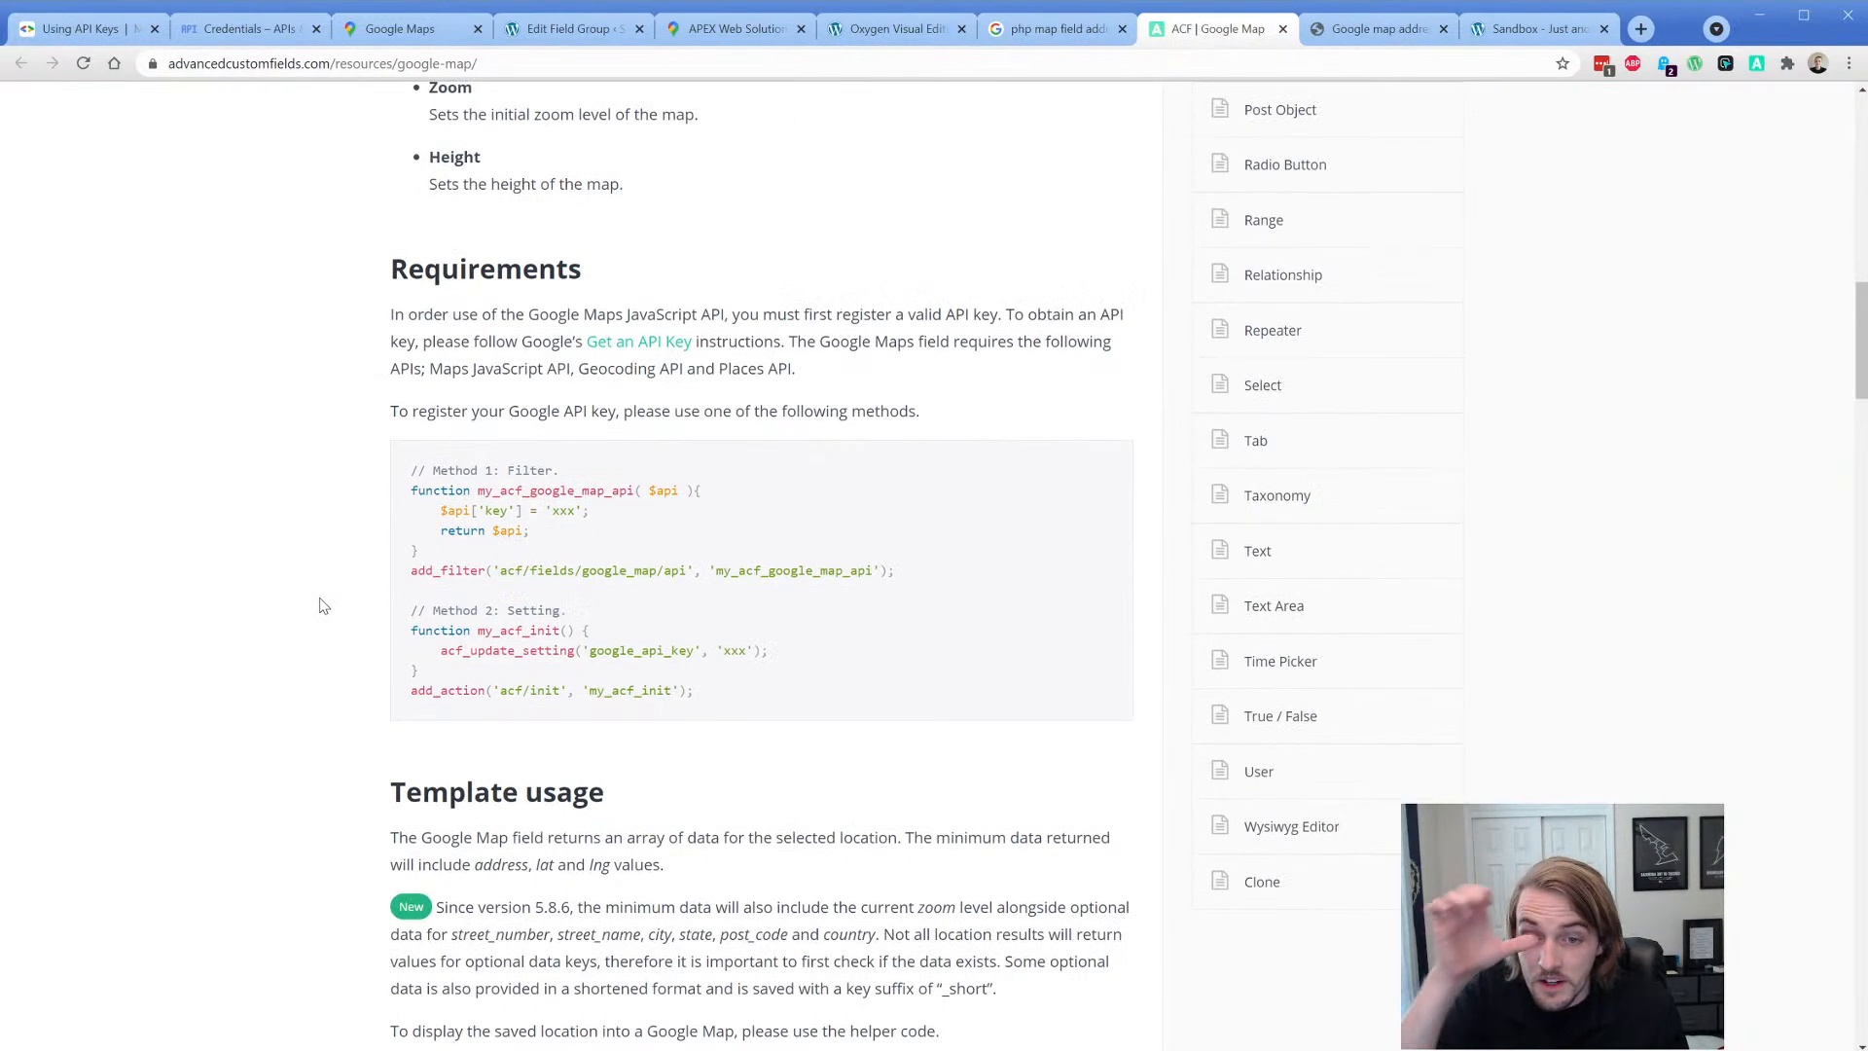
{"action": "scroll", "coordinate": [323, 609], "scroll_direction": "down", "scroll_amount": 8}
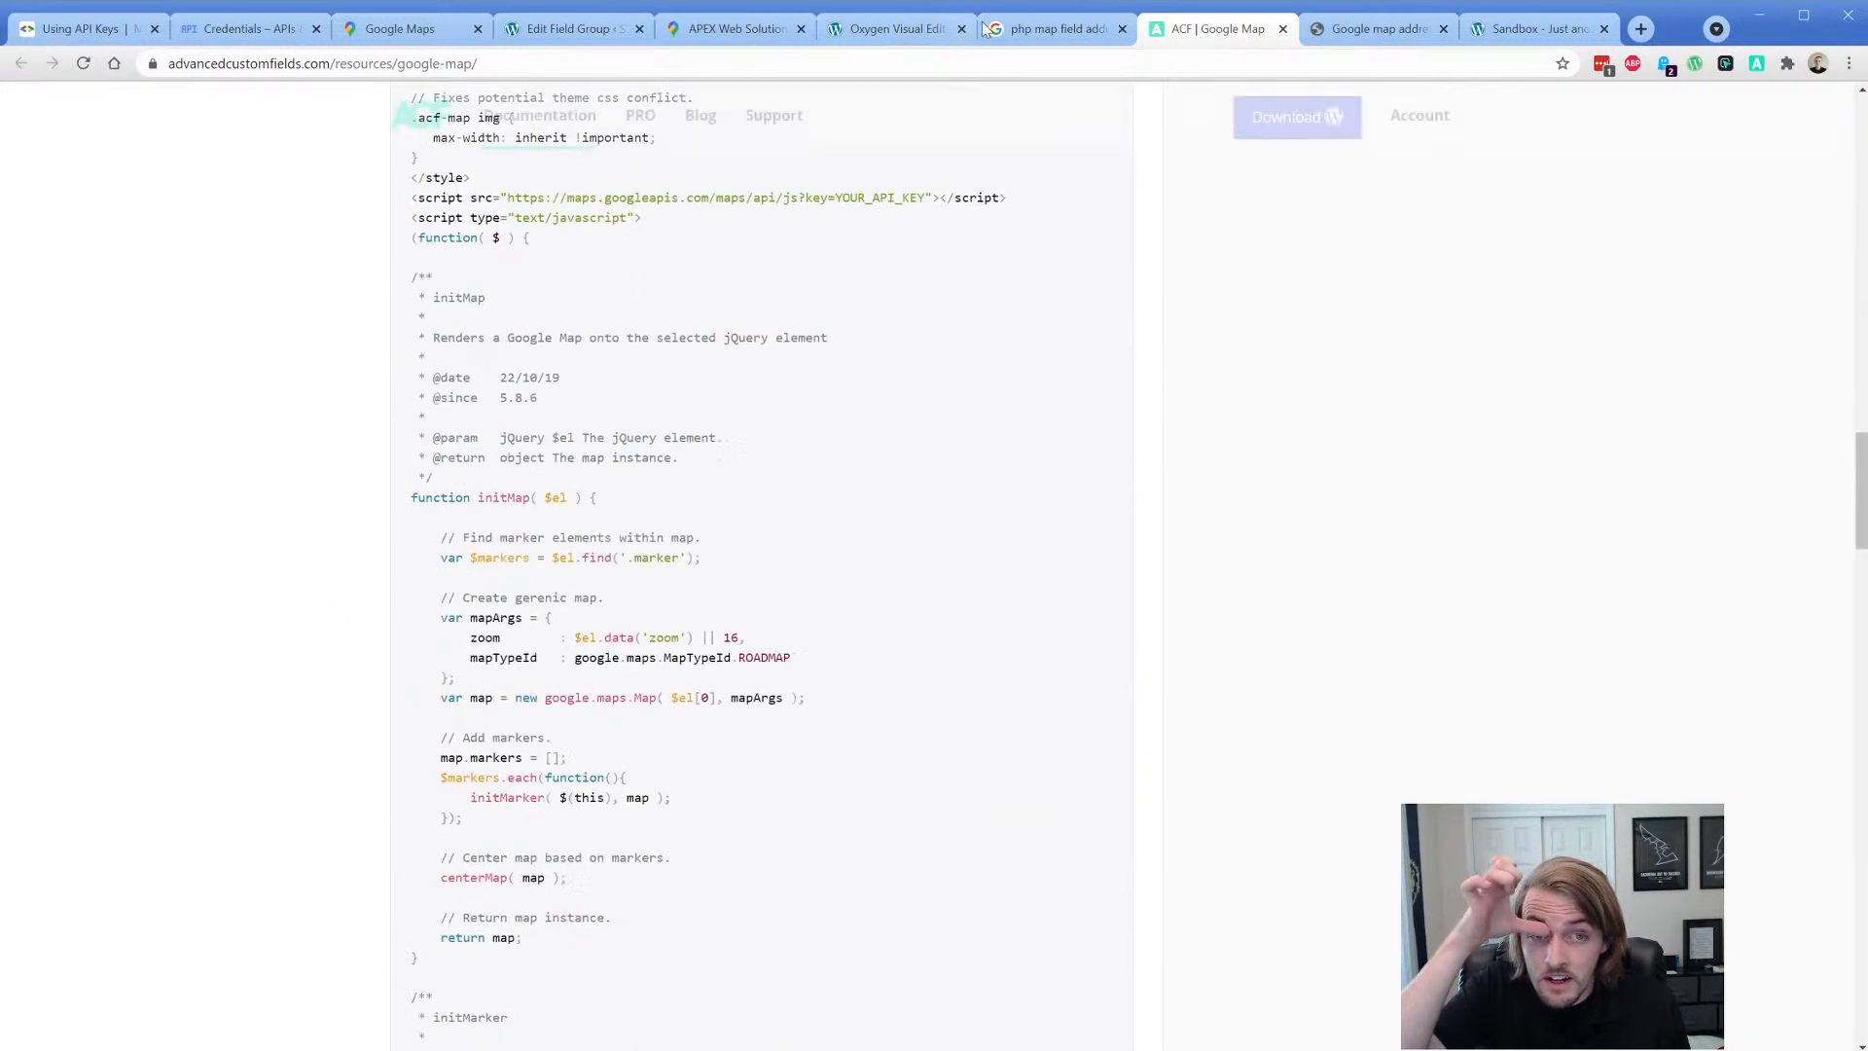
- From the search results, open the "google maps field front end show only address" thread and examine its get_field address snippet
{"action": "left_click", "coordinate": [1044, 36]}
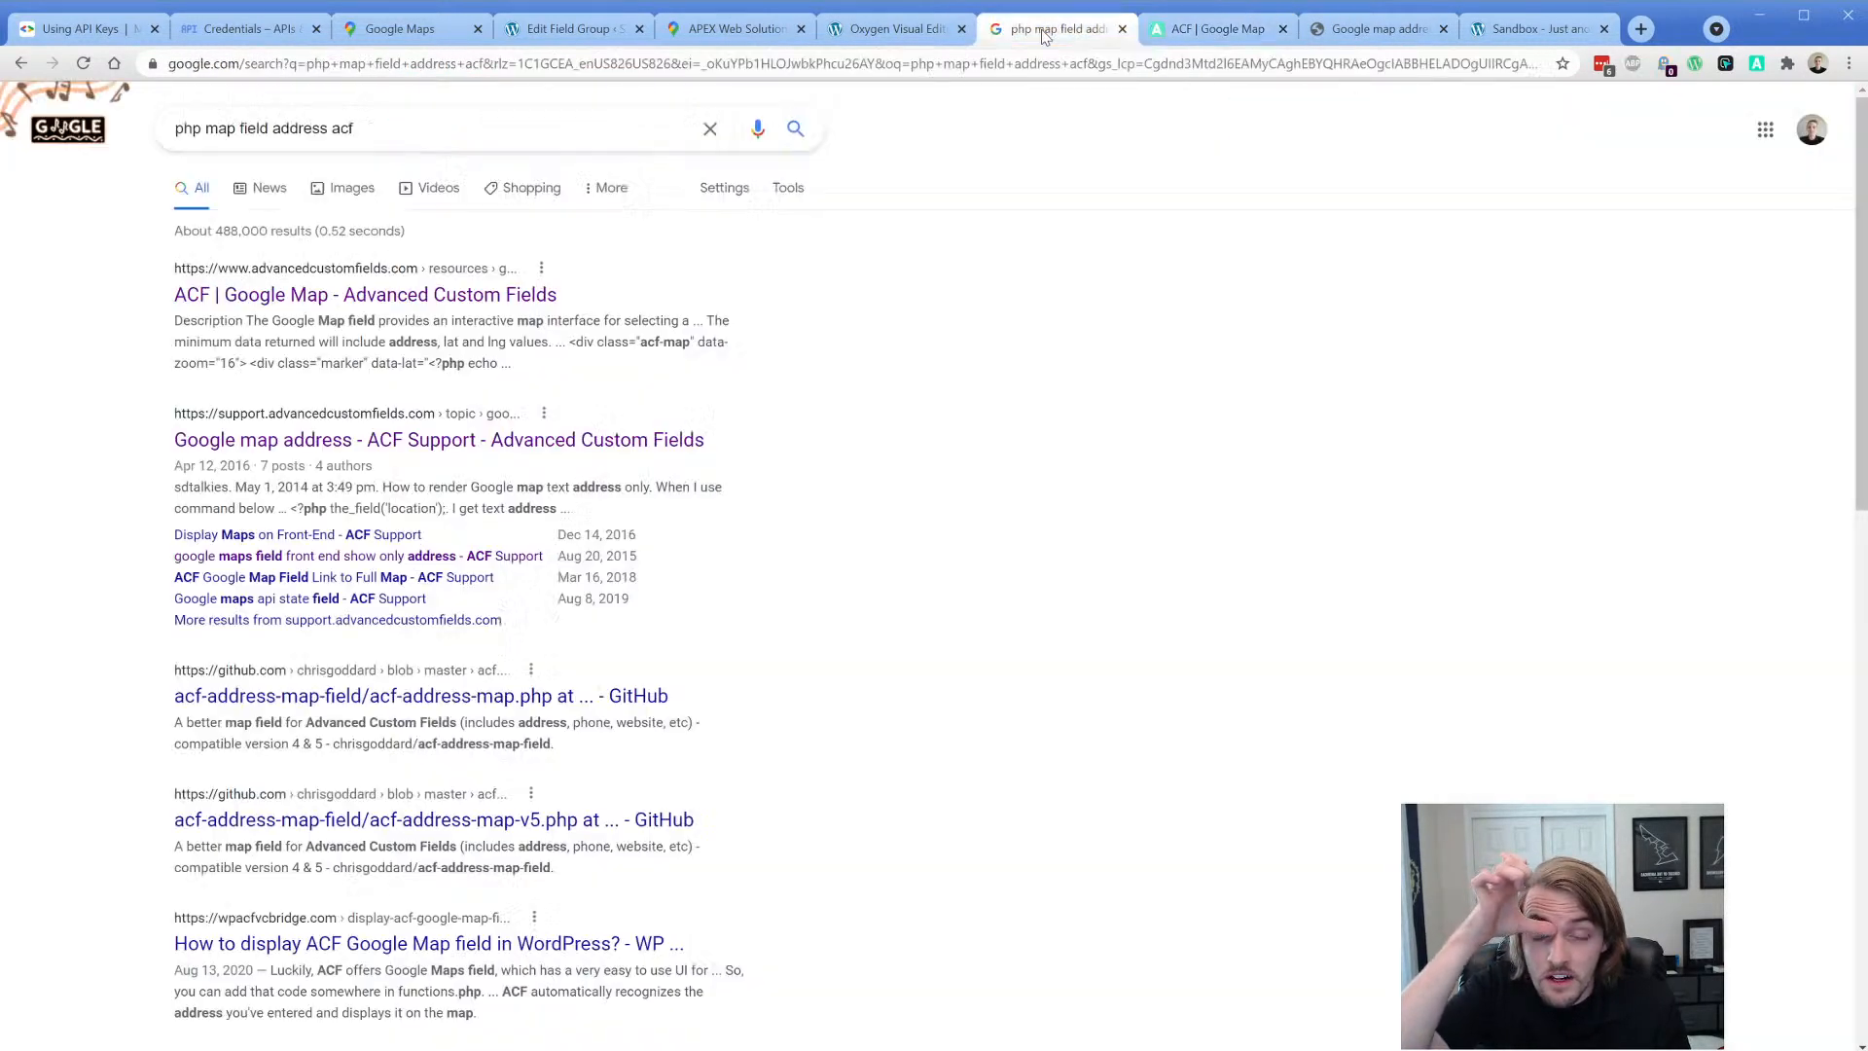
{"action": "middle_click", "coordinate": [246, 559]}
{"action": "key", "text": "ctrl+Tab"}
{"action": "key", "text": "ctrl+Tab"}
{"action": "key", "text": "ctrl+Tab"}
{"action": "scroll", "coordinate": [323, 560], "scroll_direction": "down", "scroll_amount": 6}
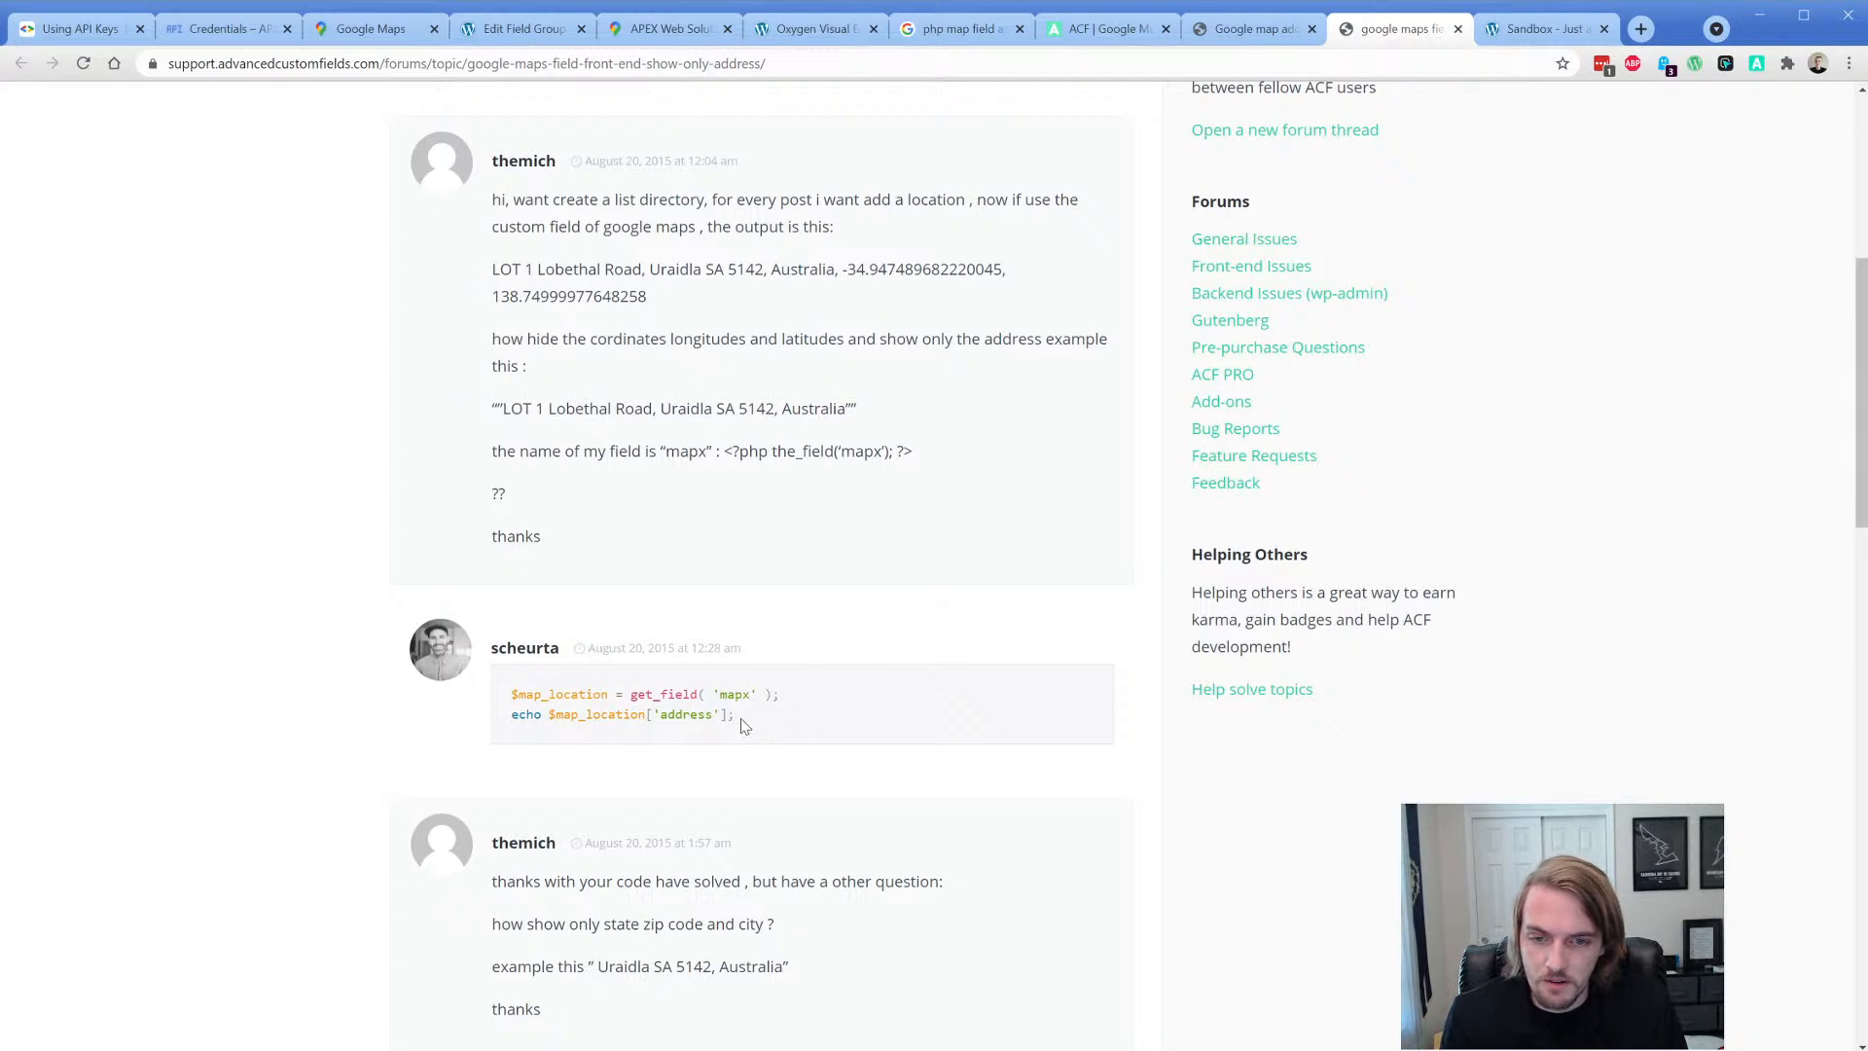
{"action": "left_click_drag", "start_coordinate": [742, 724], "coordinate": [514, 700]}
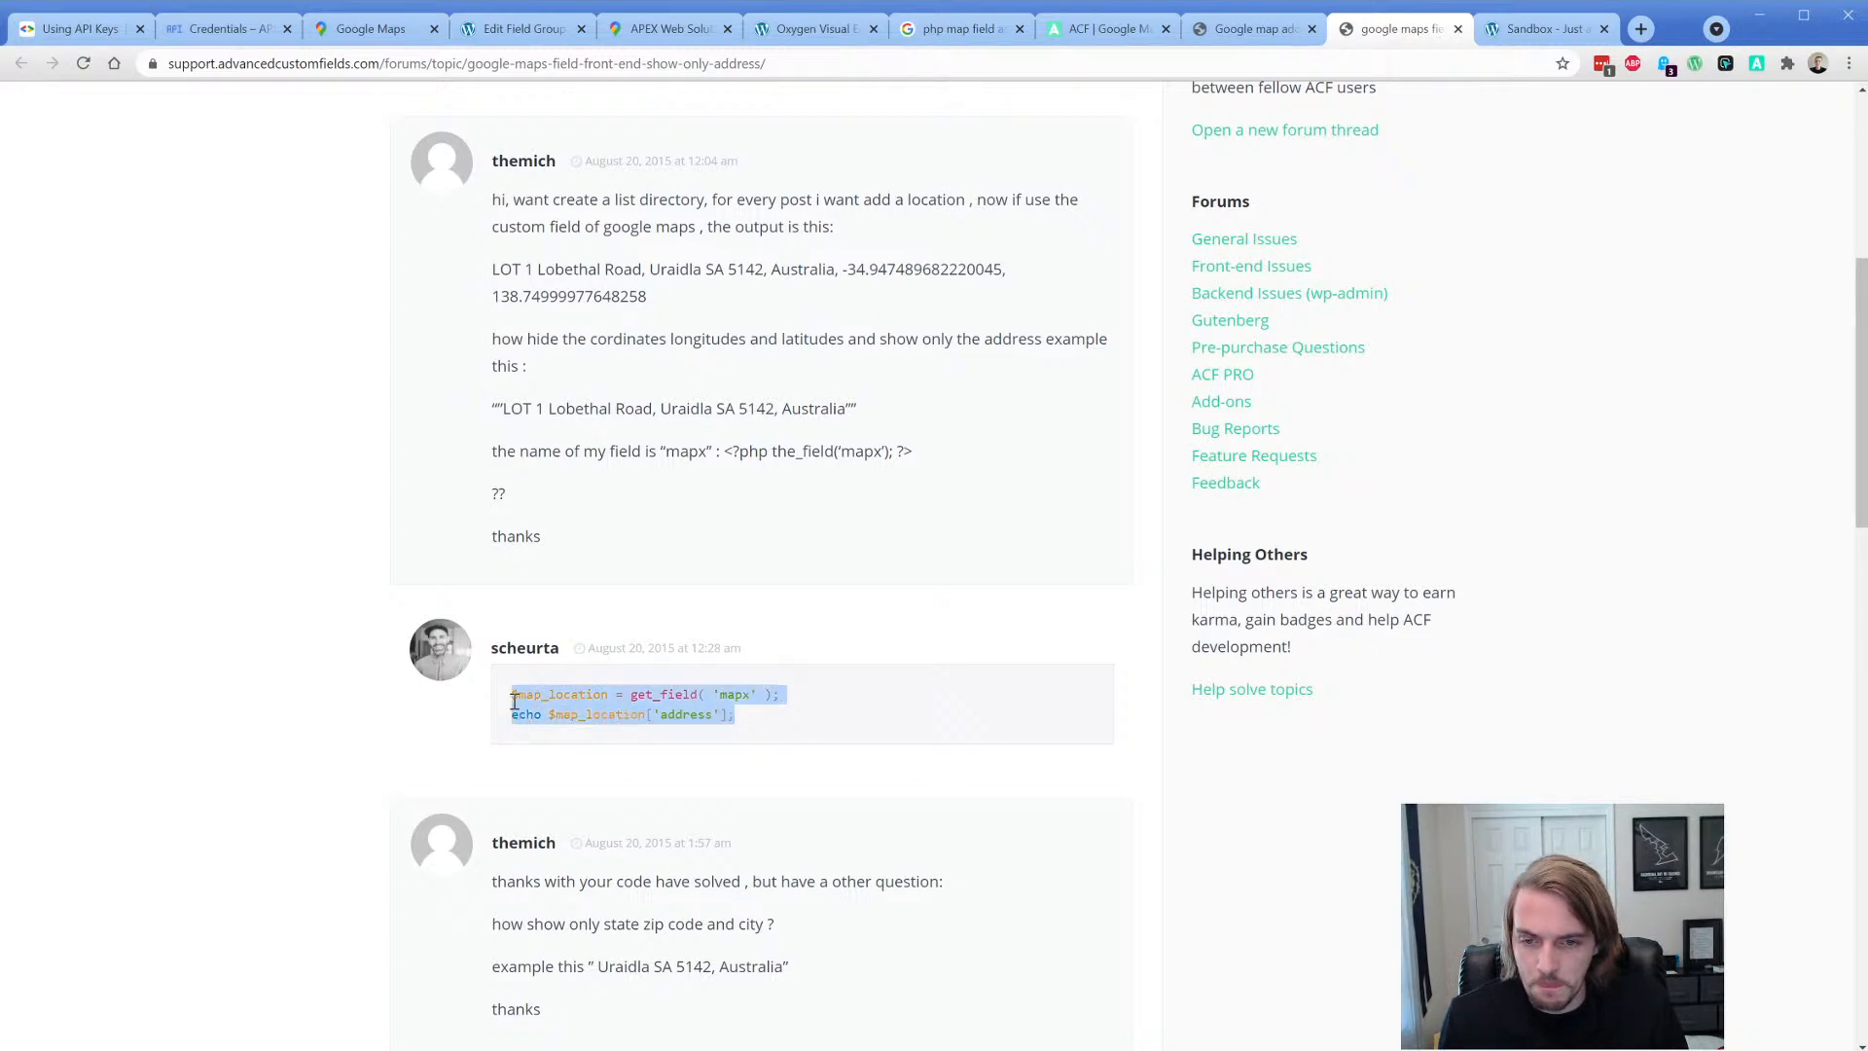
{"action": "left_click", "coordinate": [631, 708]}
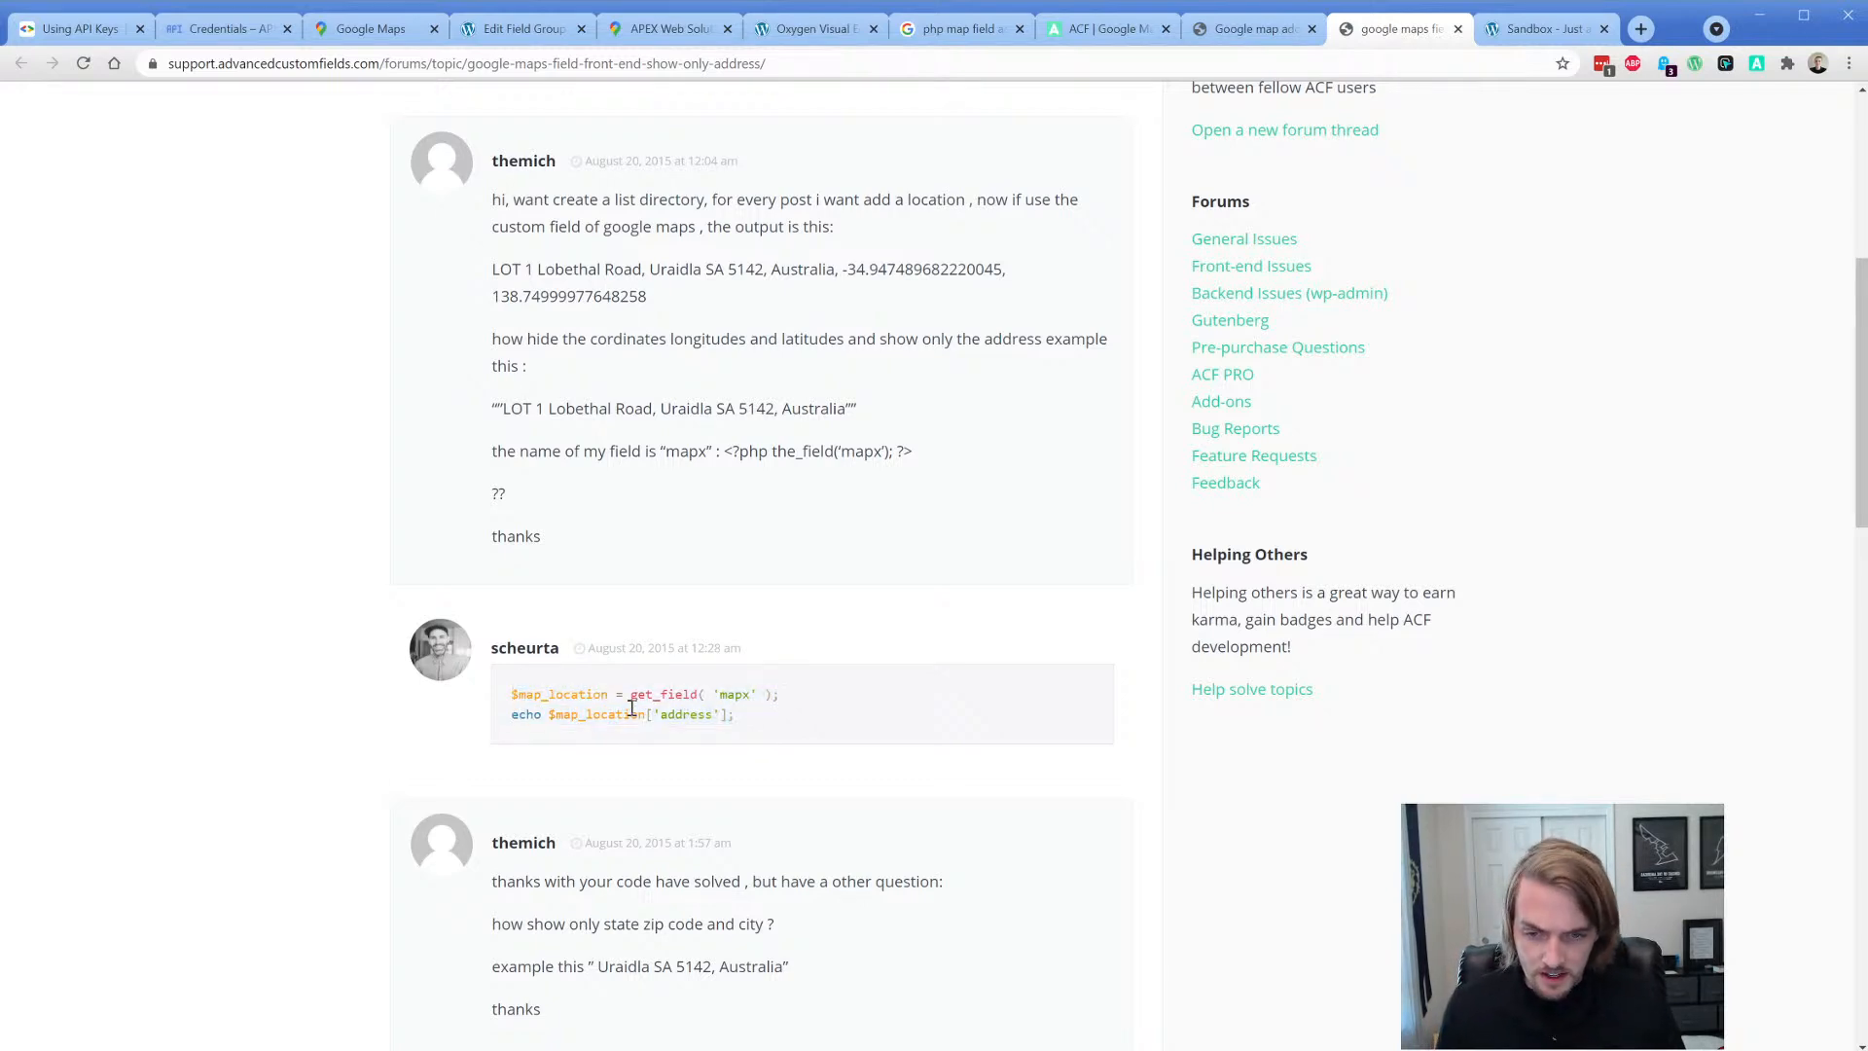
{"action": "left_click_drag", "start_coordinate": [630, 695], "coordinate": [698, 693]}
{"action": "double_click", "coordinate": [734, 694]}
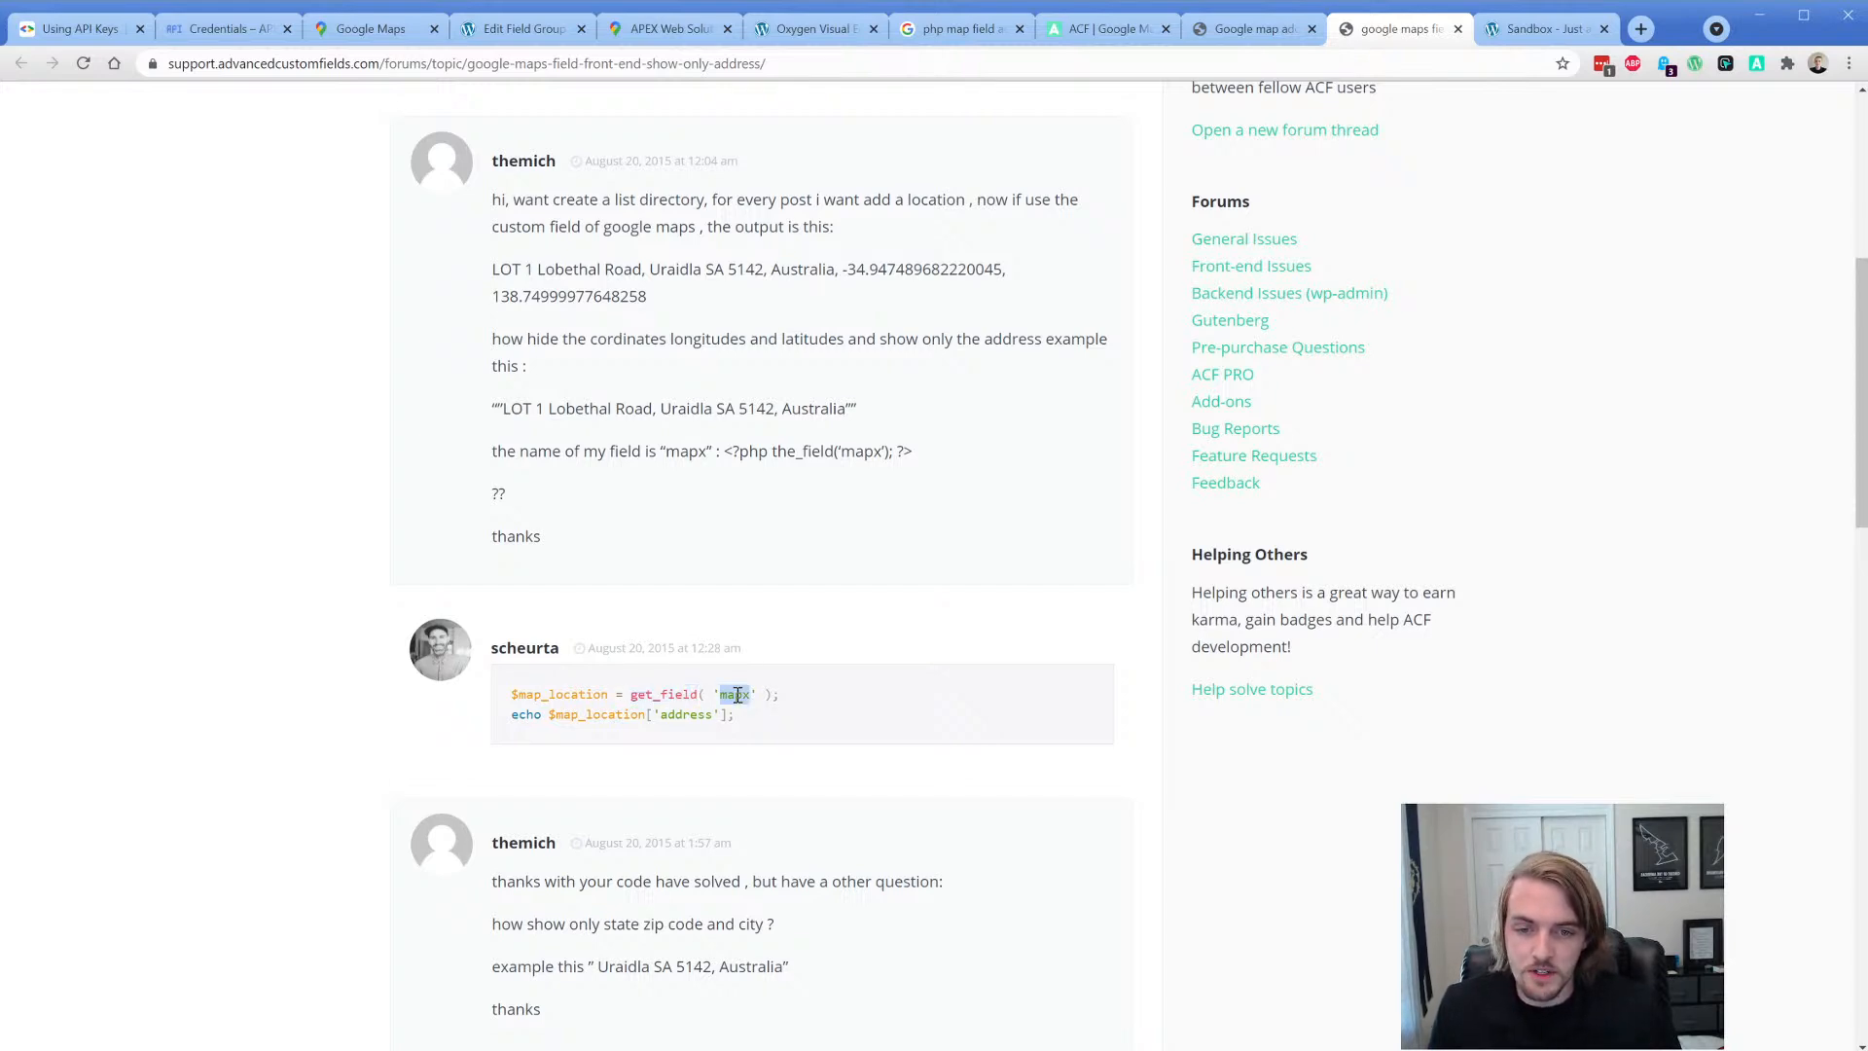
- In the Oxygen editor, insert a PHP function return value using get_field() with argument address as the ACF map's address
{"action": "left_click", "coordinate": [835, 30]}
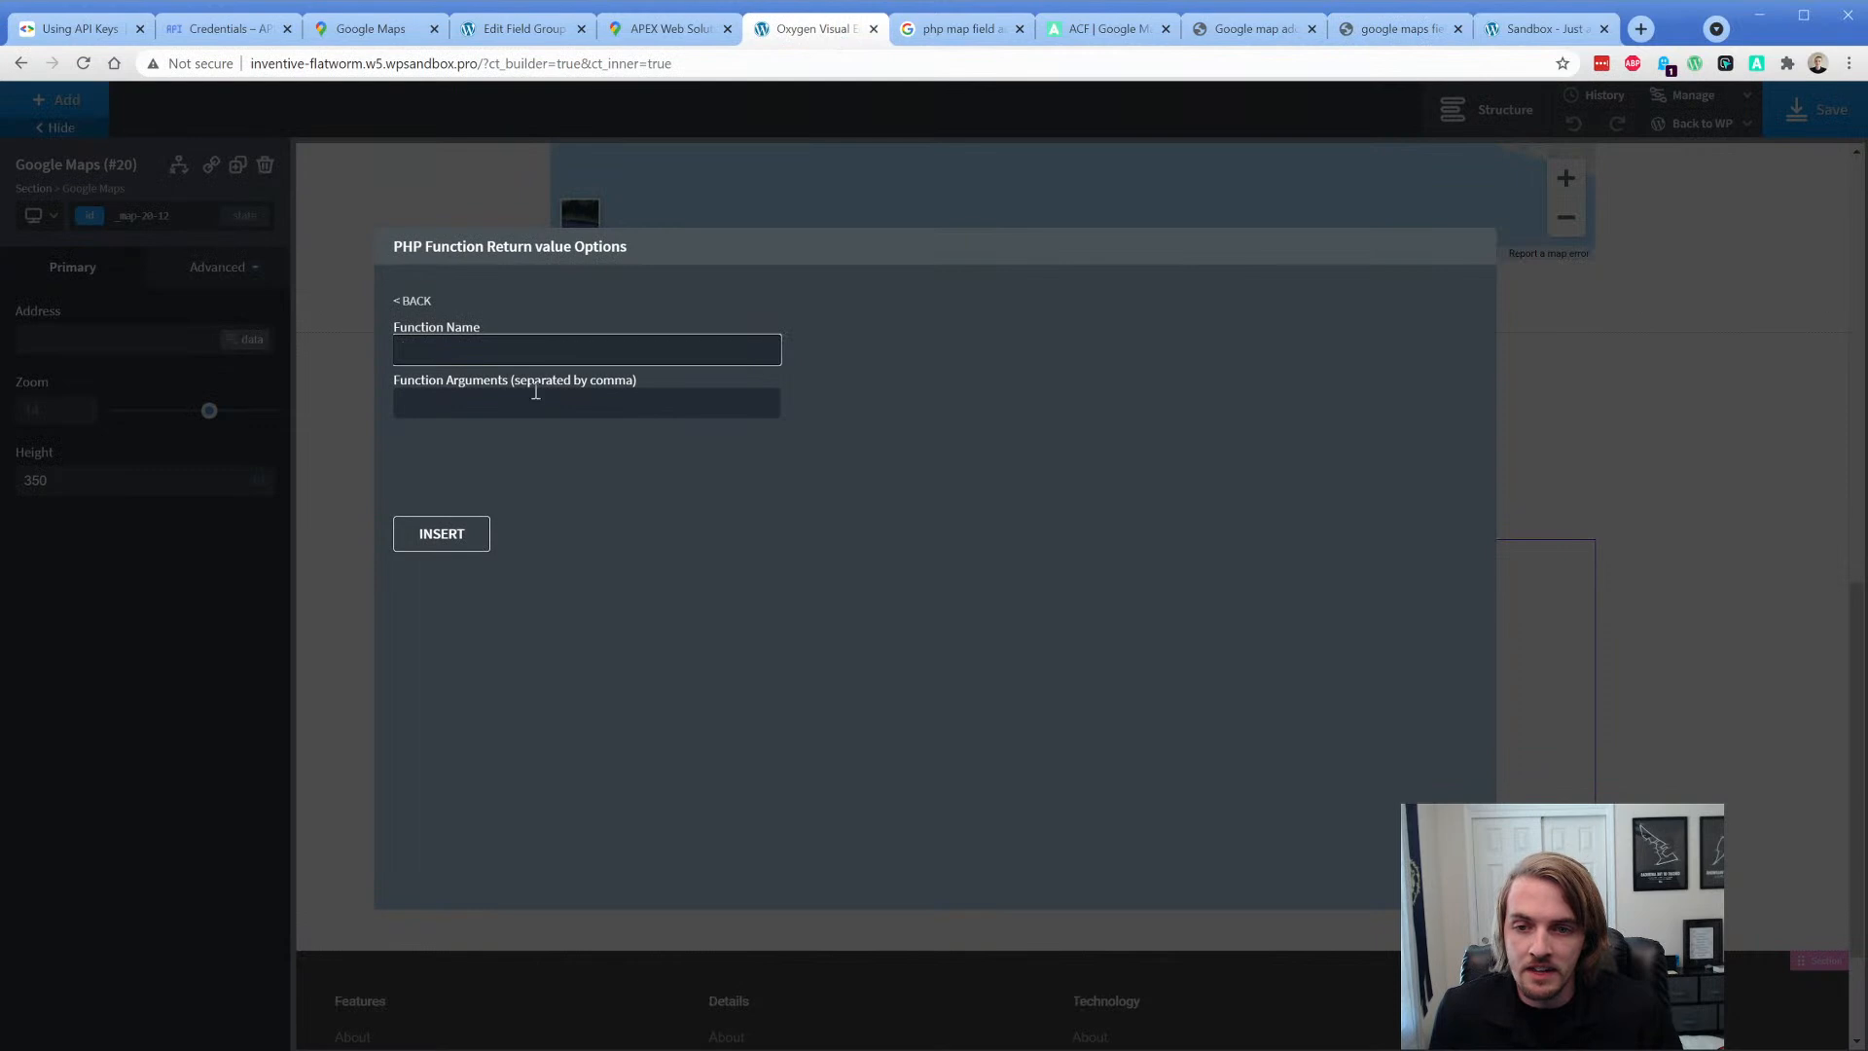
{"action": "type", "text": "get_fi"}
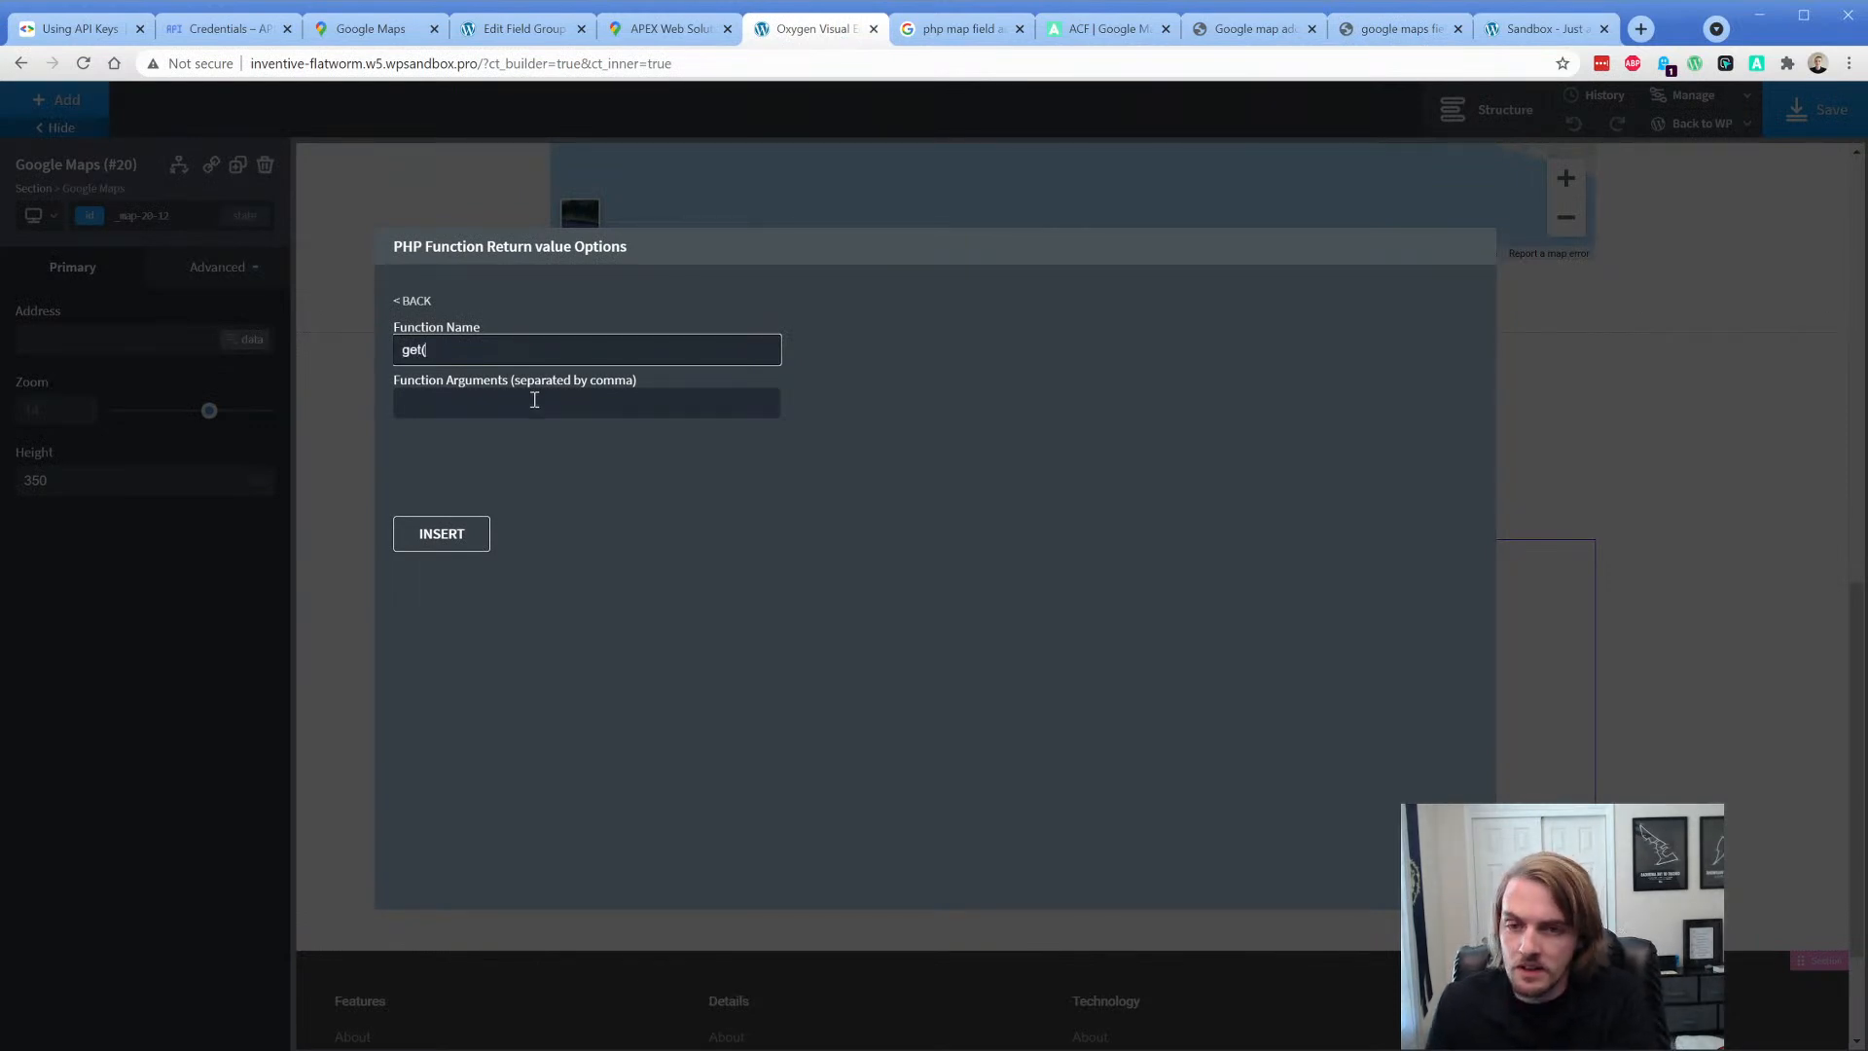
{"action": "type", "text": "eld()"}
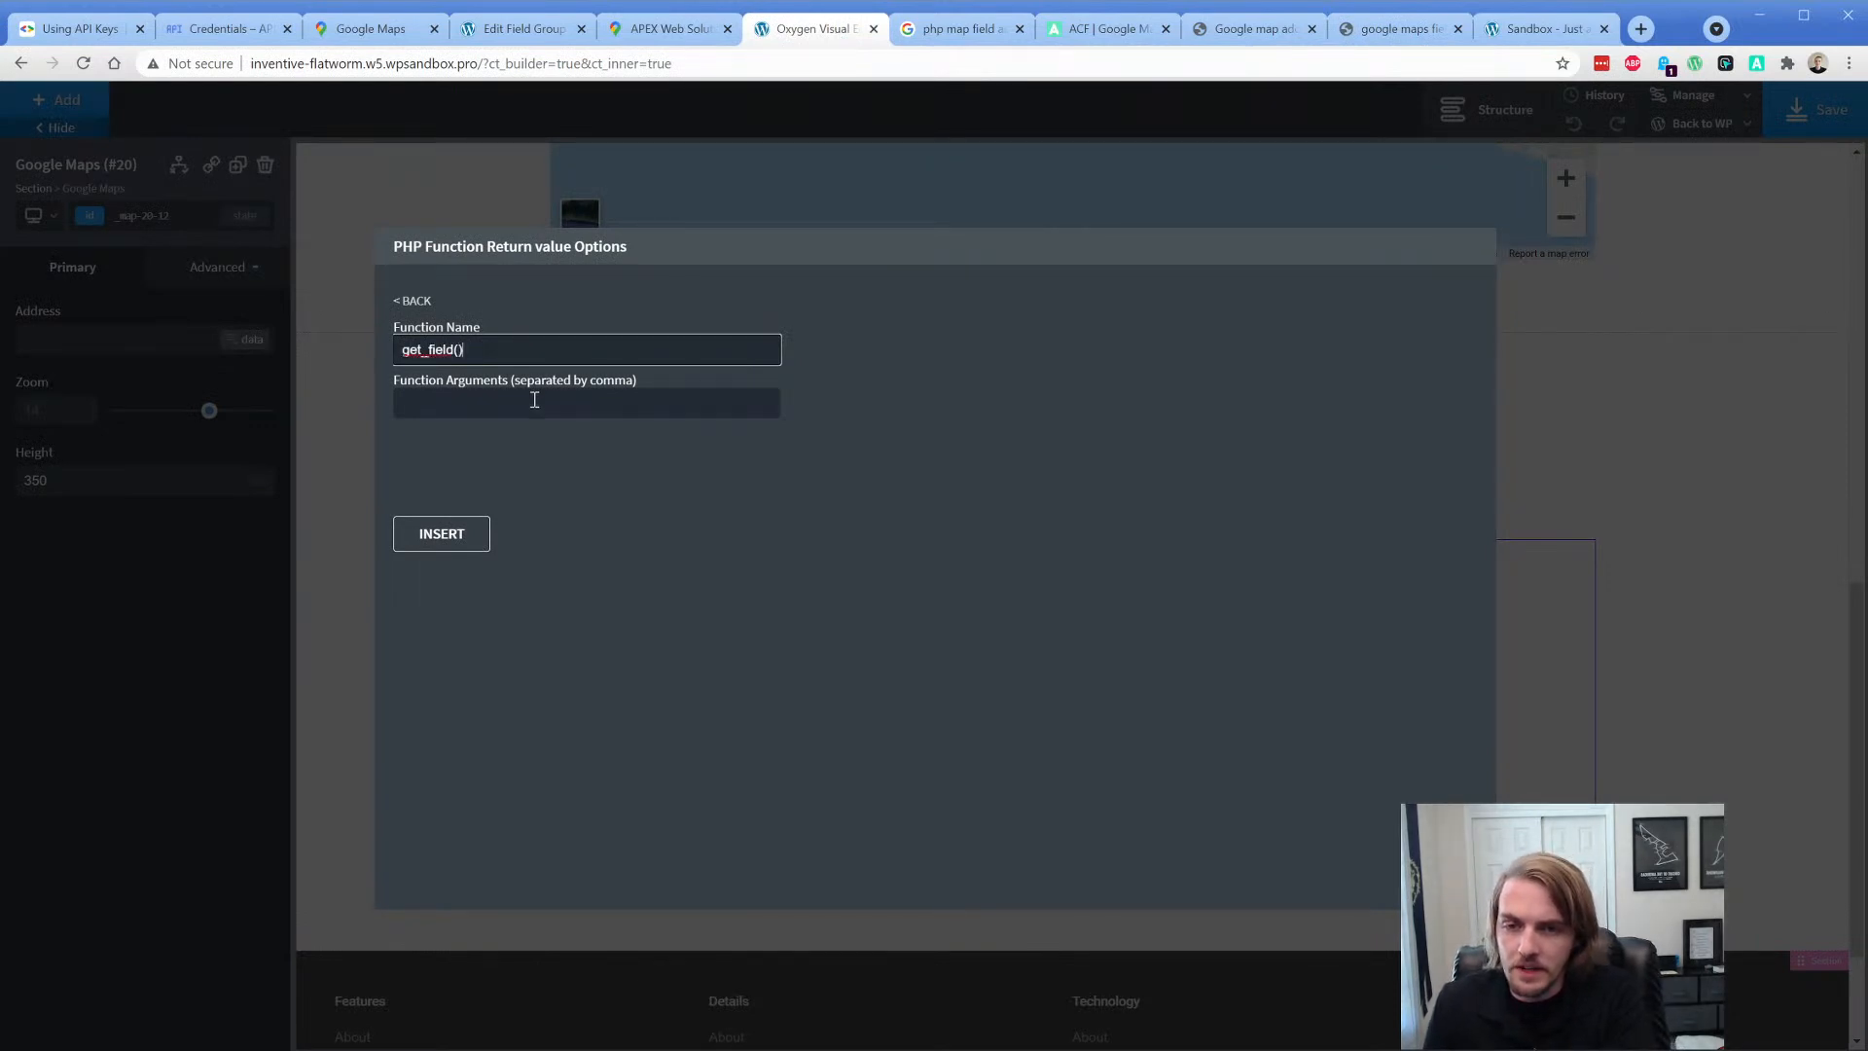
{"action": "left_click", "coordinate": [534, 399]}
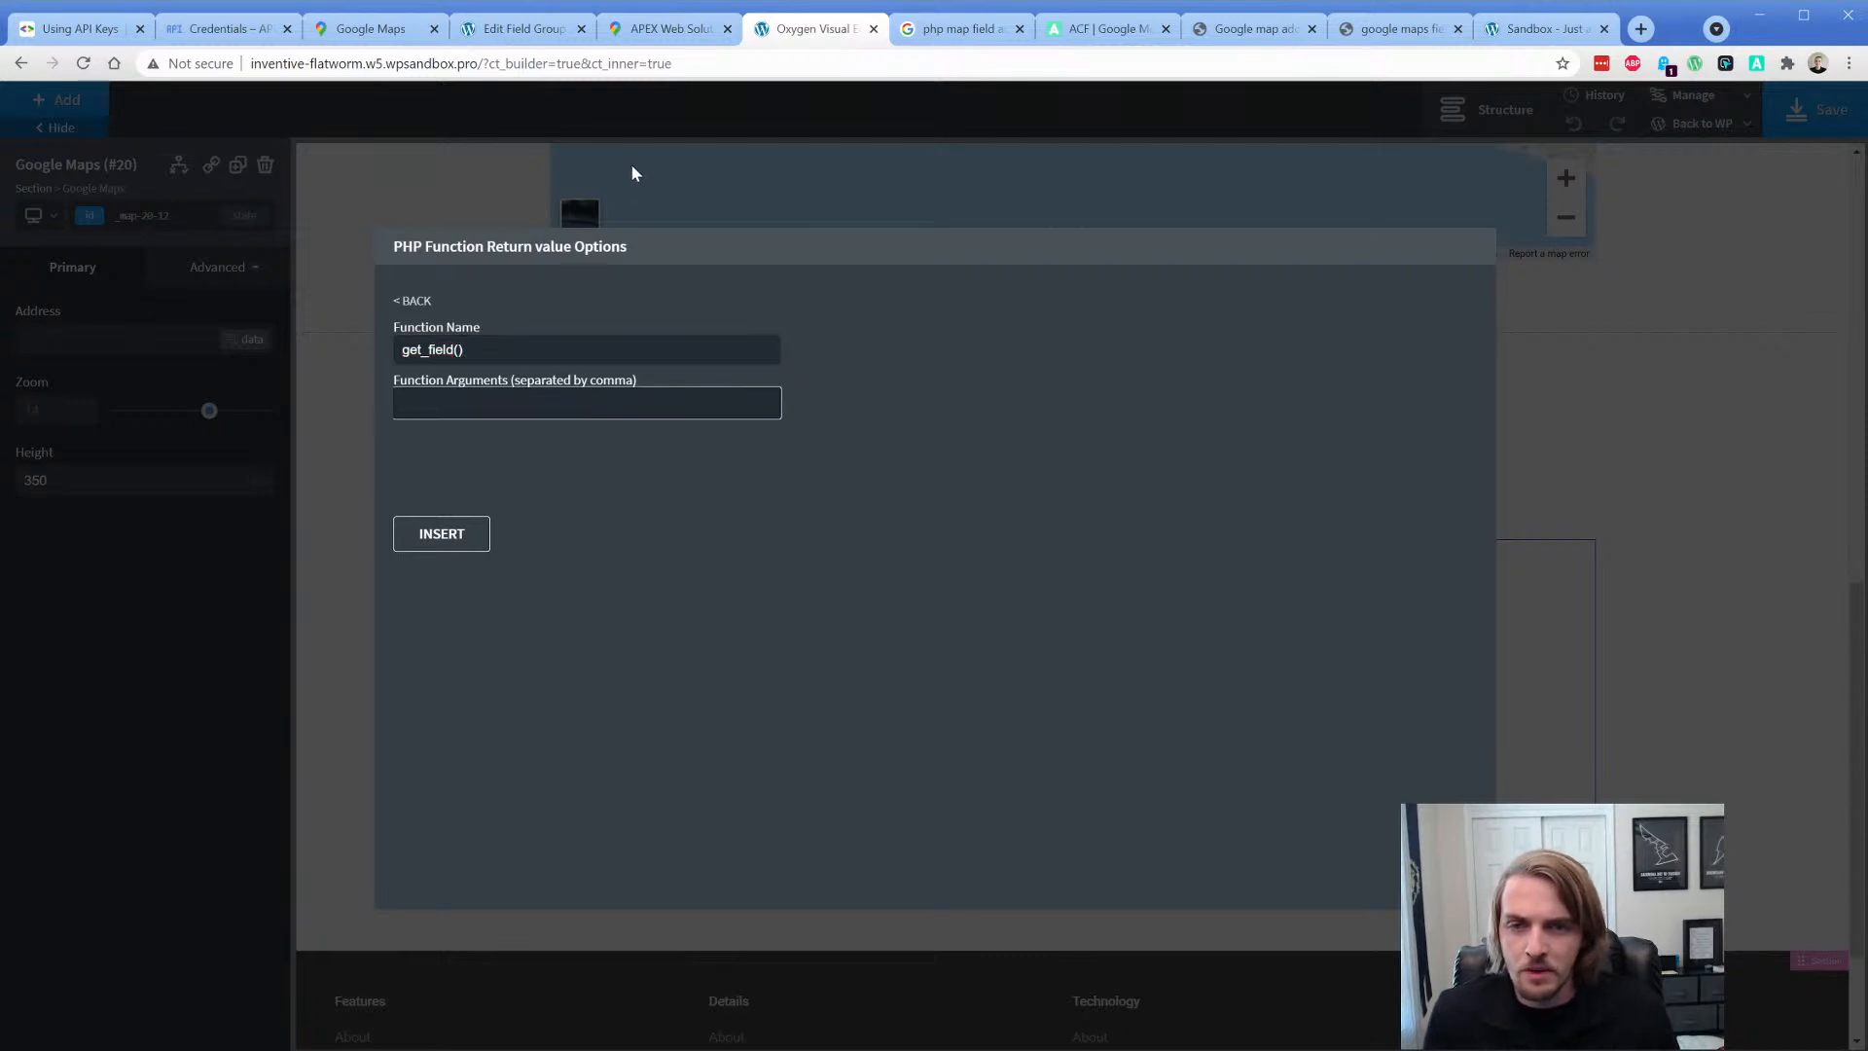
{"action": "type", "text": "address"}
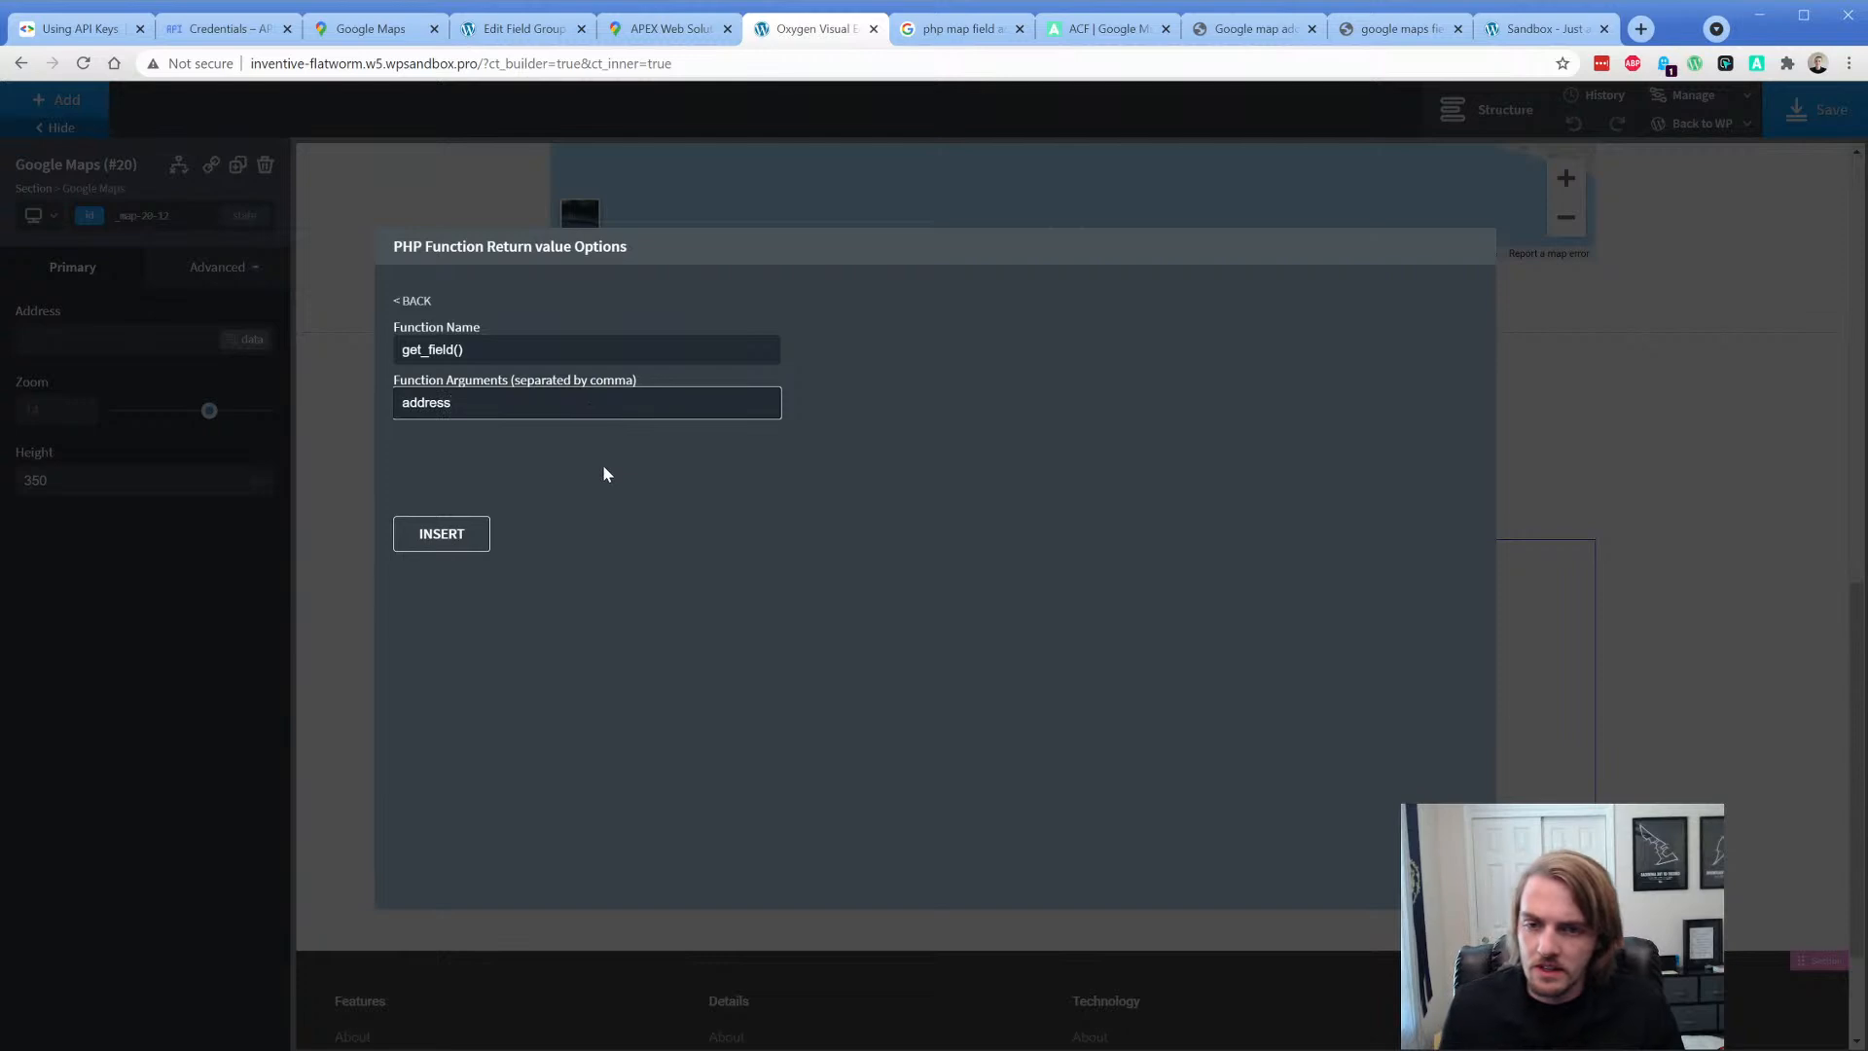
{"action": "left_click", "coordinate": [450, 533]}
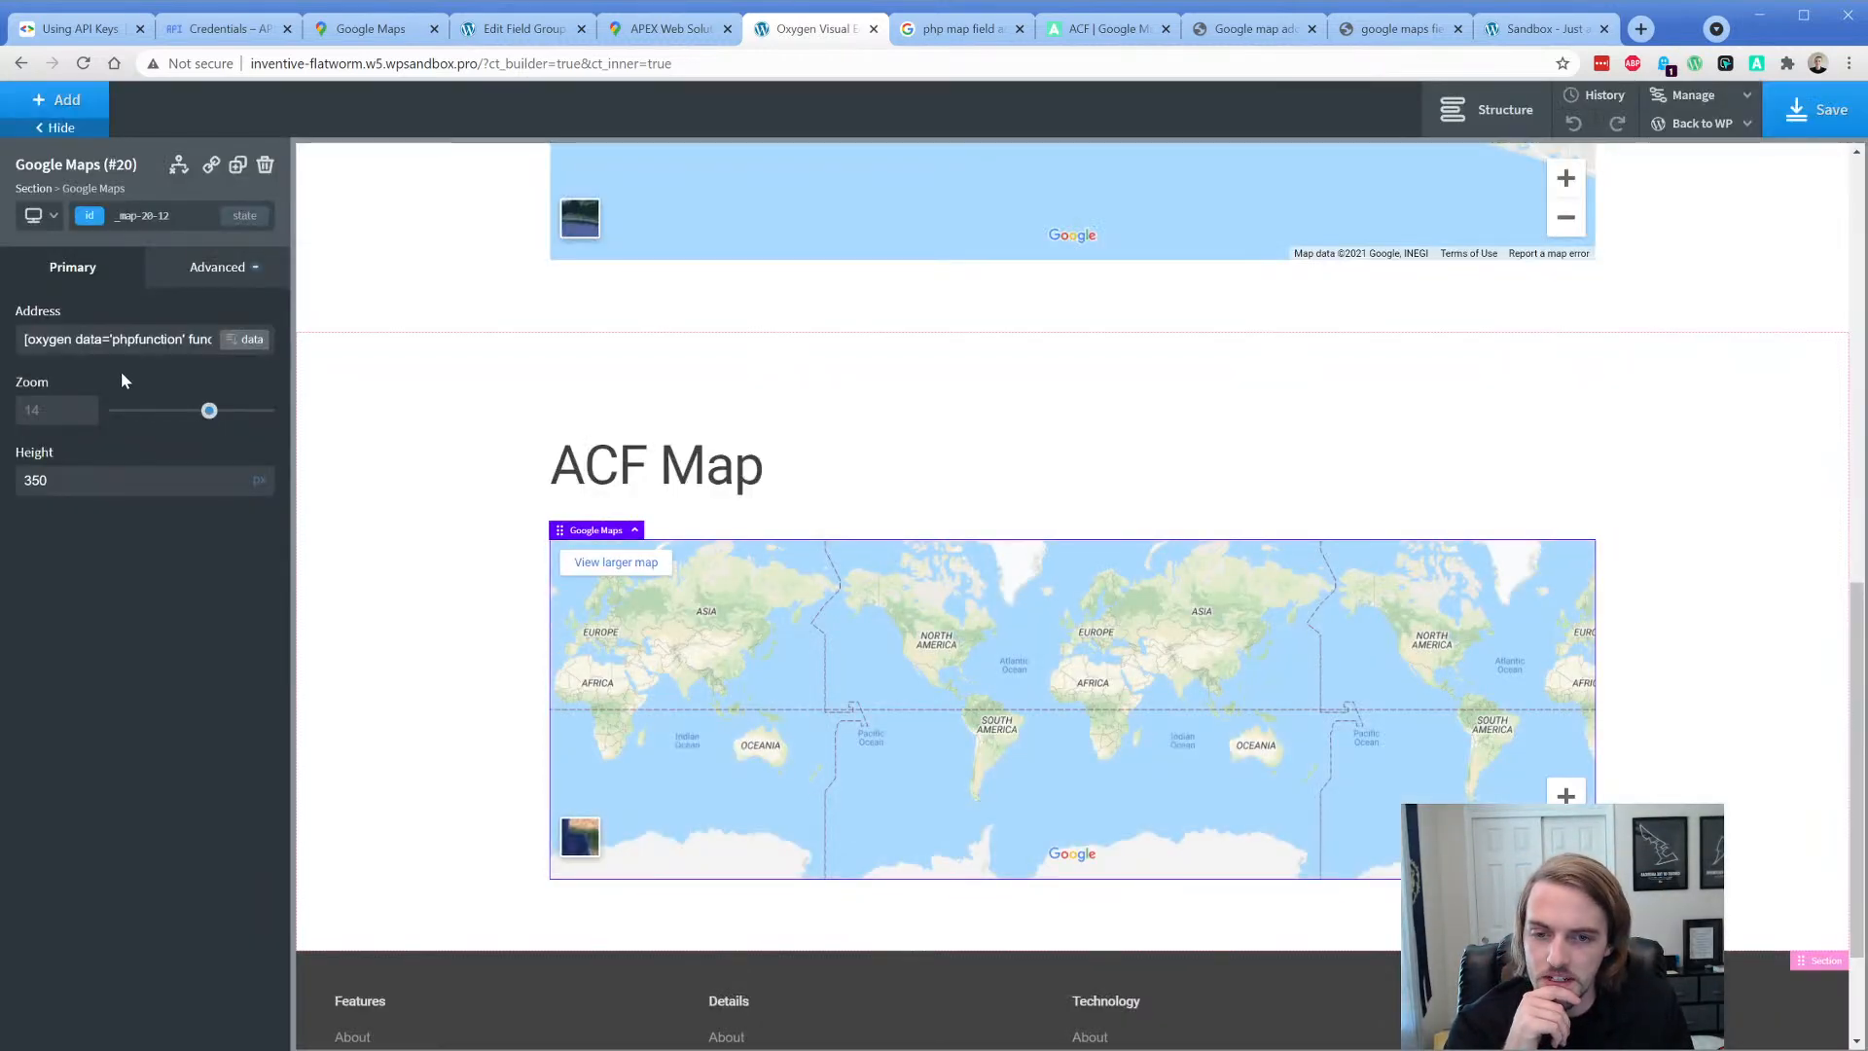
- Save the page in Oxygen and reload the Sandbox front end to check the ACF map
{"action": "left_click", "coordinate": [1819, 109]}
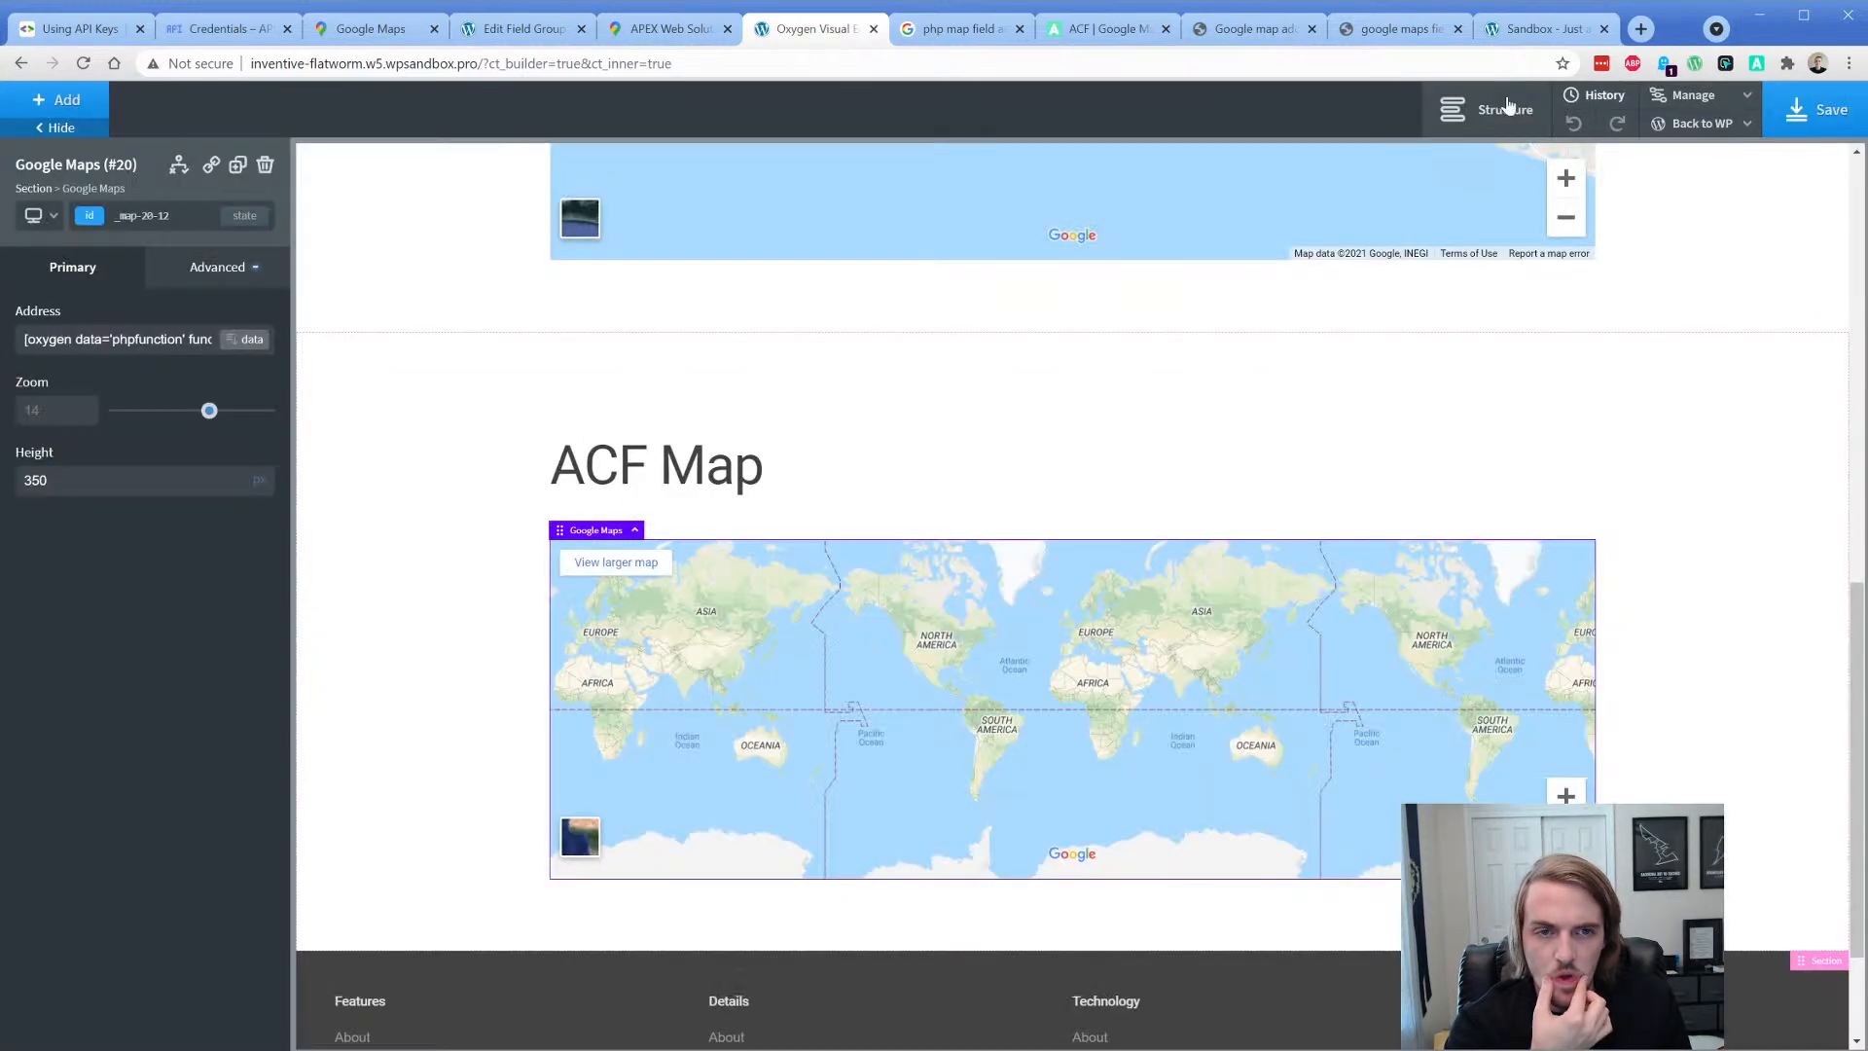
{"action": "left_click", "coordinate": [1546, 28]}
{"action": "left_click", "coordinate": [81, 63]}
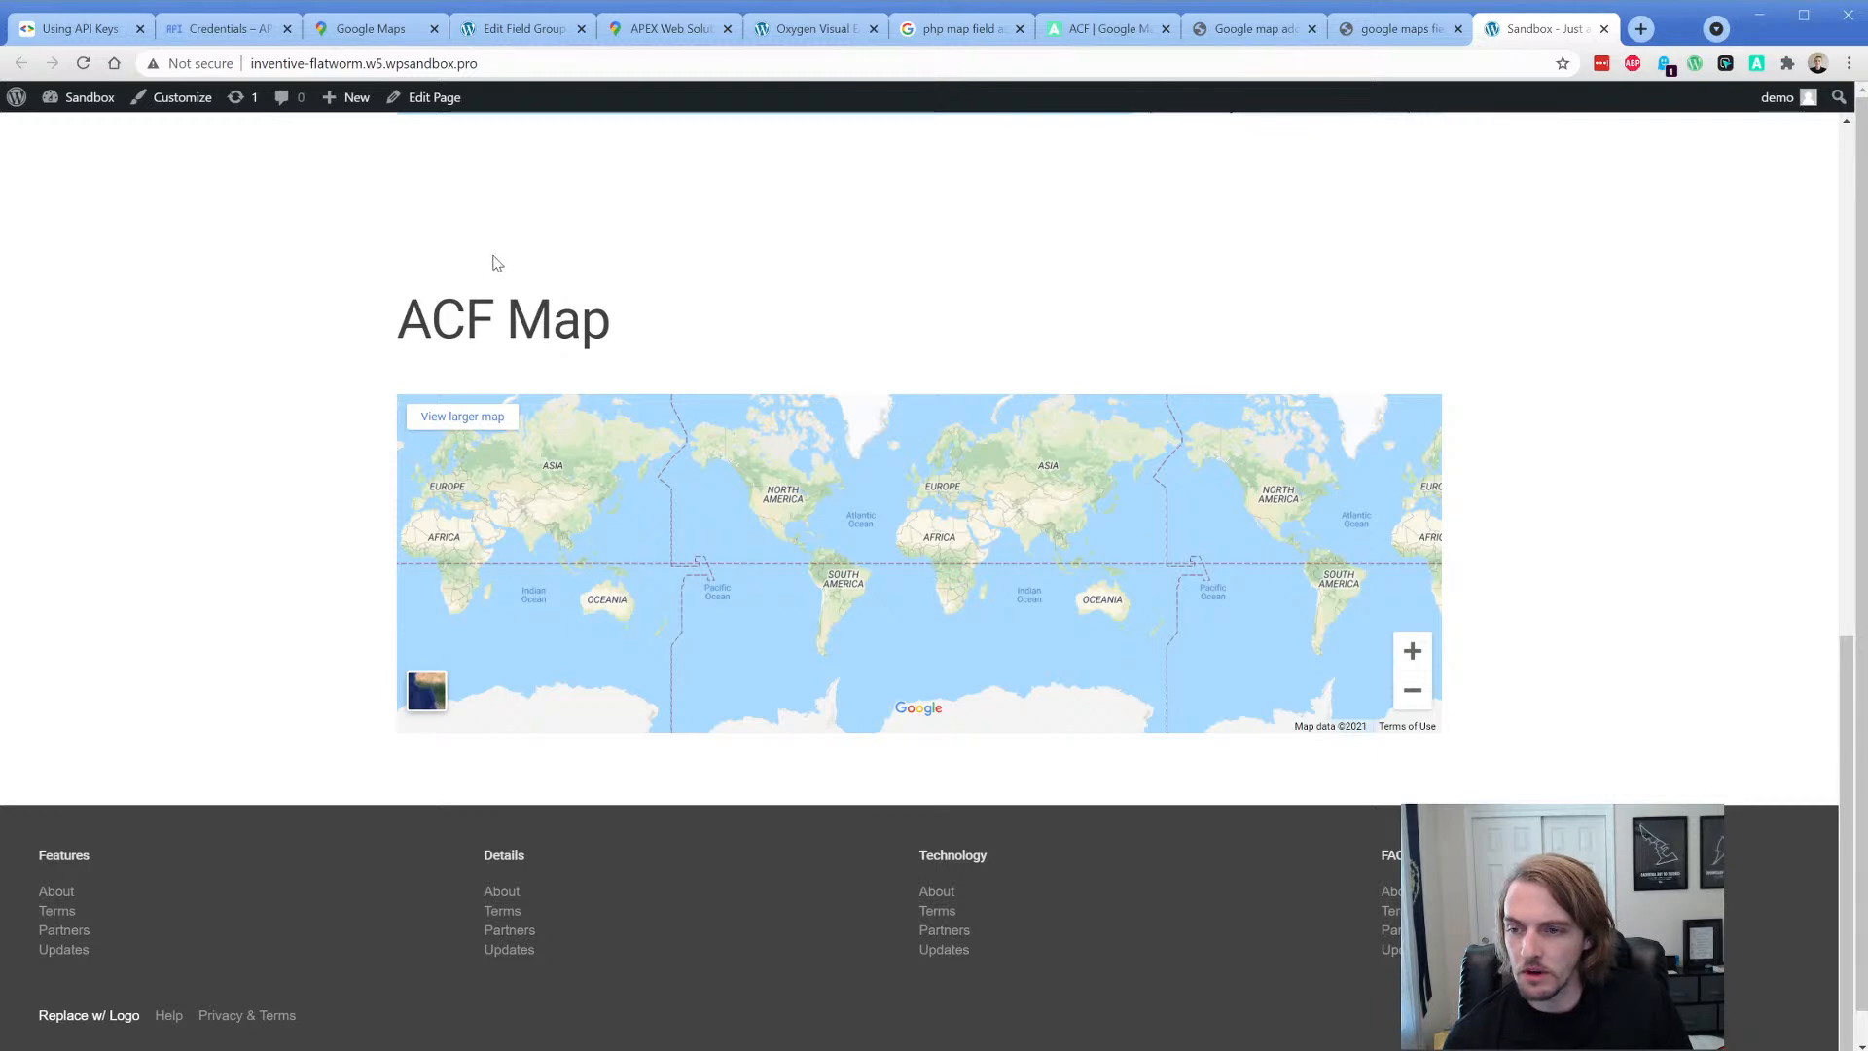
- Copy the two-line $map_location snippet from the ACF support thread about showing only the address
{"action": "left_click", "coordinate": [1264, 33]}
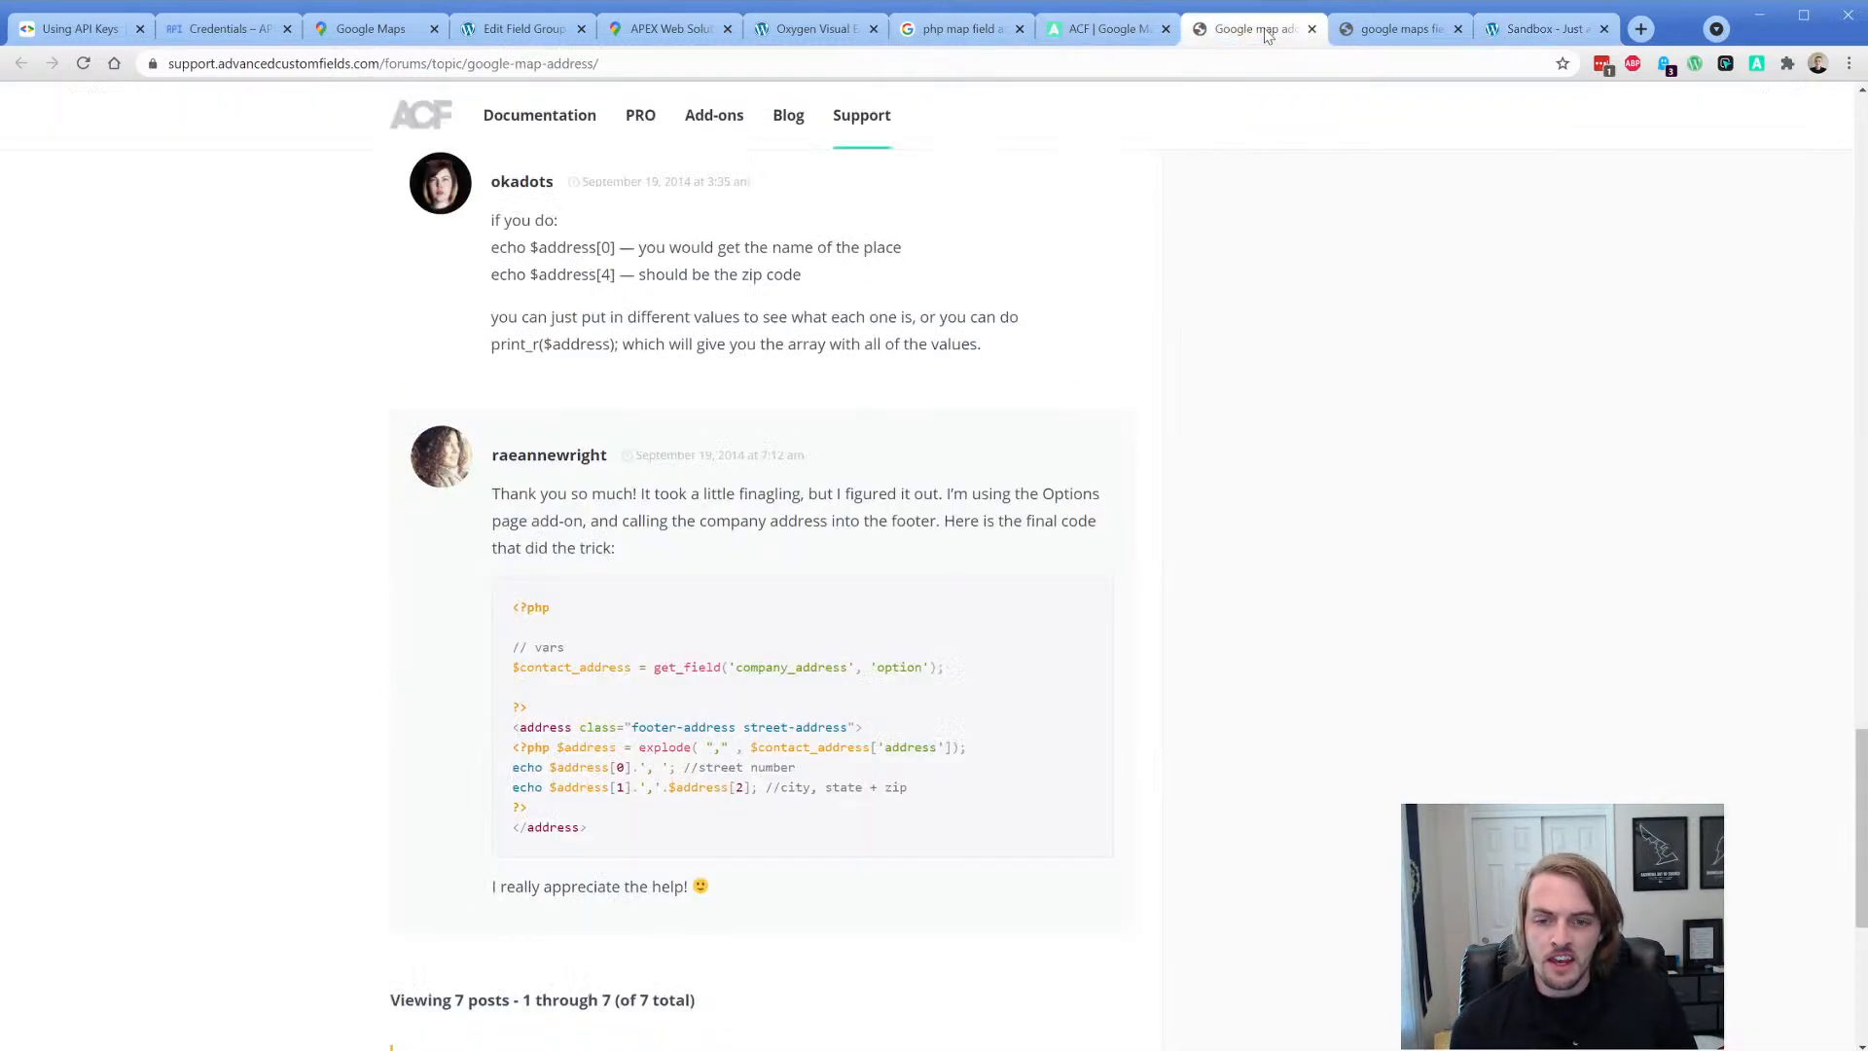
{"action": "left_click", "coordinate": [1416, 39]}
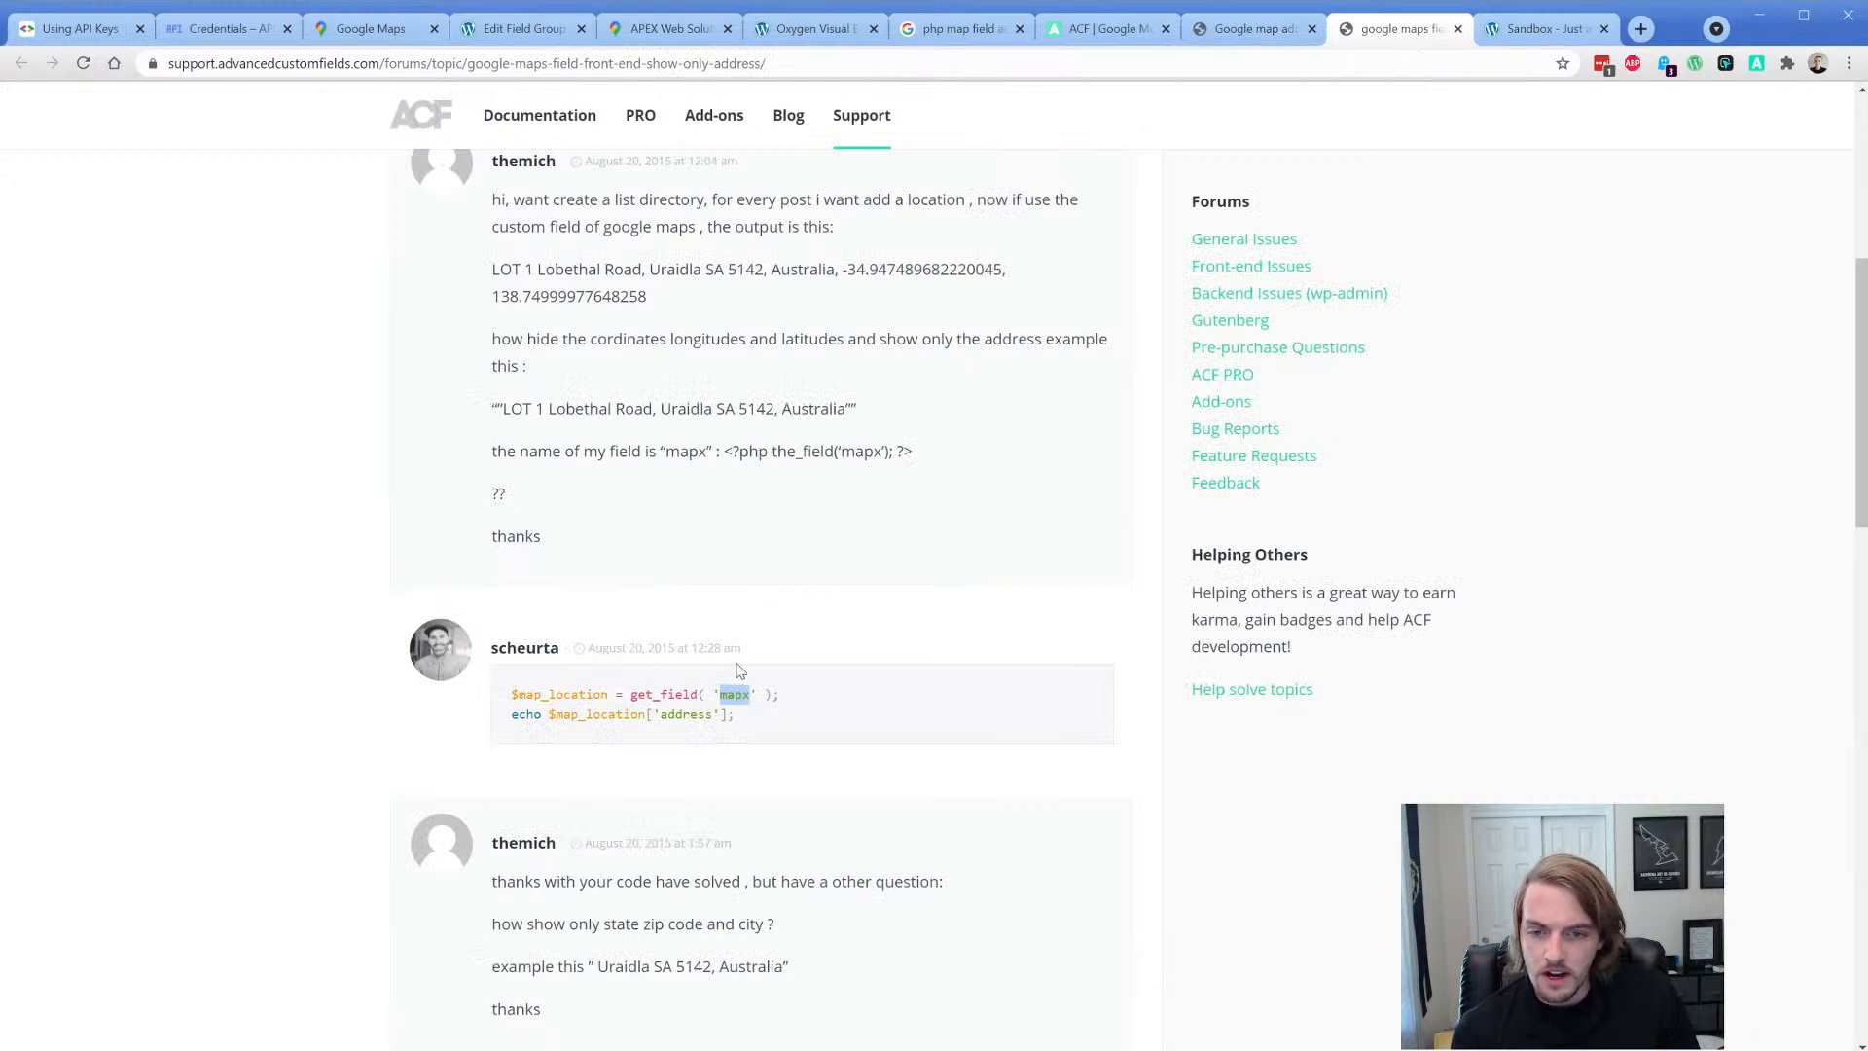
{"action": "left_click_drag", "start_coordinate": [743, 720], "coordinate": [513, 697]}
{"action": "key", "text": "ctrl+c"}
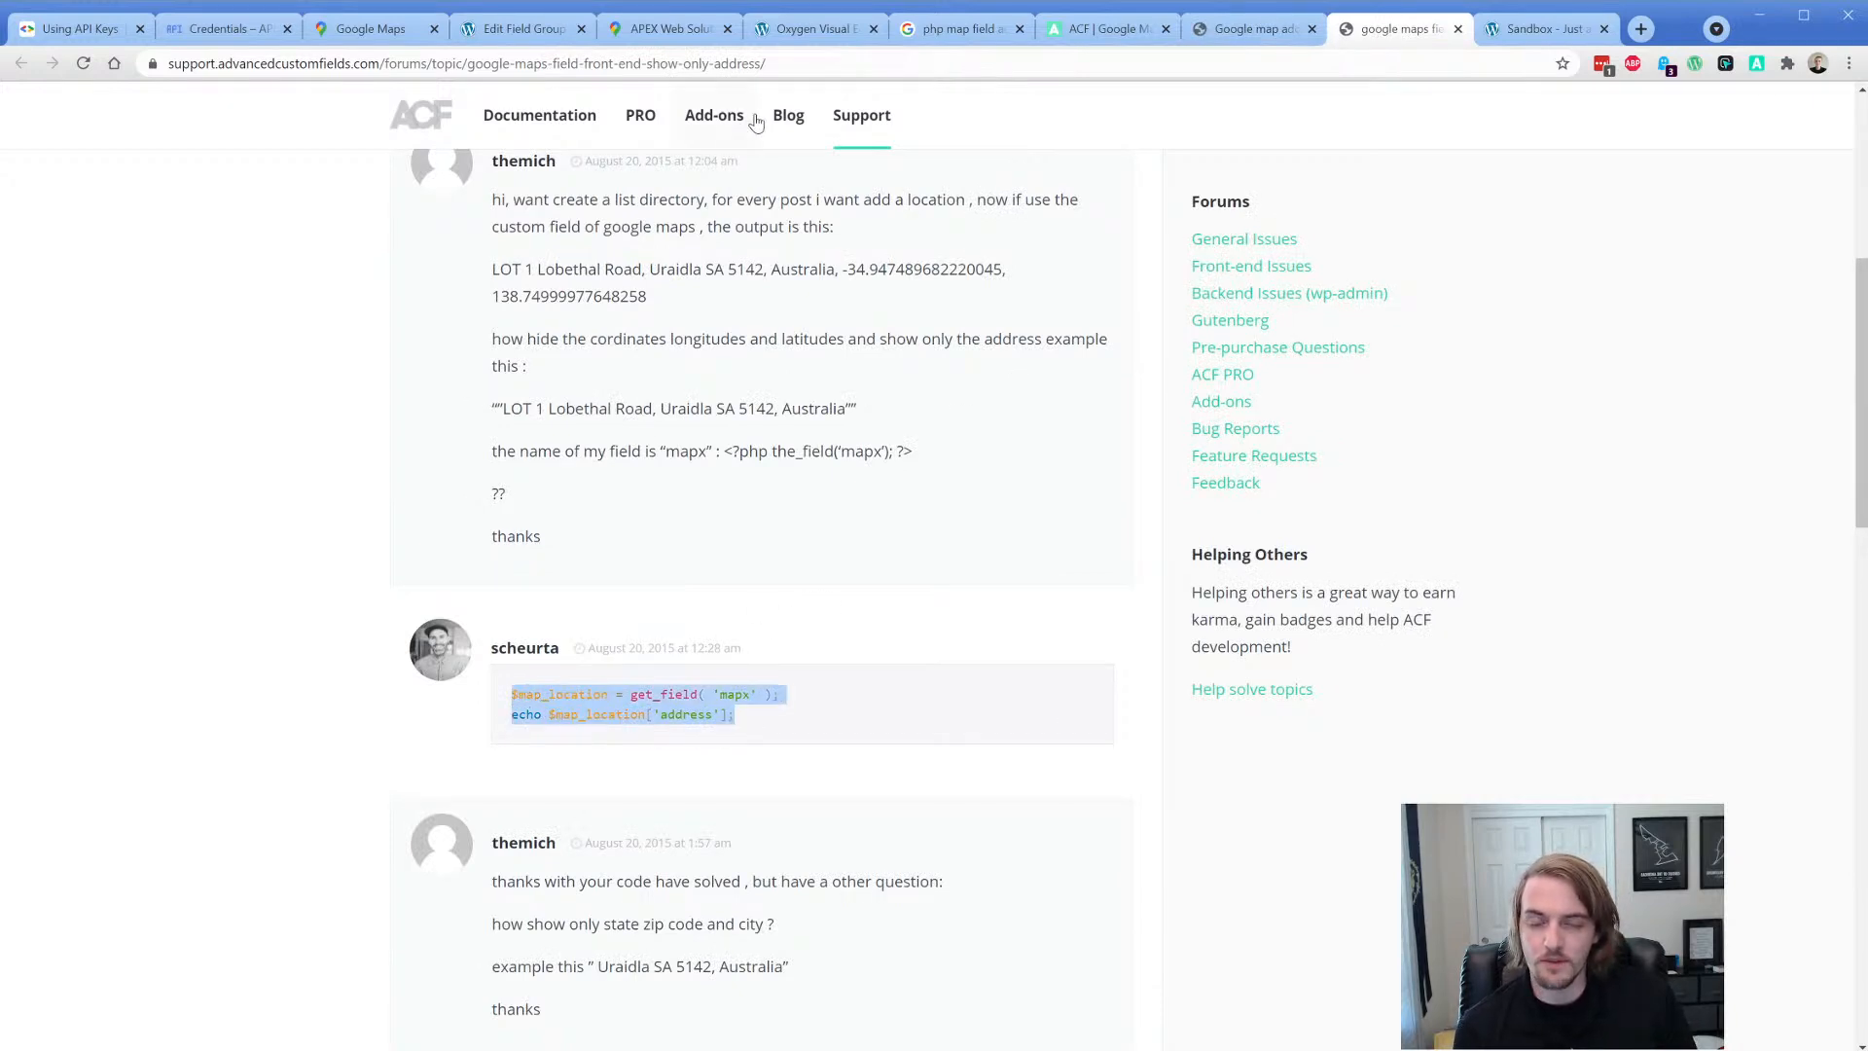
- In the Oxygen editor, add a Code Block after the ACF Map heading and open its PHP code for editing
{"action": "left_click", "coordinate": [790, 35]}
{"action": "left_click", "coordinate": [642, 479]}
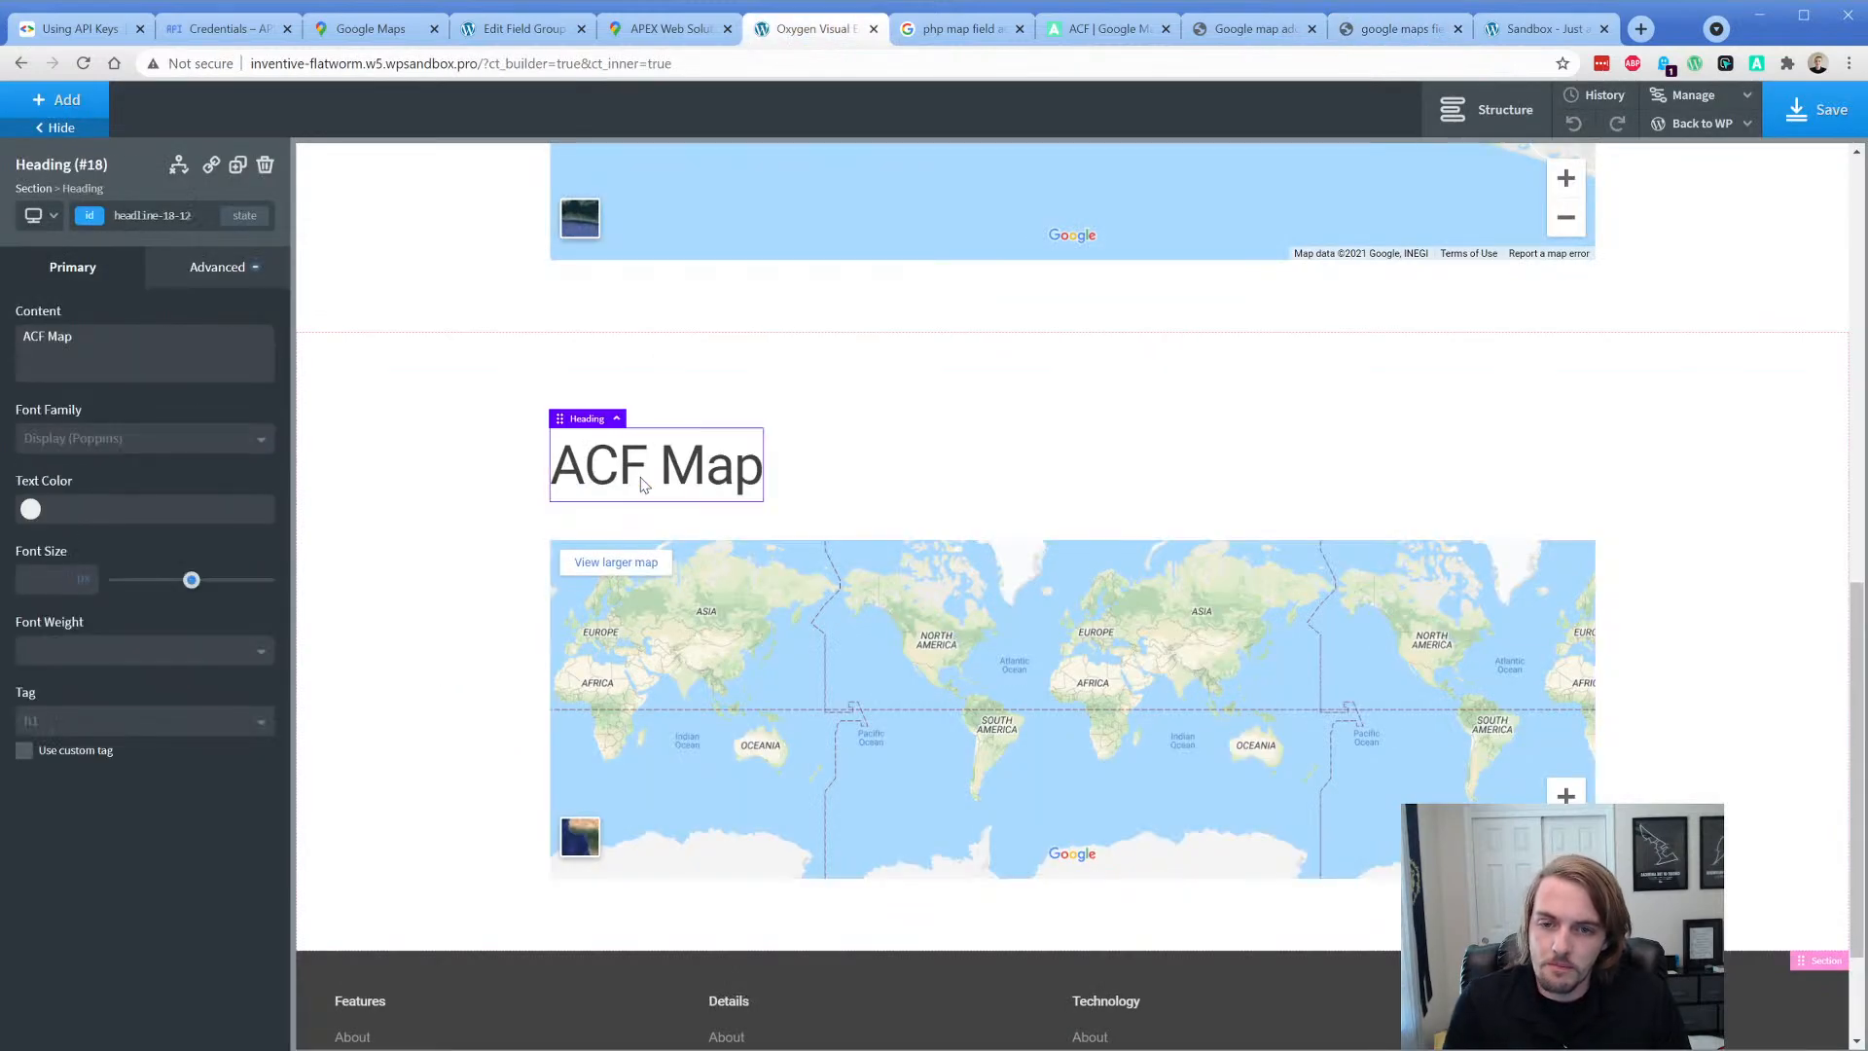
{"action": "left_click", "coordinate": [67, 113]}
{"action": "type", "text": "code"}
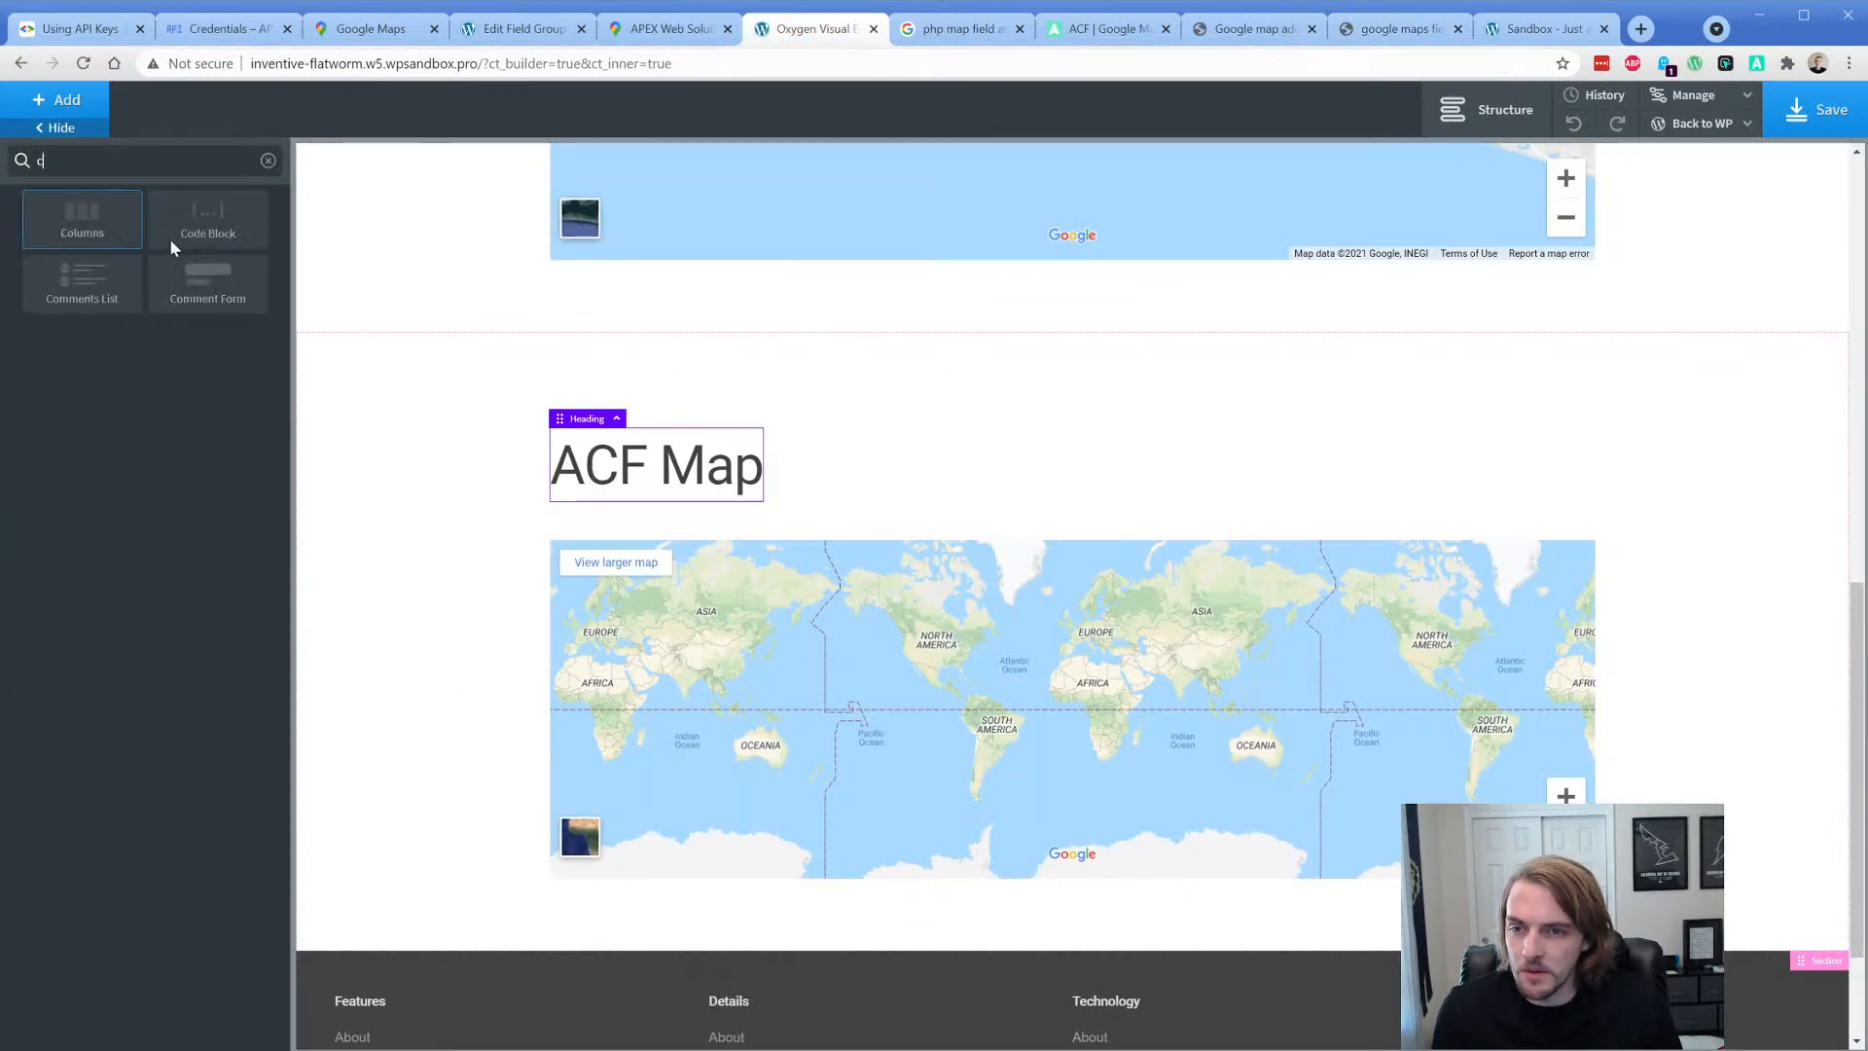
{"action": "left_click", "coordinate": [175, 252]}
{"action": "left_click", "coordinate": [155, 455]}
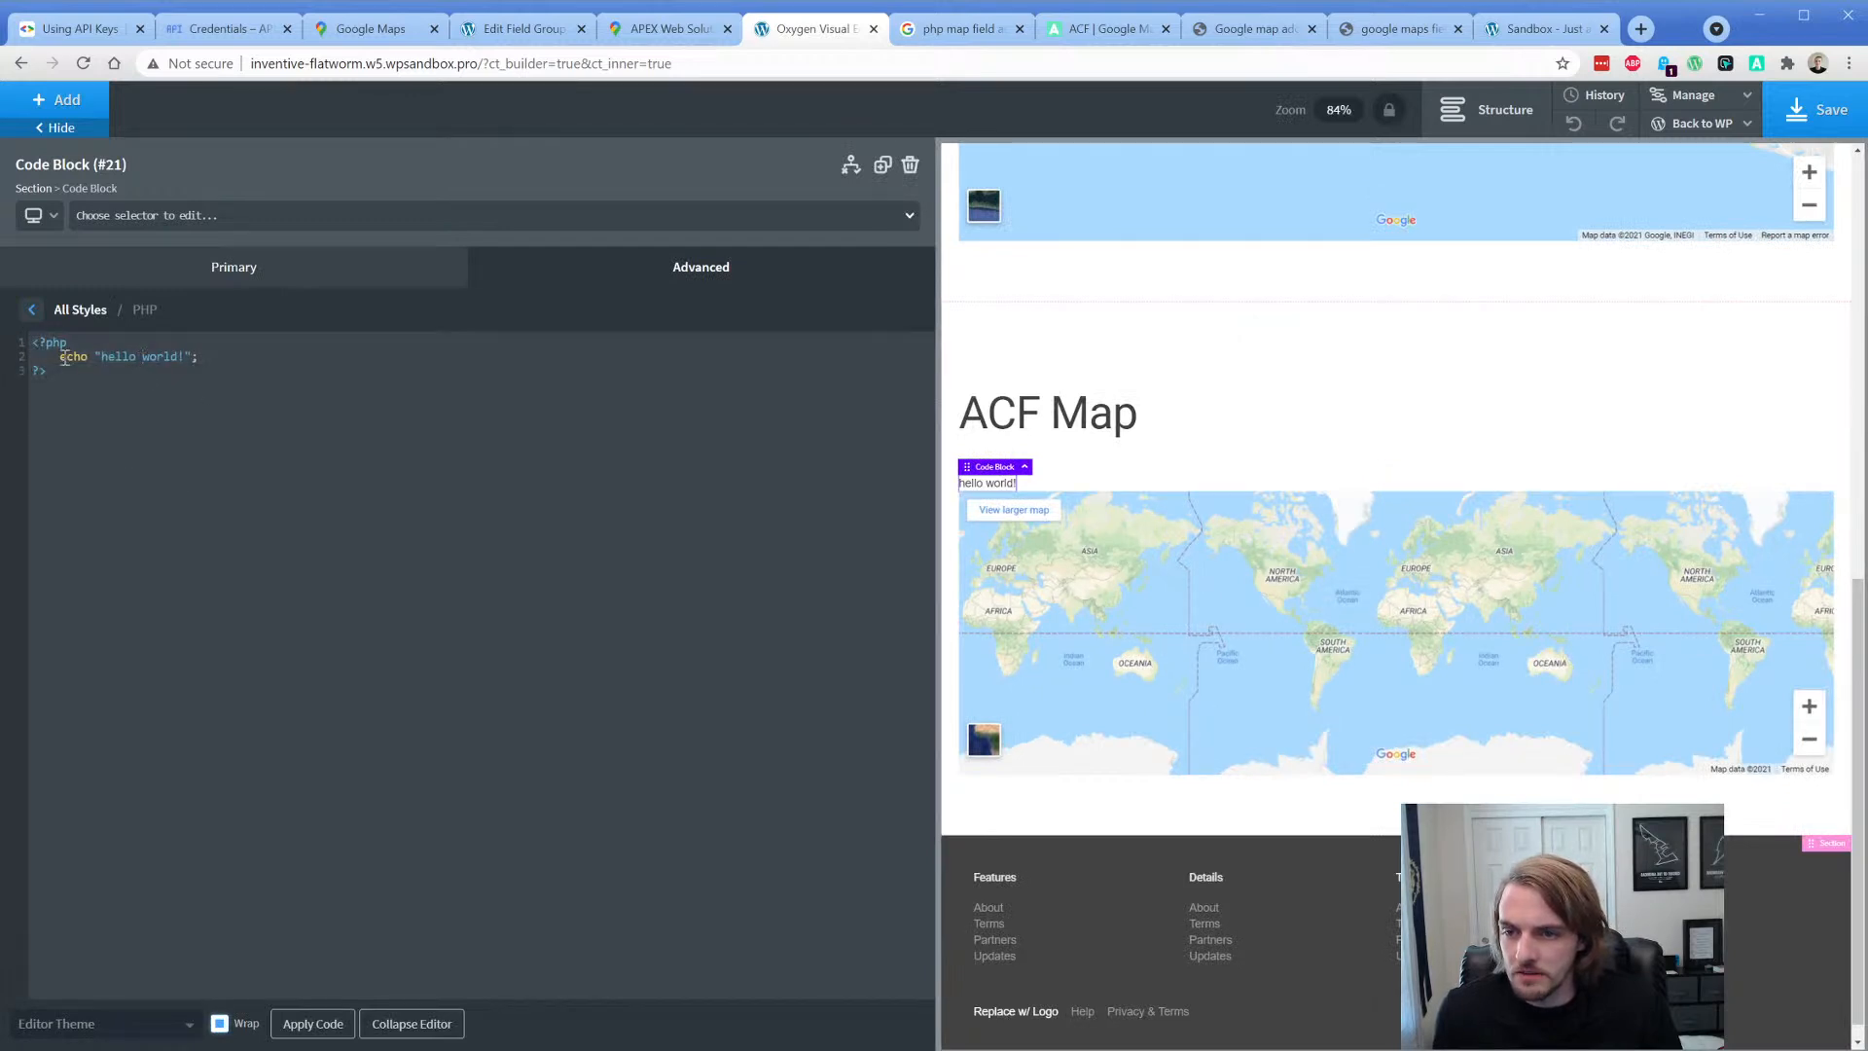
- Replace the code block's hello world line with the copied snippet, indent the echo line, and change the field name to 'address'
{"action": "left_click_drag", "start_coordinate": [60, 356], "coordinate": [214, 358]}
{"action": "key", "text": "ctrl+v"}
{"action": "left_click", "coordinate": [33, 371]}
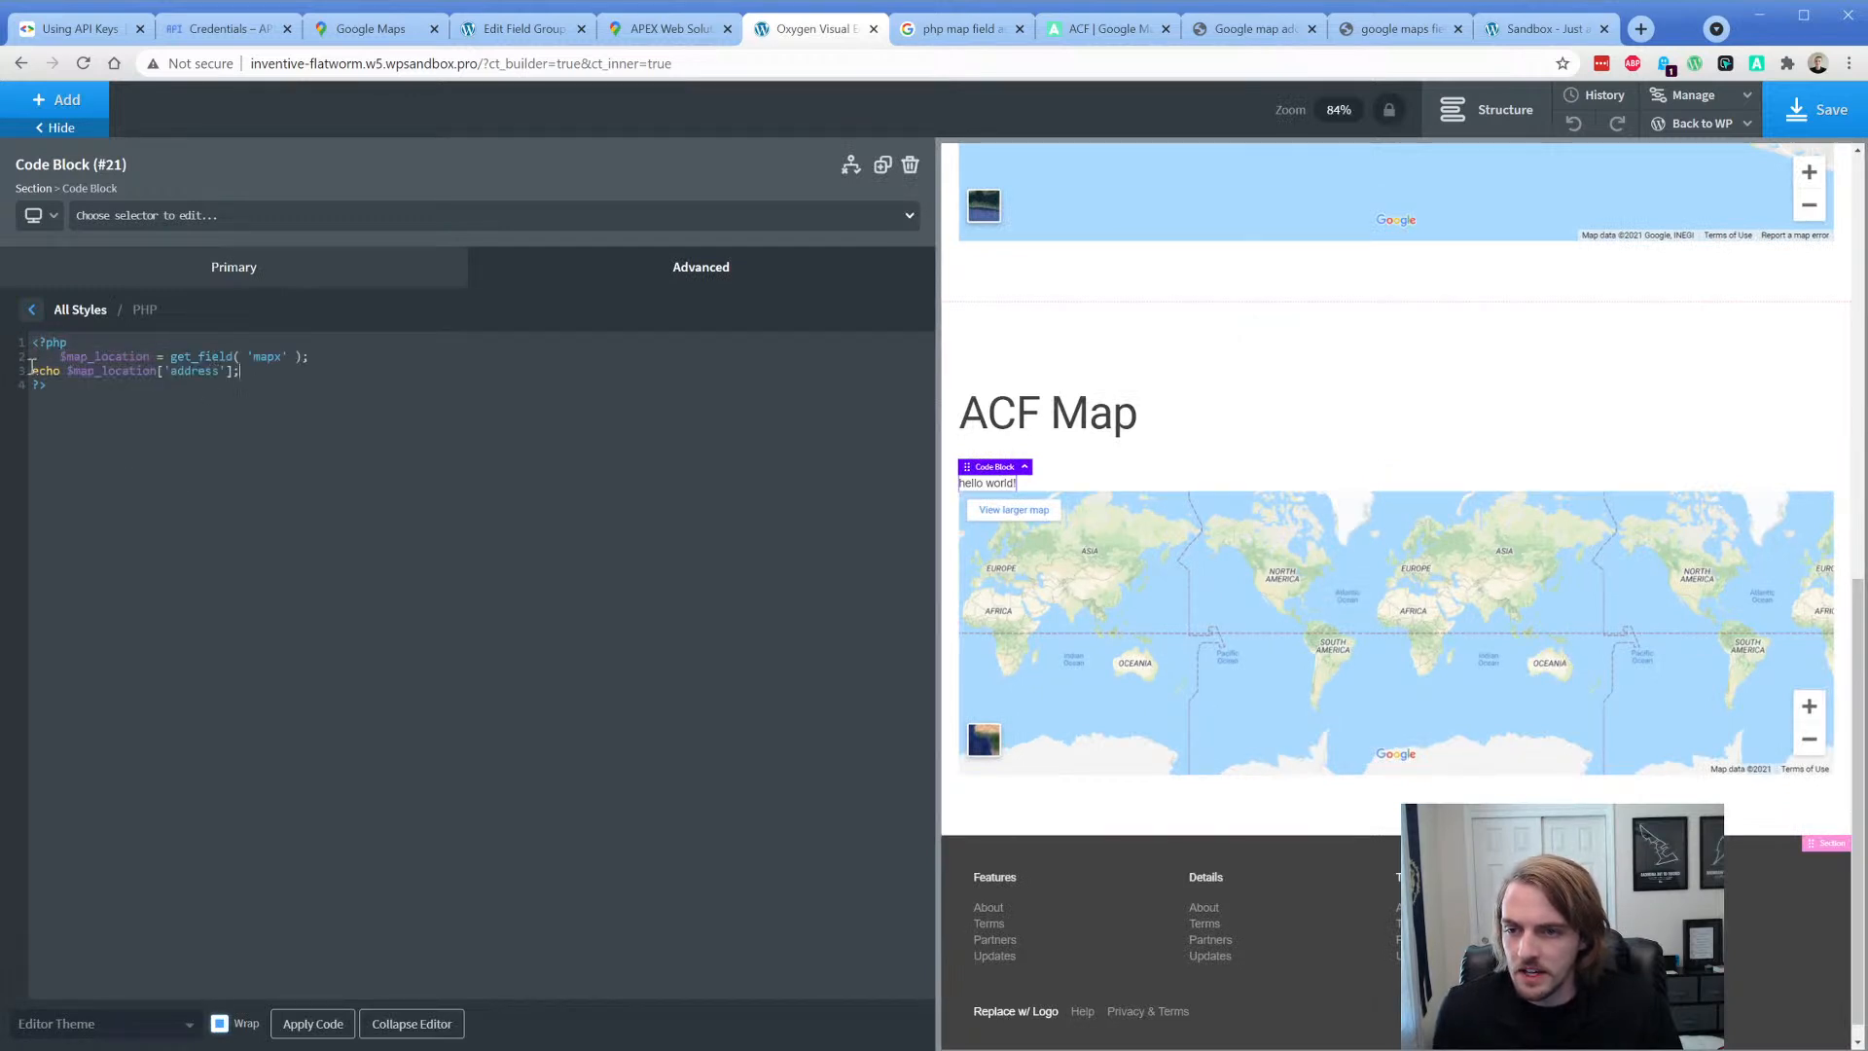
{"action": "key", "text": "Tab"}
{"action": "double_click", "coordinate": [267, 356]}
{"action": "type", "text": "address"}
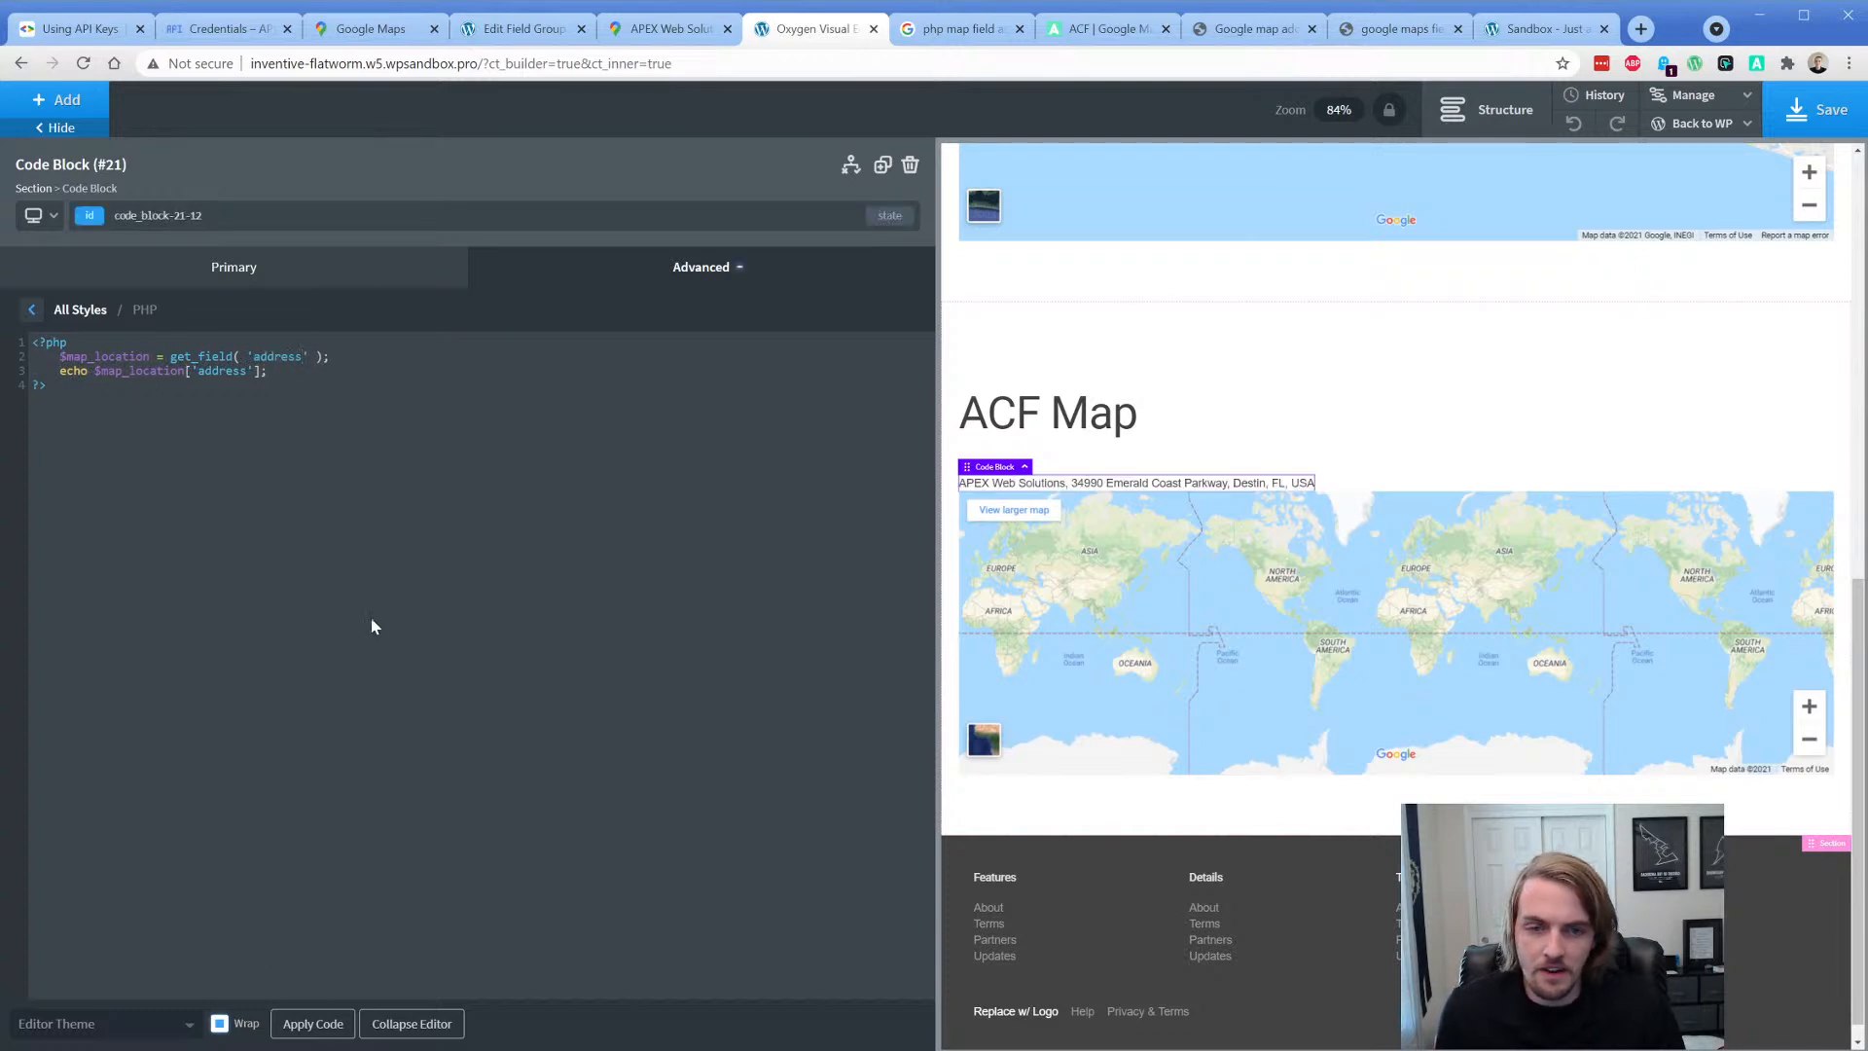
- Set the code block's bottom margin to 20 px
{"action": "left_click", "coordinate": [644, 282]}
{"action": "left_click", "coordinate": [146, 368]}
{"action": "left_click", "coordinate": [198, 438]}
{"action": "type", "text": "2"}
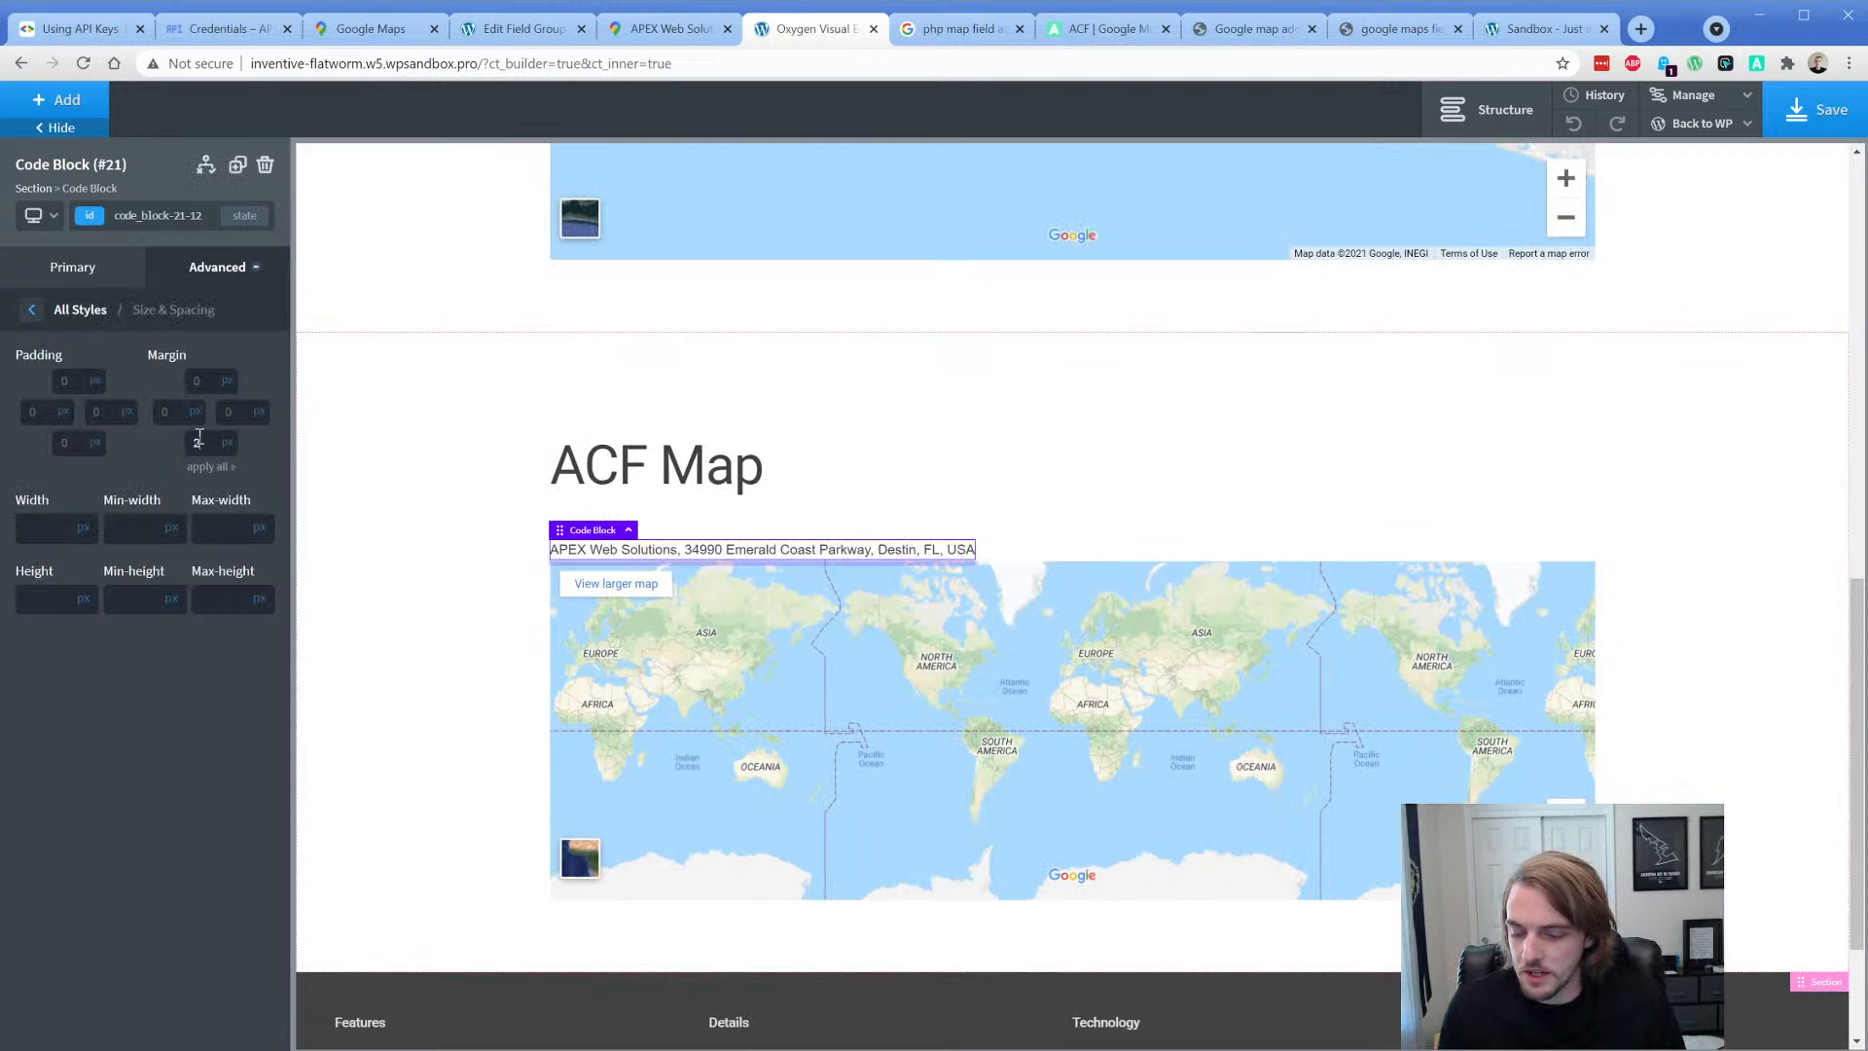
{"action": "type", "text": "0"}
- Reopen the code block's PHP and review the get_field line, then select the ACF Map heading
{"action": "left_click", "coordinate": [87, 264]}
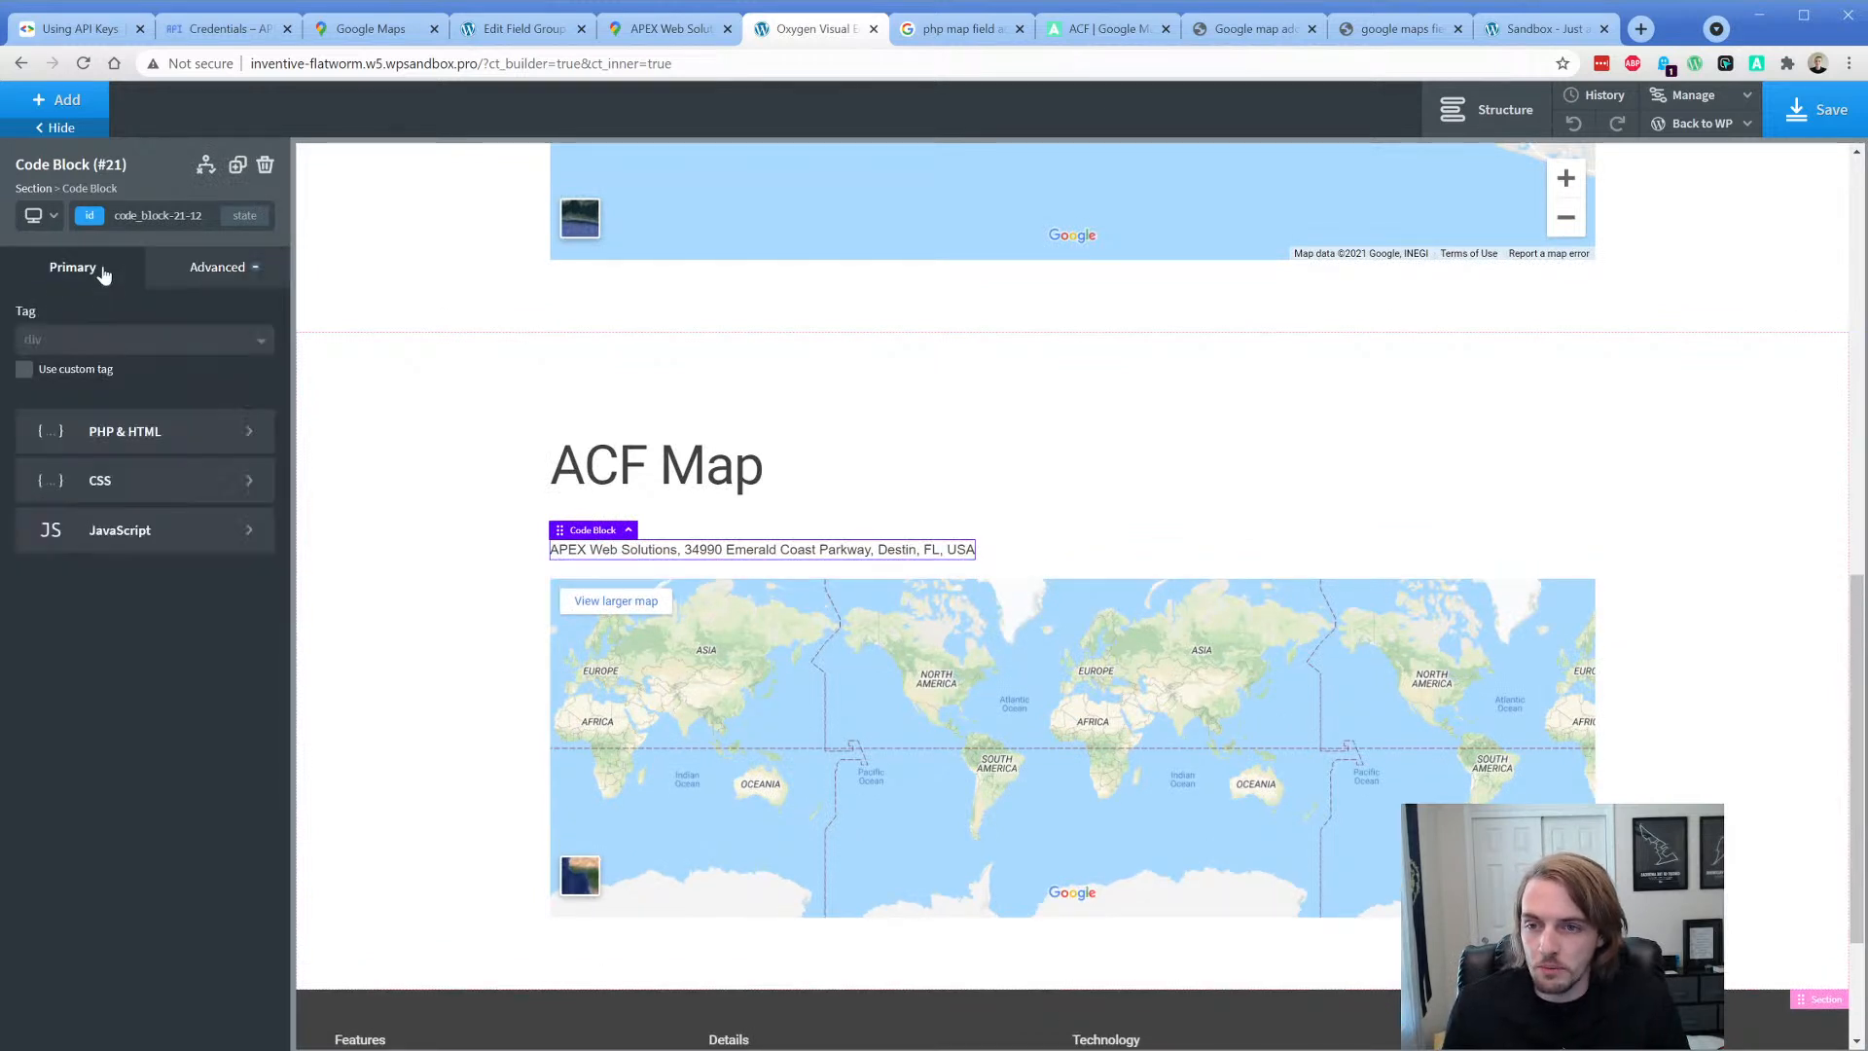
{"action": "left_click", "coordinate": [136, 432]}
{"action": "left_click", "coordinate": [129, 394]}
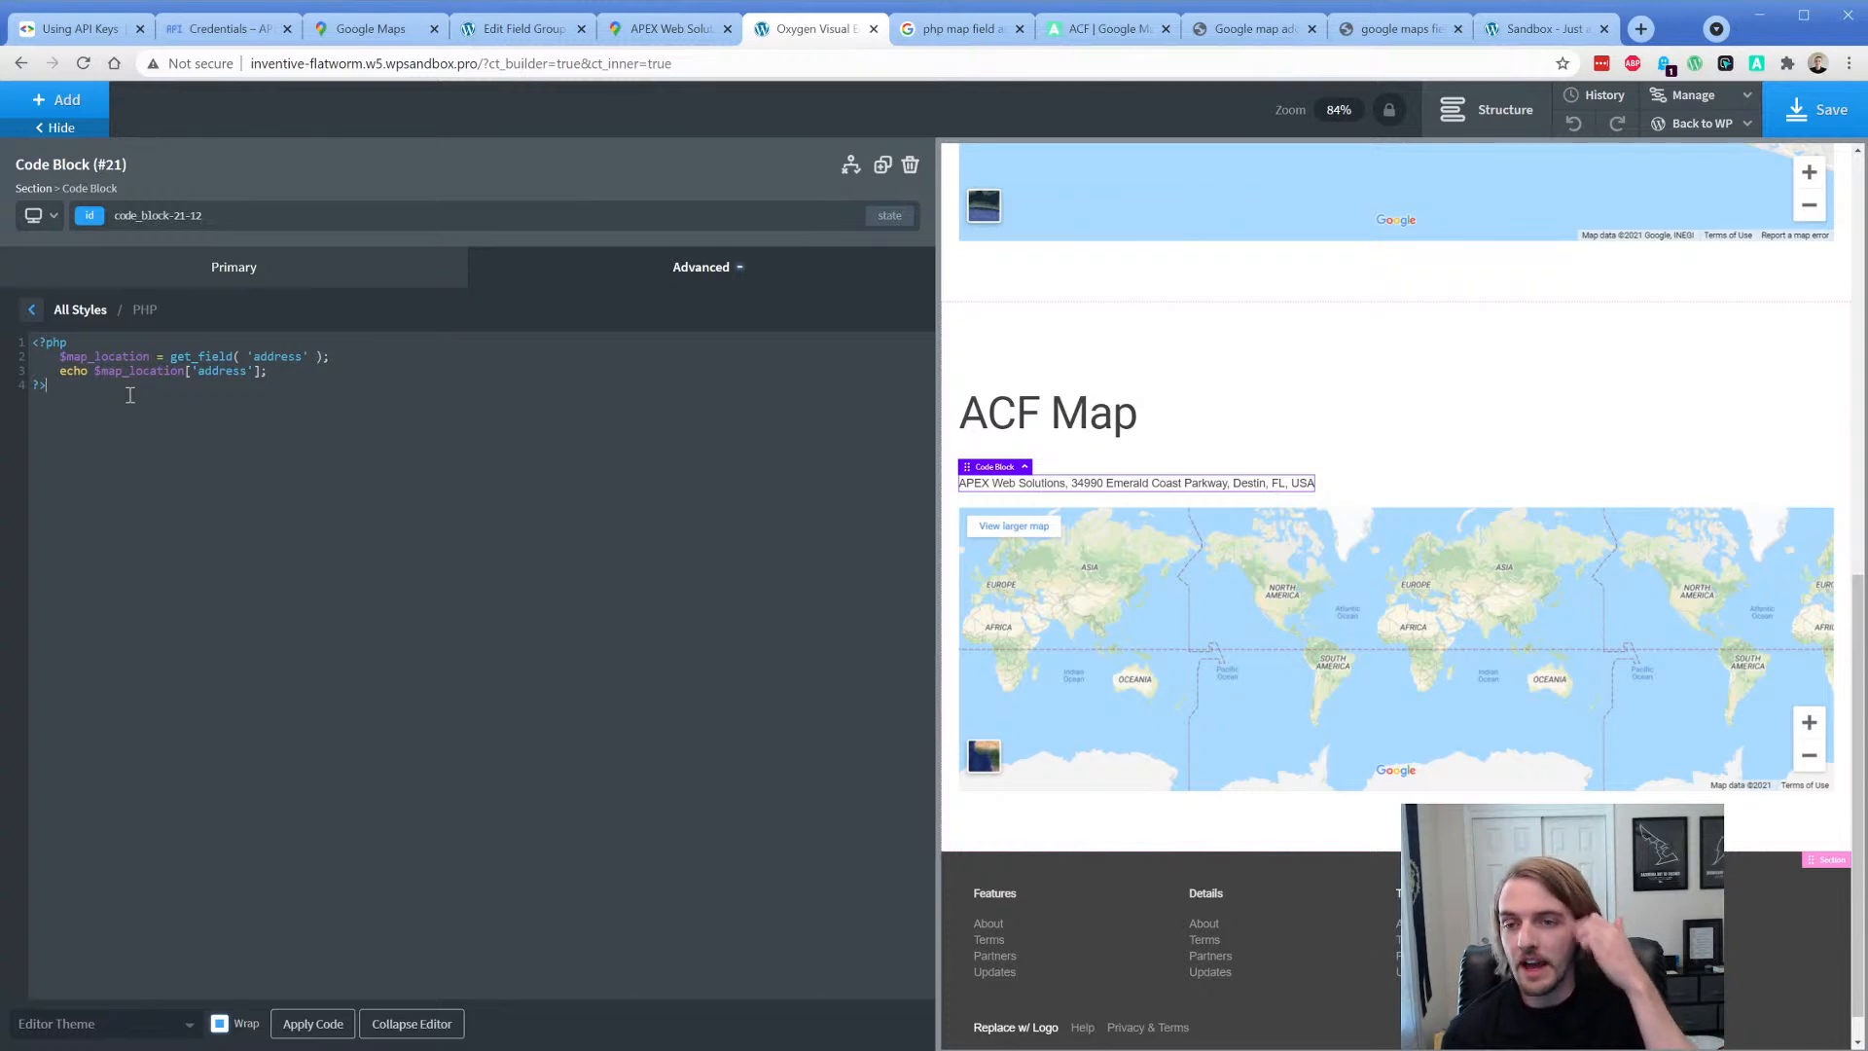
{"action": "left_click_drag", "start_coordinate": [60, 356], "coordinate": [351, 356]}
{"action": "left_click", "coordinate": [351, 356]}
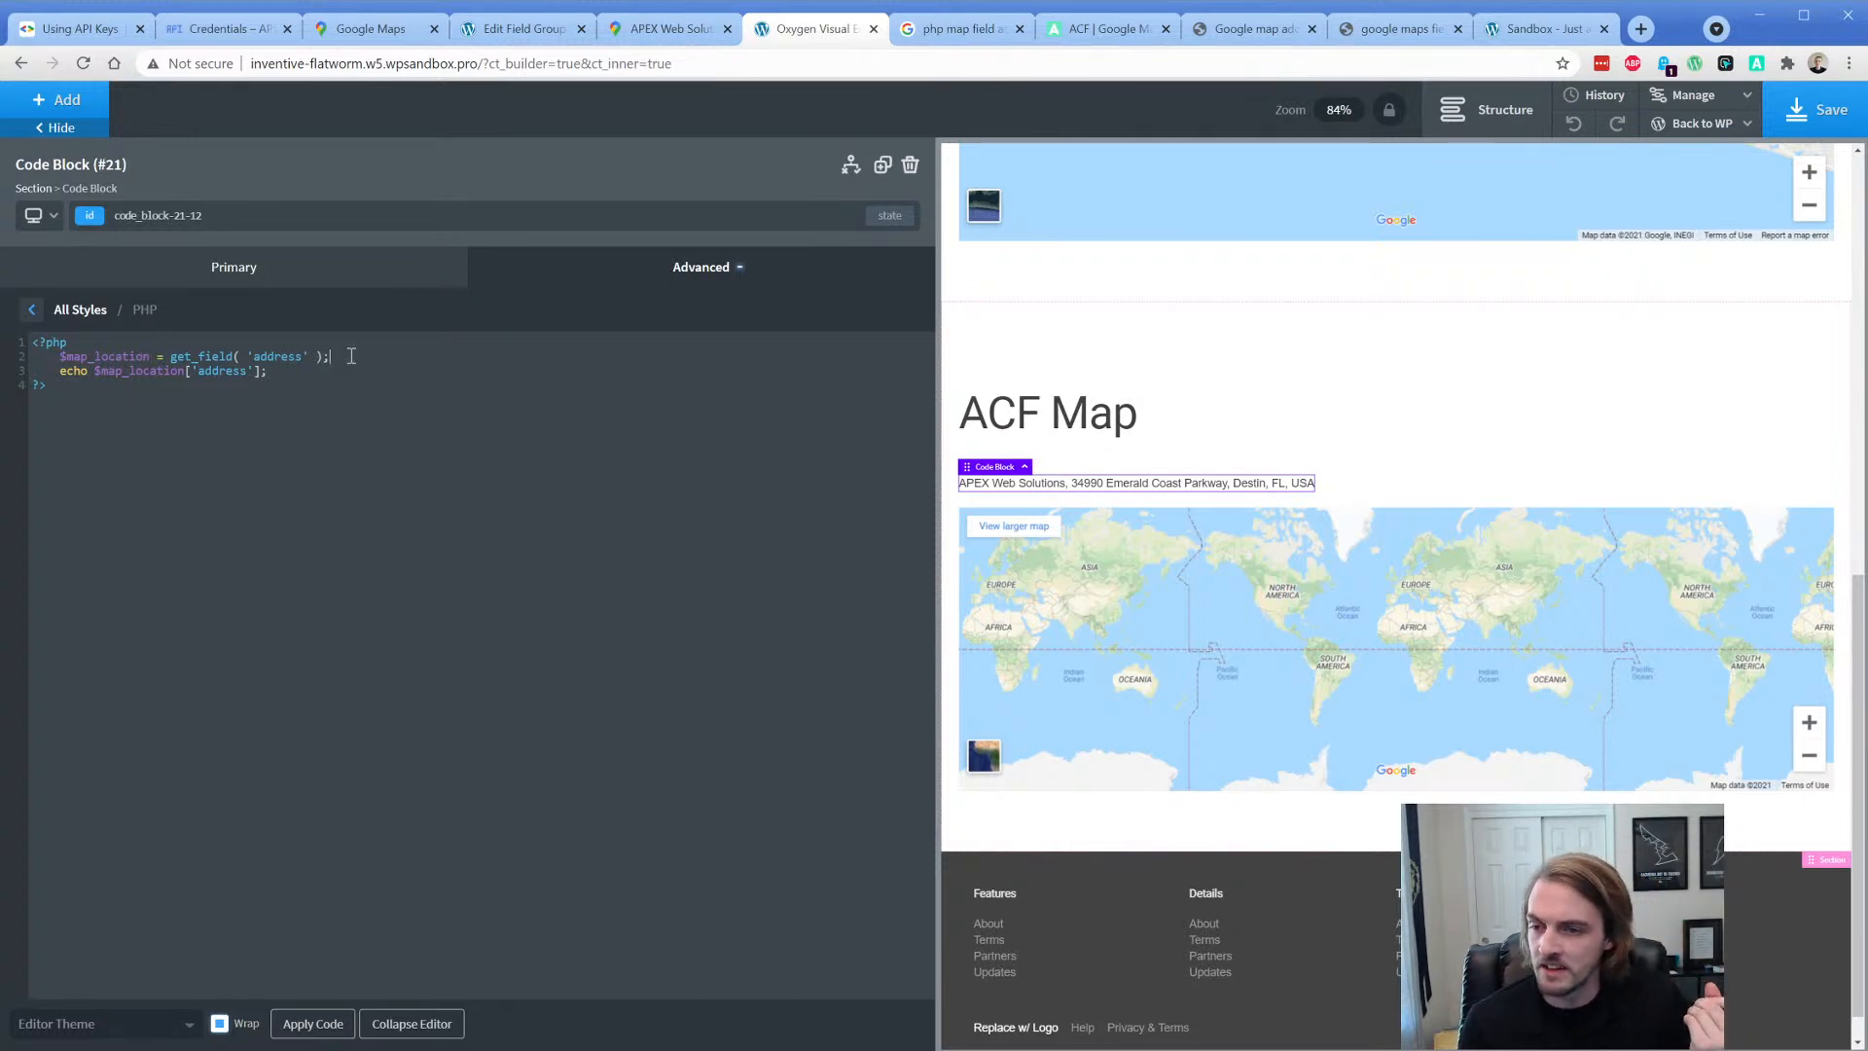
{"action": "left_click", "coordinate": [351, 356]}
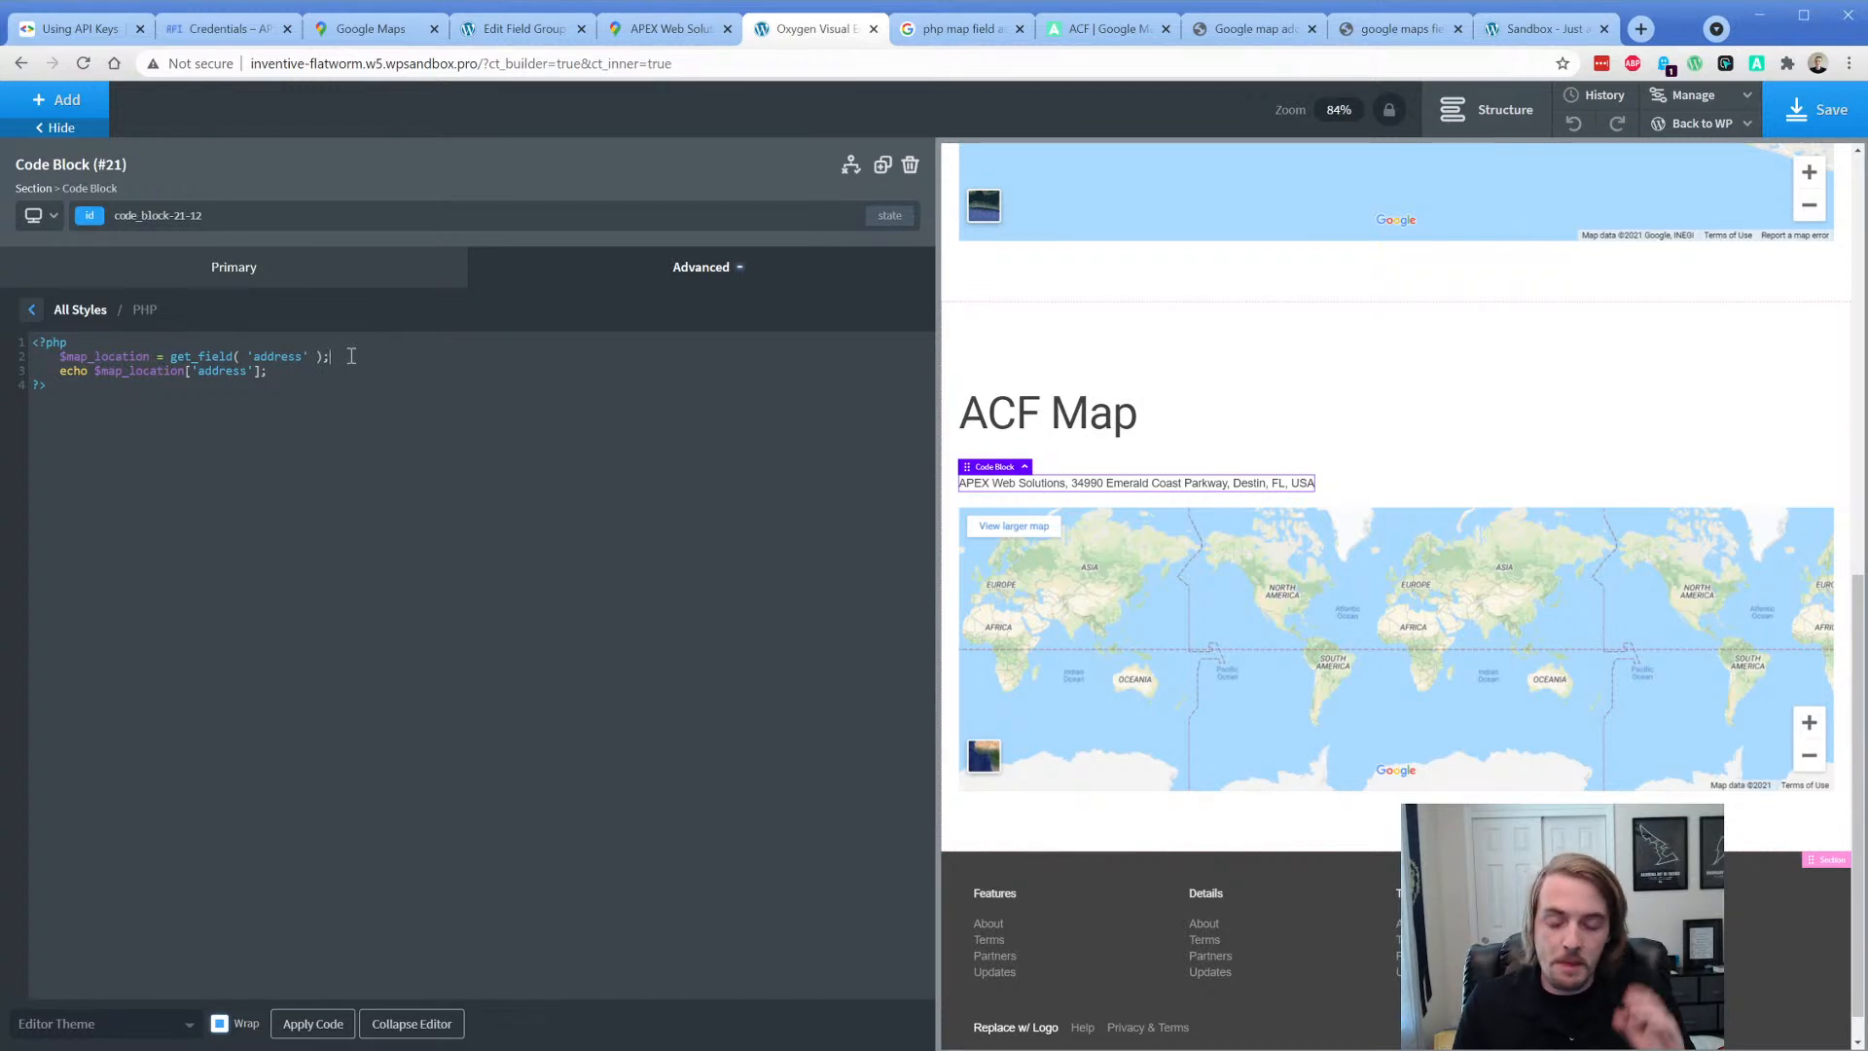
{"action": "left_click", "coordinate": [1122, 420]}
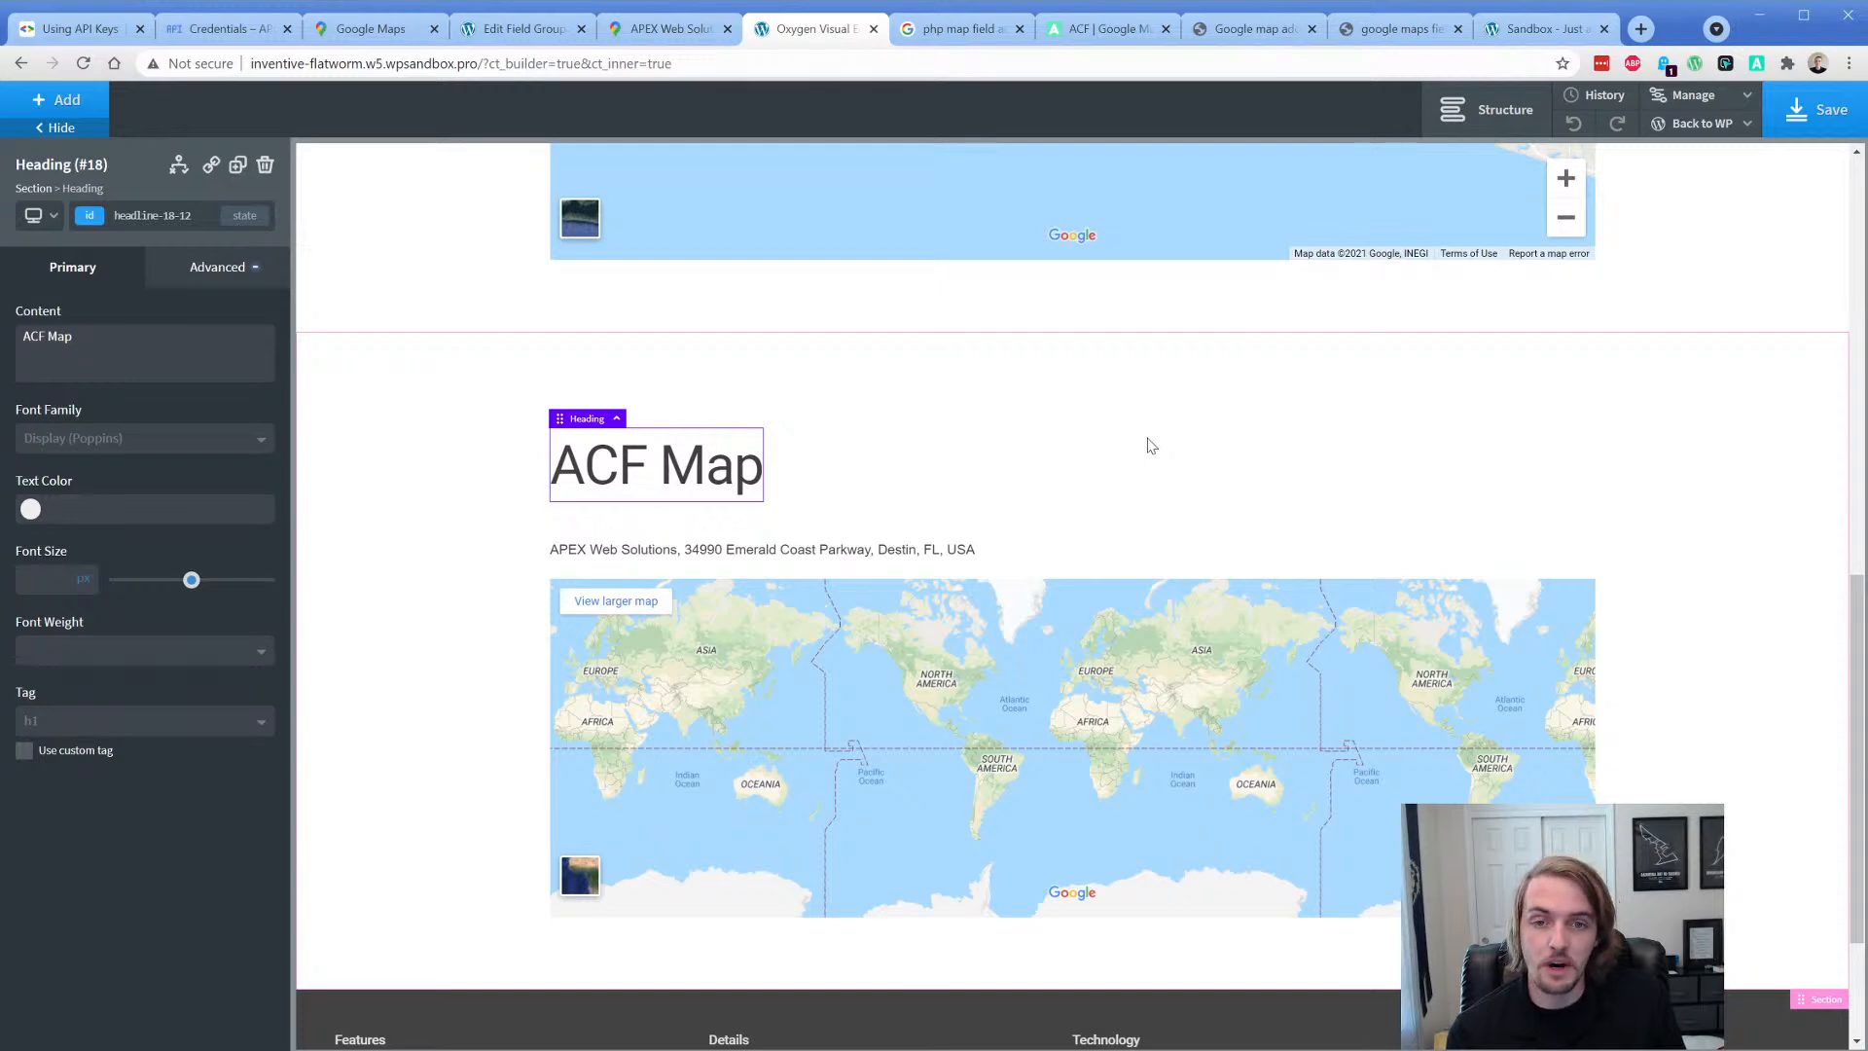
- Switch to the live Sandbox page and close the Google search, ACF documentation and forum topic tabs
{"action": "scroll", "coordinate": [474, 569], "scroll_direction": "up", "scroll_amount": 5}
{"action": "scroll", "coordinate": [472, 576], "scroll_direction": "down", "scroll_amount": 6}
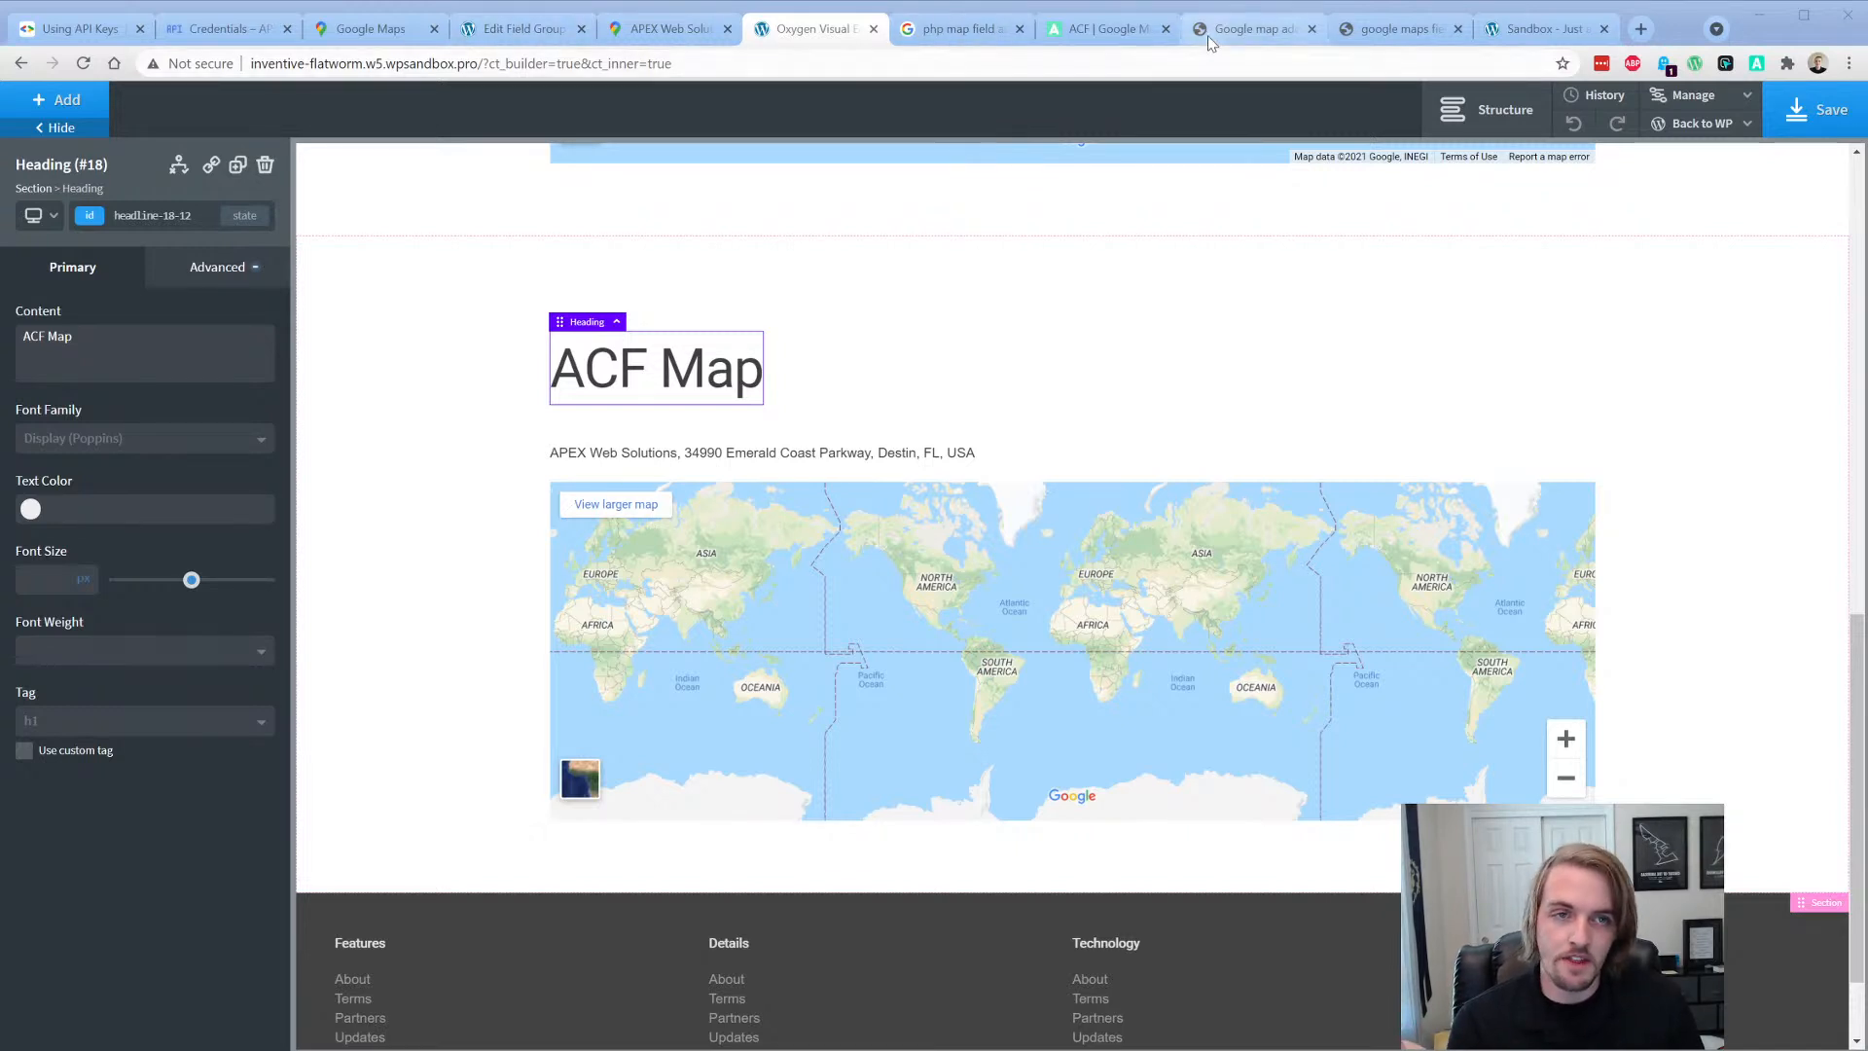
{"action": "left_click", "coordinate": [1545, 29]}
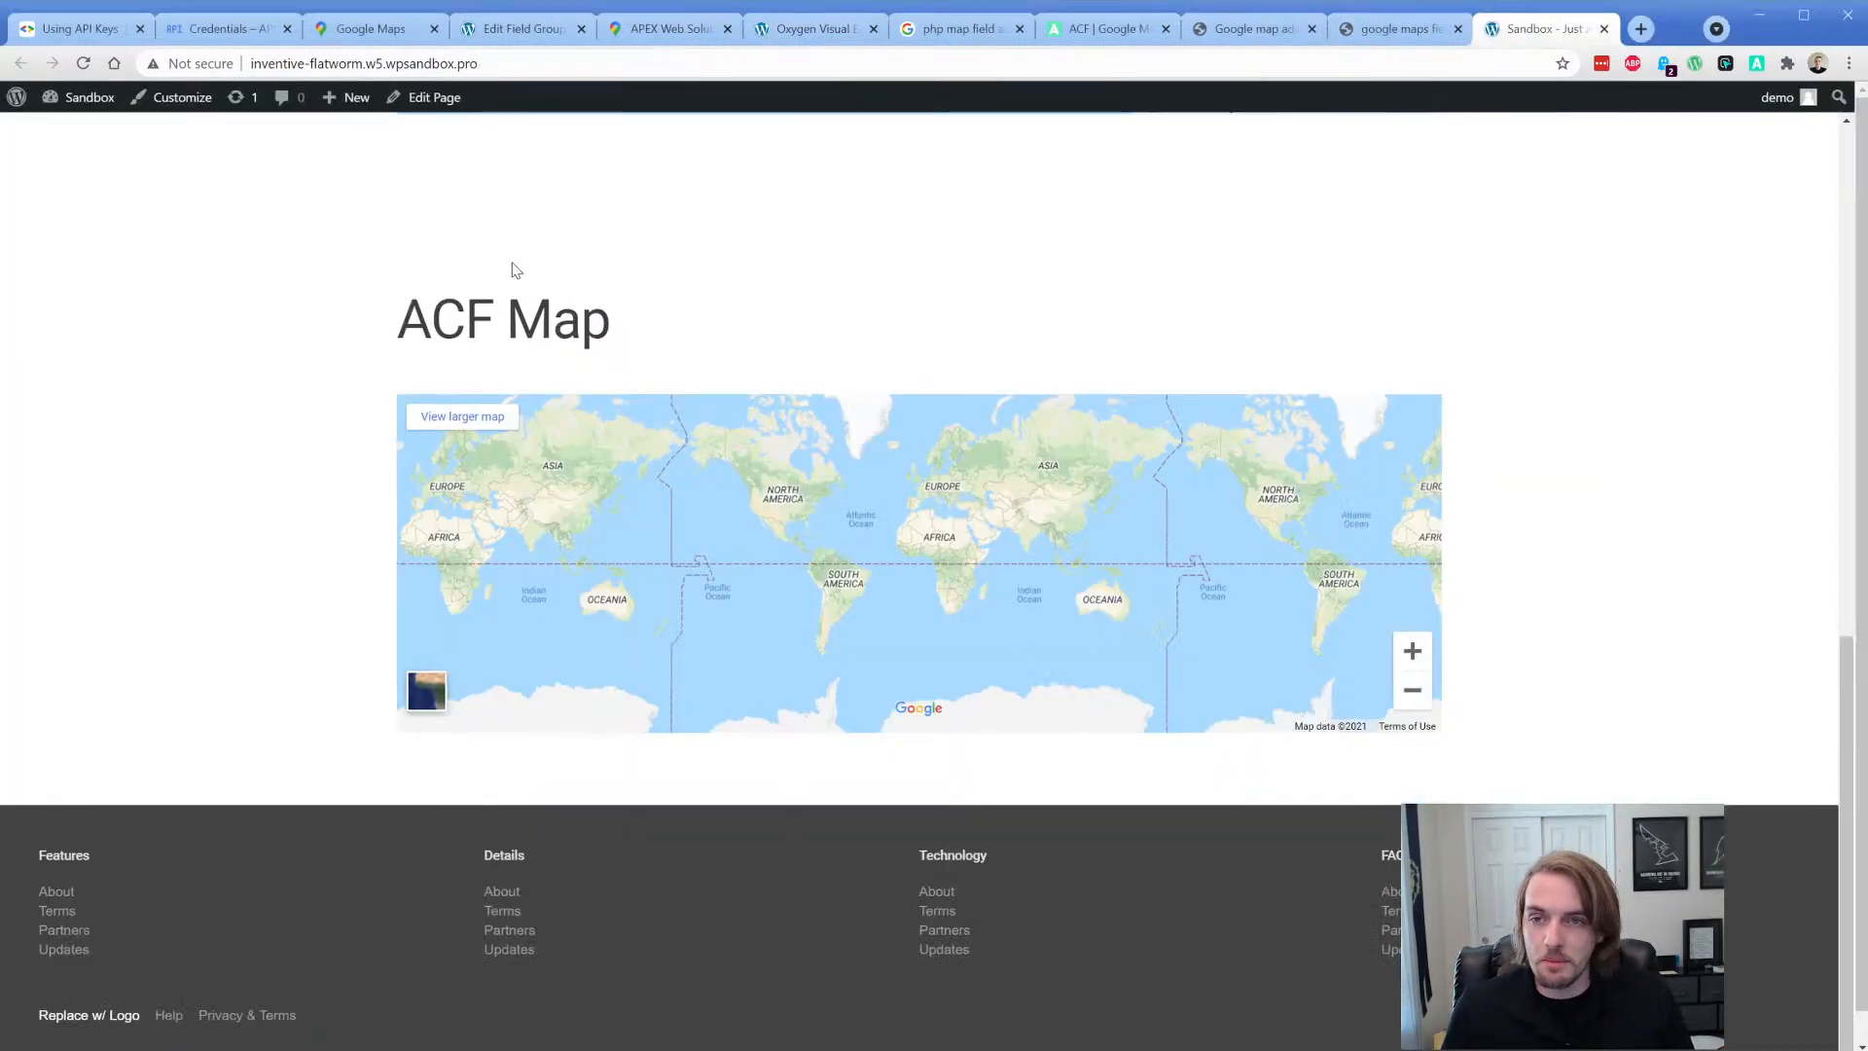
{"action": "left_click", "coordinate": [1019, 29]}
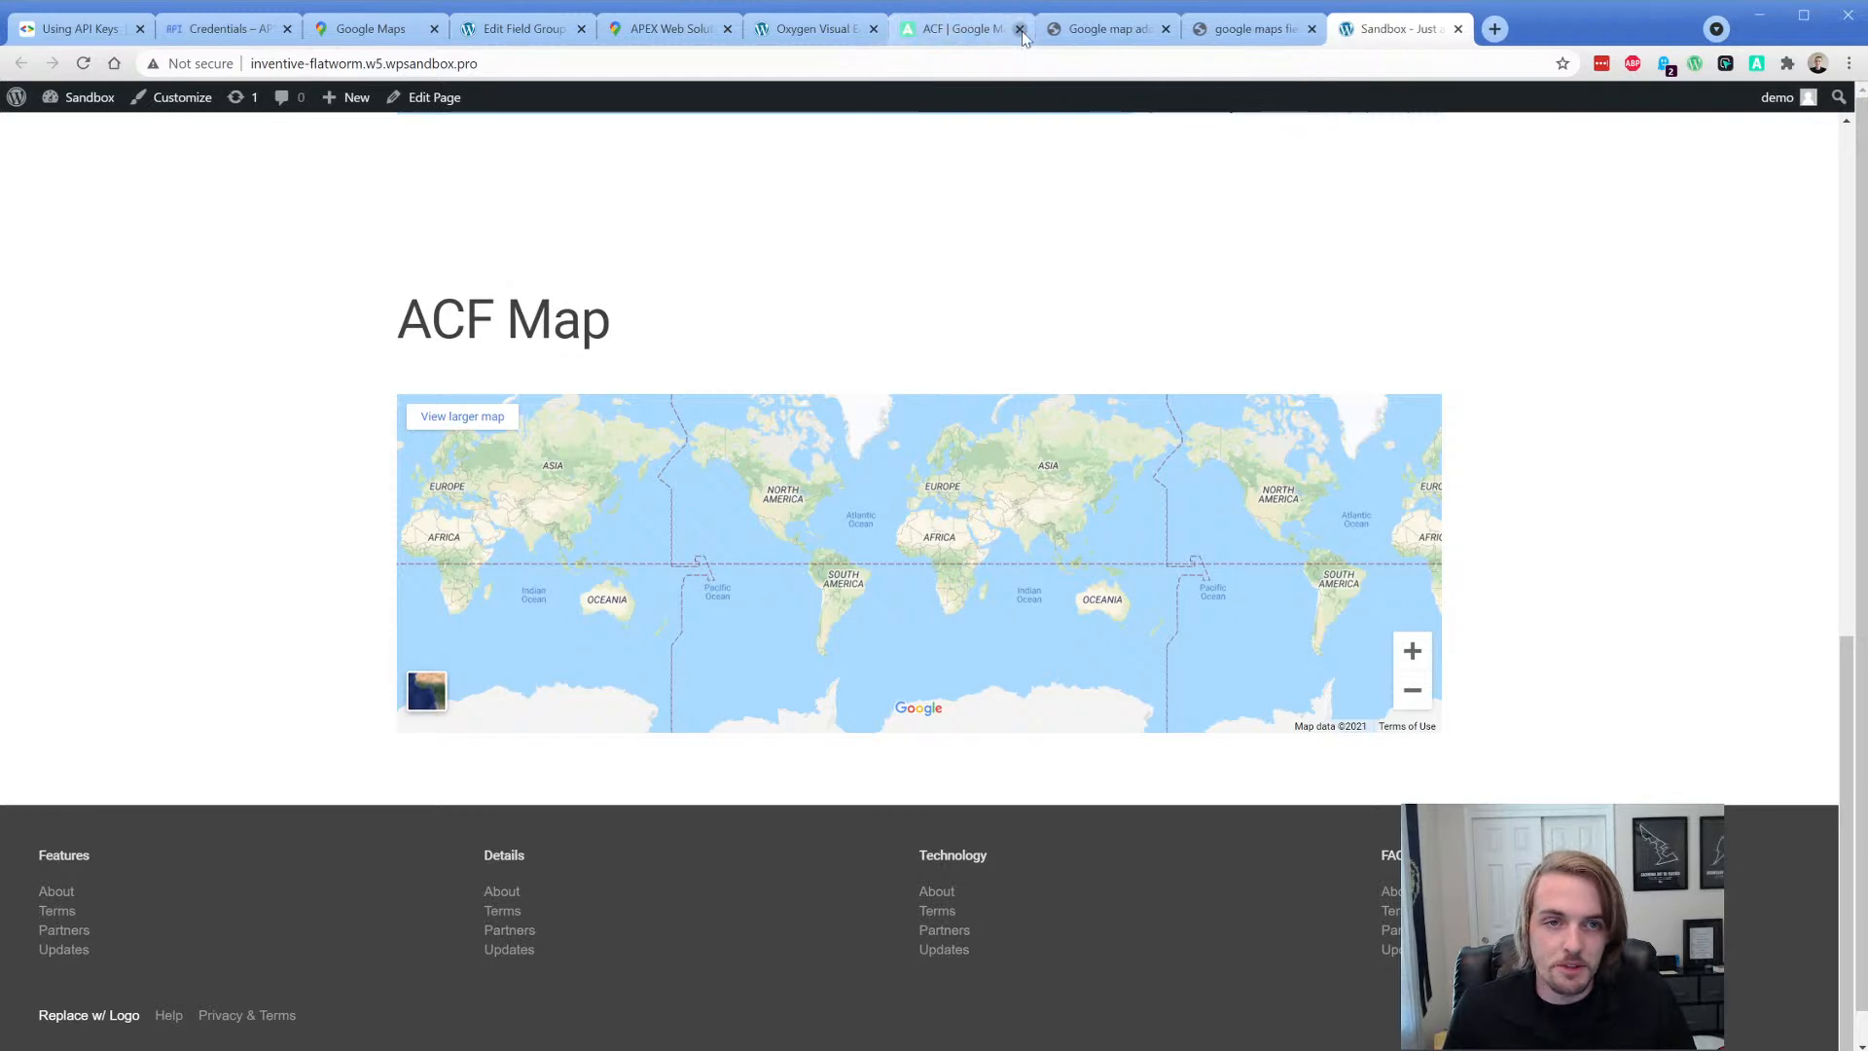
{"action": "left_click", "coordinate": [1019, 29]}
{"action": "left_click", "coordinate": [1012, 29]}
{"action": "left_click", "coordinate": [1019, 30]}
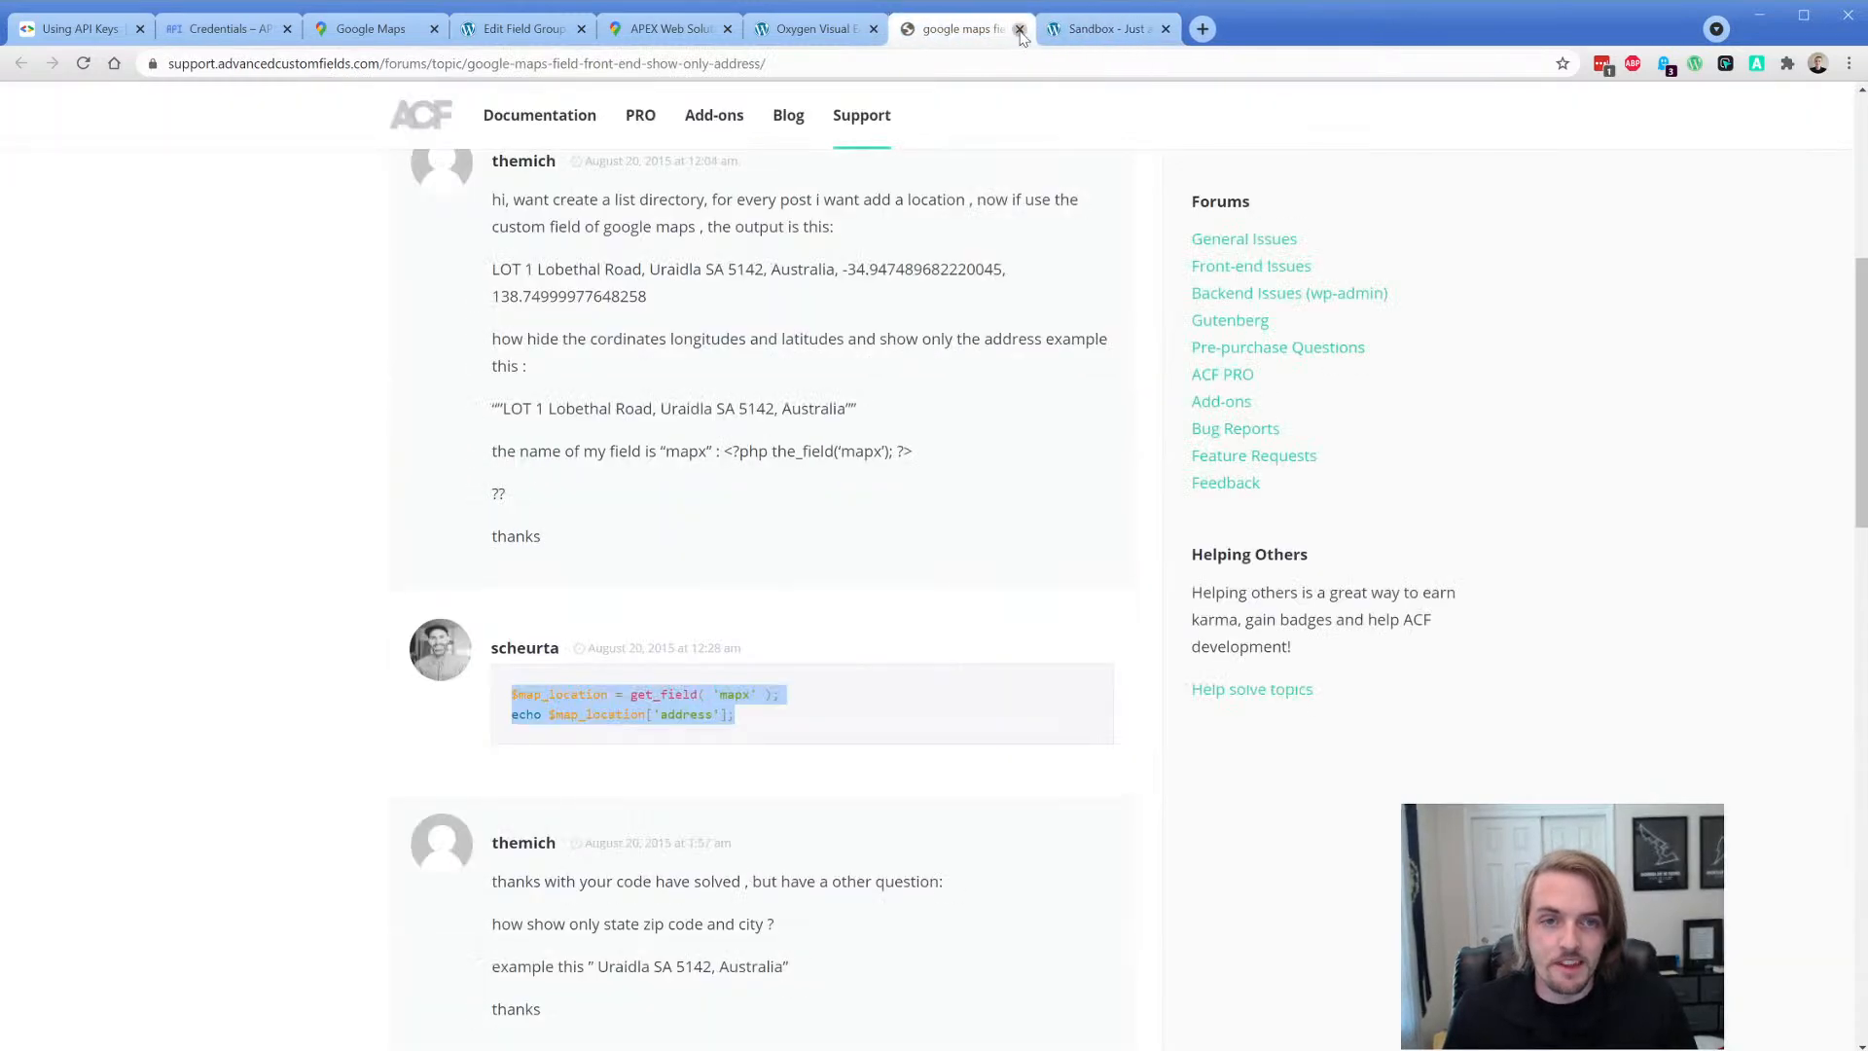
{"action": "left_click", "coordinate": [1020, 29]}
- Open the Home page's WordPress editor in a new tab and examine its Address map field
{"action": "middle_click", "coordinate": [428, 97]}
{"action": "key", "text": "ctrl+Tab"}
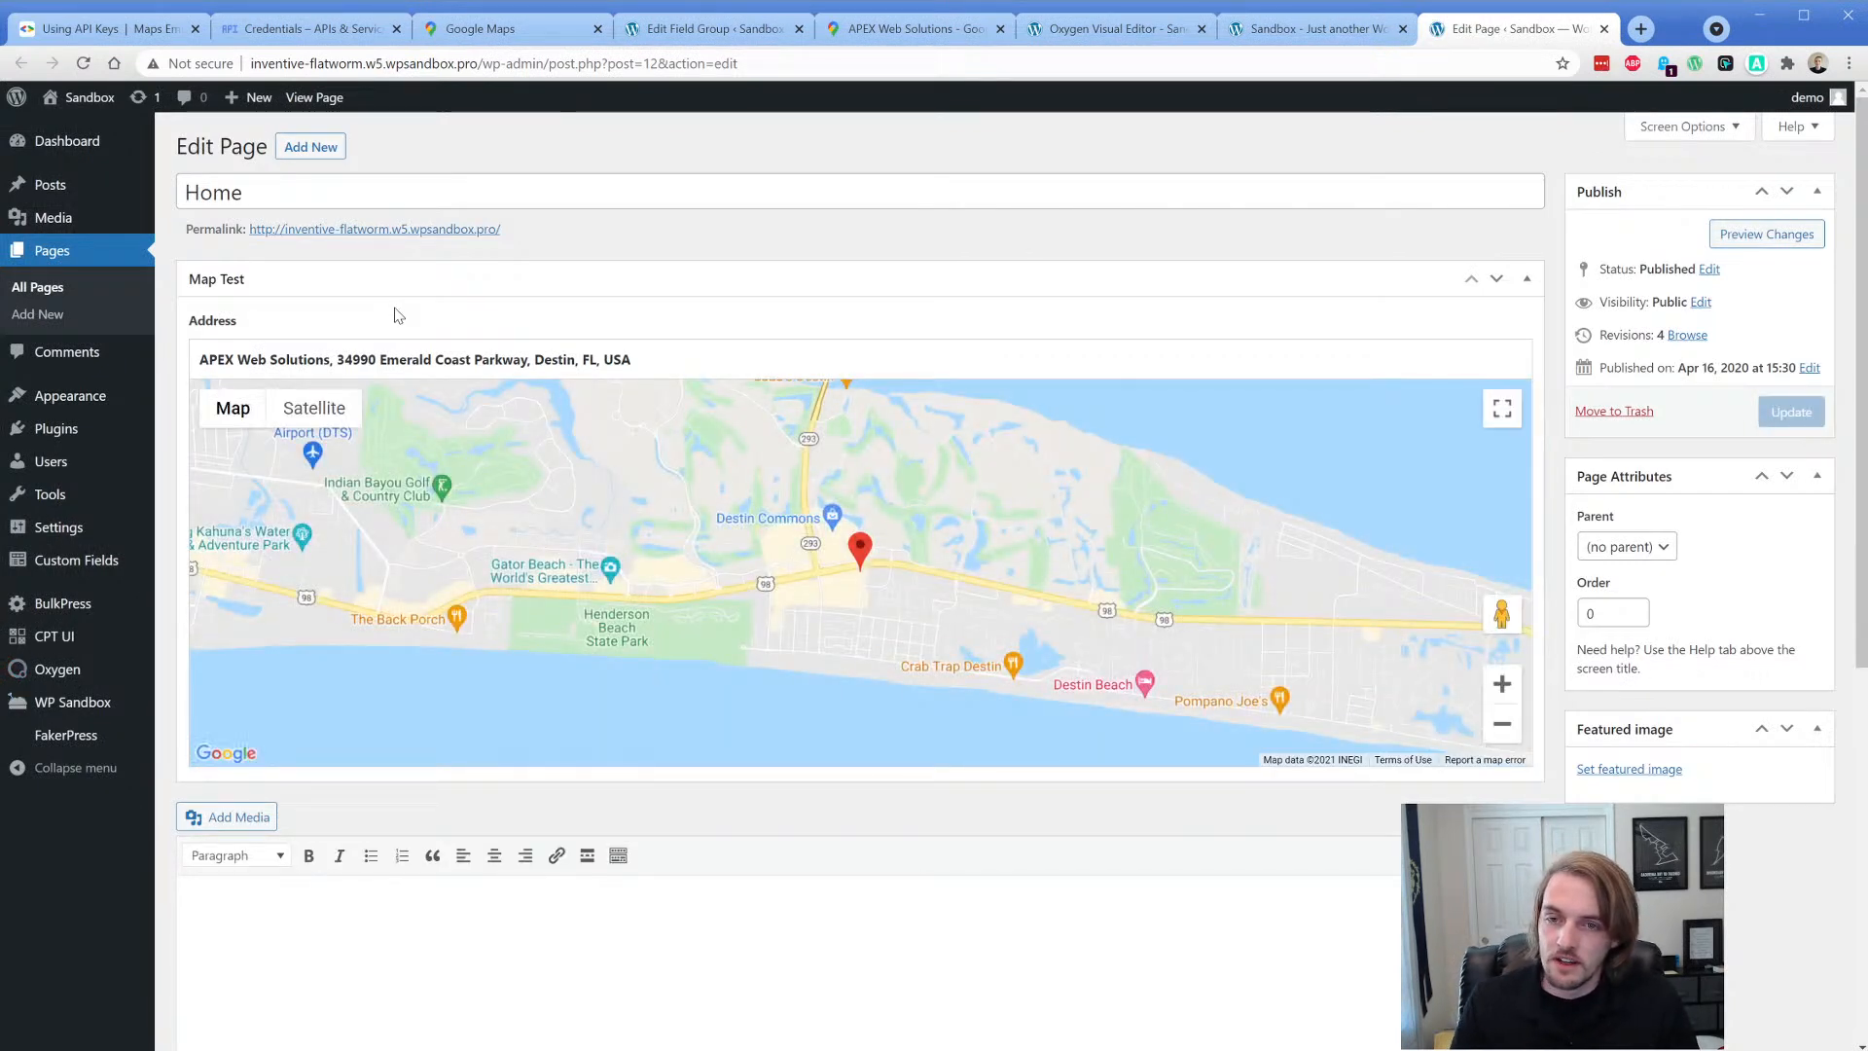
{"action": "left_click", "coordinate": [416, 359]}
{"action": "left_click", "coordinate": [170, 359]}
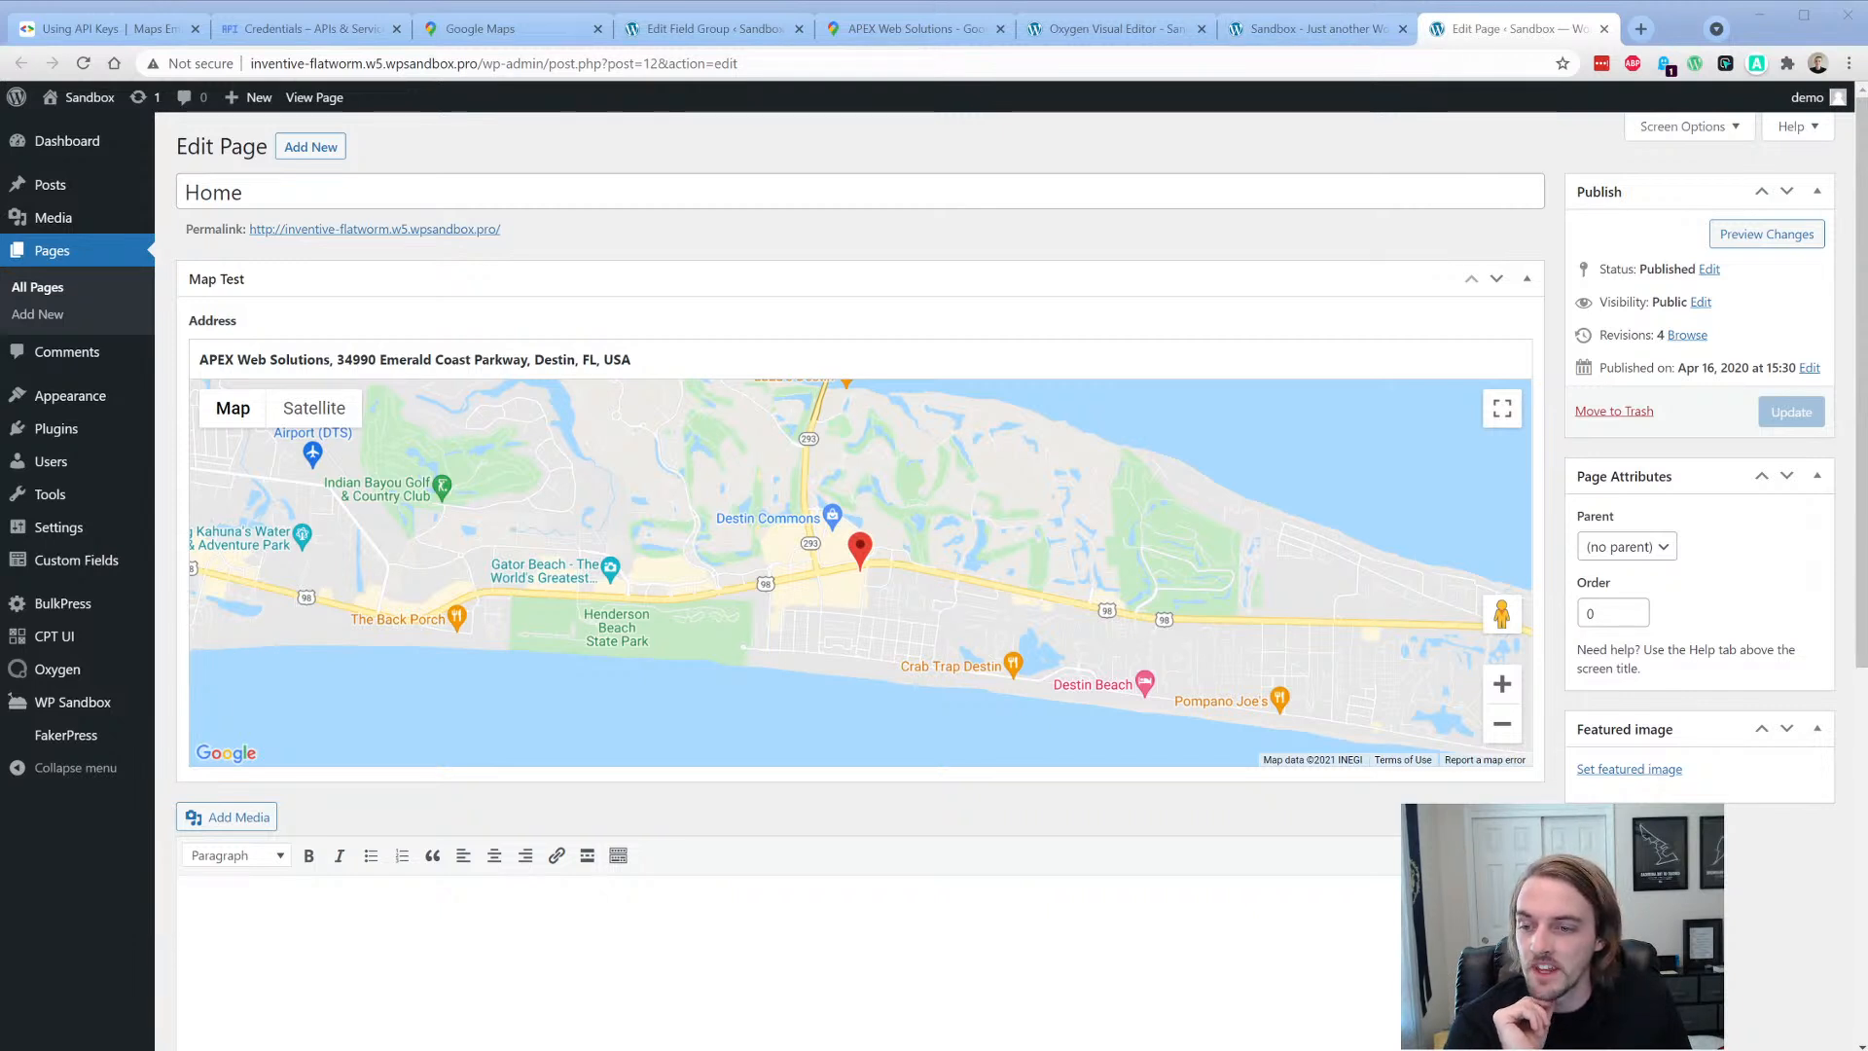
- Search the WordPress plugin directory for "code snippets", then install and activate the Code Snippets plugin
{"action": "mouse_move", "coordinate": [107, 453]}
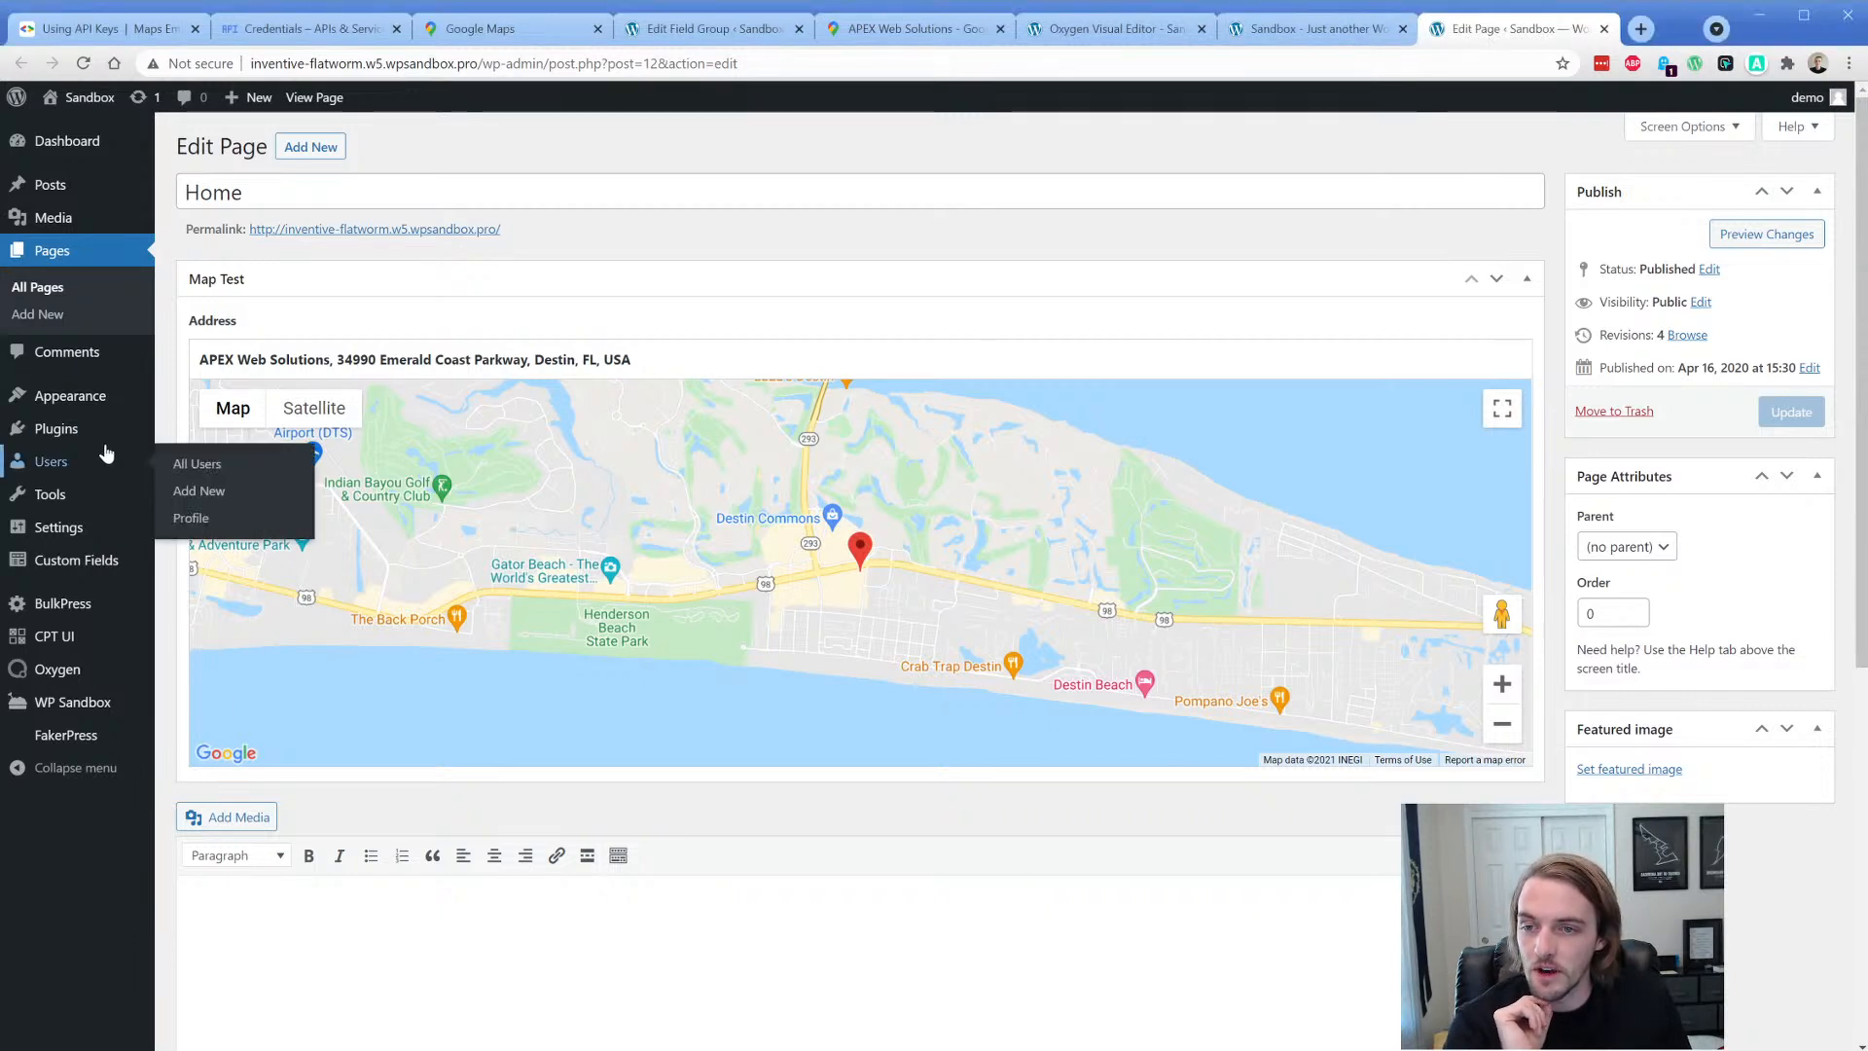
{"action": "left_click", "coordinate": [210, 457]}
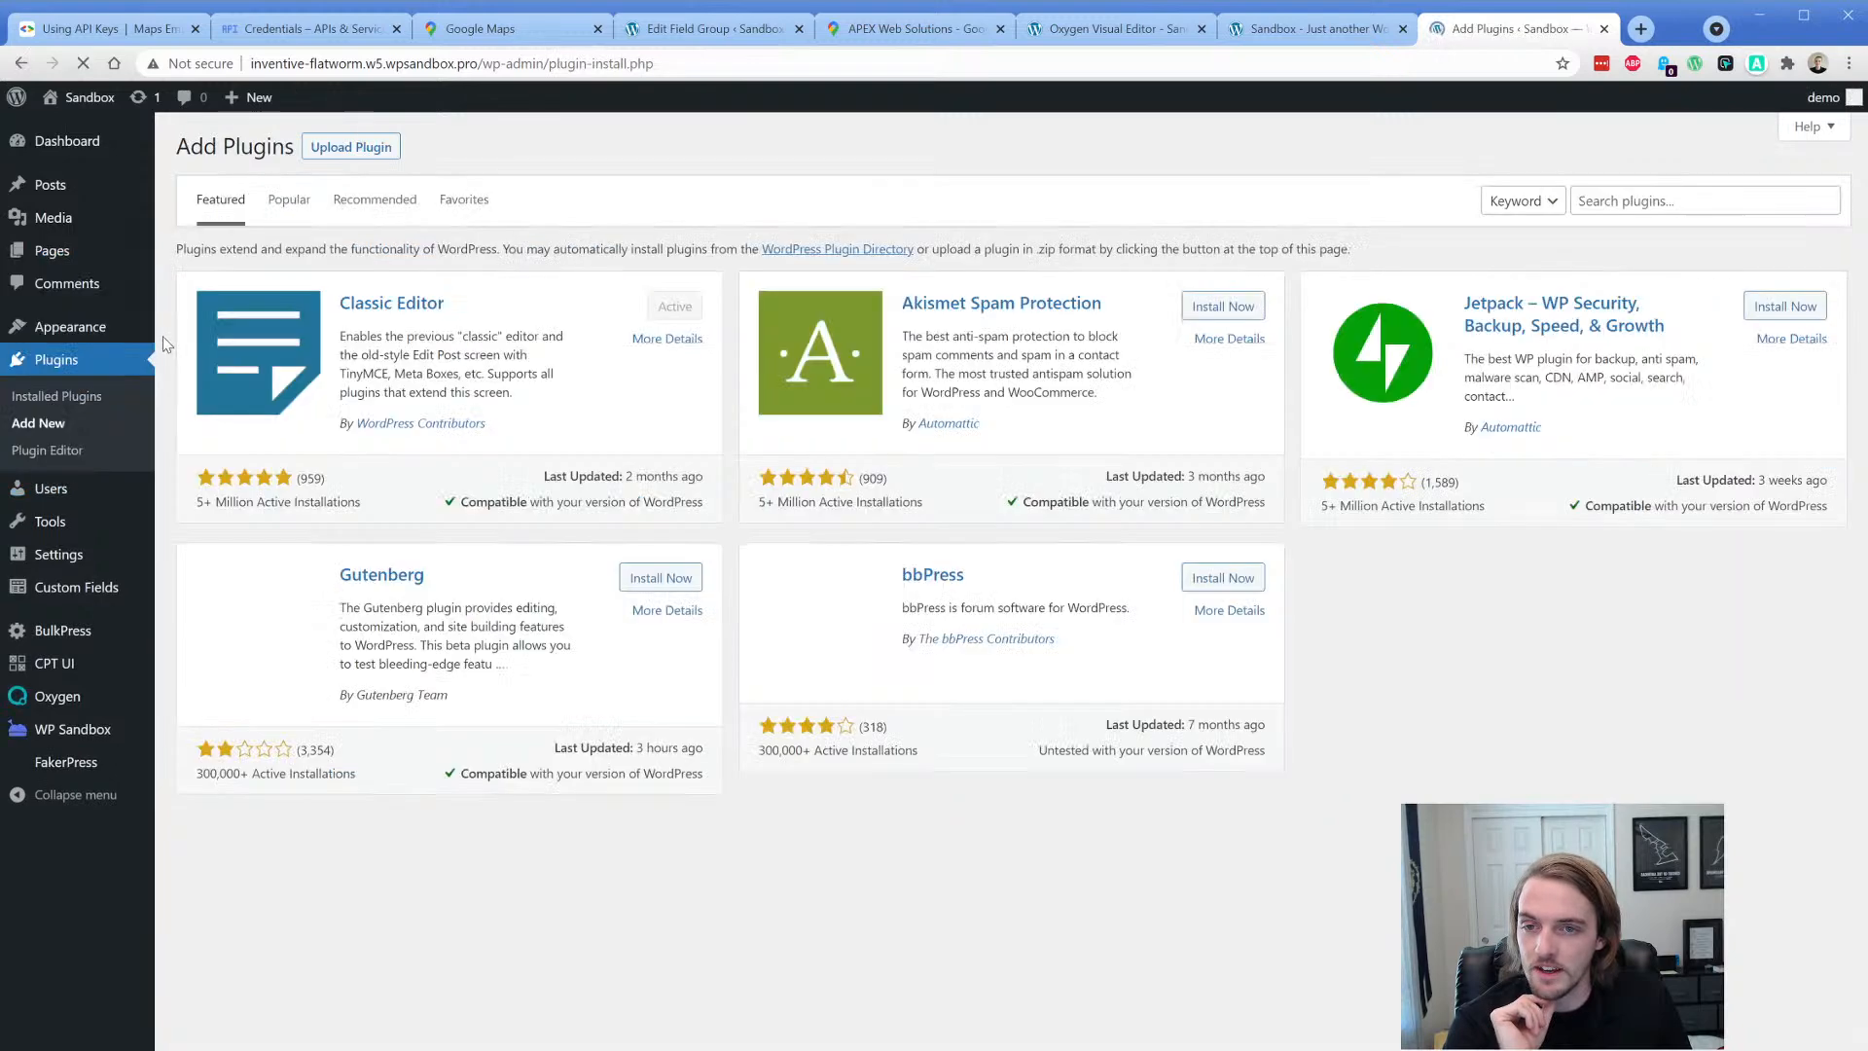
{"action": "left_click", "coordinate": [1633, 194]}
{"action": "type", "text": "c"}
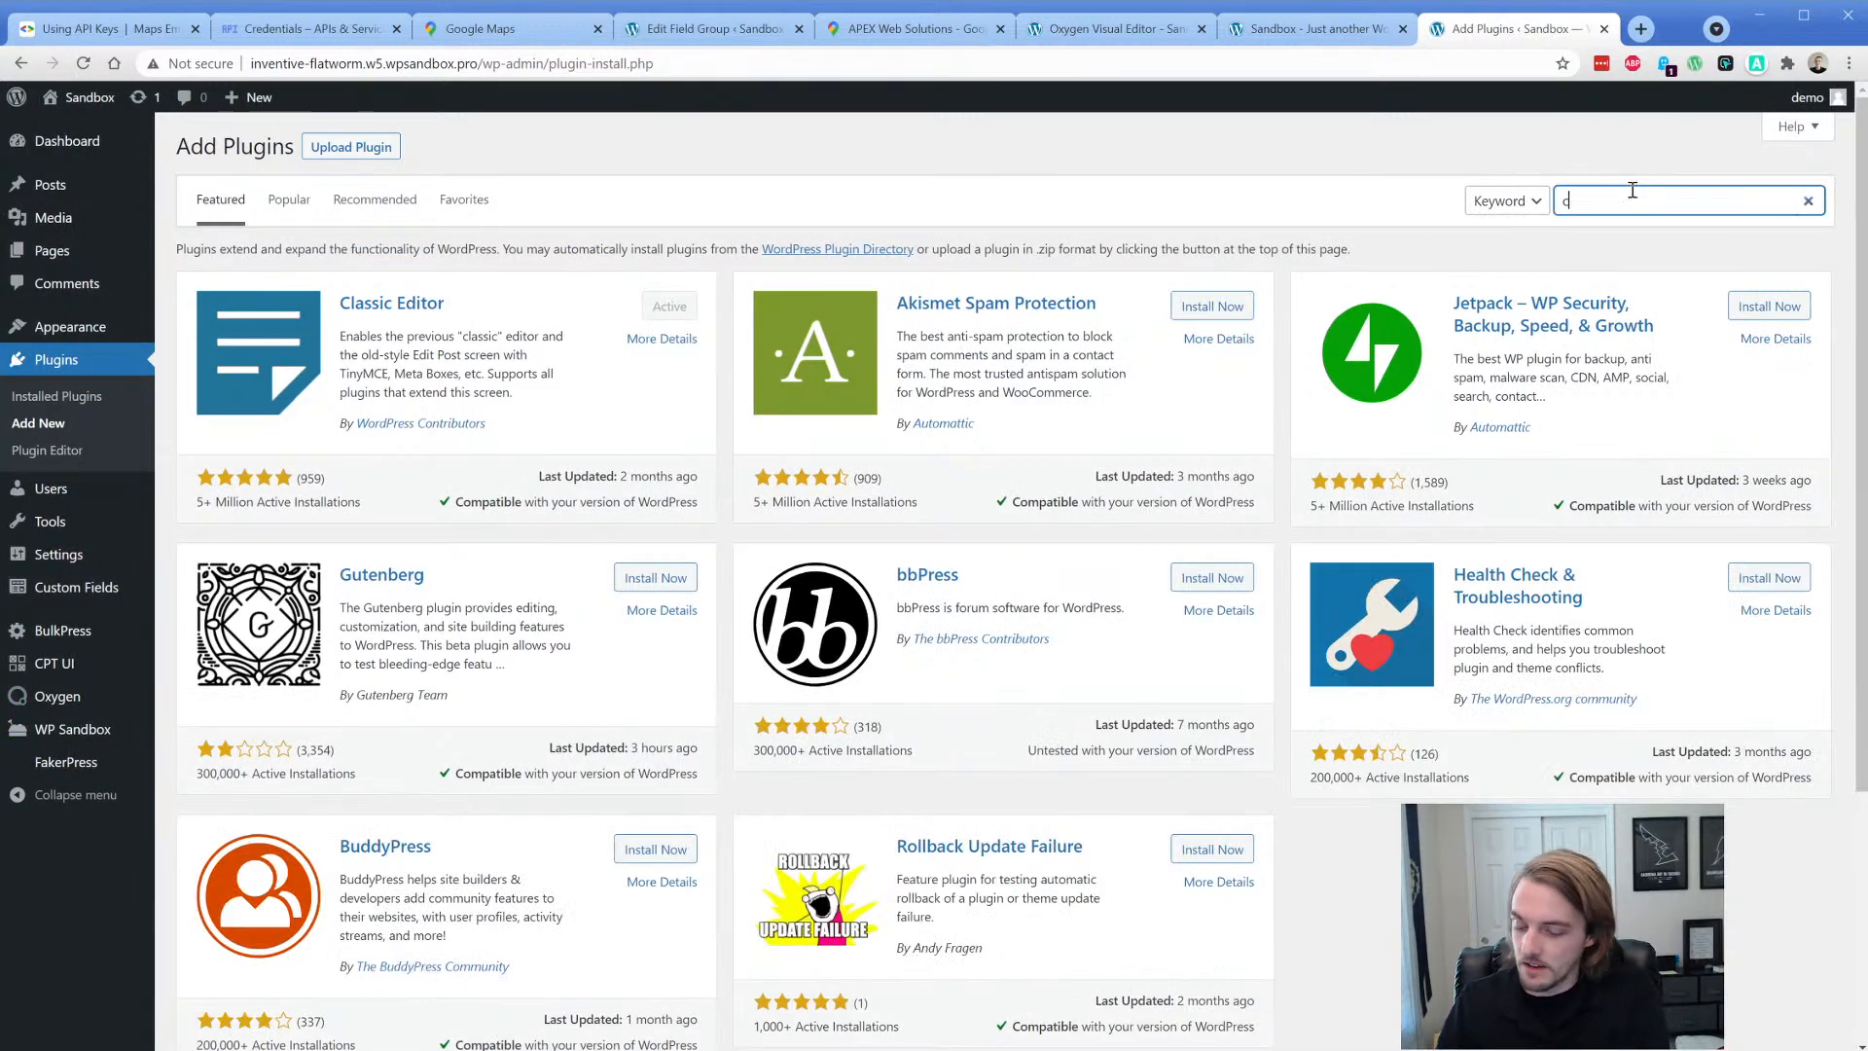
{"action": "type", "text": "ode snippets"}
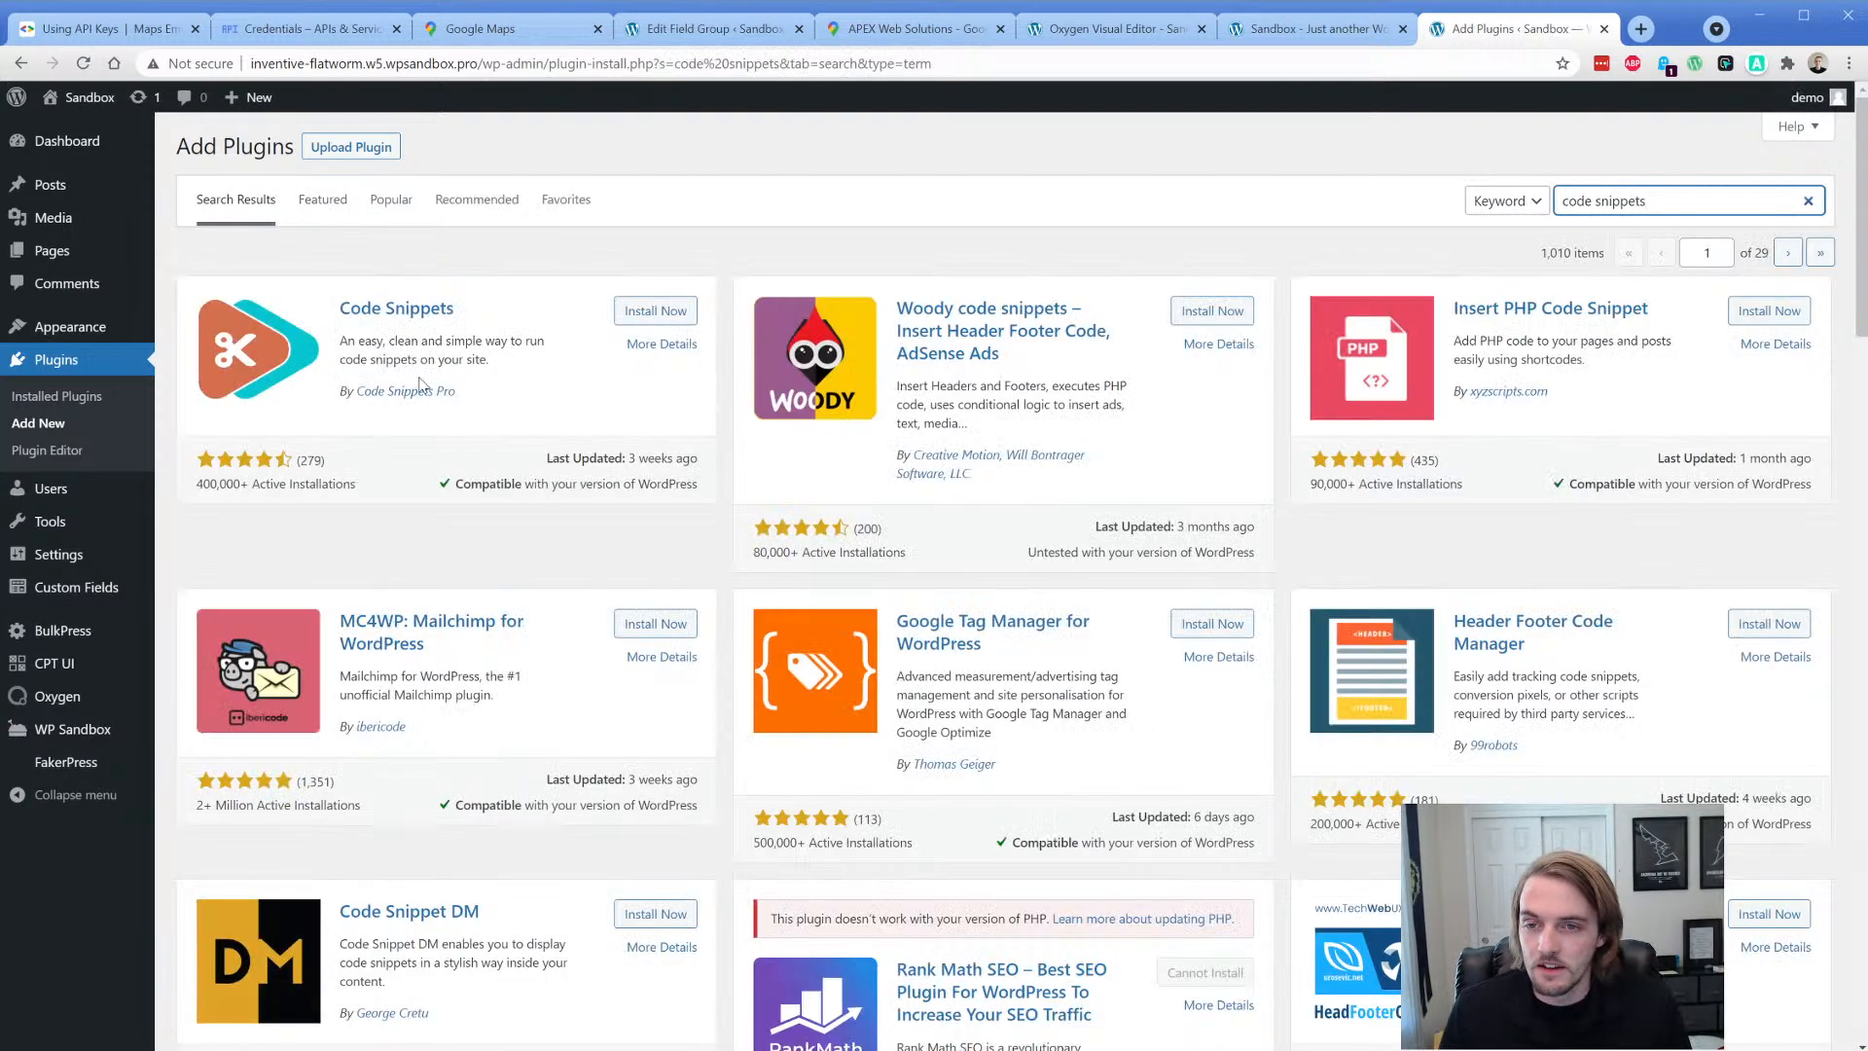
{"action": "left_click", "coordinate": [655, 311]}
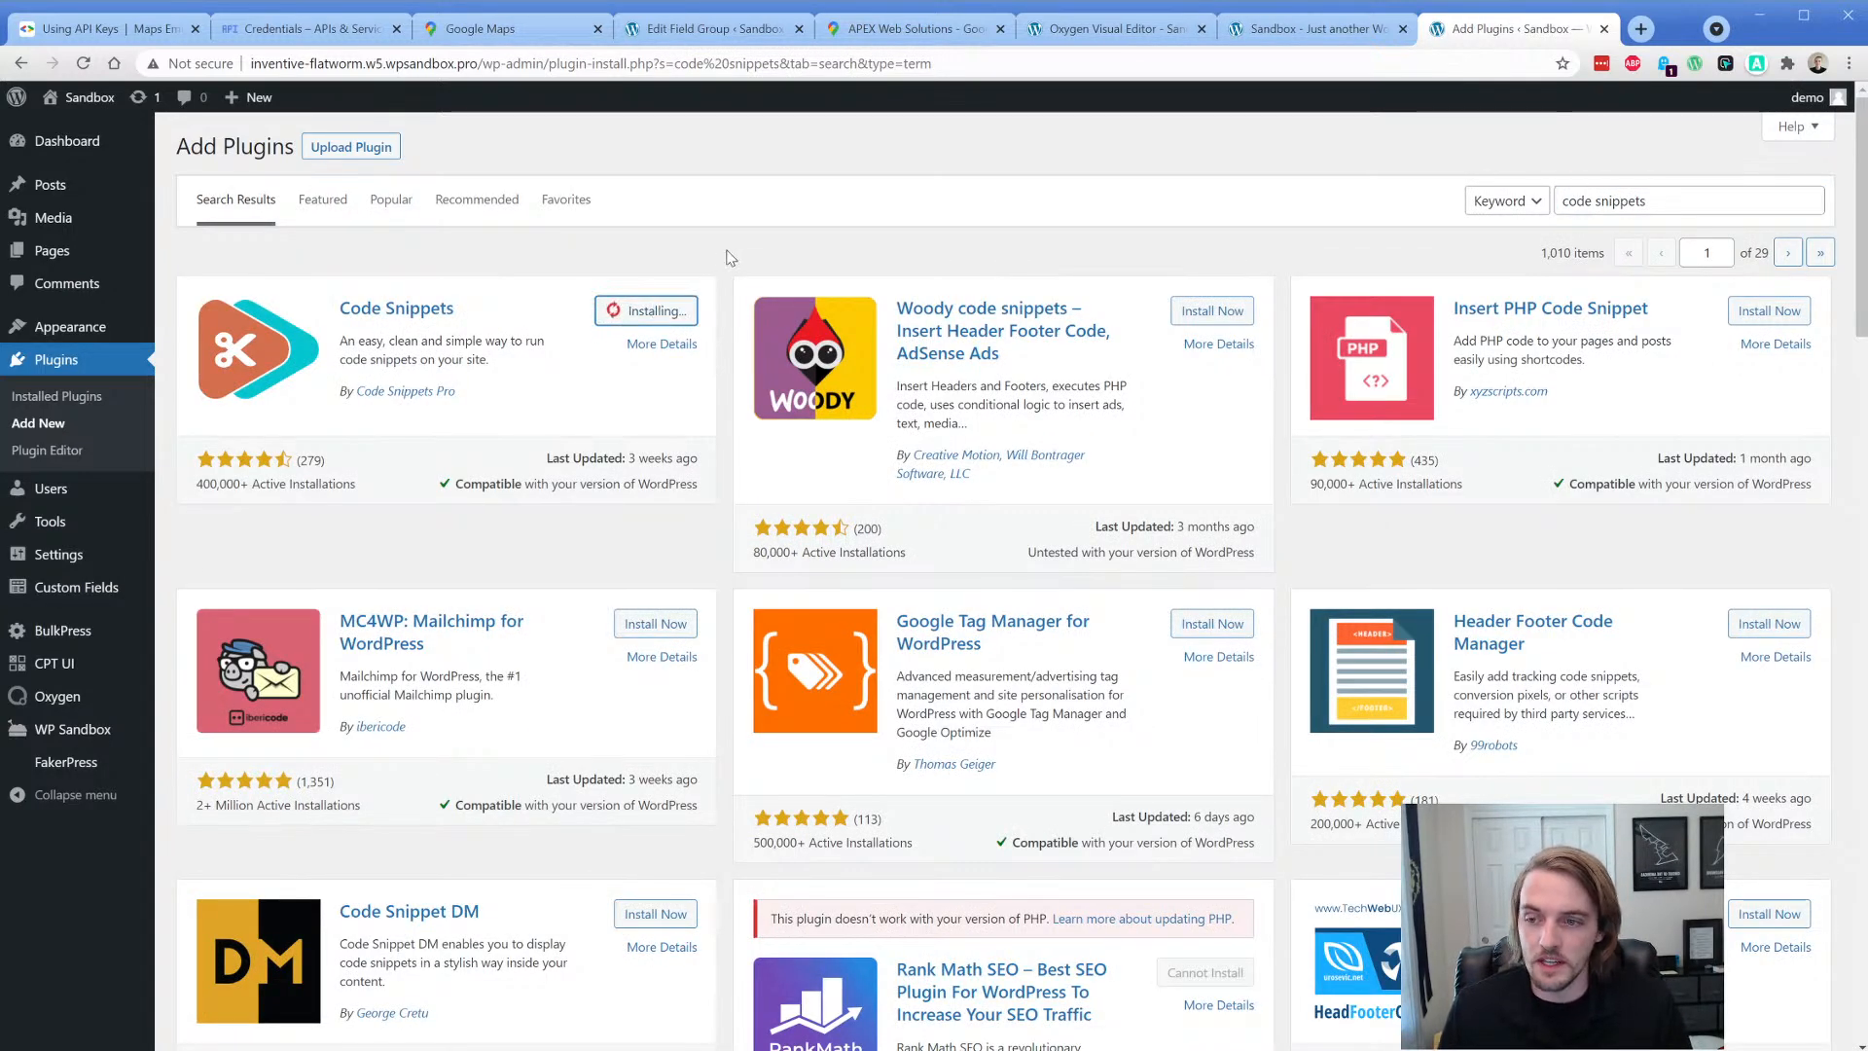
{"action": "left_click", "coordinate": [634, 307]}
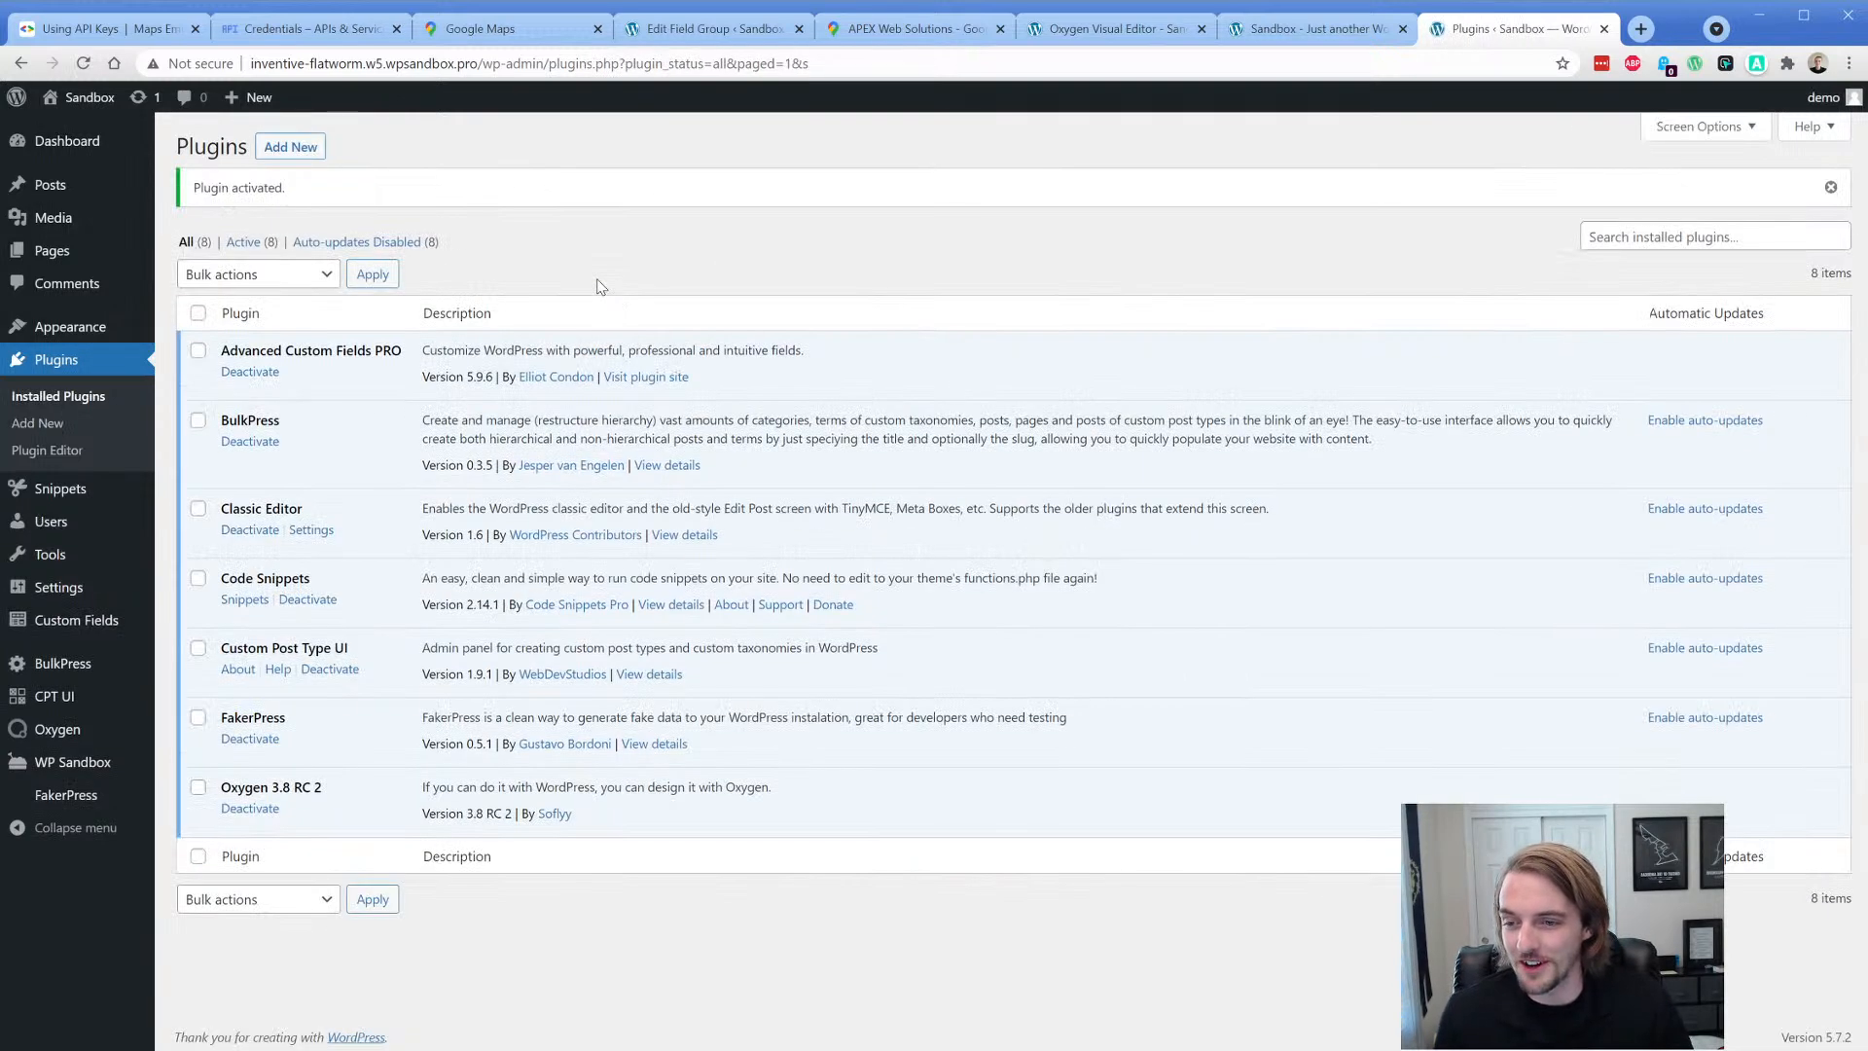
- Start a new code snippet and title it "Get clean acf map address"
{"action": "mouse_move", "coordinate": [68, 491]}
{"action": "left_click", "coordinate": [199, 519]}
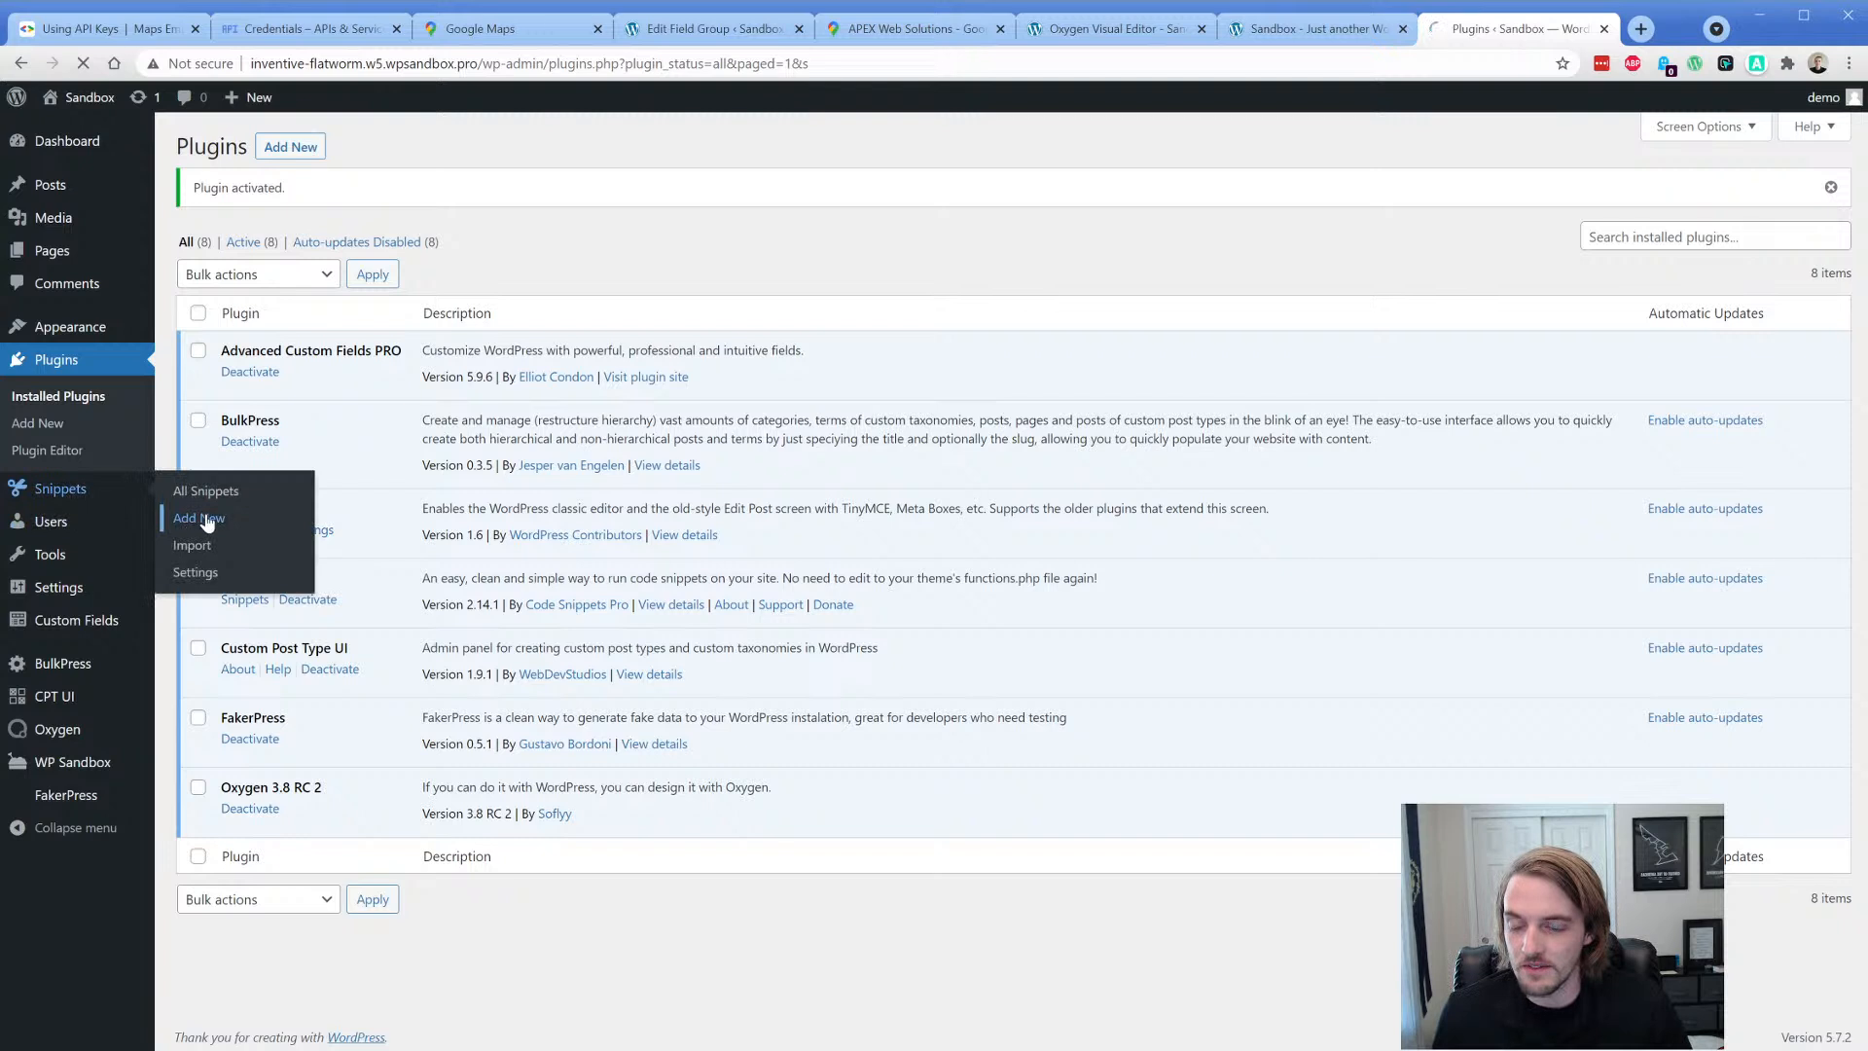
{"action": "left_click", "coordinate": [324, 198]}
{"action": "type", "text": "Get "}
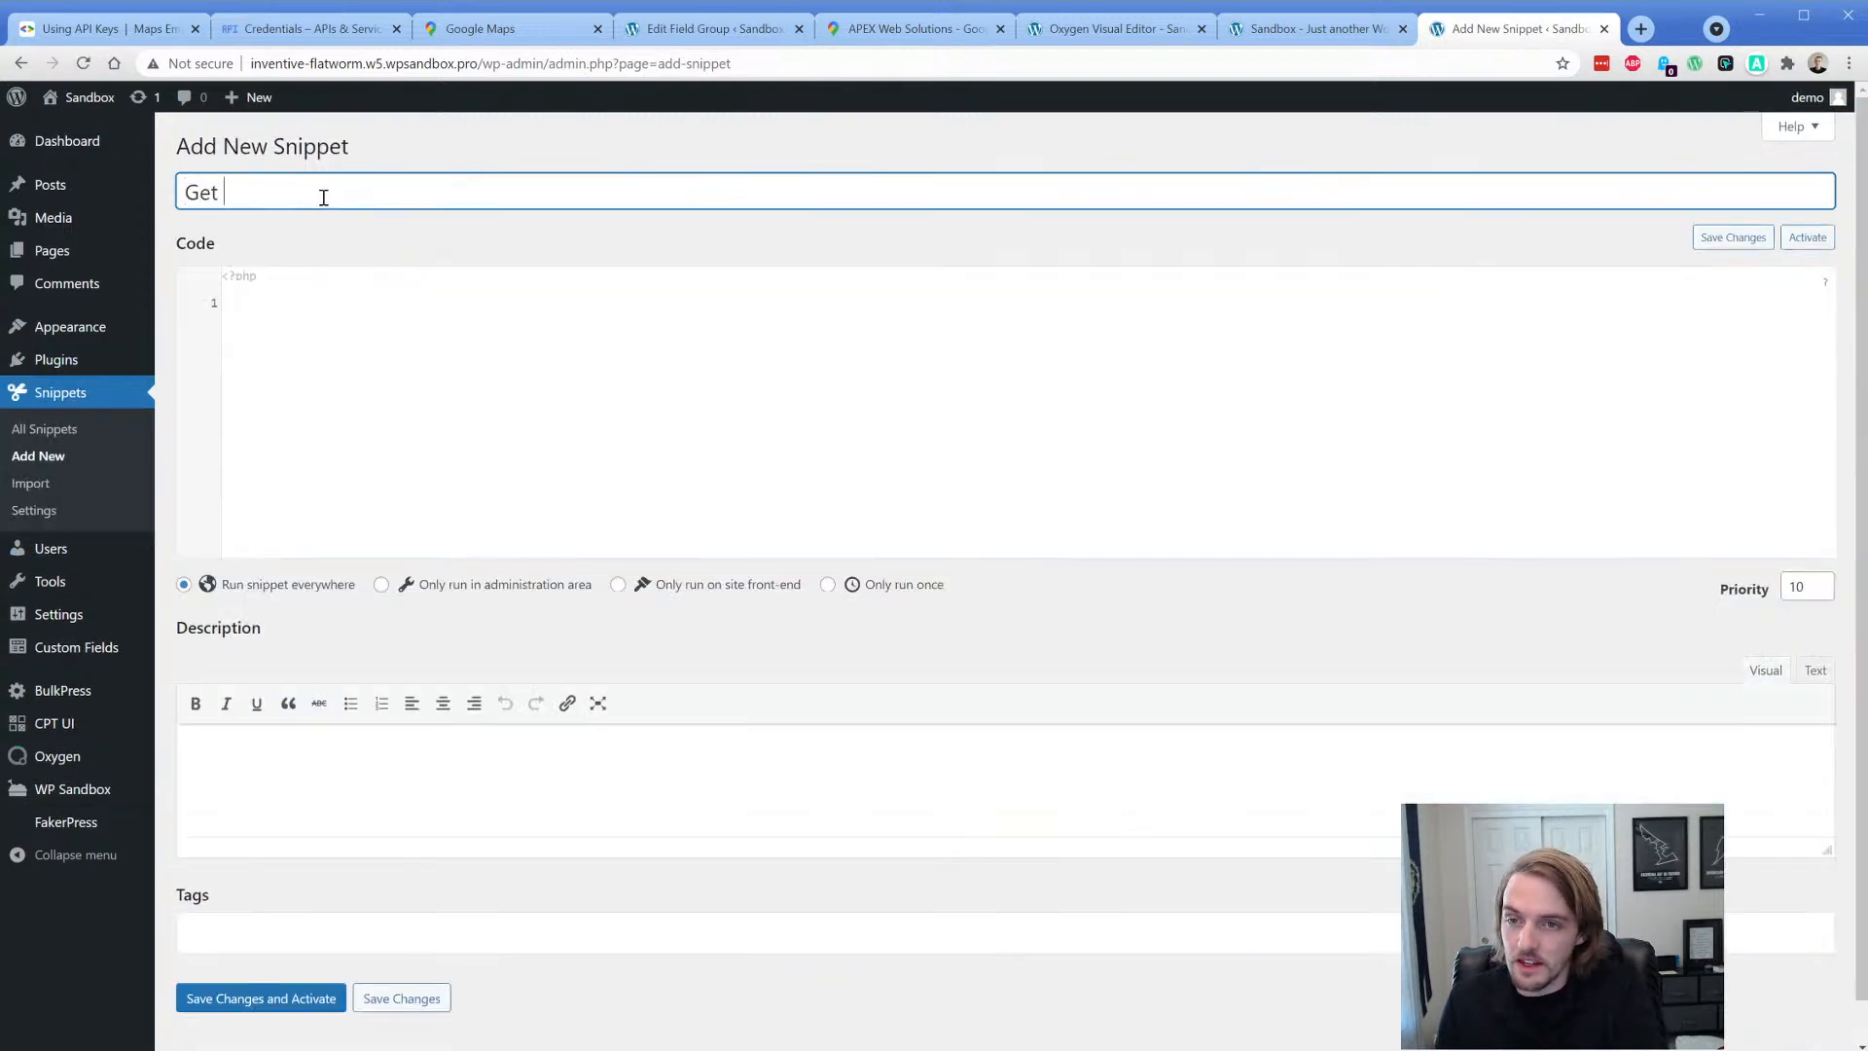
{"action": "type", "text": "clean acf map ad"}
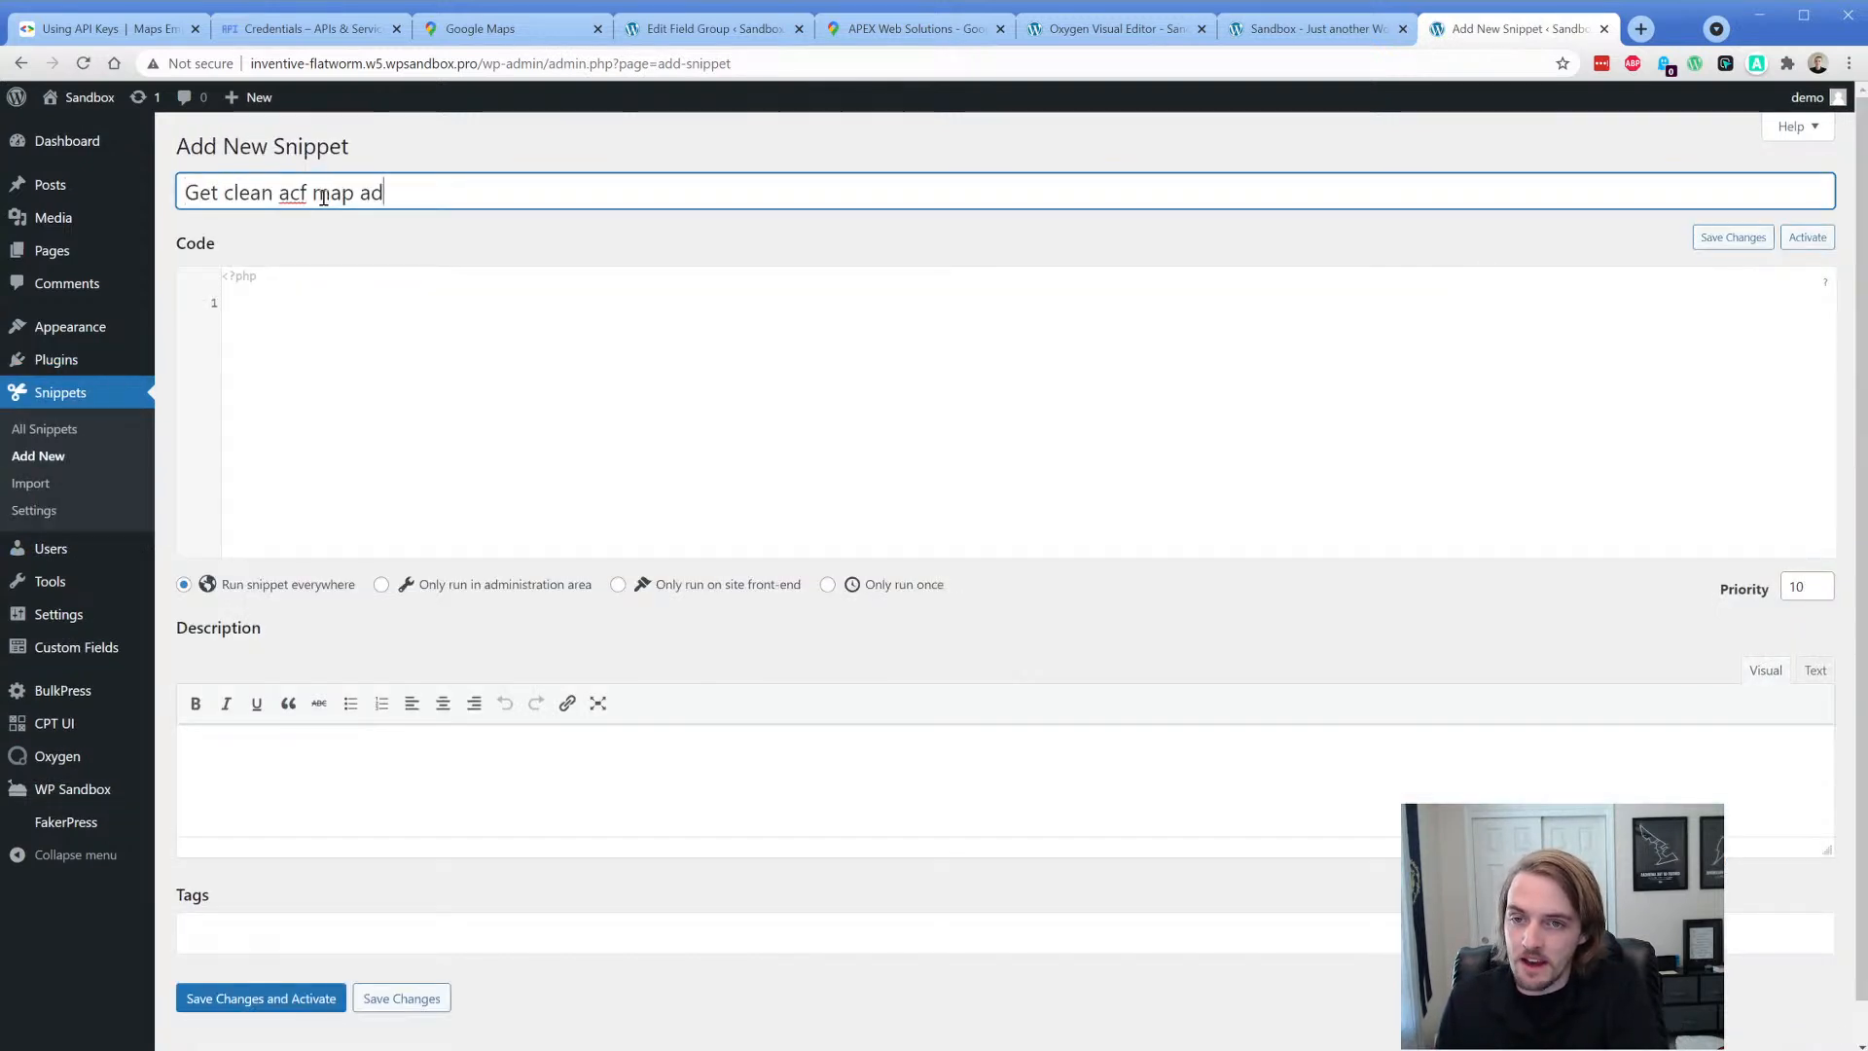
{"action": "type", "text": "dress"}
- Enter the function get_raw_field( $field ) that calls get_field( field ) and returns $map_location['address'], then save and activate the snippet
{"action": "left_click", "coordinate": [391, 430]}
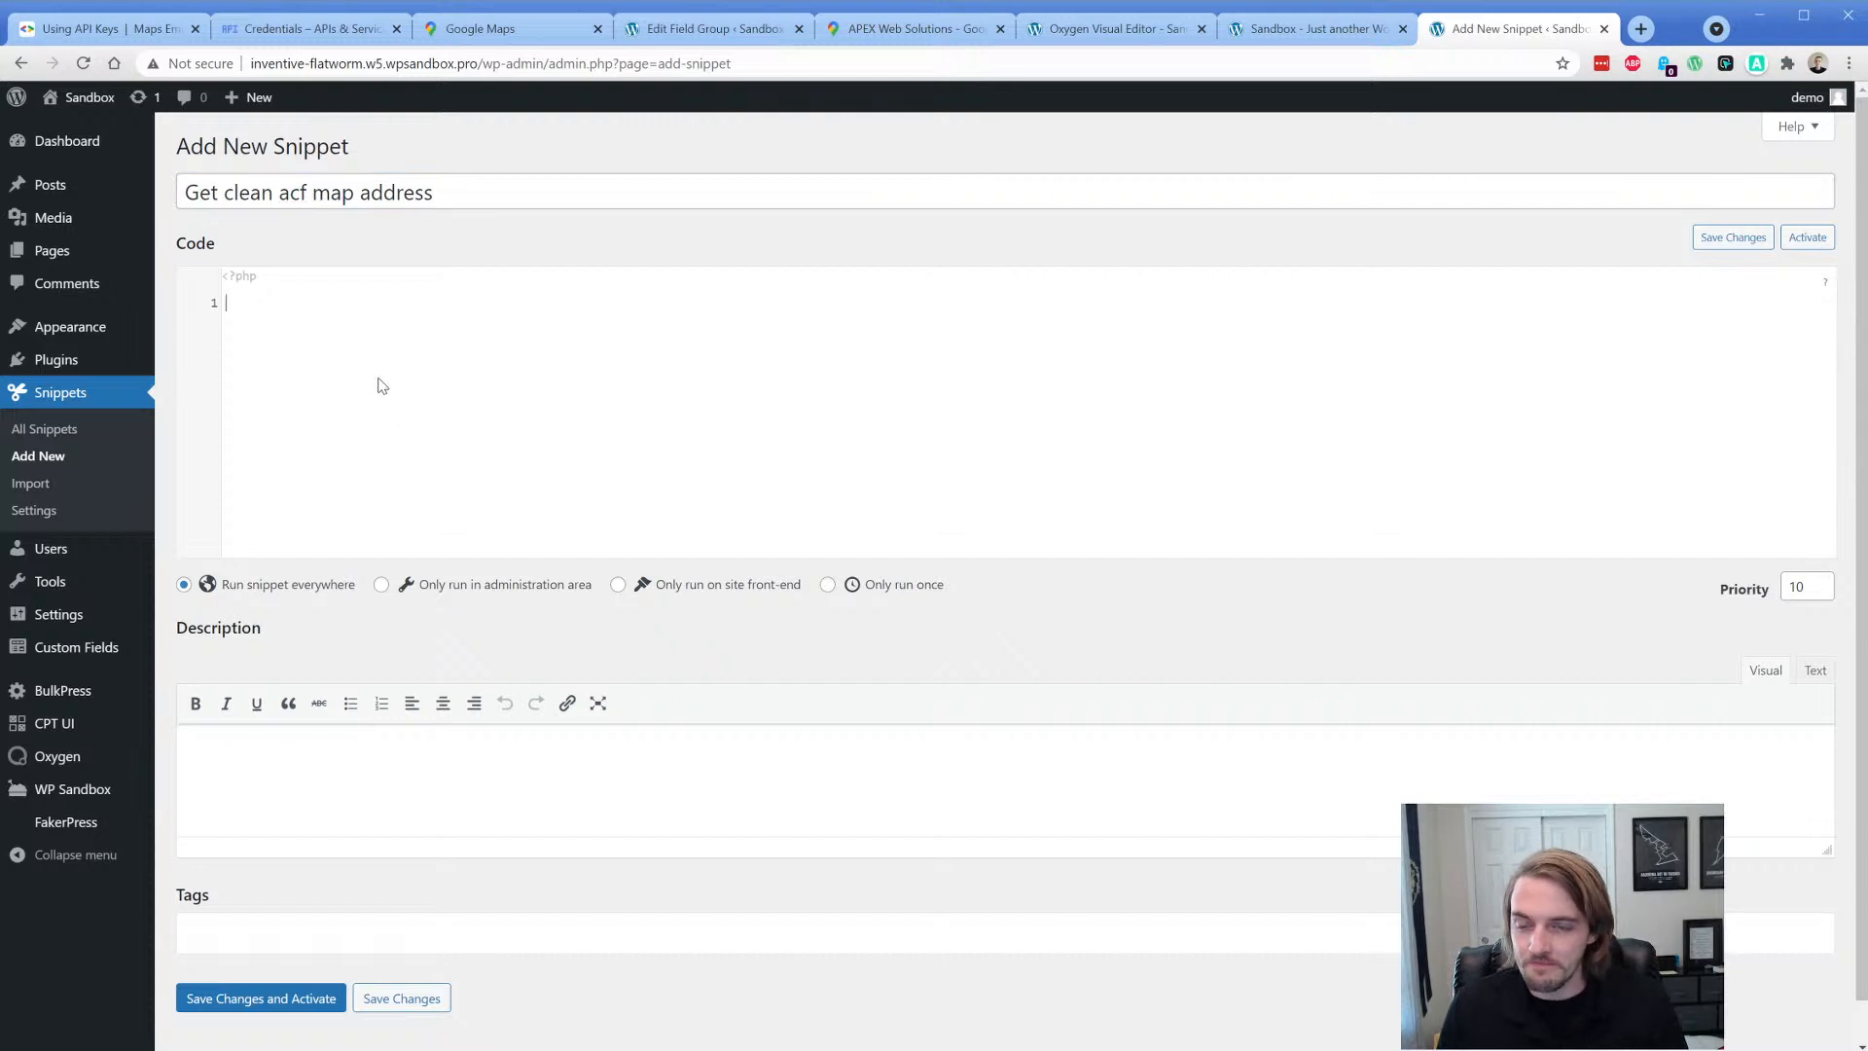
{"action": "type", "text": "function get_raw_field( $field ) { $map_location = get_field( field ); return $map_location['address']; }"}
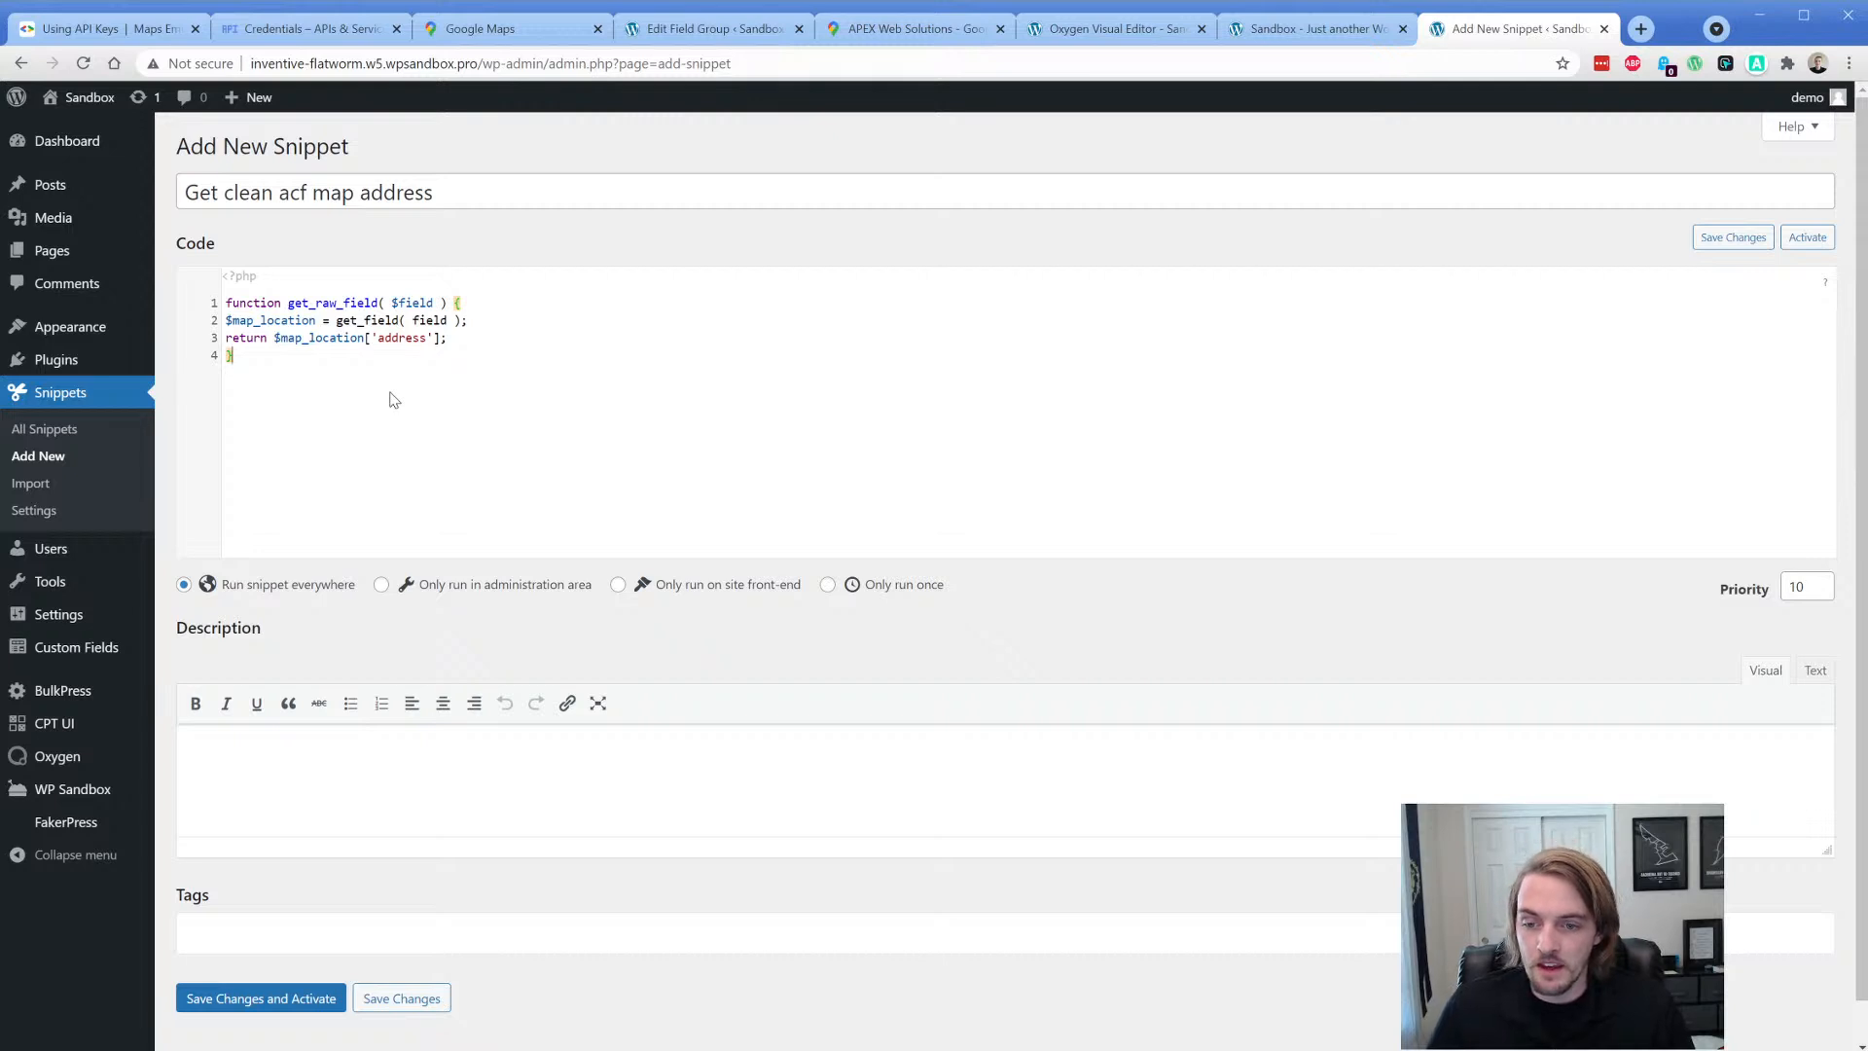
{"action": "left_click", "coordinate": [258, 1000]}
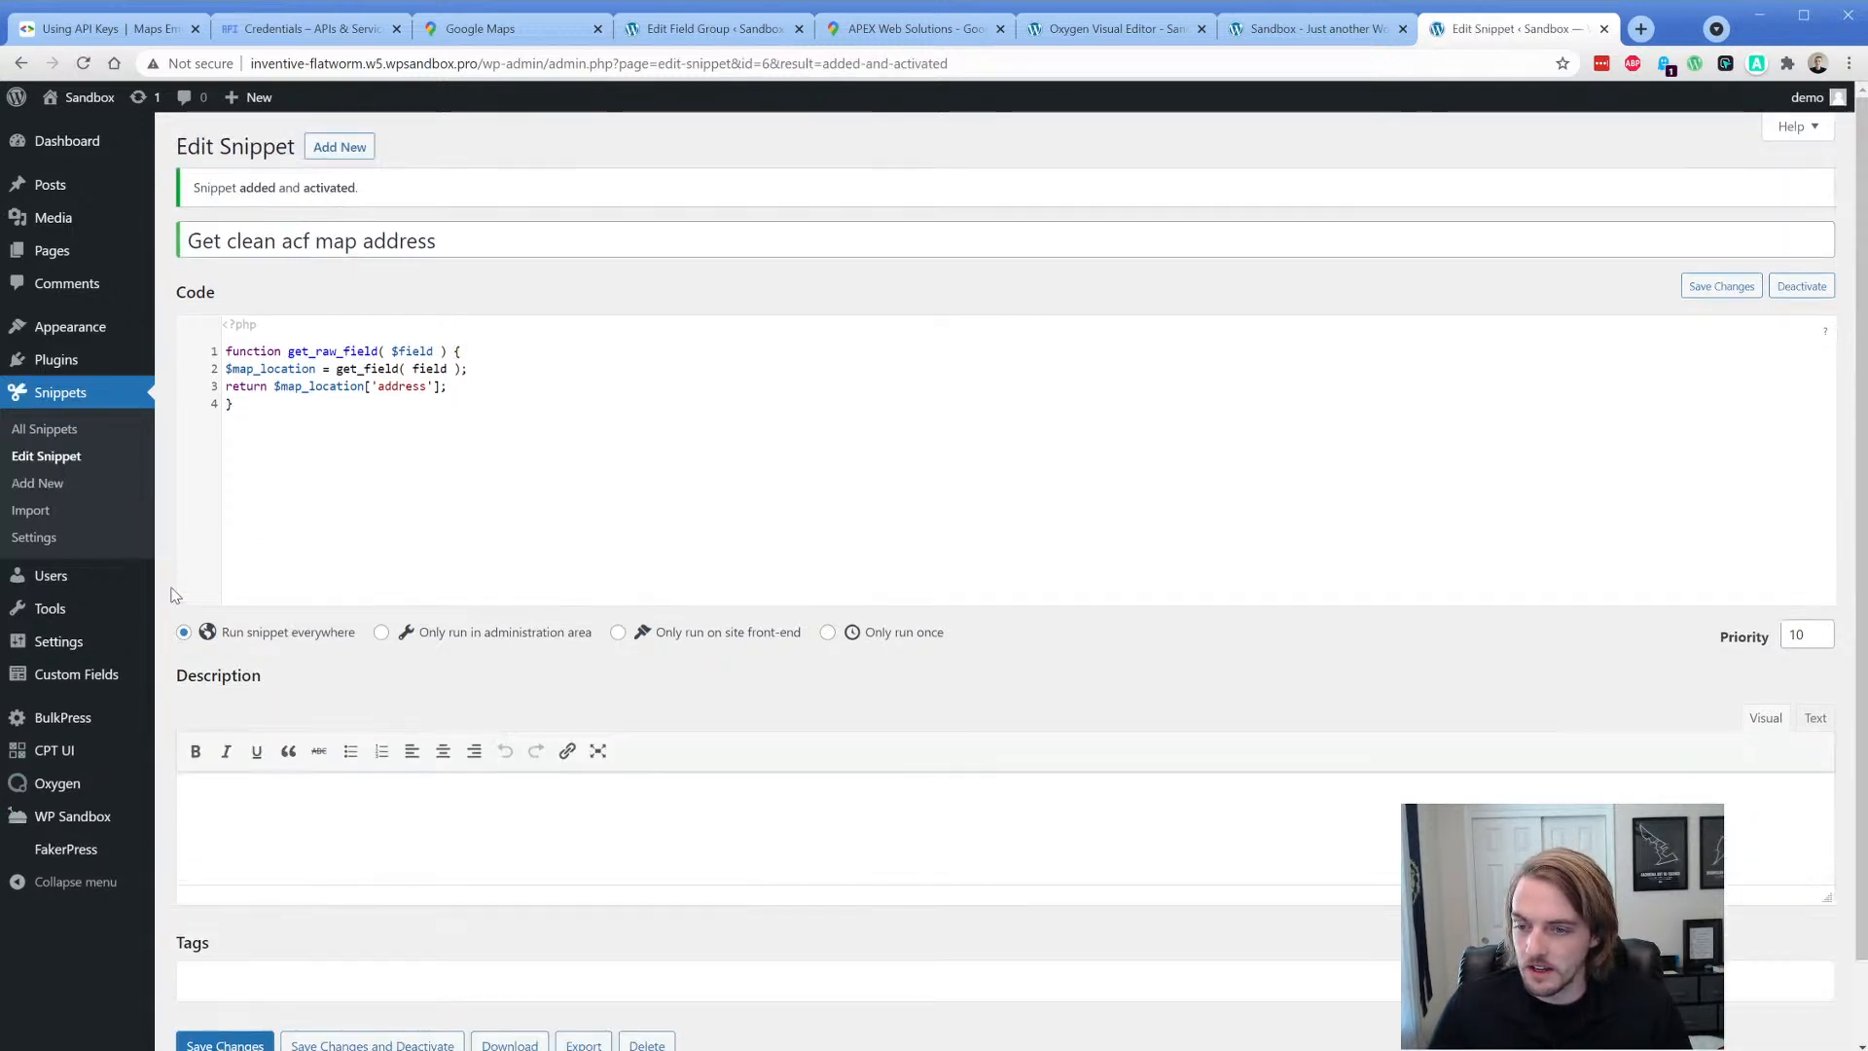
- Replace the snippet's code with a version that calls get_field( $field ), and save the changes
{"action": "mouse_move", "coordinate": [136, 722]}
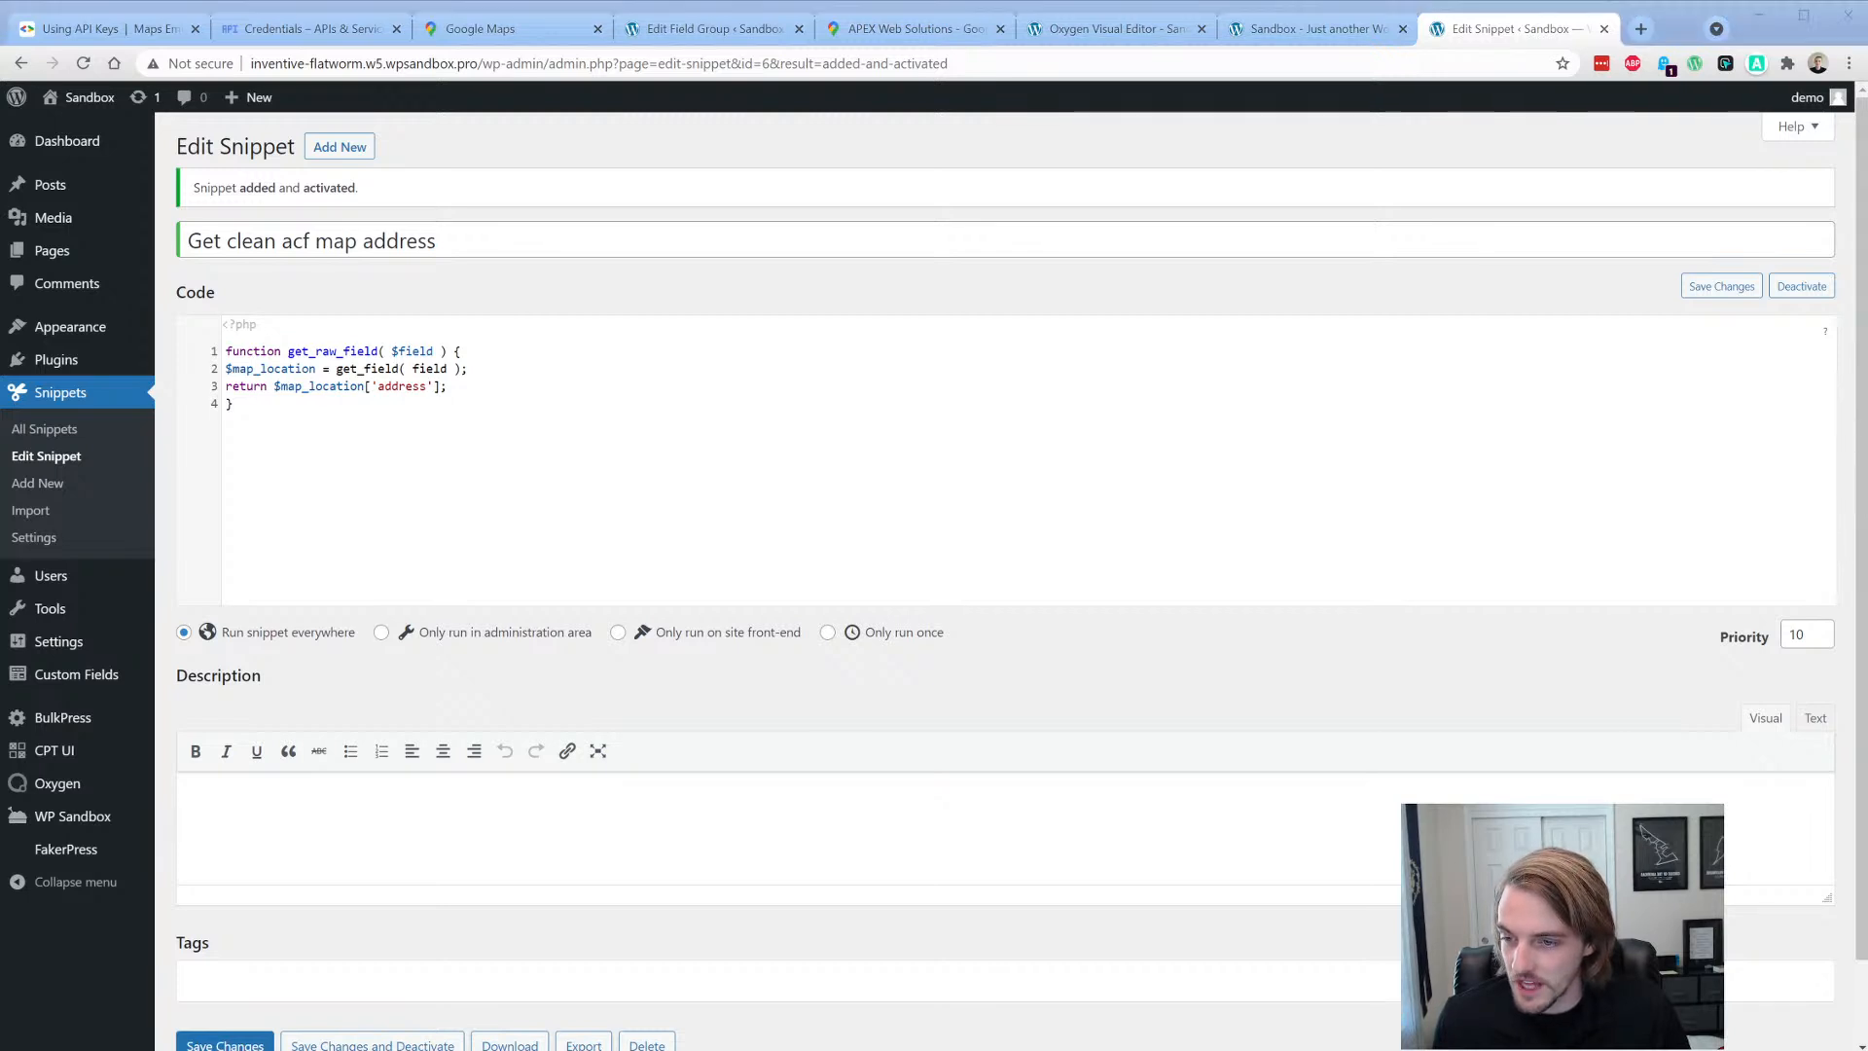
{"action": "left_click", "coordinate": [295, 439]}
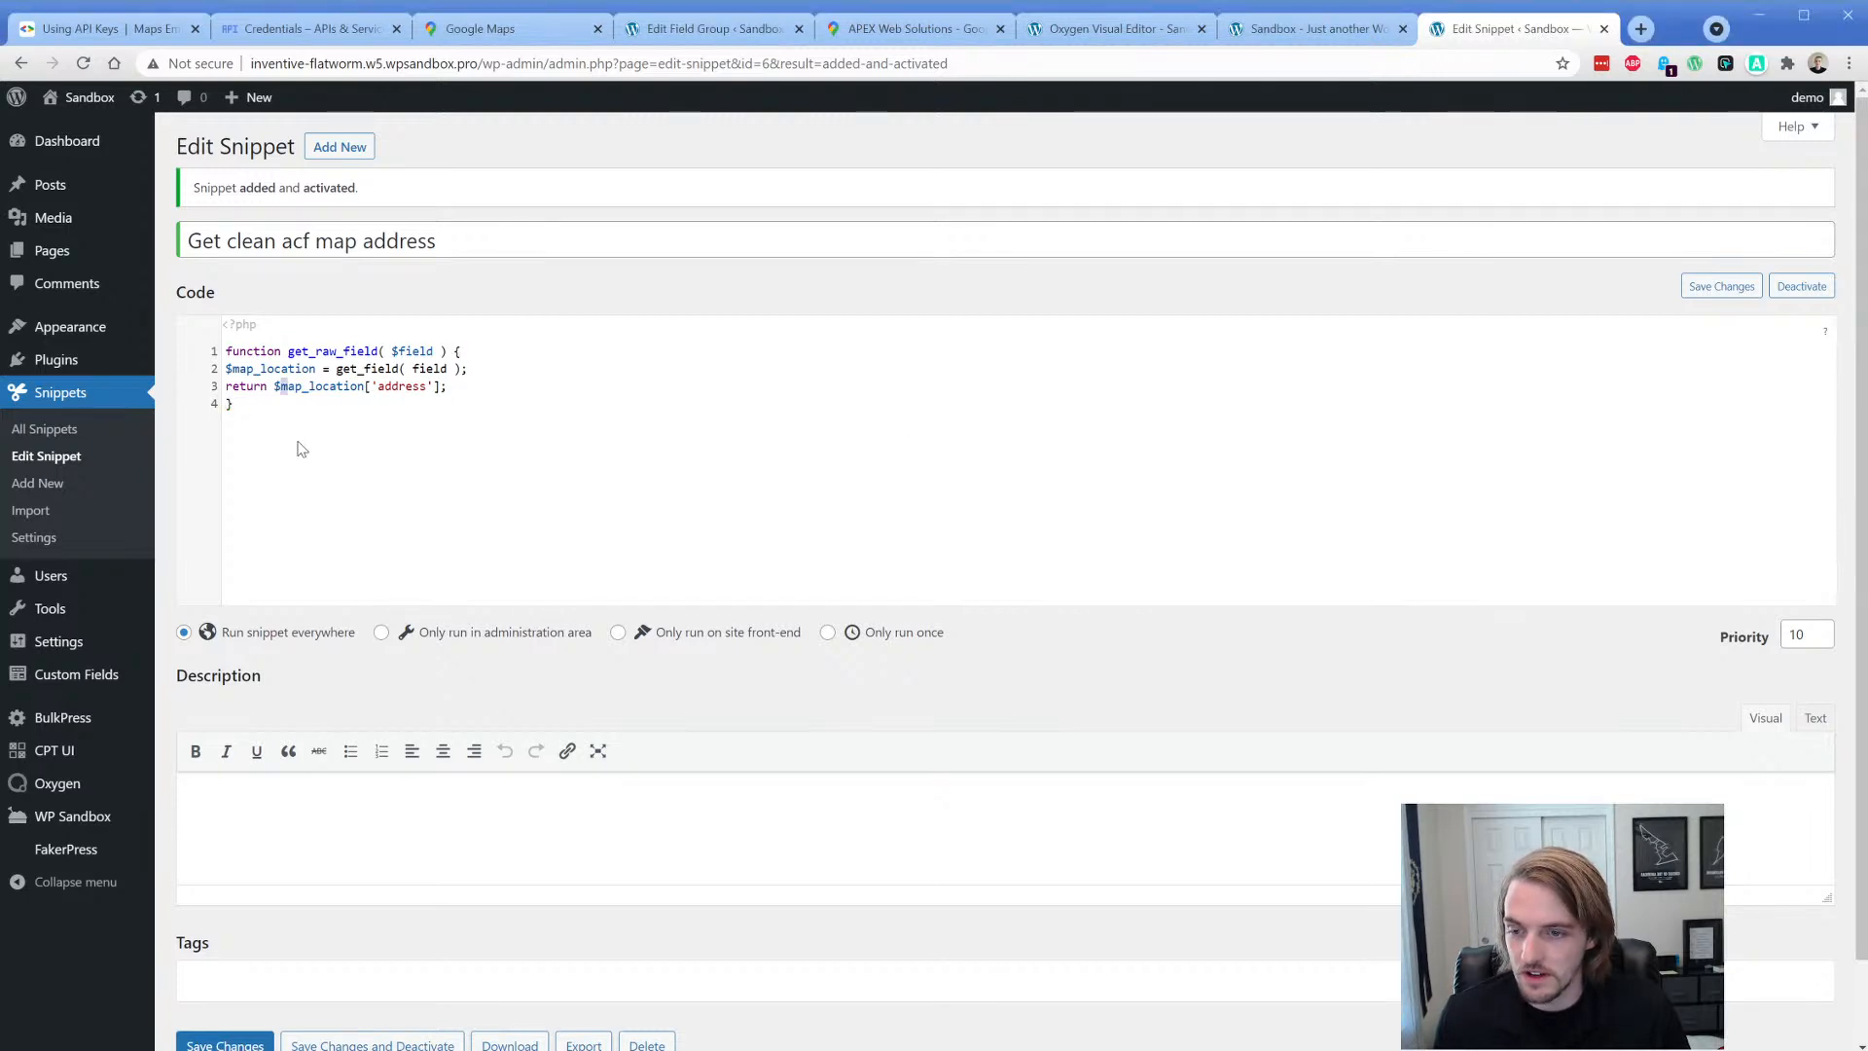
{"action": "key", "text": "ctrl+a"}
{"action": "type", "text": "function get_raw_field( $field ) { $map_location = get_field( $field ); return $map_location['address']; }"}
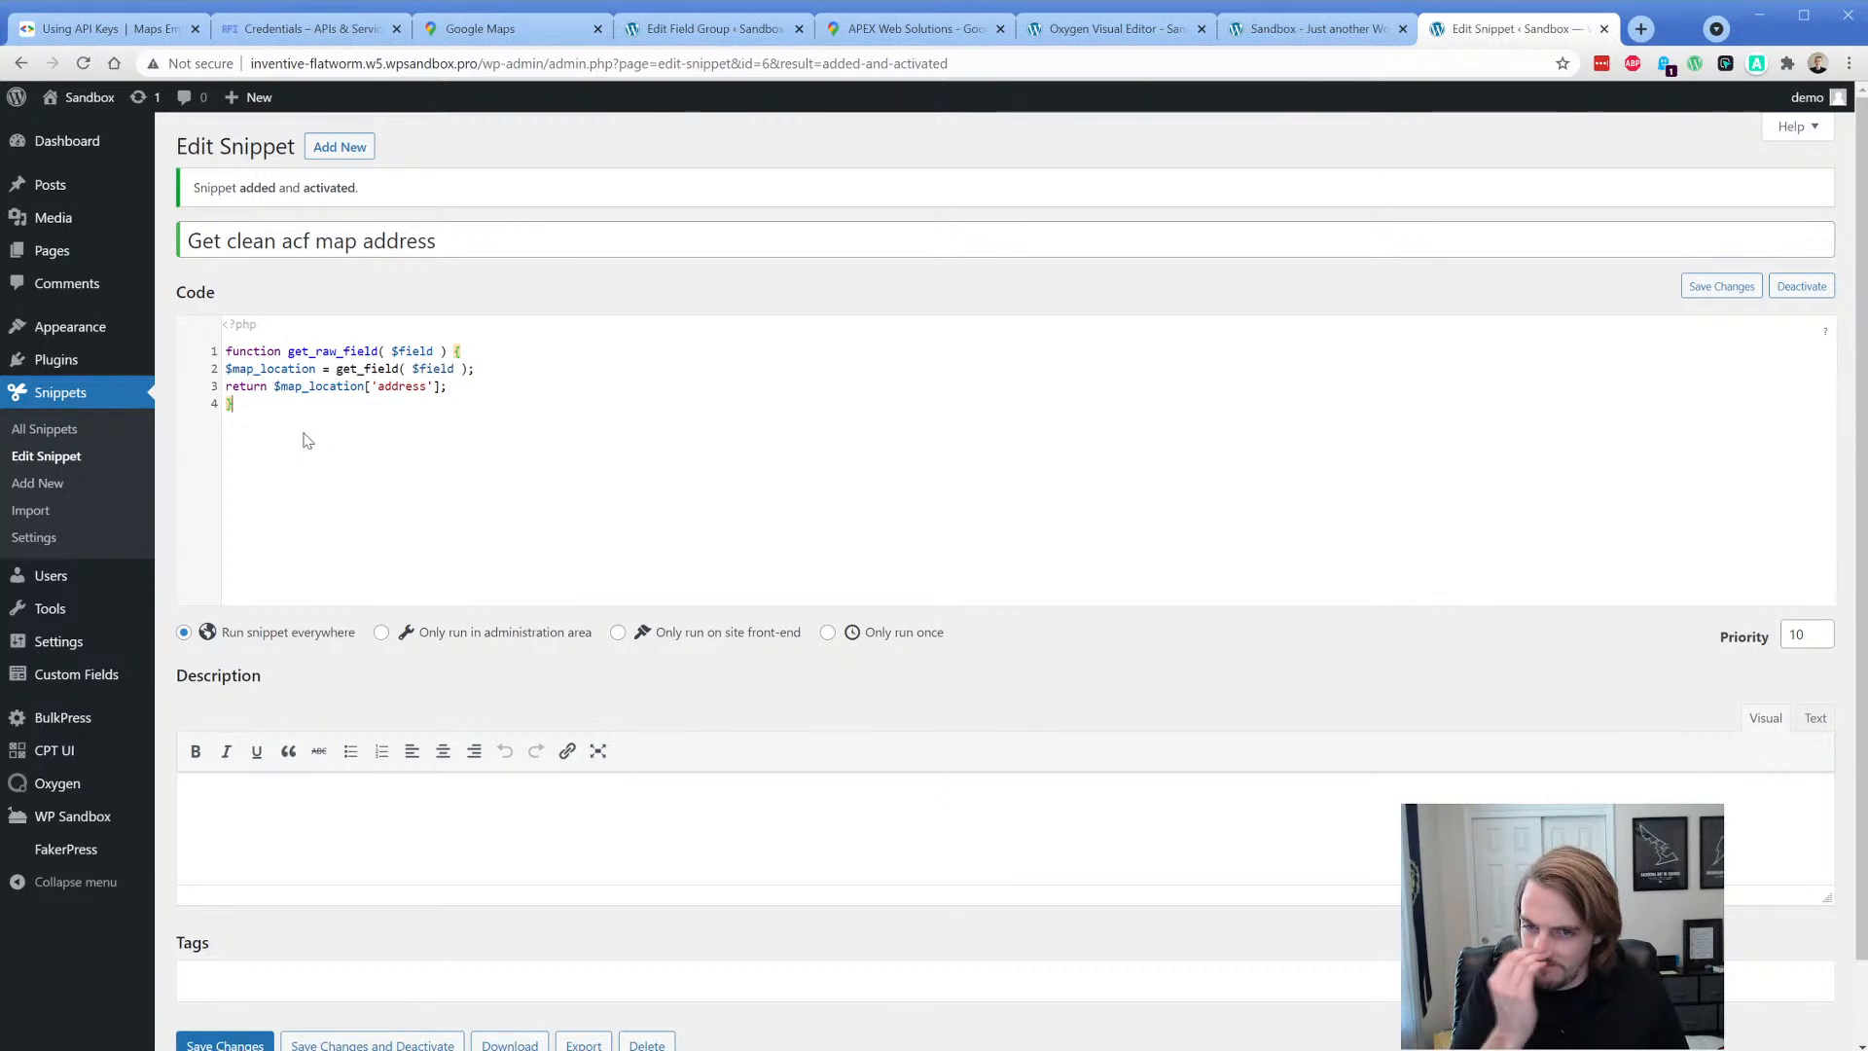
{"action": "left_click", "coordinate": [414, 368]}
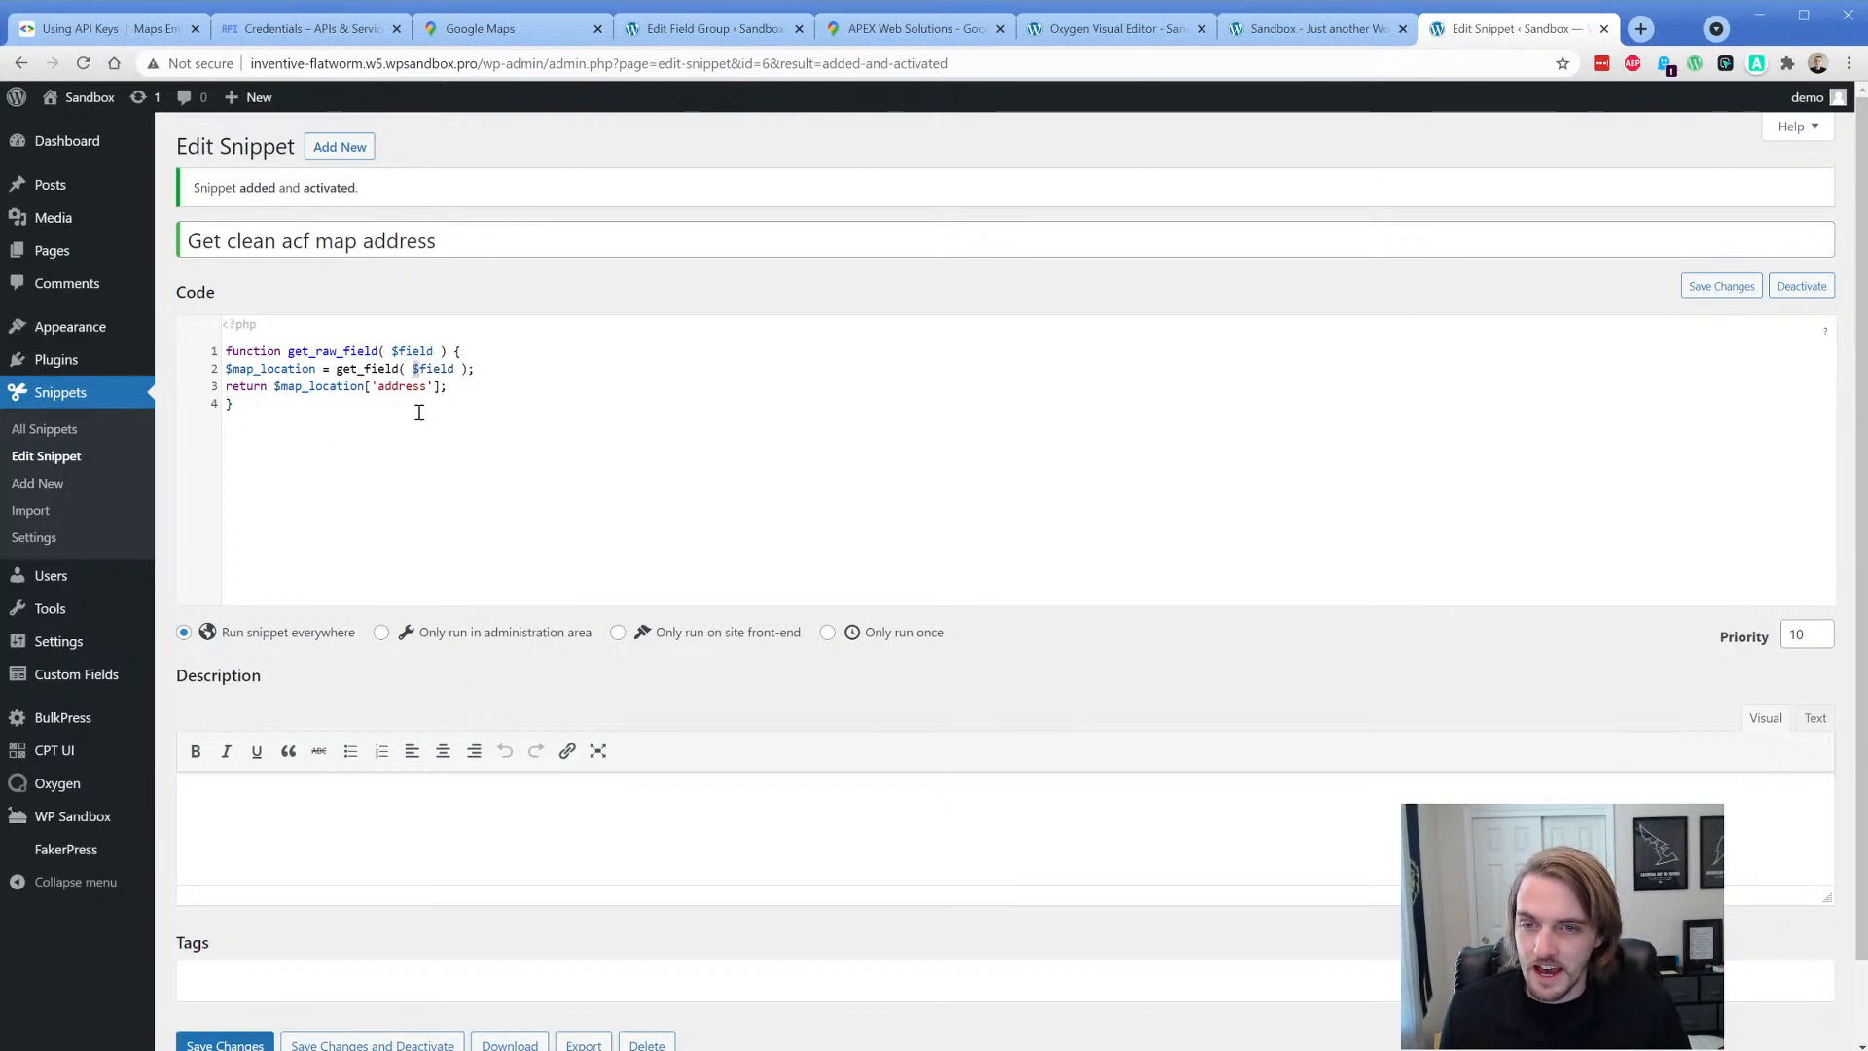
{"action": "left_click", "coordinate": [409, 425]}
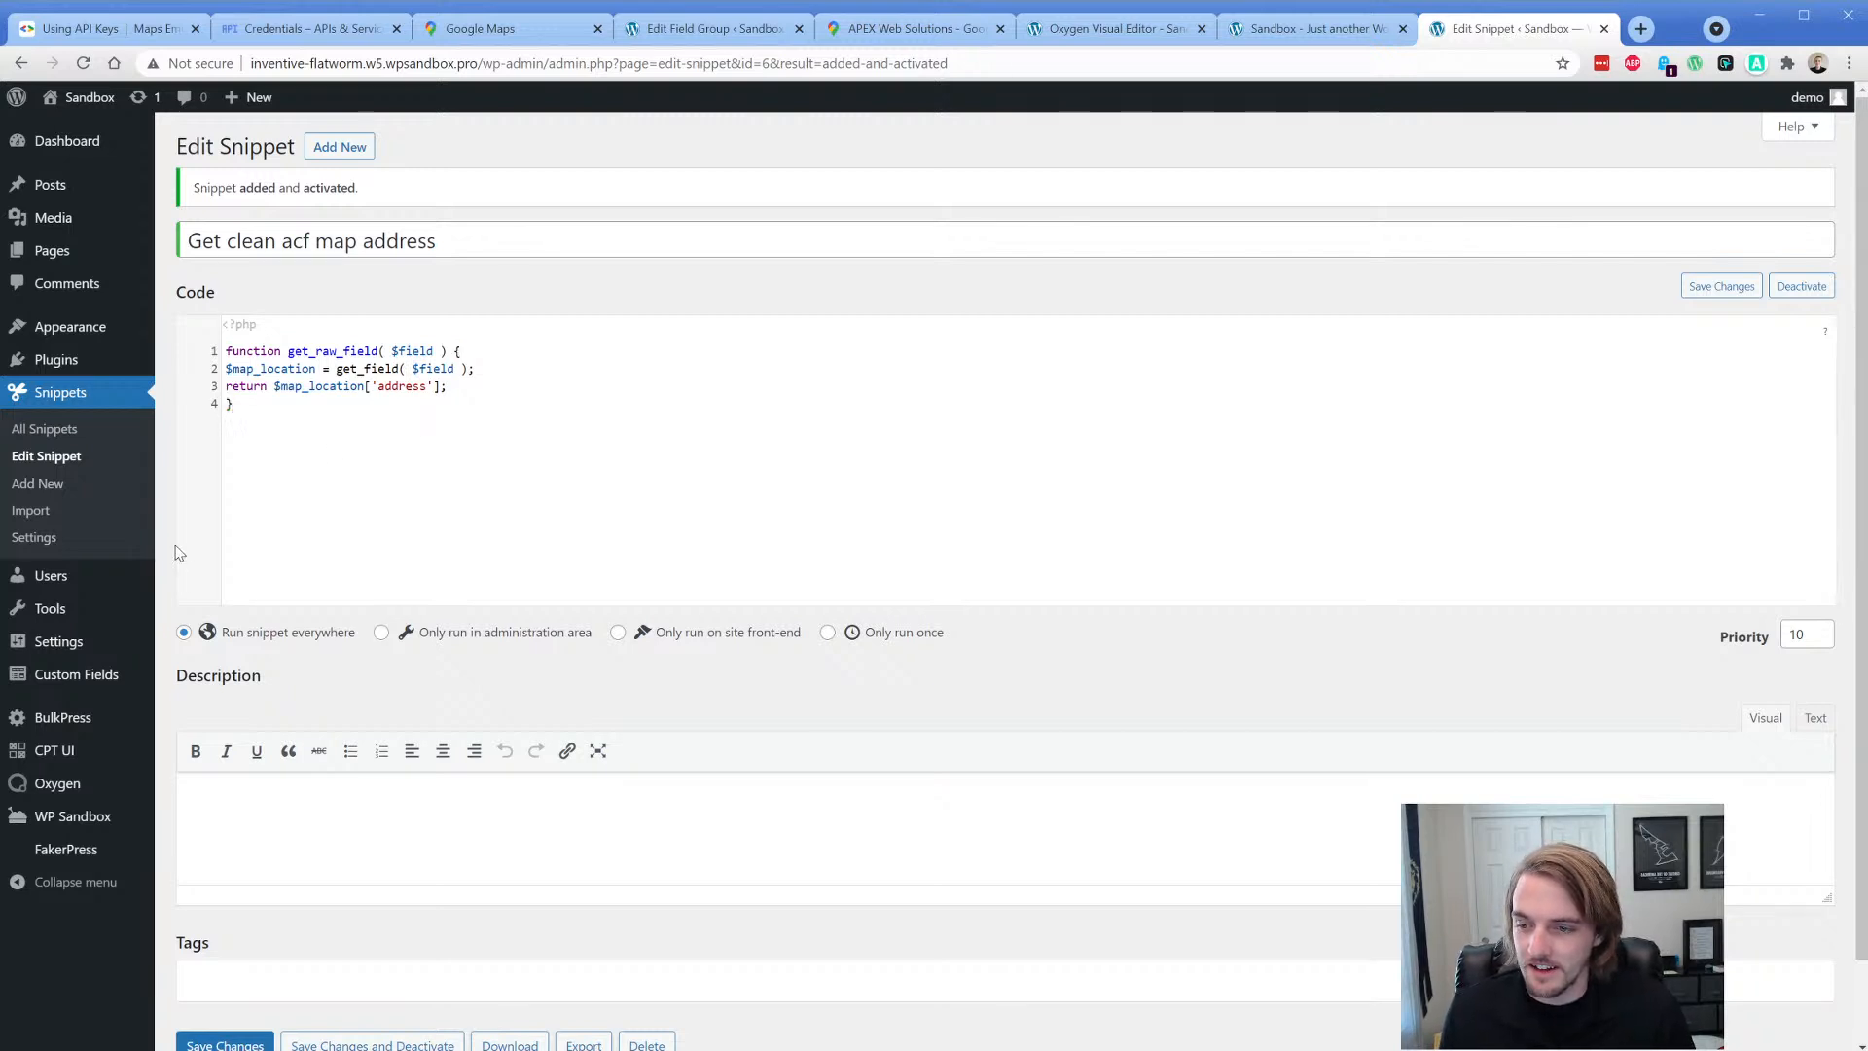
{"action": "scroll", "coordinate": [242, 694], "scroll_direction": "down", "scroll_amount": 1}
{"action": "left_click", "coordinate": [206, 956]}
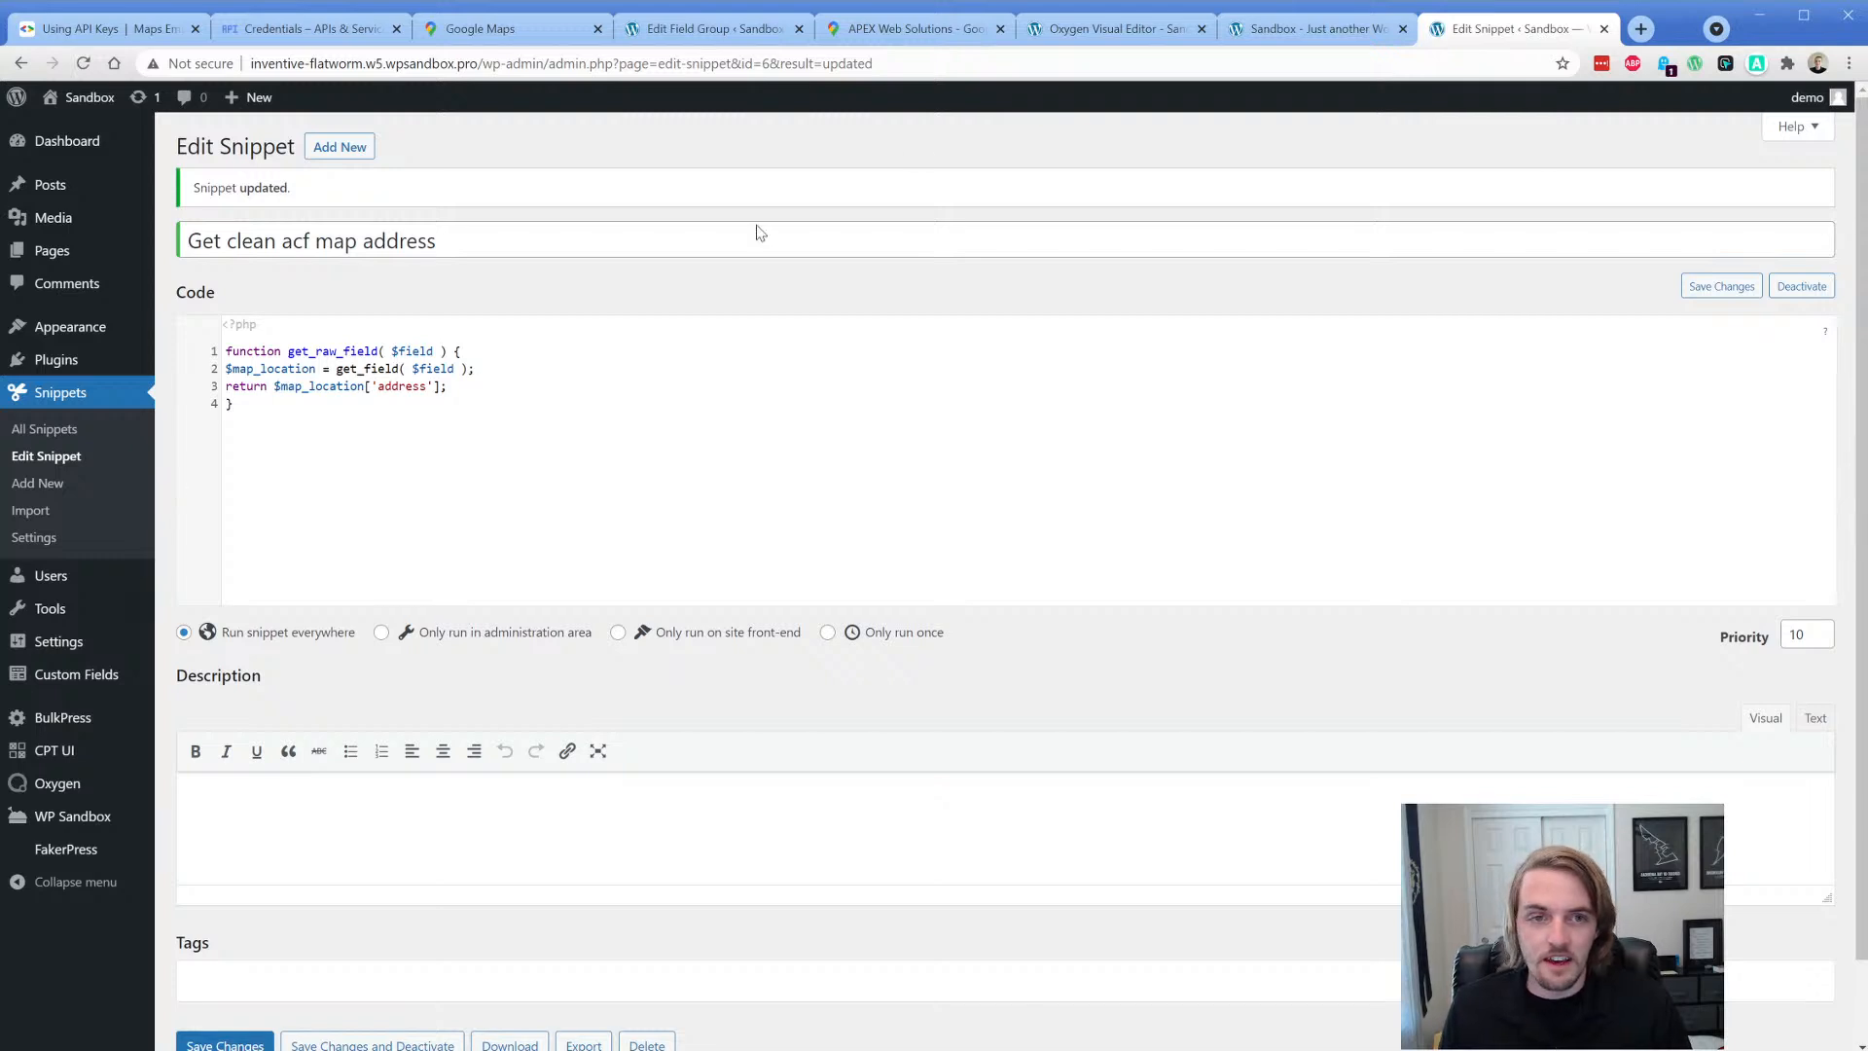
- Reload the Oxygen editor and select the Google Maps element below the ACF Map heading
{"action": "left_click", "coordinate": [1097, 35]}
{"action": "left_click", "coordinate": [459, 322]}
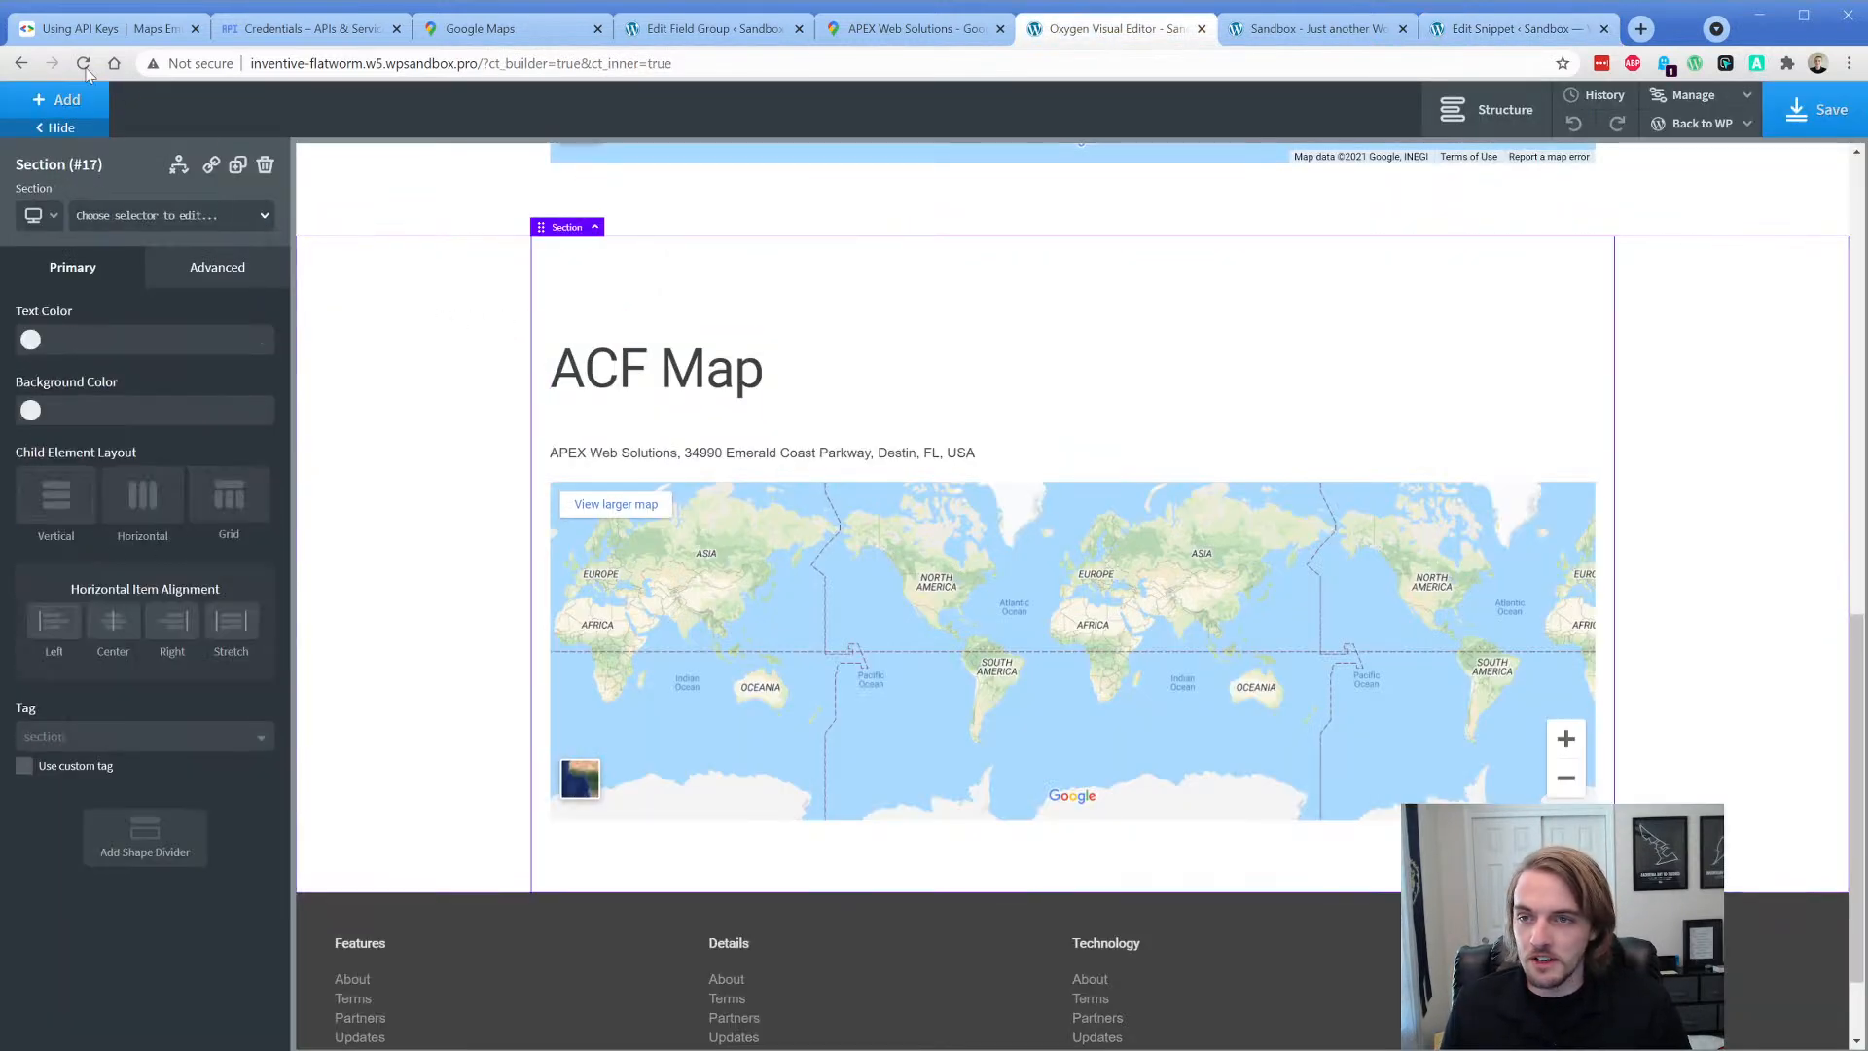
{"action": "key", "text": "ctrl+r"}
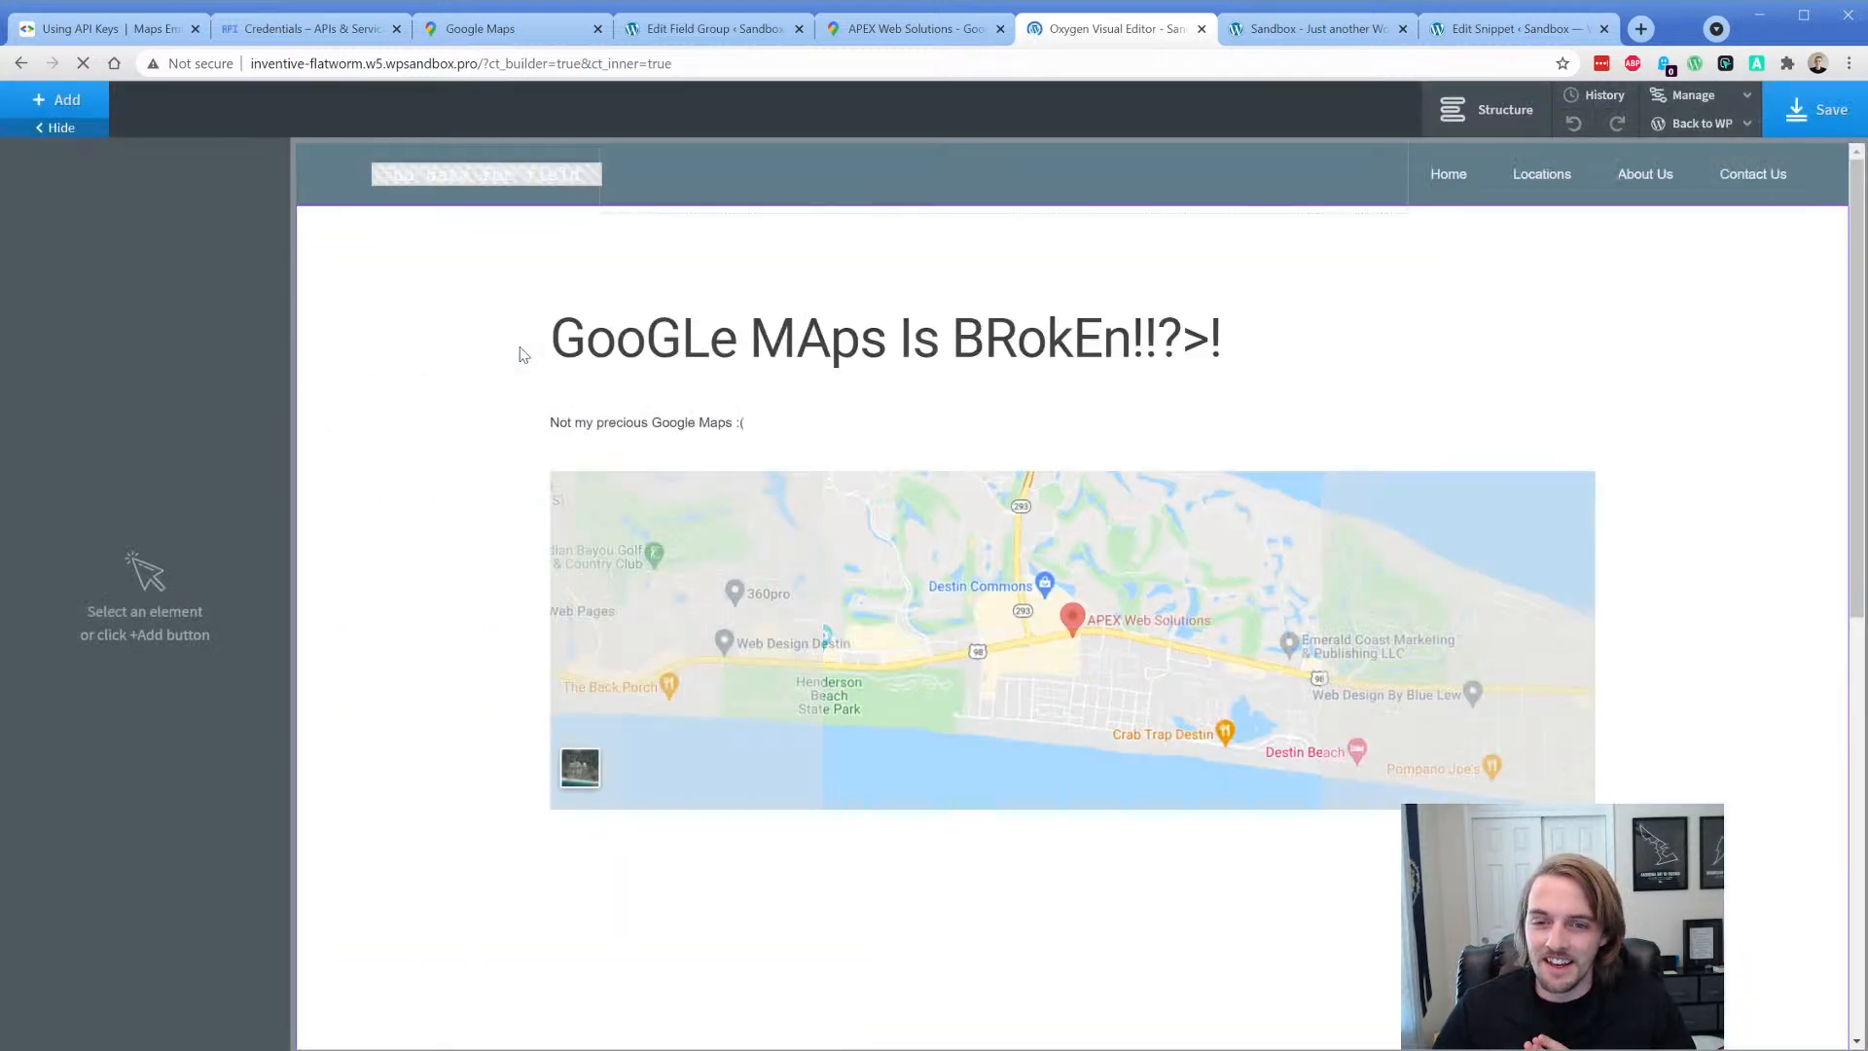
{"action": "scroll", "coordinate": [458, 480], "scroll_direction": "down", "scroll_amount": 8}
{"action": "left_click", "coordinate": [649, 516]}
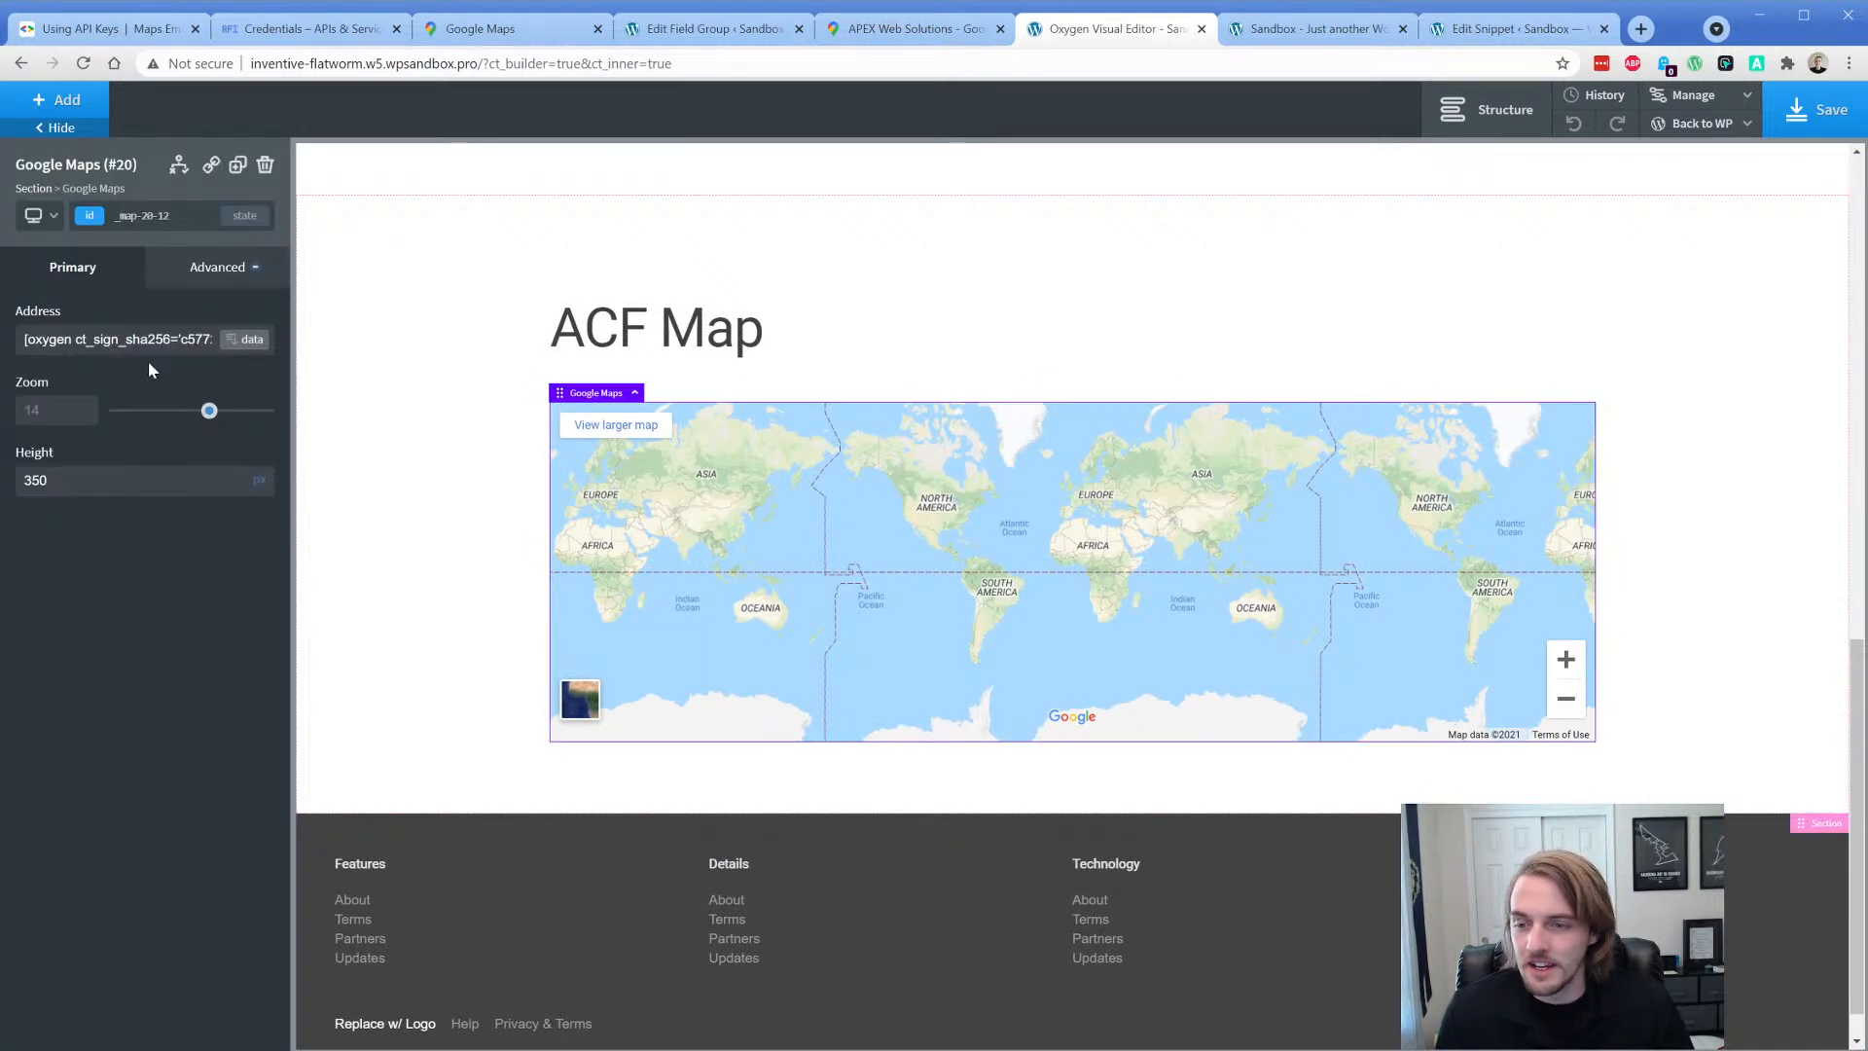
- Set the map's address to the dynamic PHP function return value of get_raw_field with the argument address
{"action": "left_click", "coordinate": [253, 340]}
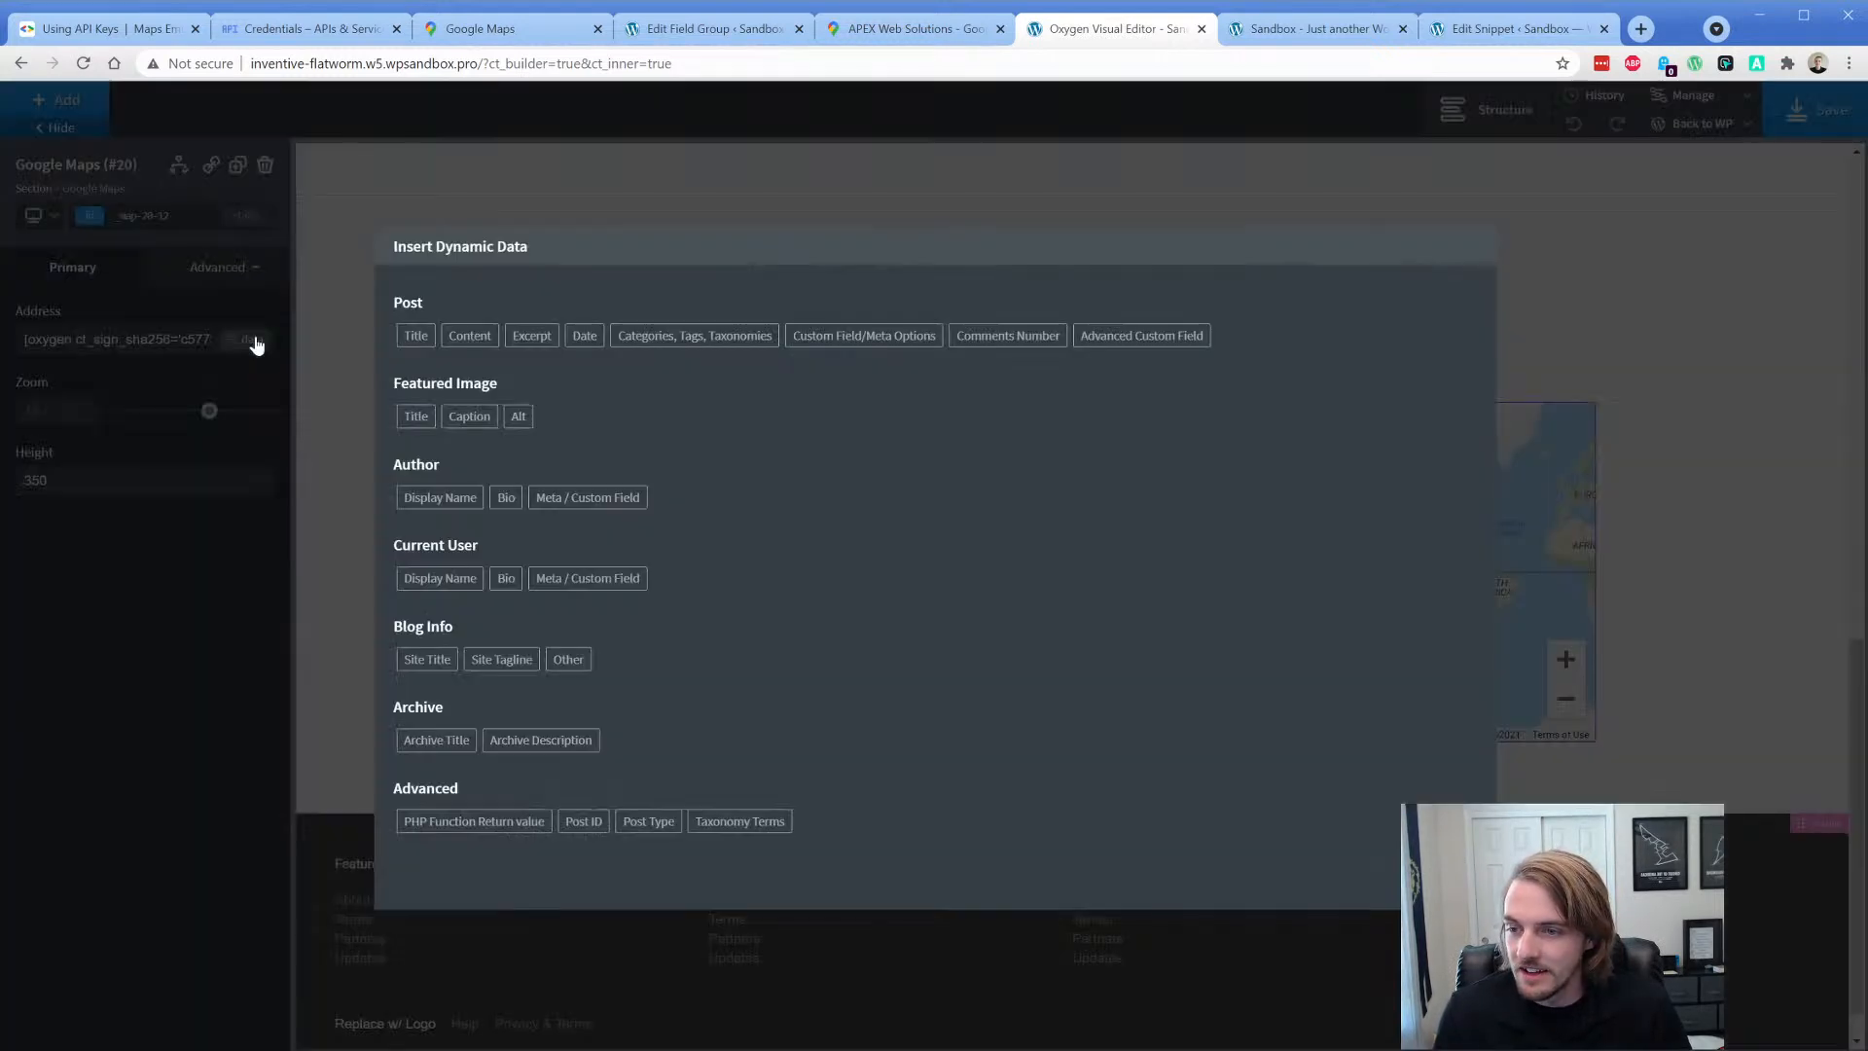
{"action": "left_click", "coordinate": [468, 822]}
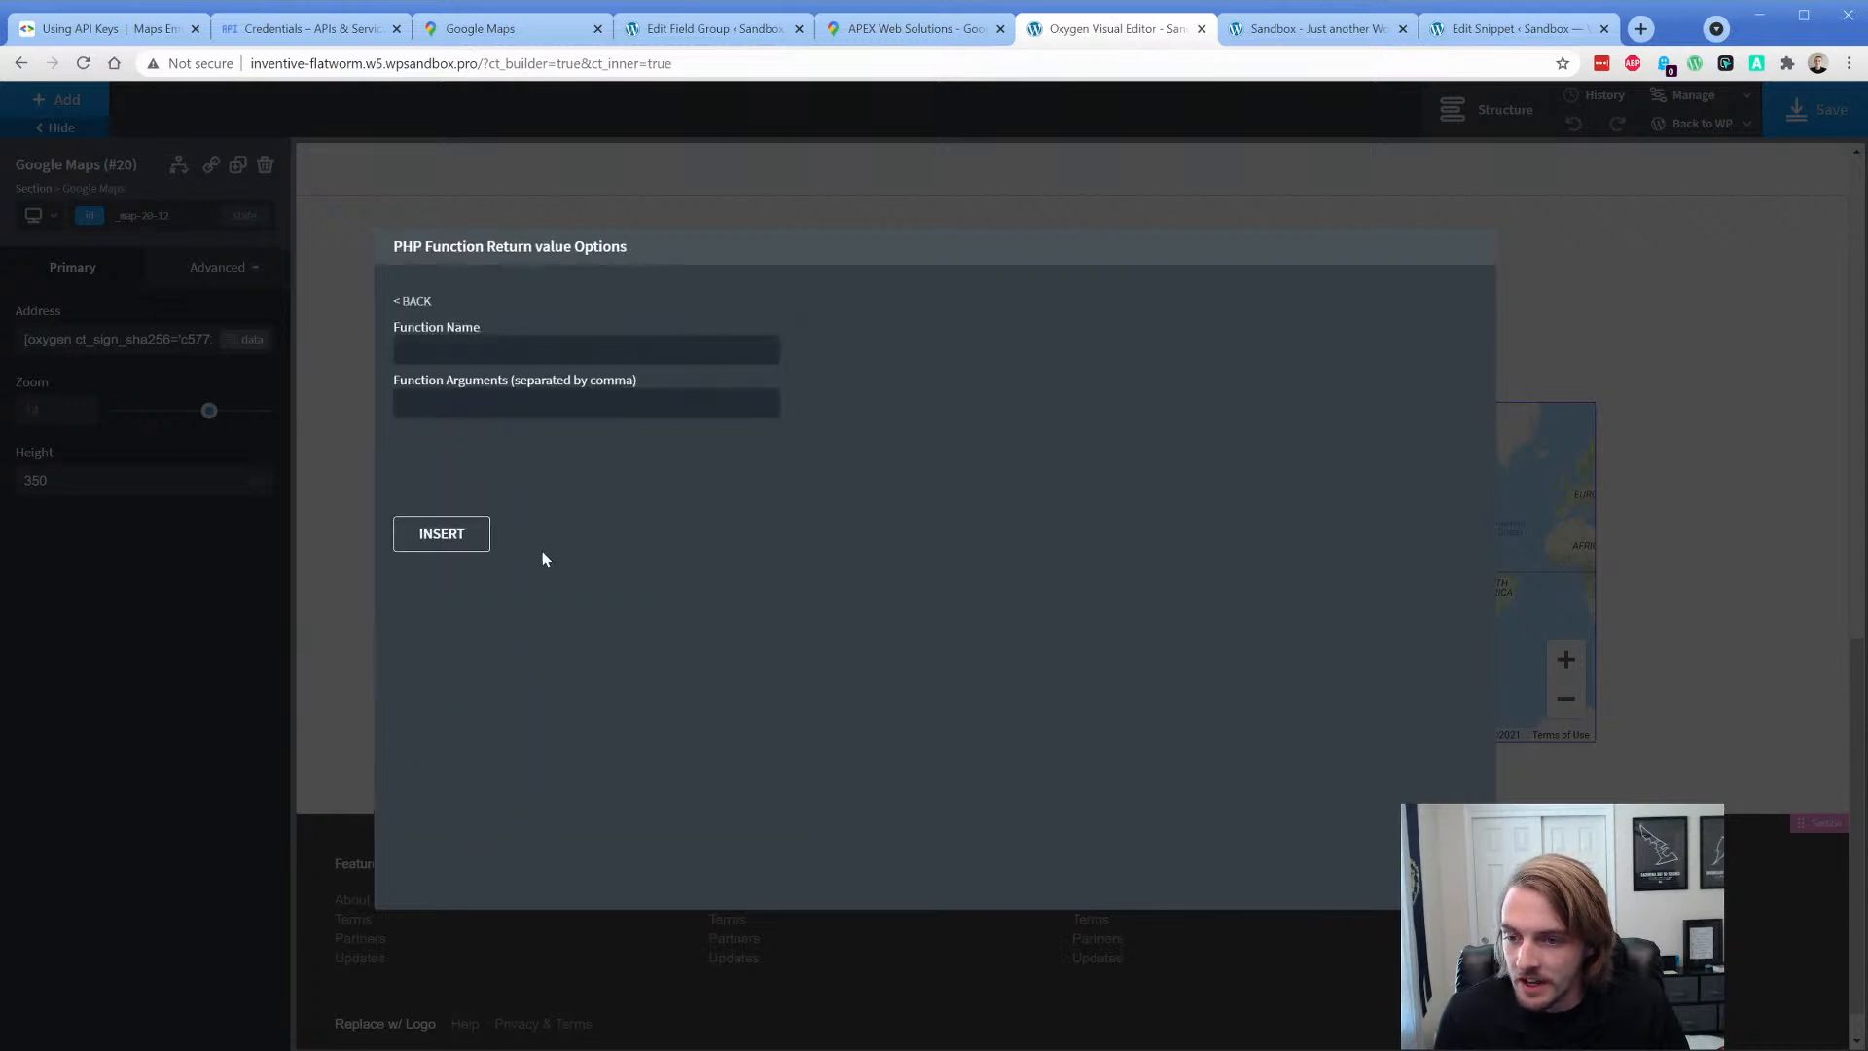
{"action": "left_click", "coordinate": [551, 350]}
{"action": "type", "text": "get_raw_"}
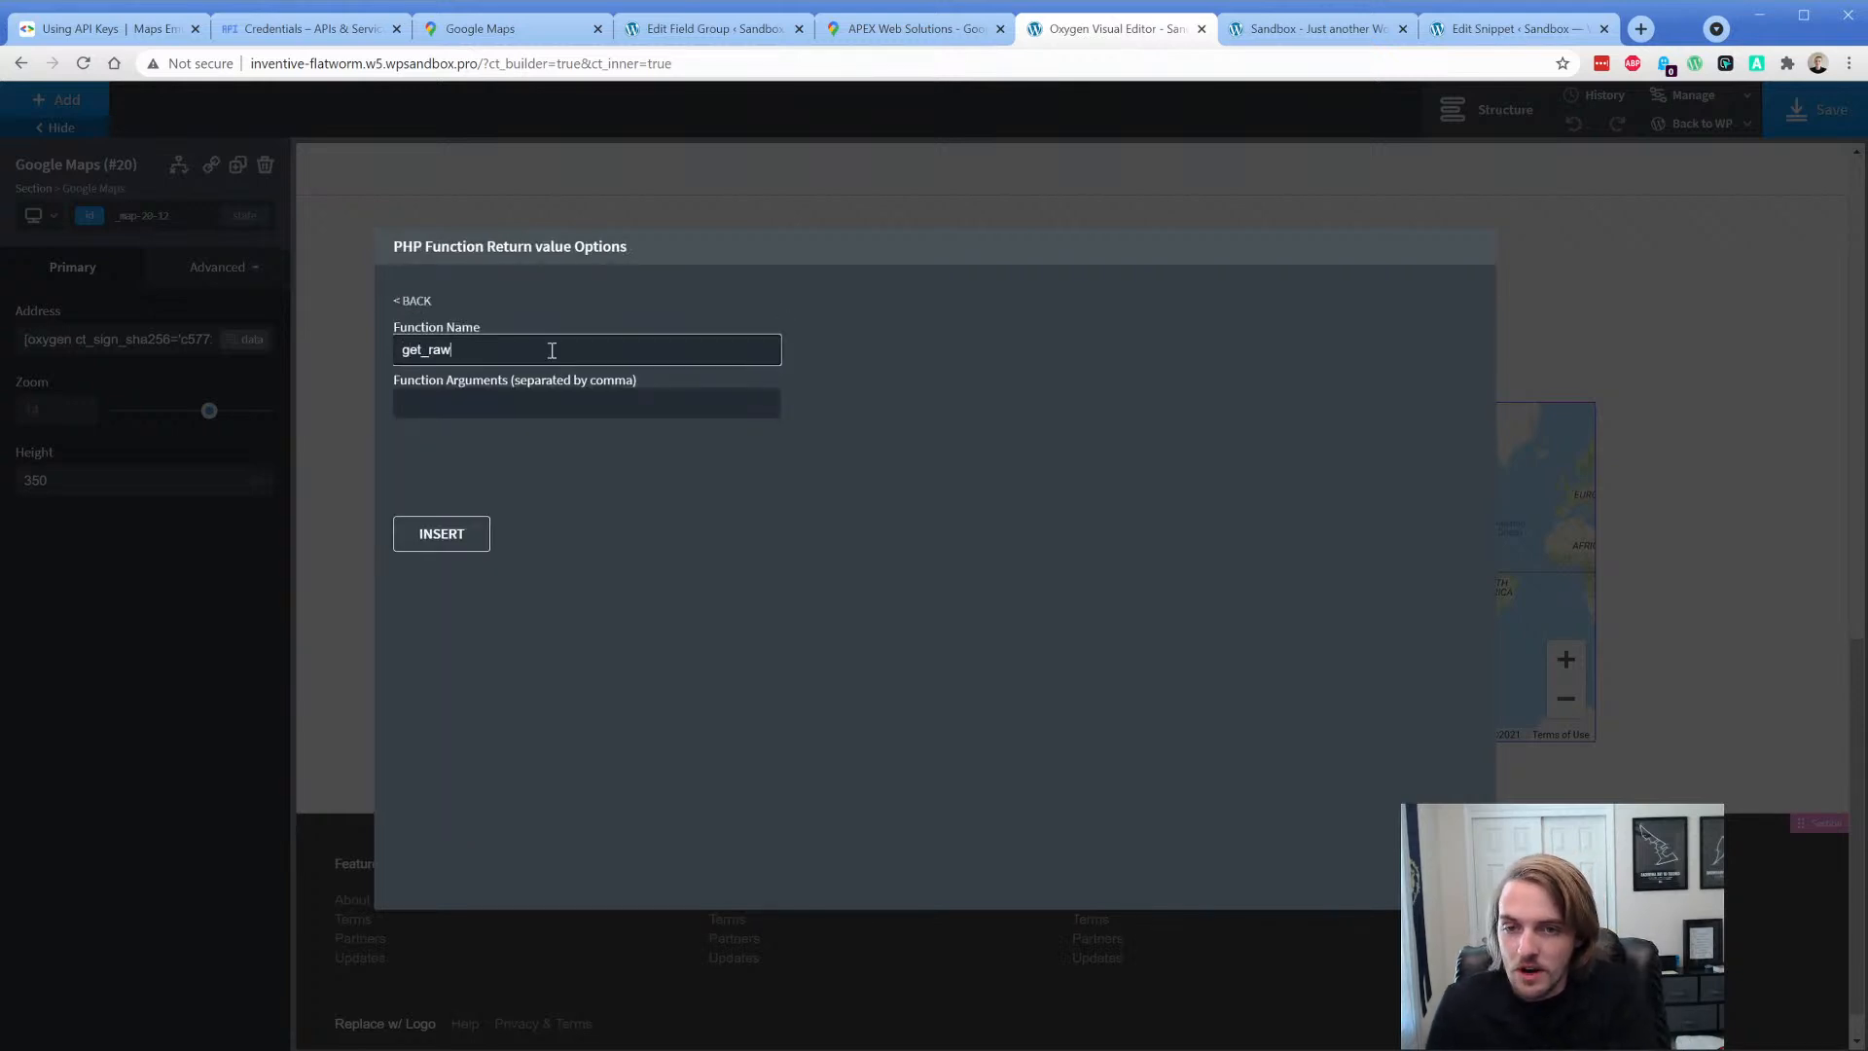
{"action": "type", "text": "field"}
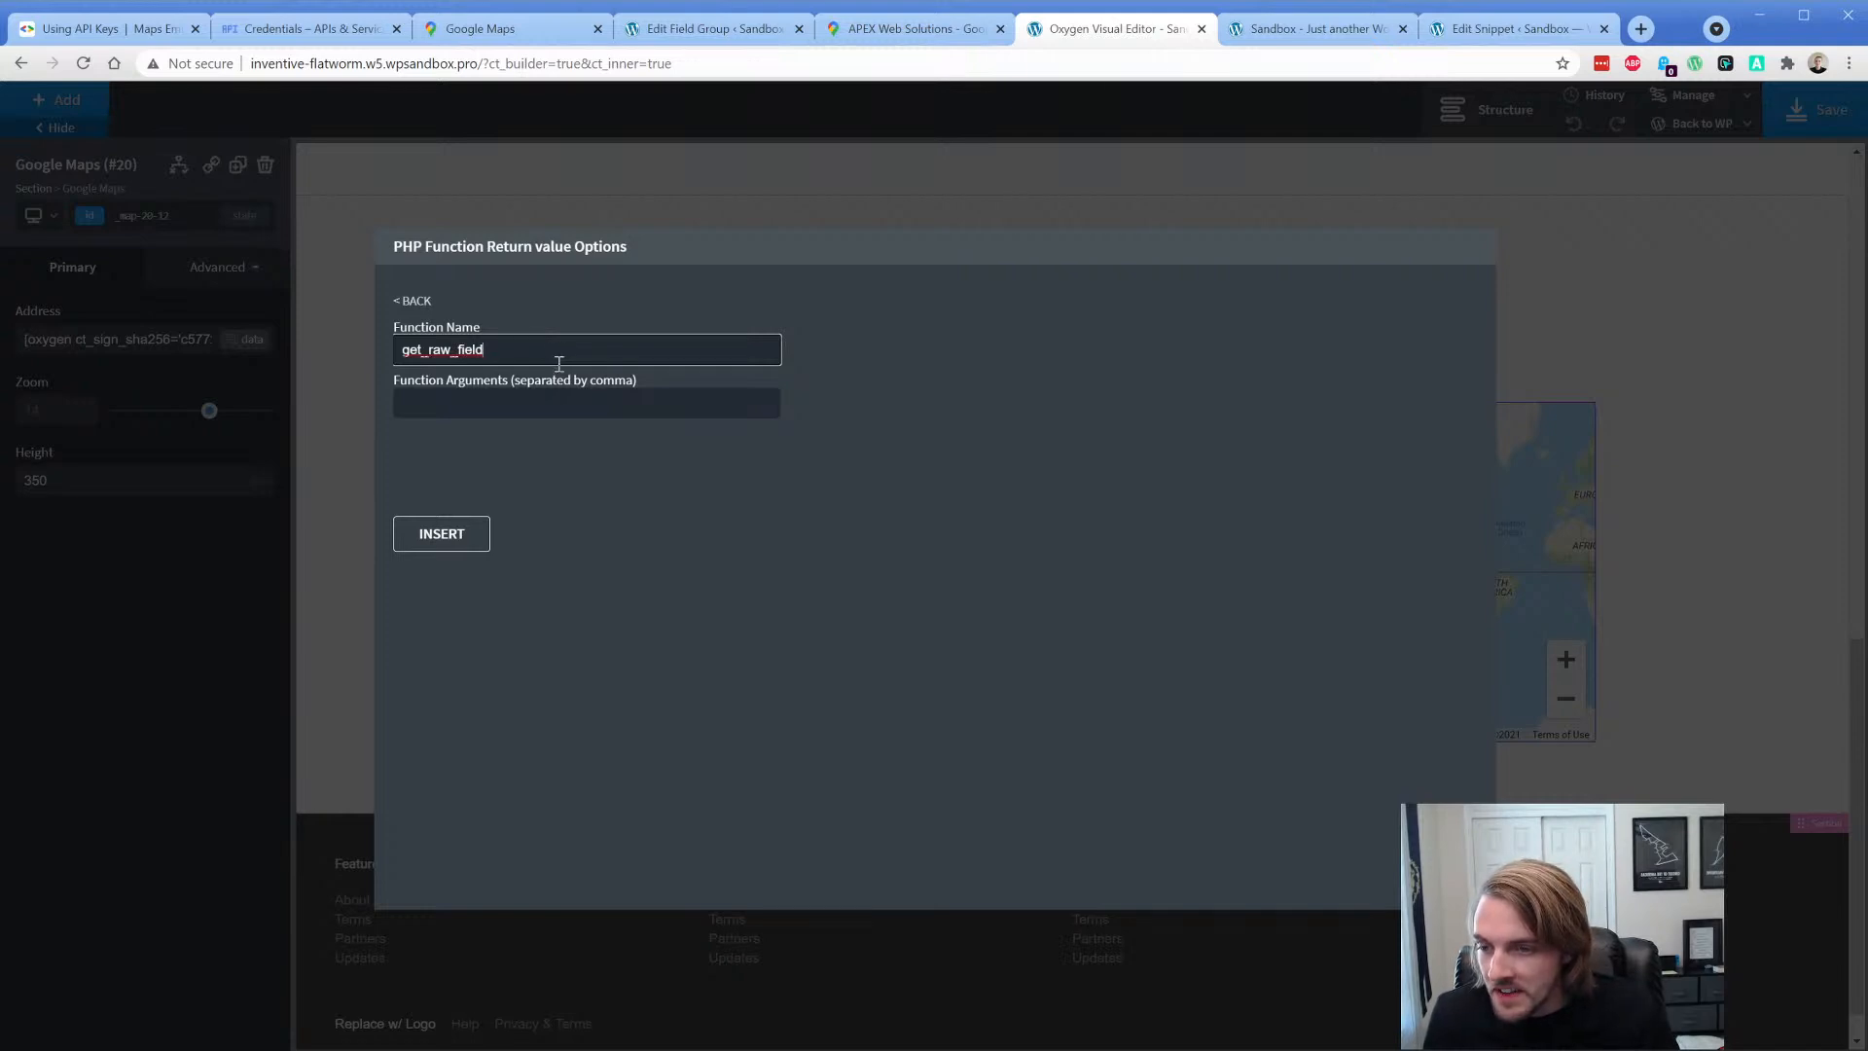
{"action": "left_click", "coordinate": [564, 402]}
{"action": "type", "text": "address"}
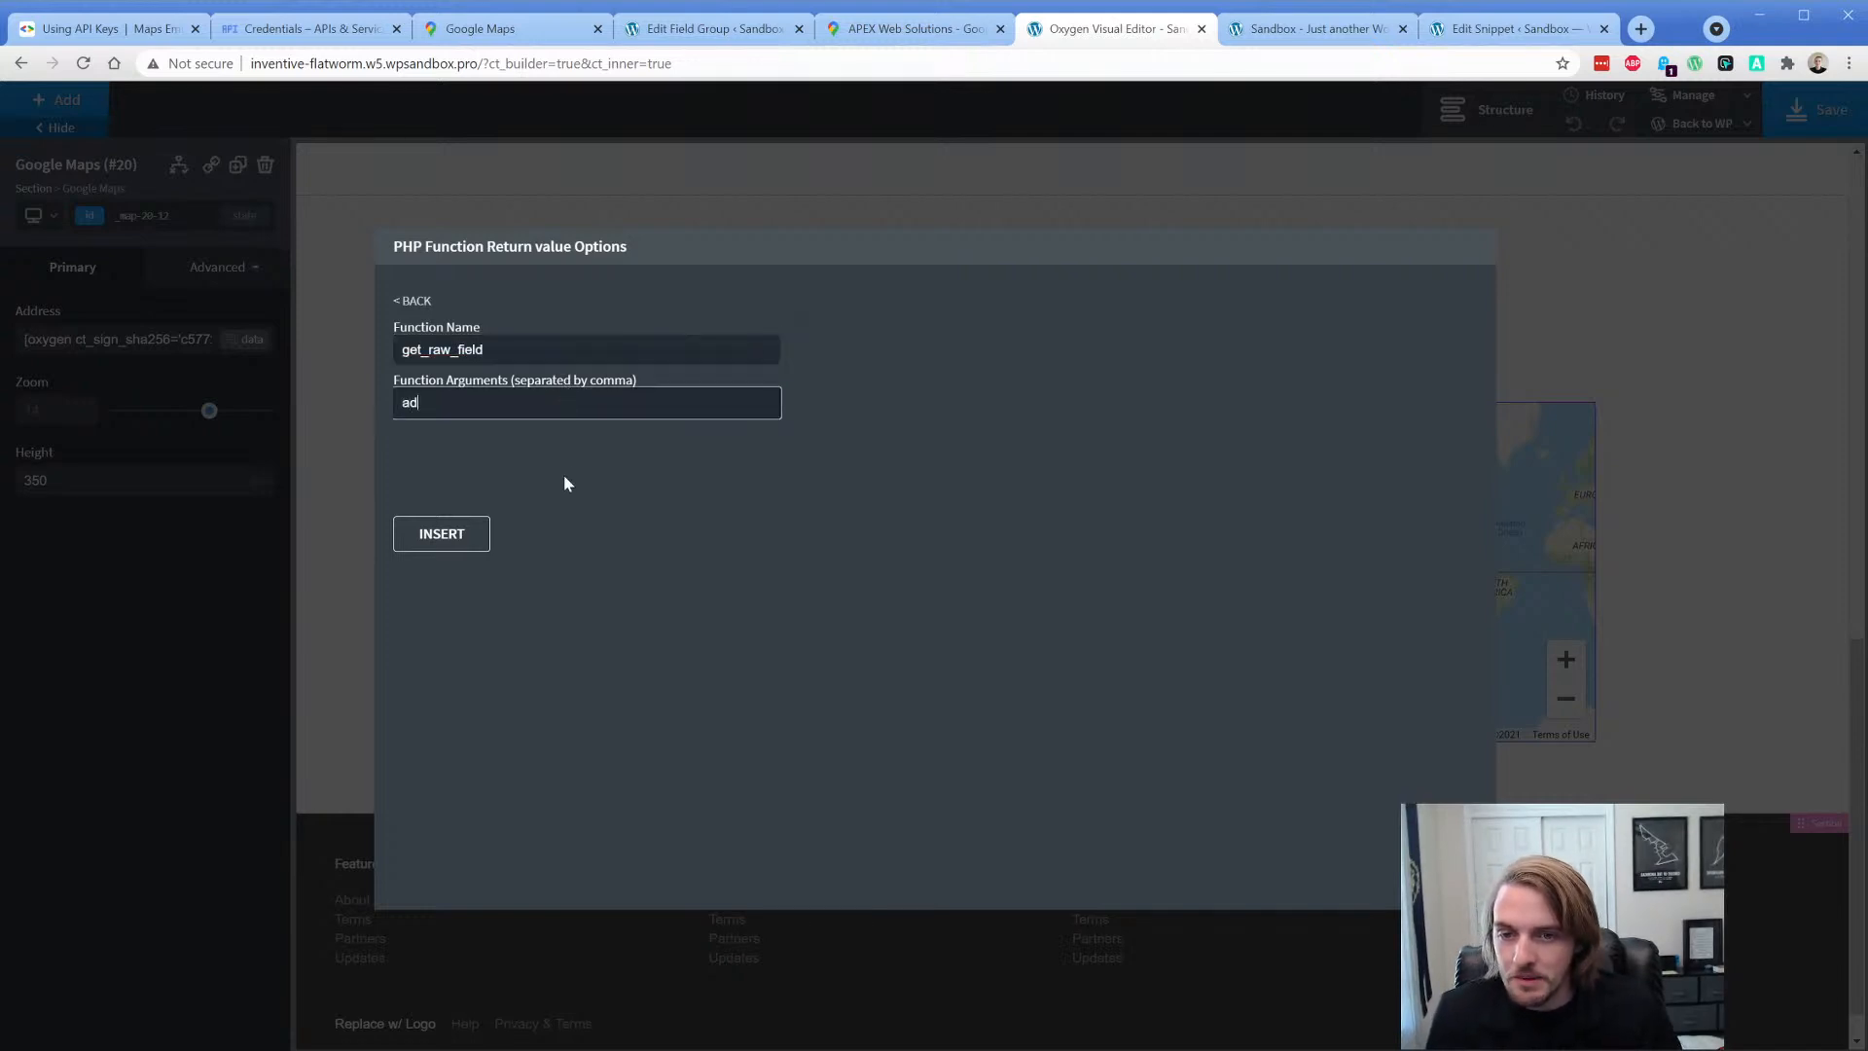
{"action": "left_click", "coordinate": [465, 532]}
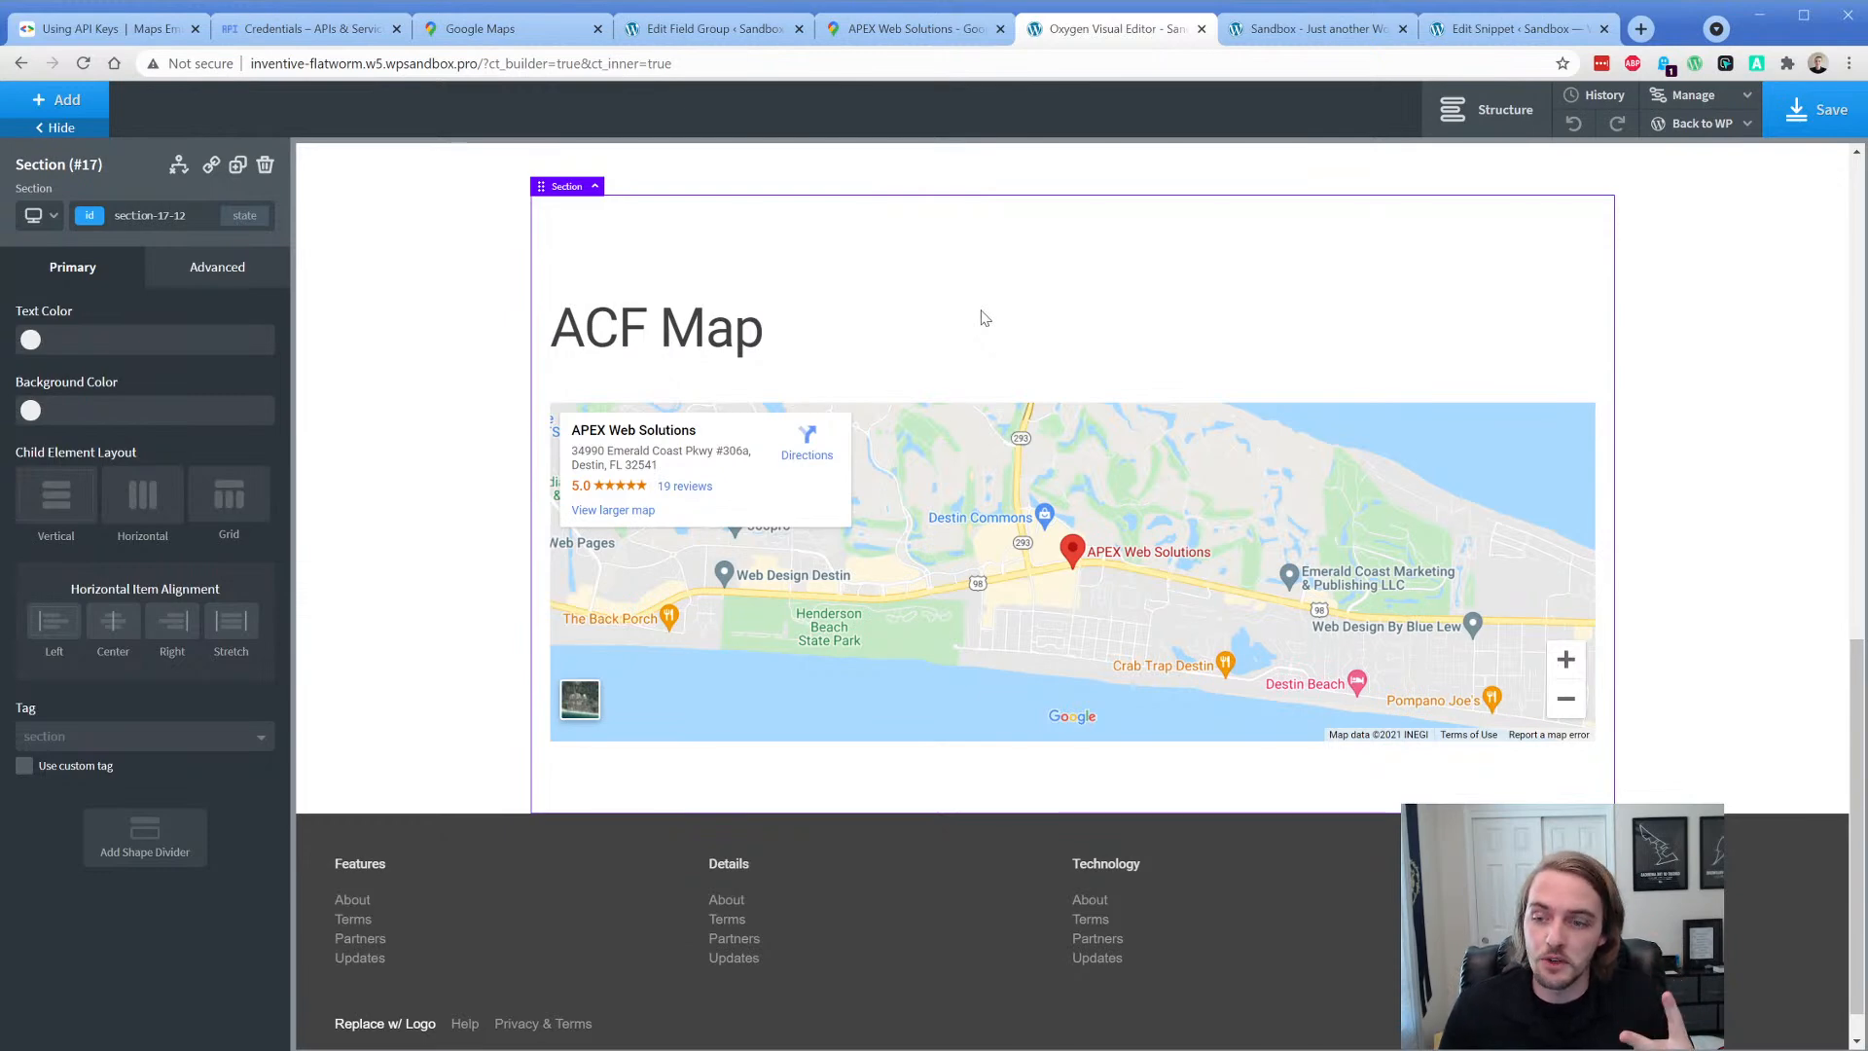
- Save the page in Oxygen and reload the live Sandbox page to check its maps
{"action": "left_click", "coordinate": [1815, 110]}
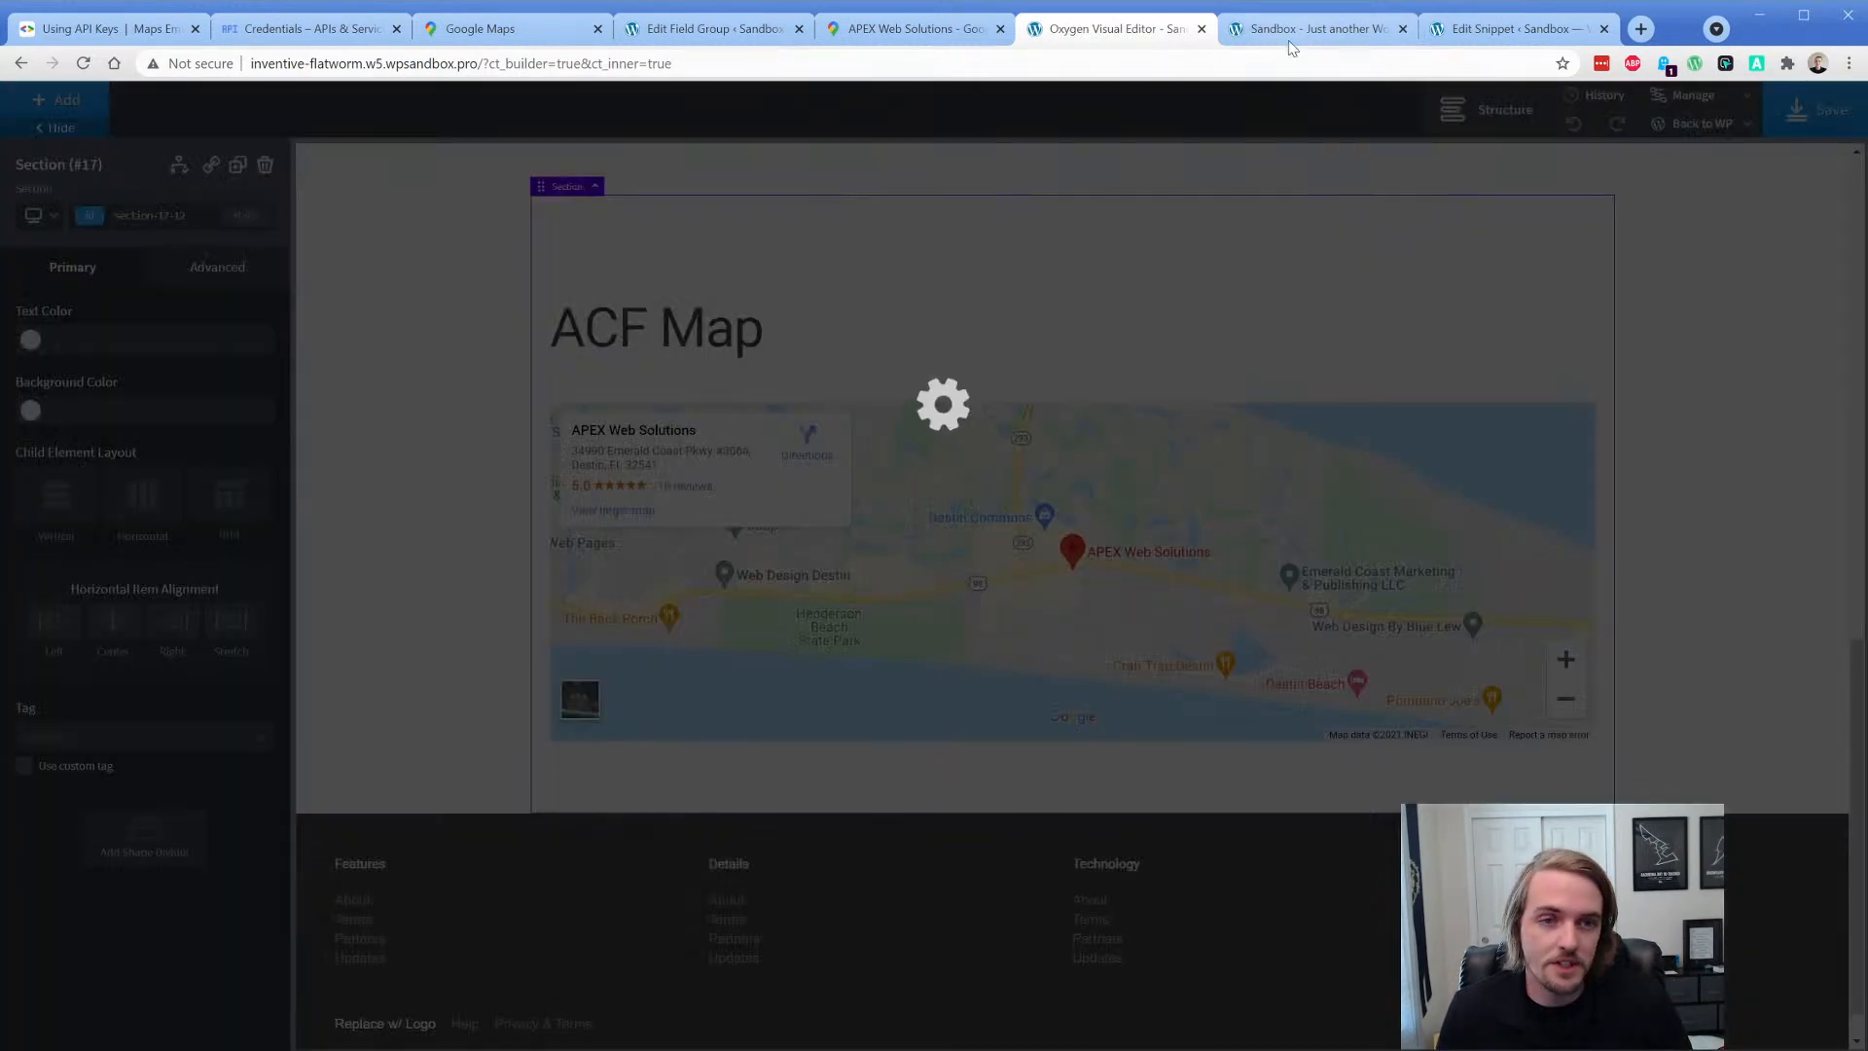
{"action": "left_click", "coordinate": [1313, 28]}
{"action": "key", "text": "ctrl+r"}
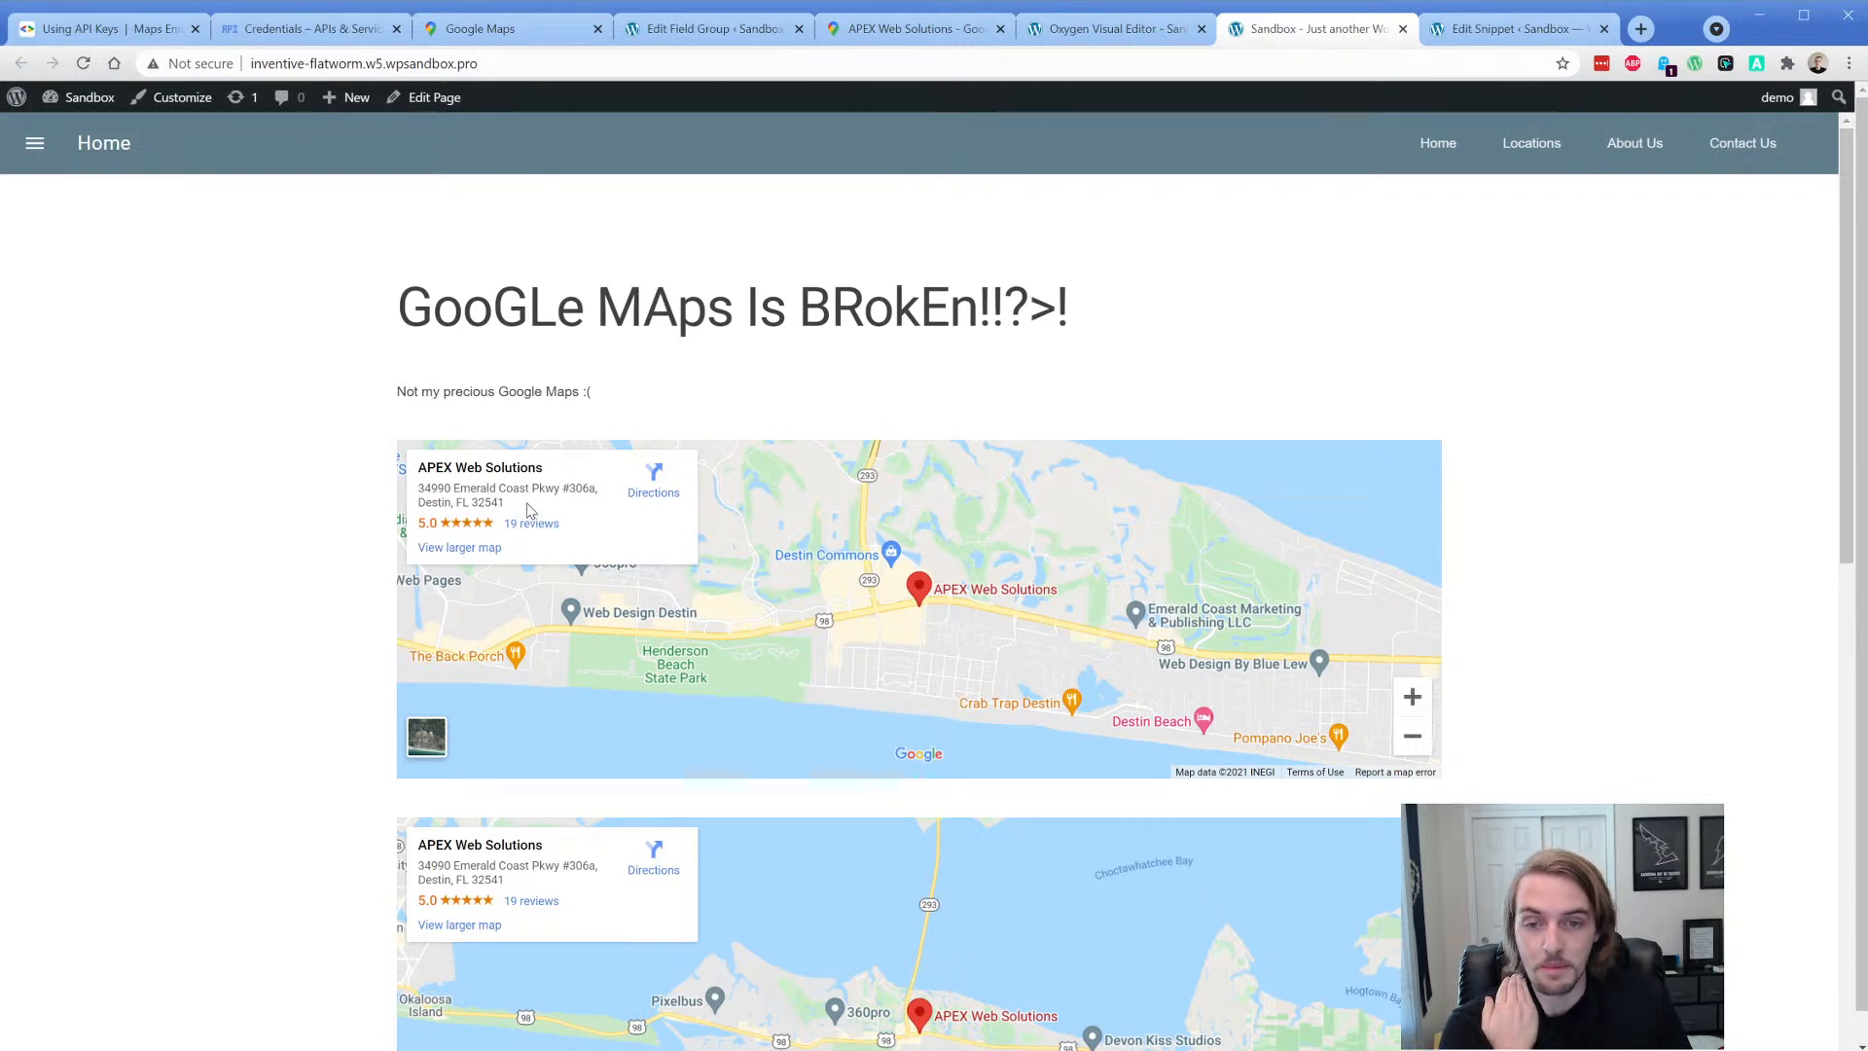
- Examine the two maps under the main heading and the ACF Map on the live Sandbox page, comparing their location cards
{"action": "left_click_drag", "start_coordinate": [421, 466], "coordinate": [523, 554]}
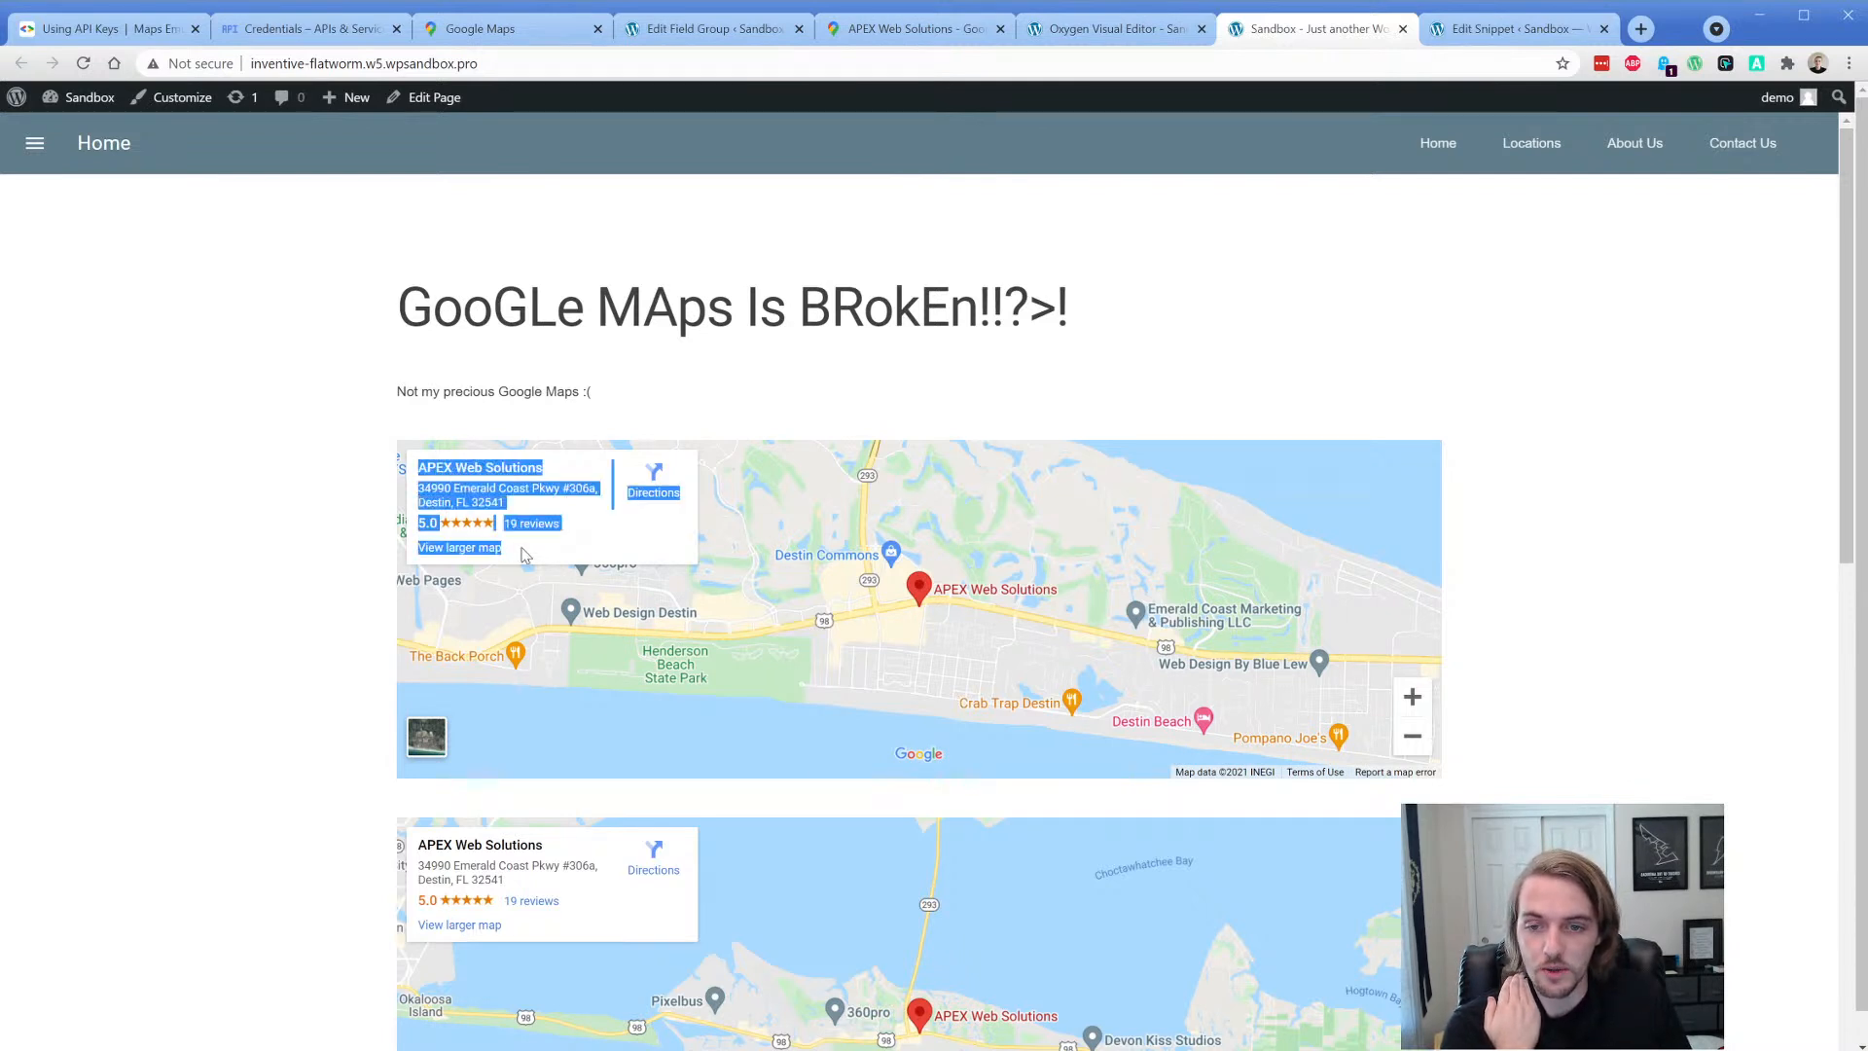
{"action": "left_click", "coordinate": [336, 548]}
{"action": "scroll", "coordinate": [336, 548], "scroll_direction": "down", "scroll_amount": 5}
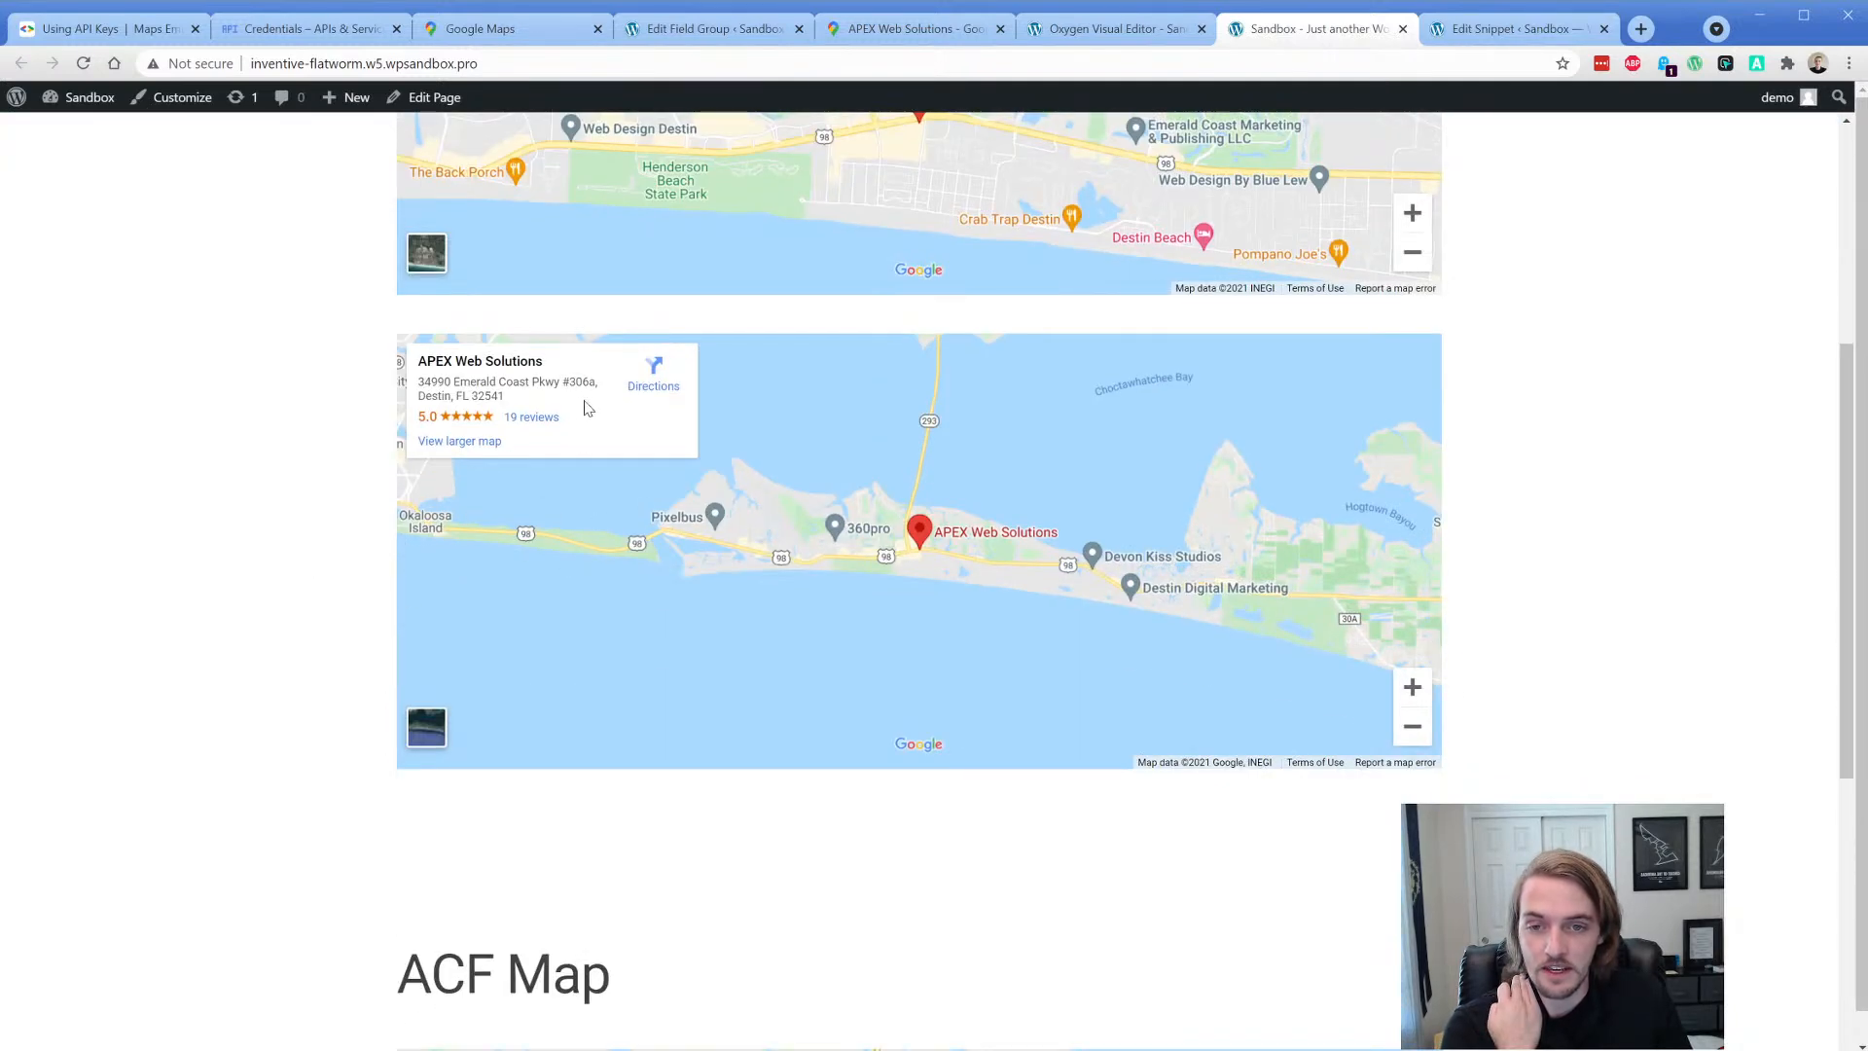
{"action": "scroll", "coordinate": [285, 584], "scroll_direction": "down", "scroll_amount": 7}
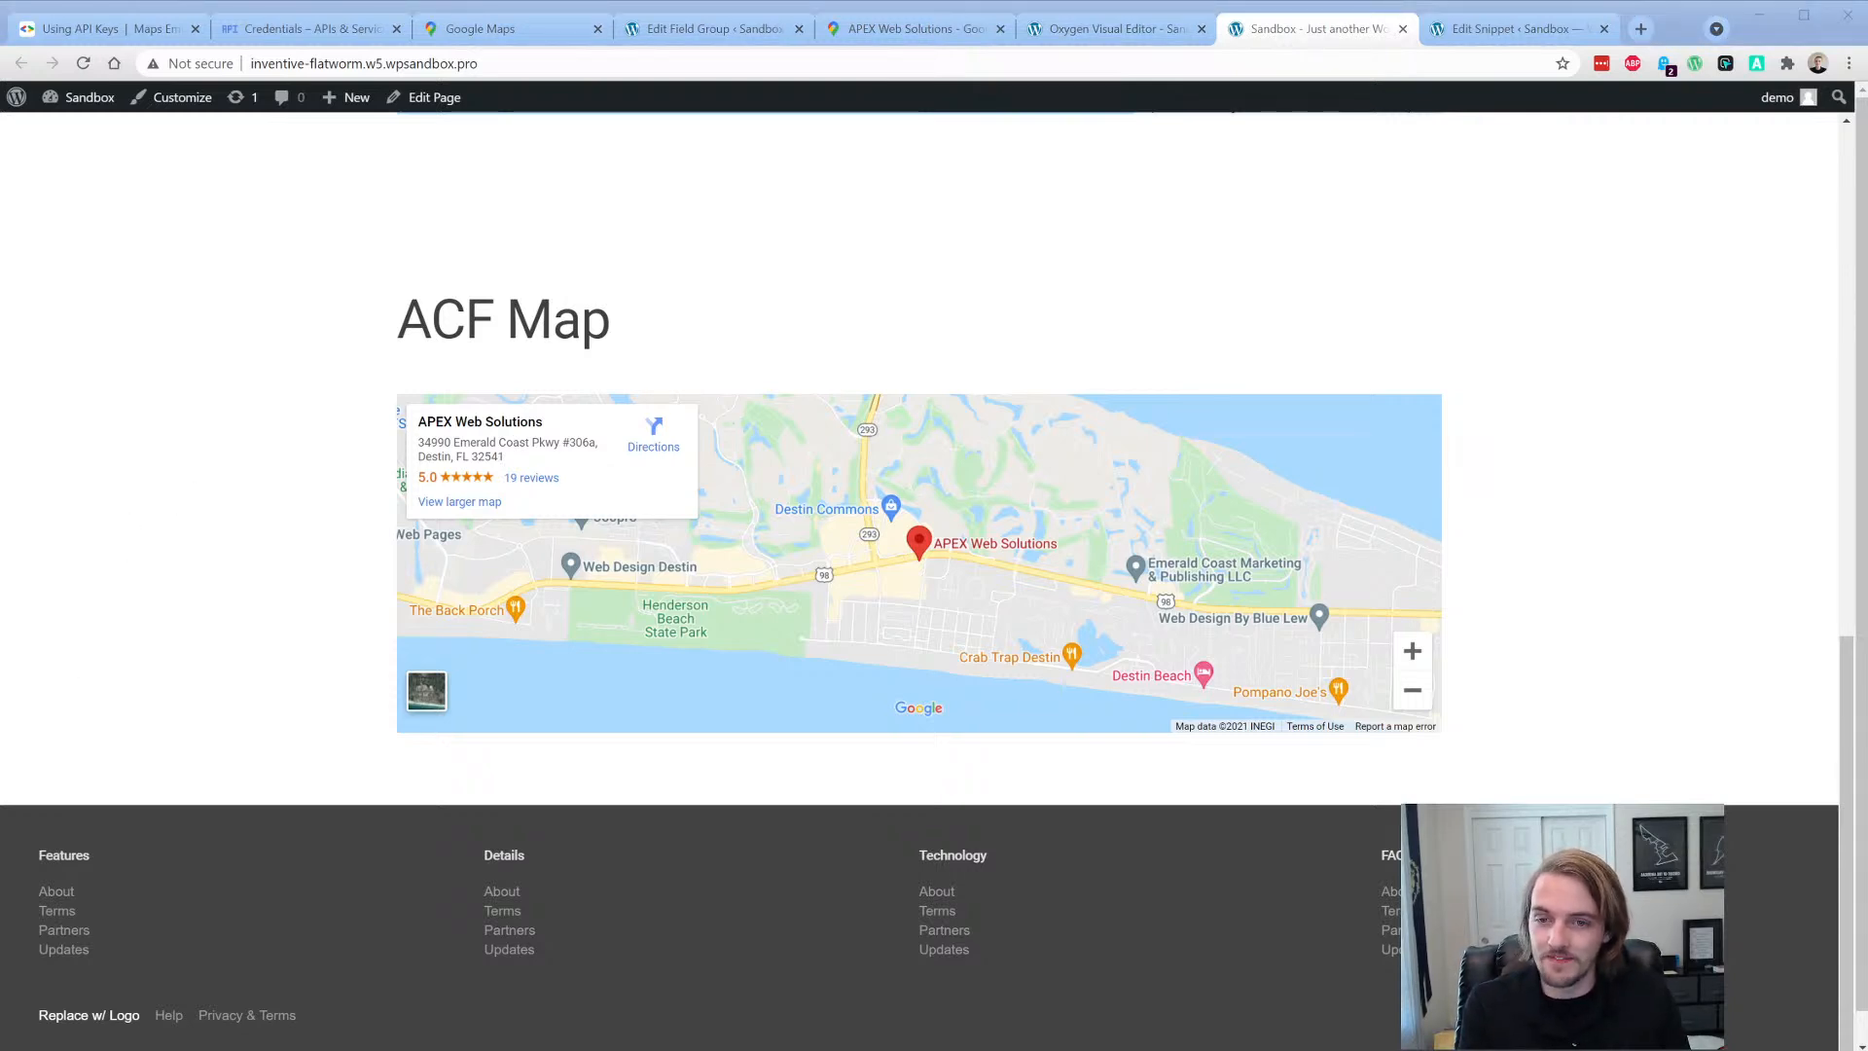
{"action": "left_click", "coordinate": [893, 323]}
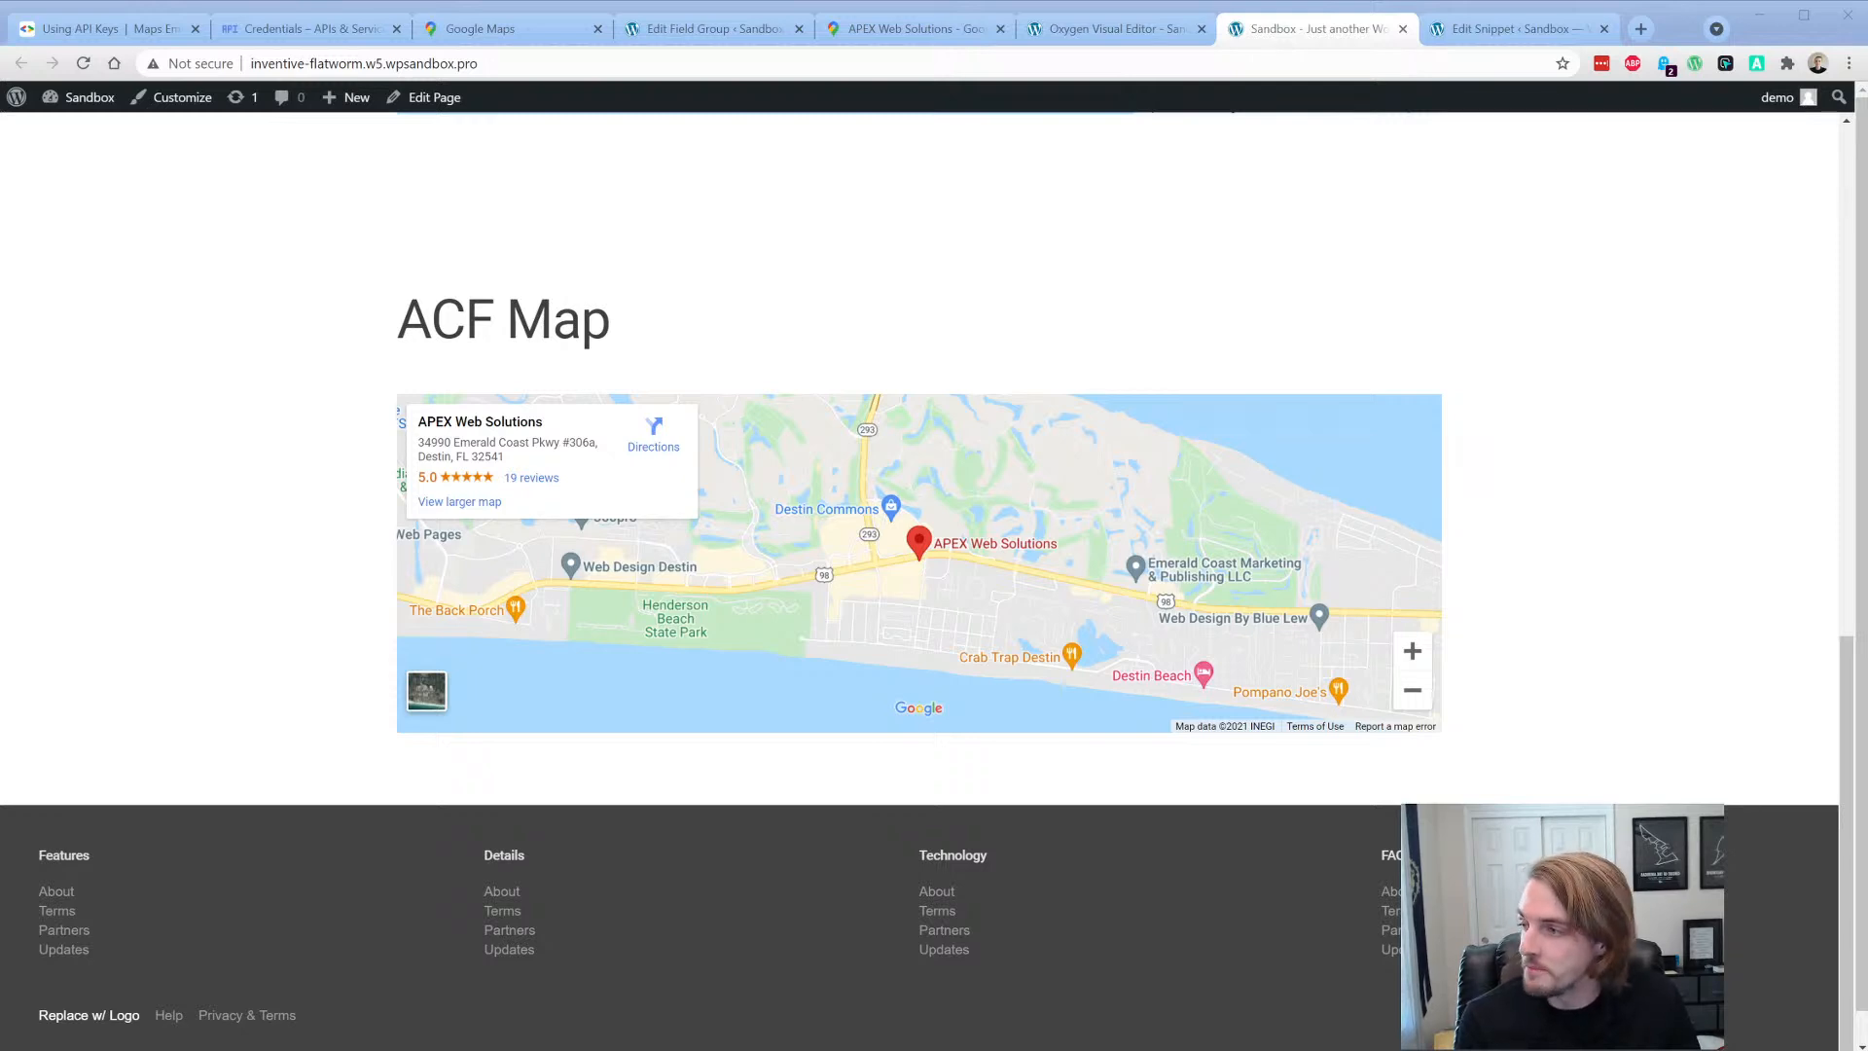
{"action": "left_click", "coordinate": [297, 413]}
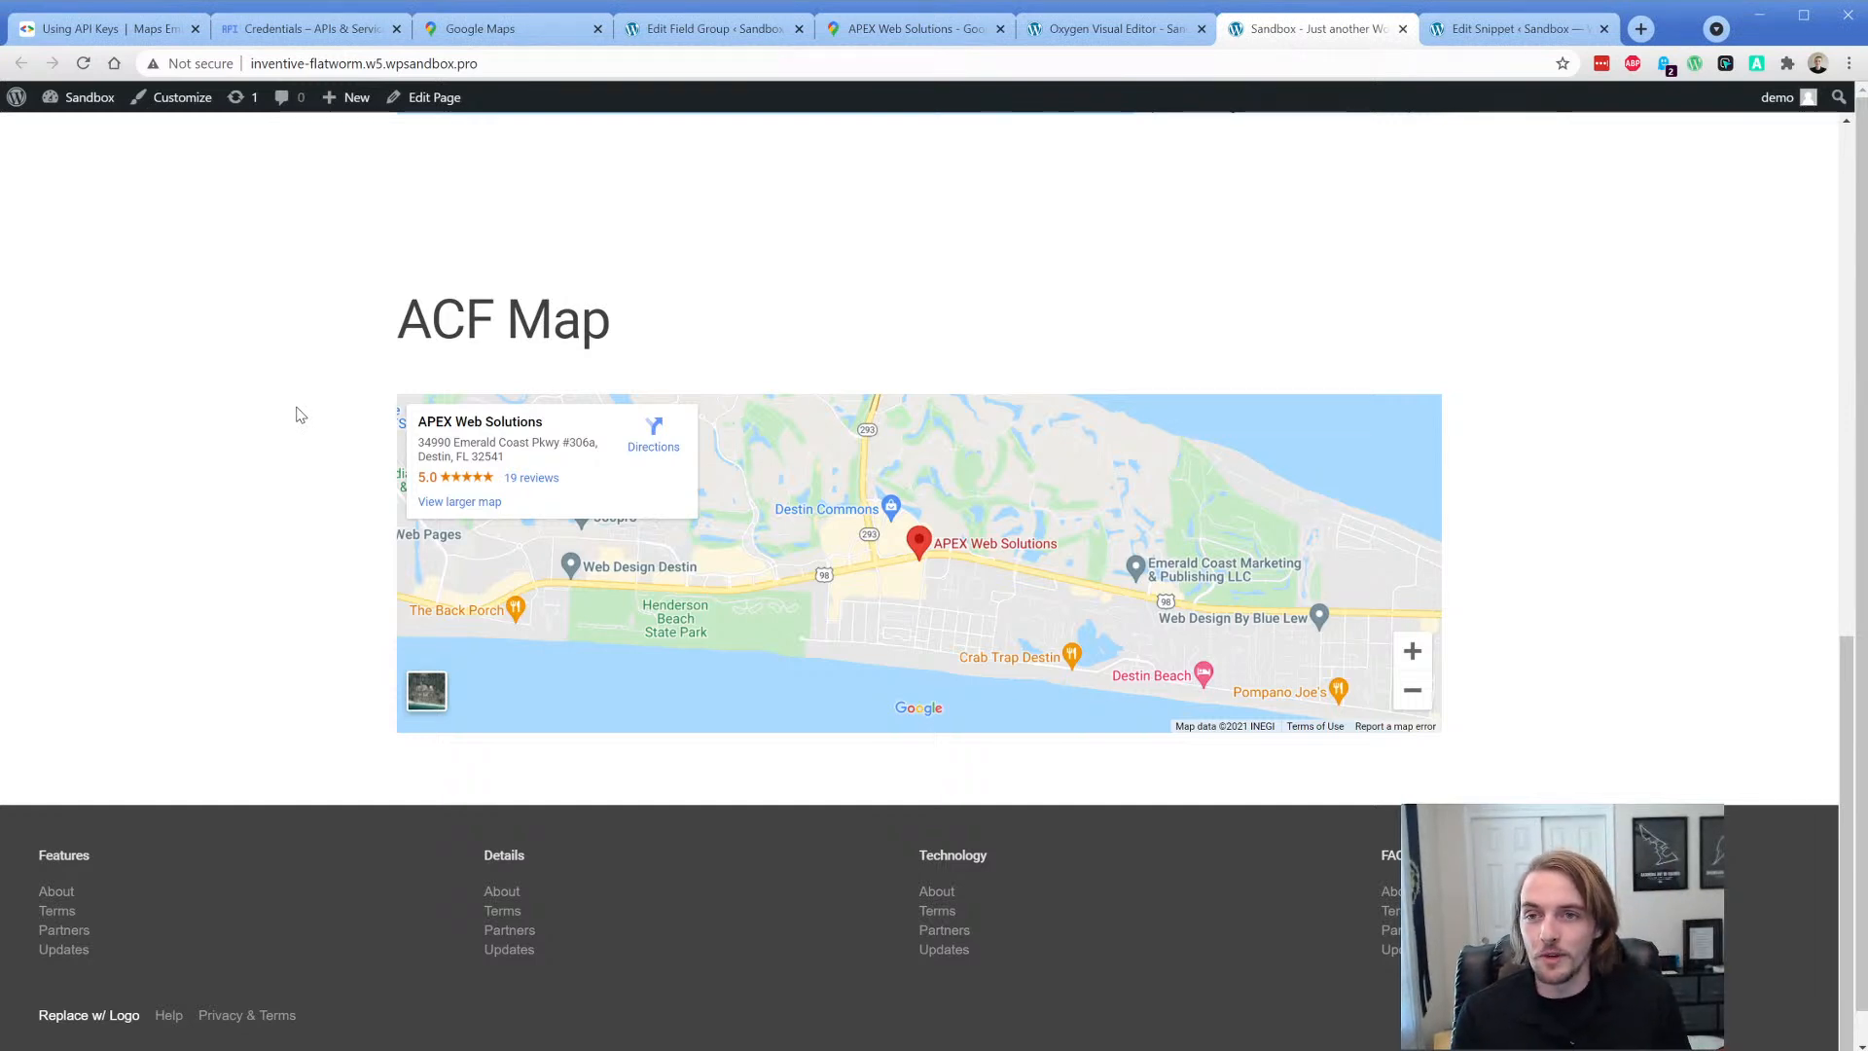
{"action": "scroll", "coordinate": [301, 376], "scroll_direction": "up", "scroll_amount": 10}
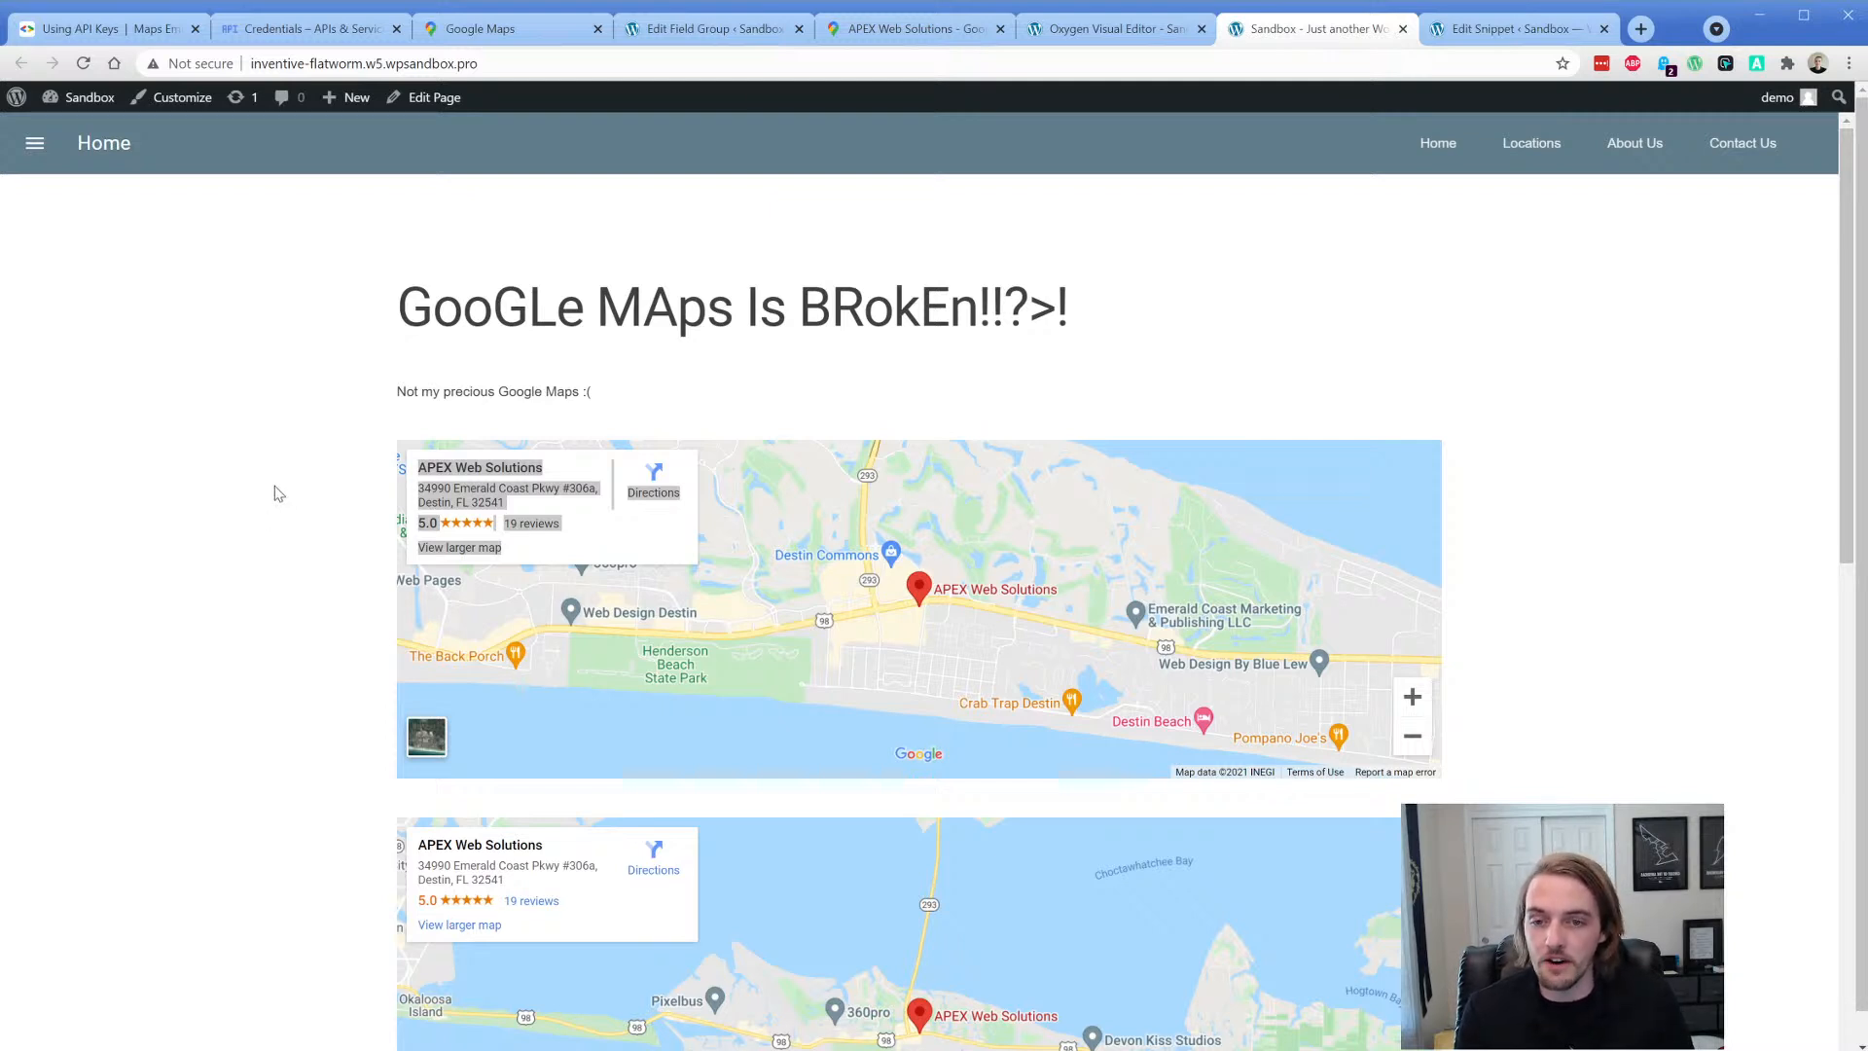
{"action": "left_click", "coordinate": [666, 560]}
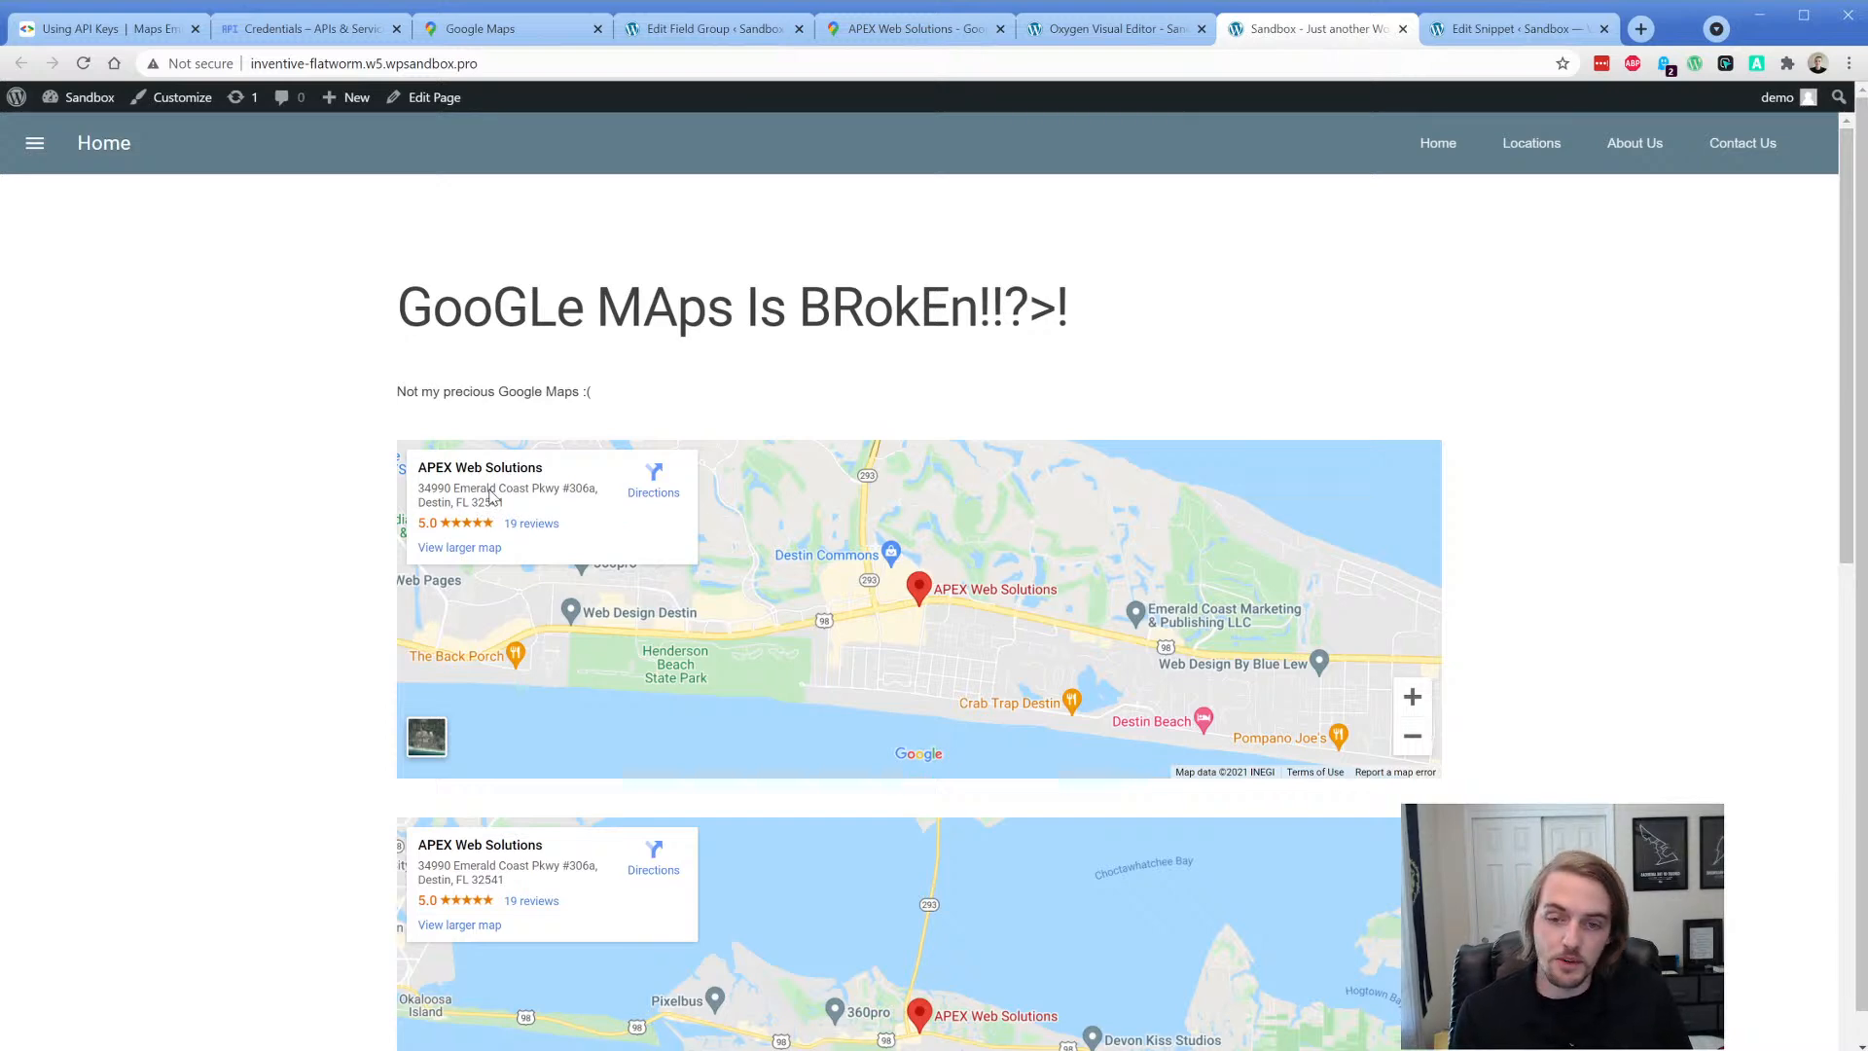
{"action": "scroll", "coordinate": [491, 497], "scroll_direction": "down", "scroll_amount": 4}
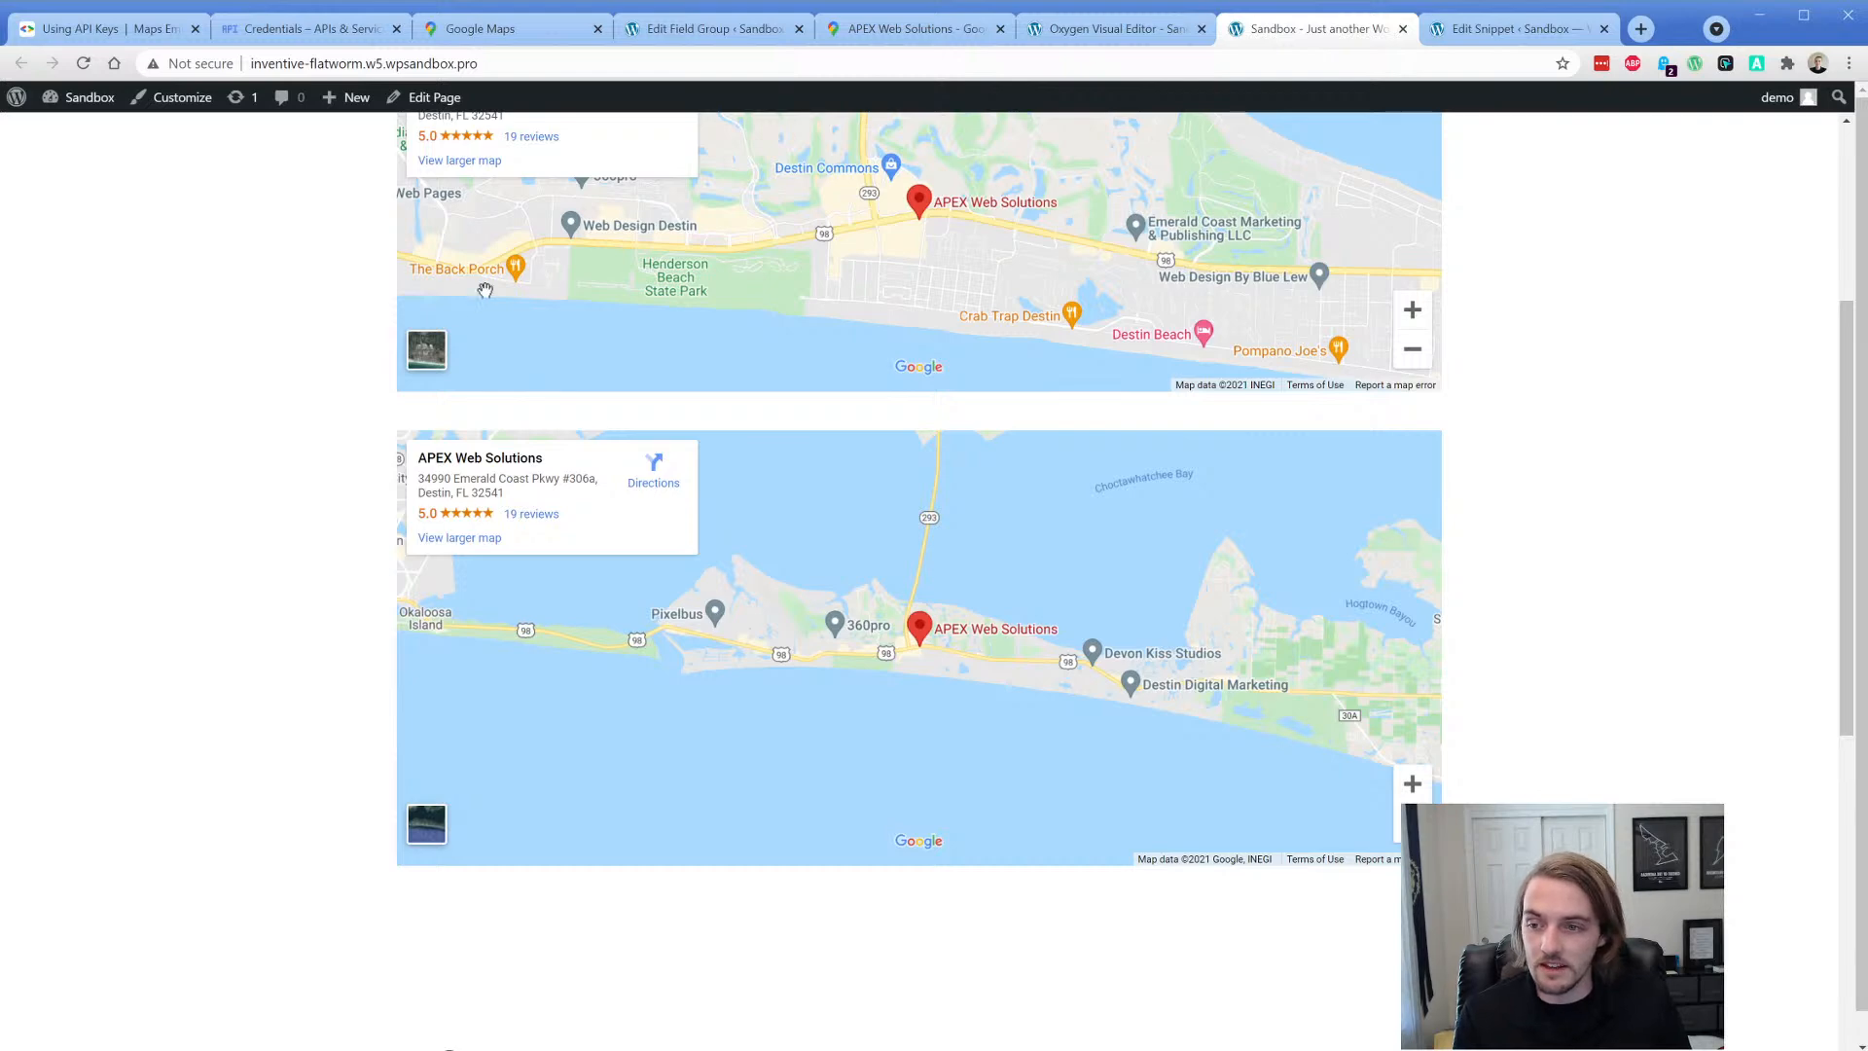
{"action": "scroll", "coordinate": [492, 272], "scroll_direction": "up", "scroll_amount": 2}
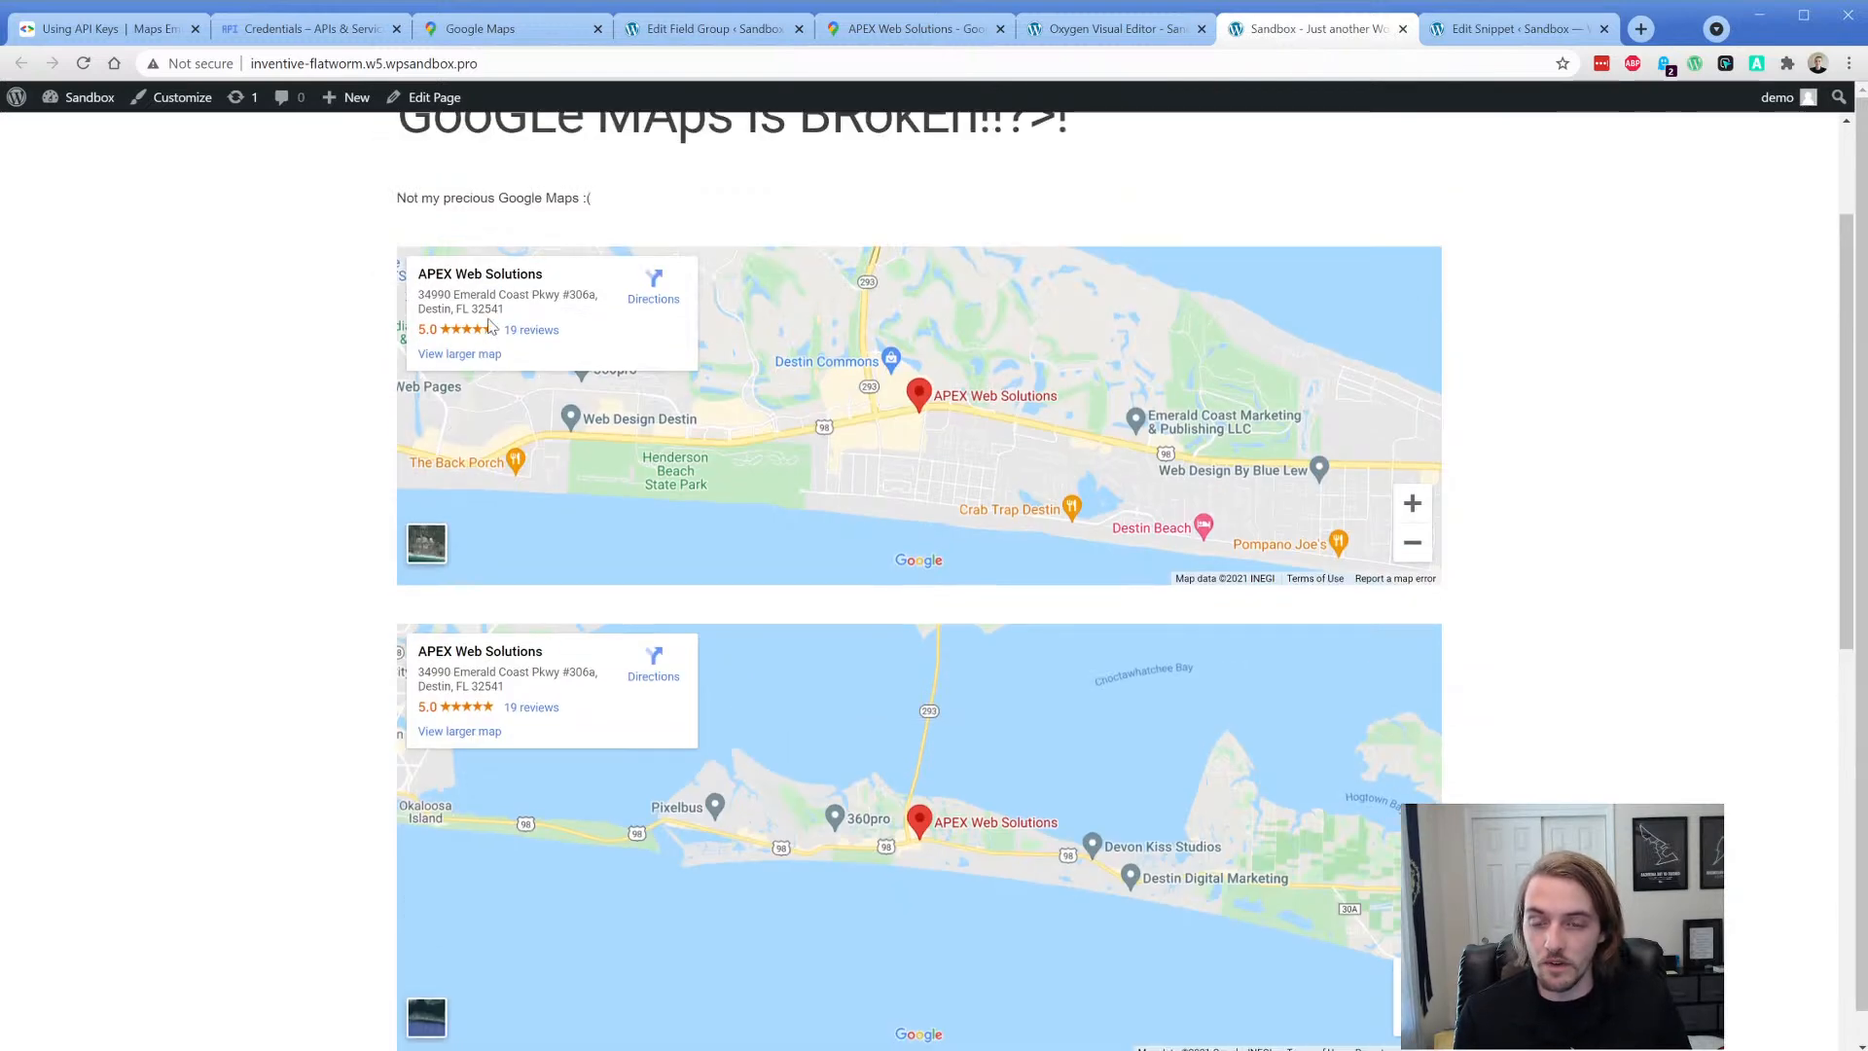
{"action": "scroll", "coordinate": [325, 534], "scroll_direction": "down", "scroll_amount": 9}
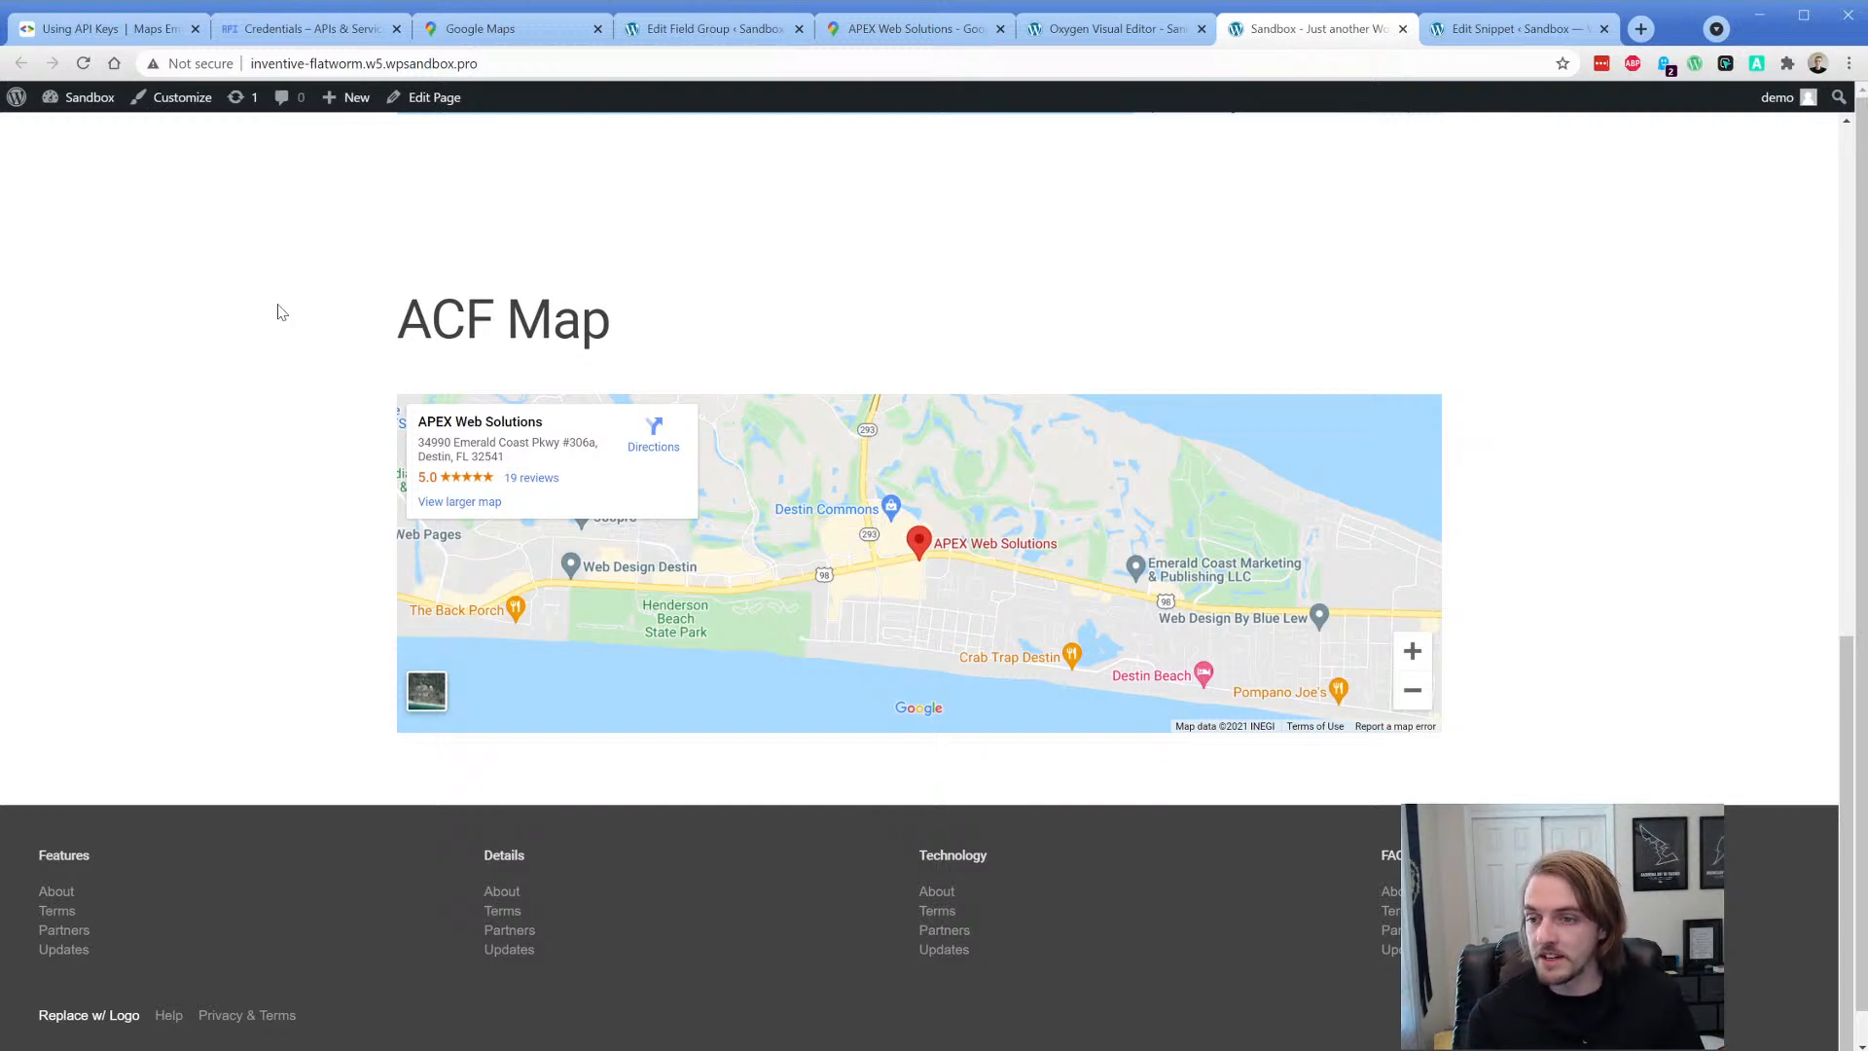
{"action": "scroll", "coordinate": [277, 437], "scroll_direction": "up", "scroll_amount": 8}
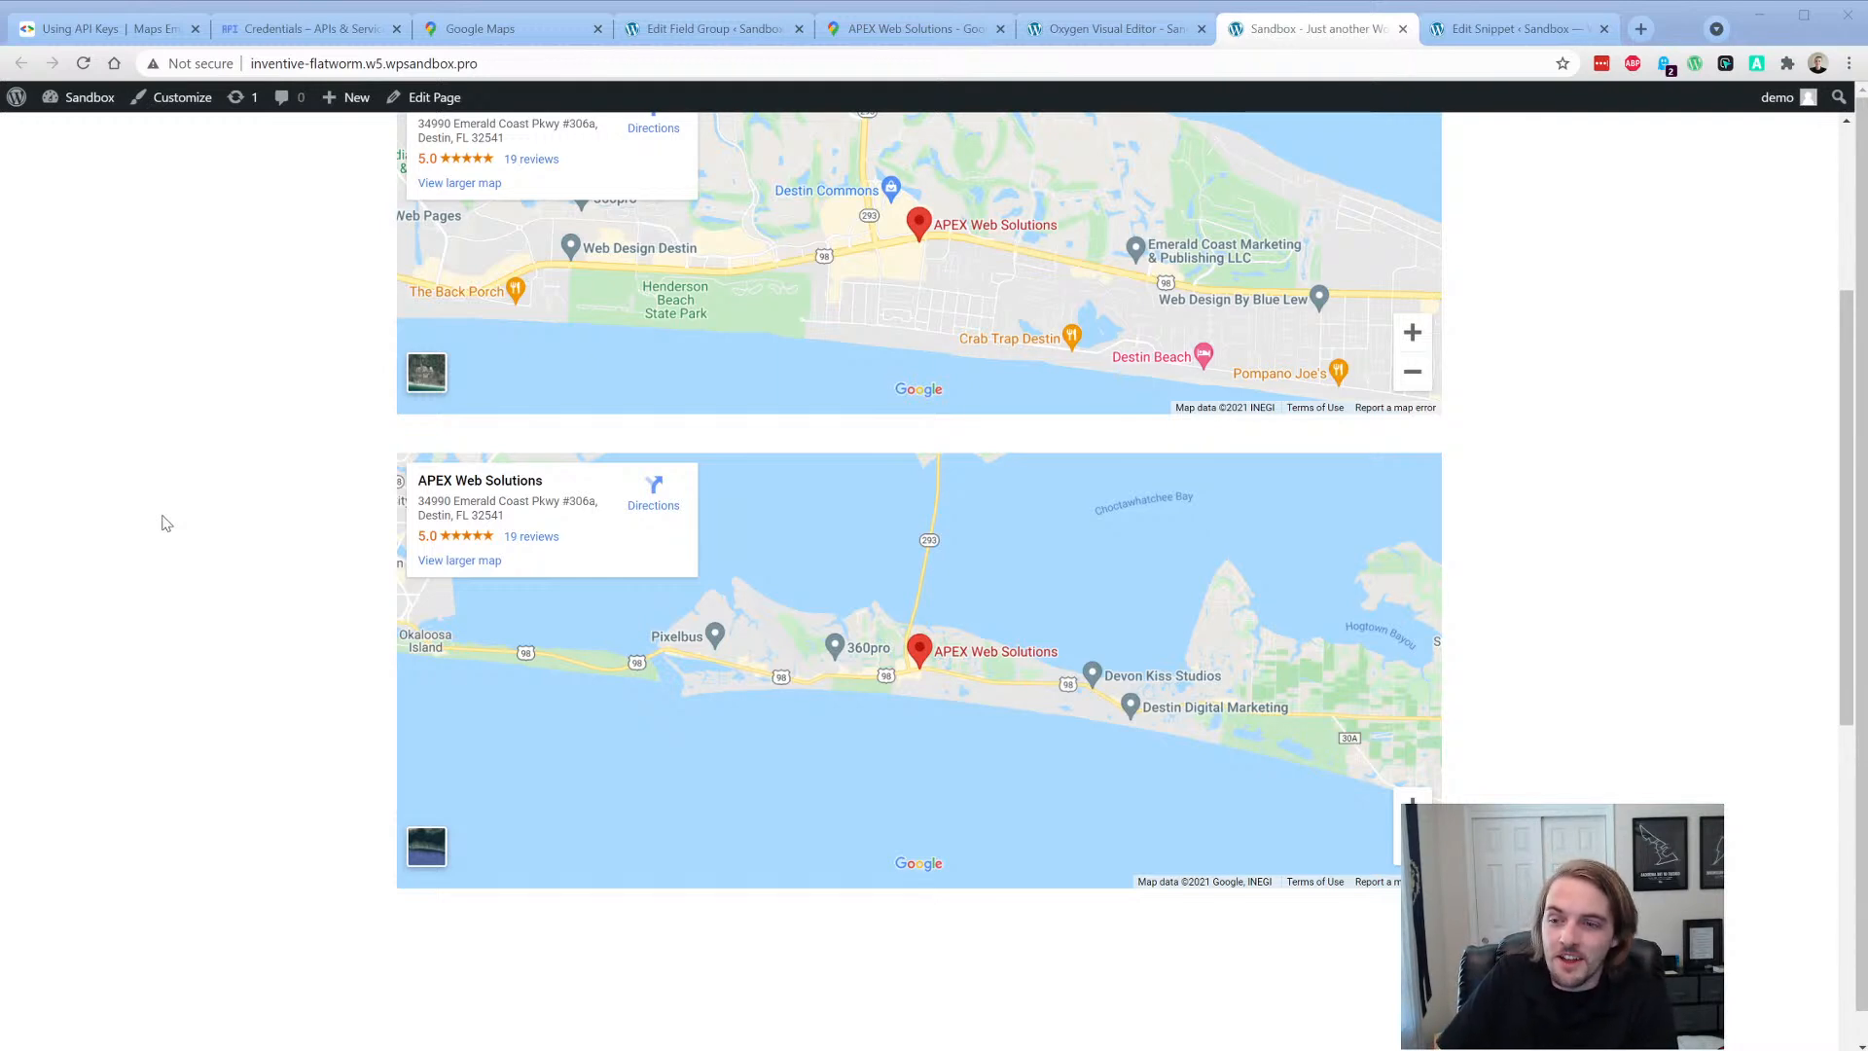
{"action": "scroll", "coordinate": [204, 530], "scroll_direction": "down", "scroll_amount": 8}
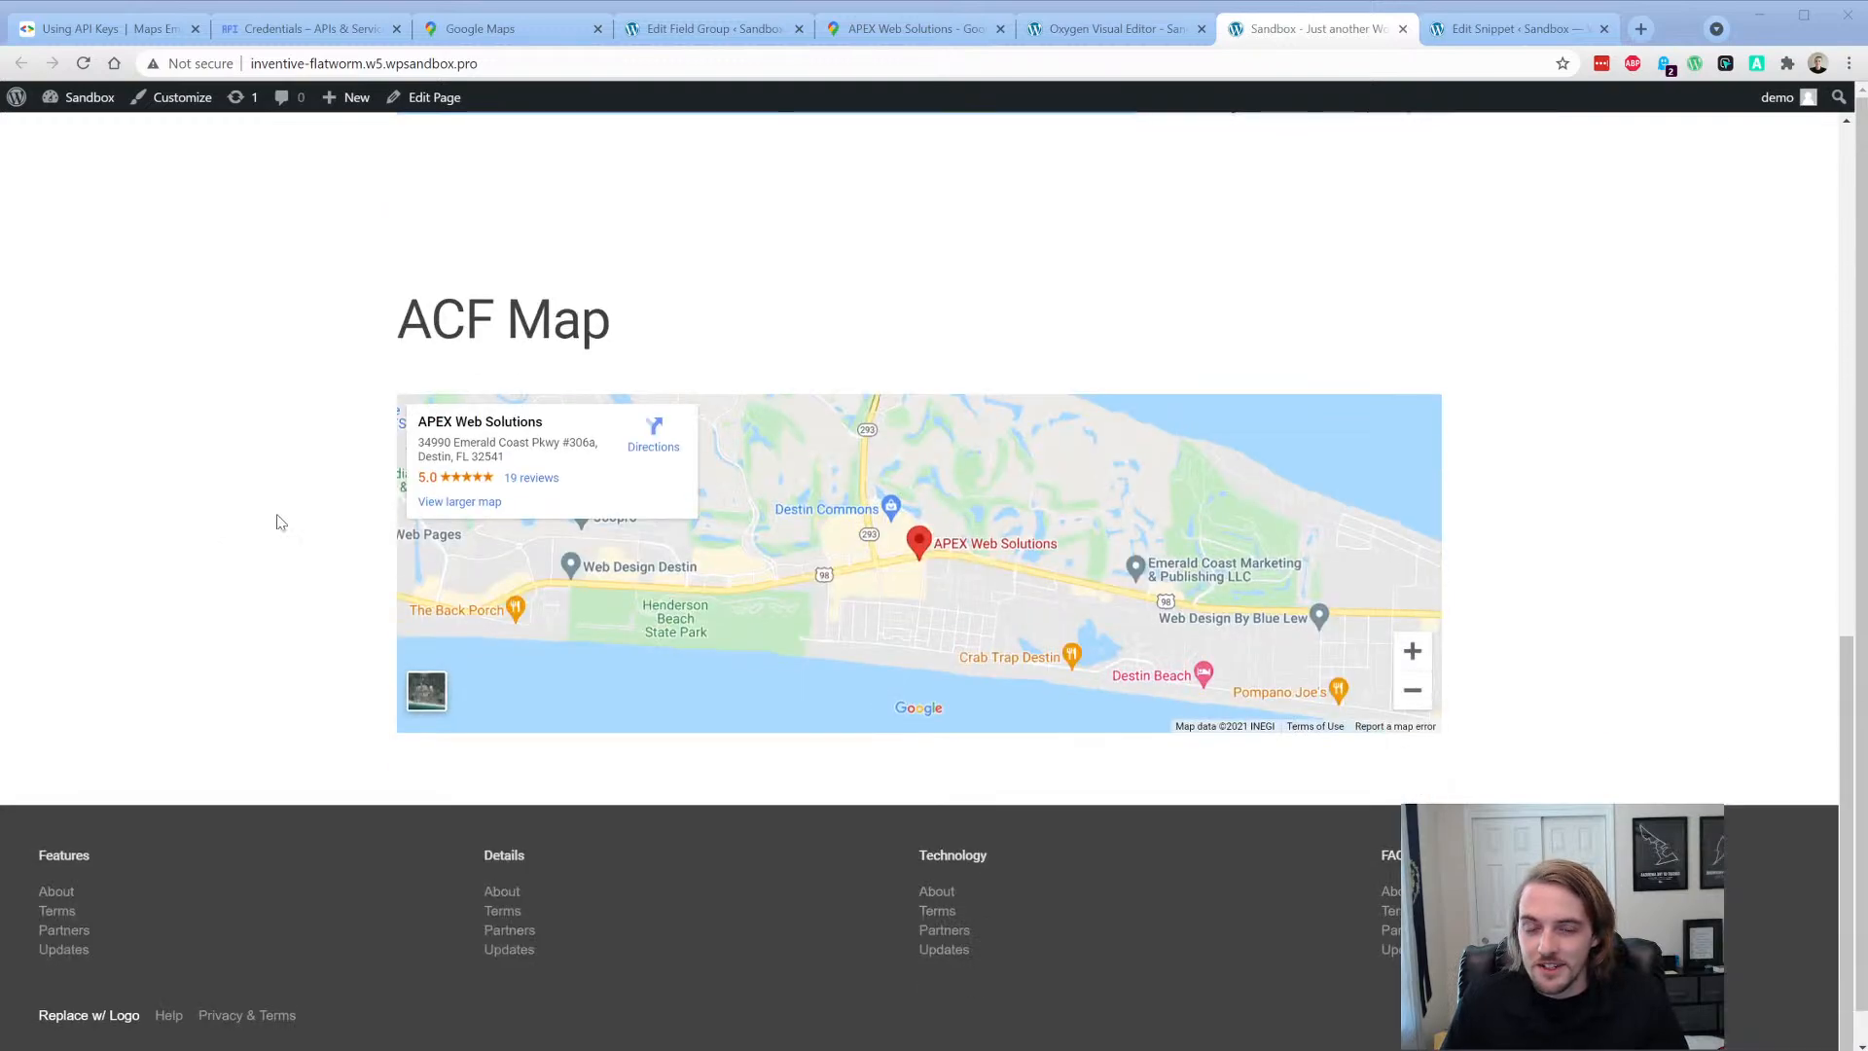
{"action": "scroll", "coordinate": [337, 321], "scroll_direction": "up", "scroll_amount": 10}
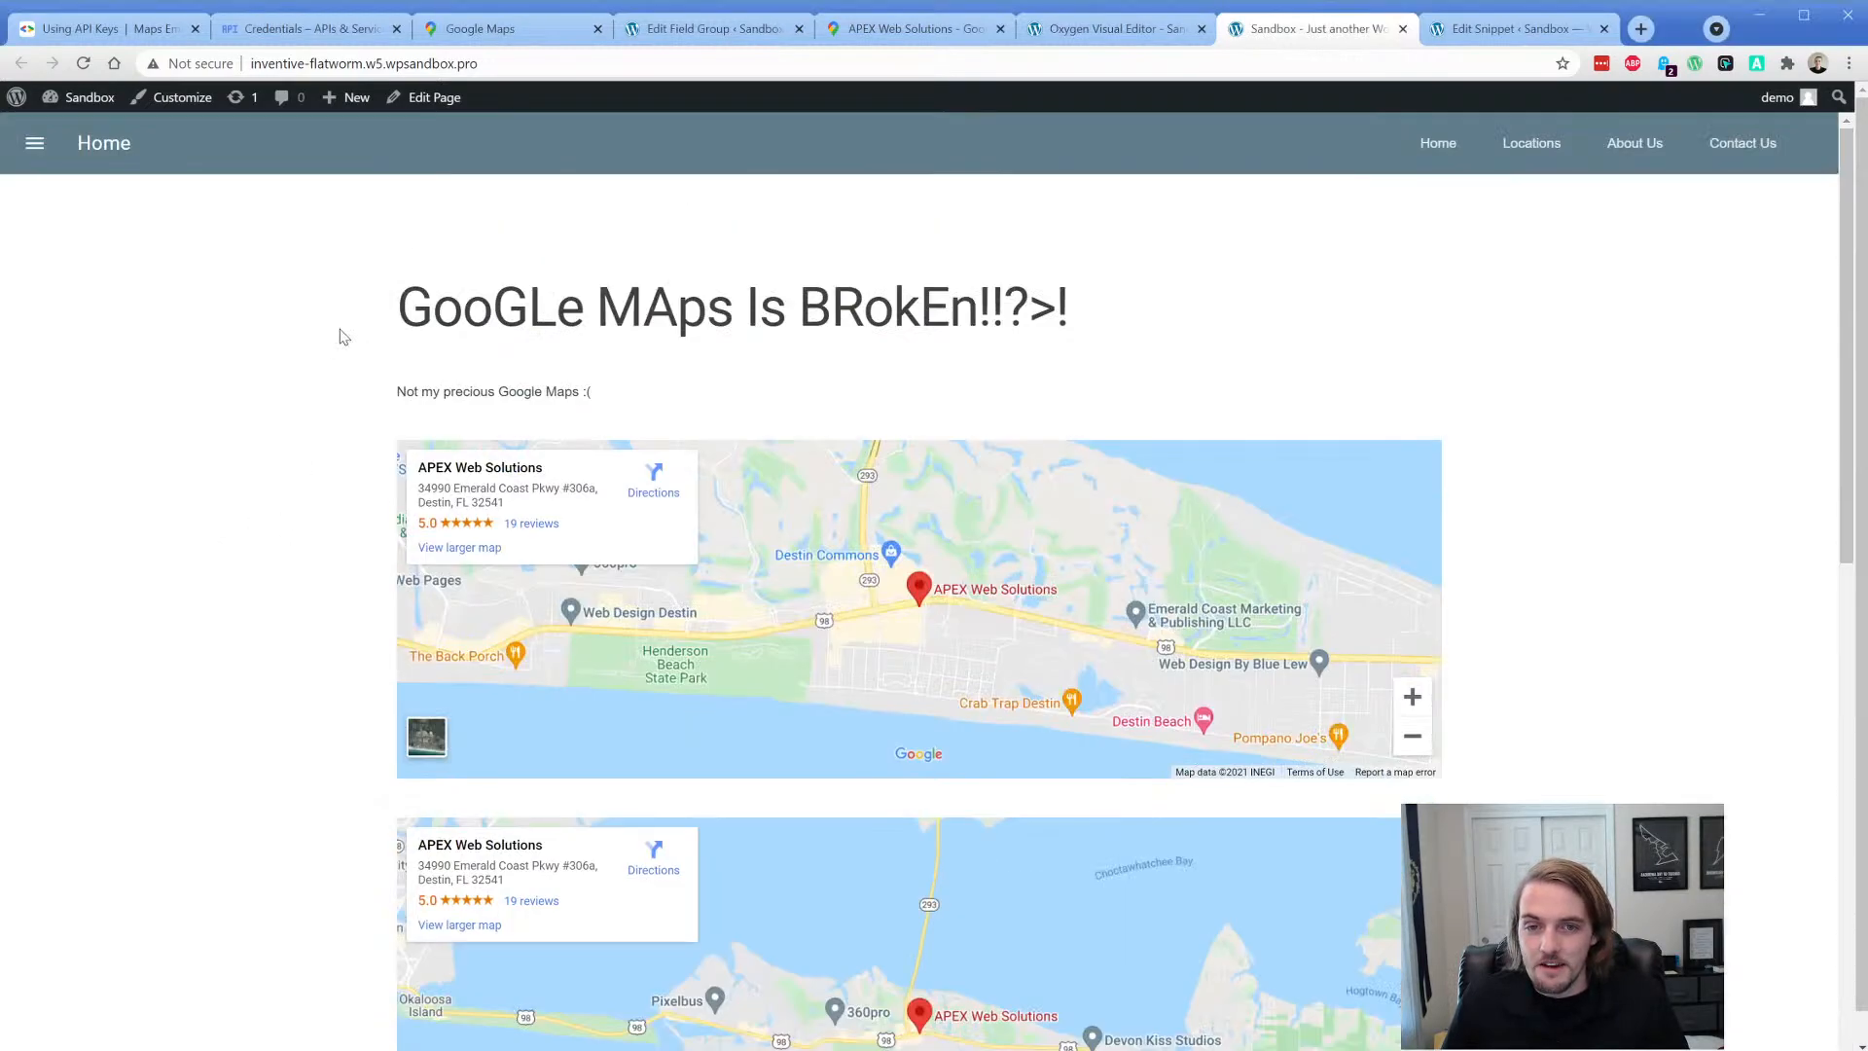
- Switch to the Oxygen editor and change the page's main heading text to "Google Maps is Fixed!"
{"action": "left_click", "coordinate": [1158, 29]}
{"action": "scroll", "coordinate": [759, 389], "scroll_direction": "up", "scroll_amount": 10}
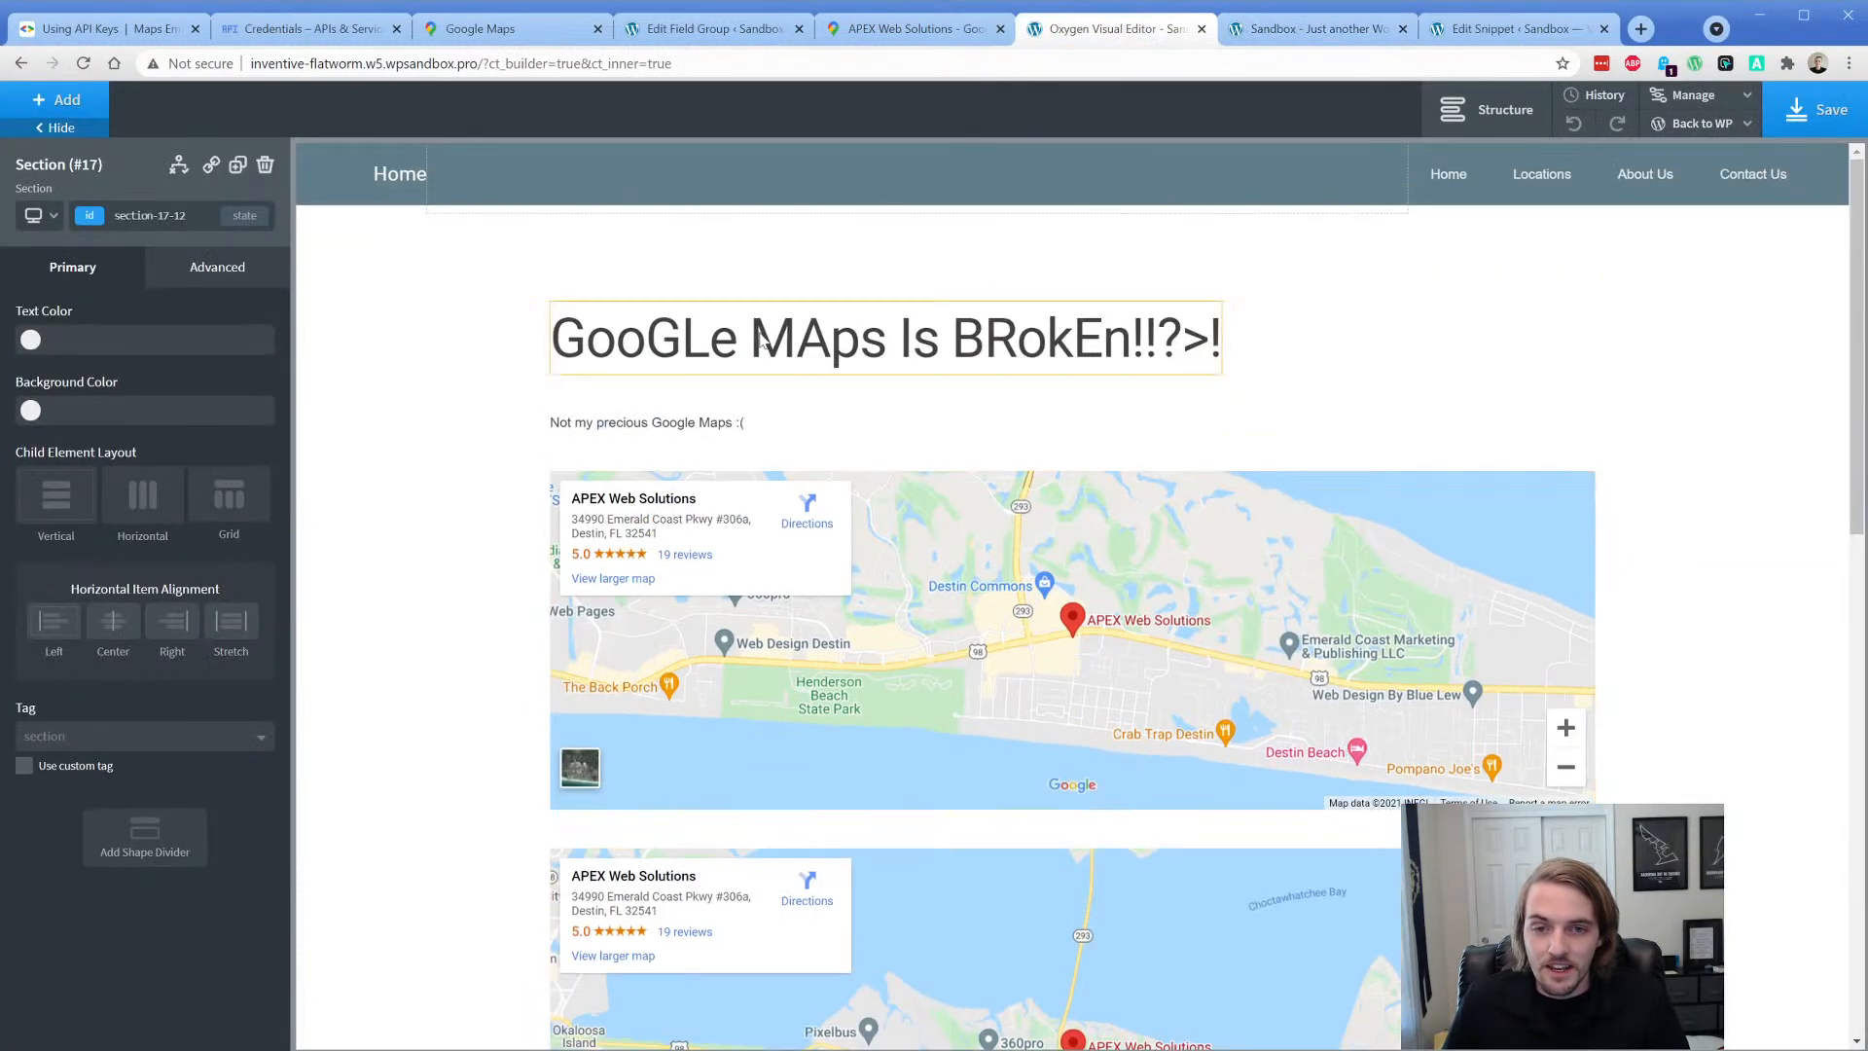
{"action": "double_click", "coordinate": [760, 334]}
{"action": "type", "text": "Google m"}
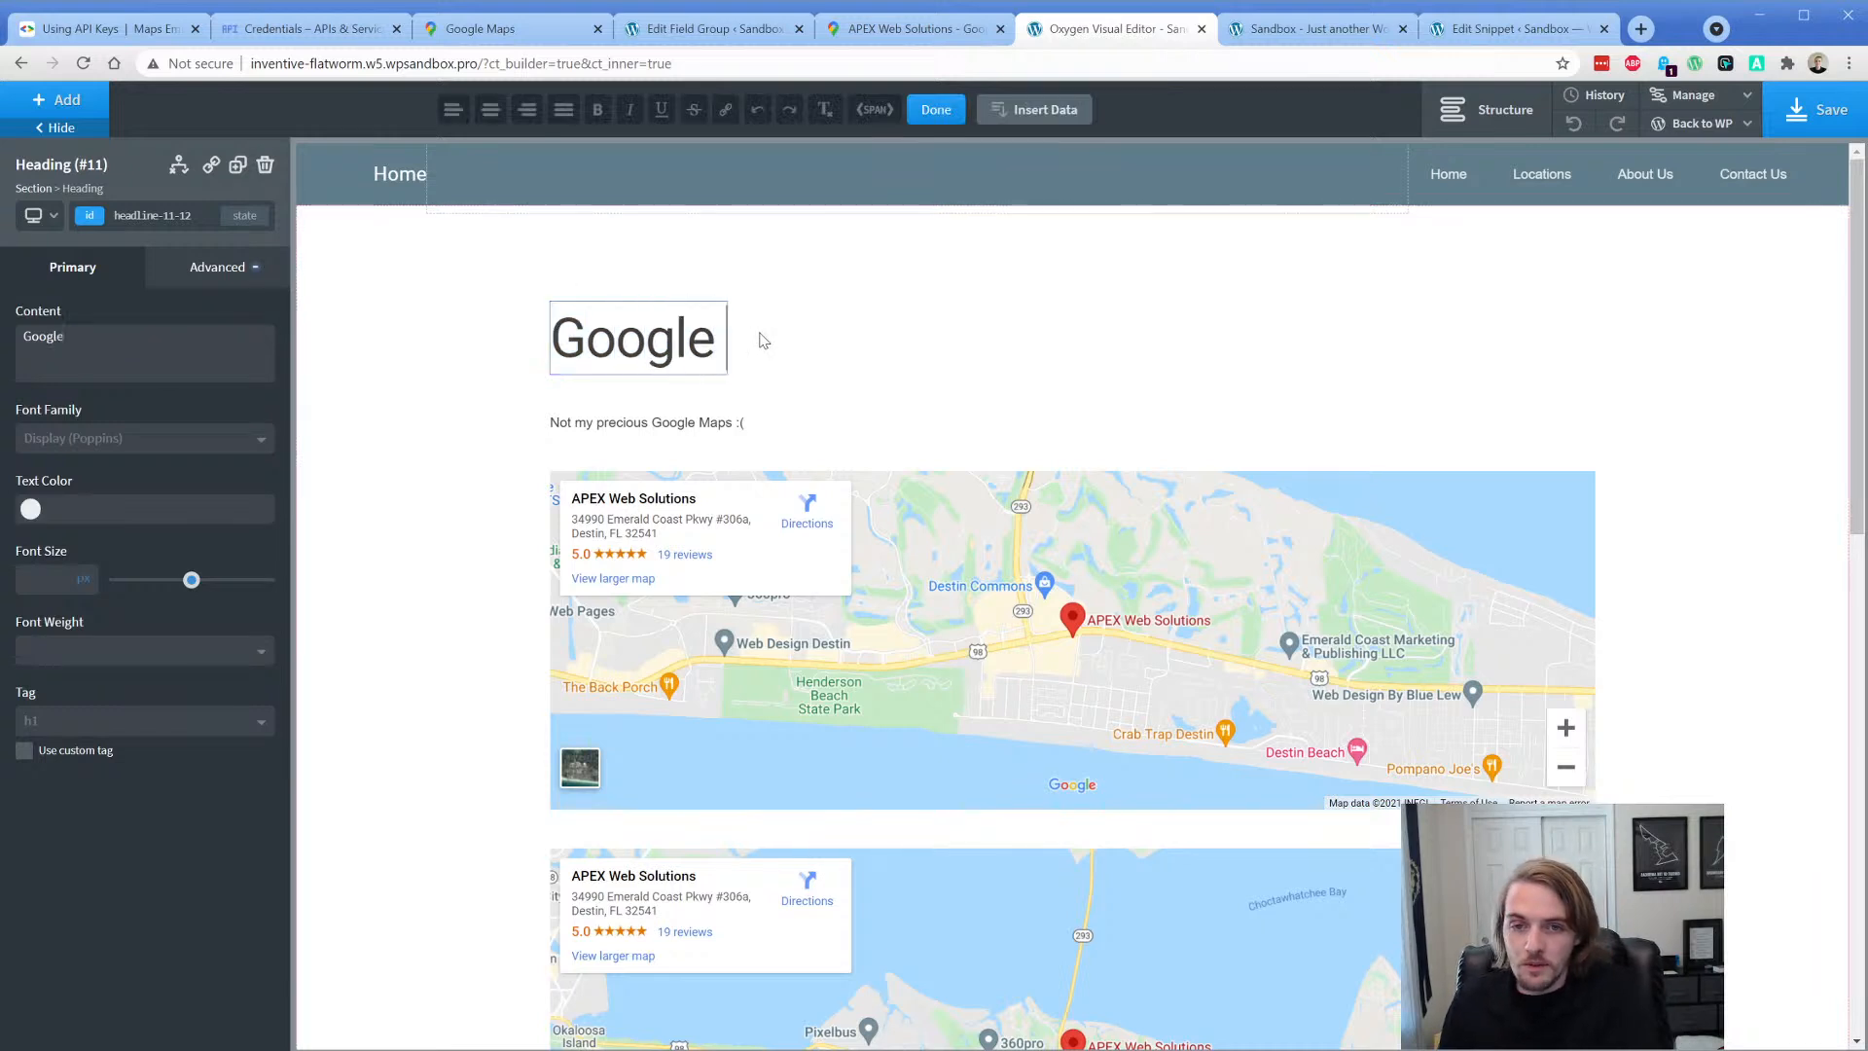
{"action": "key", "text": "BackSpace"}
{"action": "type", "text": "Maps if"}
{"action": "key", "text": "BackSpace"}
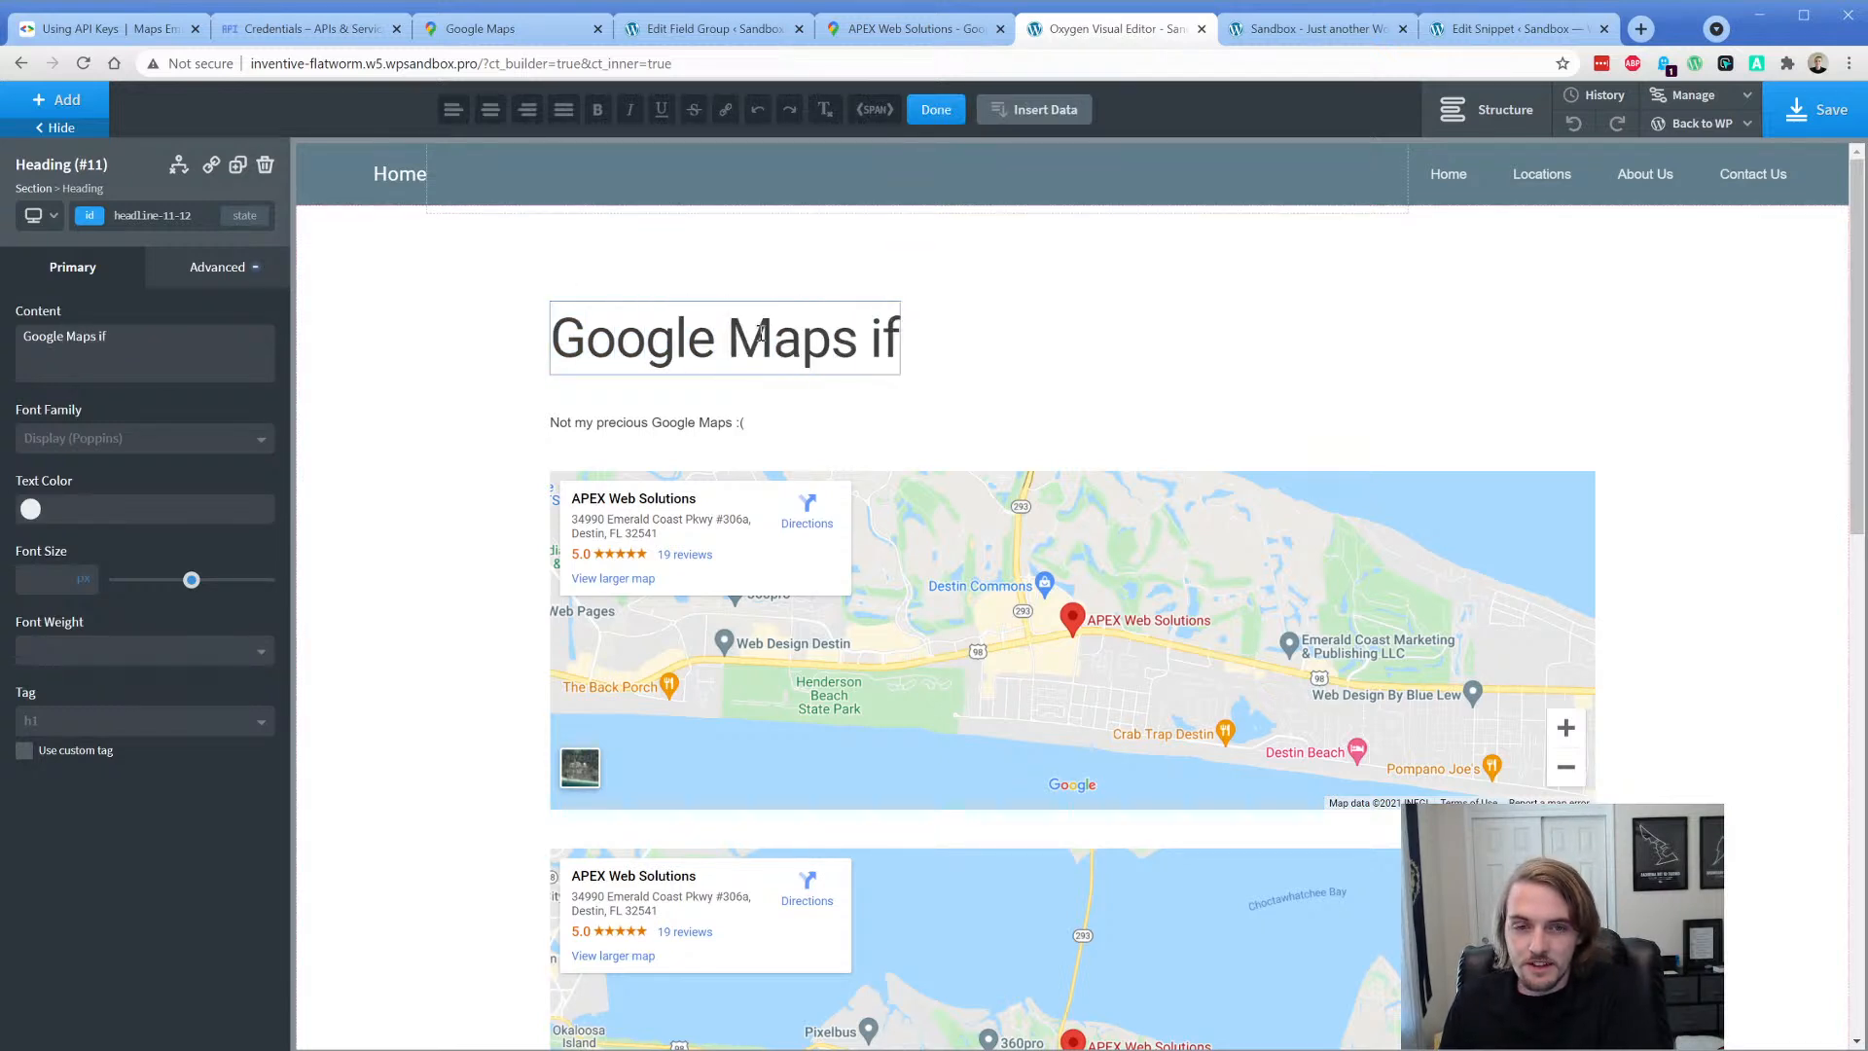
{"action": "type", "text": "s Fixed!"}
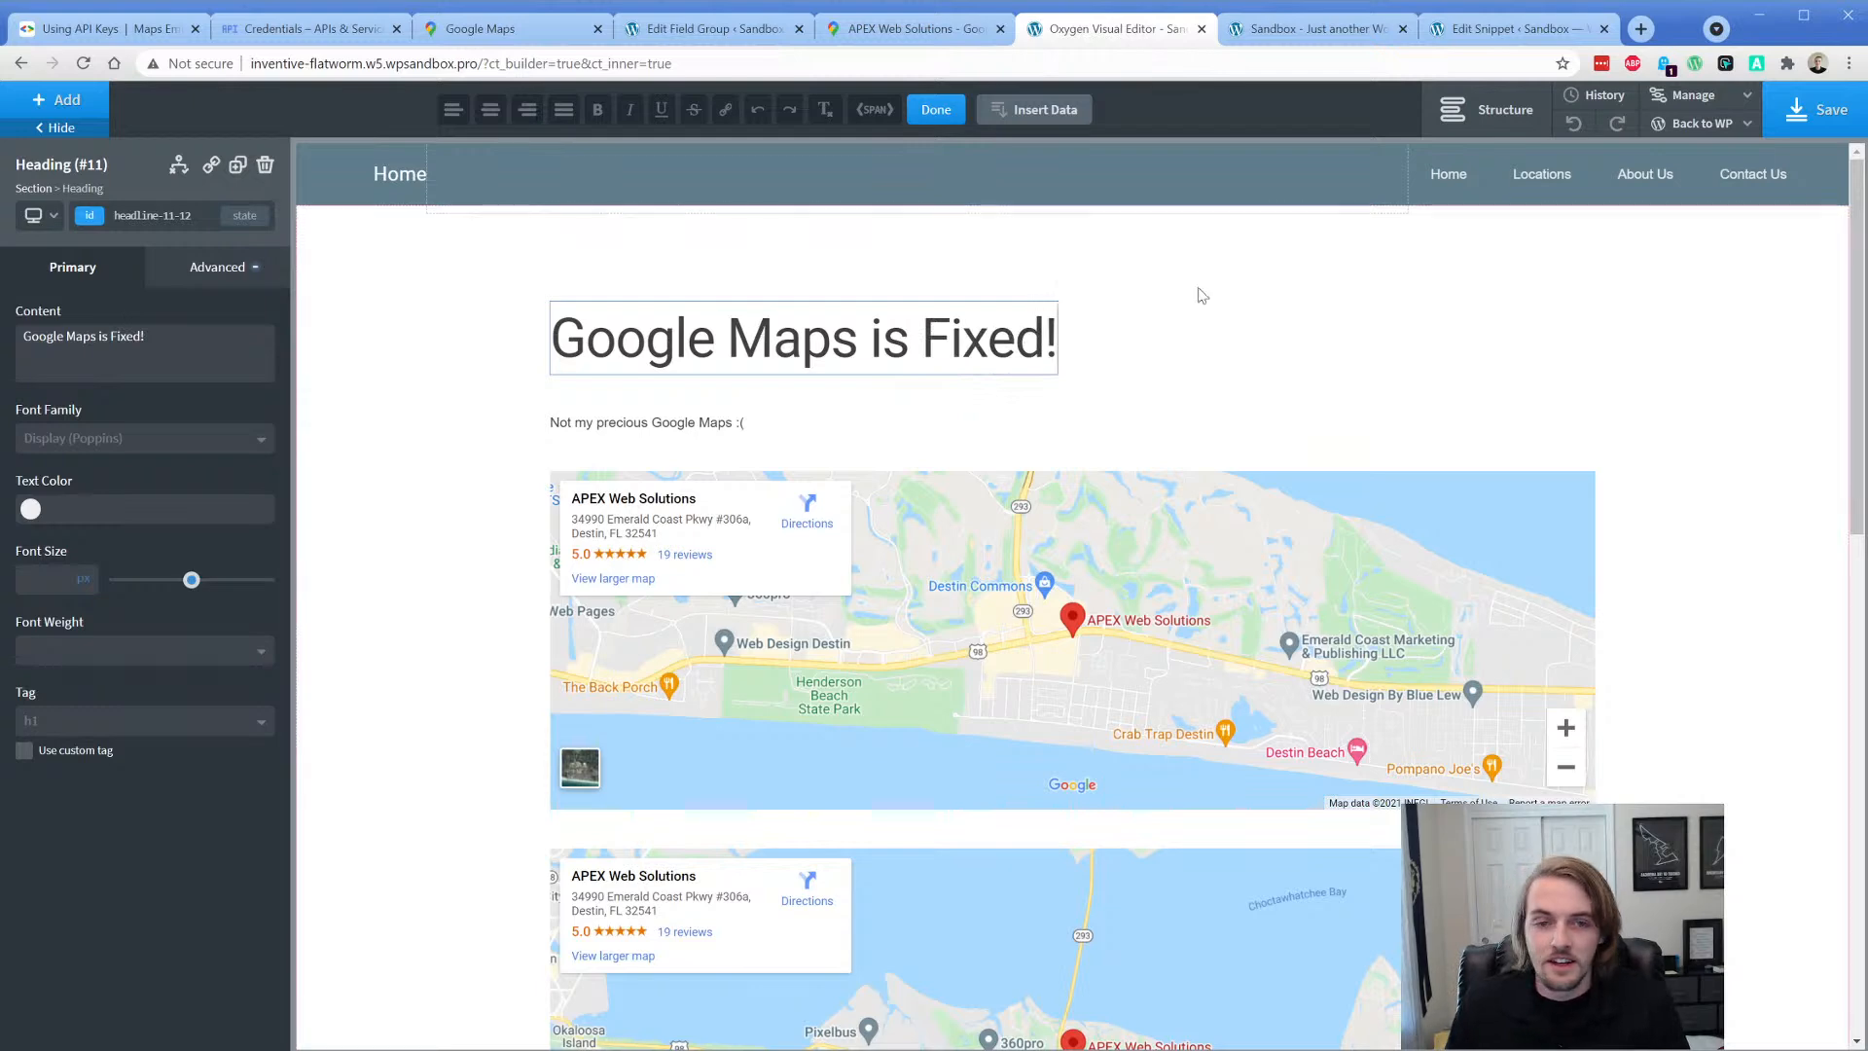
{"action": "left_click", "coordinate": [1199, 293]}
- Save the heading change in Oxygen and reload the live Sandbox page to check the heading
{"action": "left_click", "coordinate": [1824, 110]}
{"action": "left_click", "coordinate": [1316, 28]}
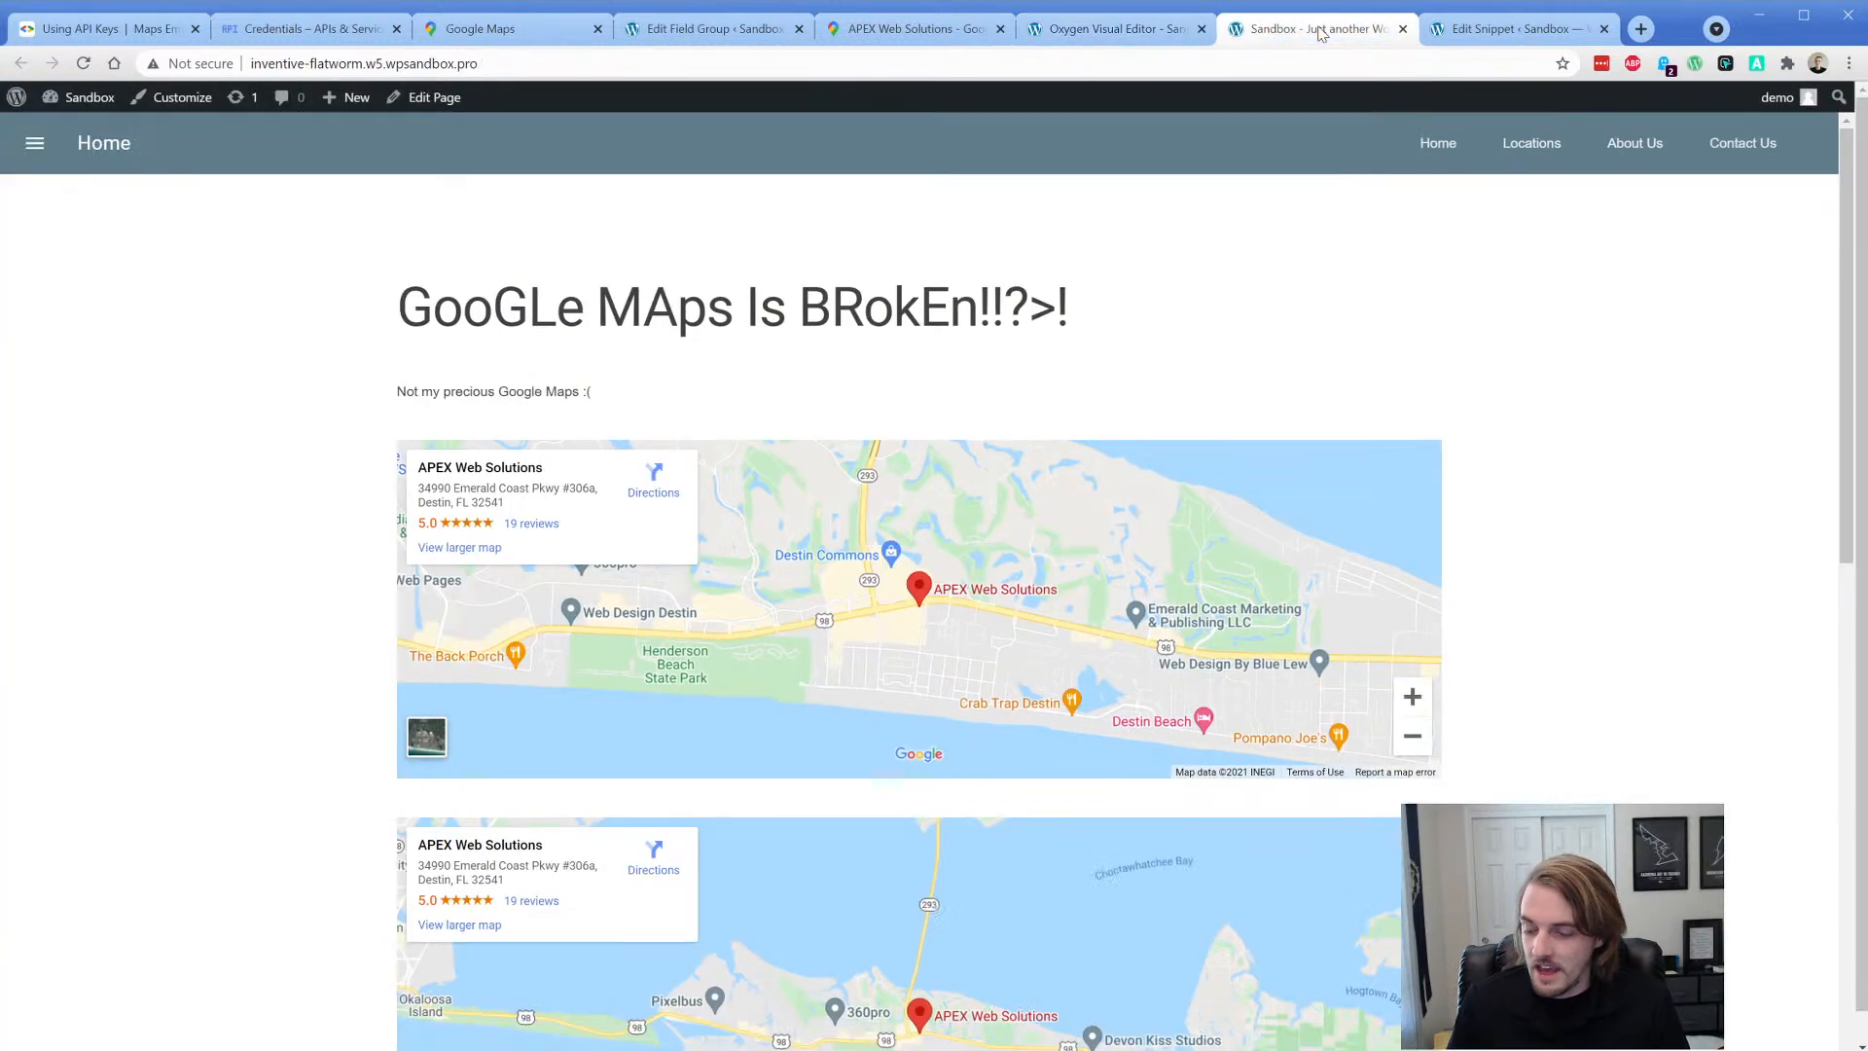
{"action": "key", "text": "F5"}
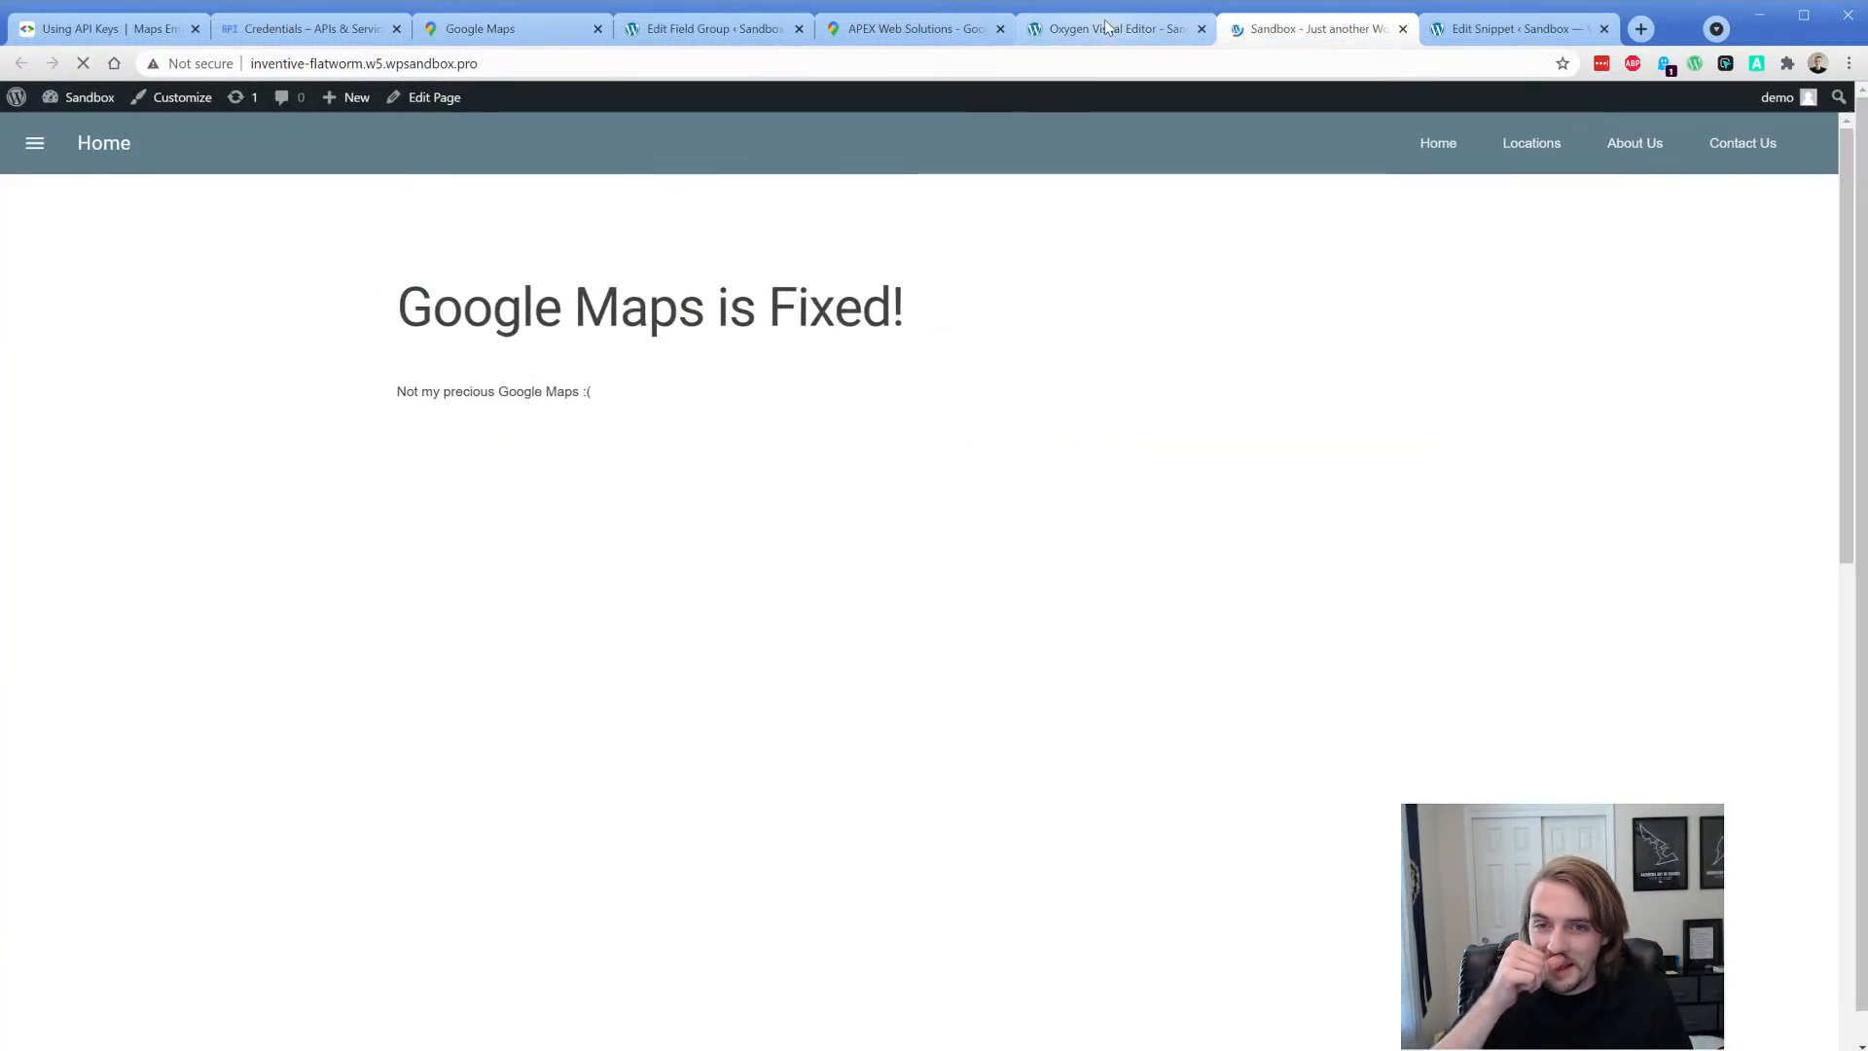
{"action": "triple_click", "coordinate": [541, 307]}
{"action": "left_click", "coordinate": [341, 316]}
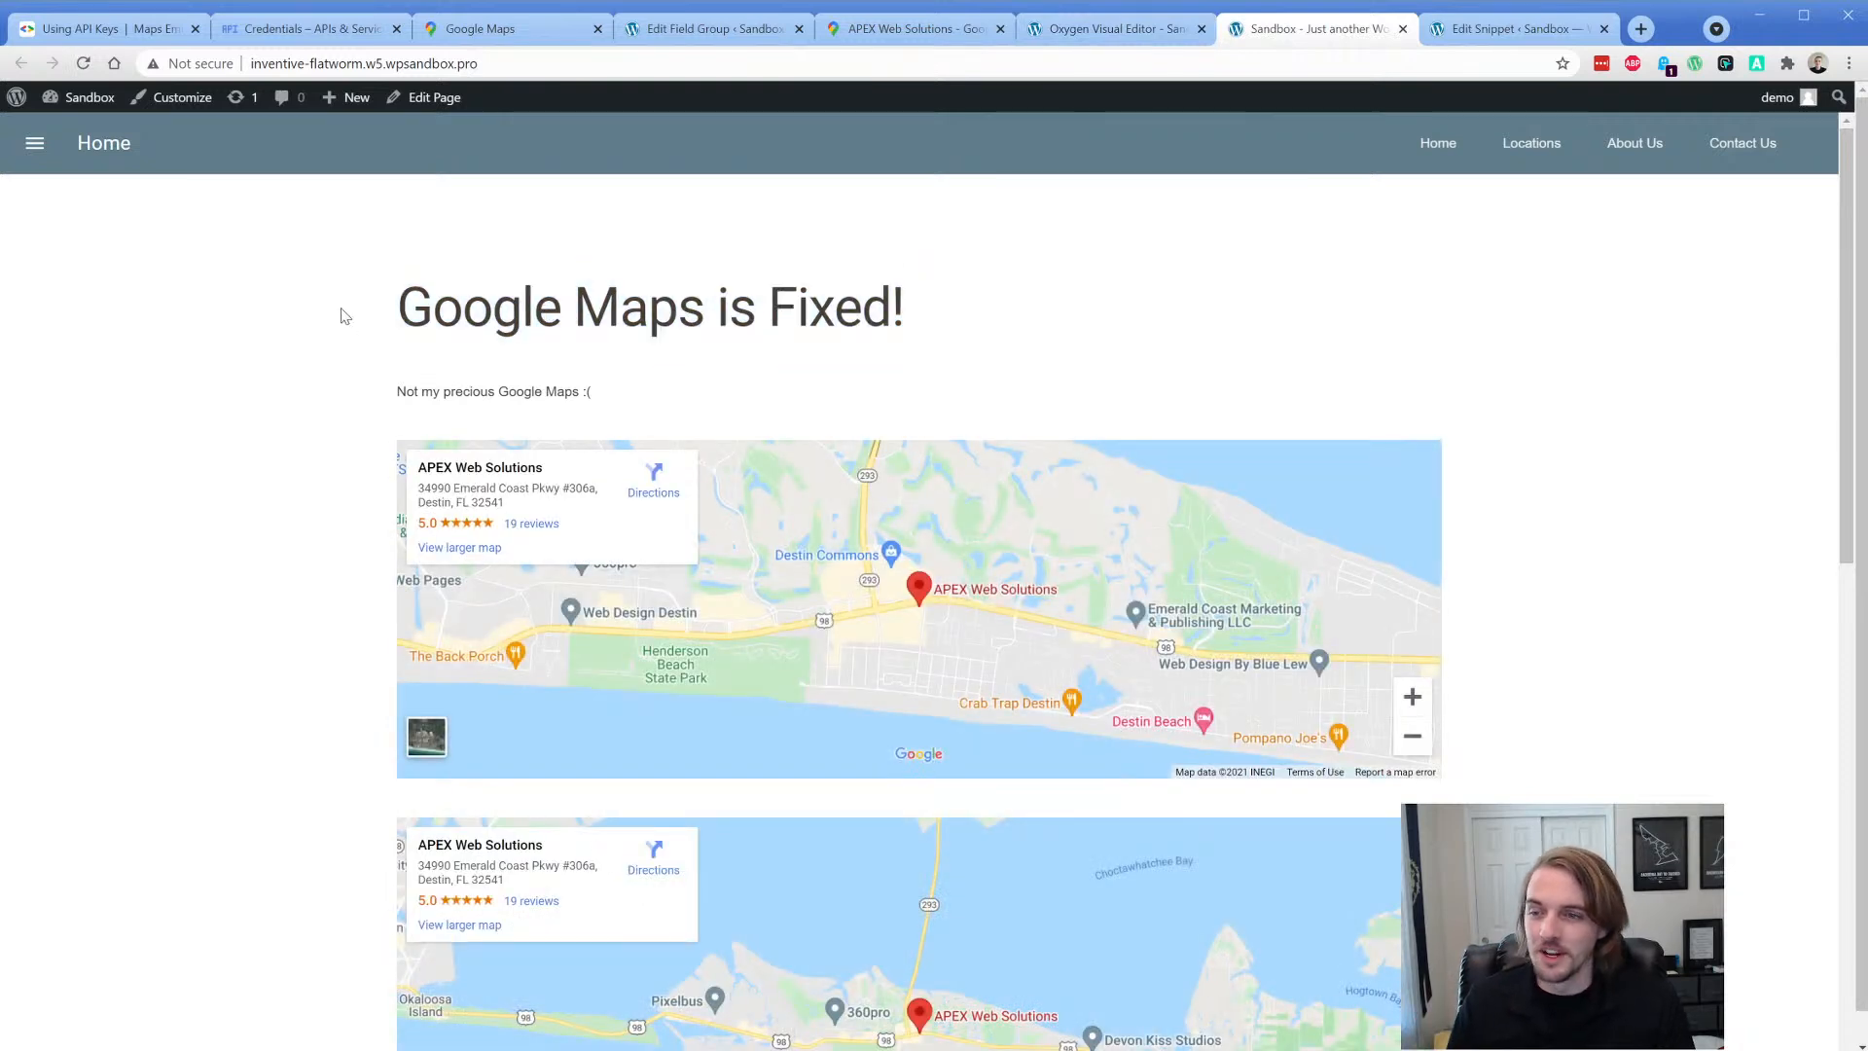